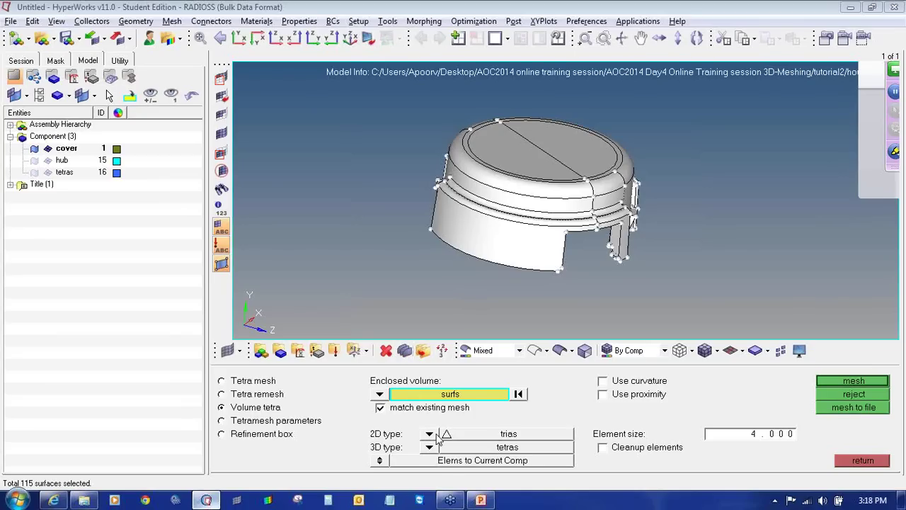
Choose trias as the 2D element type and tetras as the 3D element type for the volume tetra mesh
left_click(431, 434)
left_click(424, 420)
left_click(429, 447)
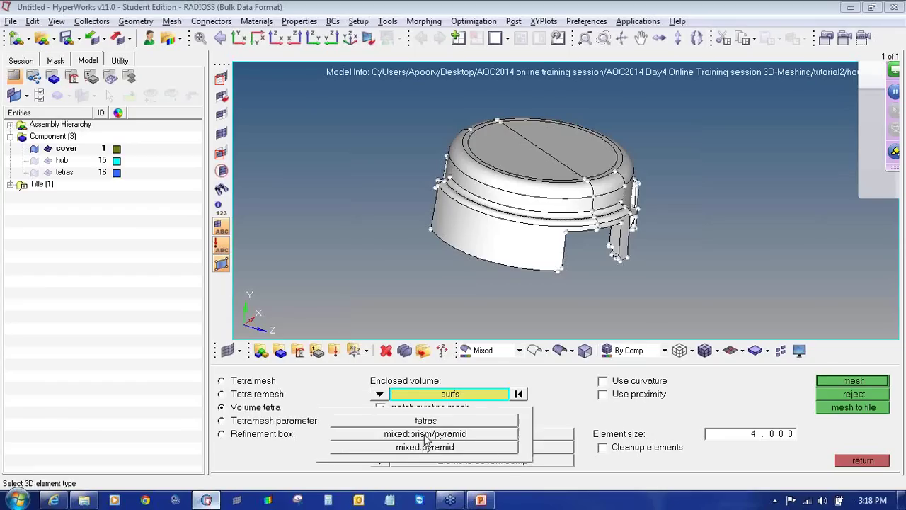
left_click(427, 420)
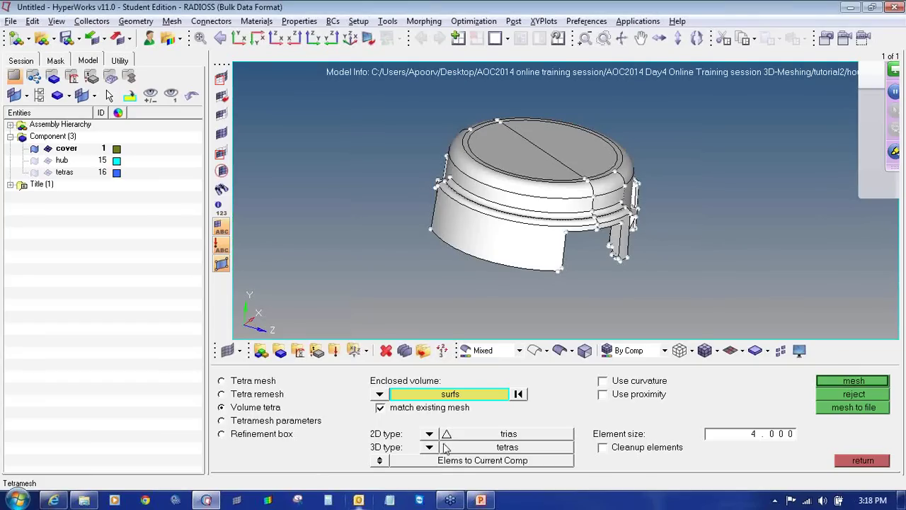
Set the element size to 10 and mesh the cover's enclosed volume
left_click(772, 437)
type("1")
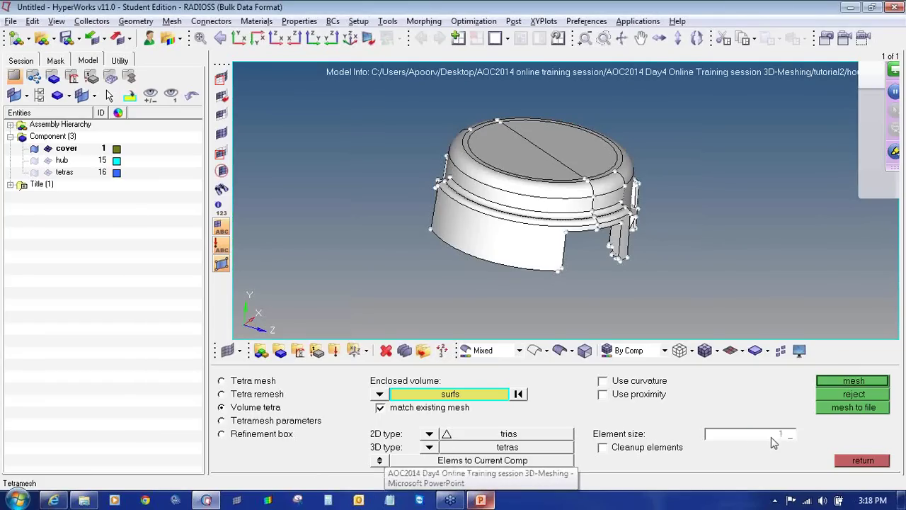
type("0")
key("Return")
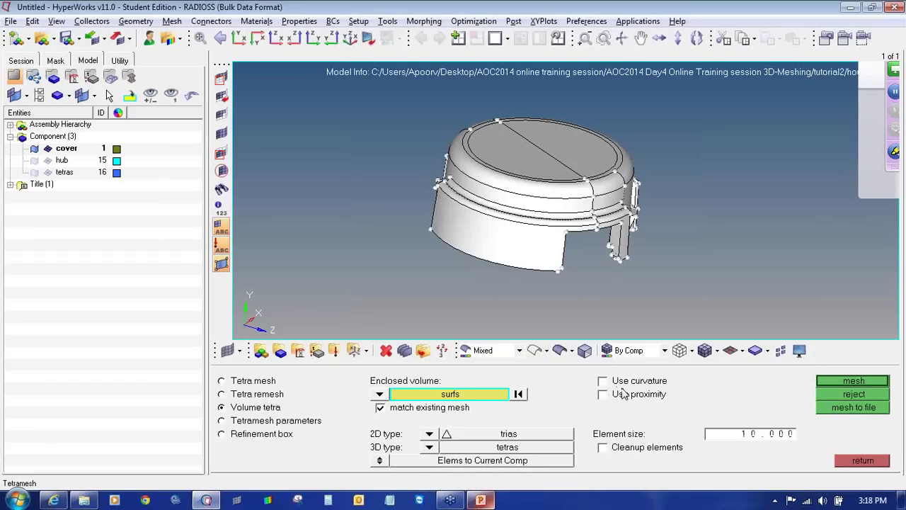
left_click(842, 381)
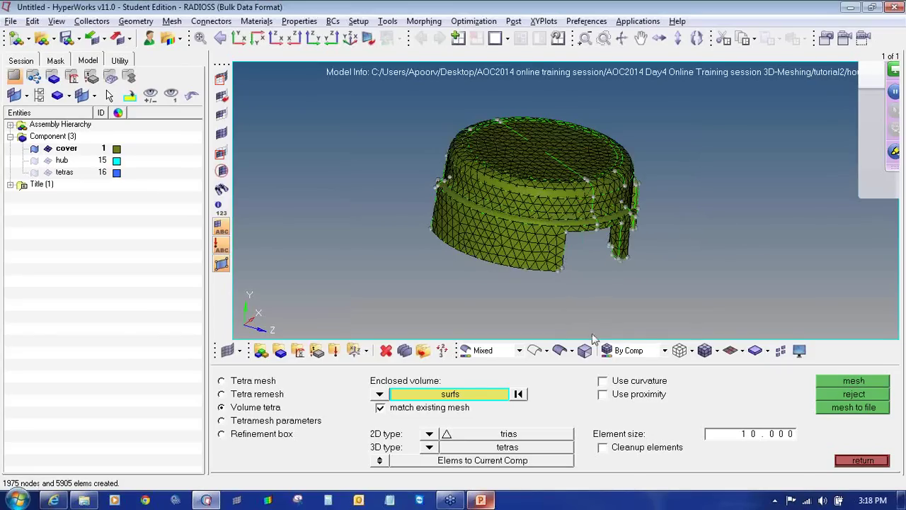
Hide the cover component's geometry so only its elements are displayed
left_click(34, 150)
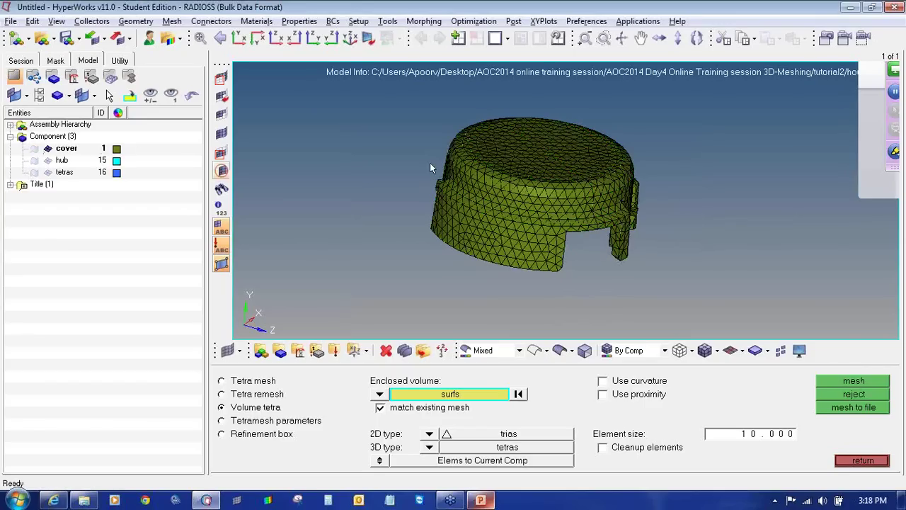
right_click_drag(567, 182, 564, 194, "ctrl")
scroll(531, 214, "up", 3, "ctrl")
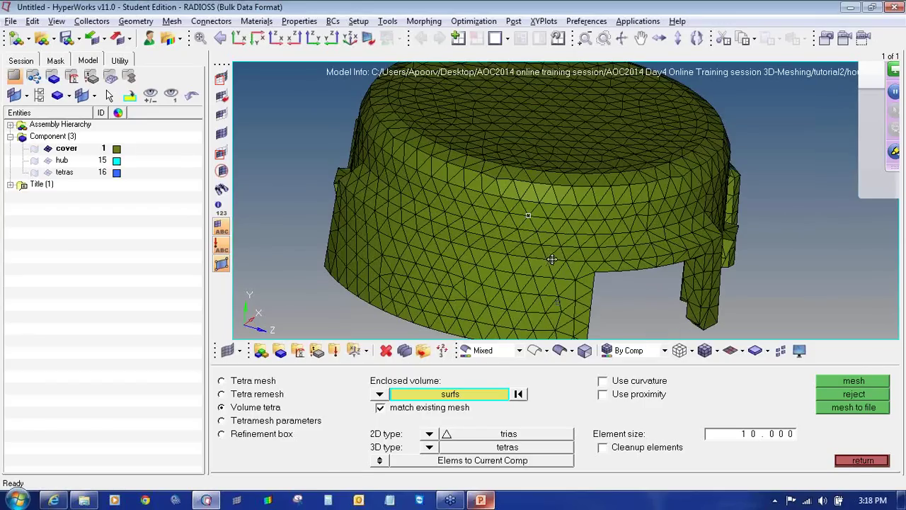
left_click_drag(550, 260, 556, 257, "ctrl")
right_click_drag(546, 269, 530, 195, "ctrl")
Isolate a single element near the cover's lower edge by masking all other elements
left_click(220, 78)
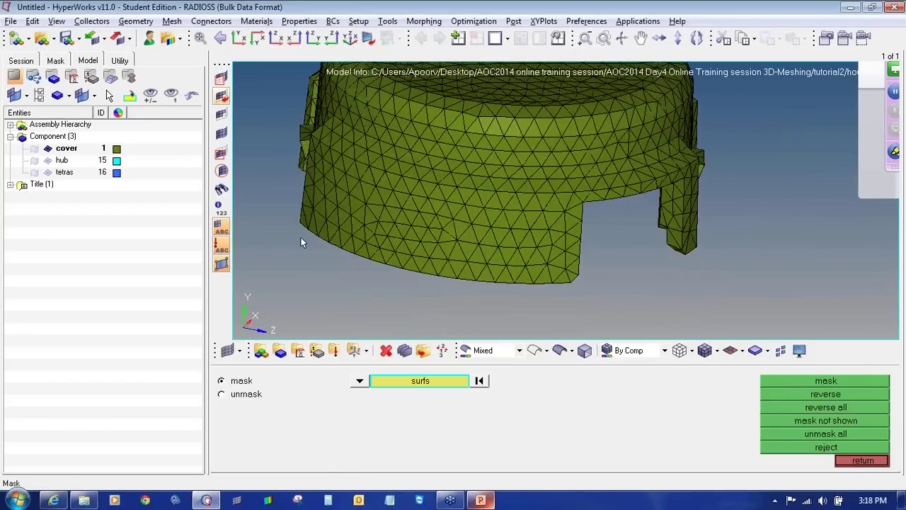
left_click(359, 381)
left_click(305, 395)
left_click(535, 260)
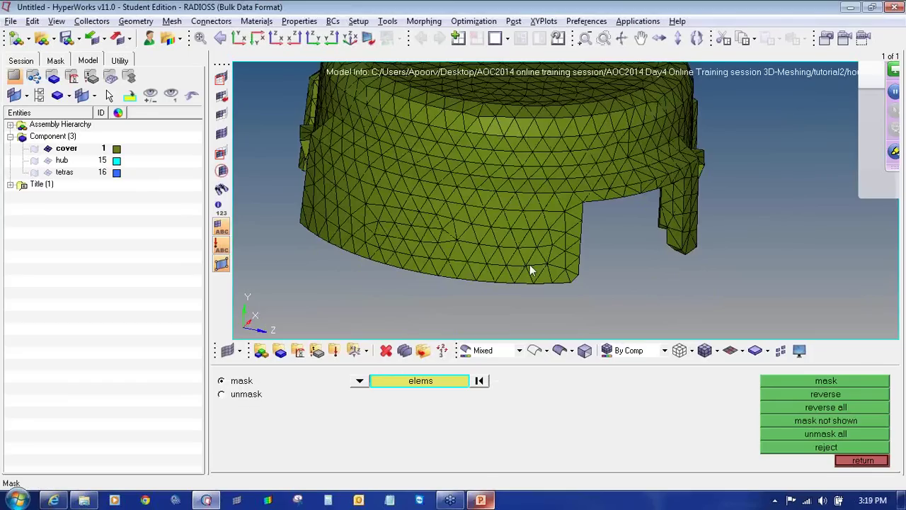
left_click(779, 398)
Examine the isolated element's shape from several angles and display it in wireframe
scroll(552, 247, "up", 2)
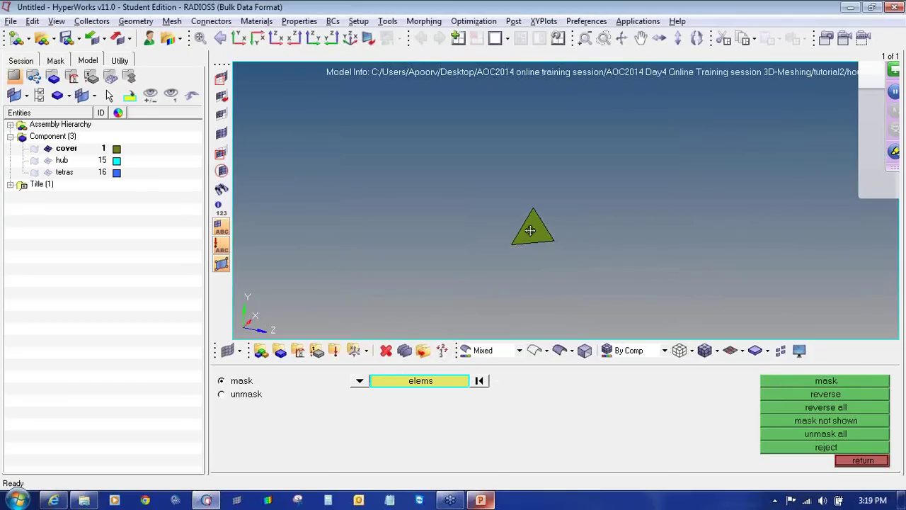
left_click_drag(537, 231, 557, 276, "ctrl")
left_click(350, 39)
right_click_drag(544, 208, 488, 189, "ctrl")
scroll(487, 190, "down", 3, "ctrl")
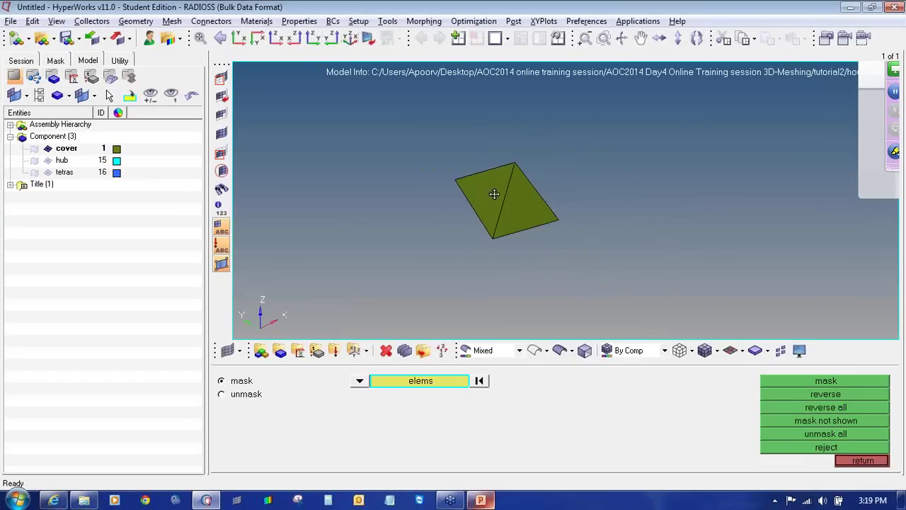
left_click_drag(495, 194, 487, 221, "ctrl")
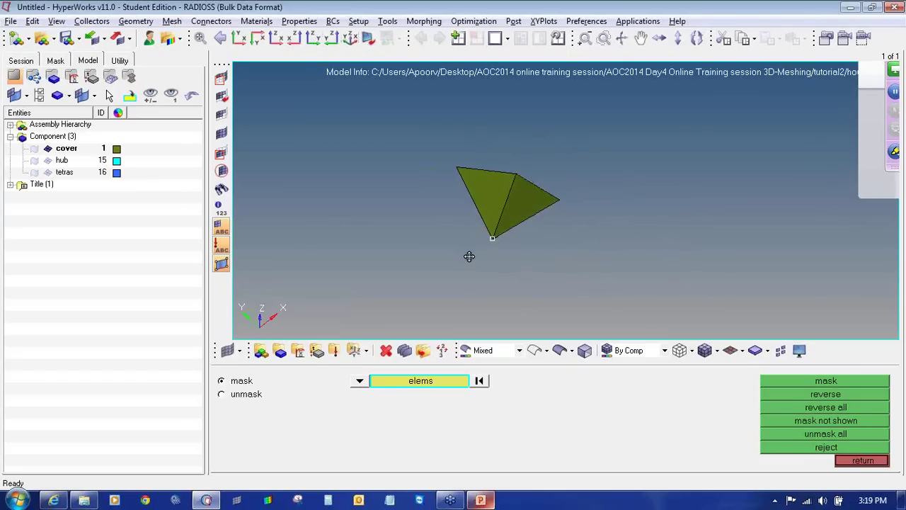
left_click_drag(470, 256, 471, 272, "ctrl")
left_click(681, 351)
right_click_drag(481, 194, 490, 206, "ctrl")
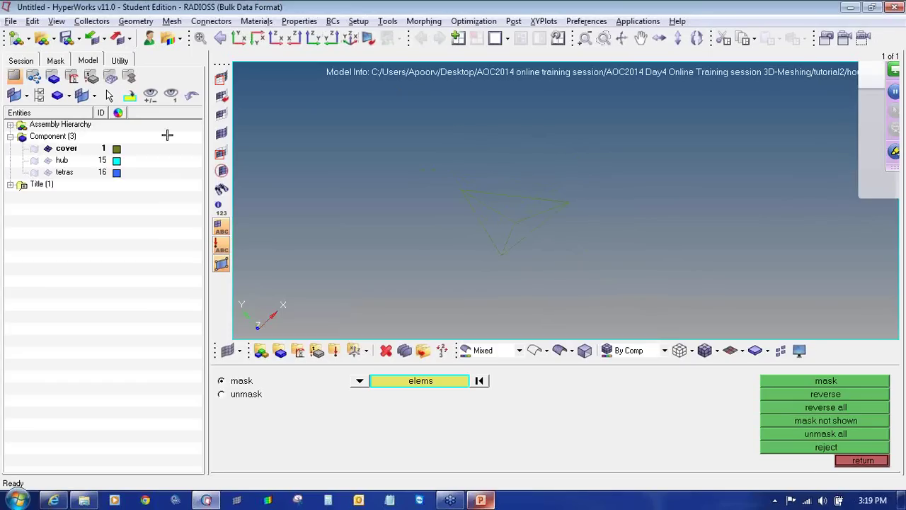
Change the cover component's color to red to make the wireframe edges stand out
left_click(118, 149)
left_click(107, 112)
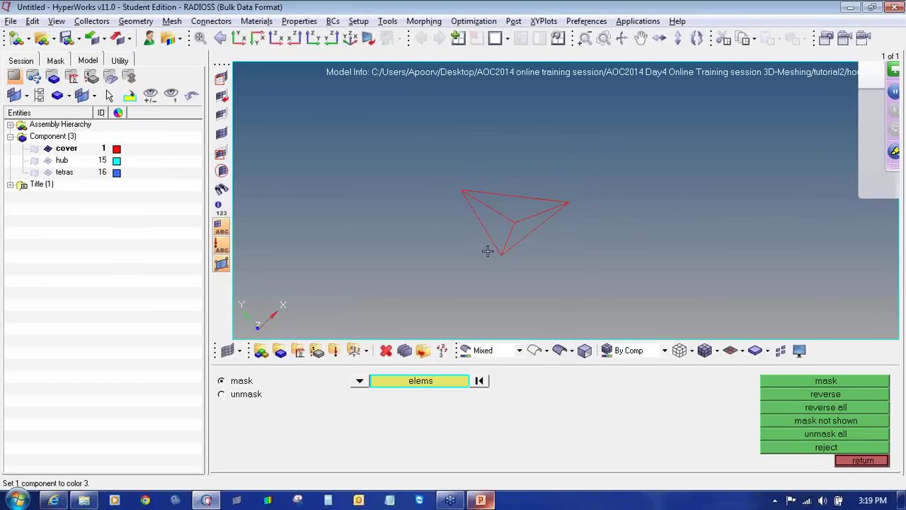
left_click_drag(523, 226, 522, 182, "ctrl")
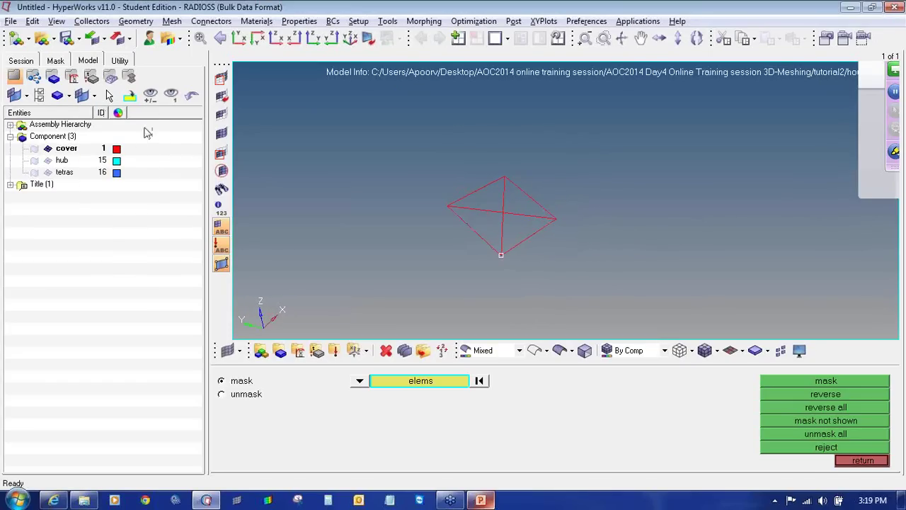
Restore the cover component's olive color and return to the shaded element display
left_click(117, 150)
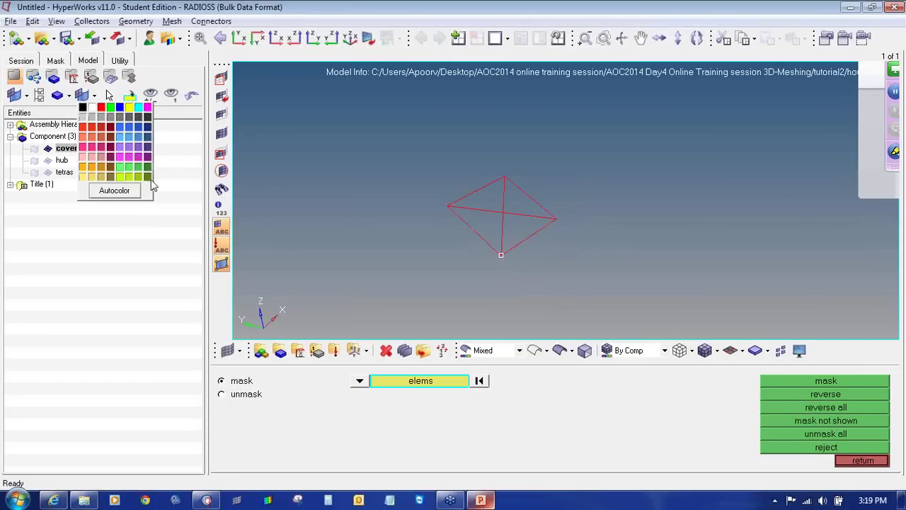
left_click(149, 178)
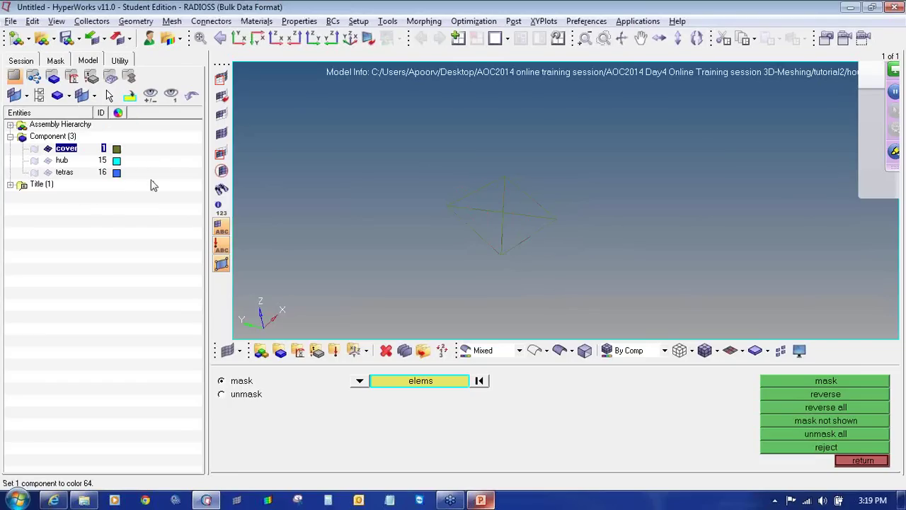
left_click(705, 349)
Unmask all elements and mask roughly the front half of the cover mesh to expose its interior
left_click(225, 131)
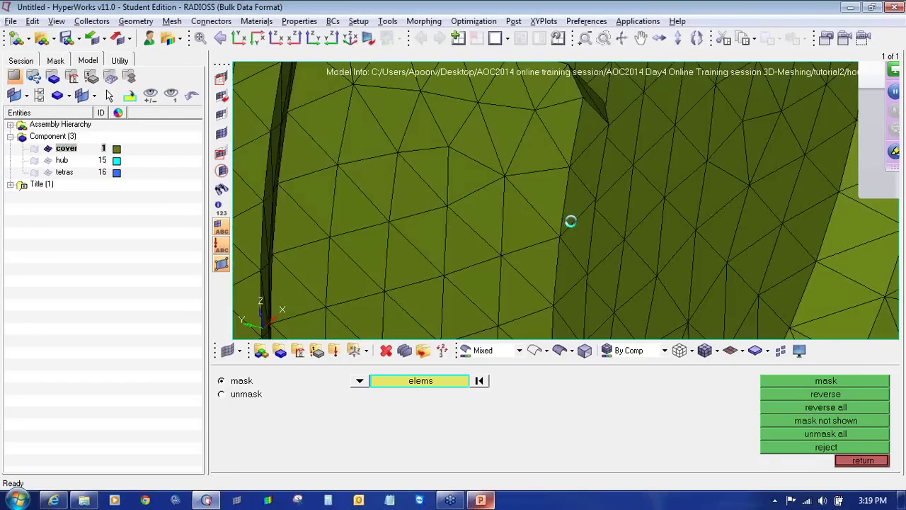
key("f")
left_click_drag(571, 130, 561, 238, "ctrl")
left_click_drag(449, 218, 425, 161, "ctrl")
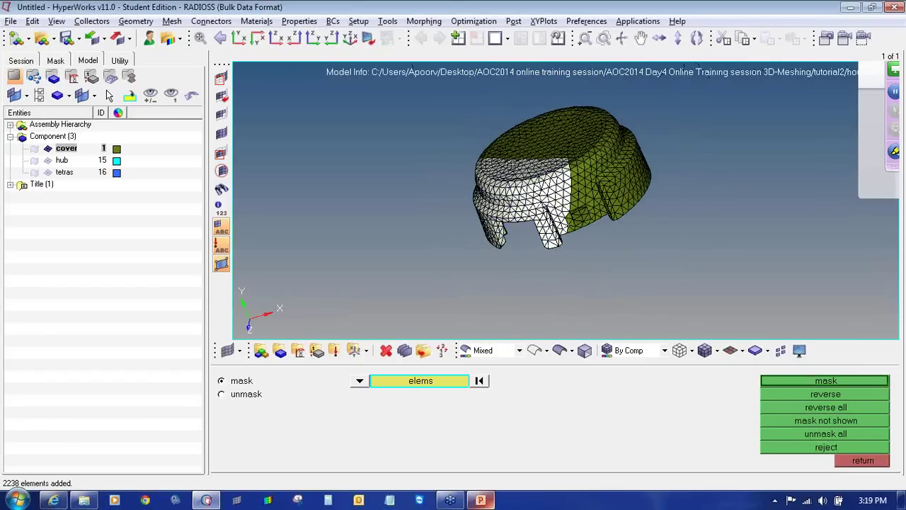
left_click(826, 381)
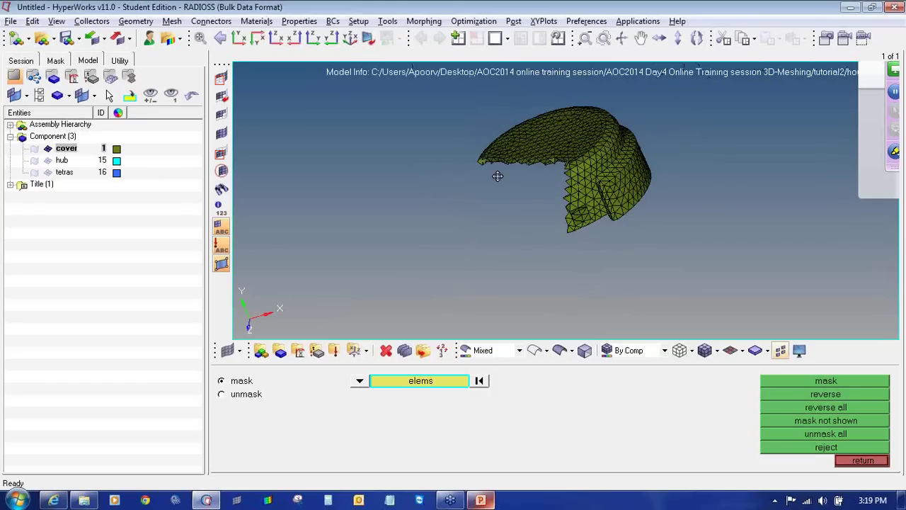
Examine the tetra elements through the wall thickness along the cut section of the cover
scroll(559, 184, "up", 2)
right_click_drag(567, 172, 571, 243, "ctrl")
right_click(187, 190)
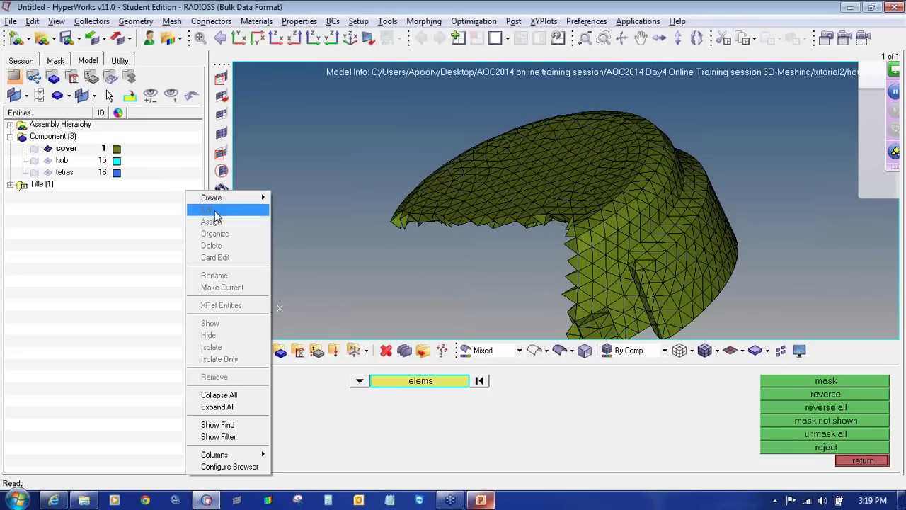
left_click(286, 217)
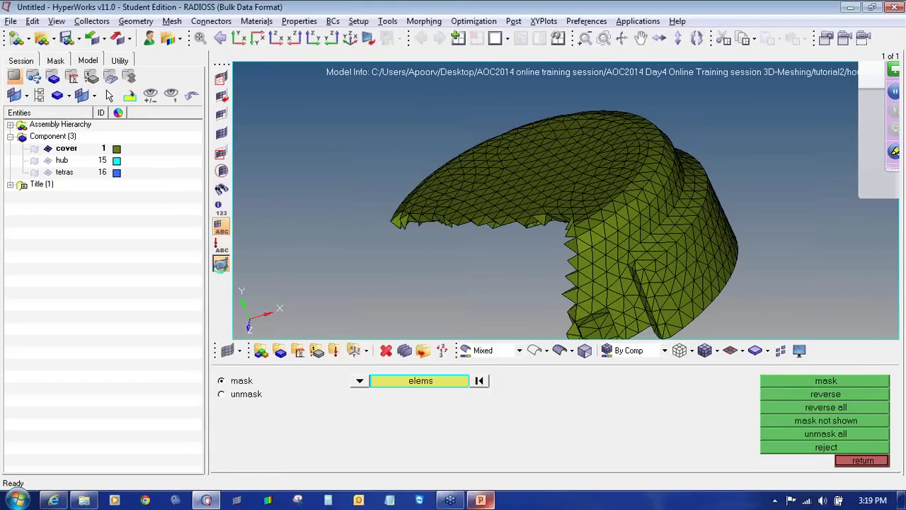
left_click_drag(562, 205, 650, 190, "ctrl")
scroll(528, 185, "up", 6)
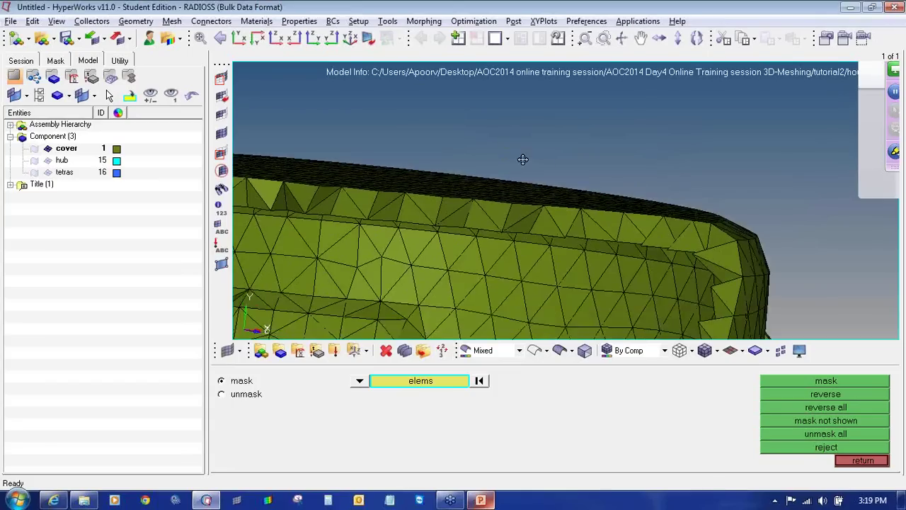
scroll(500, 170, "down", 6)
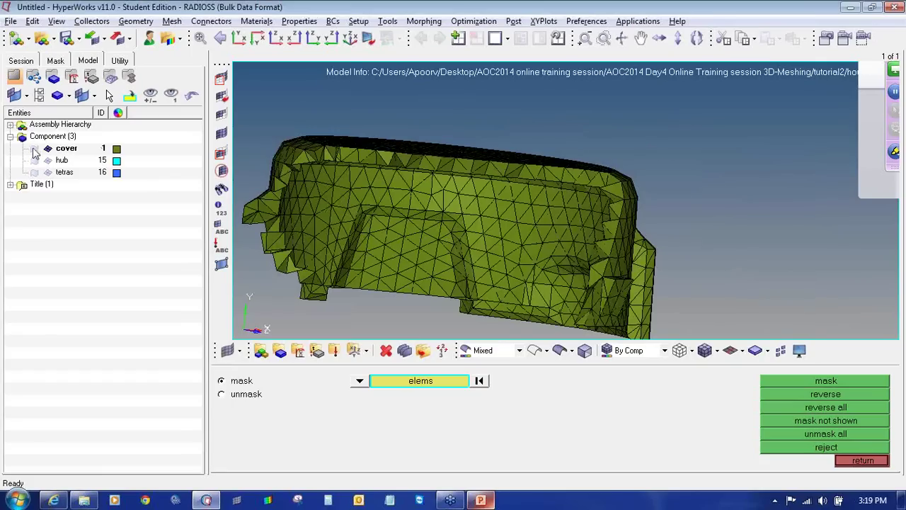
right_click_drag(505, 185, 536, 136, "ctrl")
scroll(328, 190, "up", 4)
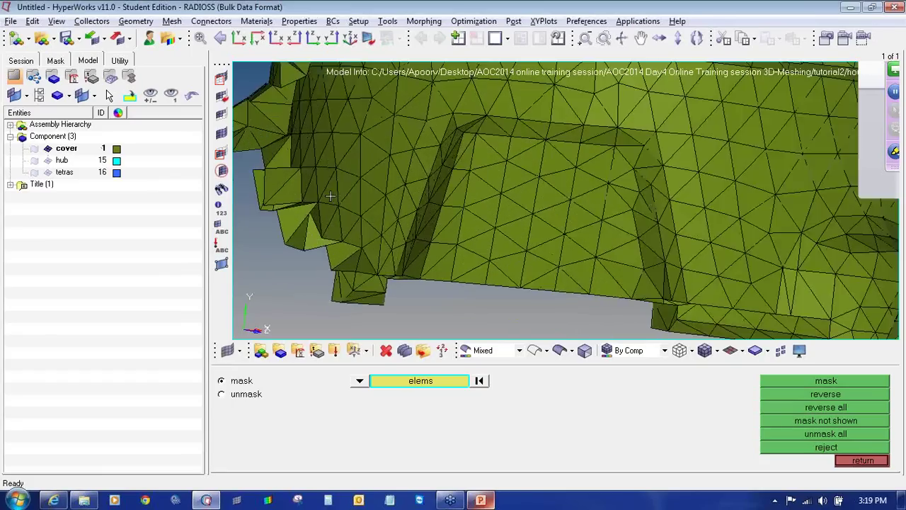
scroll(328, 190, "down", 5)
Redisplay the cover's complete element mesh and go back to the volume tetra settings
left_click(47, 148)
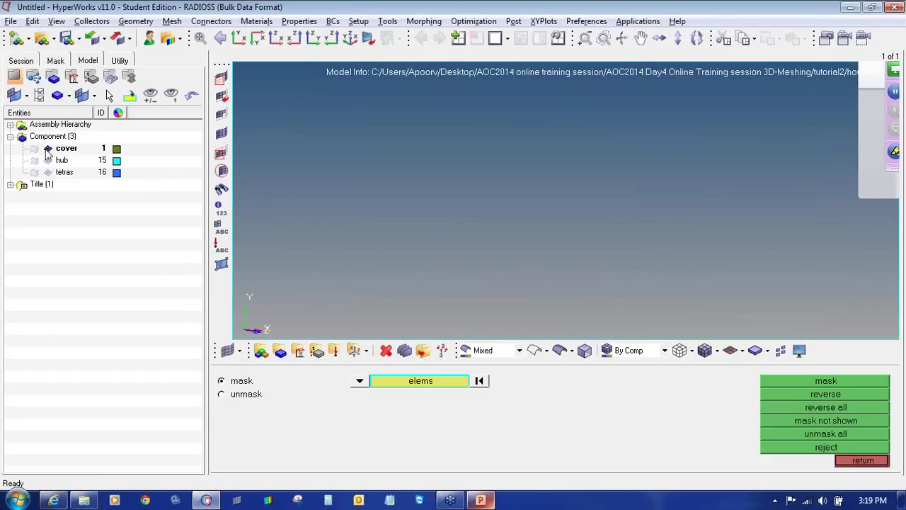
left_click(47, 148)
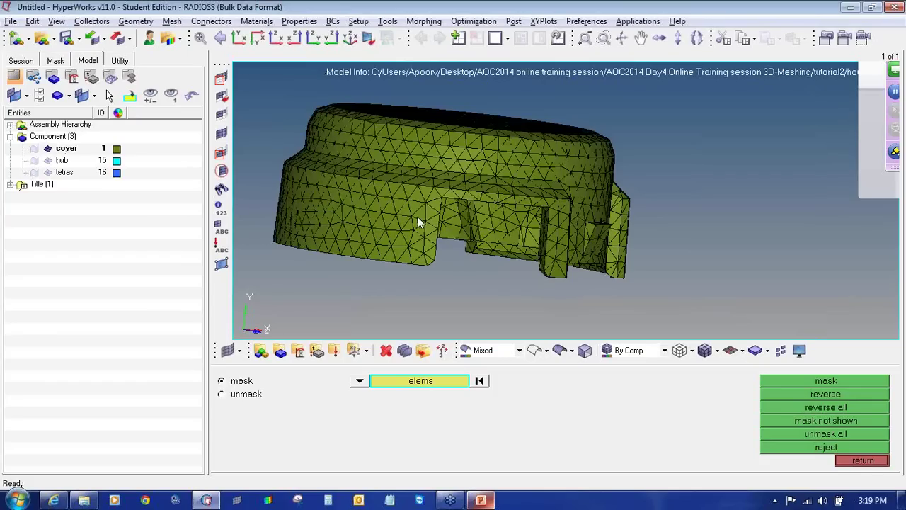
left_click(863, 460)
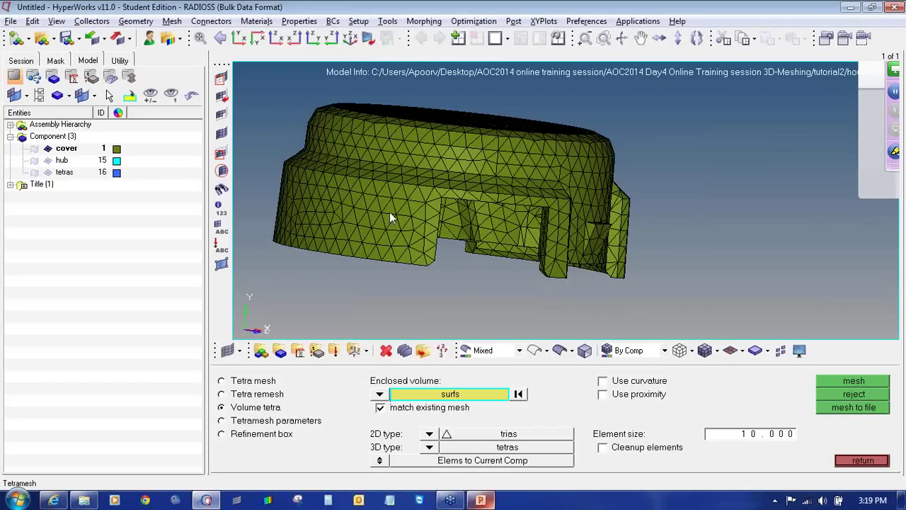
Show the cover component's geometry together with its mesh
left_click(32, 150)
scroll(425, 202, "up", 5)
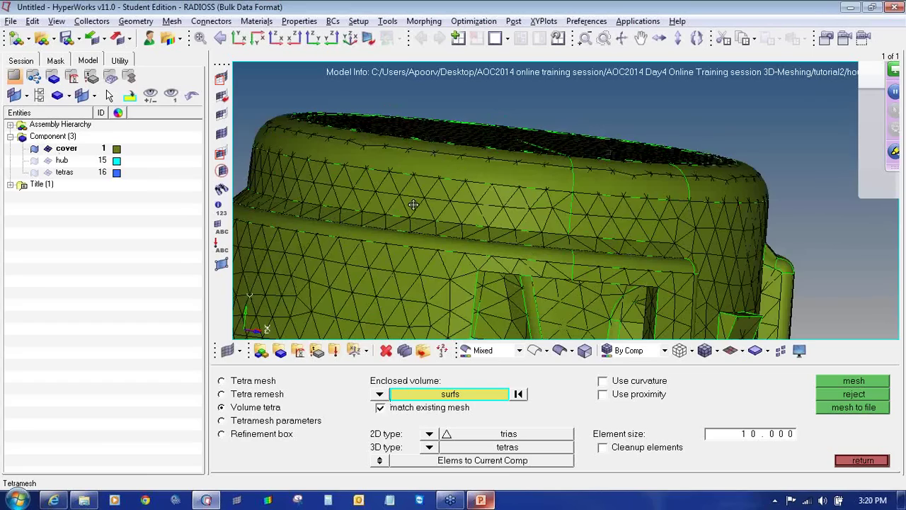
mouse_move(414, 205)
left_mouse_down("ctrl")
mouse_move(490, 214)
mouse_move(409, 211)
left_mouse_up("ctrl")
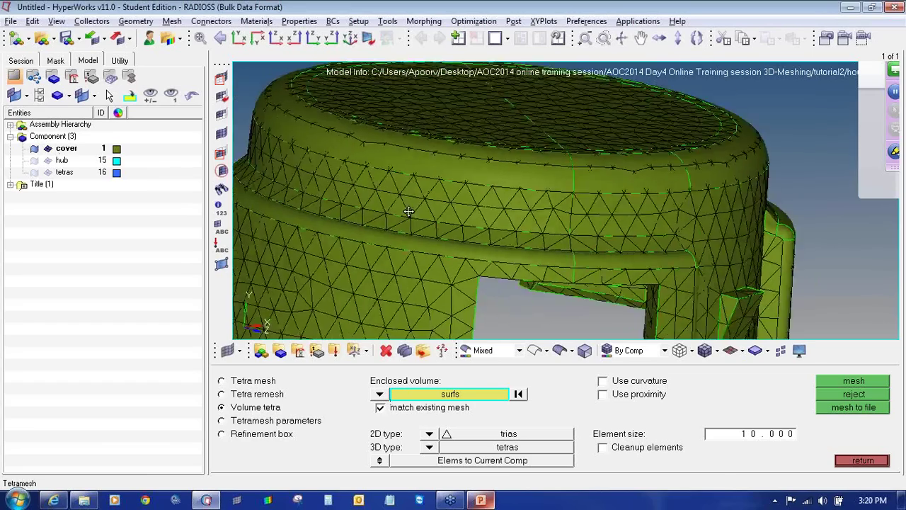
right_click_drag(409, 211, 354, 129, "ctrl")
scroll(657, 250, "up", 4, "ctrl")
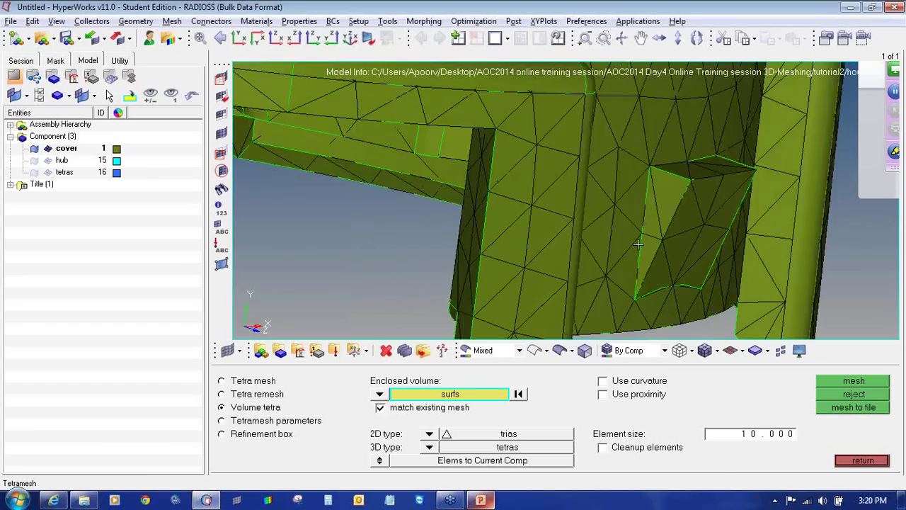
Examine how closely the mesh follows the rounded vertical edge beside the cover's opening
scroll(638, 244, "down", 5)
left_click_drag(727, 171, 726, 178, "ctrl")
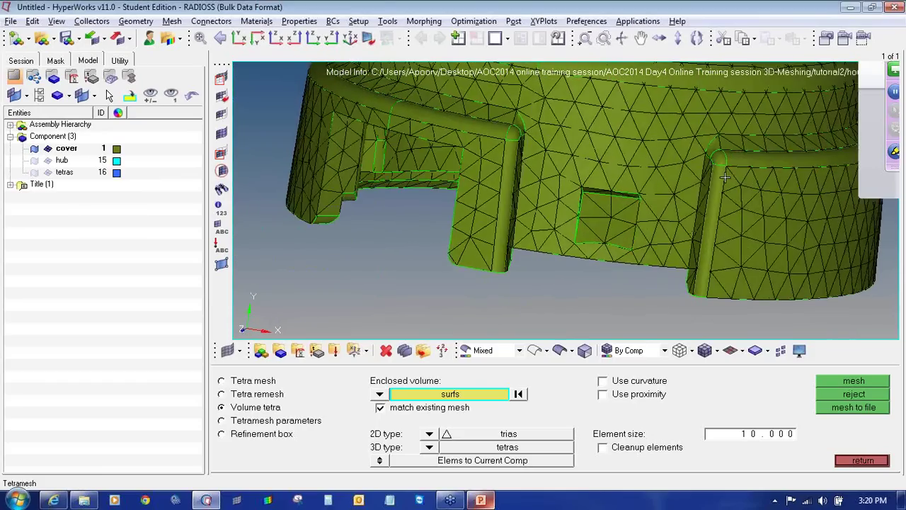
scroll(725, 178, "up", 4, "ctrl")
right_click_drag(694, 148, 656, 293, "ctrl")
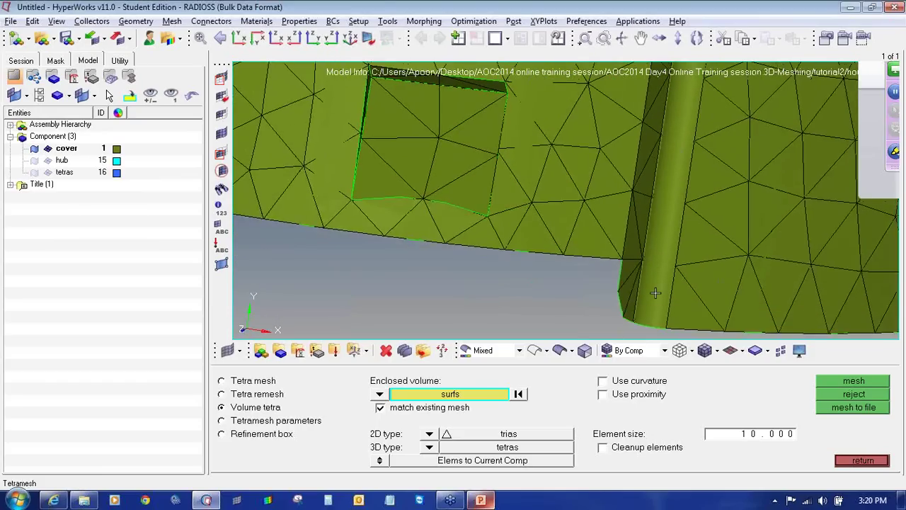
scroll(656, 294, "up", 2, "ctrl")
left_click_drag(655, 293, 671, 223, "ctrl")
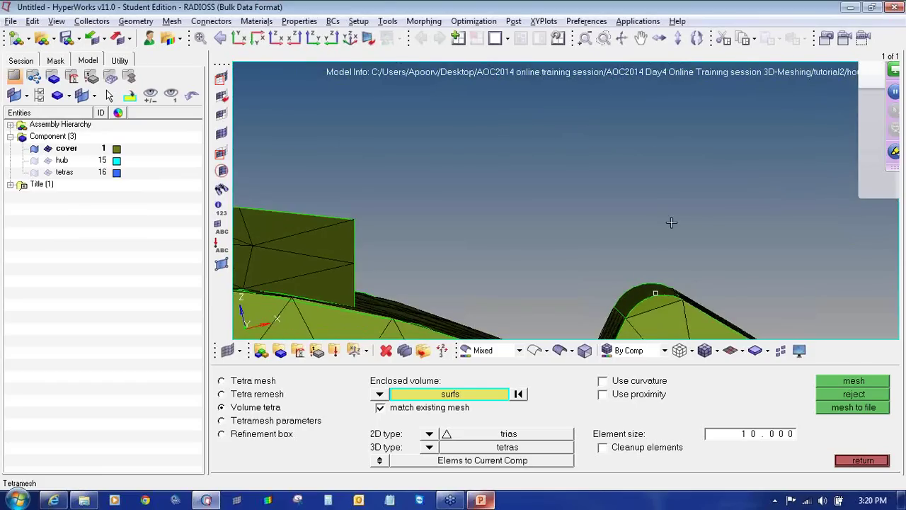
right_click_drag(654, 306, 644, 265, "ctrl")
scroll(644, 268, "up", 5, "ctrl")
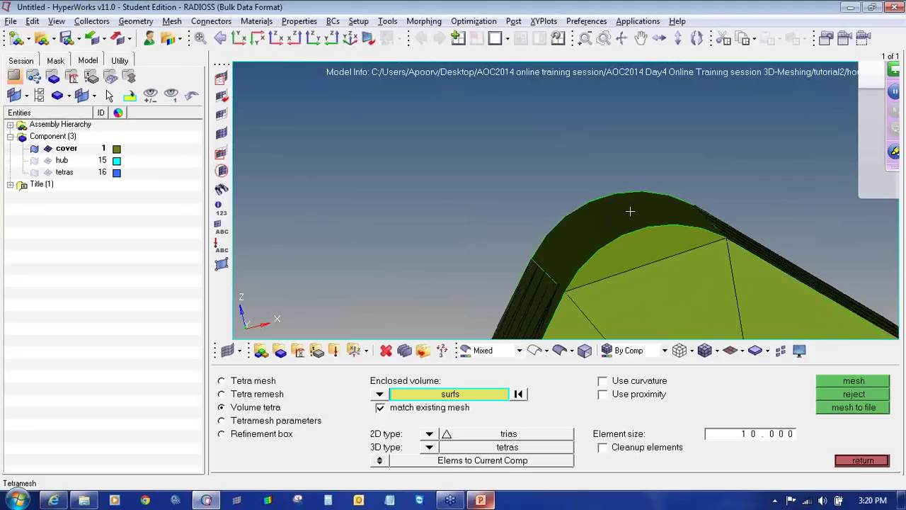
Examine how closely the cover's mesh follows the geometry along the rounded upper rim
left_click_drag(625, 206, 664, 279, "ctrl")
scroll(664, 279, "down", 7, "ctrl")
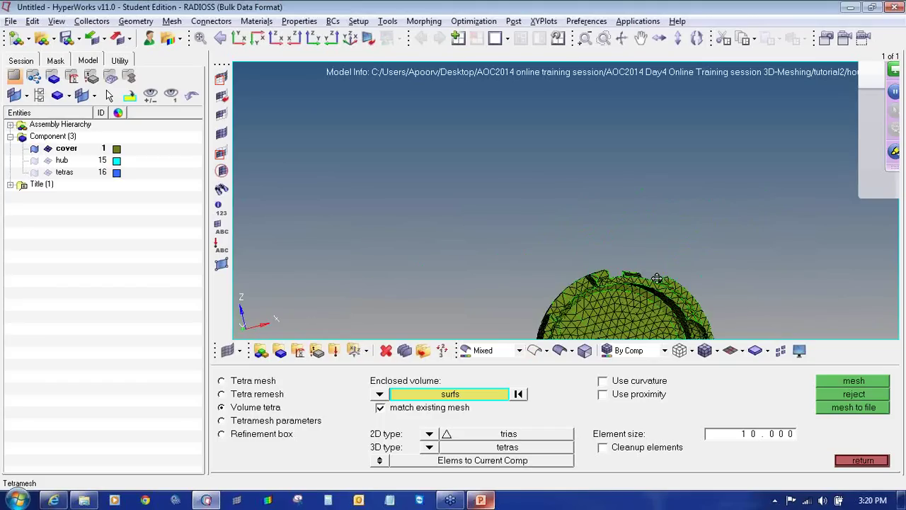
right_click_drag(572, 272, 550, 217, "ctrl")
scroll(552, 217, "up", 10, "ctrl")
scroll(641, 240, "down", 10, "ctrl")
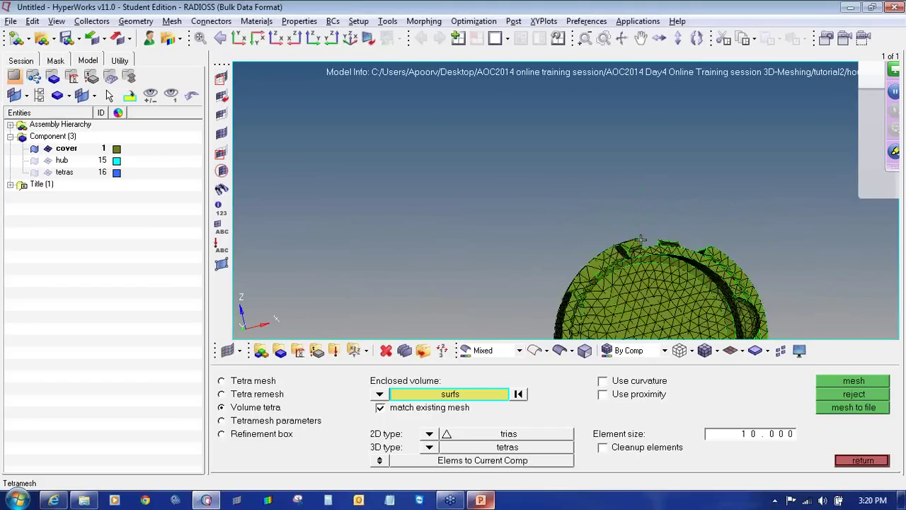
left_click_drag(641, 240, 638, 303, "ctrl")
right_click_drag(659, 208, 618, 263, "ctrl")
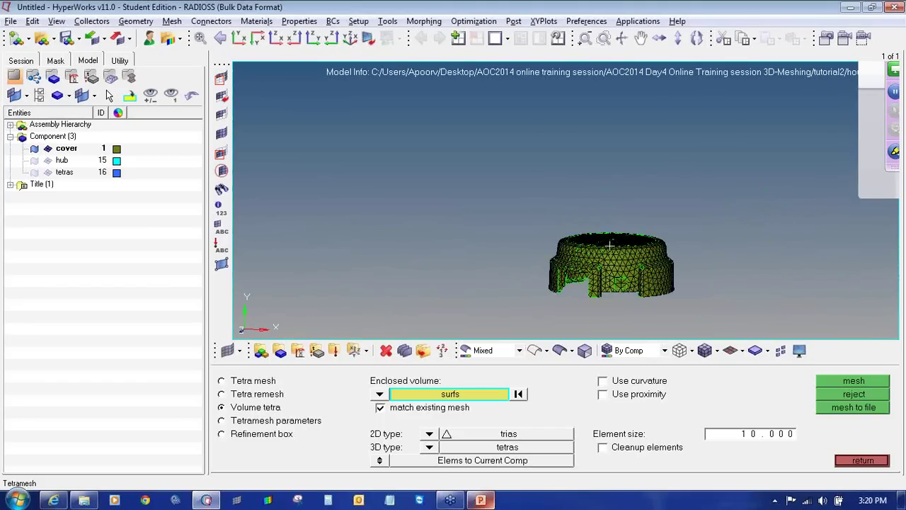
scroll(617, 264, "up", 9, "ctrl")
left_click_drag(655, 265, 555, 263, "ctrl")
left_click(601, 280, "ctrl")
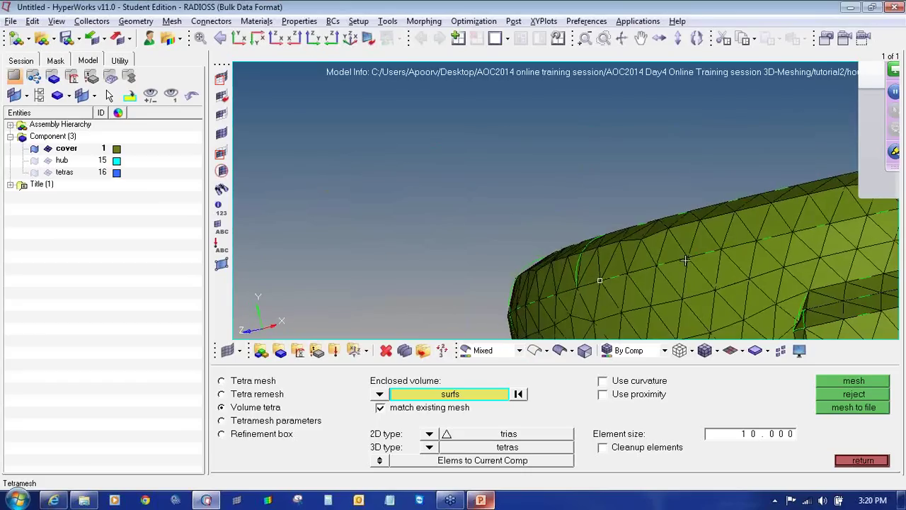
left_click_drag(601, 279, 698, 278, "ctrl")
scroll(689, 255, "down", 9, "ctrl")
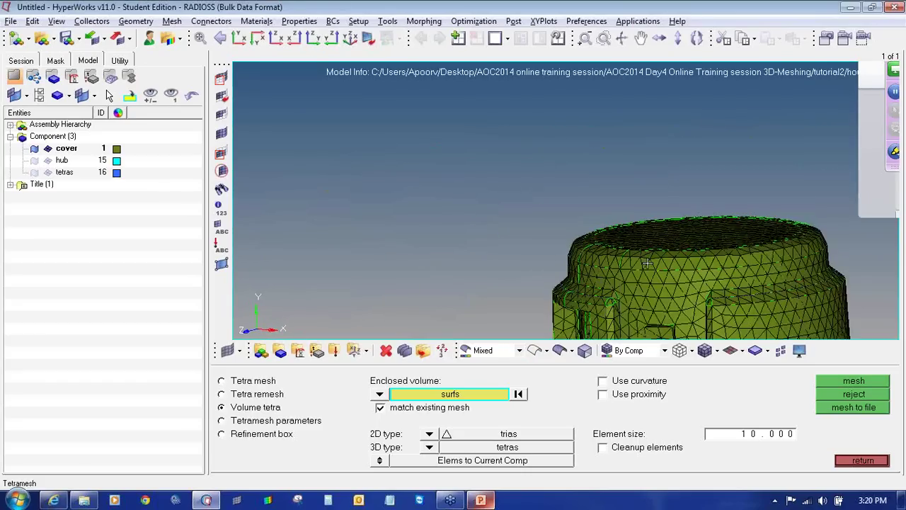
Inspect how the mesh captures the small rounded corner at the end of the cover's outer ledge
right_click_drag(689, 250, 675, 203, "ctrl")
scroll(483, 257, "up", 8)
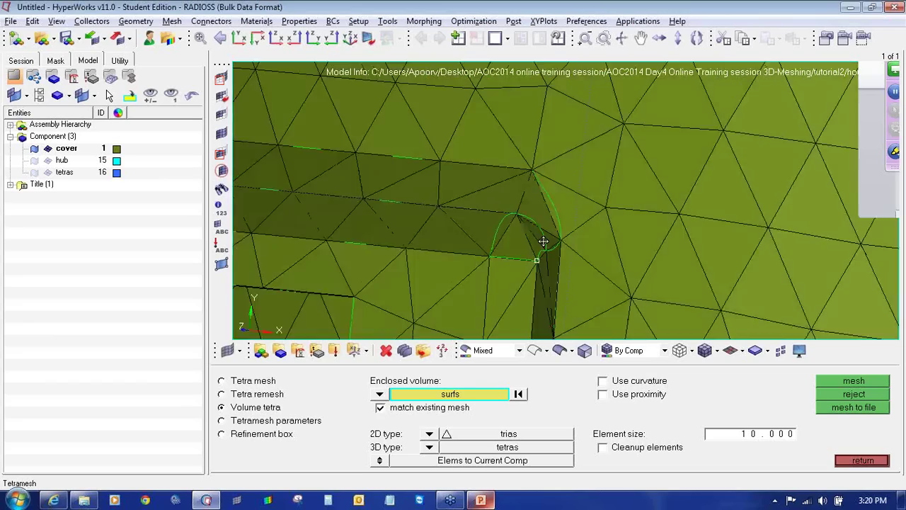
left_click_drag(544, 242, 489, 271, "ctrl")
scroll(548, 246, "down", 8)
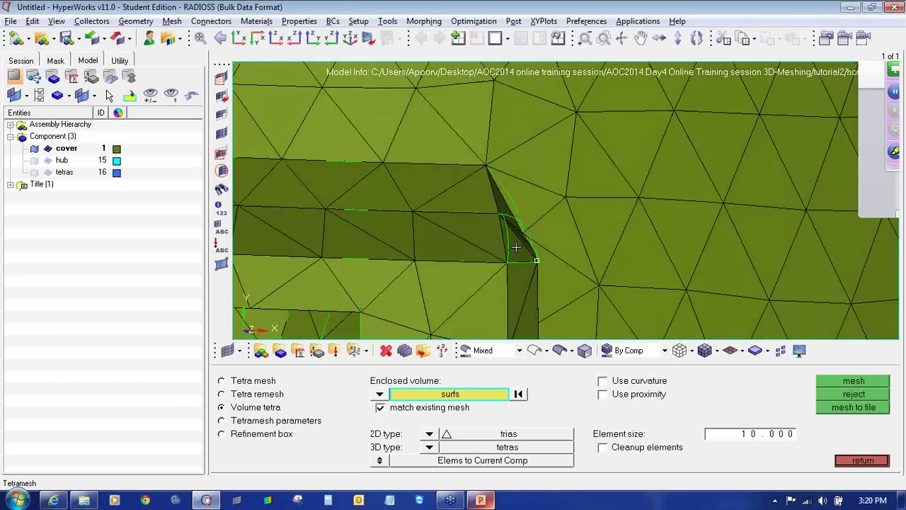
Delete all displayed elements of the cover component and return to the volume tetra settings
left_click(384, 349)
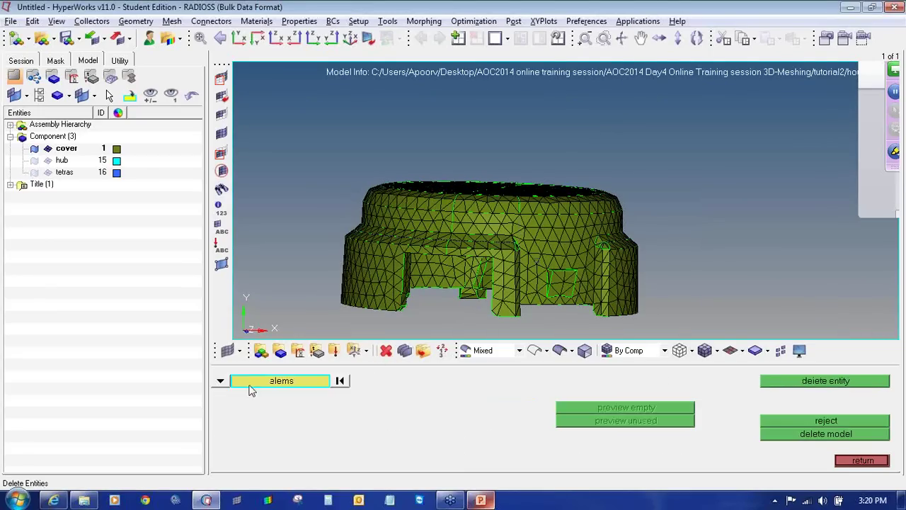
left_click(249, 391)
left_click(324, 421)
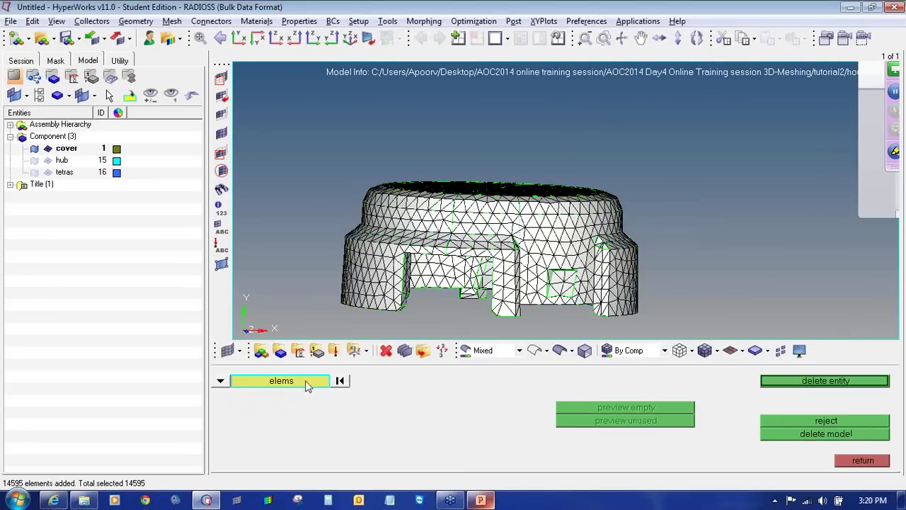
left_click(340, 382)
left_click(313, 382)
left_click(316, 413)
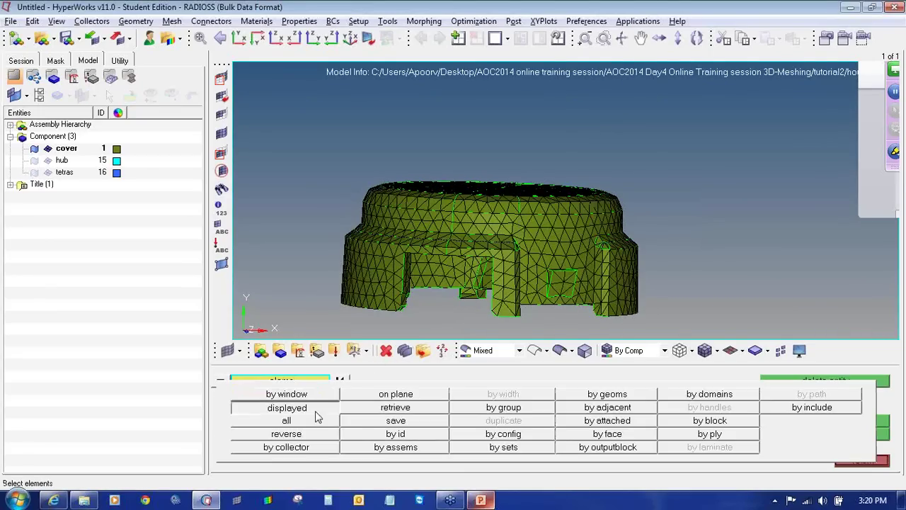
left_click(287, 408)
left_click(785, 386)
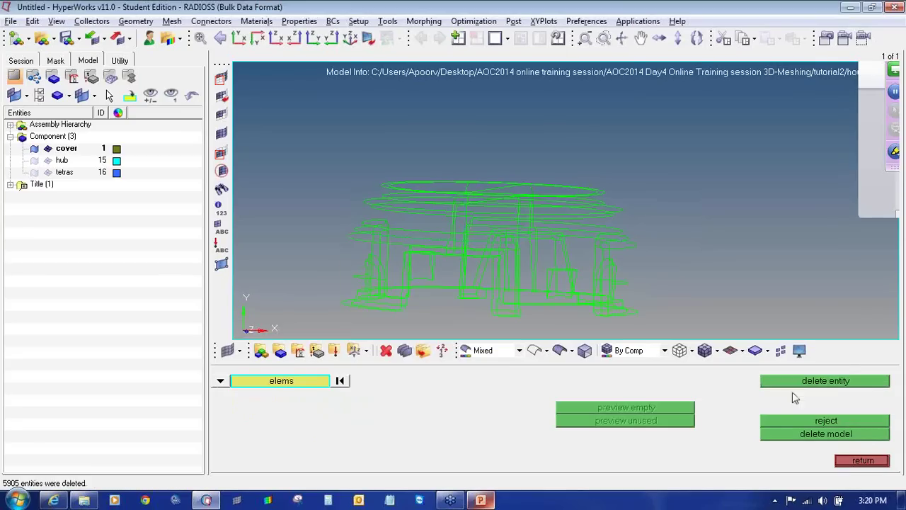
left_click(862, 461)
Display the cover's geometry shaded and set the 2D element type to R-trias for the volume tetra mesh
left_click(559, 350)
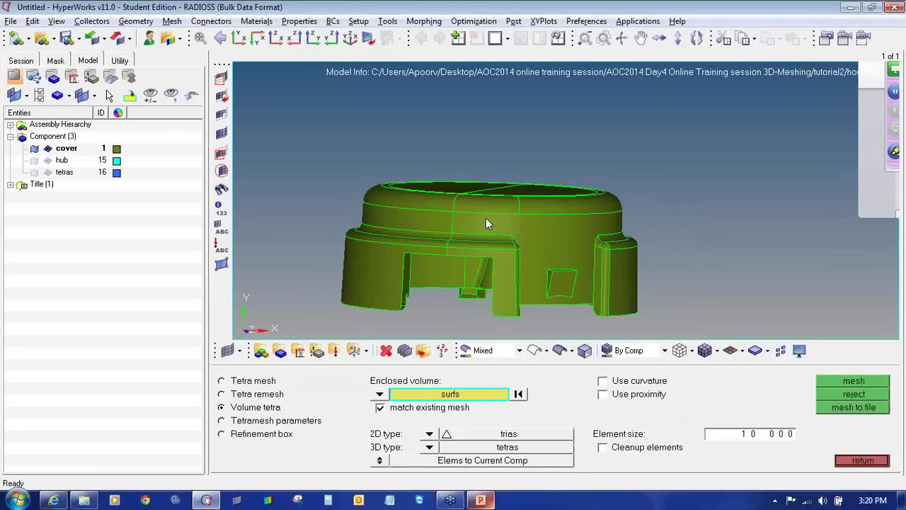
left_click(430, 435)
left_click(430, 448)
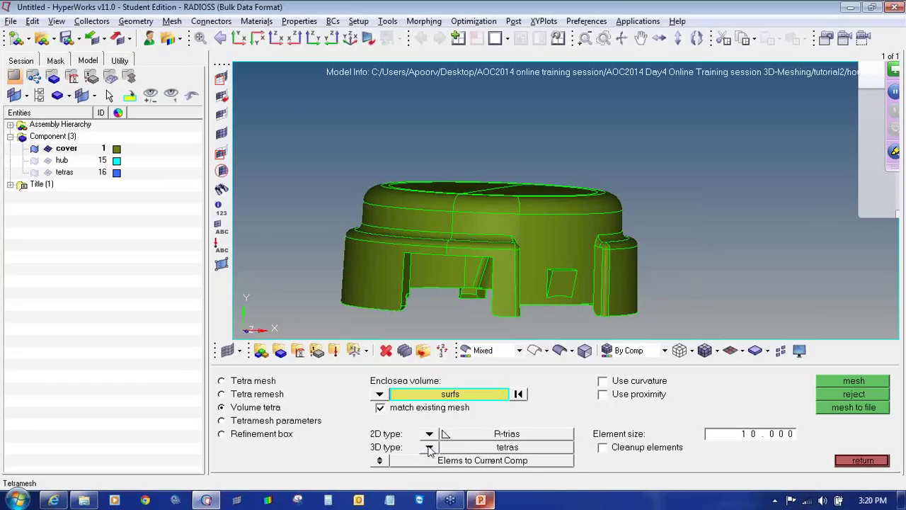
Create a volume tetra mesh on the cover's enclosed surfaces using R-trias and an element size of 10
left_click(462, 239)
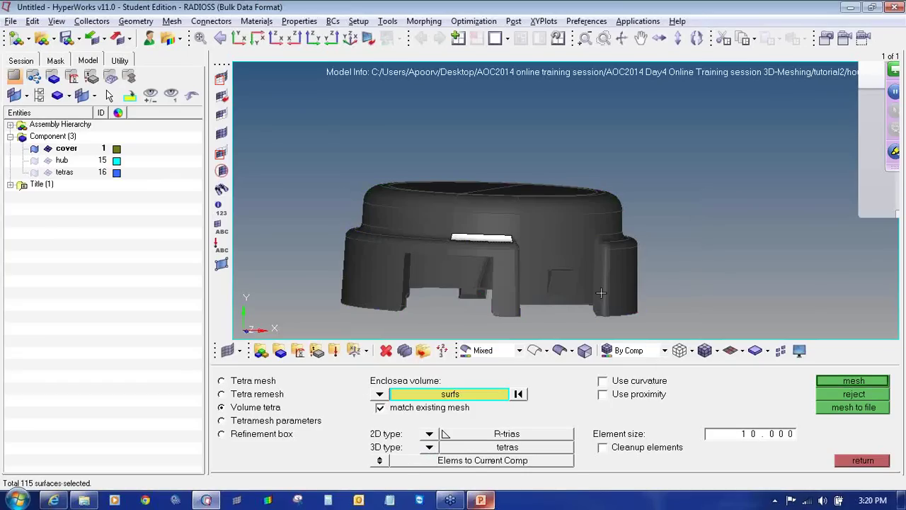
left_click(841, 382)
left_click(565, 247)
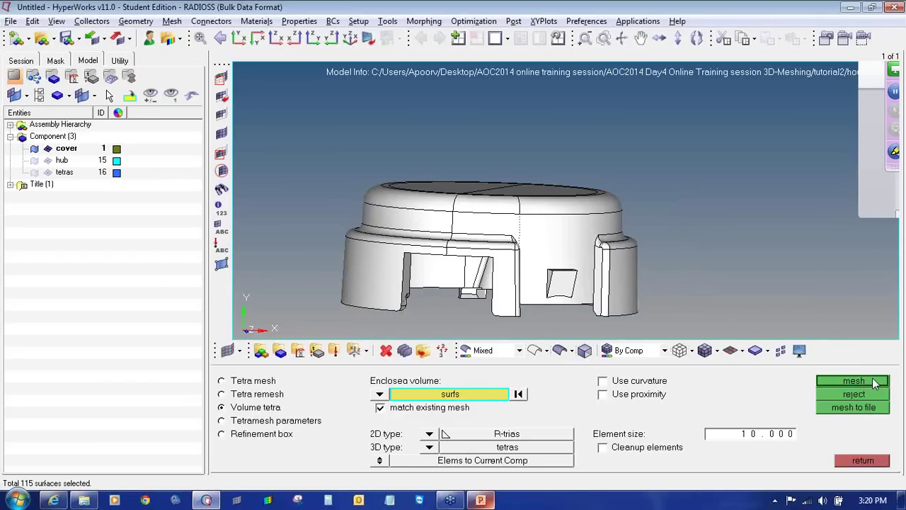
left_click(875, 383)
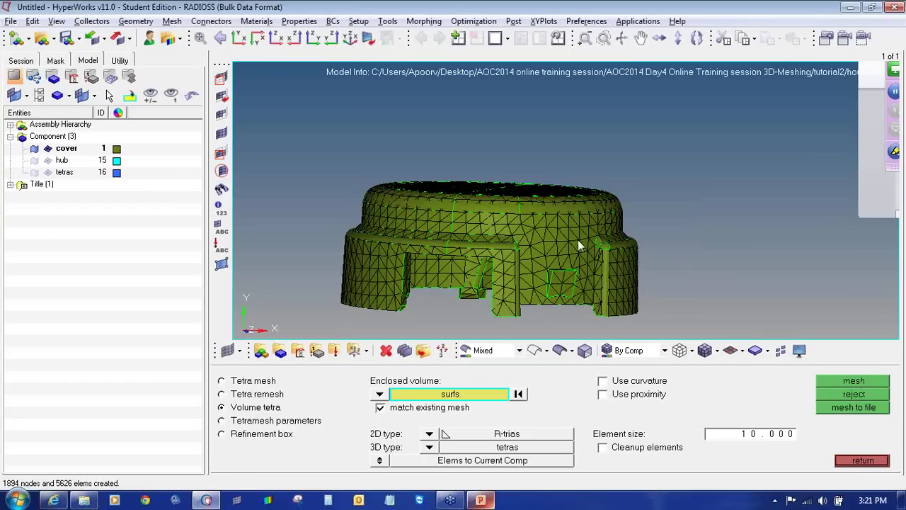
Examine the R-trias pattern and how well it follows the cover's rounded upper rim
scroll(528, 233, "up", 10)
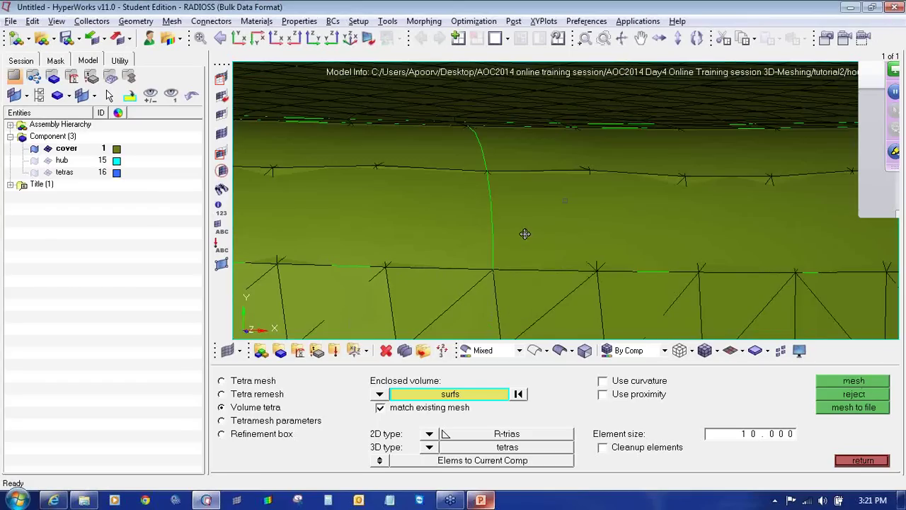
scroll(525, 234, "down", 8)
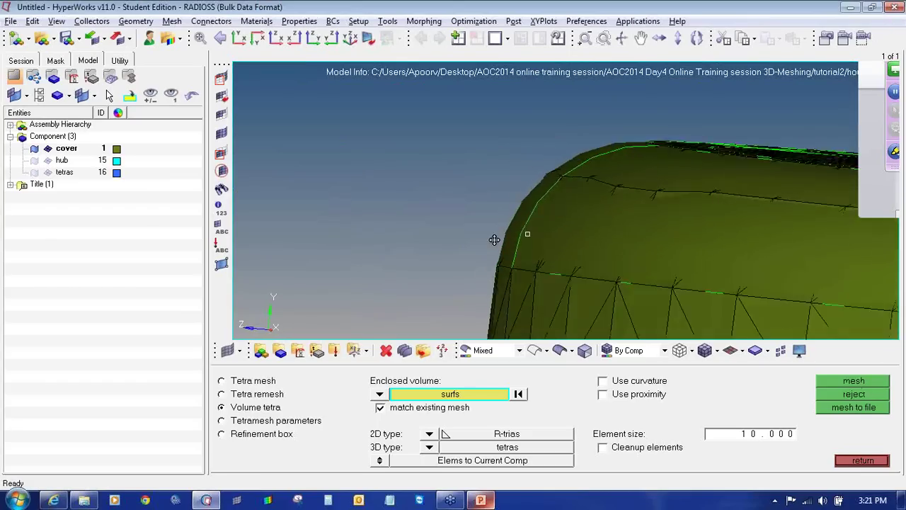
left_click_drag(494, 240, 495, 242, "ctrl")
right_click_drag(602, 178, 597, 182, "ctrl")
scroll(597, 183, "down", 3, "ctrl")
scroll(552, 173, "down", 3, "ctrl")
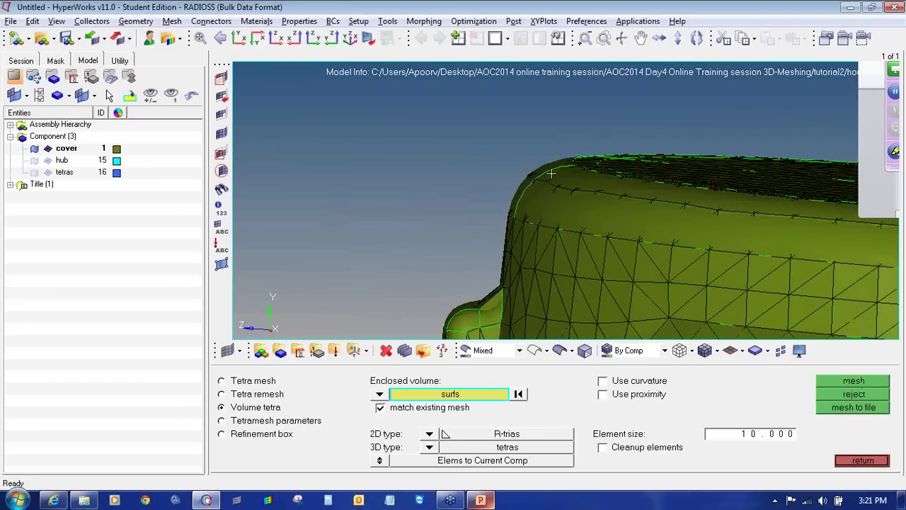
scroll(550, 173, "up", 4)
scroll(496, 212, "up", 2)
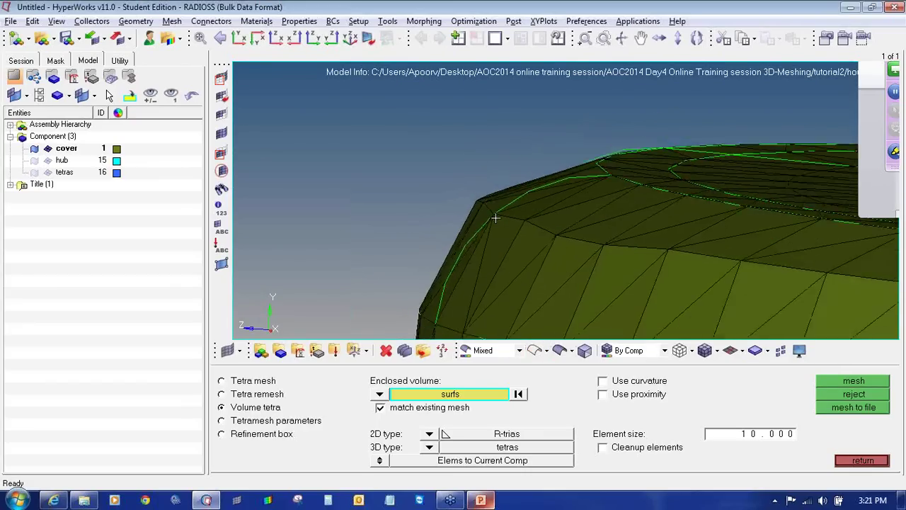
scroll(495, 218, "down", 2, "ctrl")
mouse_move(499, 240)
left_mouse_down("ctrl")
mouse_move(525, 239)
mouse_move(500, 233)
mouse_move(514, 232)
left_mouse_up("ctrl")
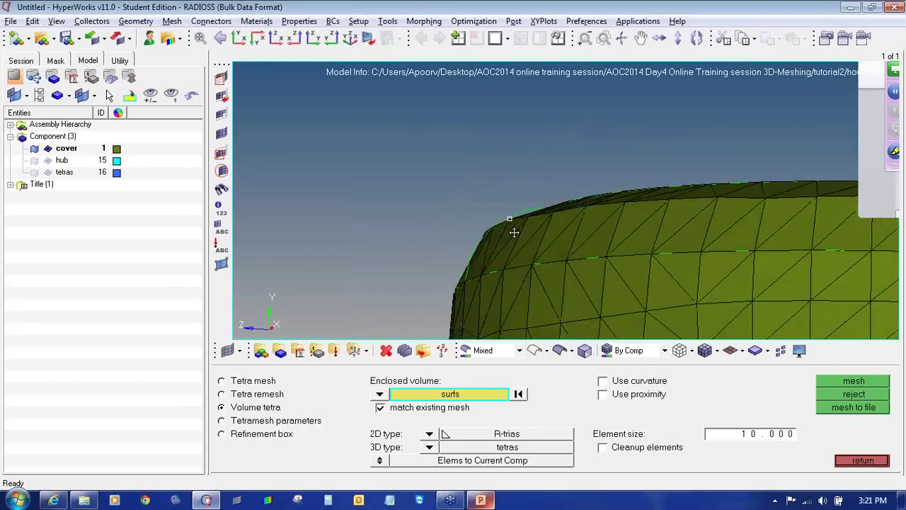
scroll(514, 232, "down", 5)
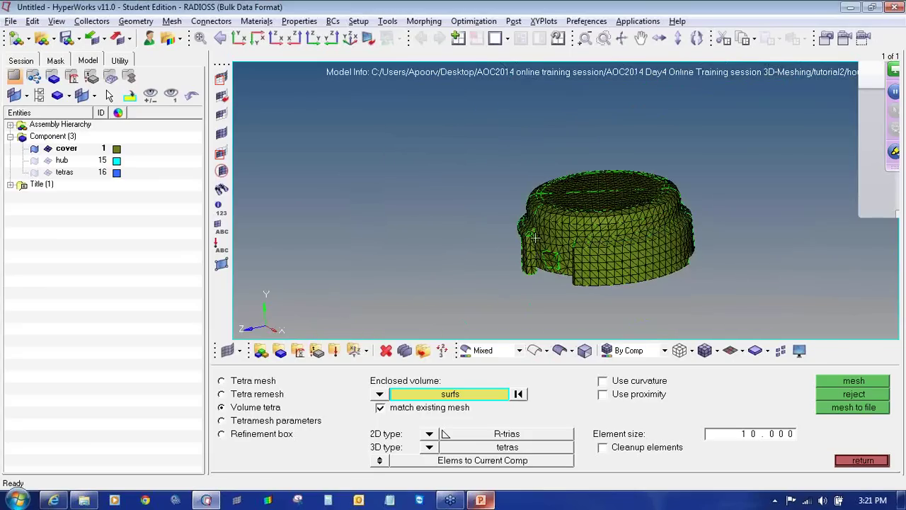
Examine the R-trias mesh around the cover's legs, side openings and top face
scroll(536, 238, "up", 5)
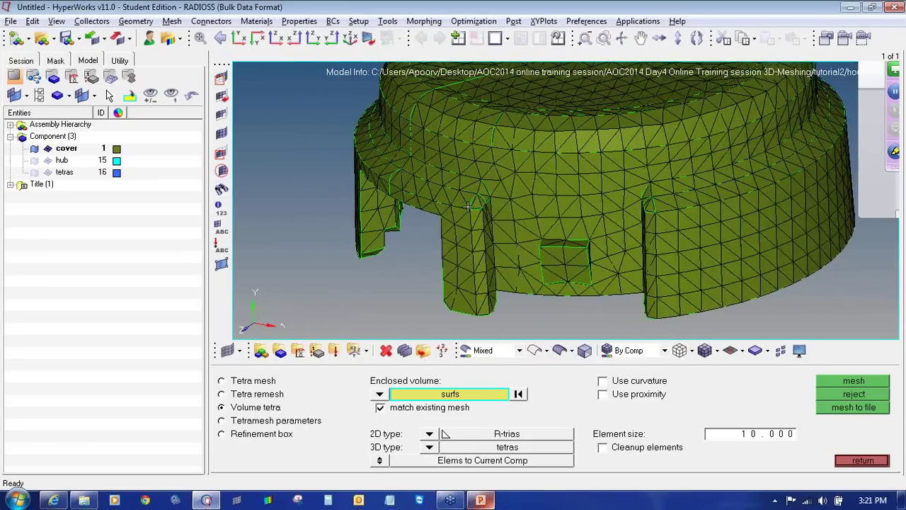
scroll(468, 206, "up", 3)
scroll(556, 244, "down", 6)
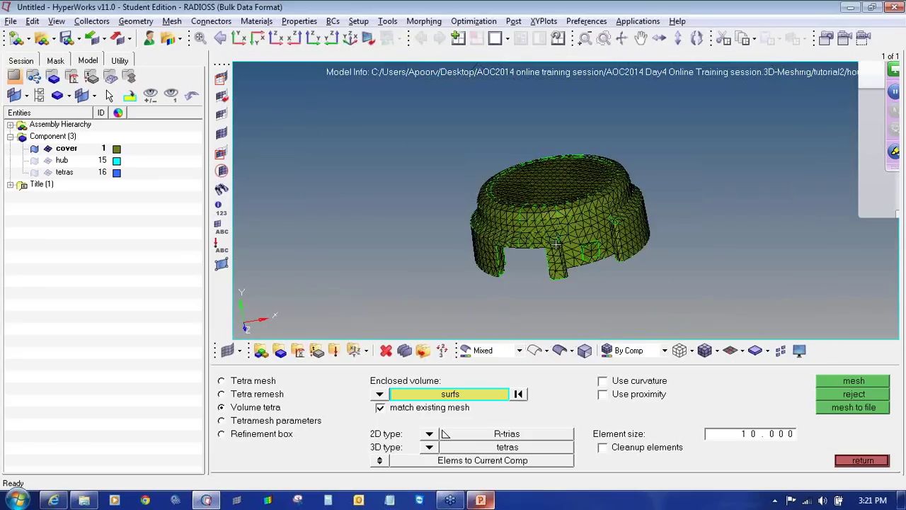
left_click_drag(556, 244, 504, 262, "ctrl")
scroll(494, 286, "up", 4)
scroll(493, 286, "down", 4)
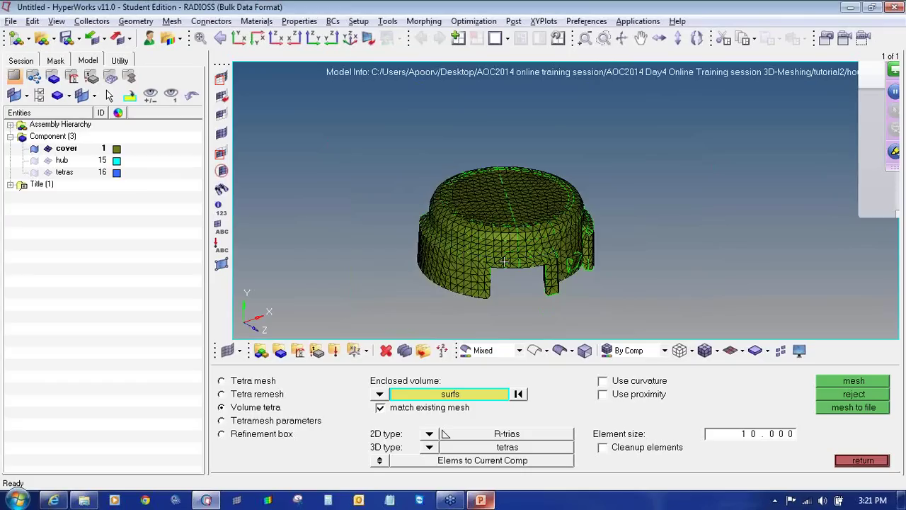
scroll(504, 262, "up", 2)
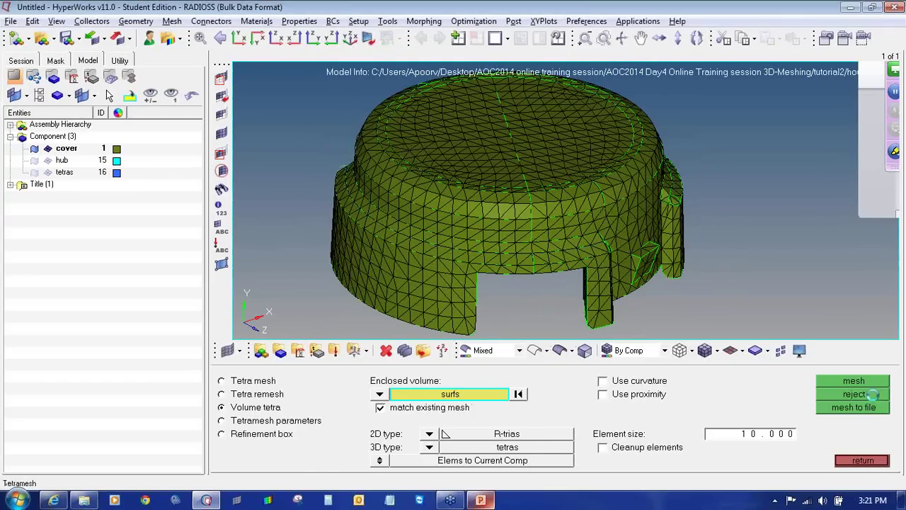
Reject the R-trias volume mesh and reopen the tetramesh settings
left_click(854, 394)
left_click(866, 461)
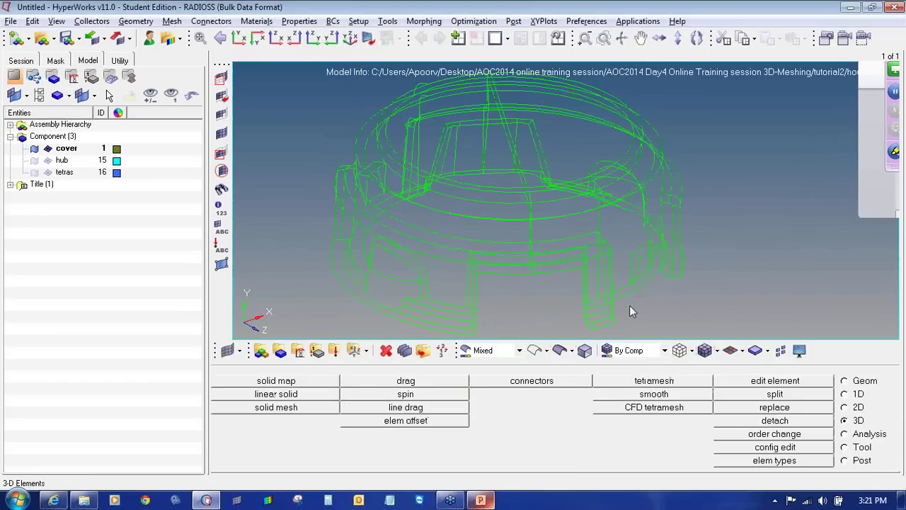
left_click(661, 384)
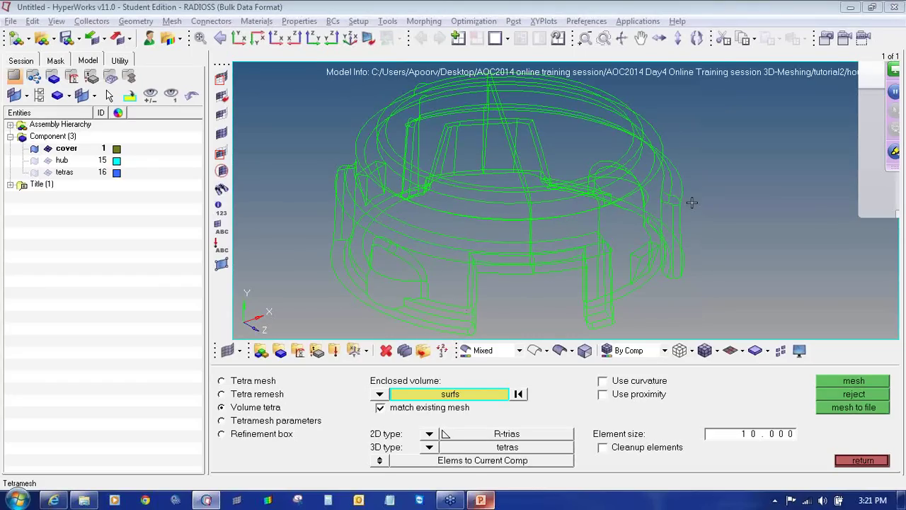
Enable Use curvature and Use proximity, shade the cover's geometry and select its surfaces as the enclosed volume
left_click(604, 381)
left_click(604, 395)
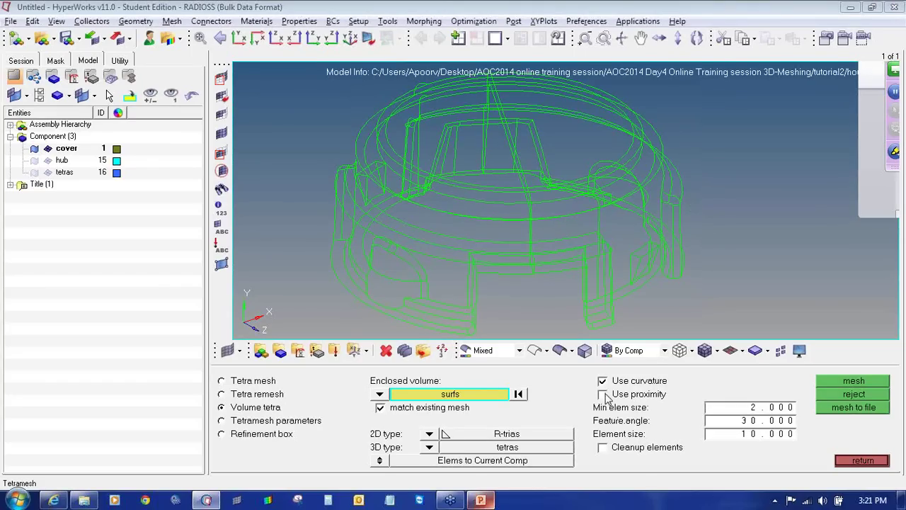
left_click(559, 350)
left_click(625, 235)
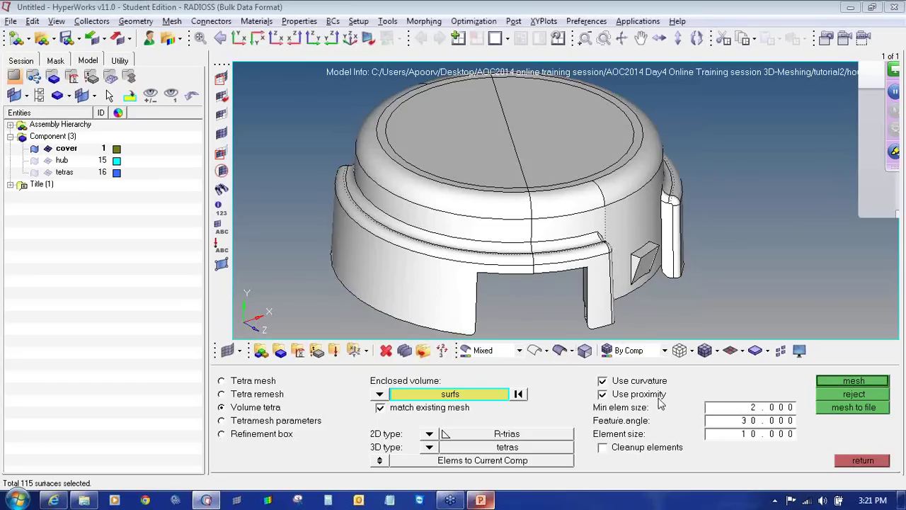
Compare the sizing settings offered by Use curvature and Use proximity individually, leaving both options enabled
left_click(602, 381)
left_click(603, 381)
left_click(603, 380)
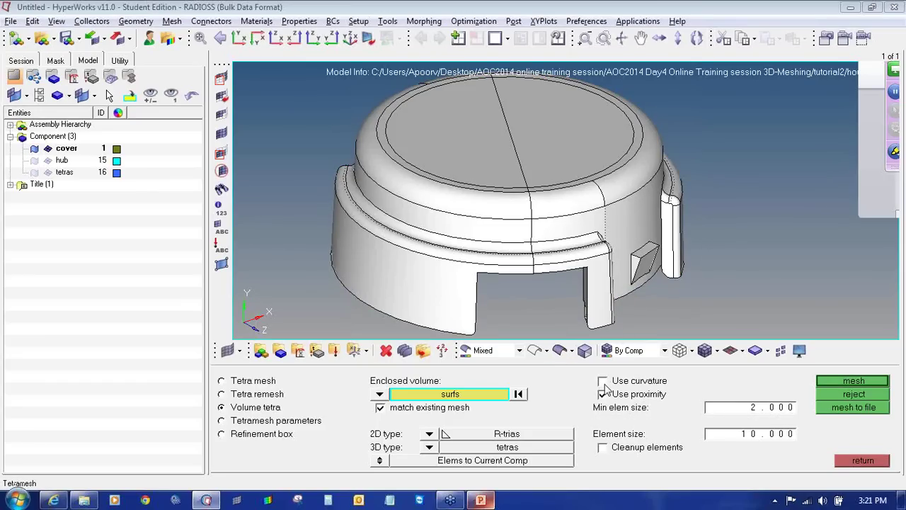
left_click(603, 394)
left_click(603, 381)
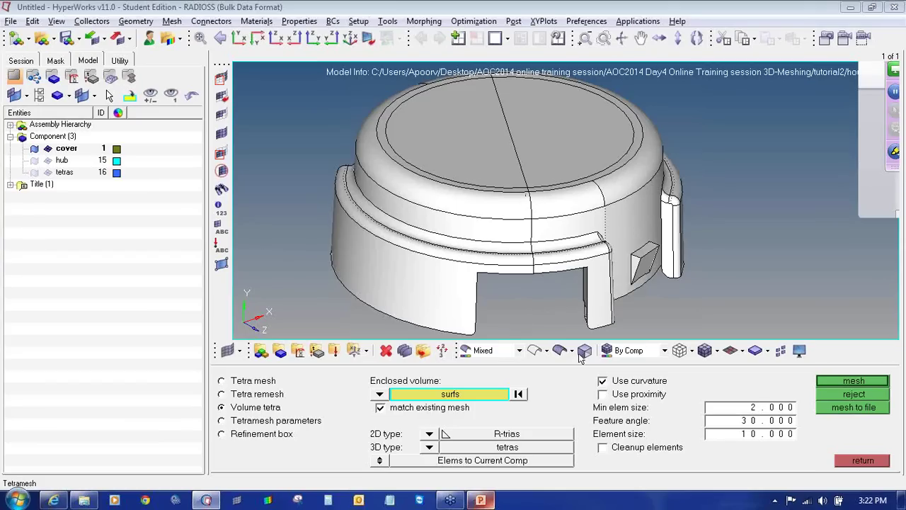
left_click(603, 381)
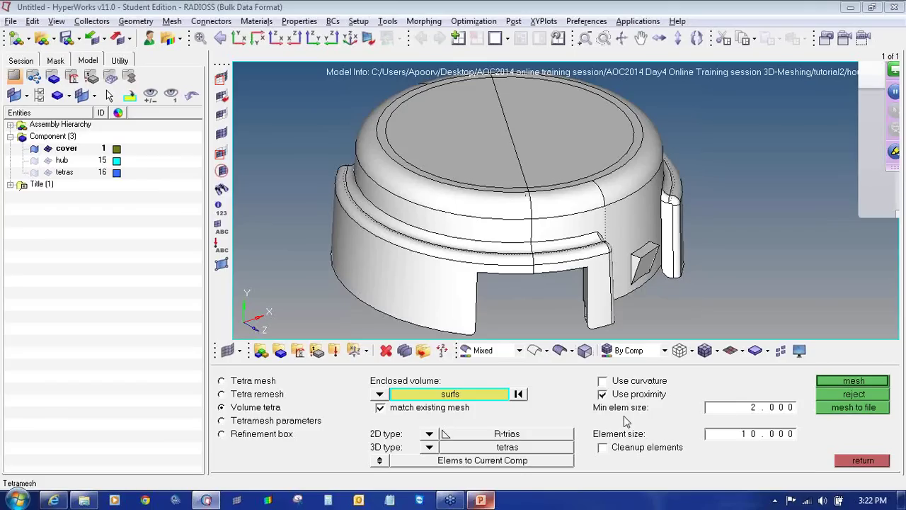
left_click(603, 381)
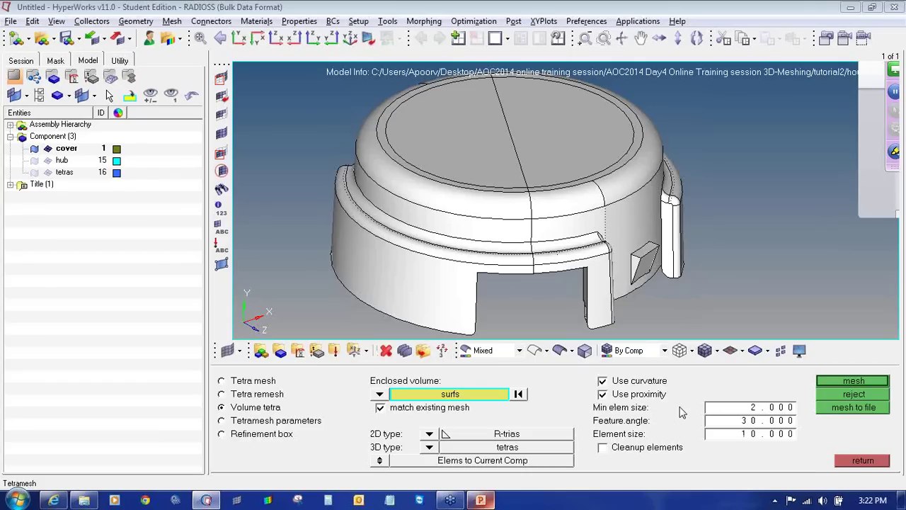
Set the minimum element size to 1.000 and create the cover's volume tetra mesh with curvature and proximity enabled
left_click(737, 409)
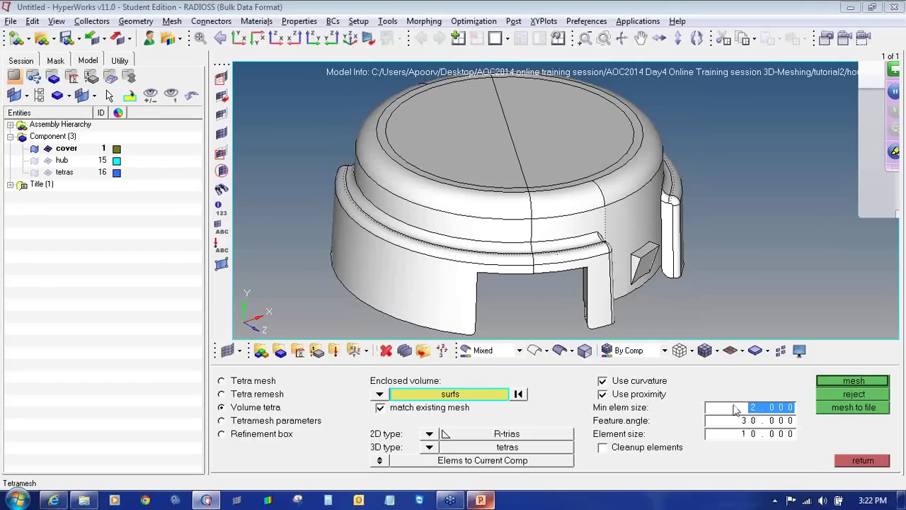
type("1.000")
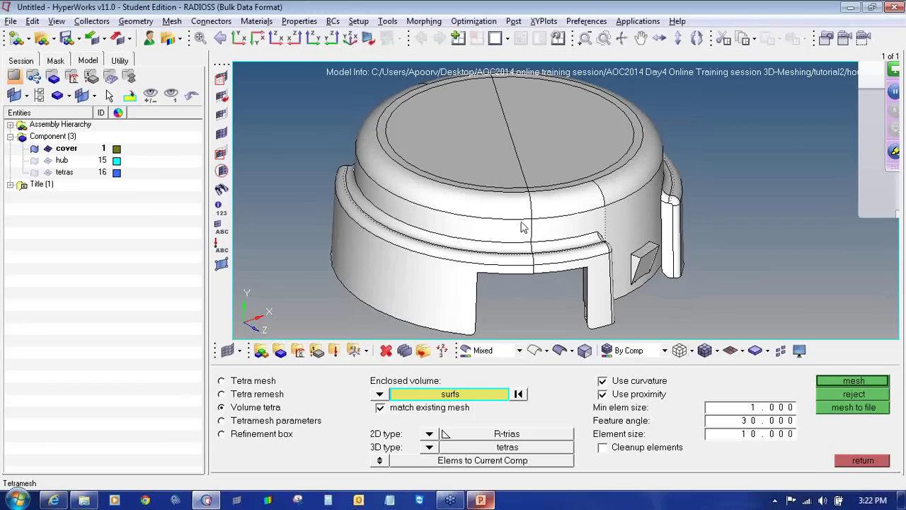
left_click(854, 381)
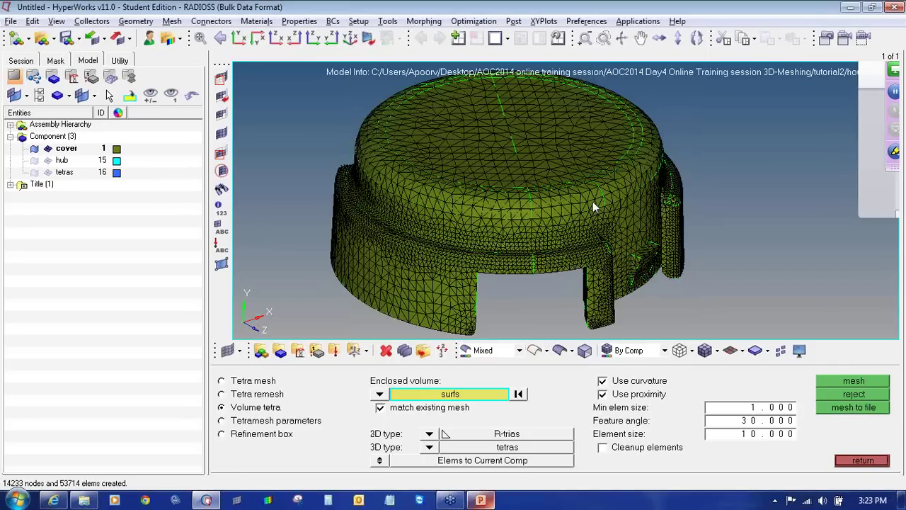
Examine how the mesh is refined along the cover's ridge, leg corners and rounded top rim
left_click_drag(586, 218, 580, 233, "ctrl")
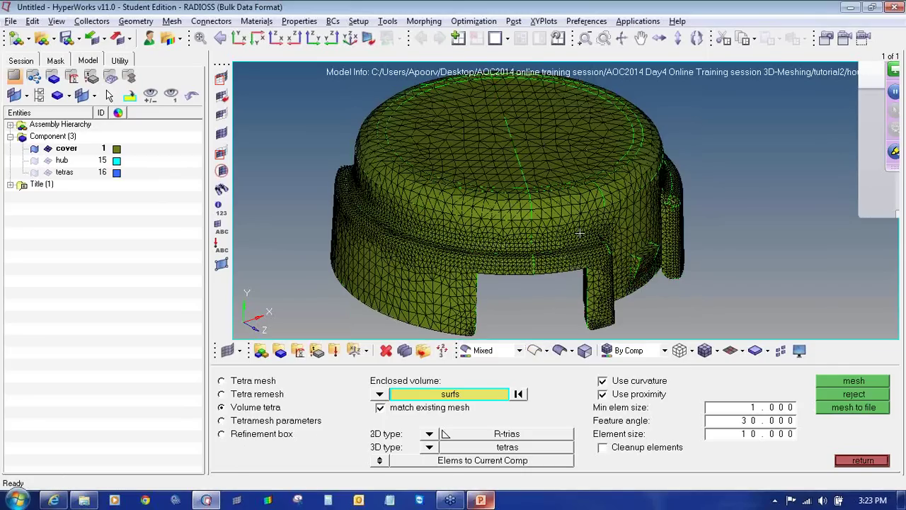
scroll(601, 252, "up", 5, "ctrl")
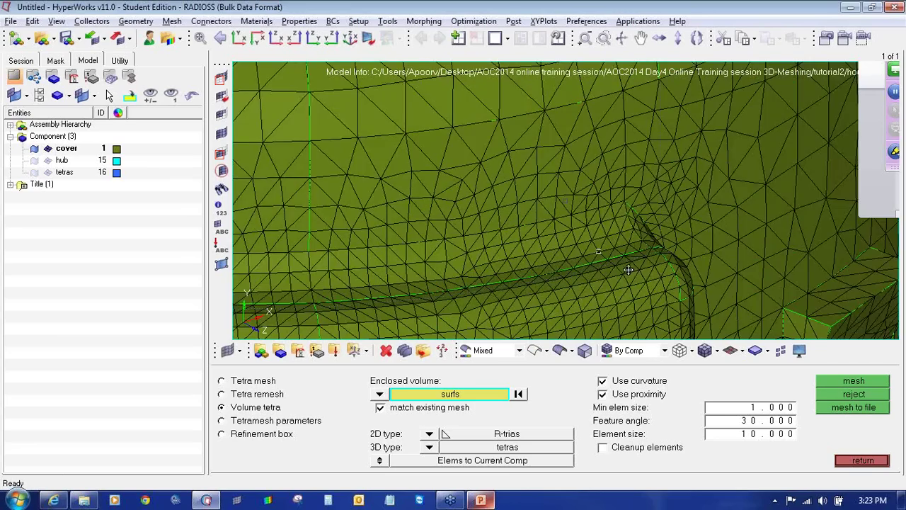
scroll(629, 269, "up", 4)
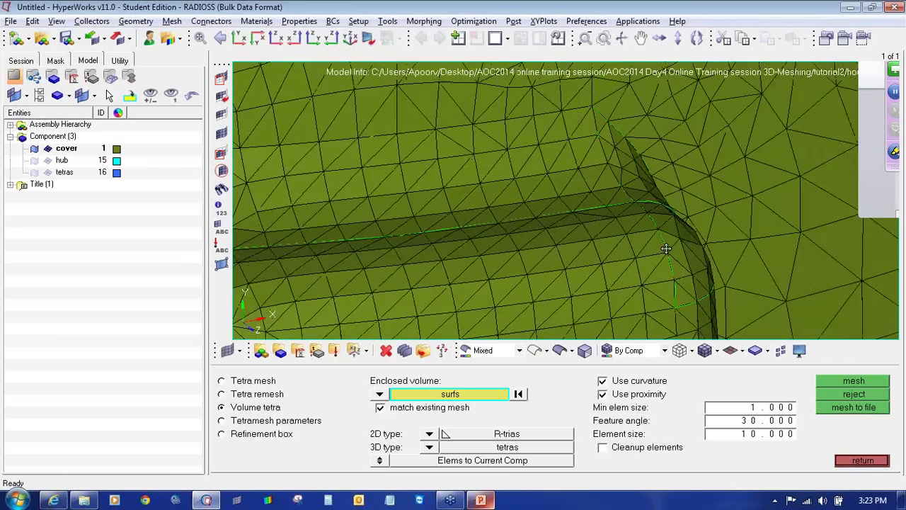
scroll(521, 259, "down", 3, "ctrl")
scroll(564, 239, "up", 1, "ctrl")
scroll(591, 201, "down", 4, "ctrl")
scroll(591, 200, "up", 3, "ctrl")
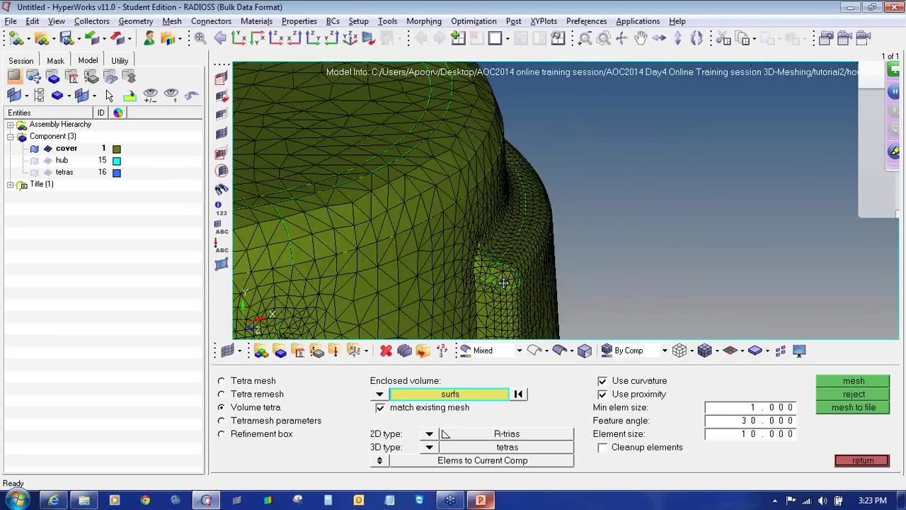
right_click_drag(503, 283, 523, 247, "ctrl")
scroll(522, 247, "up", 4, "ctrl")
scroll(523, 247, "down", 3, "ctrl")
right_click_drag(251, 182, 445, 212, "ctrl")
scroll(444, 211, "up", 3, "ctrl")
scroll(491, 230, "down", 5, "ctrl")
right_click_drag(486, 283, 488, 215, "ctrl")
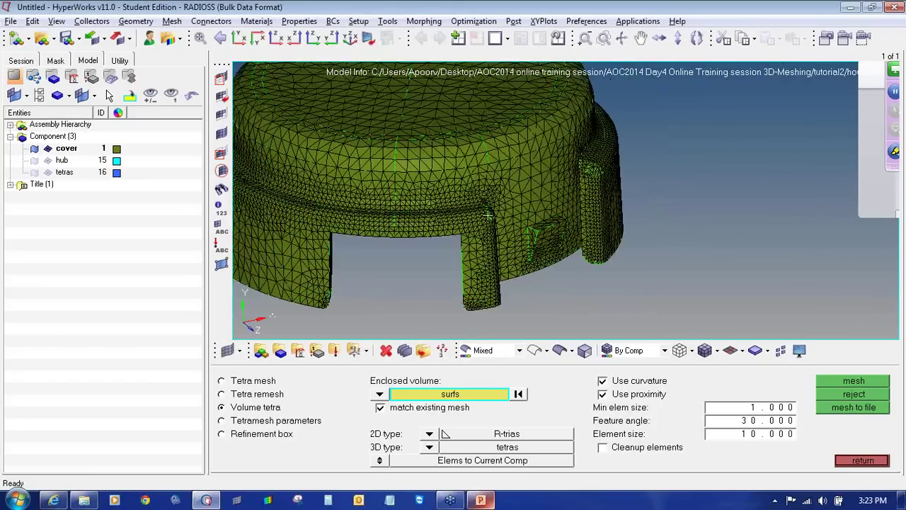
scroll(488, 216, "down", 2)
scroll(461, 137, "up", 6)
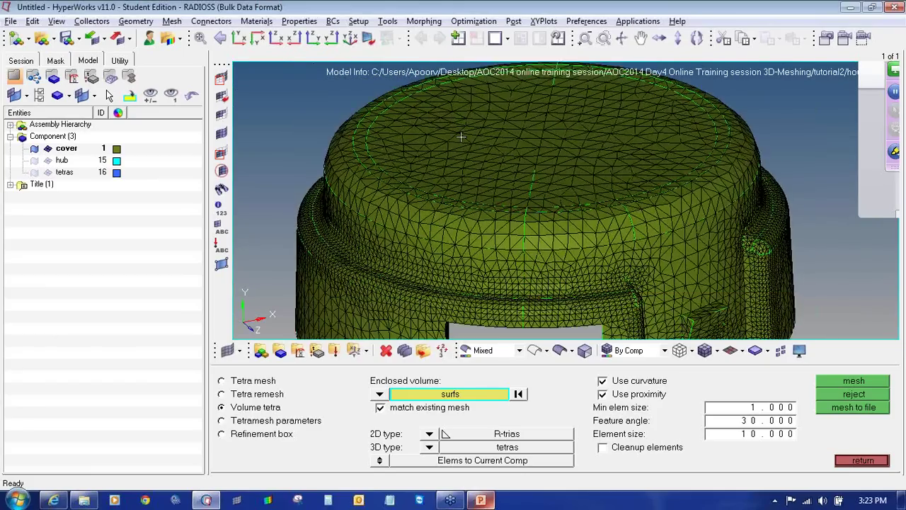
Inspect the element transitions on the cover's outer wall and along the vertical leg fillets from several sides
scroll(461, 137, "down", 5)
left_click_drag(496, 225, 444, 235, "ctrl")
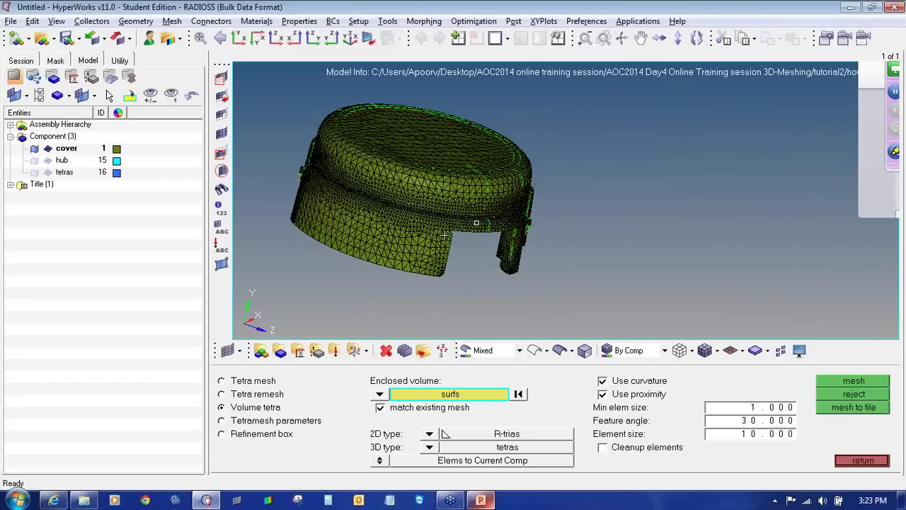
scroll(437, 241, "up", 2)
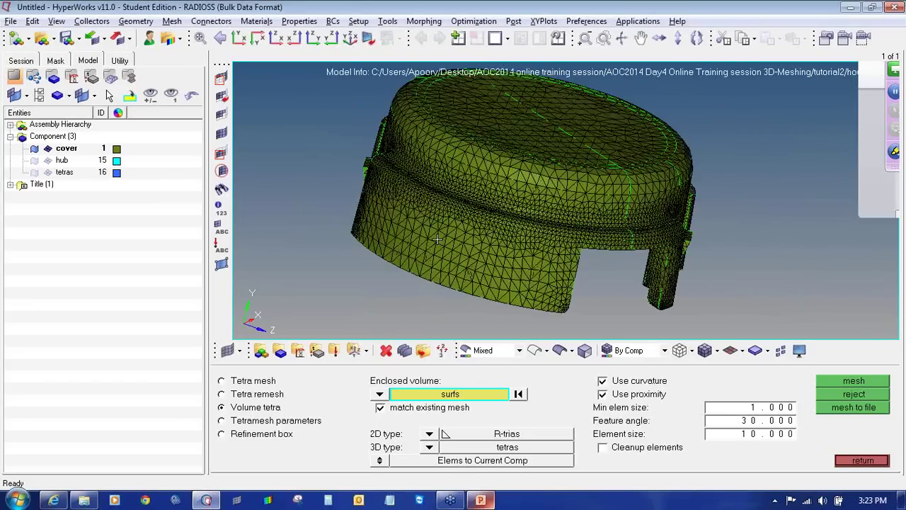
scroll(437, 239, "up", 2)
left_click_drag(481, 286, 579, 285, "ctrl")
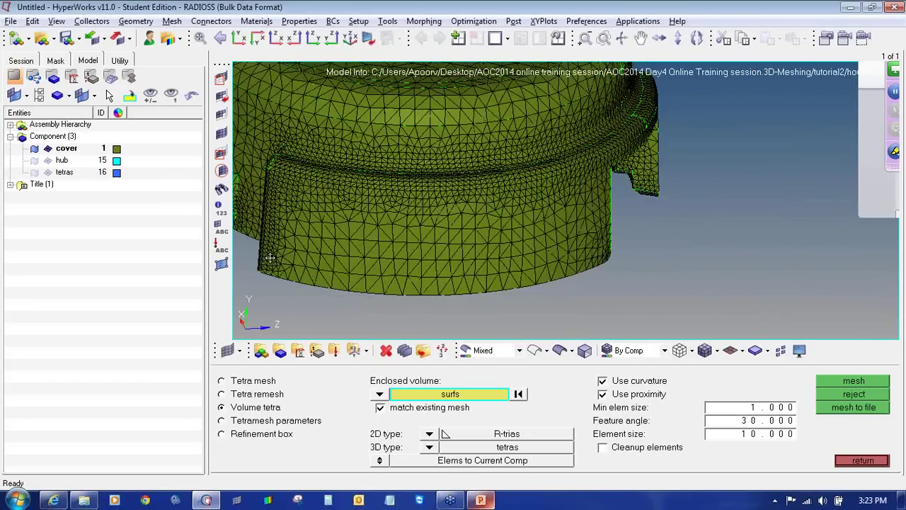
right_click_drag(270, 258, 444, 277, "ctrl")
scroll(440, 228, "up", 3, "ctrl")
mouse_move(454, 266)
left_mouse_down("ctrl")
mouse_move(606, 252)
mouse_move(388, 230)
left_mouse_up("ctrl")
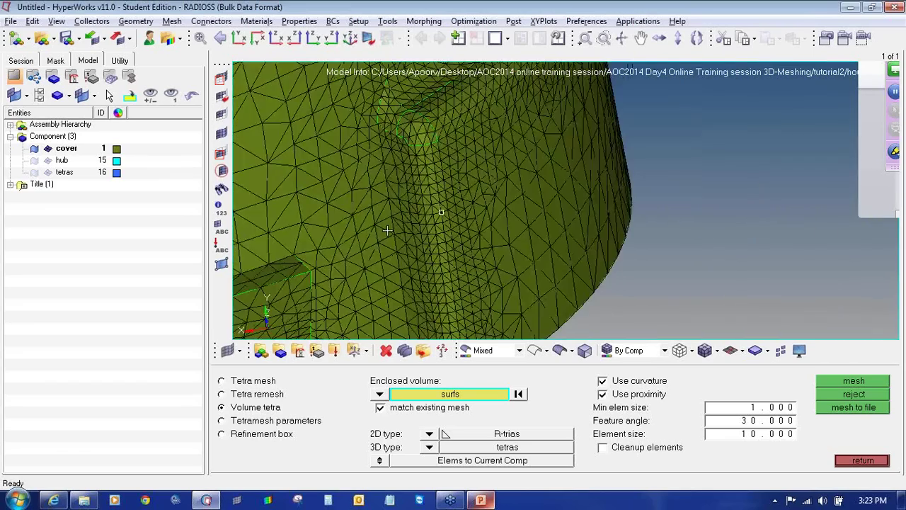
scroll(488, 259, "down", 6, "ctrl")
right_click_drag(485, 242, 522, 231, "ctrl")
scroll(522, 231, "up", 3, "ctrl")
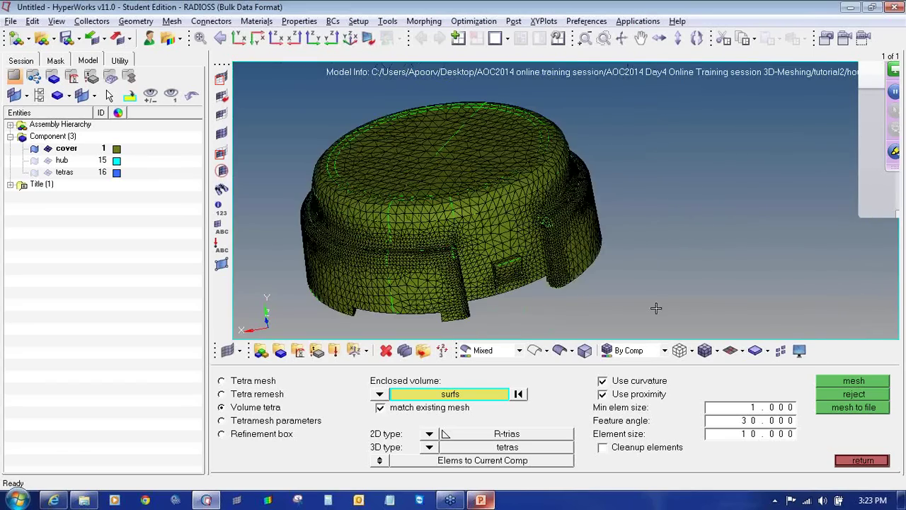
Reject the current mesh, set the element size to 5 and remesh the cover volume
left_click(863, 397)
left_click(791, 434)
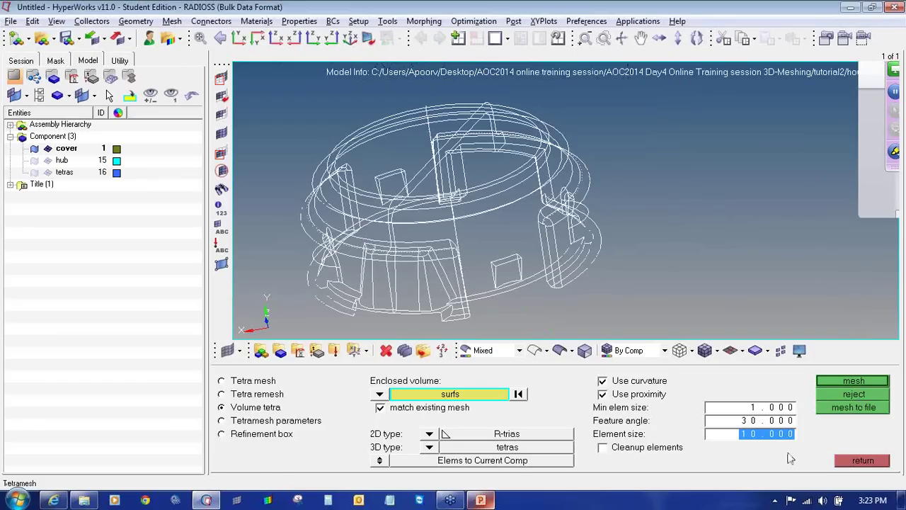
type("5")
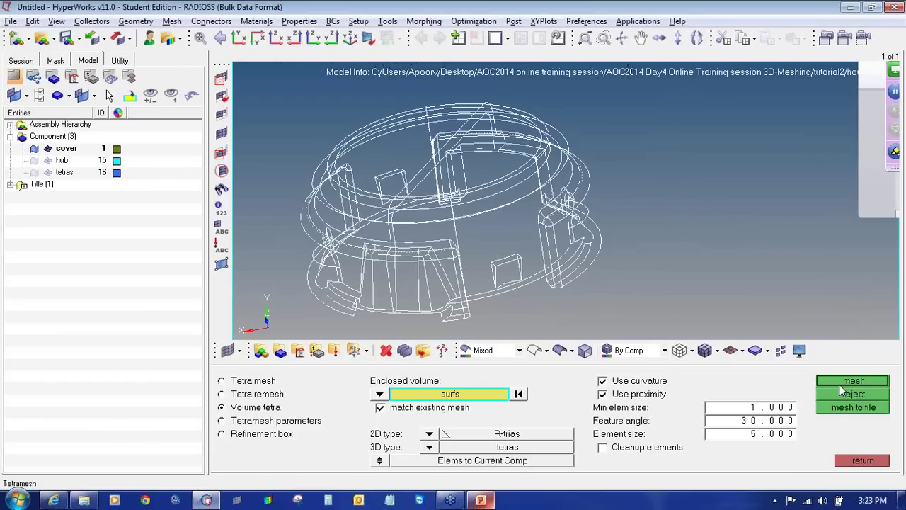
left_click(839, 383)
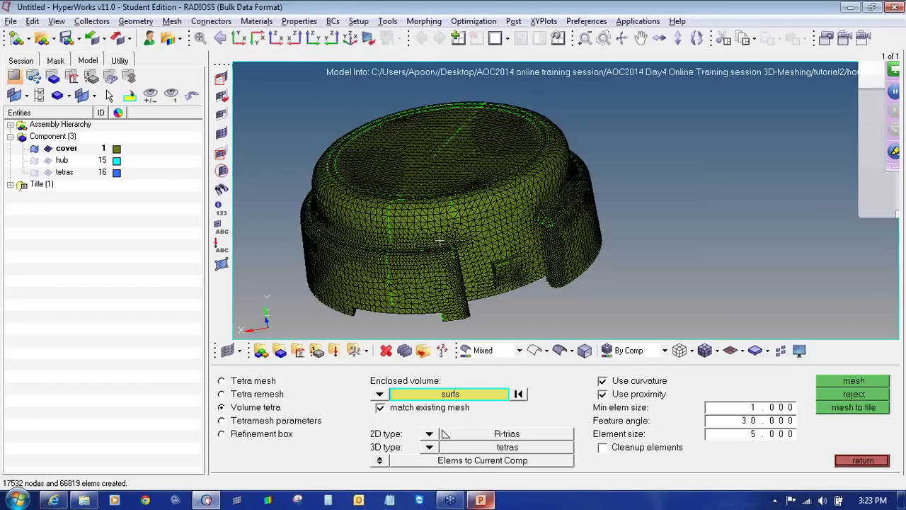
Examine the remeshed cover at the ridge corner, the small raised block and the curved top edge
scroll(430, 284, "up", 5)
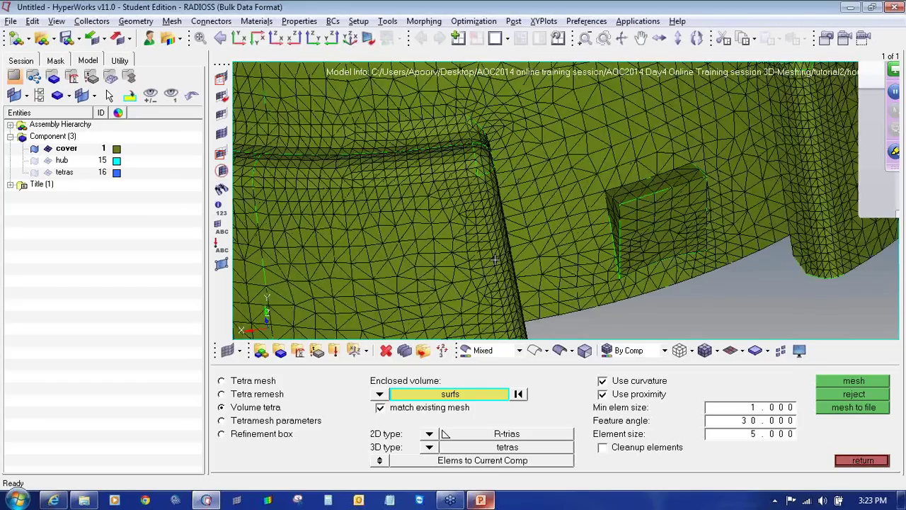
scroll(495, 260, "up", 4)
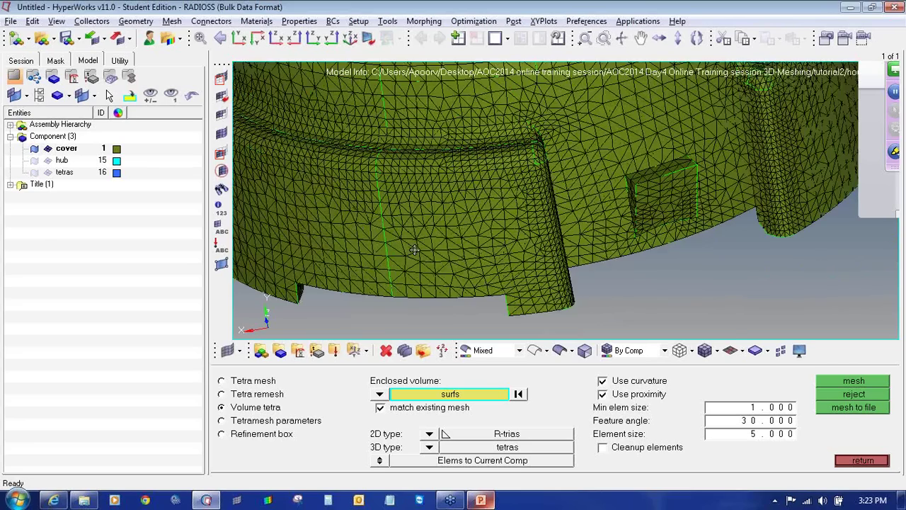
scroll(447, 107, "up", 2)
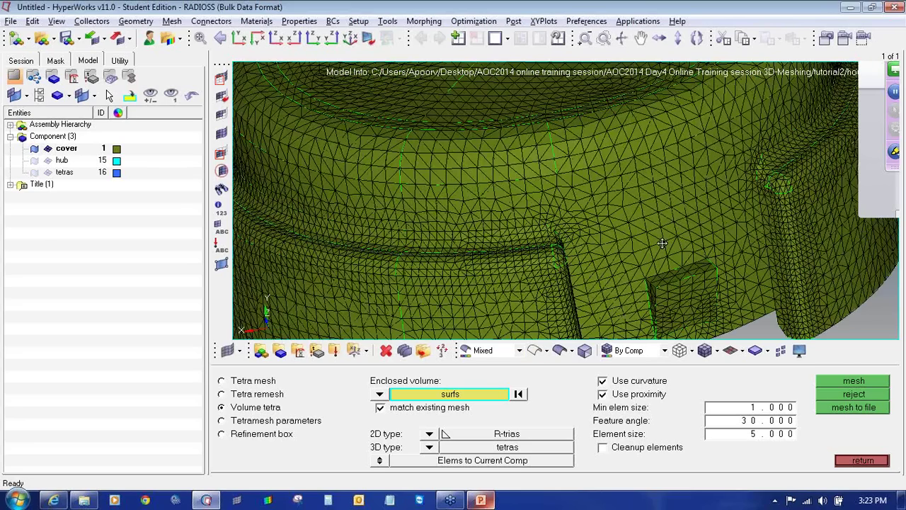
scroll(560, 187, "up", 2)
scroll(561, 187, "up", 2, "ctrl")
mouse_move(569, 265)
left_mouse_down("ctrl")
mouse_move(378, 233)
mouse_move(432, 235)
left_mouse_up("ctrl")
left_click_drag(646, 237, 564, 194, "ctrl")
scroll(565, 197, "up", 3, "ctrl")
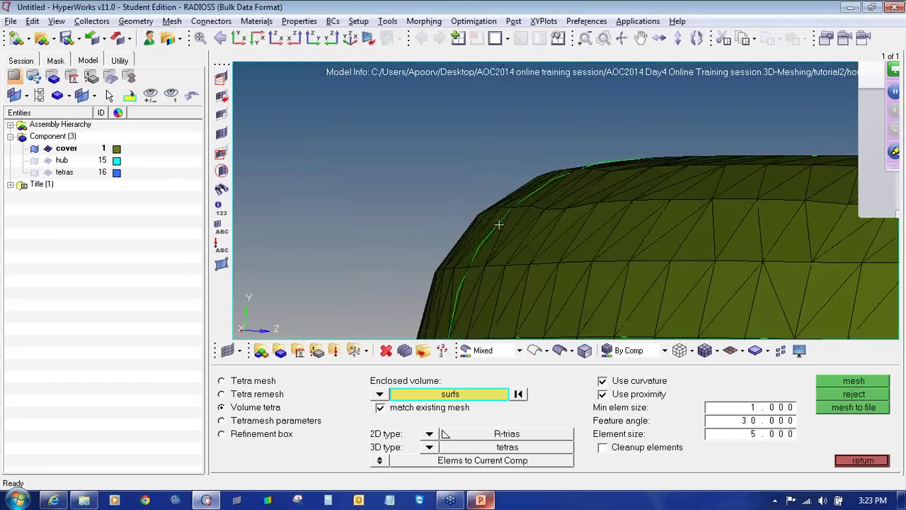
scroll(498, 256, "up", 5)
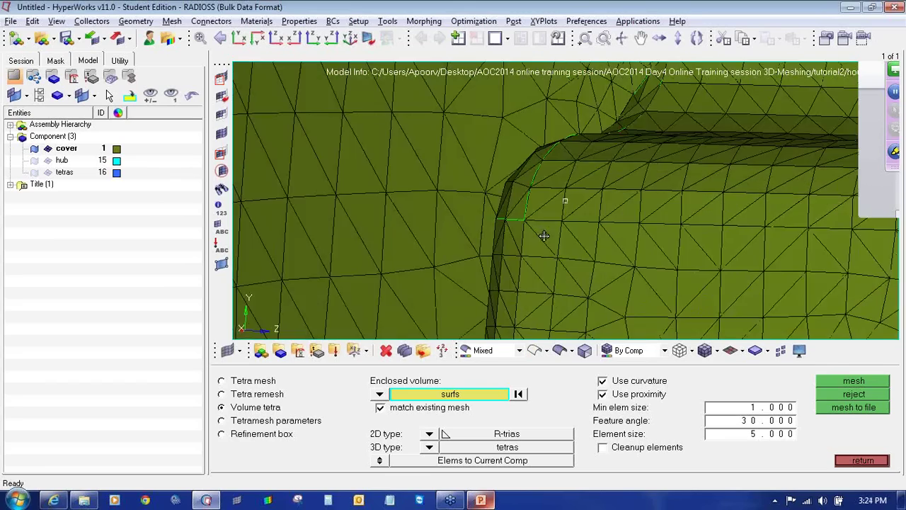
left_click_drag(546, 227, 499, 267, "ctrl")
scroll(498, 267, "down", 6, "ctrl")
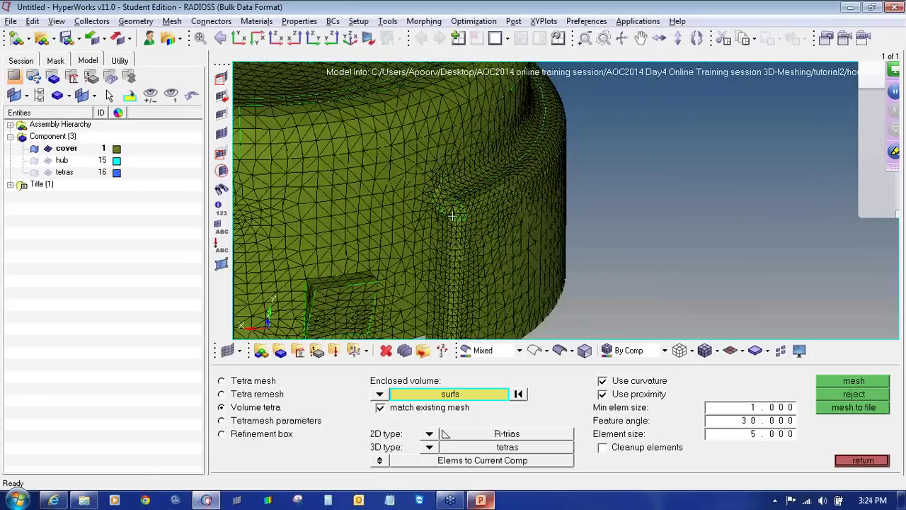
Compare the element density across the whole cover, including its legs, side opening and stepped wall
right_click_drag(499, 267, 618, 250, "ctrl")
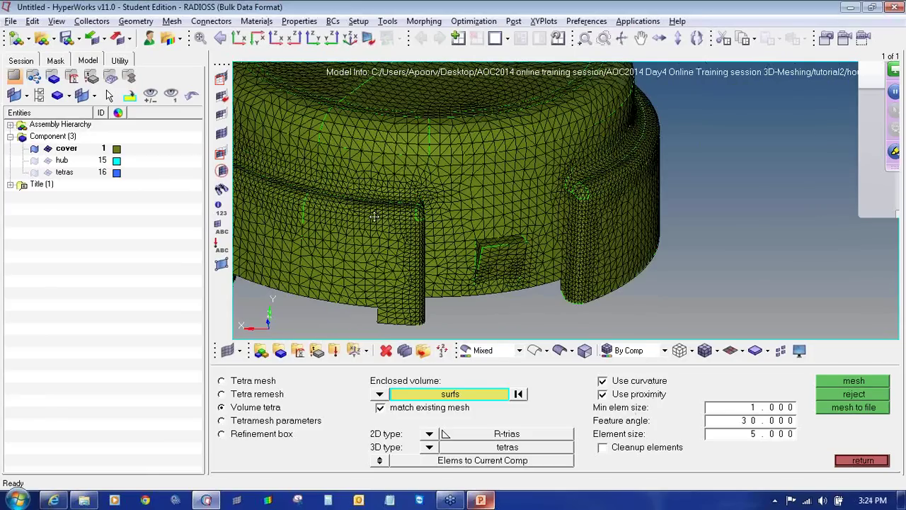
right_click_drag(374, 216, 473, 256, "ctrl")
right_click_drag(405, 264, 453, 262, "ctrl")
scroll(452, 262, "down", 5, "ctrl")
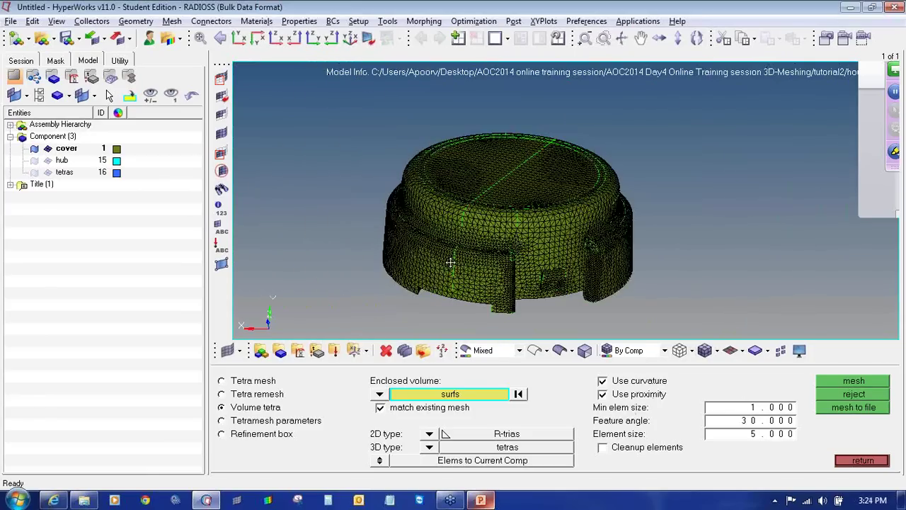
left_click_drag(453, 260, 586, 198, "ctrl")
scroll(526, 248, "up", 5)
scroll(526, 249, "down", 5)
scroll(545, 186, "up", 3)
scroll(586, 198, "down", 5)
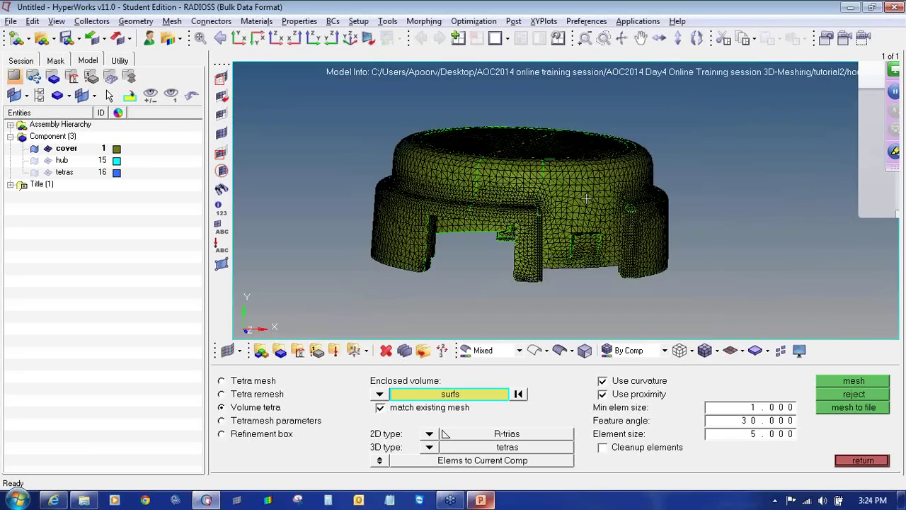
left_click_drag(548, 225, 540, 206, "ctrl")
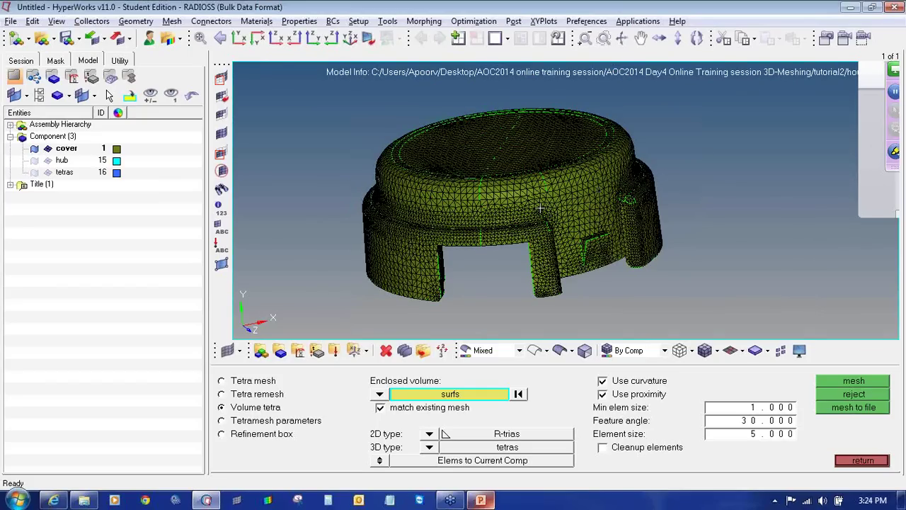
Inspect the mesh around the small block on the cover's side wall and hide the cover's geometry
scroll(610, 252, "up", 5)
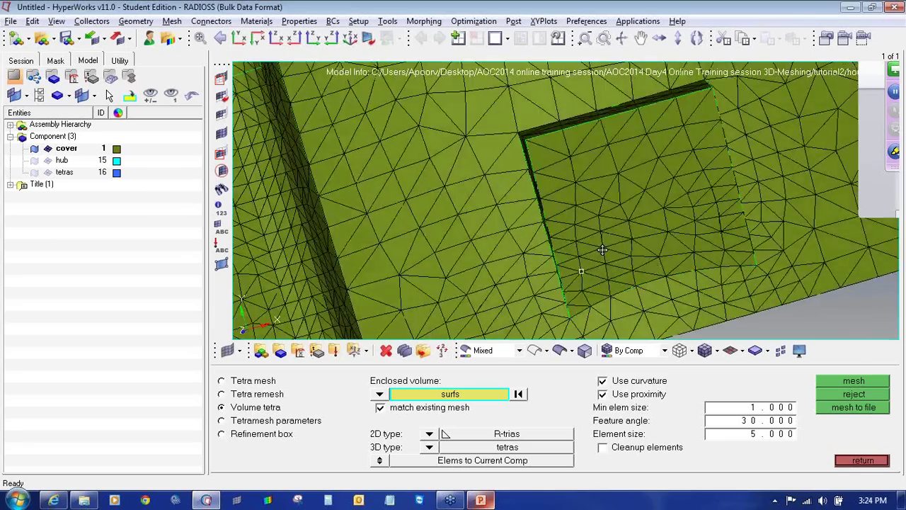
left_click_drag(602, 250, 652, 256, "ctrl")
scroll(694, 269, "down", 5)
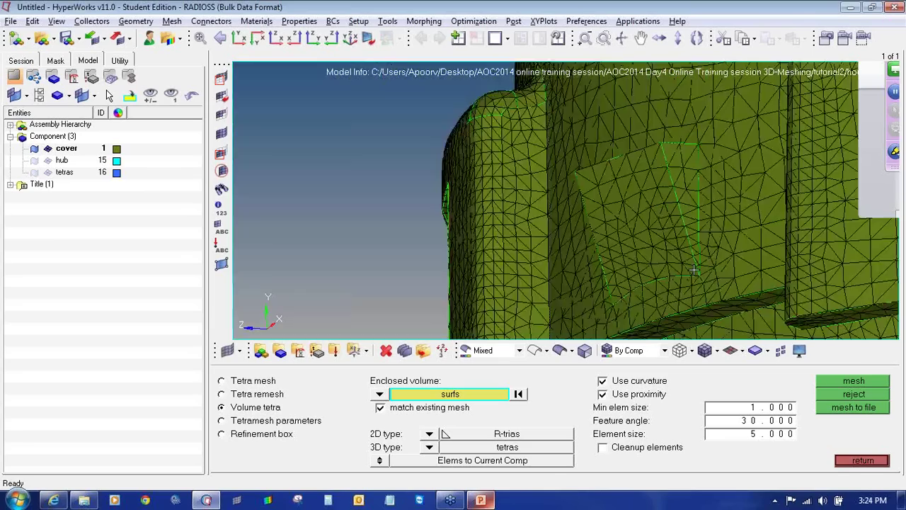
left_click_drag(625, 218, 392, 265, "ctrl")
scroll(506, 198, "down", 4)
scroll(504, 190, "up", 8)
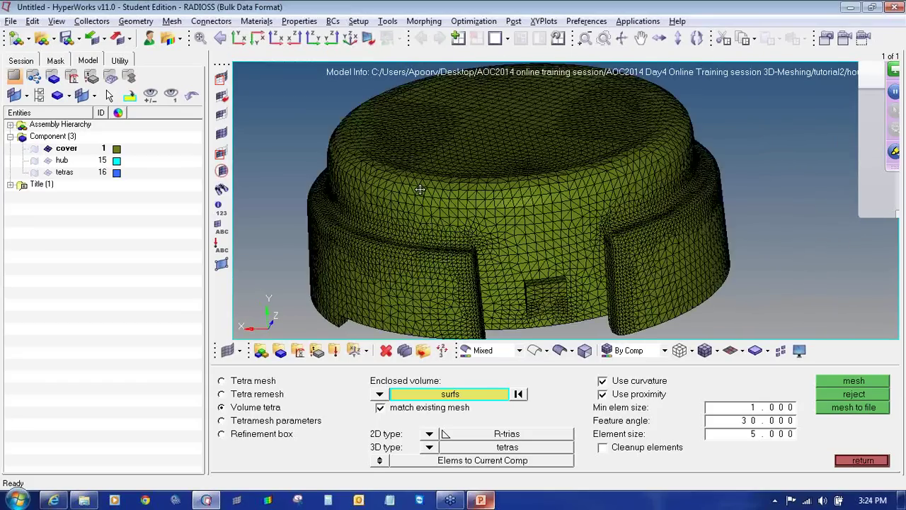
scroll(505, 191, "down", 8)
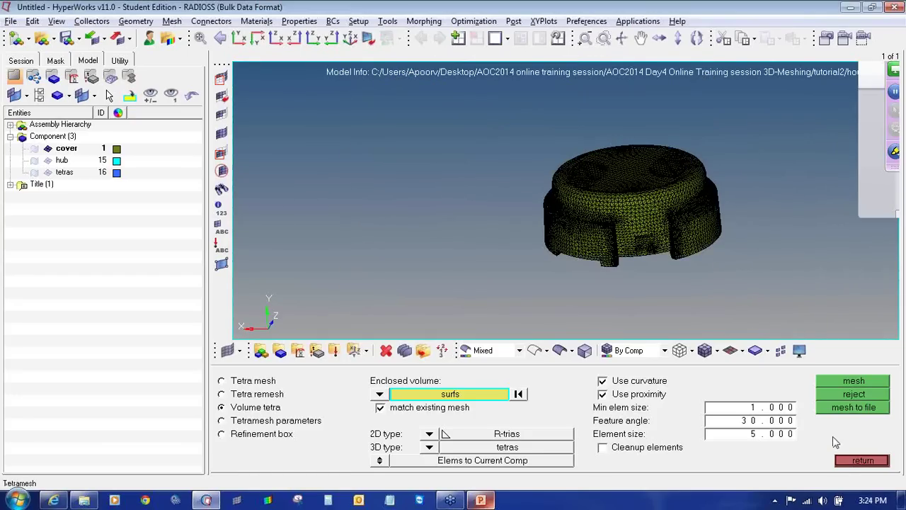
Leave the tetramesh settings, display only the hub's elements fitted in the view, and start masking elements
left_click(862, 460)
left_click(34, 149)
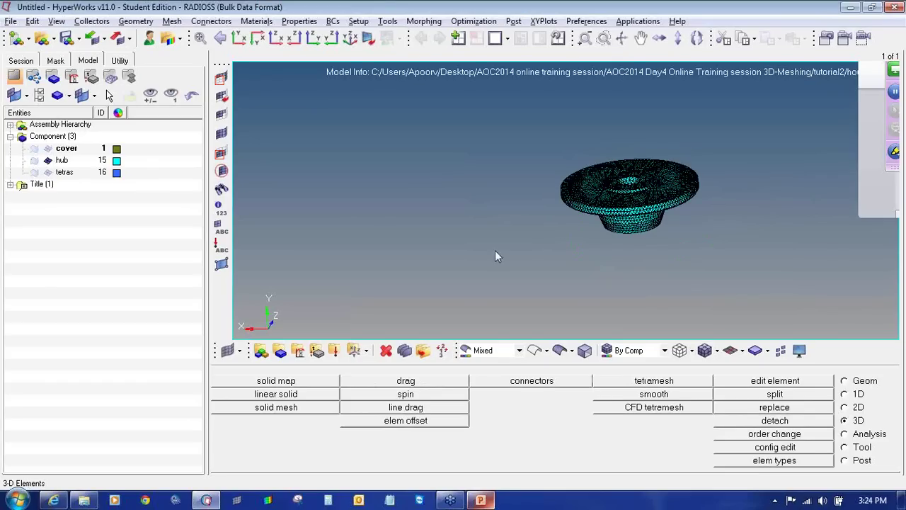
left_click(221, 81)
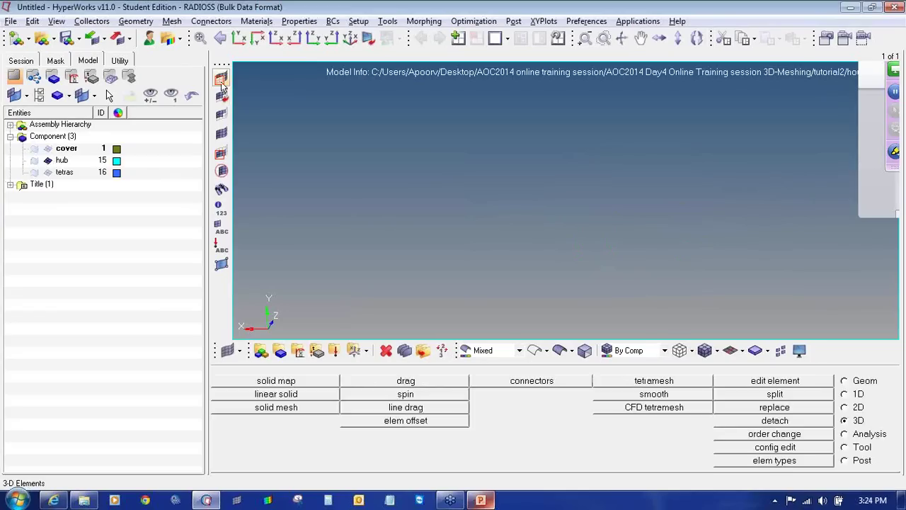
left_click(221, 134)
key("f")
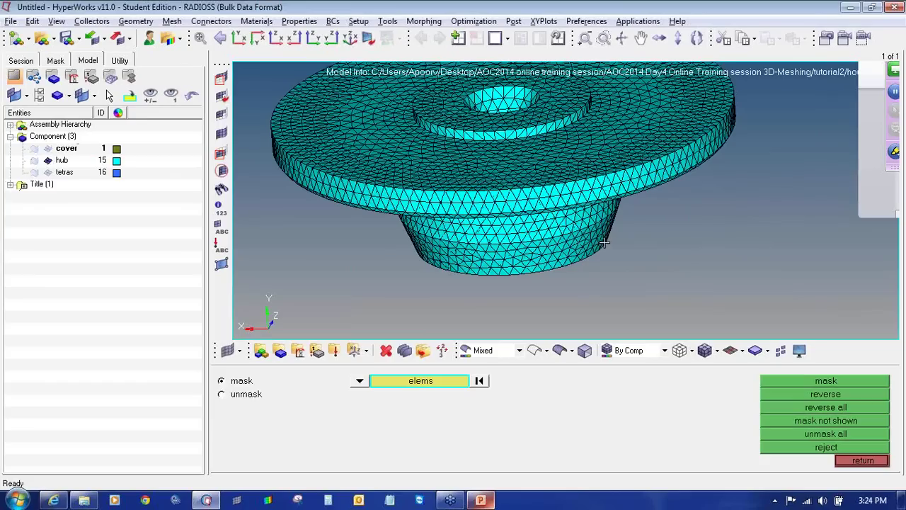
Change the hub's display colour to olive and mask most of the elements on its lower conical wall
left_click(118, 162)
left_click(152, 189)
left_click_drag(573, 310, 403, 209, "shift")
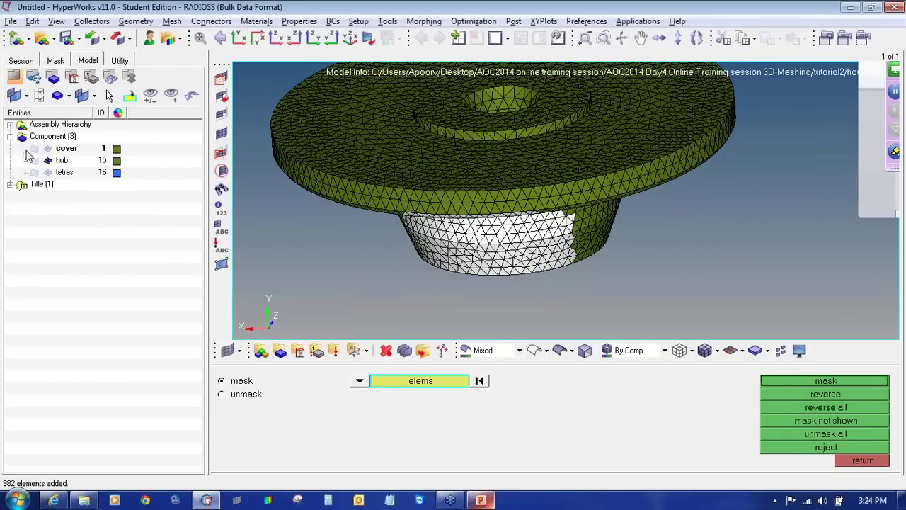
left_click(778, 380)
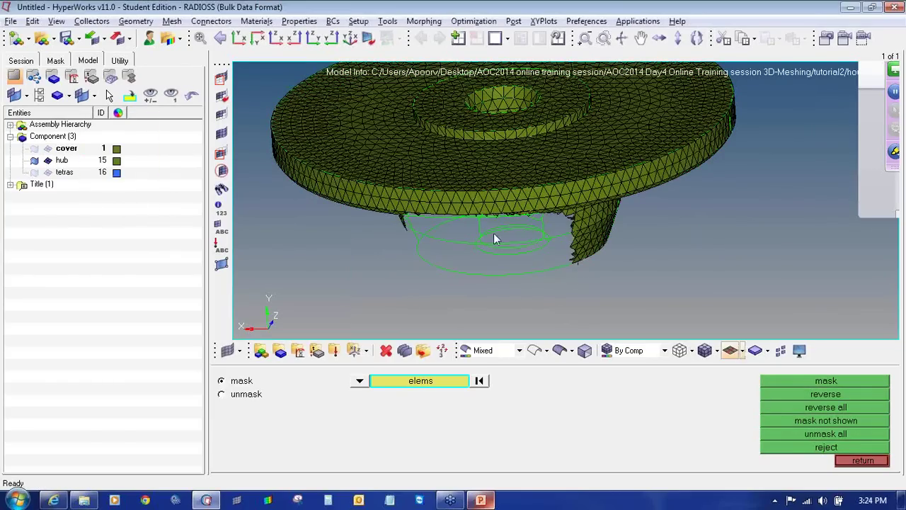
Inspect the inside of the hub, then mask the outer ring elements on its large flange face, selecting by face
scroll(502, 255, "up", 5)
left_click_drag(534, 278, 511, 273, "ctrl")
scroll(511, 273, "down", 4)
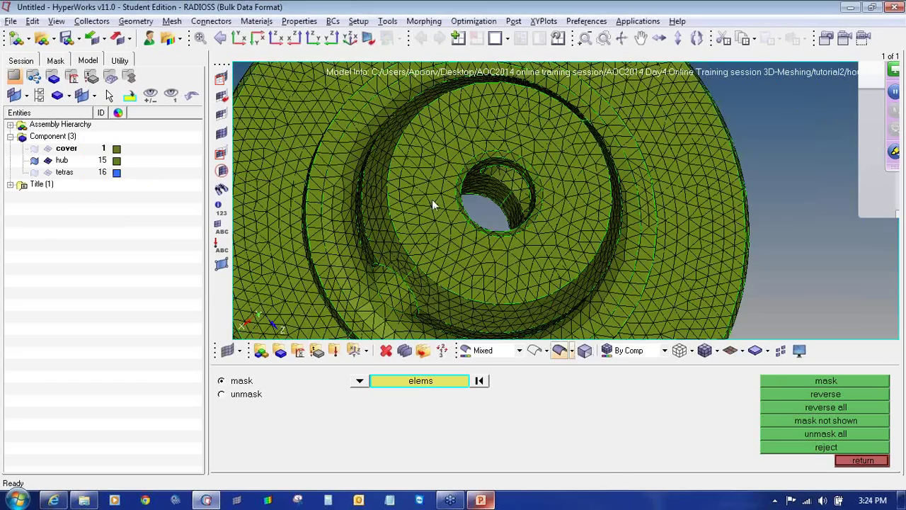
key("f")
mouse_move(502, 231)
left_mouse_down("ctrl")
mouse_move(577, 215)
mouse_move(608, 238)
mouse_move(666, 219)
mouse_move(410, 230)
mouse_move(541, 142)
mouse_move(444, 233)
mouse_move(503, 225)
left_mouse_up("ctrl")
scroll(510, 220, "up", 5, "ctrl")
left_click(437, 379)
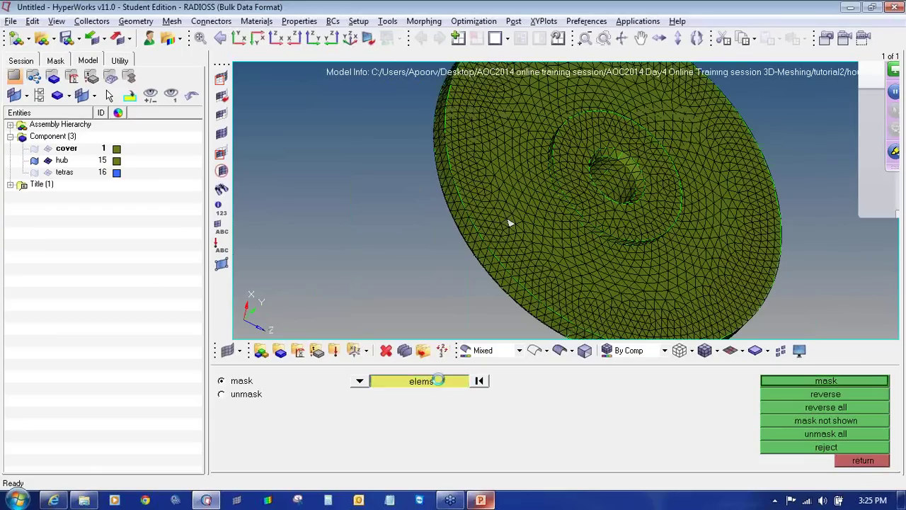
left_click(582, 434)
left_click(820, 380)
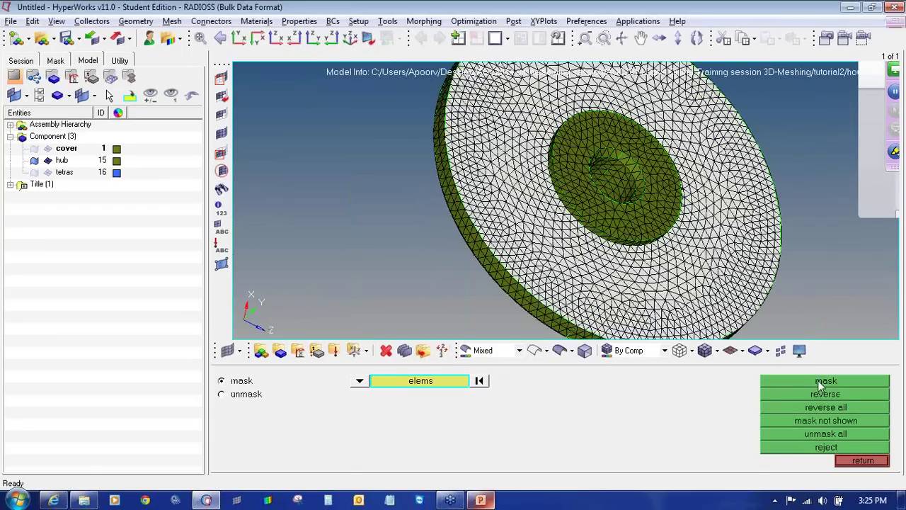
Mask the flange's bare surface and examine the hub's internal cavities, walls and central boss through the opening
left_click(507, 233)
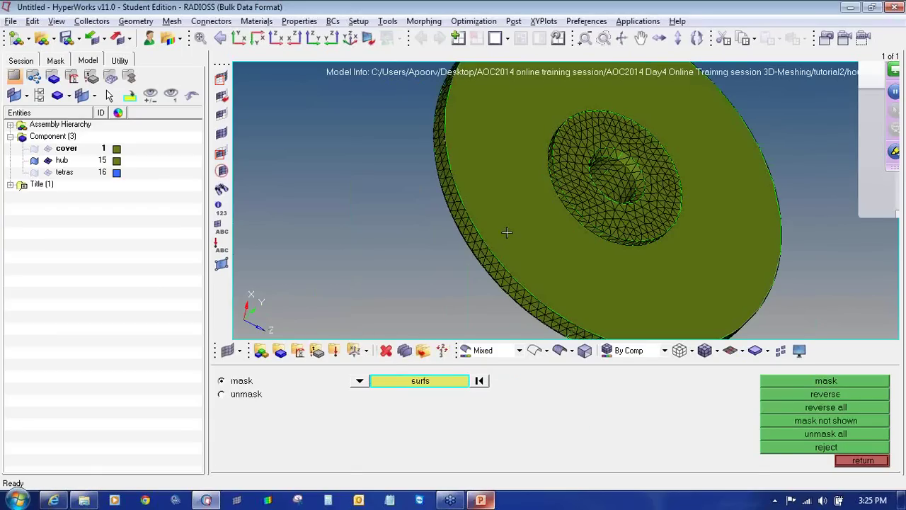
middle_click(519, 208)
left_click_drag(651, 207, 522, 162, "ctrl")
left_click_drag(499, 227, 580, 231, "ctrl")
scroll(446, 175, "up", 4, "ctrl")
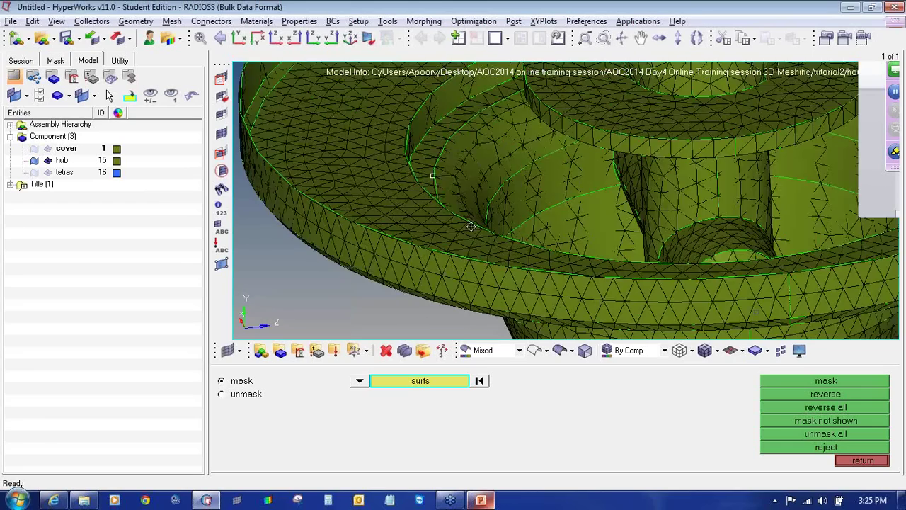
mouse_move(472, 227)
left_mouse_down("ctrl")
mouse_move(532, 236)
mouse_move(551, 223)
left_mouse_up("ctrl")
scroll(486, 243, "down", 5)
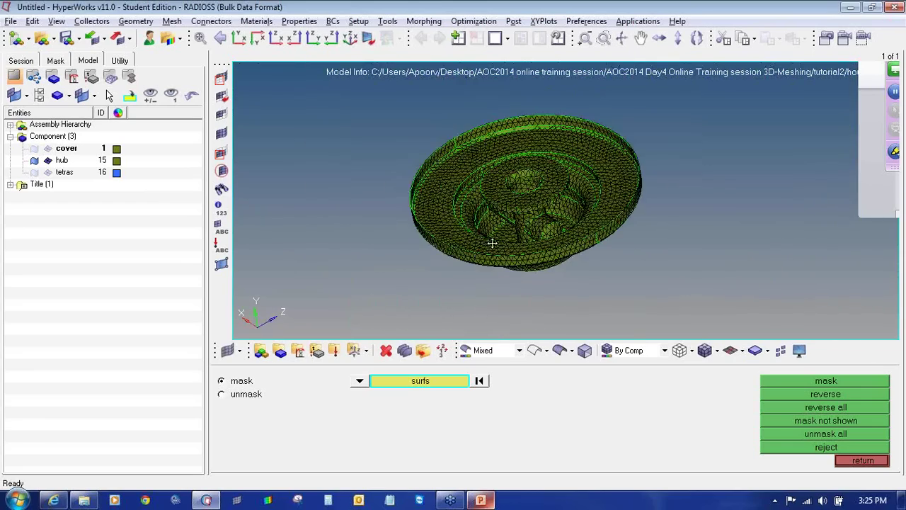
left_click_drag(491, 243, 488, 240, "ctrl")
right_click_drag(510, 166, 515, 204, "ctrl")
scroll(515, 204, "up", 5, "ctrl")
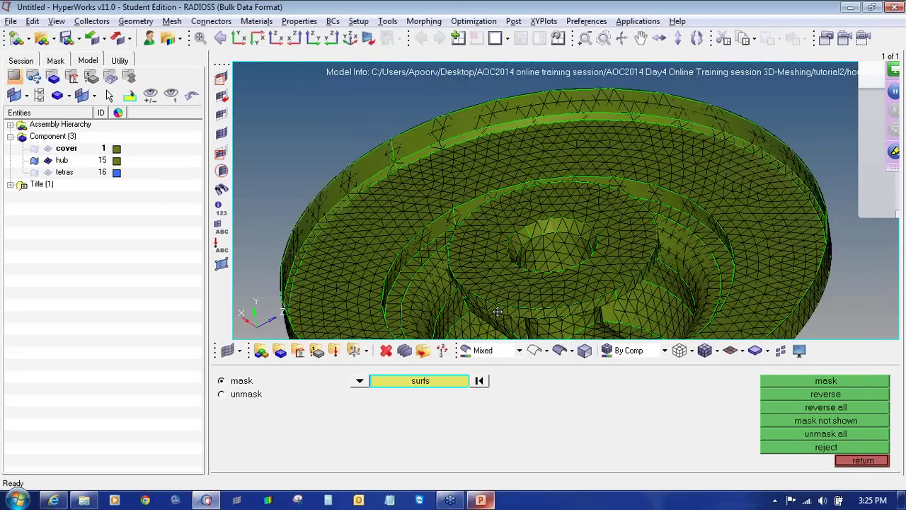
mouse_move(498, 311)
left_mouse_down("ctrl")
mouse_move(456, 288)
mouse_move(650, 209)
mouse_move(474, 208)
mouse_move(617, 227)
mouse_move(588, 250)
mouse_move(500, 244)
mouse_move(555, 255)
mouse_move(528, 251)
left_mouse_up("ctrl")
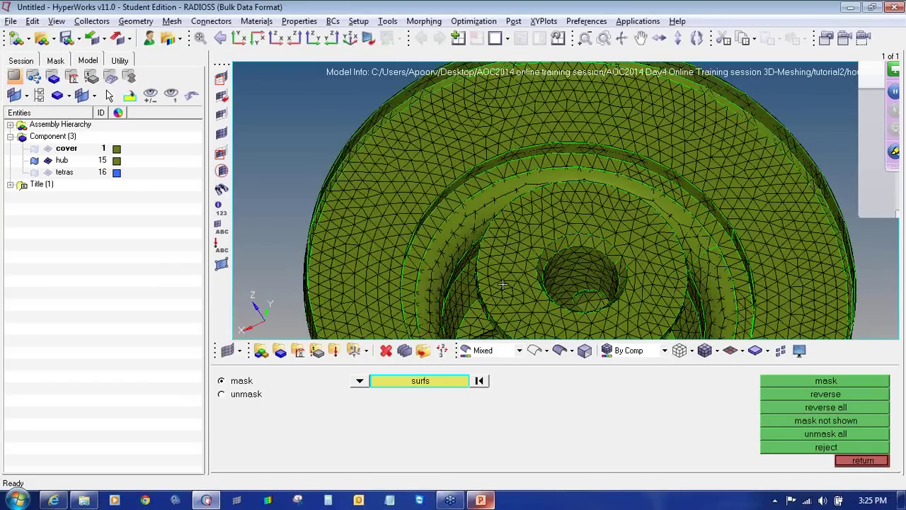
Mask the elements on the central ring face, selecting by face, and inspect the ribs around the bore
left_click(360, 380)
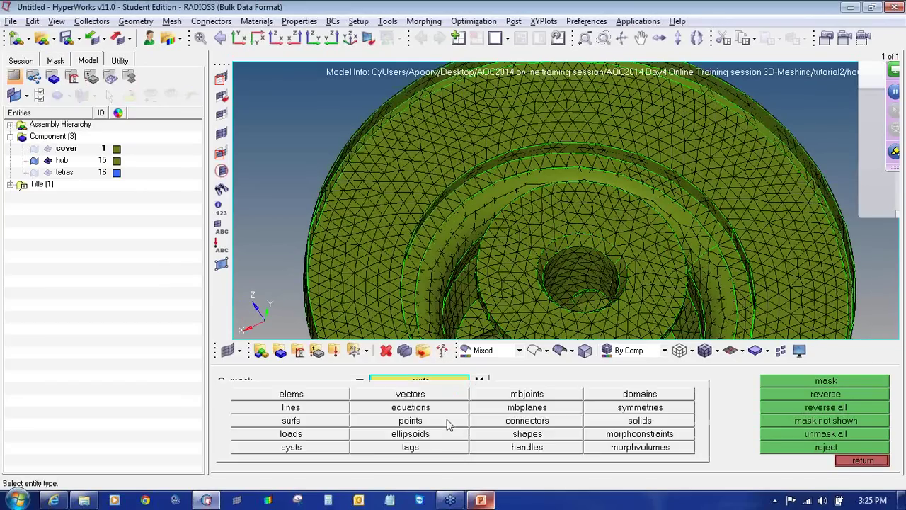
left_click(313, 397)
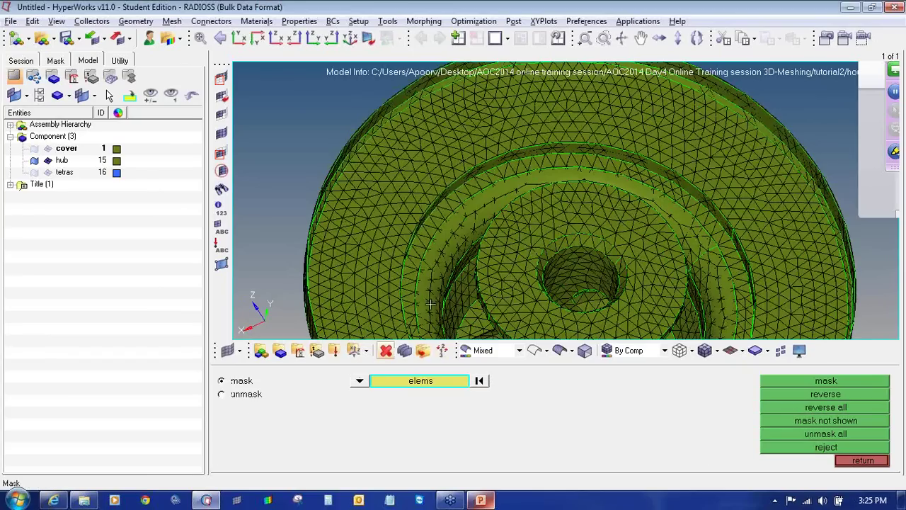
left_click(420, 382)
left_click(582, 436)
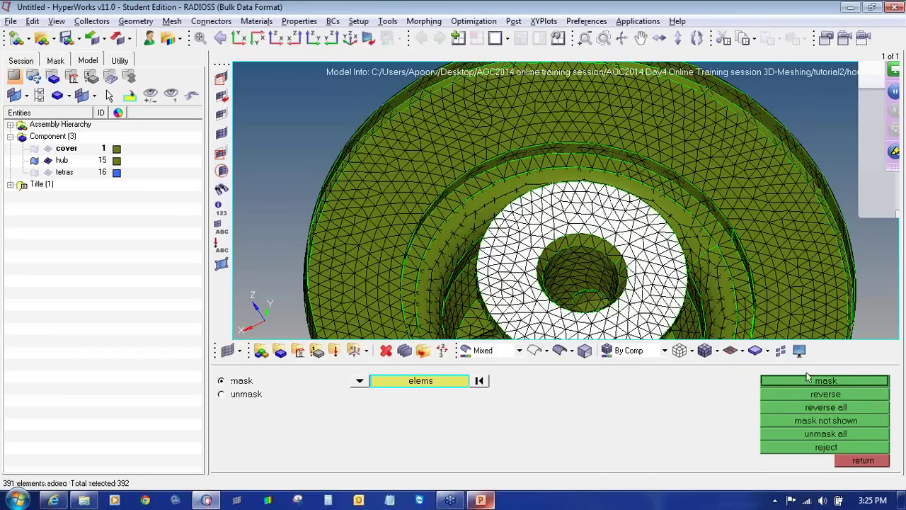
left_click(807, 380)
left_click_drag(574, 179, 489, 223, "ctrl")
scroll(537, 232, "up", 3)
scroll(490, 223, "down", 4, "ctrl")
right_click_drag(506, 224, 553, 241, "ctrl")
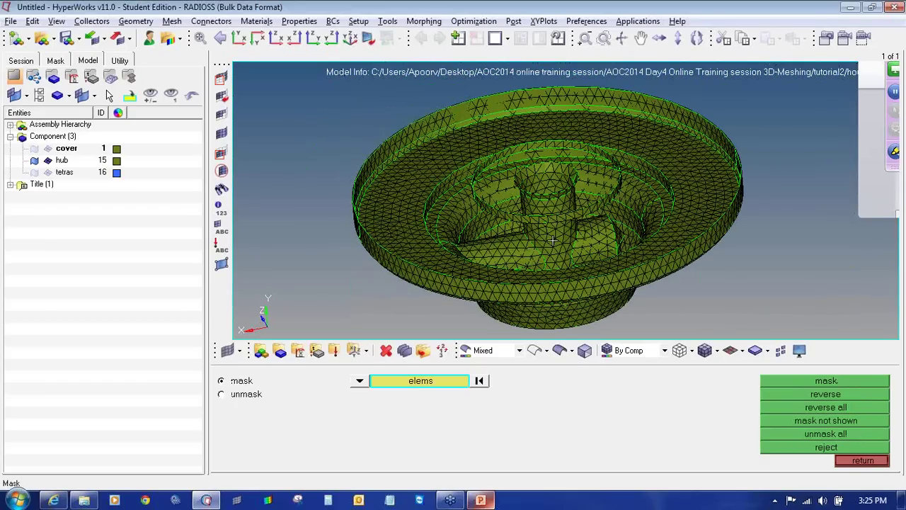
Unmask all of the hub's elements and hide its geometry so only the mesh is displayed
left_click(816, 435)
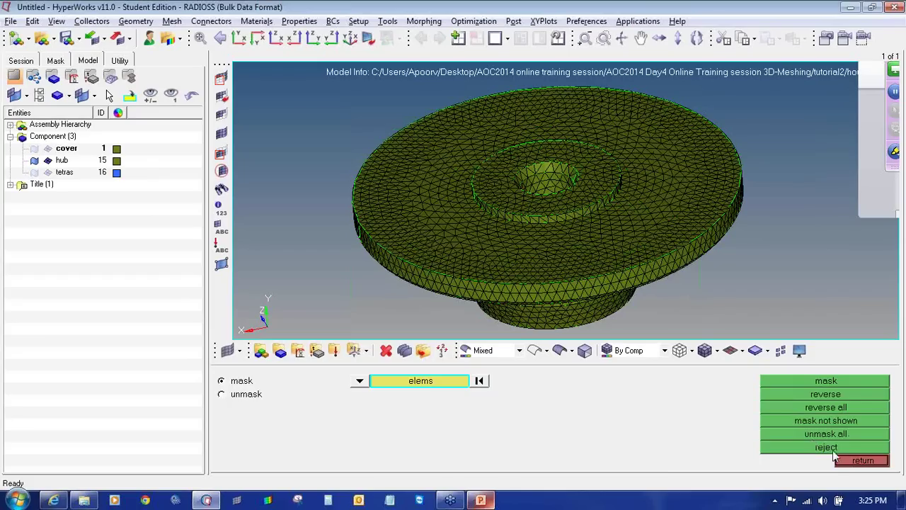
left_click(843, 461)
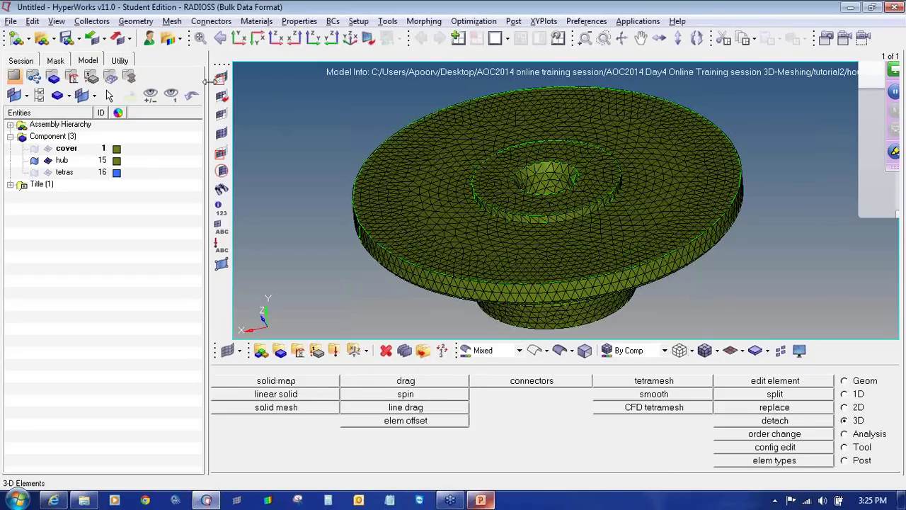
left_click(178, 95)
Mask part of the hub's elements to examine its interior from the side, and unmask everything again
left_click(221, 78)
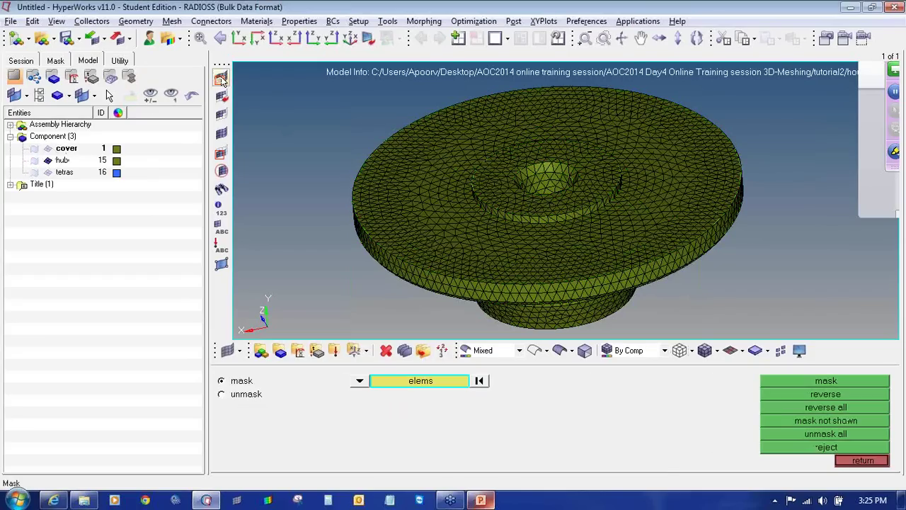
right_click_drag(474, 195, 470, 174, "ctrl")
scroll(470, 174, "down", 4, "ctrl")
left_click_drag(583, 272, 534, 106, "ctrl")
middle_click(534, 160)
left_click_drag(585, 199, 397, 185, "ctrl")
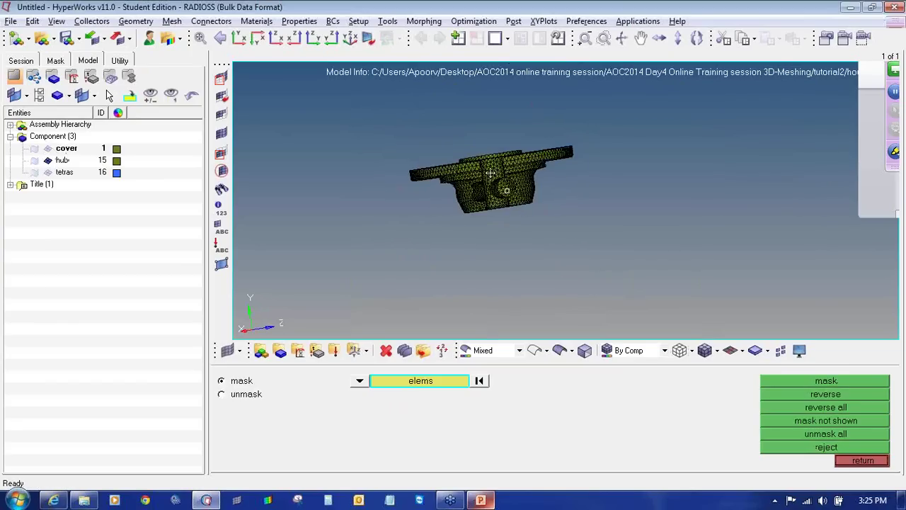
left_click_drag(491, 175, 471, 175, "ctrl")
scroll(471, 175, "up", 4, "ctrl")
left_click_drag(645, 201, 468, 178, "ctrl")
left_click(819, 430)
left_click(853, 460)
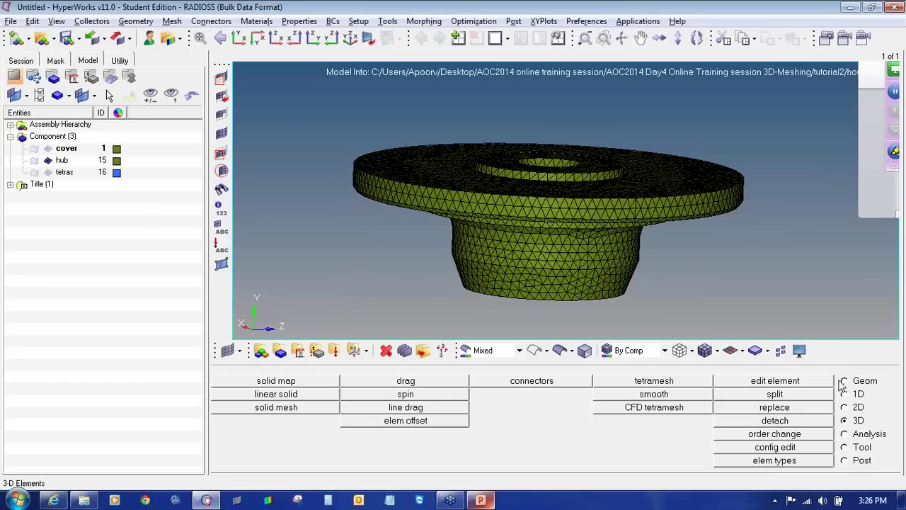
Set up an edge check on elements and select all of the hub's displayed elements
left_click(845, 447)
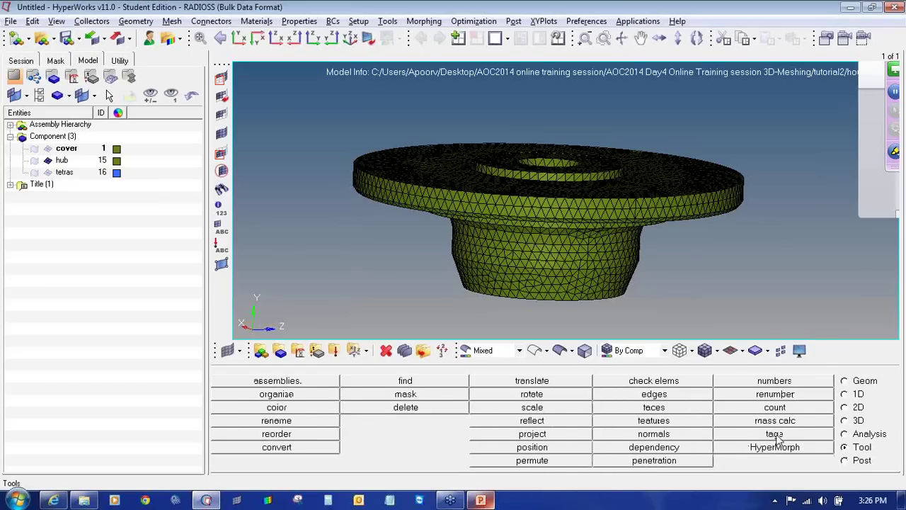
left_click(681, 396)
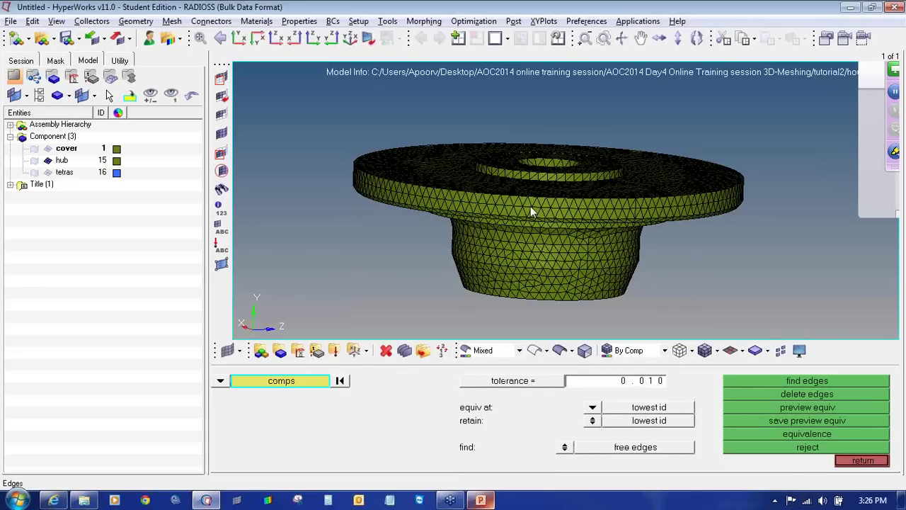
left_click(221, 380)
left_click(257, 396)
left_click_drag(307, 108, 407, 191, "shift")
left_click(221, 380)
left_click(257, 397)
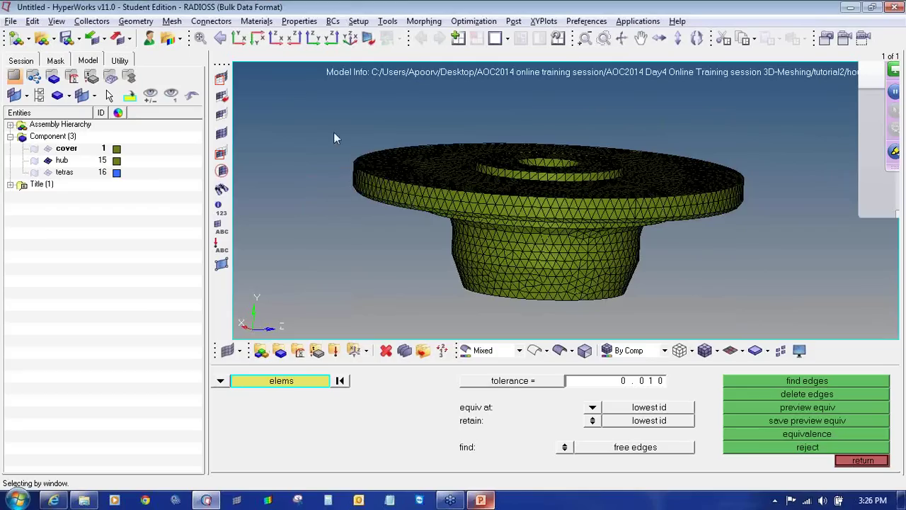
left_click_drag(294, 92, 815, 333, "shift")
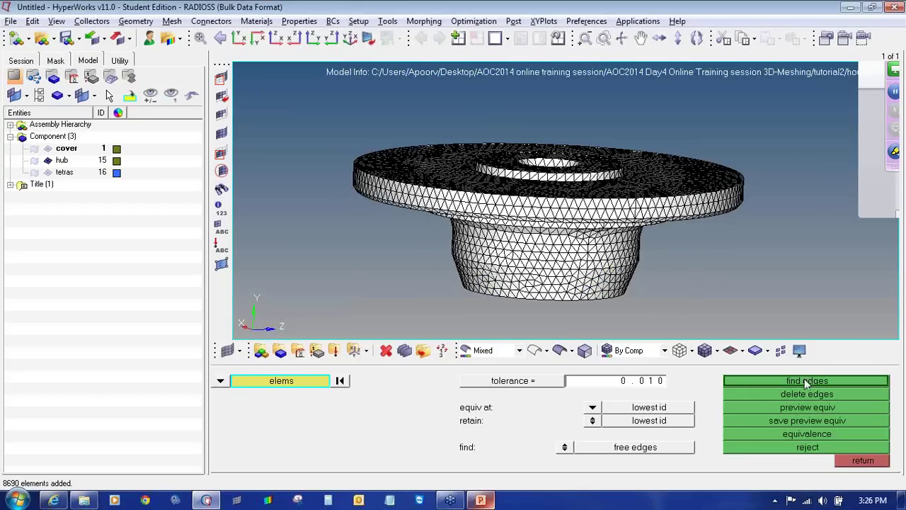
Set the tolerance to 0.1, equivalence the selected elements' nodes and search for free edges
left_click(648, 382)
type("0.100")
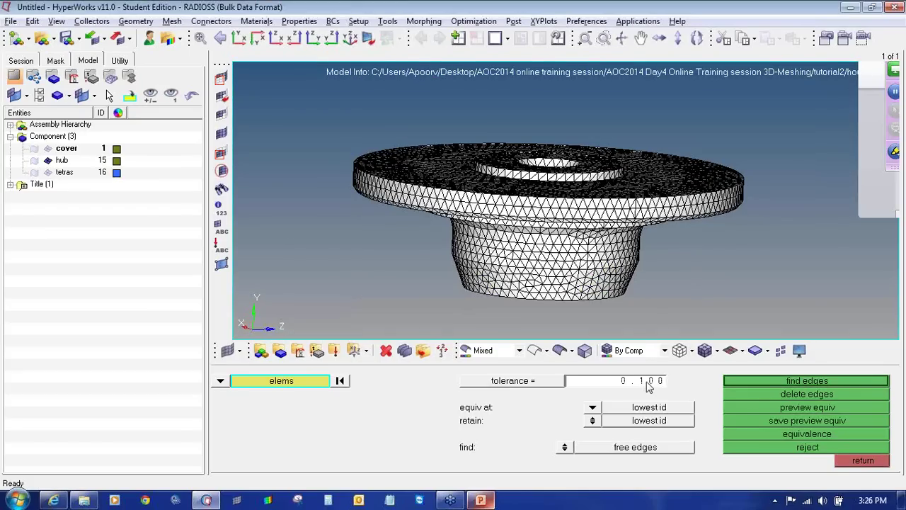
left_click(743, 411)
left_click(753, 433)
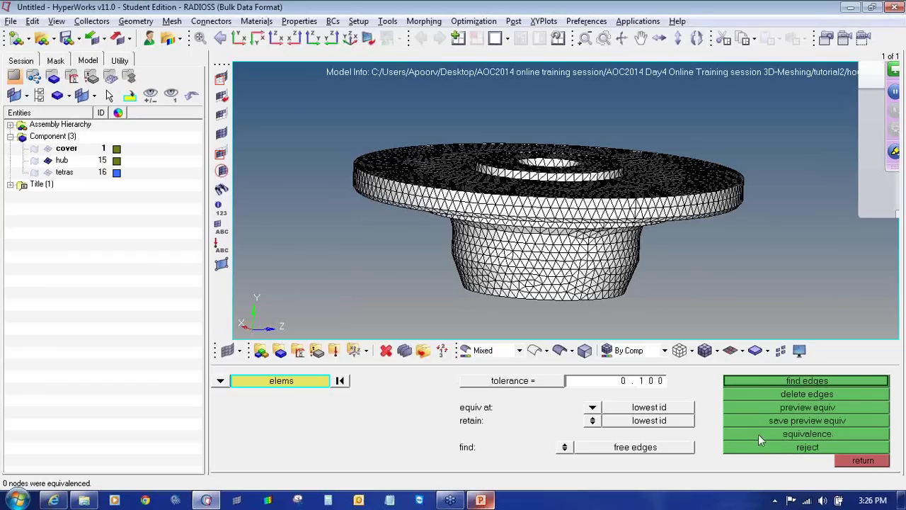
left_click(758, 379)
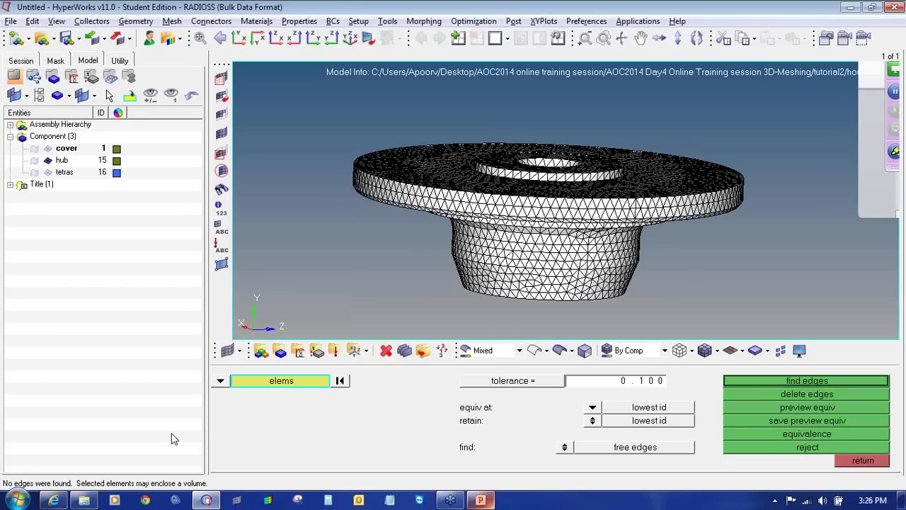
Check the hub's 2D elements for warpage, aspect ratio, jacobian, and minimum and maximum tria angles
left_click(862, 462)
left_click(691, 384)
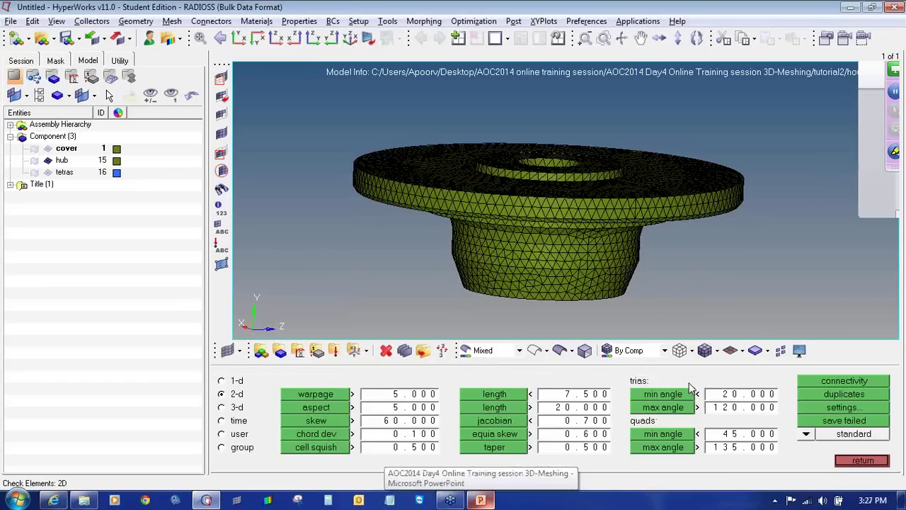
left_click(304, 400)
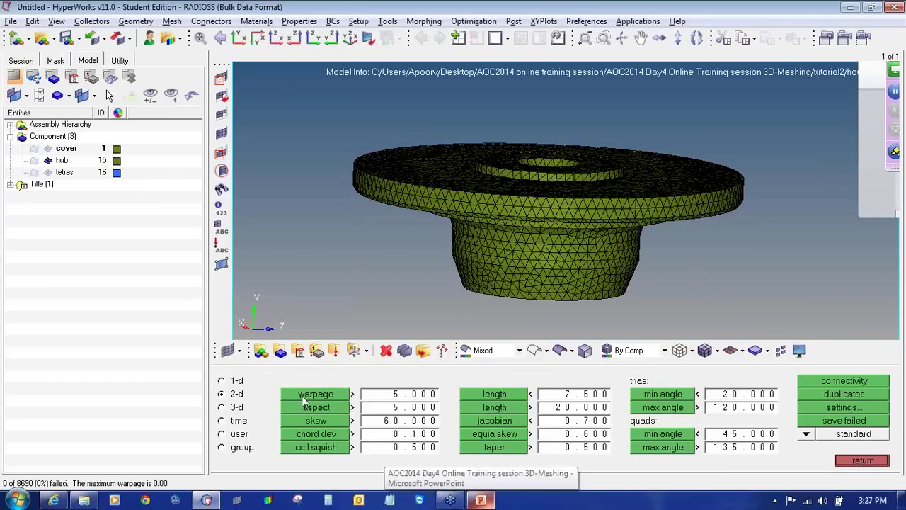
left_click(338, 414)
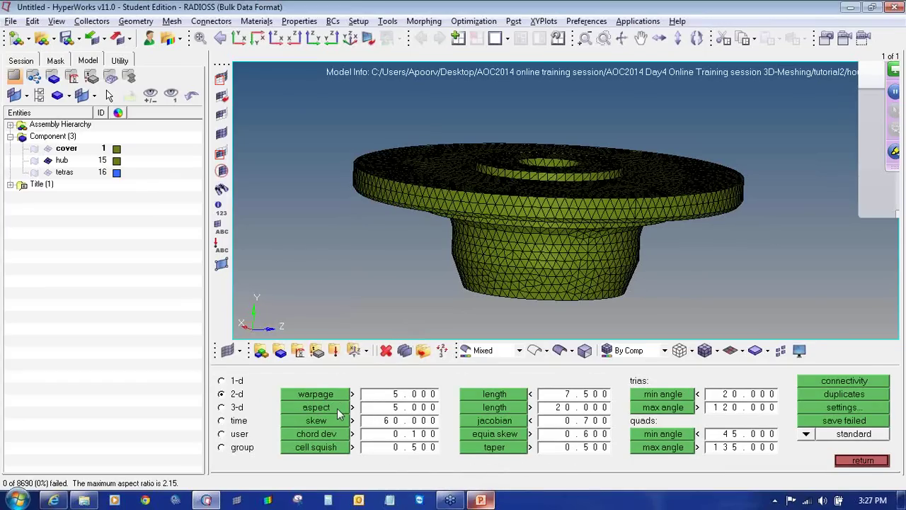
left_click(485, 424)
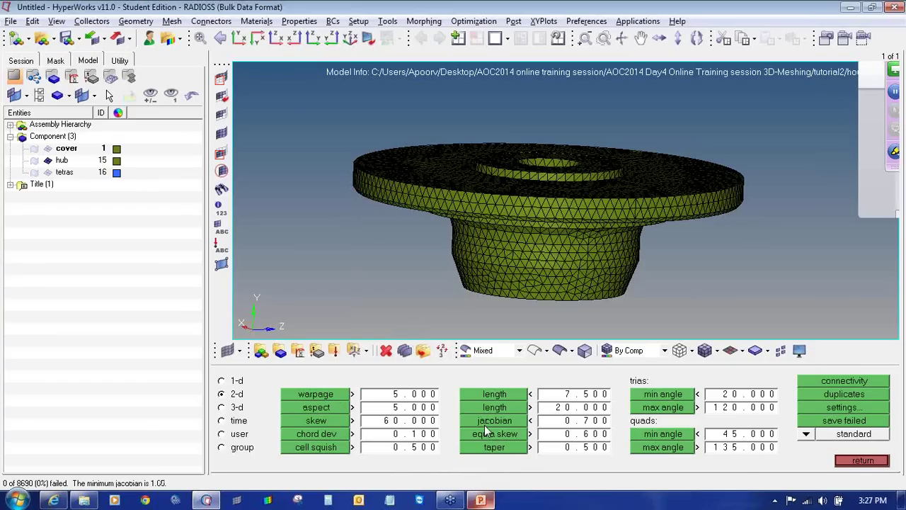
left_click(650, 397)
left_click(655, 408)
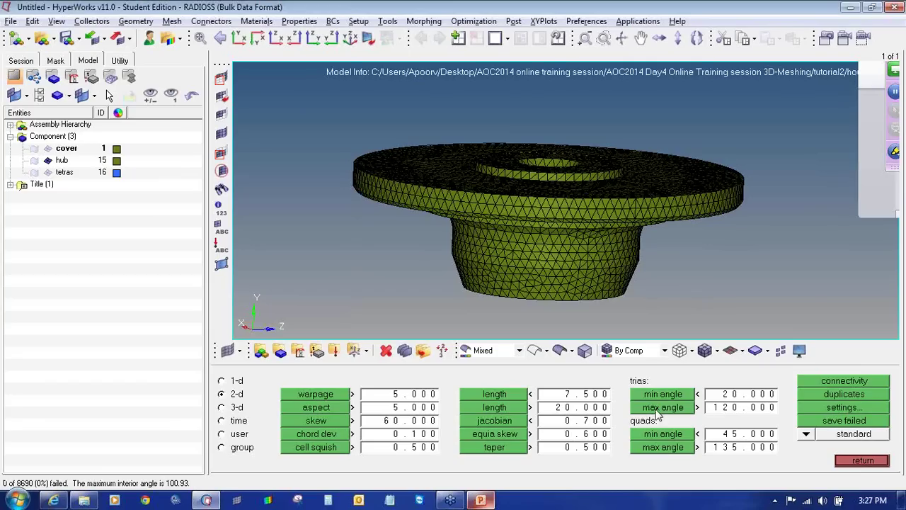
left_click(862, 460)
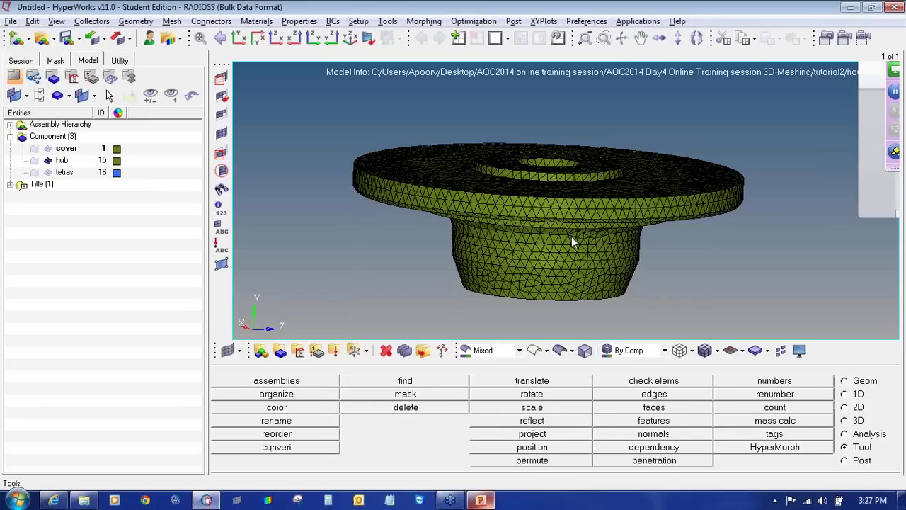
Set up a Tetra mesh that takes elements instead of components as the float trias/quads
left_click(845, 421)
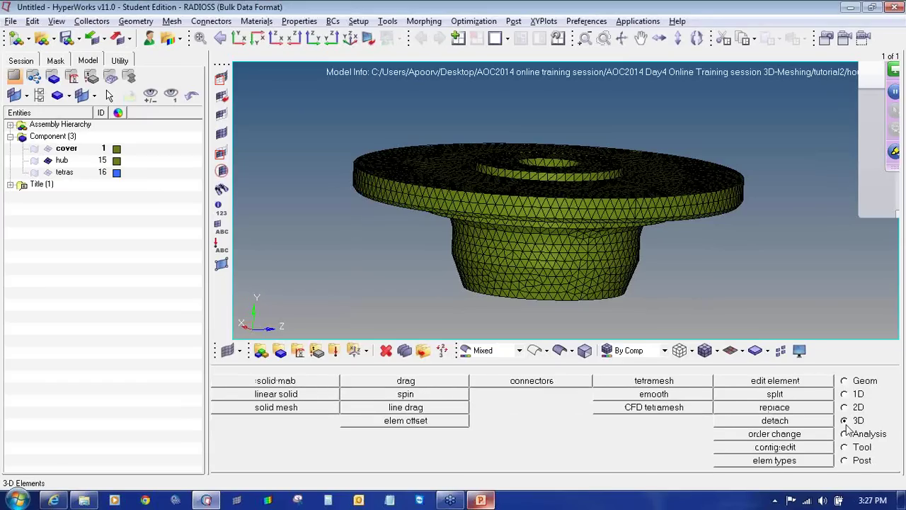
left_click(674, 382)
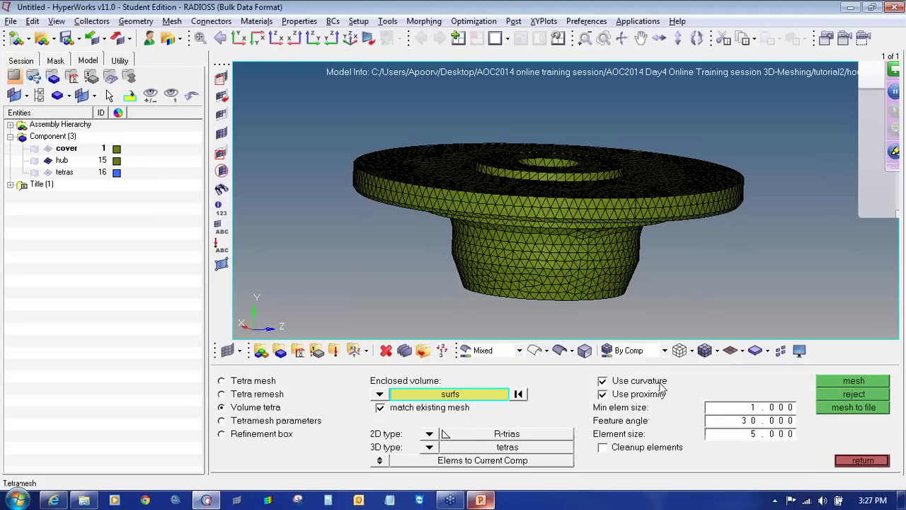
left_click(252, 382)
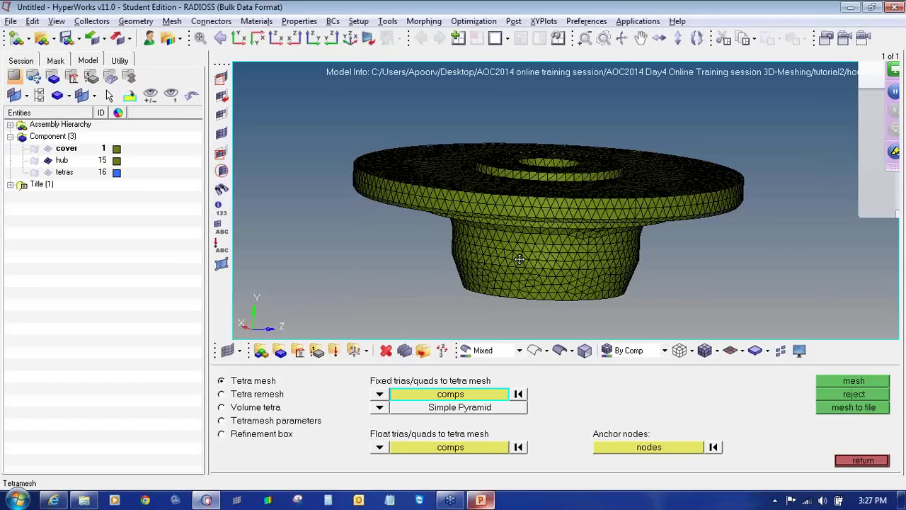
scroll(526, 238, "up", 5)
scroll(546, 260, "down", 3)
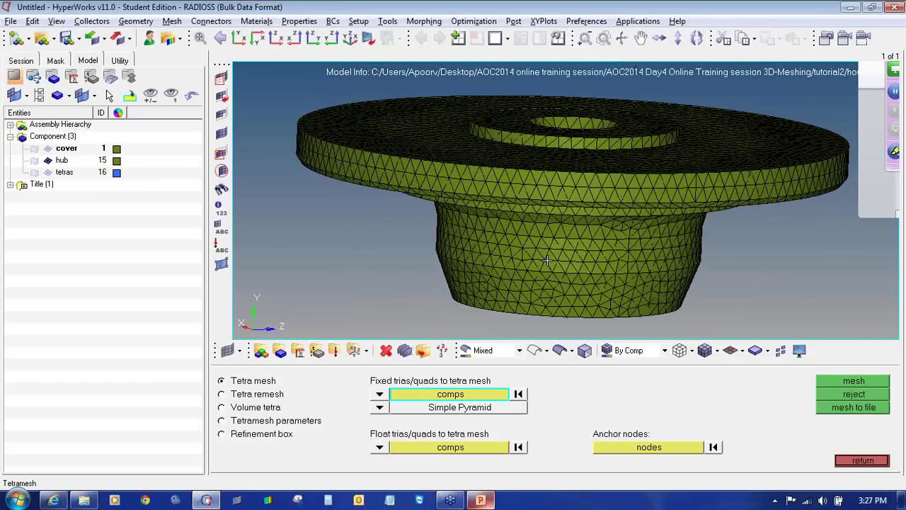
left_click(422, 448)
left_click(379, 446)
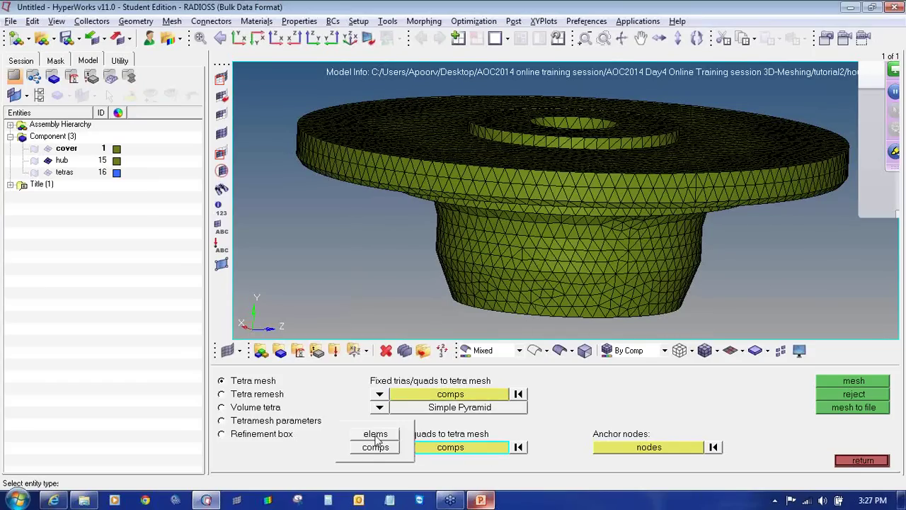
left_click(376, 434)
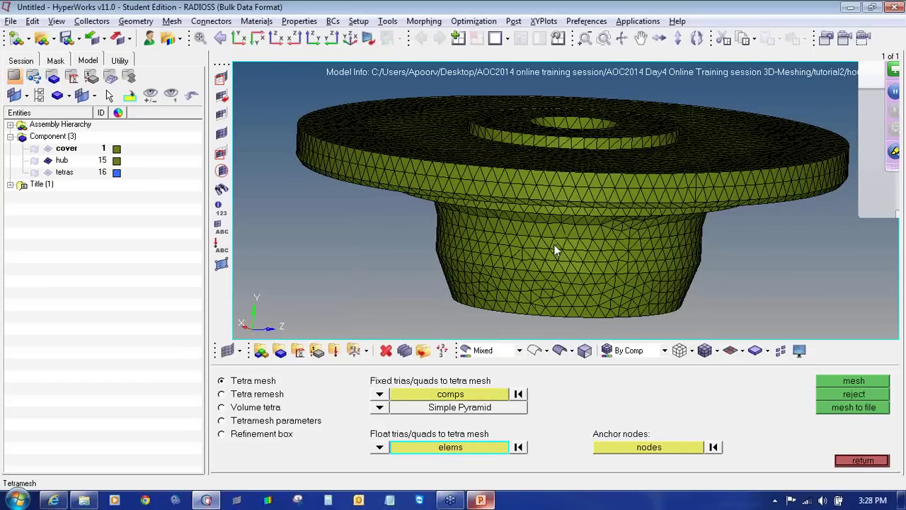
Select all of the hub's shell elements, make the tetras component current and generate the tetra mesh
scroll(556, 234, "up", 3)
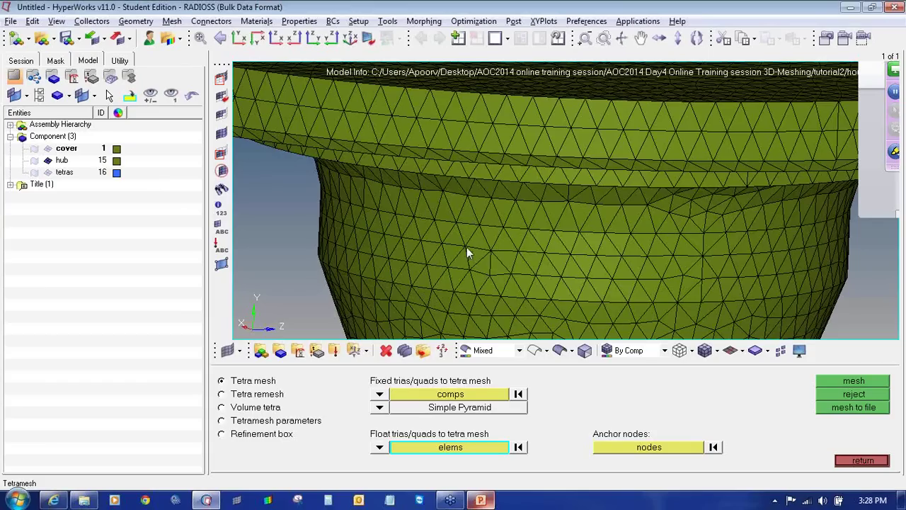
scroll(515, 213, "down", 7, "ctrl")
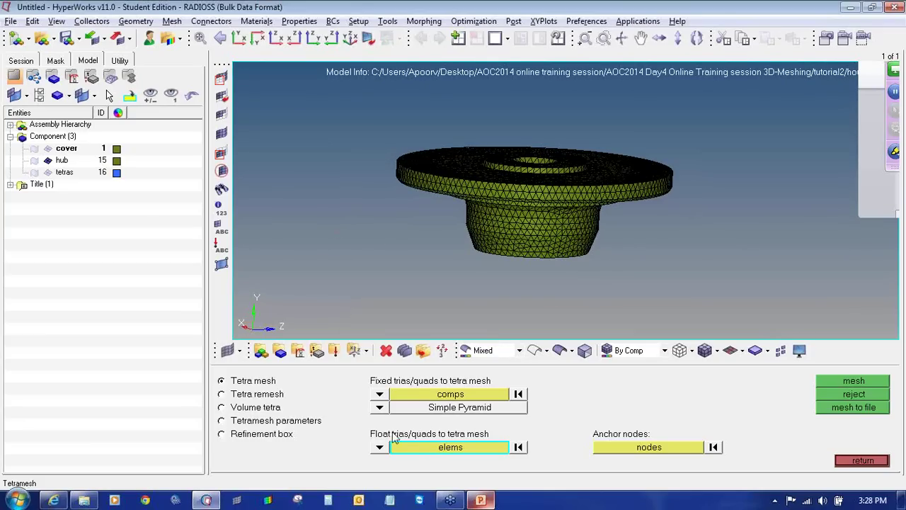
left_click_drag(365, 122, 694, 296, "shift")
left_click(824, 381)
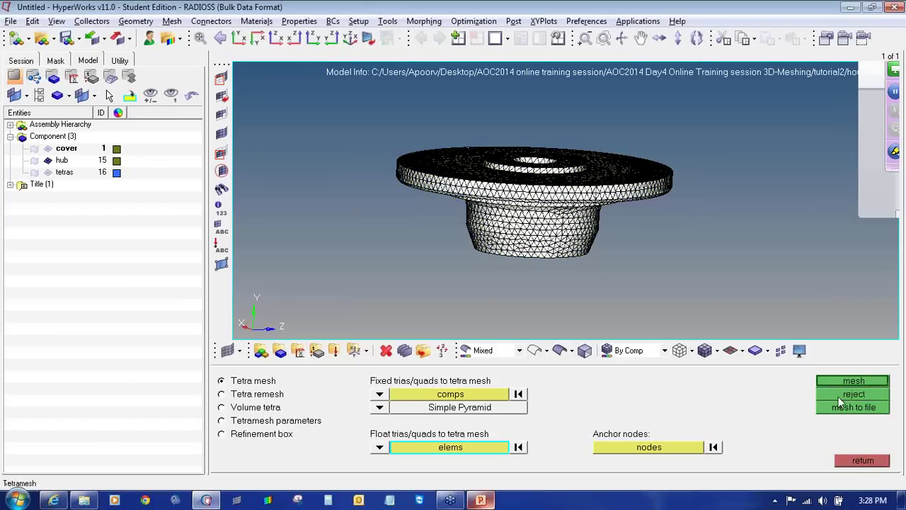
right_click(65, 172)
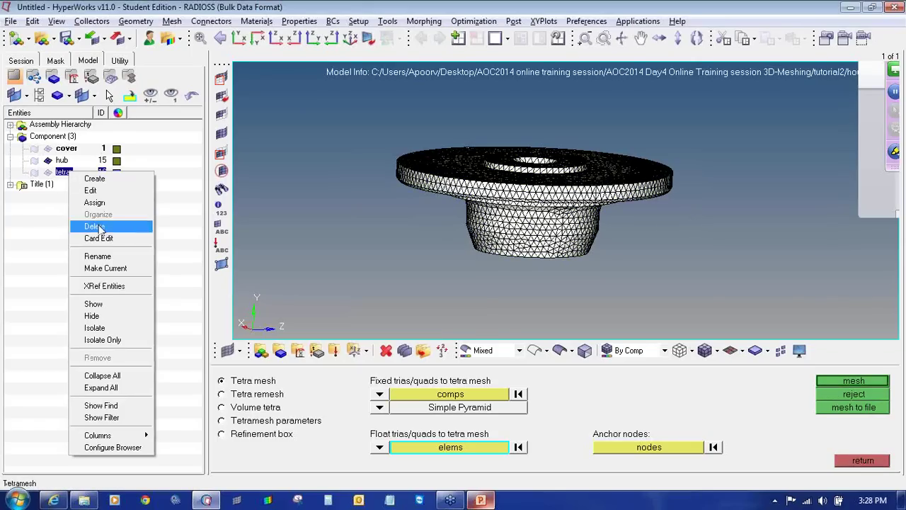
left_click(106, 267)
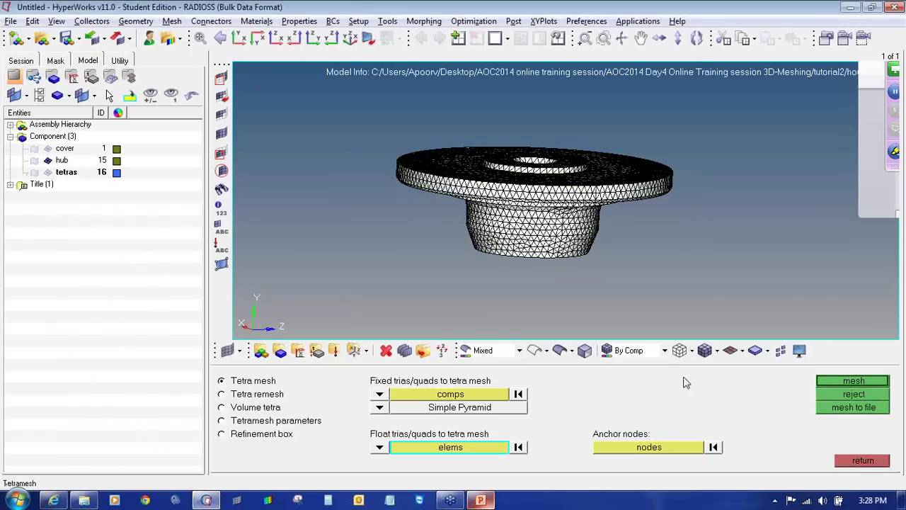
left_click(840, 383)
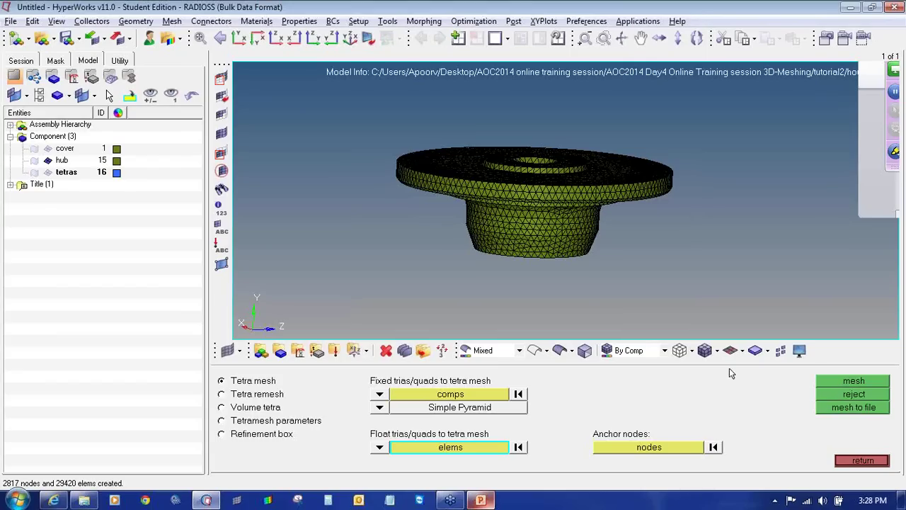
Hide the hub's shell elements and mask parts of the tetra mesh to examine its interior
left_click(49, 160)
left_click_drag(578, 220, 598, 270, "ctrl")
key("F5")
left_click_drag(642, 294, 591, 108, "shift")
middle_click(614, 134)
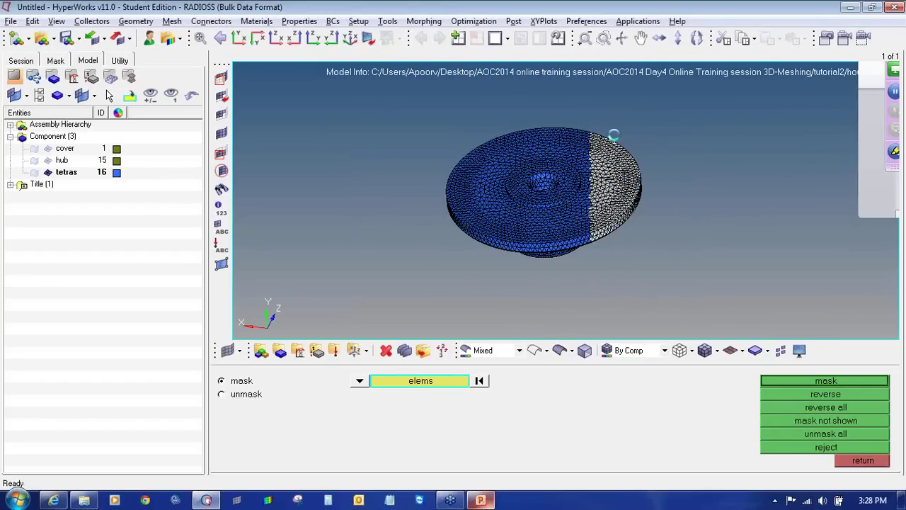
middle_click(650, 213)
left_click_drag(600, 233, 548, 234, "ctrl")
left_click_drag(598, 299, 564, 93, "shift")
left_click_drag(571, 275, 627, 293, "ctrl")
mouse_move(541, 103)
left_mouse_down("shift")
mouse_move(660, 263)
mouse_move(694, 262)
mouse_move(658, 263)
left_mouse_up("shift")
middle_click(630, 199)
left_click_drag(630, 199, 610, 193, "ctrl")
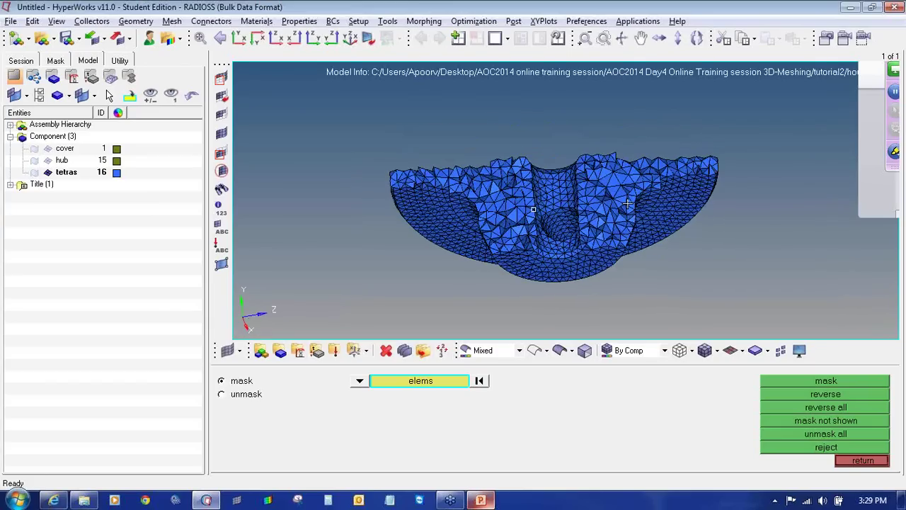
Display the hub's shell elements again and mask part of them to examine the tetras filling the shell
left_click(47, 160)
left_click(47, 148)
left_click_drag(639, 146, 745, 216, "ctrl")
left_click_drag(720, 300, 628, 71, "shift")
middle_click(645, 180)
left_click_drag(683, 277, 599, 76, "shift")
middle_click(617, 198)
left_click_drag(617, 198, 485, 241, "ctrl")
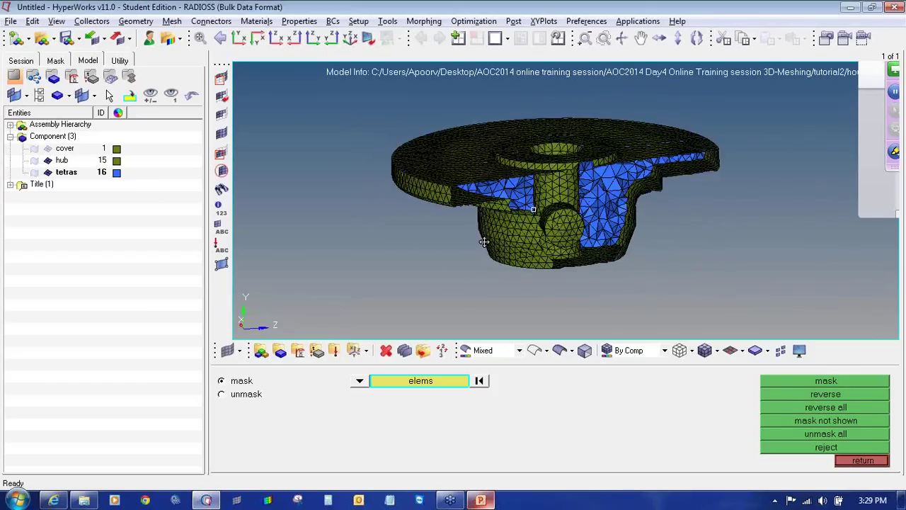
left_click_drag(556, 252, 597, 223, "ctrl")
scroll(597, 222, "up", 4, "ctrl")
right_click_drag(597, 222, 588, 239, "ctrl")
scroll(588, 240, "down", 3, "ctrl")
mouse_move(589, 240)
left_mouse_down("ctrl")
mouse_move(633, 219)
mouse_move(559, 243)
mouse_move(554, 234)
mouse_move(503, 248)
mouse_move(603, 243)
left_mouse_up("ctrl")
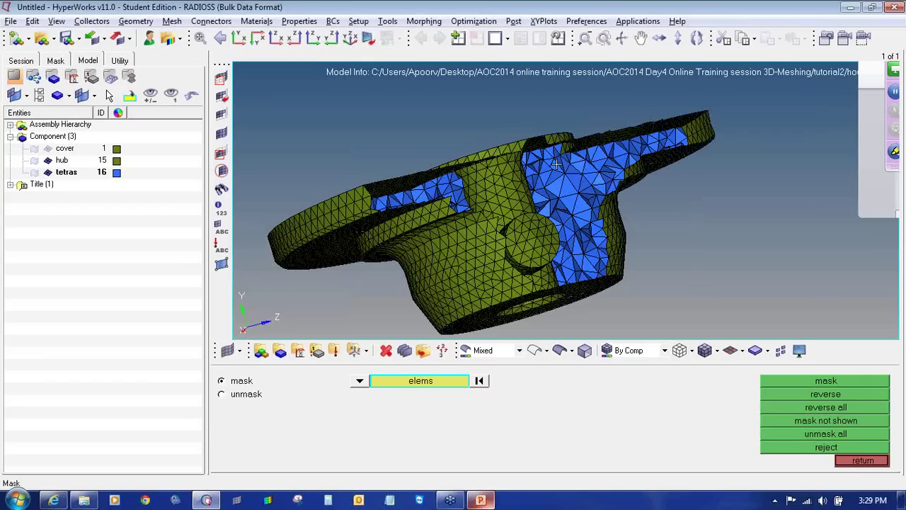
Hide the hub component, redisplay the complete tetra mesh and leave masking
left_click(47, 160)
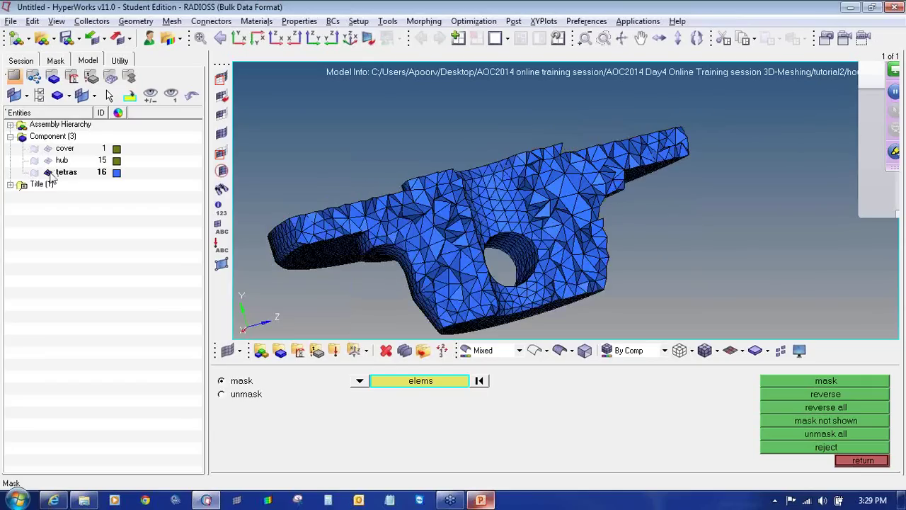
left_click(47, 172)
left_click(48, 172)
left_click_drag(546, 160, 644, 242, "ctrl")
scroll(588, 212, "down", 2, "ctrl")
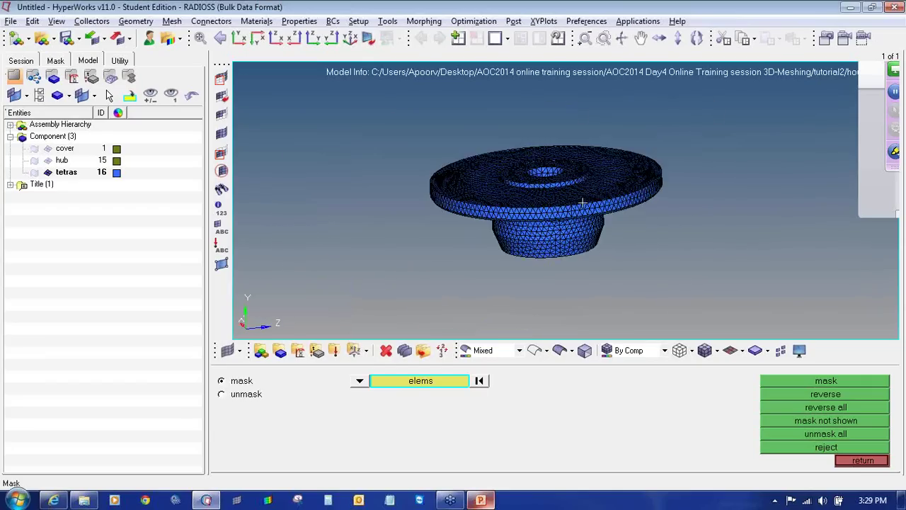
left_click_drag(583, 203, 628, 224, "ctrl")
left_click(863, 460)
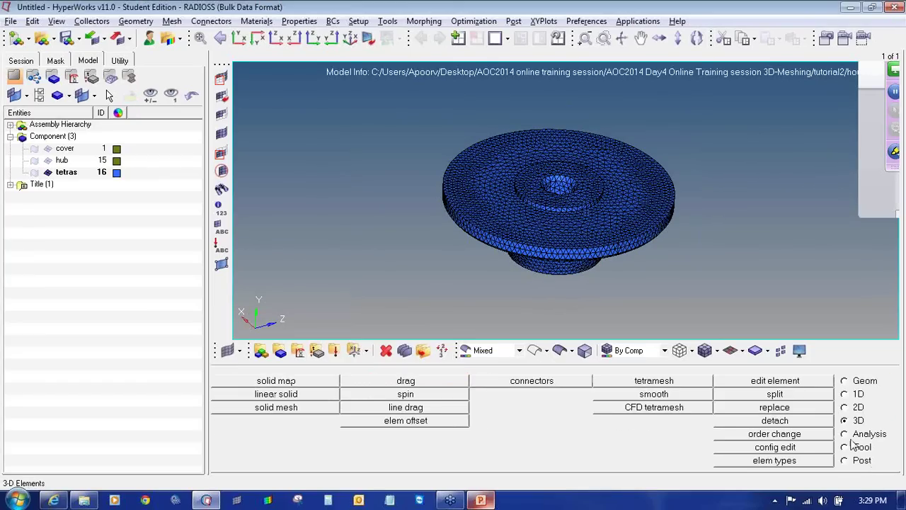
Open the element quality checks for 3D elements
left_click(854, 446)
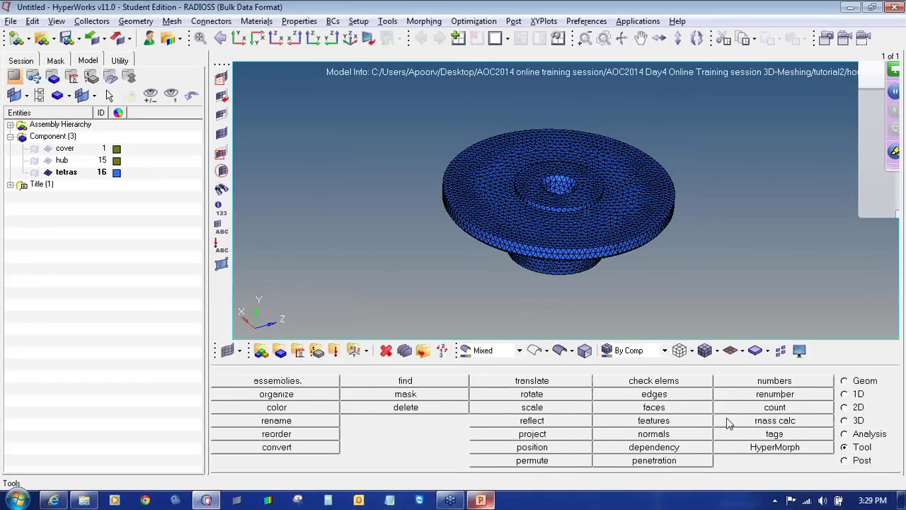
left_click(680, 382)
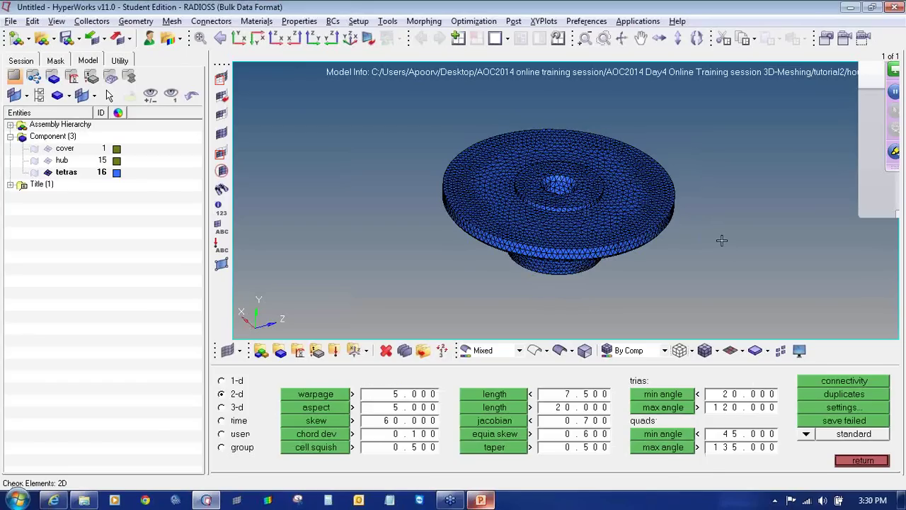
key("Escape")
key("F10")
left_click(222, 408)
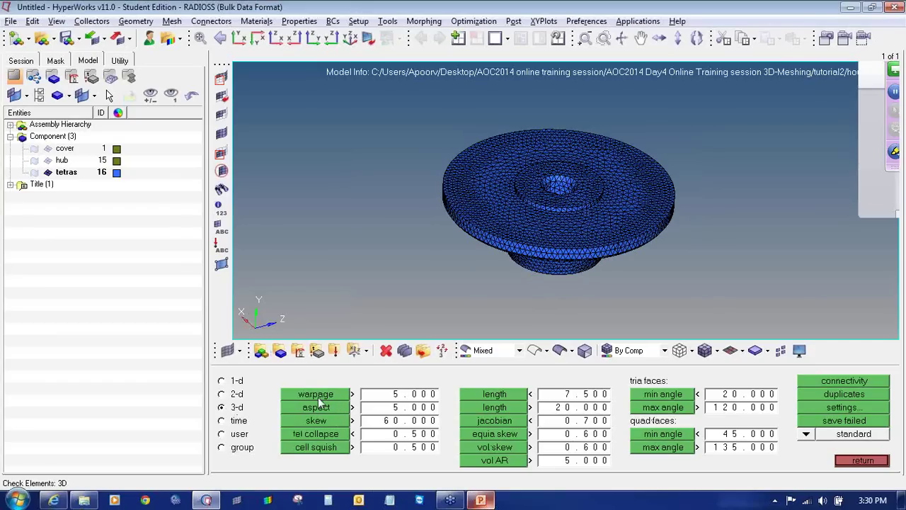
Display only the cover component and delete all of its displayed elements
left_click(48, 148)
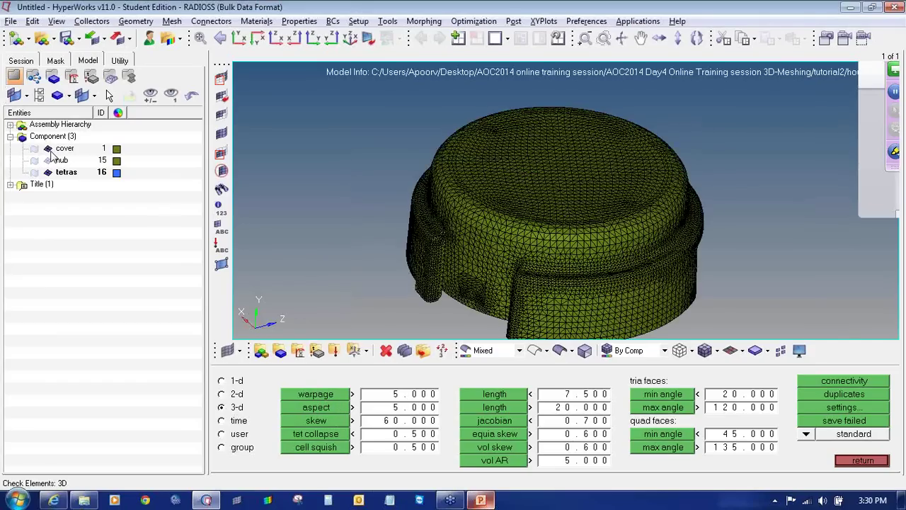
left_click(49, 149)
left_click(50, 150)
left_click(50, 150)
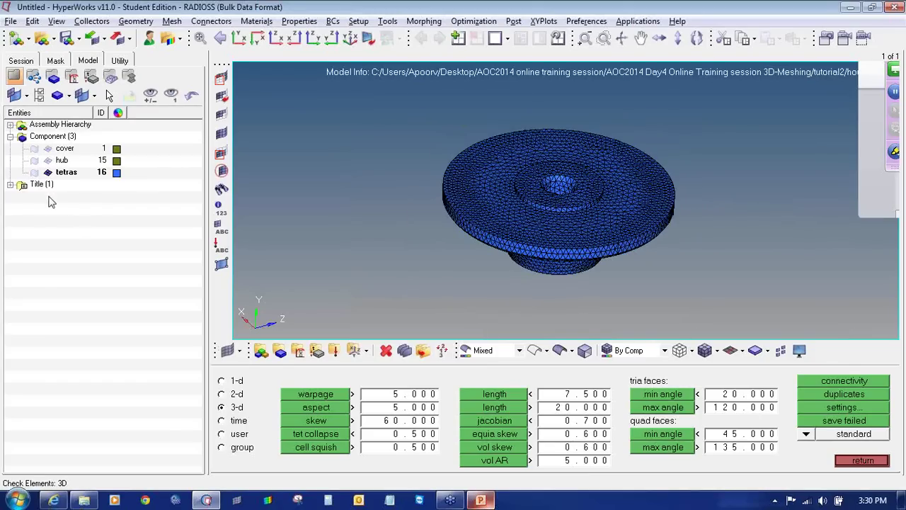
left_click(48, 172)
left_click(47, 148)
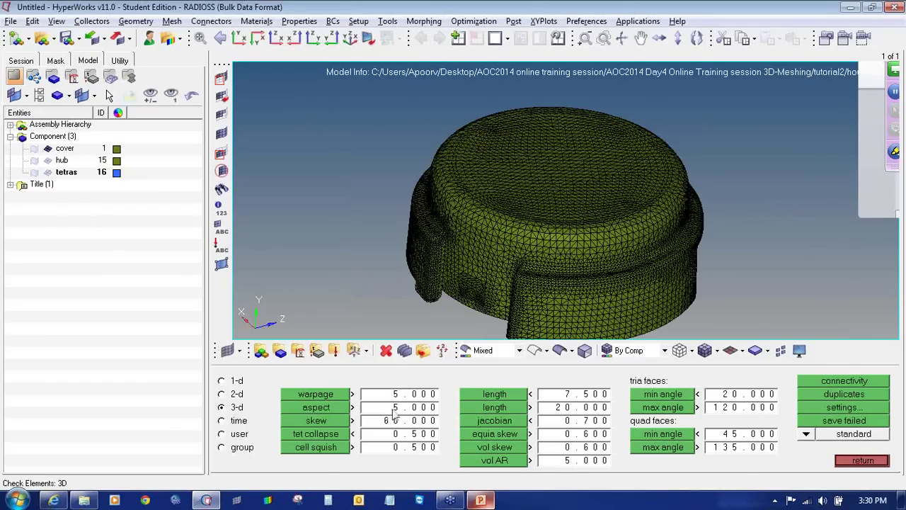
left_click(386, 350)
left_click(258, 382)
left_click(306, 406)
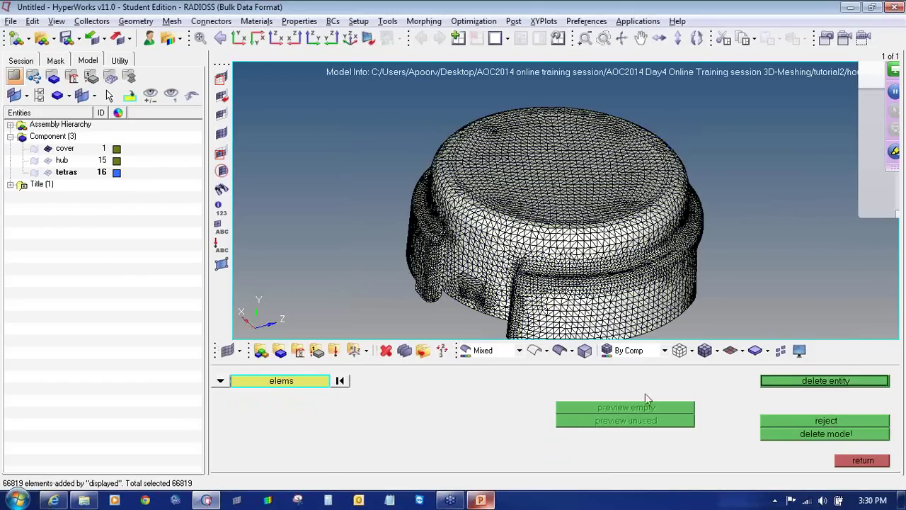
left_click(825, 381)
Display only the tetras component and check its 3D elements for tet collapse
key("F10")
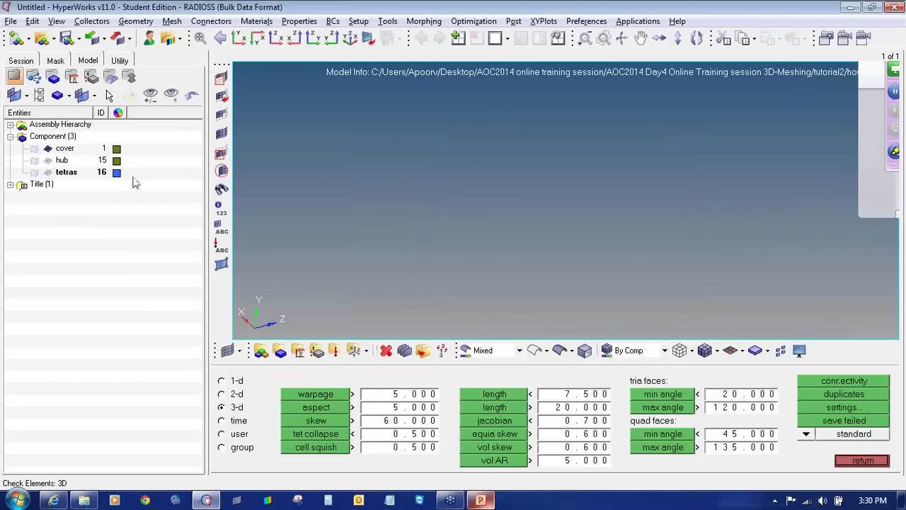
left_click(48, 172)
left_click(48, 160)
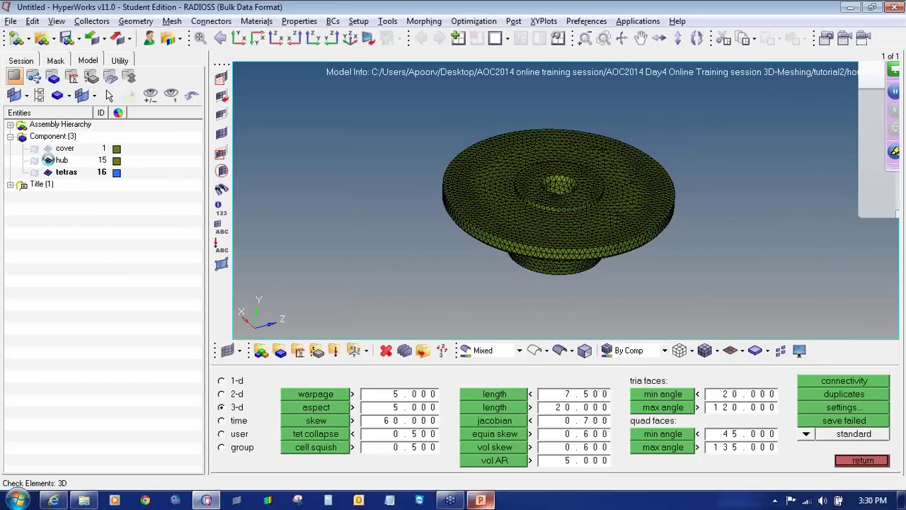
left_click(48, 160)
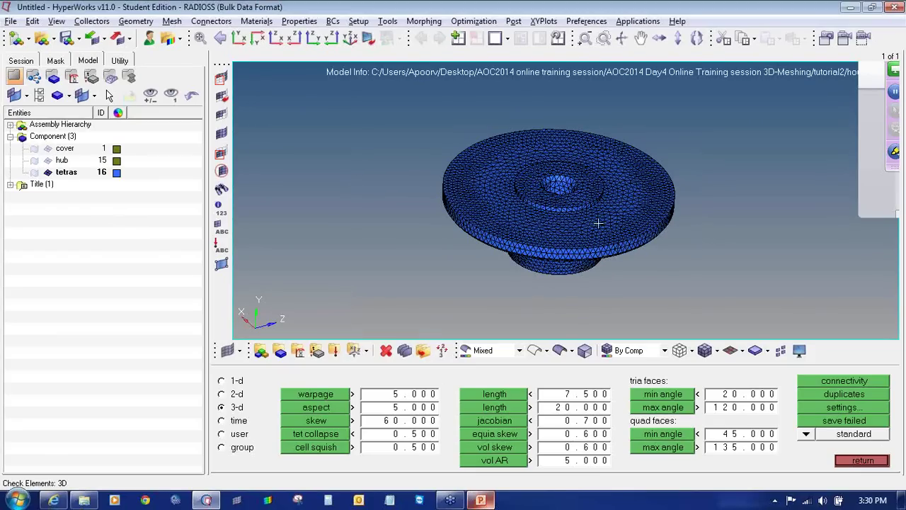
left_click(337, 439)
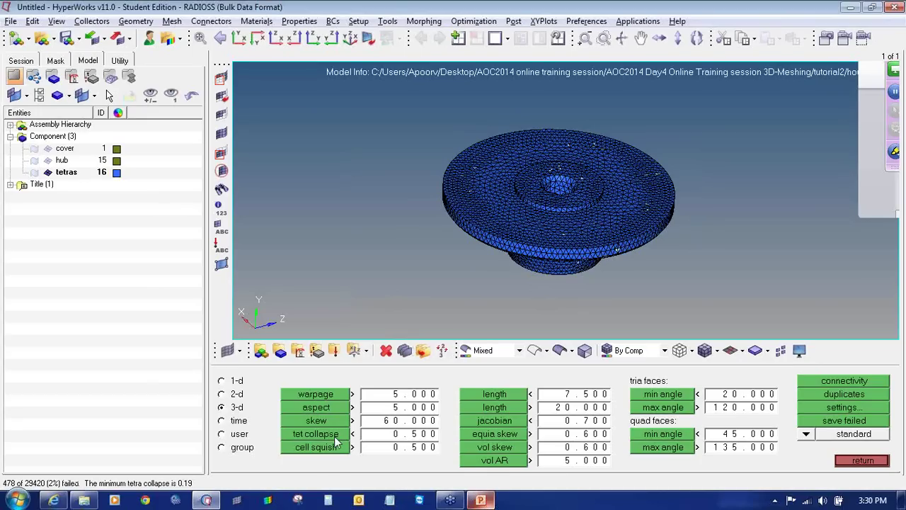
Set the tet collapse limit to 0.3, rerun the check and save the failed elements
left_click(400, 439)
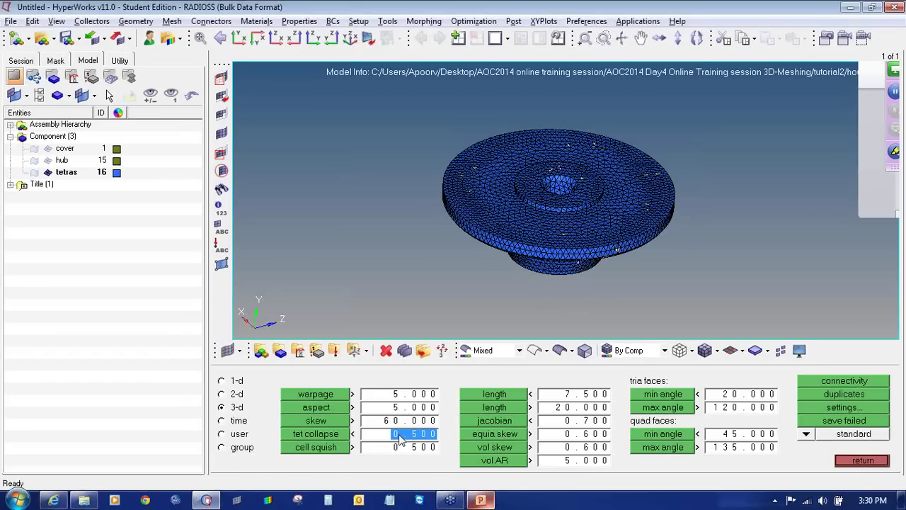
type("0.3")
key("Return")
left_click(317, 436)
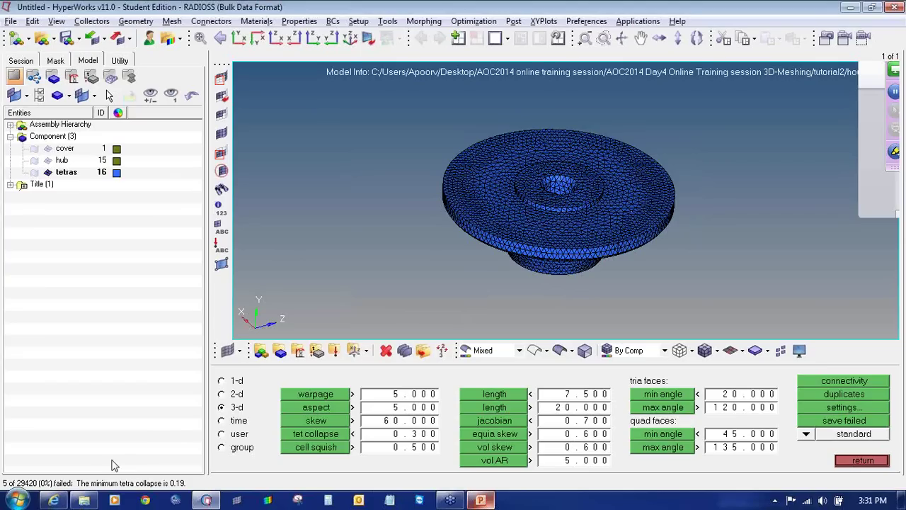
left_click(841, 422)
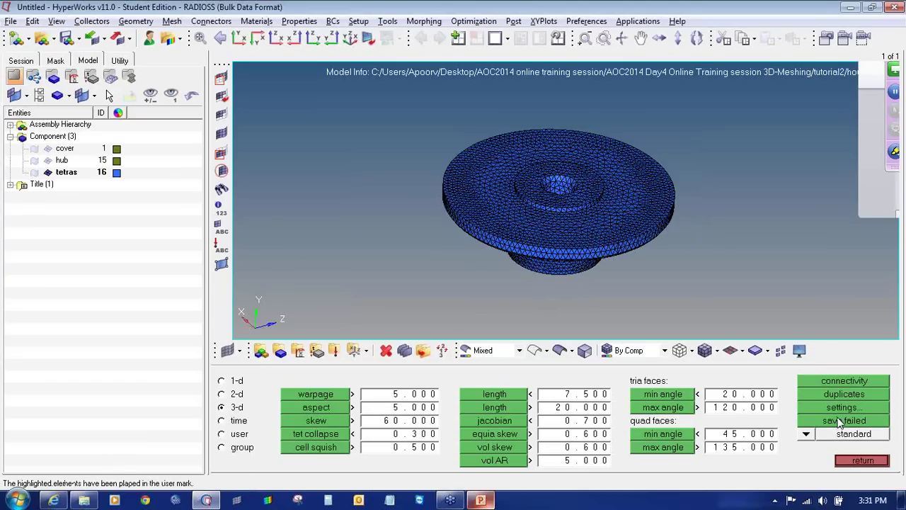
Retrieve the saved failed elements in the Mask tool, reverse the selection and mask all other elements
left_click(219, 81)
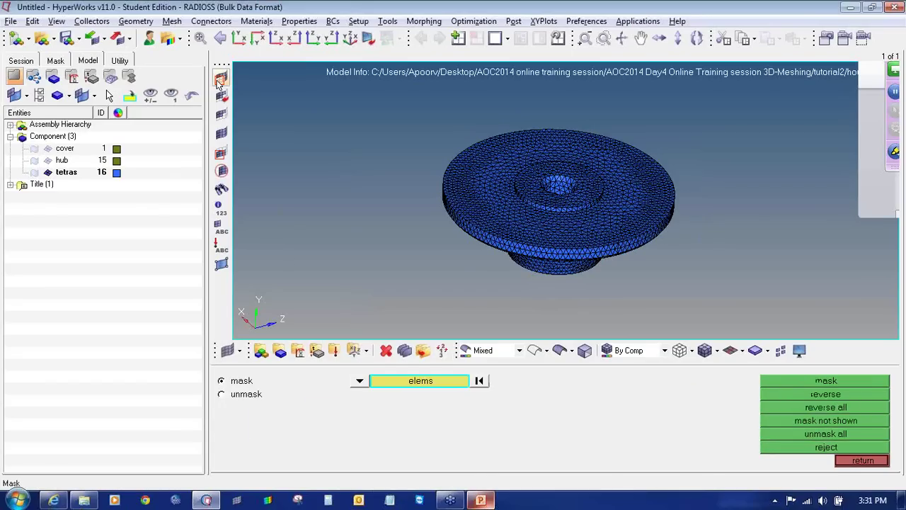
left_click(357, 382)
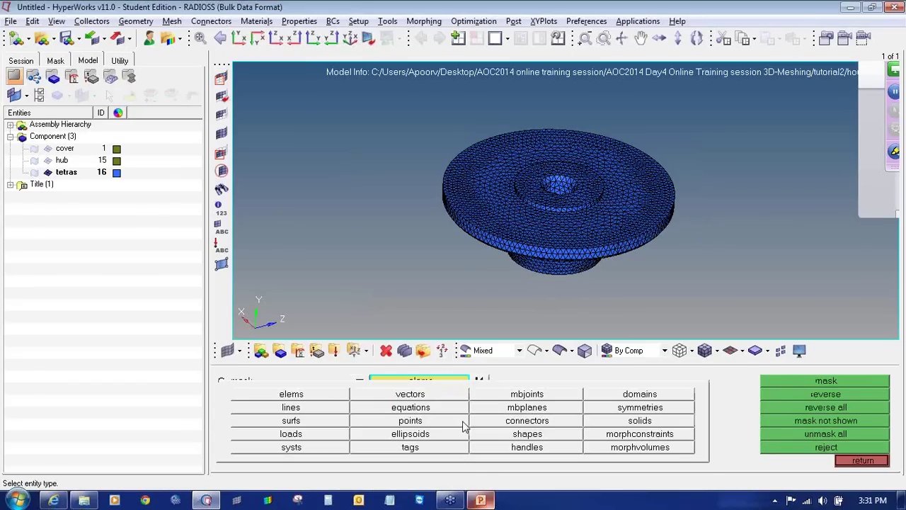
left_click(326, 398)
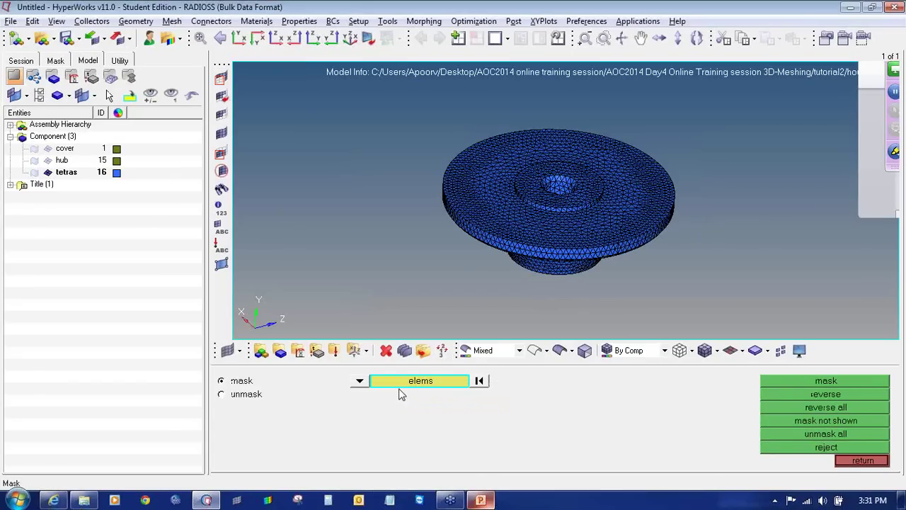
left_click(401, 382)
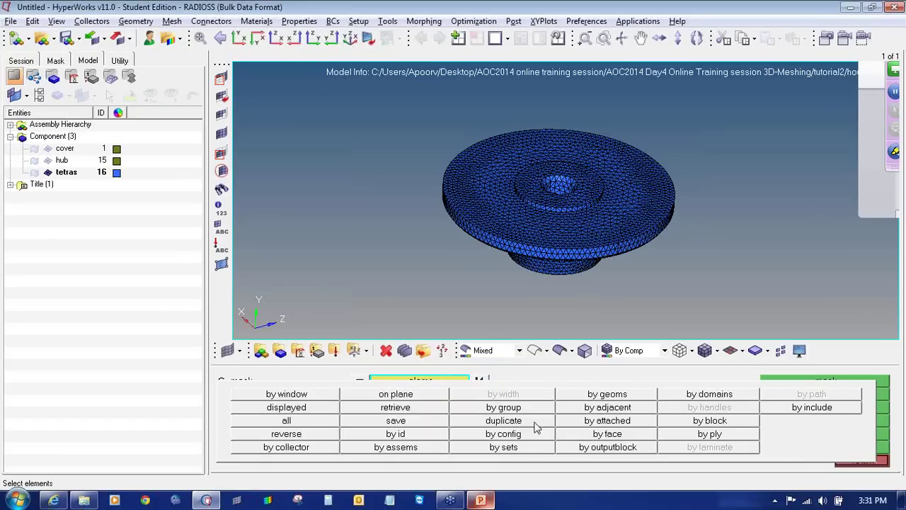
left_click(414, 411)
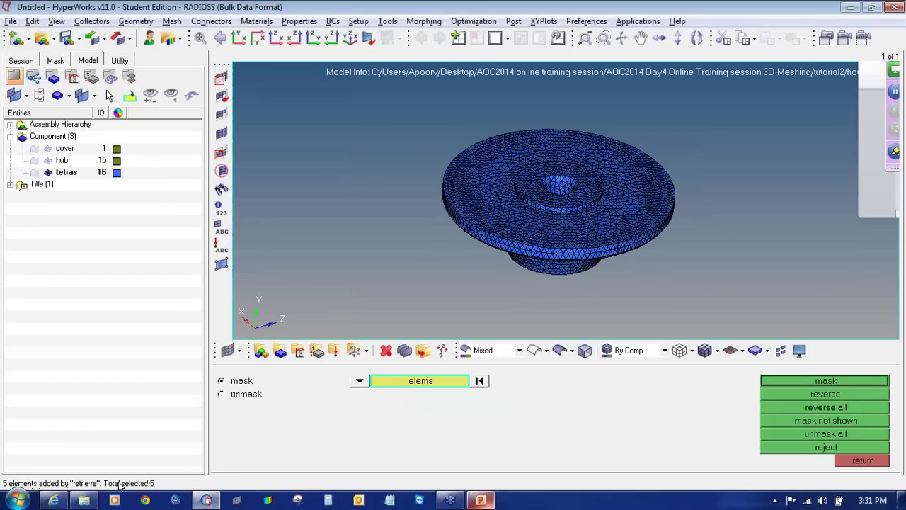
left_click(386, 384)
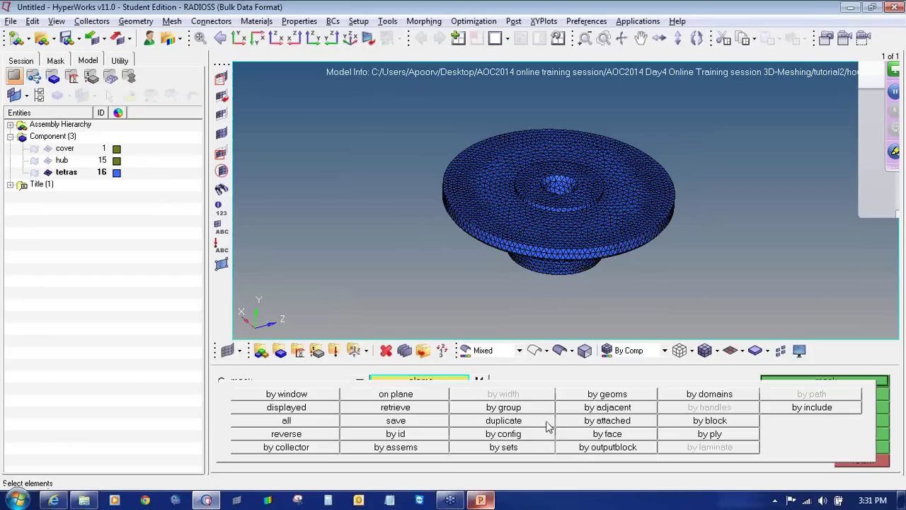
left_click(316, 433)
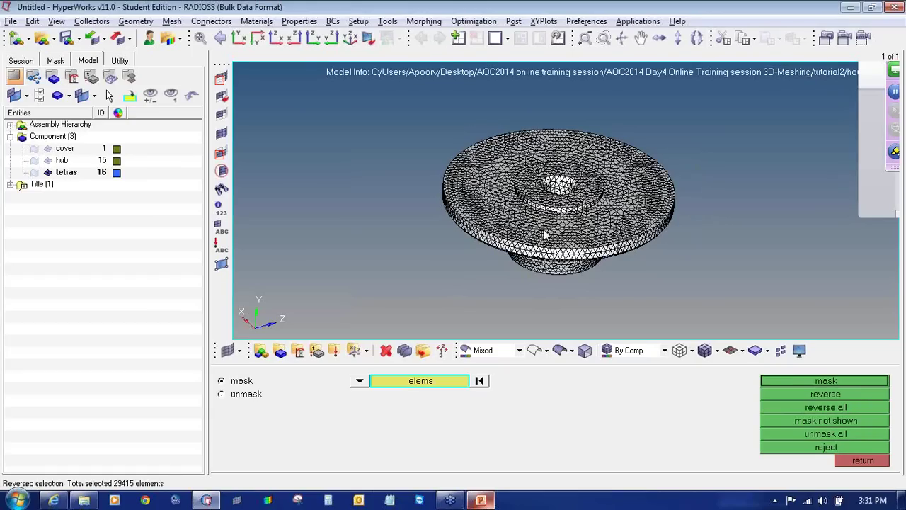
left_click(773, 381)
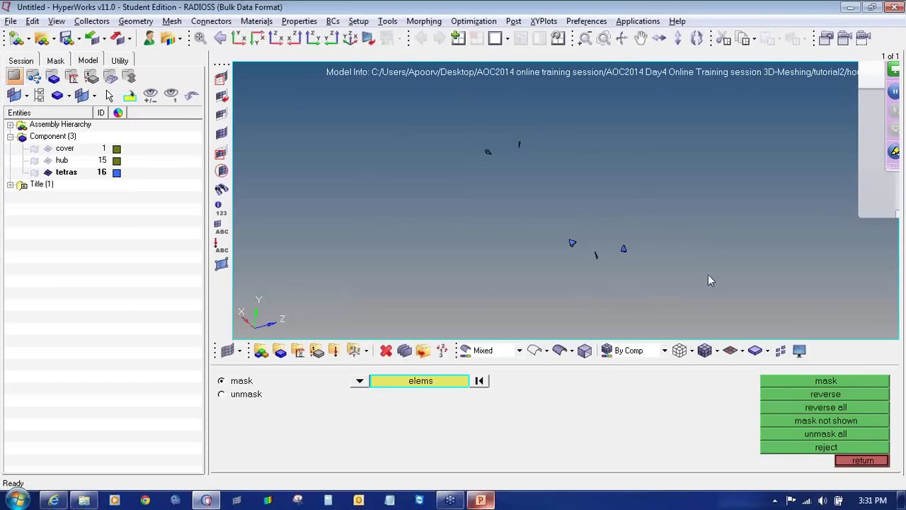
Add temporary nodes to all nodes of the isolated failed tetras
key("shift+F2")
left_click_drag(560, 196, 350, 113, "shift")
left_click_drag(410, 112, 743, 316, "shift")
left_click(822, 381)
left_click(856, 461)
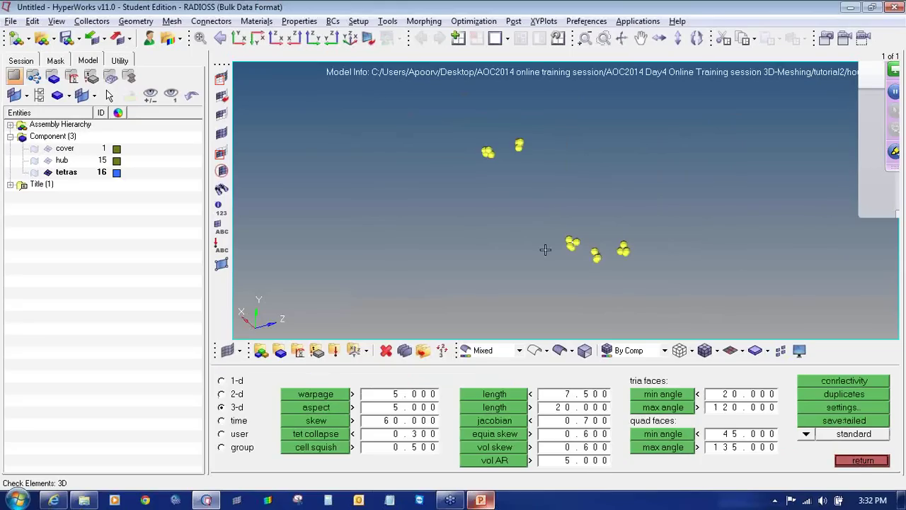
Leave the element checks and examine the shape of the isolated failed tetras from several angles
right_click_drag(531, 251, 531, 263, "ctrl")
scroll(512, 192, "up", 2, "ctrl")
right_click_drag(576, 284, 575, 229, "ctrl")
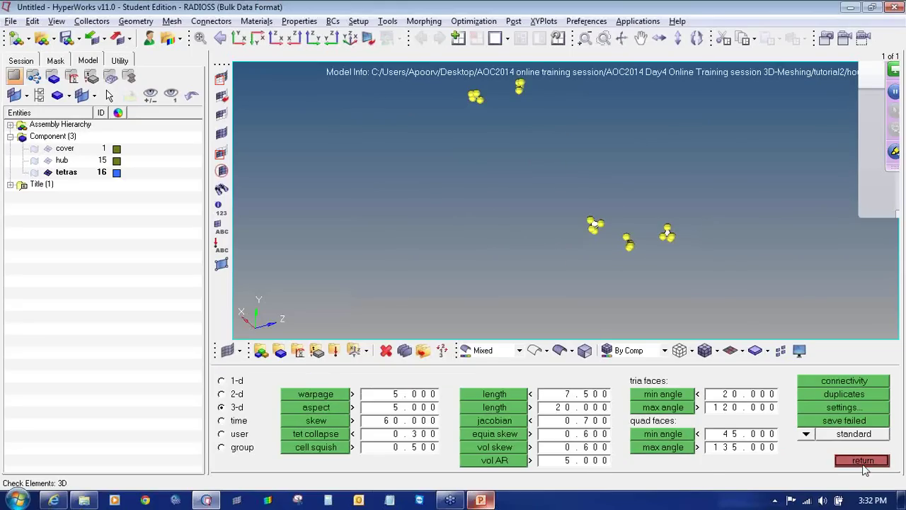
left_click(863, 463)
right_click_drag(482, 124, 490, 160, "ctrl")
scroll(480, 125, "up", 5, "ctrl")
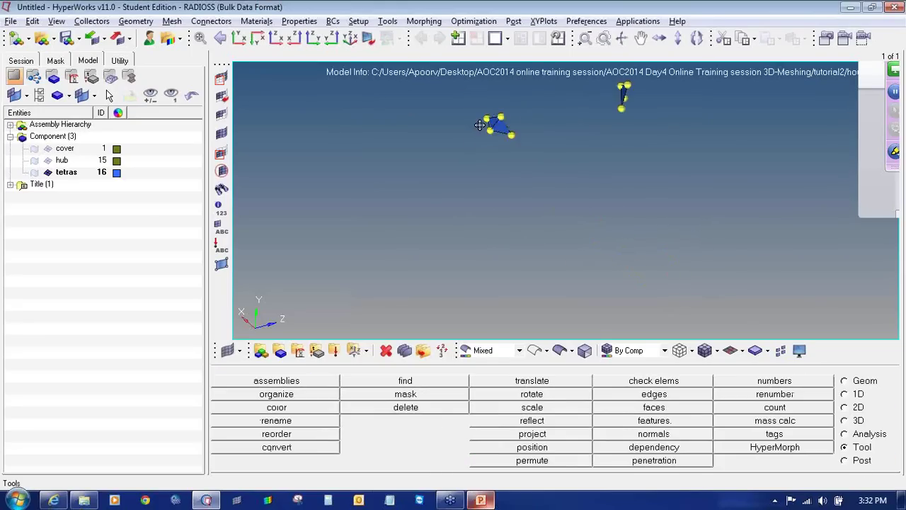
right_click_drag(479, 125, 482, 165, "ctrl")
scroll(483, 161, "up", 4, "ctrl")
left_click(506, 206, "ctrl")
right_click_drag(517, 138, 536, 182, "ctrl")
left_click_drag(535, 182, 538, 172, "ctrl")
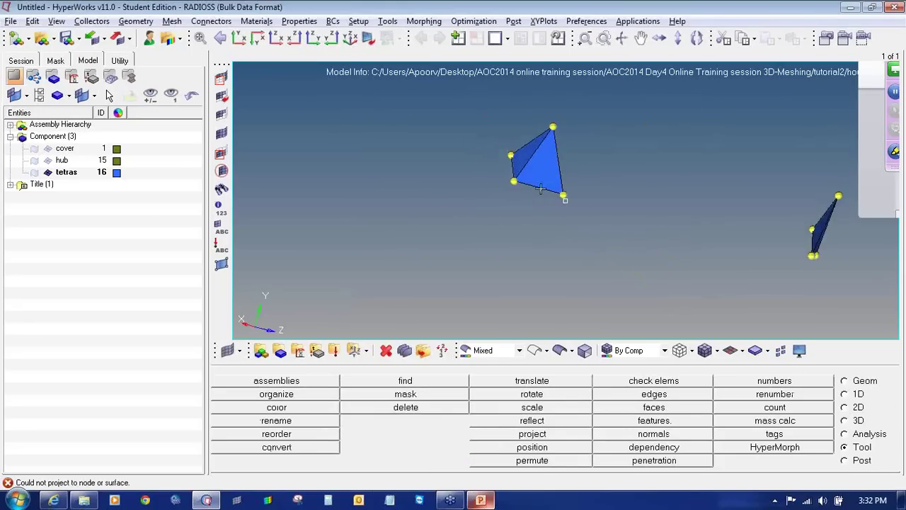
mouse_move(536, 176)
right_mouse_down("ctrl")
mouse_move(532, 214)
mouse_move(552, 247)
right_mouse_up("ctrl")
scroll(533, 211, "up", 4, "ctrl")
left_click_drag(552, 248, 508, 296, "ctrl")
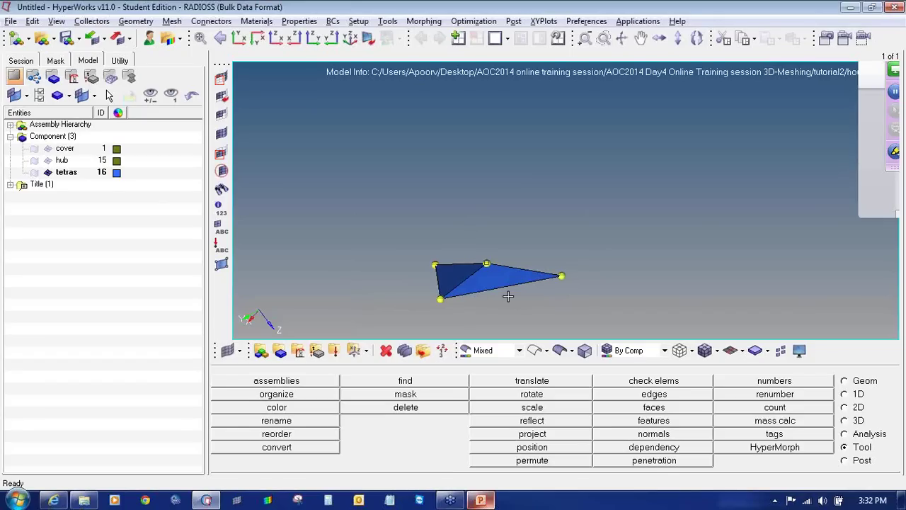
middle_click(575, 226, "ctrl")
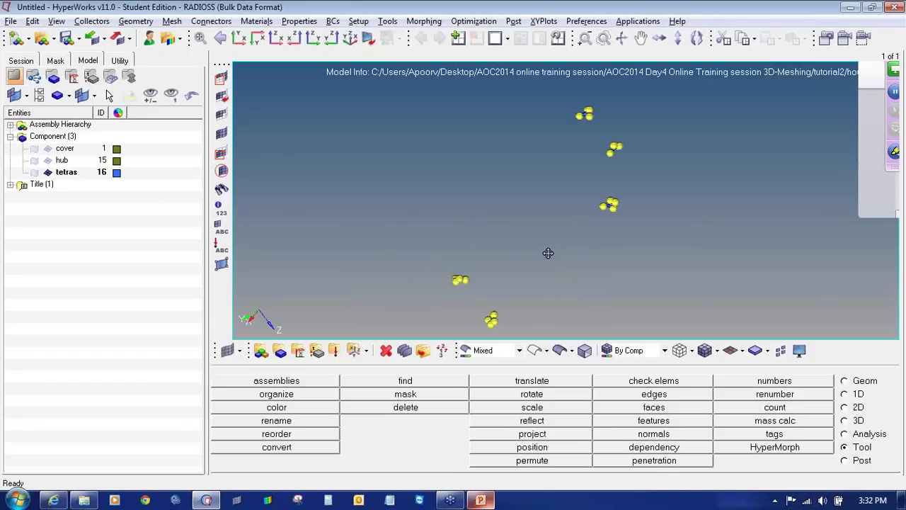
scroll(548, 253, "down", 2)
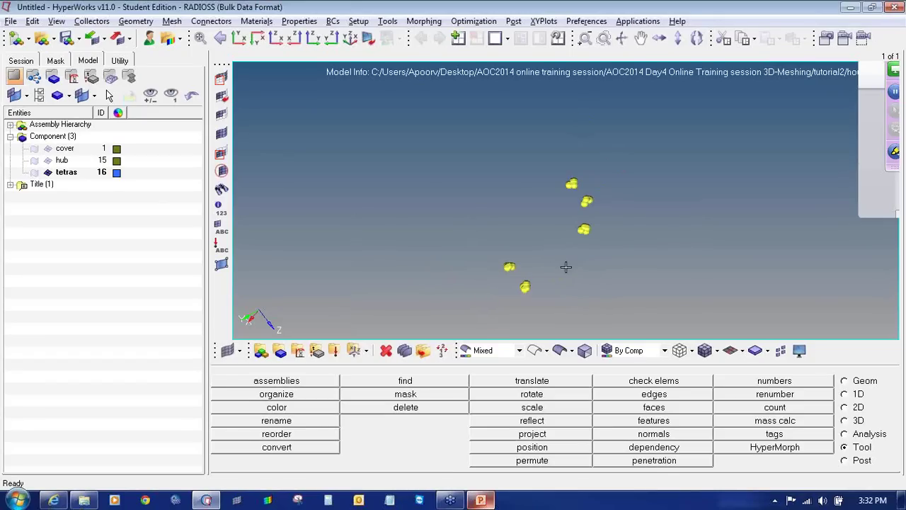
Find and display the elements attached to all the displayed failed tetras
key("shift+F5")
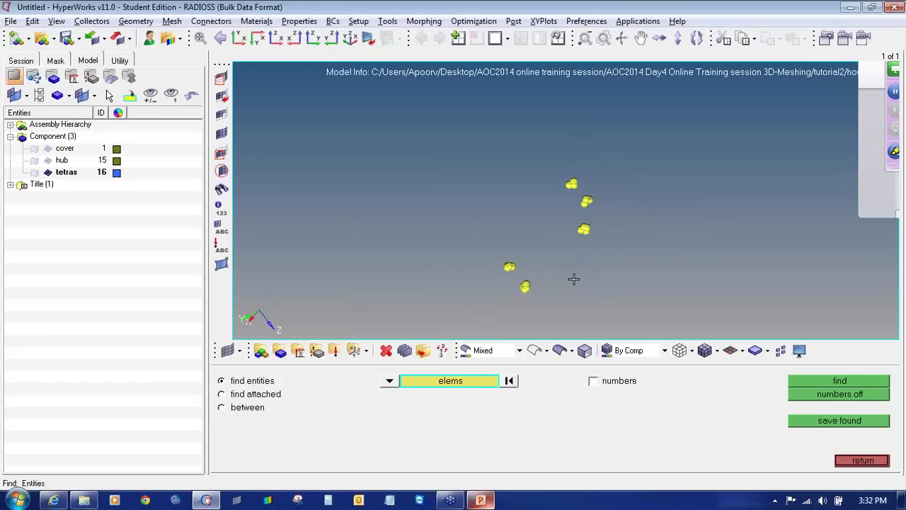
key("F5")
key("shift+F5")
left_click(275, 397)
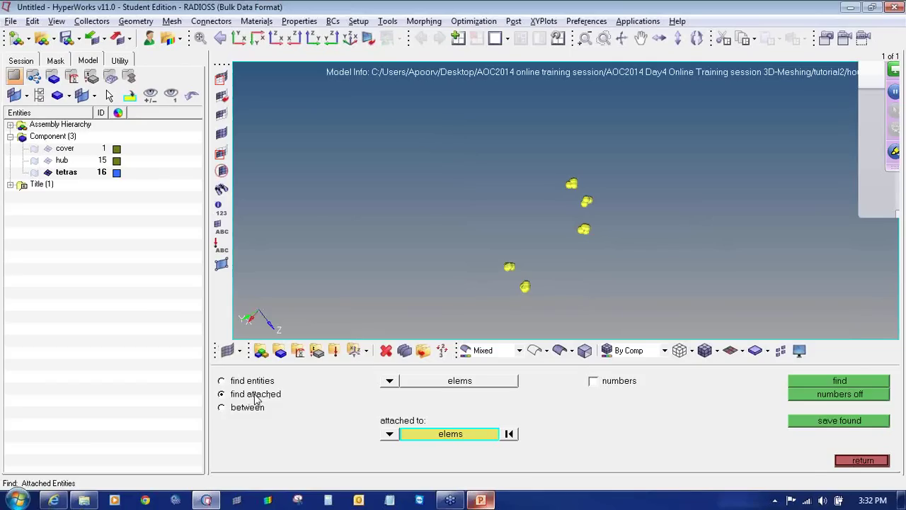
left_click_drag(449, 132, 659, 316, "shift")
left_click(810, 381)
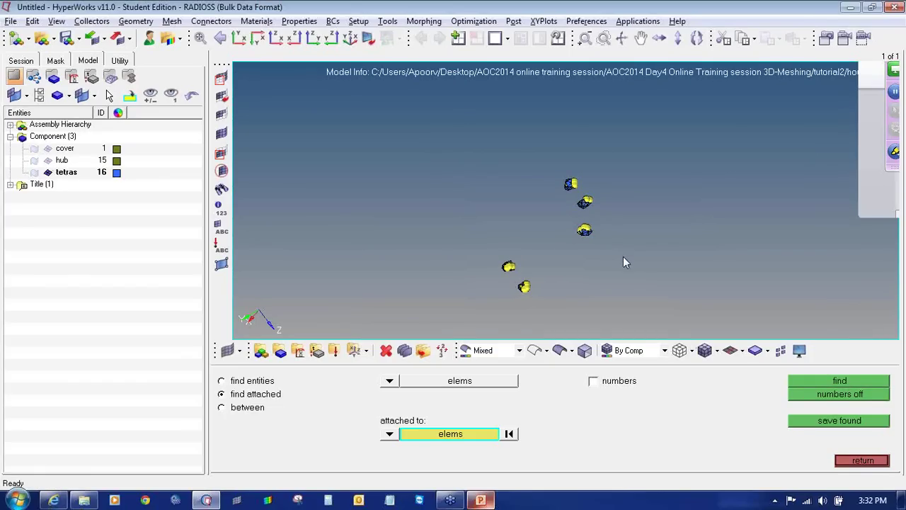
scroll(624, 262, "up", 5)
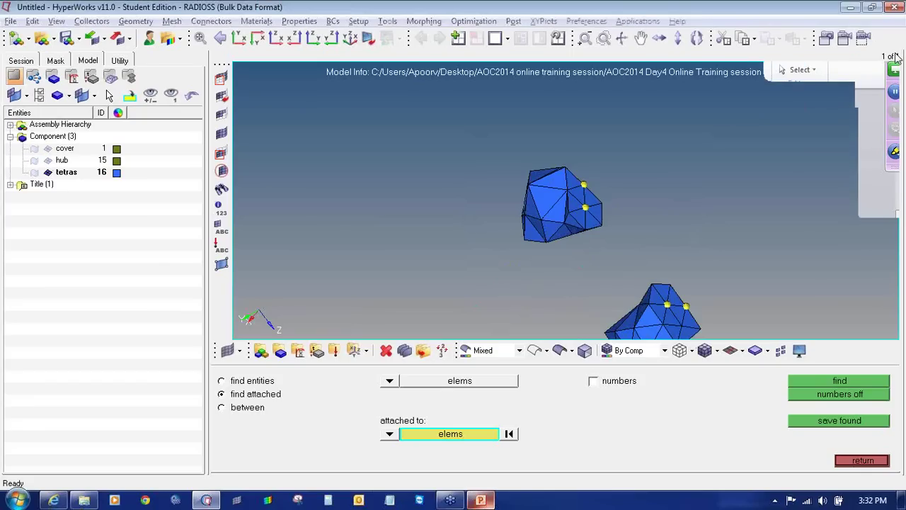
left_click(855, 460)
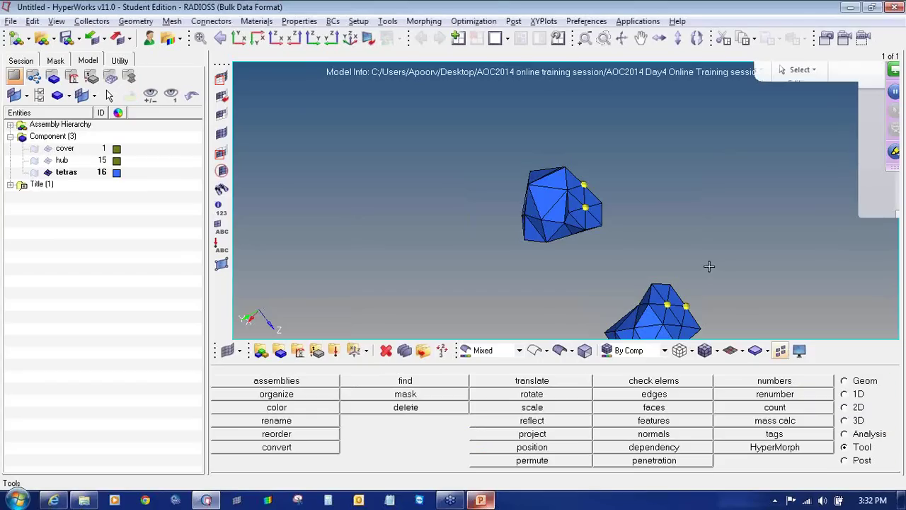
Remesh all displayed tetra clusters around the failed elements with Tetra remesh
right_click_drag(673, 229, 619, 163, "ctrl")
scroll(654, 196, "down", 3, "ctrl")
scroll(619, 162, "down", 2, "ctrl")
right_click_drag(617, 255, 616, 224, "ctrl")
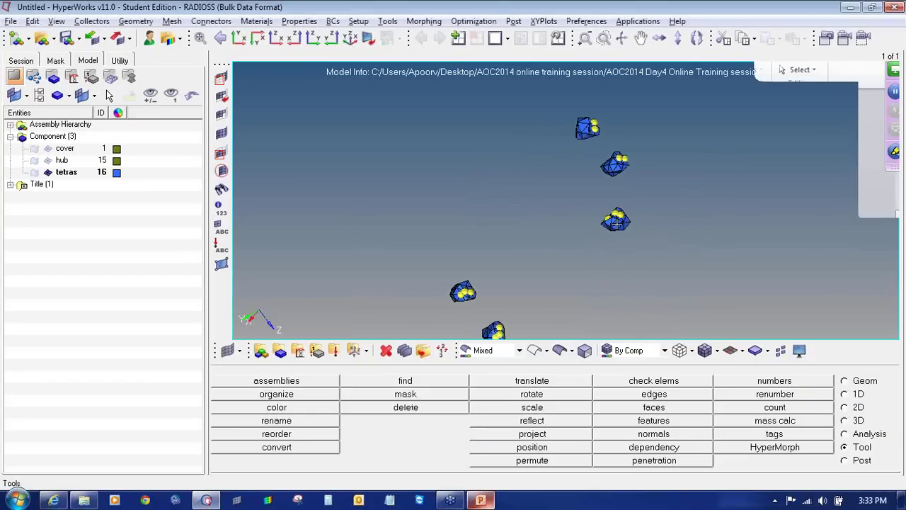
left_click(856, 423)
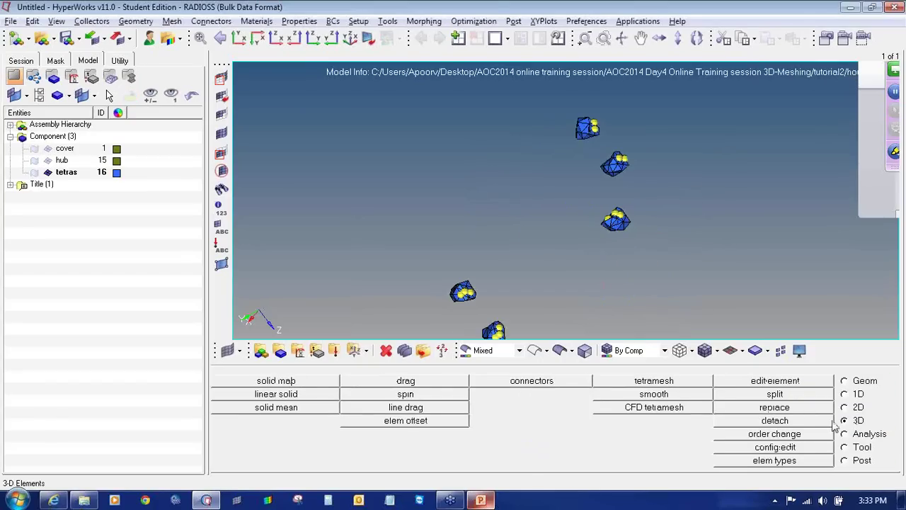
left_click(684, 382)
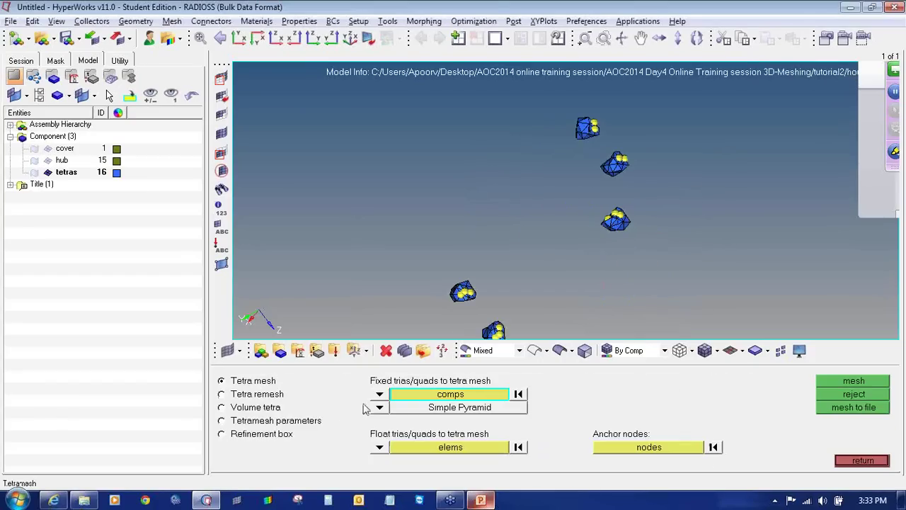
left_click(252, 395)
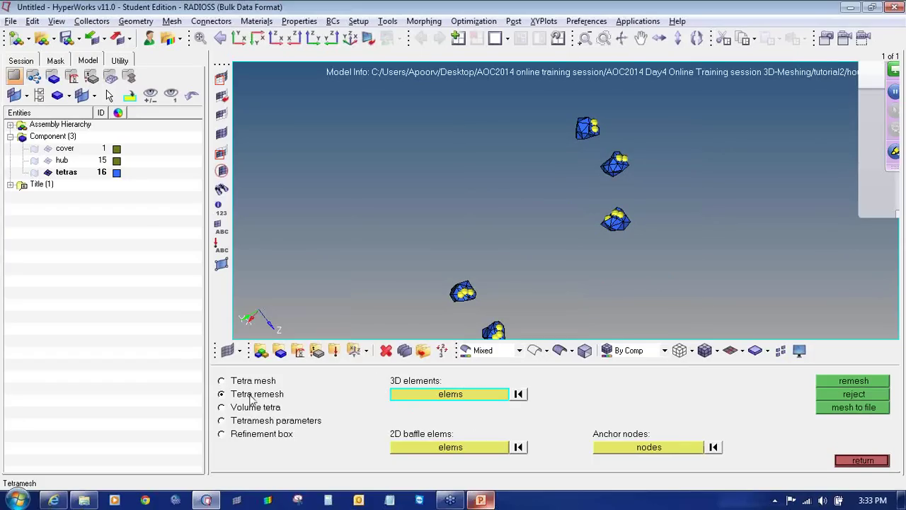
scroll(470, 165, "down", 3)
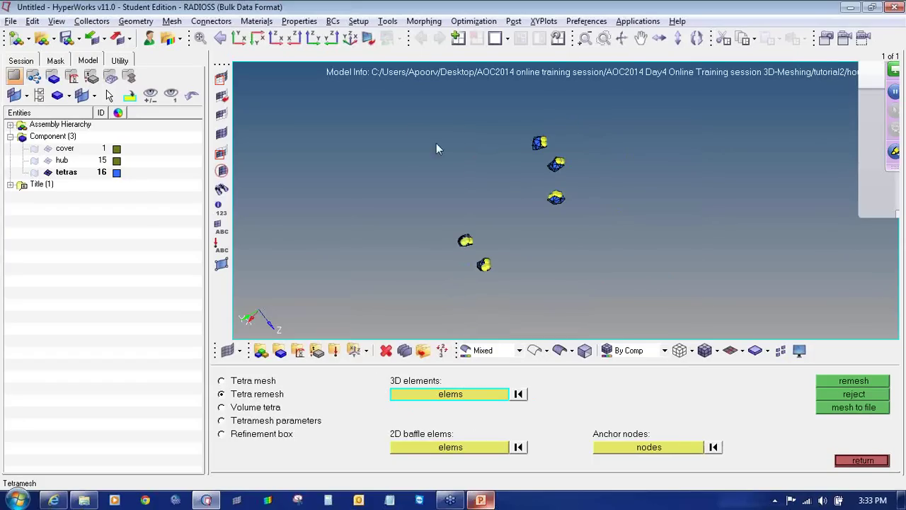
left_click_drag(403, 112, 656, 308, "shift")
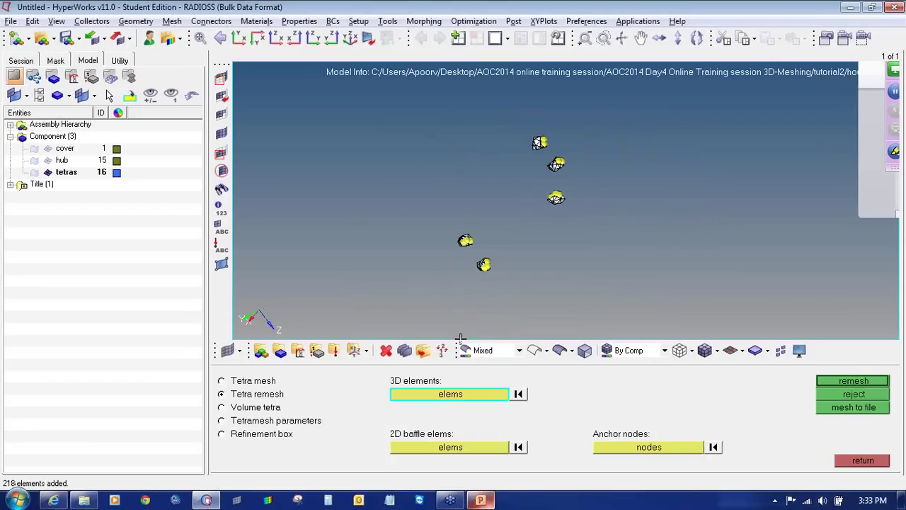
left_click(828, 382)
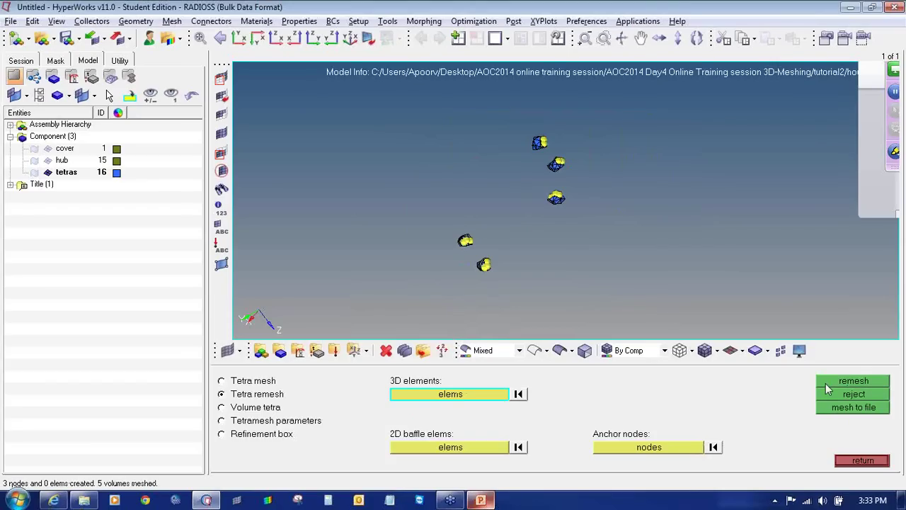
left_click(853, 460)
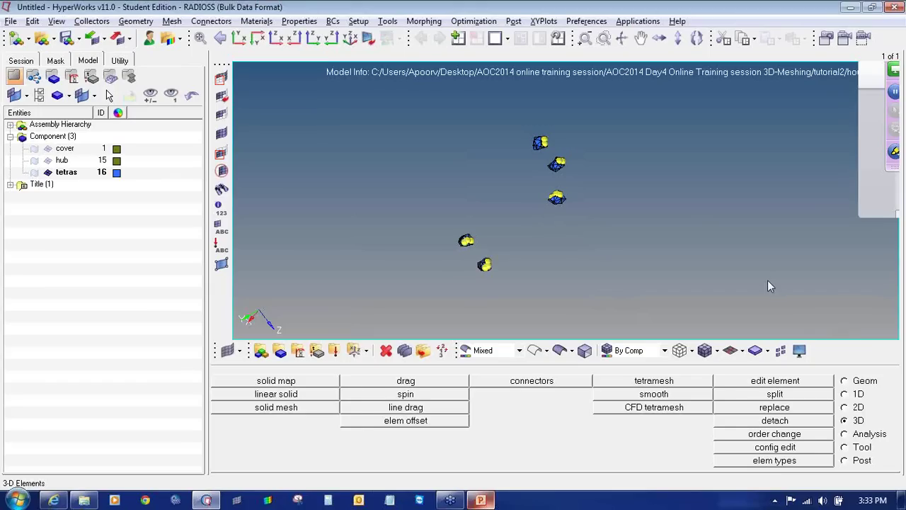
Check the remeshed 3D elements for tet collapse
key("F10")
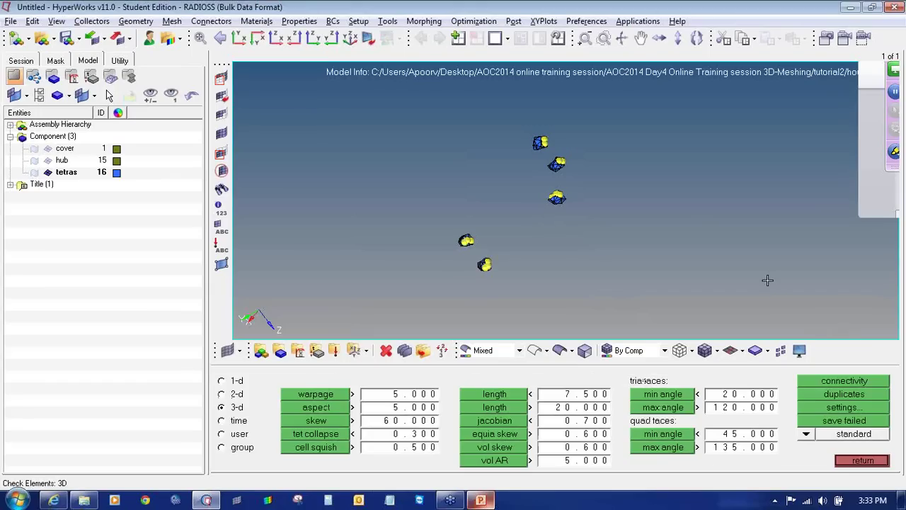
left_click(317, 435)
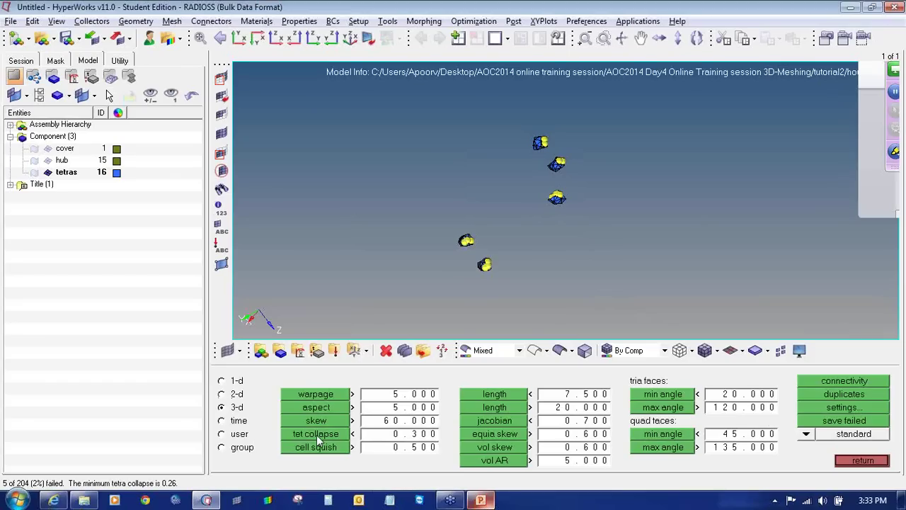
left_click(316, 435)
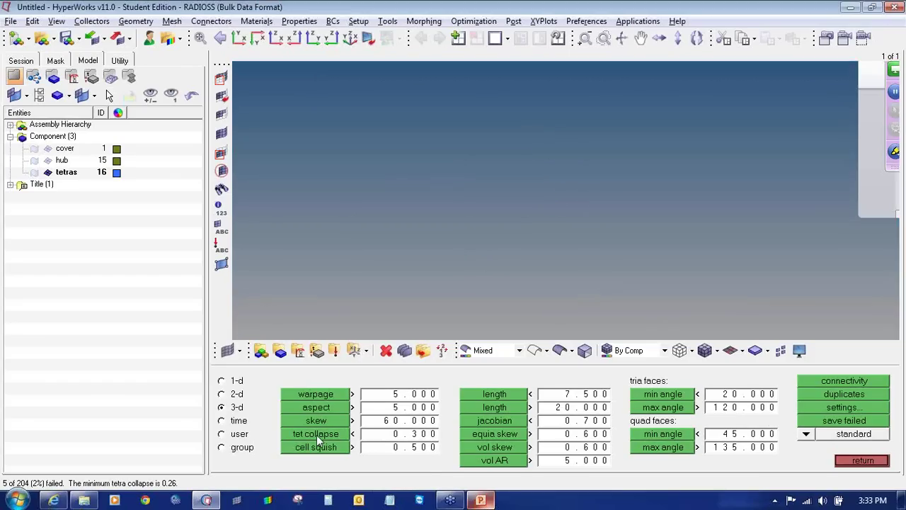
Redisplay all elements of the tetras component and clear all temporary nodes
left_click(49, 173)
left_click(49, 172)
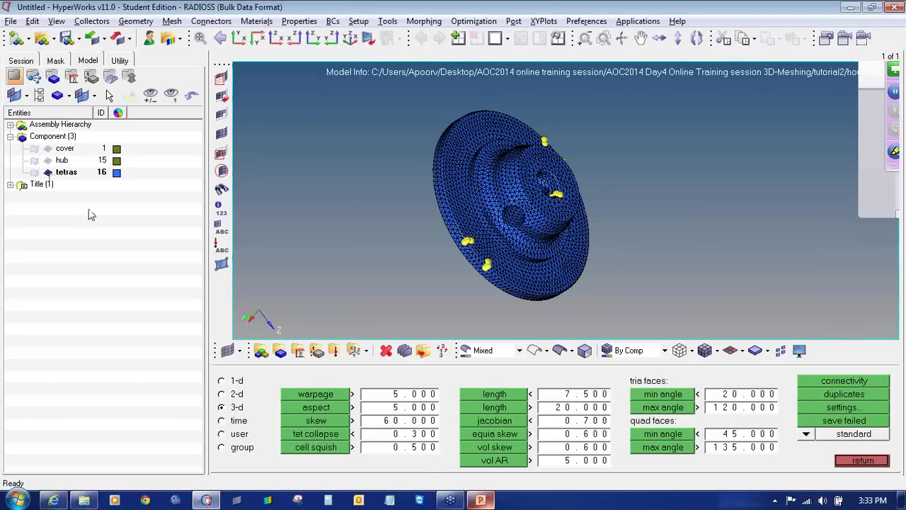
left_click(310, 433)
key("shift+F2")
left_click(830, 423)
left_click(854, 461)
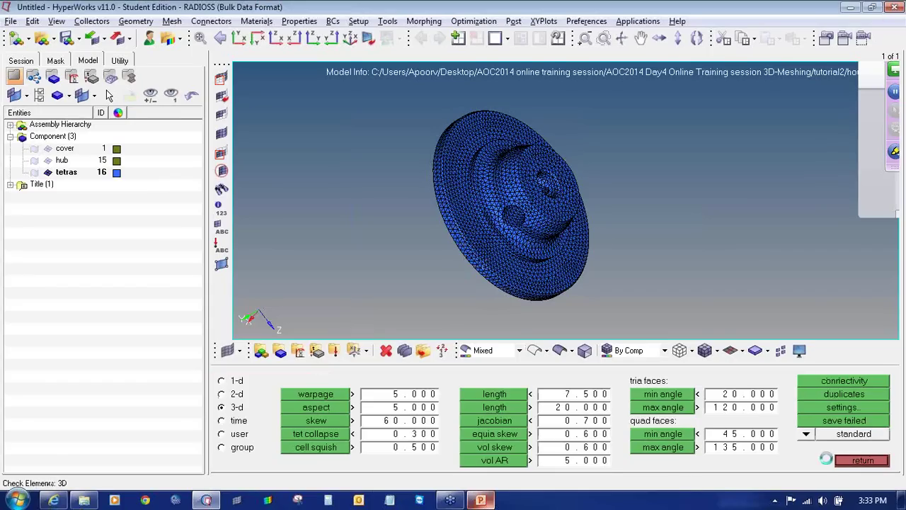
Rerun the tet collapse check on the whole tetras component and save the failed elements
left_click(336, 439)
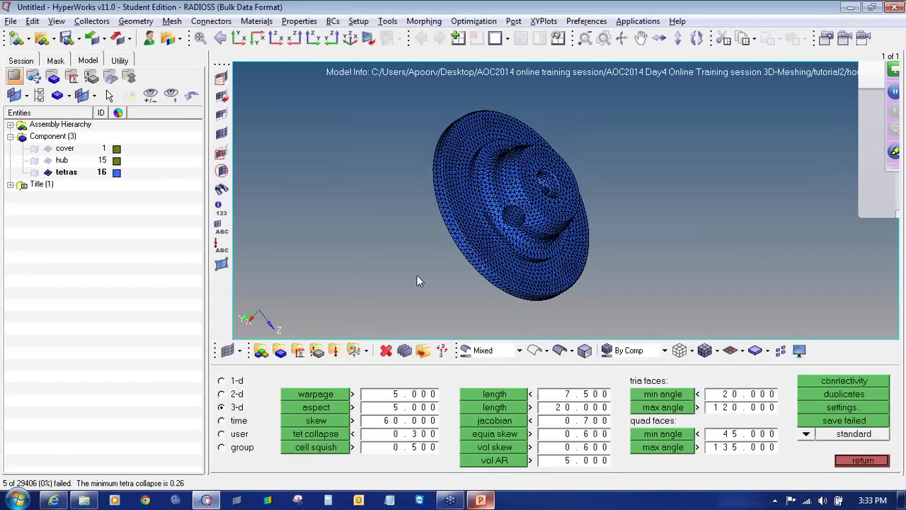
left_click(808, 422)
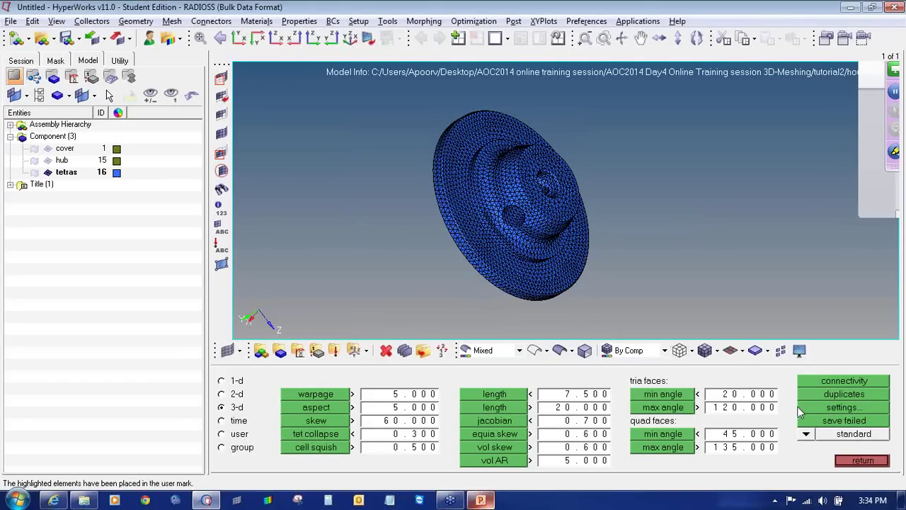
Retrieve the saved failed elements, reverse the selection and mask the rest so only the failed tetras stay displayed
key("F5")
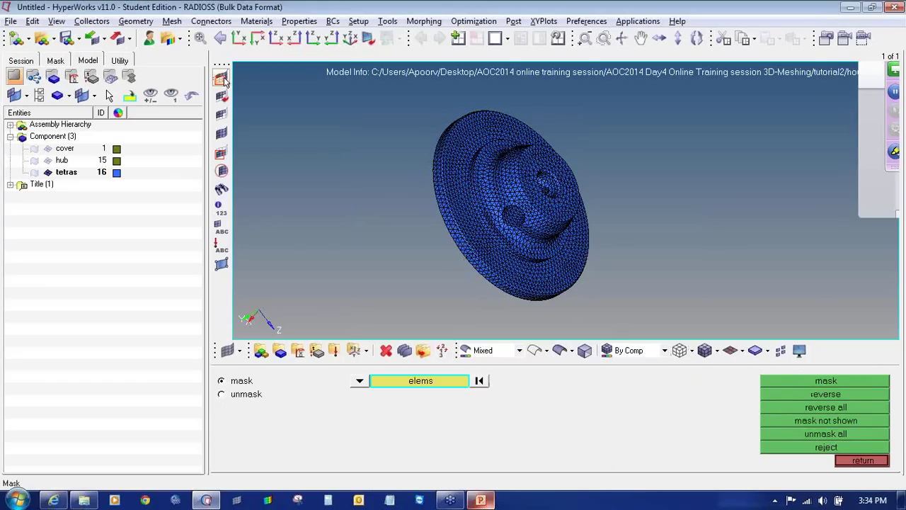
left_click(389, 382)
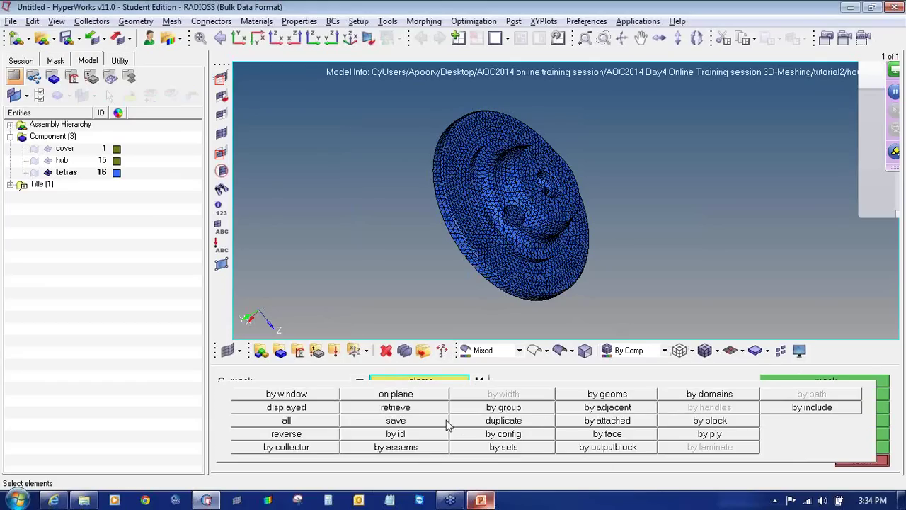
left_click(401, 410)
left_click(407, 383)
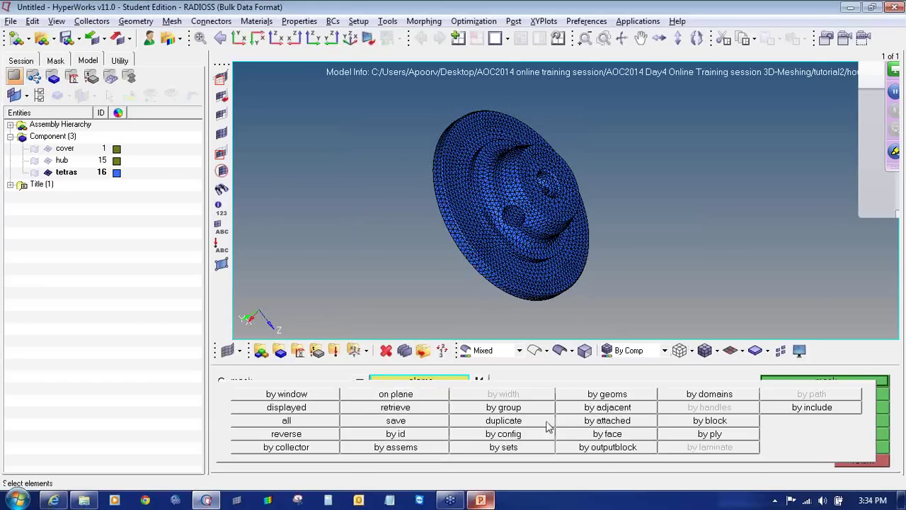
left_click(322, 435)
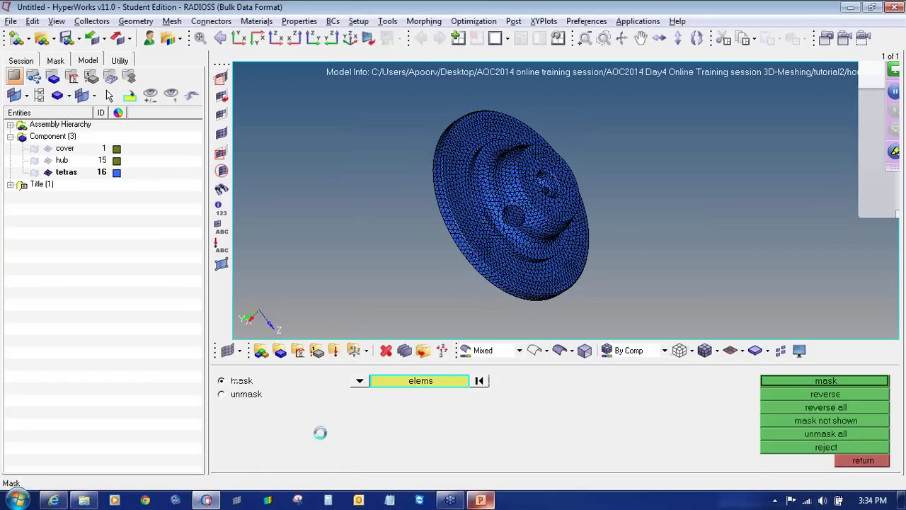
left_click(773, 381)
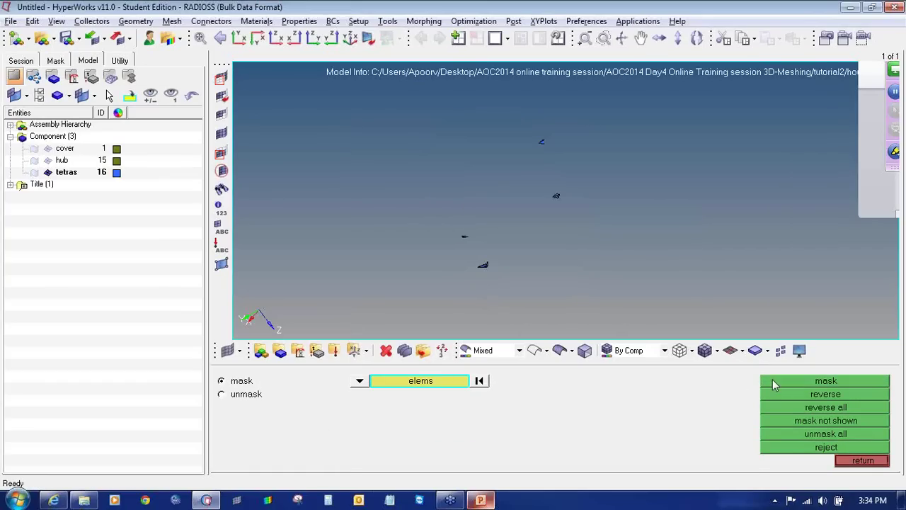
Add temporary nodes at all nodes of the displayed failed tetras
key("shift+F2")
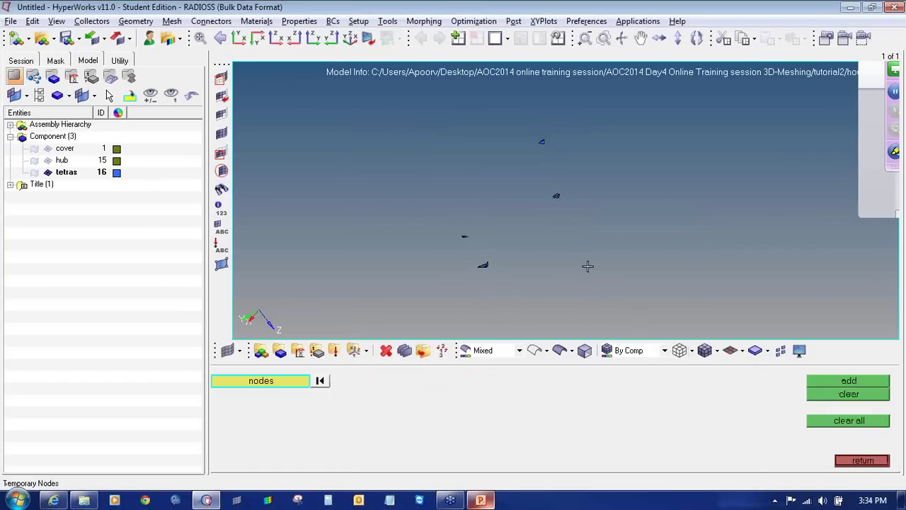
left_click_drag(621, 303, 415, 107, "shift")
left_click(847, 381)
left_click(849, 384)
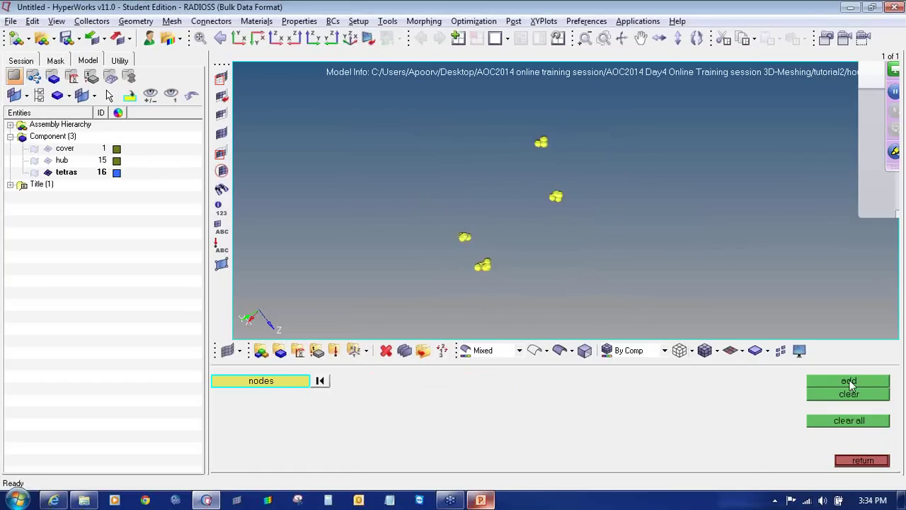
left_click(848, 461)
Run the 3-D tet collapse check and inspect the quality values of the upper tetra in the connected failed pair
right_click_drag(500, 247, 548, 249, "ctrl")
left_click_drag(548, 248, 629, 243, "ctrl")
right_click_drag(616, 242, 564, 245, "ctrl")
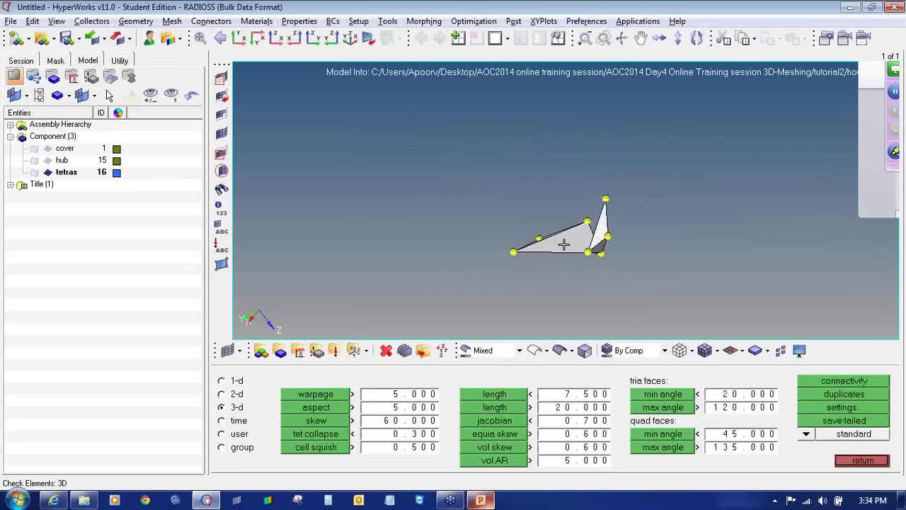
scroll(565, 245, "up", 5, "ctrl")
left_click_drag(597, 253, 574, 241, "ctrl")
scroll(640, 262, "down", 3)
right_click_drag(574, 241, 637, 286, "ctrl")
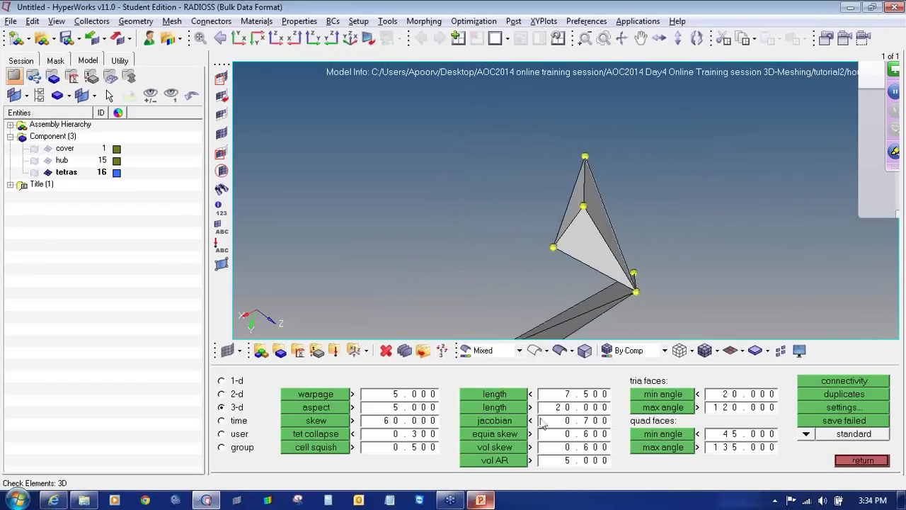
left_click(296, 434)
left_click(582, 234)
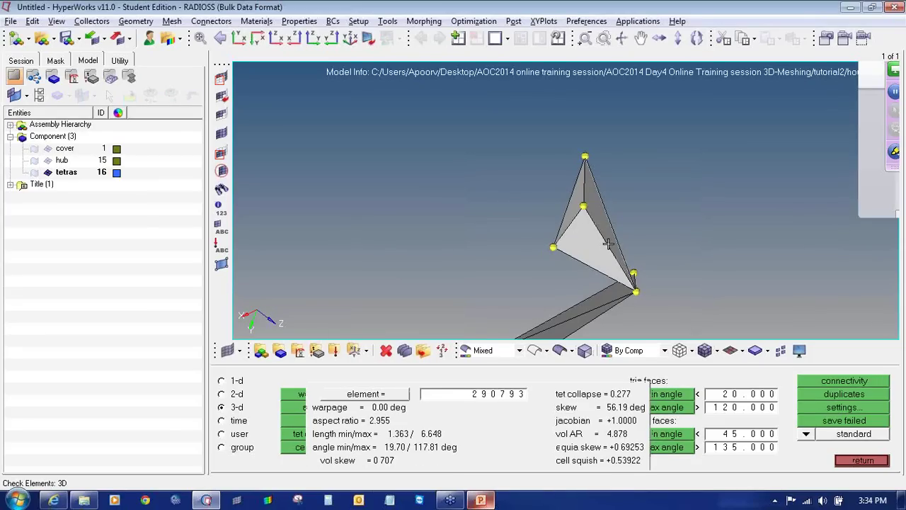
left_click(864, 461)
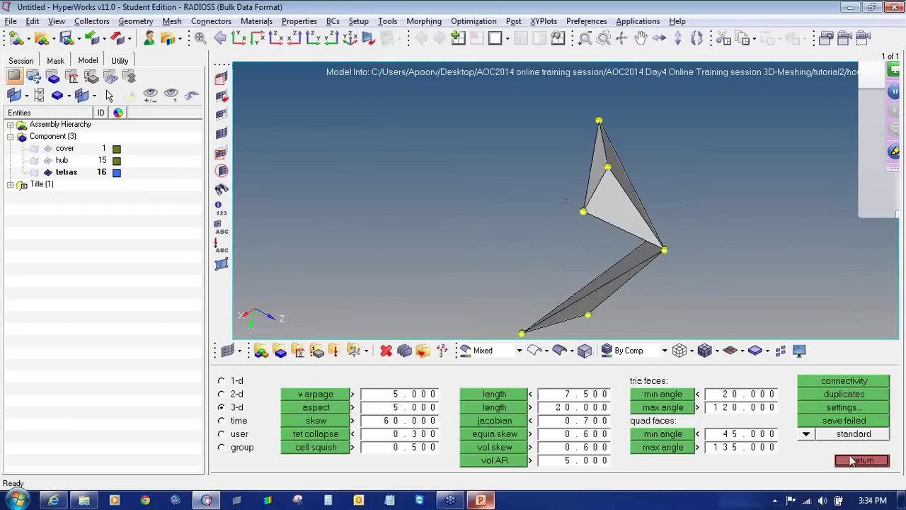
left_click(862, 460)
Translate the inspected tetra's apex node by 0.1 twice in the positive direction normal to the plane through its other three nodes
left_click_drag(474, 188, 460, 180, "ctrl")
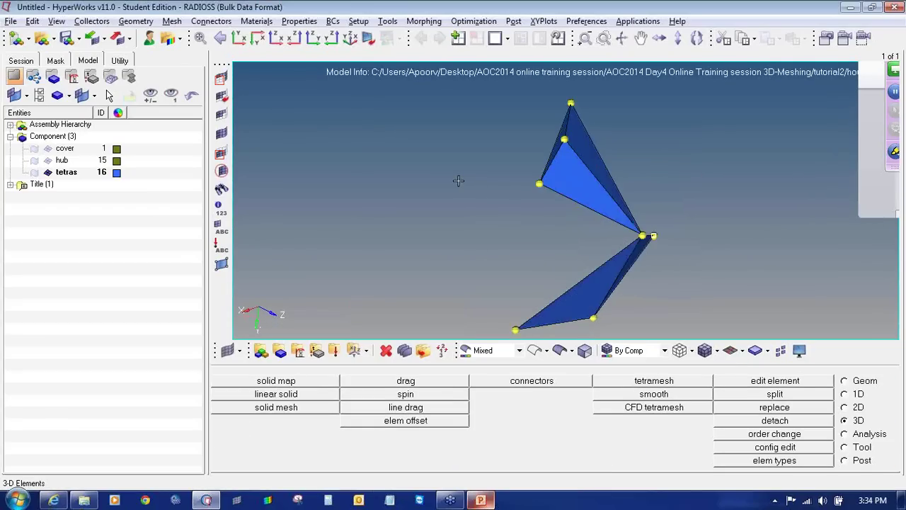
right_click_drag(460, 180, 427, 222, "ctrl")
scroll(427, 222, "down", 2)
left_click_drag(621, 314, 570, 220, "ctrl")
right_click_drag(448, 222, 595, 264, "ctrl")
scroll(487, 192, "up", 3, "ctrl")
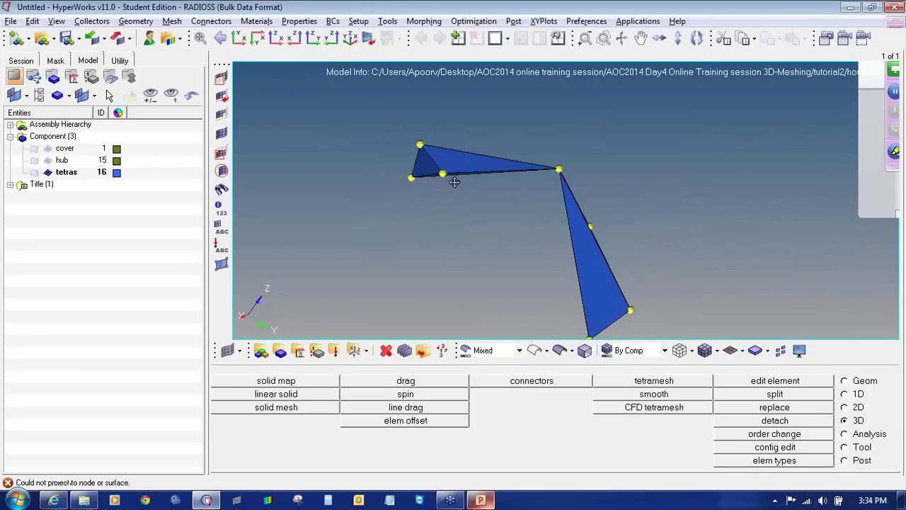
left_click_drag(453, 178, 488, 264, "ctrl")
scroll(505, 265, "up", 1)
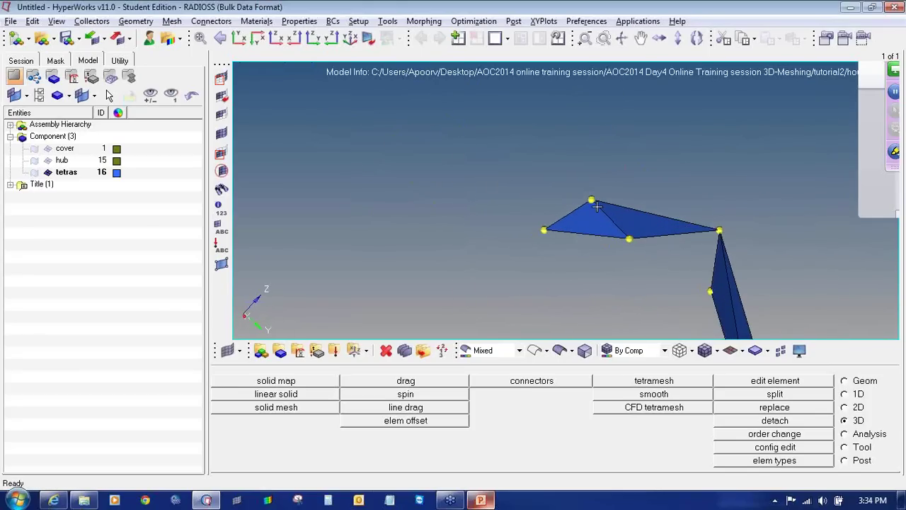
key("shift+F4")
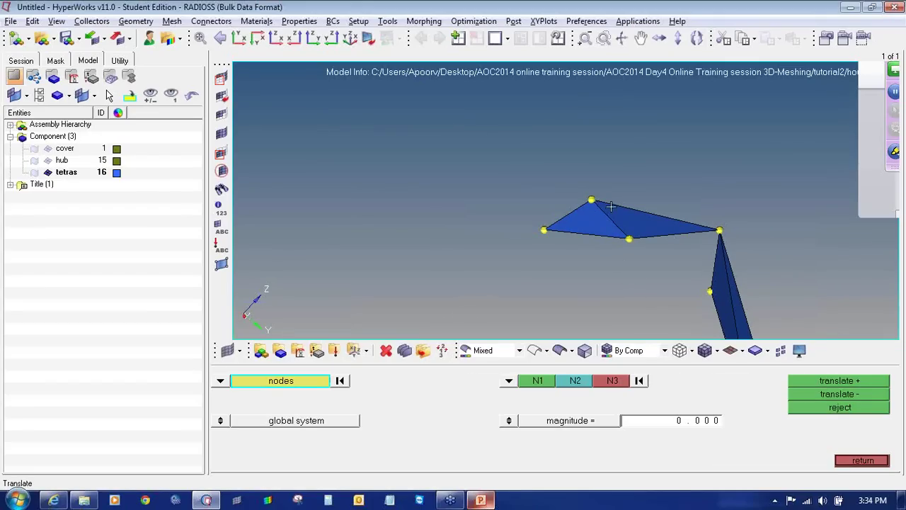
left_click(589, 199)
middle_click(524, 248)
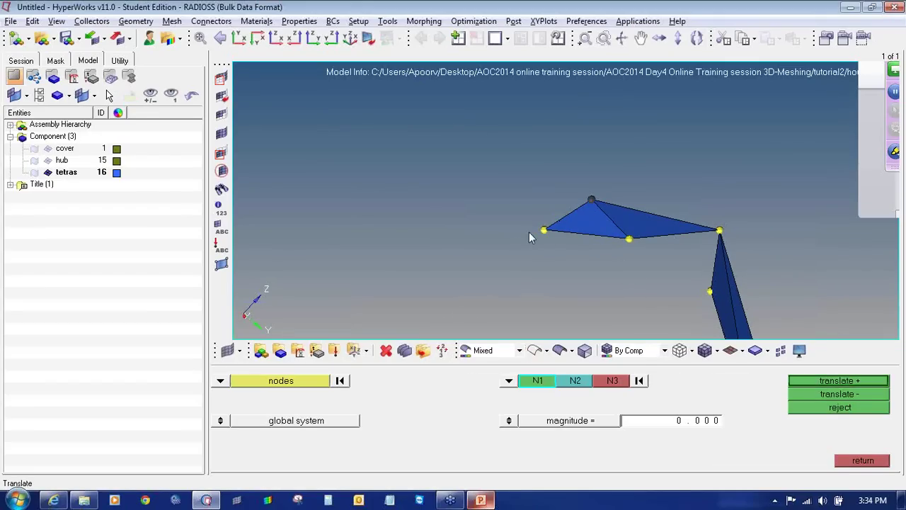
left_click(629, 239)
left_click(629, 239)
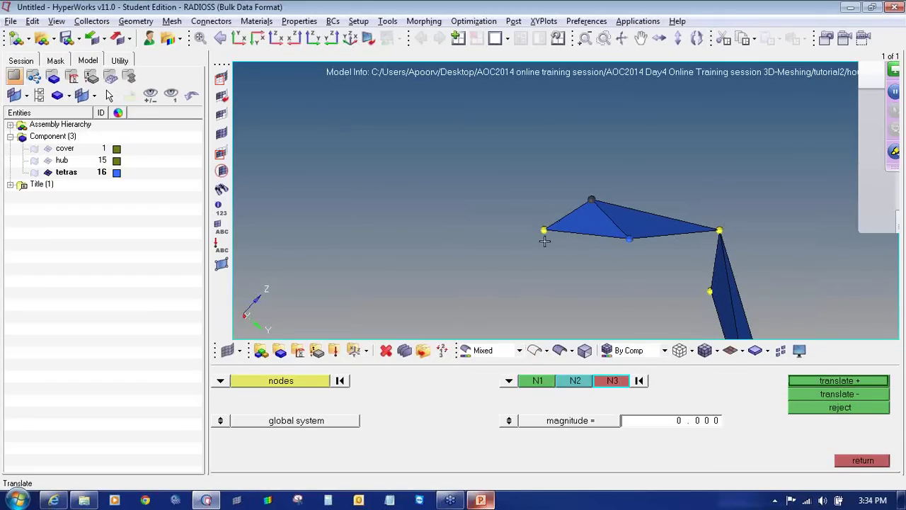
left_click(638, 381)
left_click(543, 231)
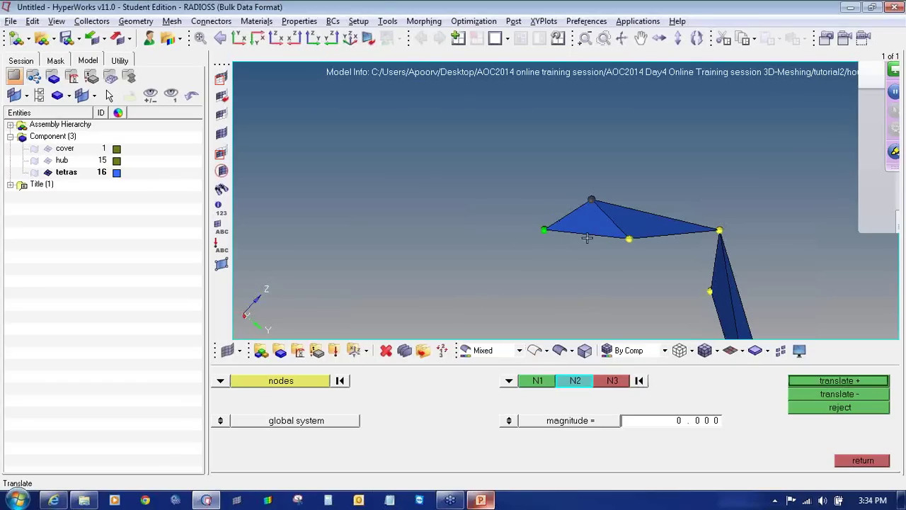
left_click(629, 239)
left_click(719, 231)
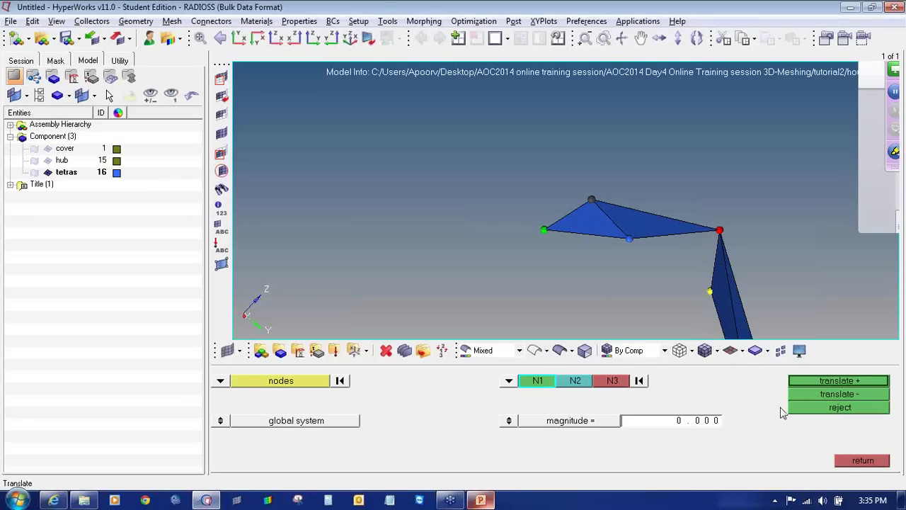
left_click(687, 422)
type("0.1")
left_click(819, 382)
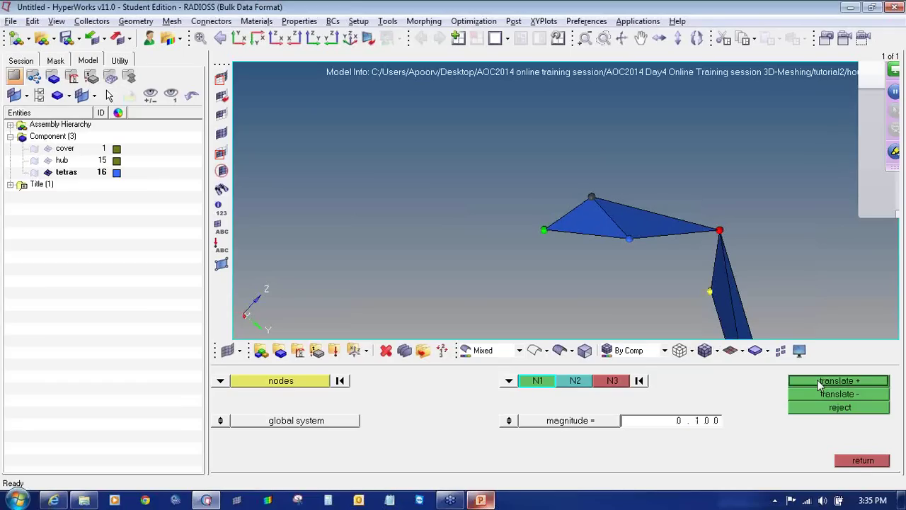
left_click(820, 382)
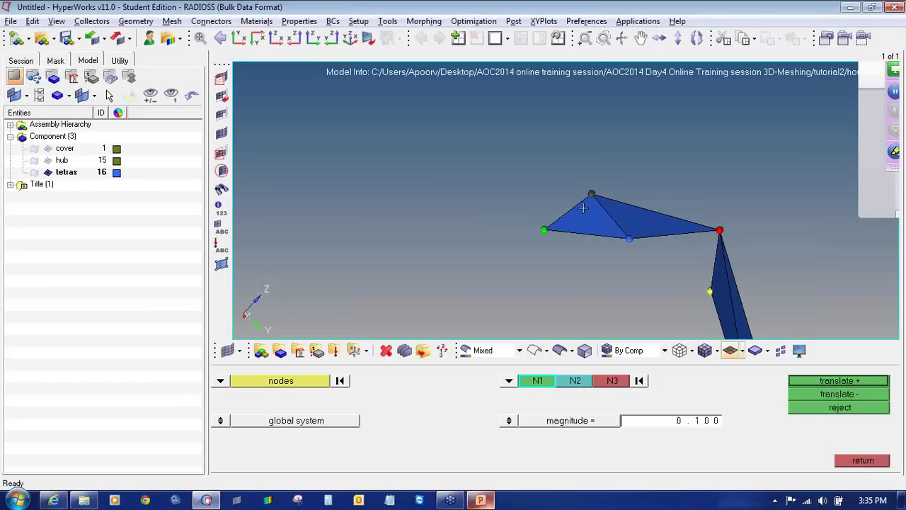
left_click(819, 381)
left_click(852, 461)
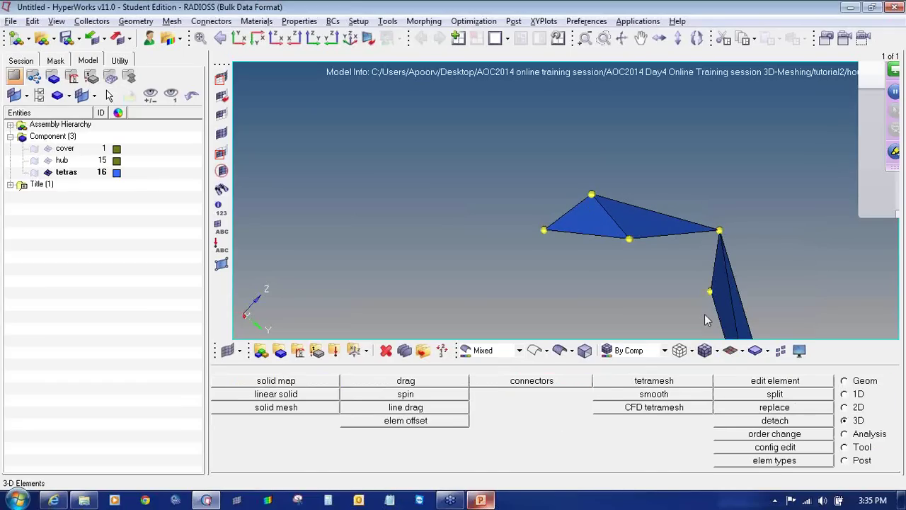
Recheck the quality values of the tetra whose apex node was translated
key("F10")
left_click(617, 217)
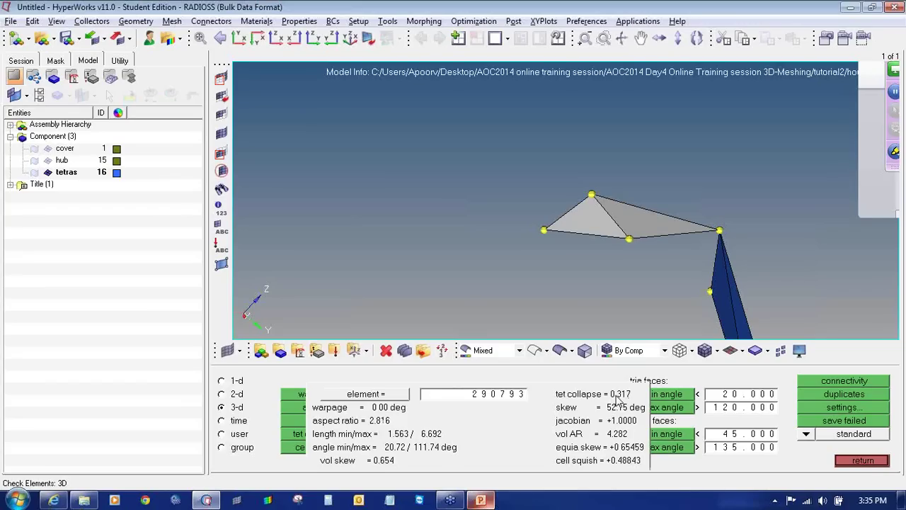
left_click(867, 462)
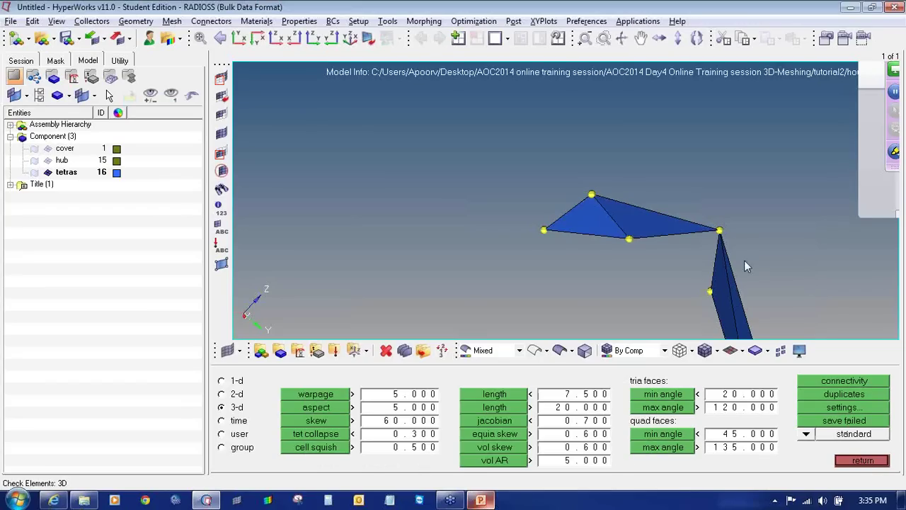
Set the distance between two nodes of the adjoining failed tetra to 6, moving its middle node toward the outer one
right_click_drag(746, 266, 621, 181, "ctrl")
left_click_drag(621, 269, 720, 297, "ctrl")
key("F4")
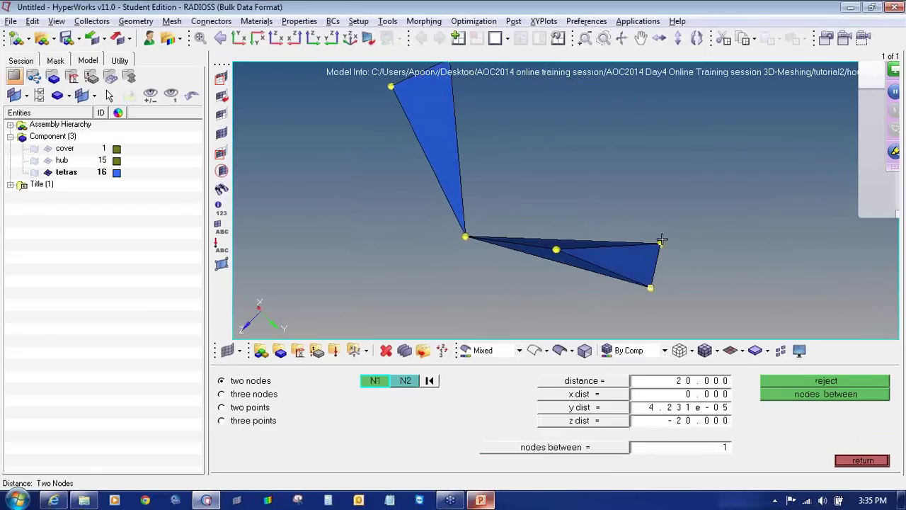
left_click(661, 243)
left_click(556, 250)
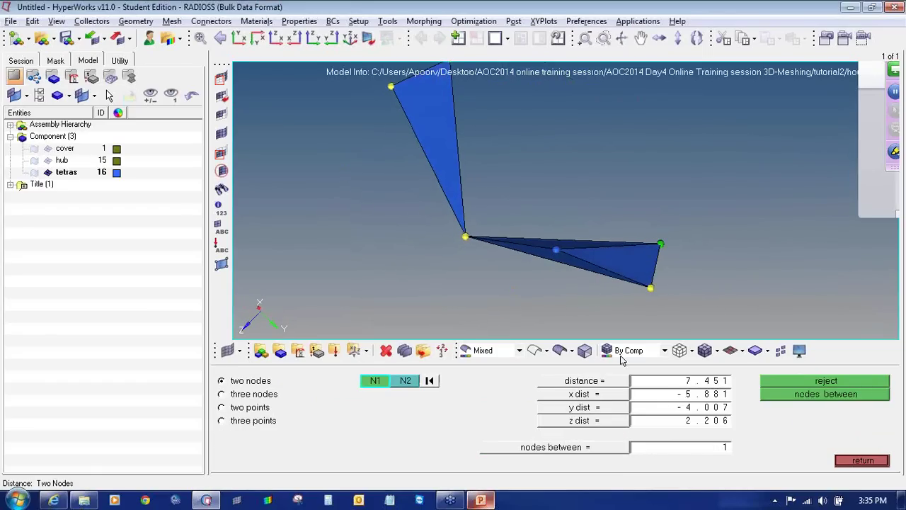
double_click(672, 385)
type("6")
key("Return")
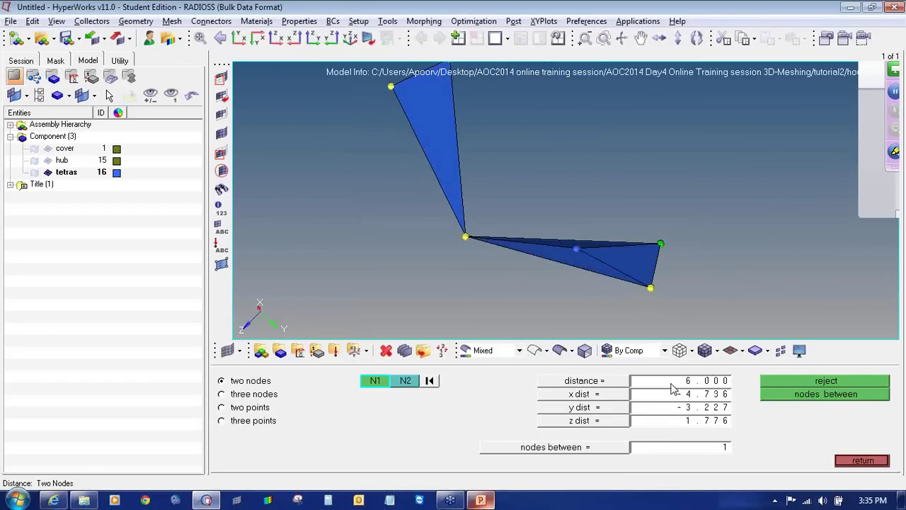
Check the adjoining tetra's tet collapse and other quality values
left_click_drag(560, 286, 585, 297, "ctrl")
key("F10")
left_click(584, 248)
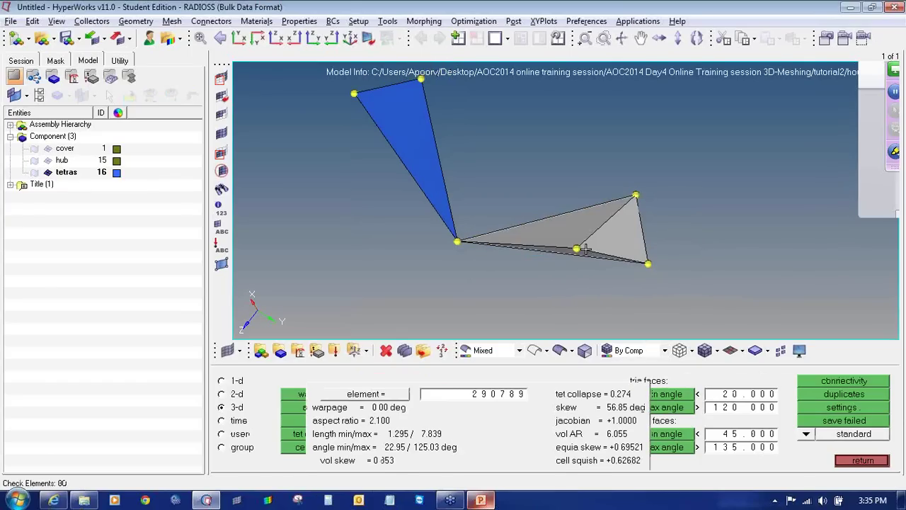
left_click(858, 461)
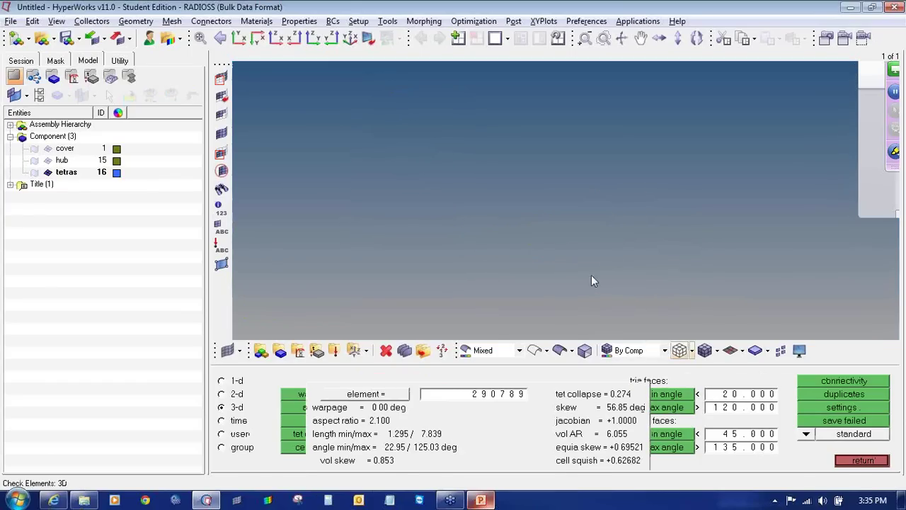
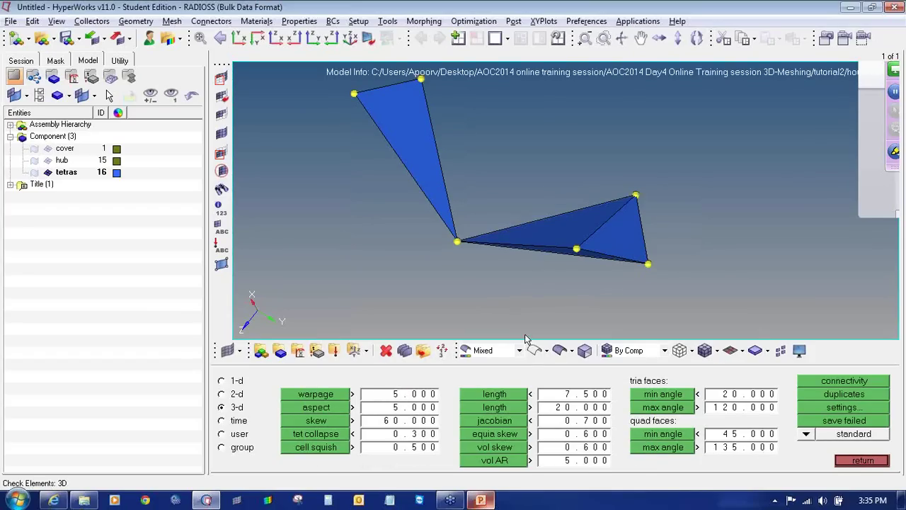
Translate the adjoining tetra's middle node in positive increments of 0.1, normal to the plane through its other three nodes
key("shift+F4")
left_click(577, 250)
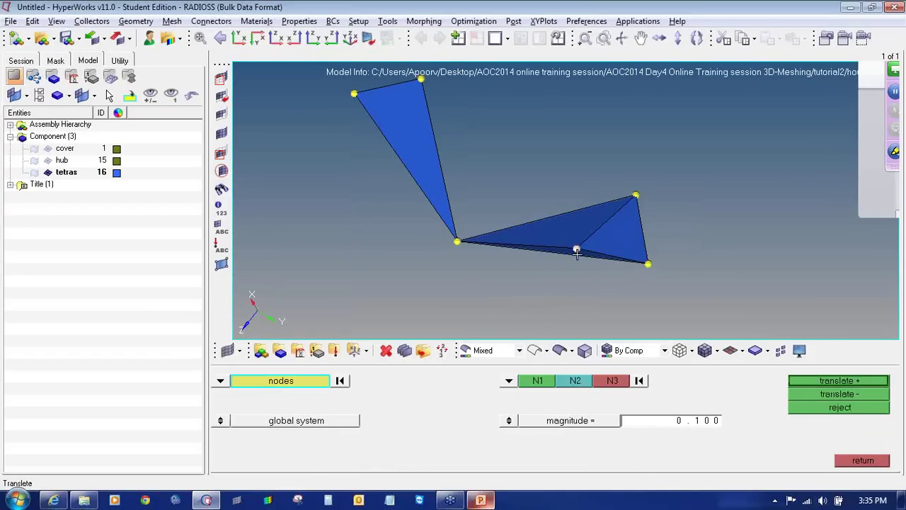
left_click(545, 380)
left_click(457, 241)
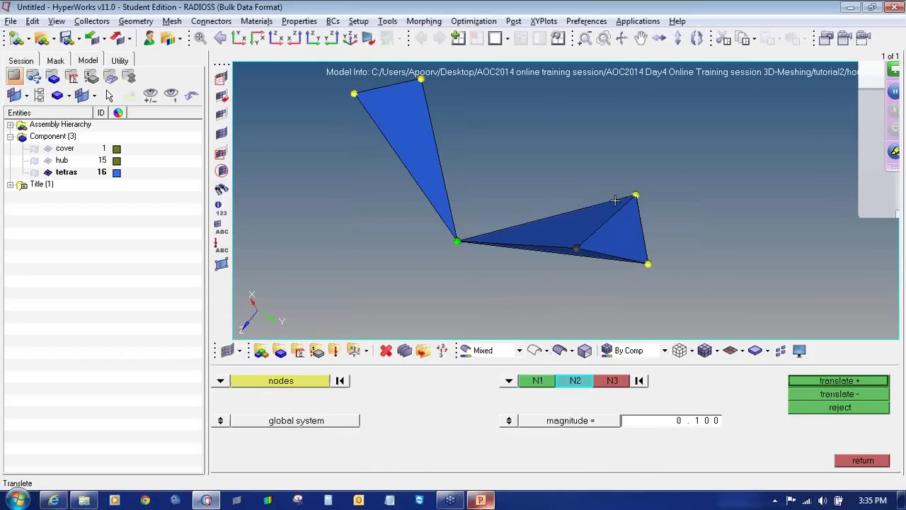
left_click(636, 195)
left_click(649, 263)
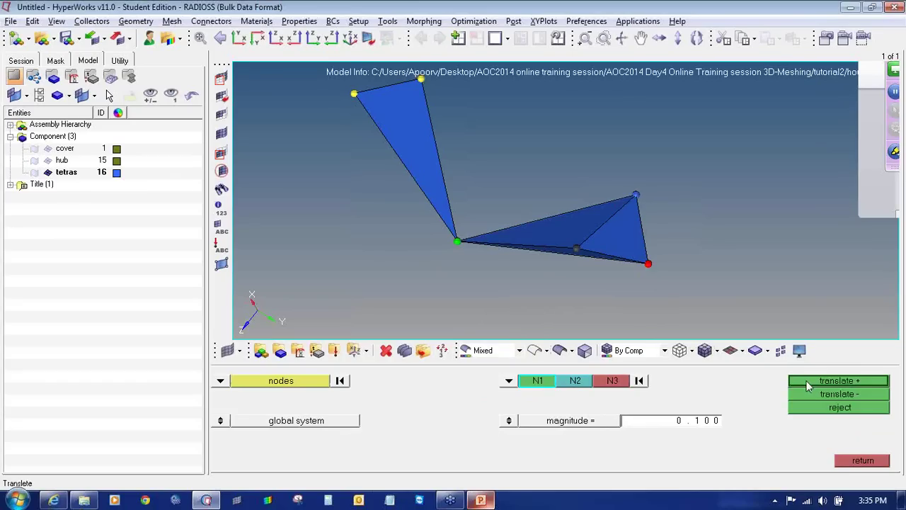
left_click(808, 384)
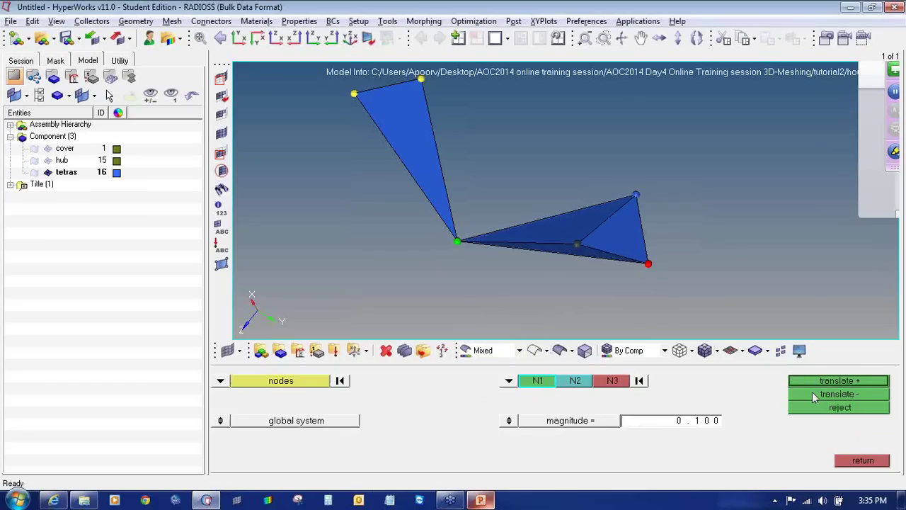
left_click(812, 393)
left_click(863, 460)
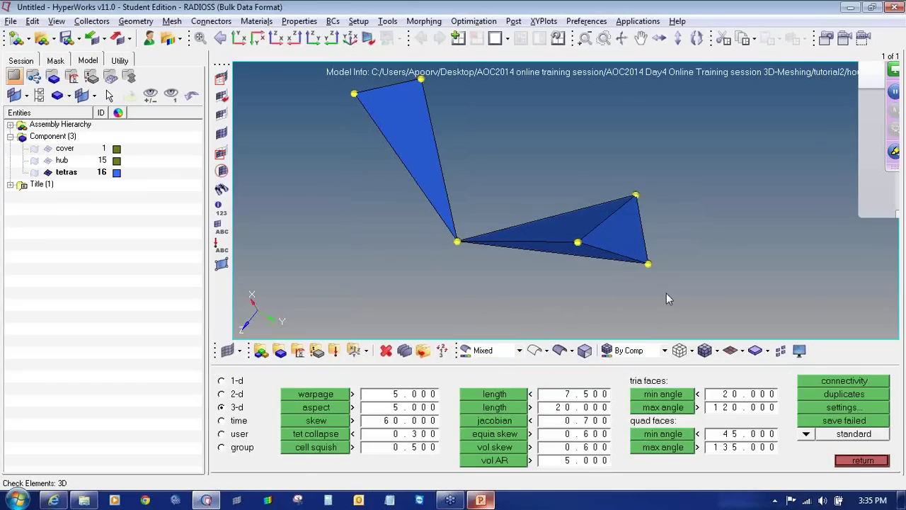
Recheck the adjoining tetra's tet collapse and other quality values after moving its middle node
left_click(612, 240)
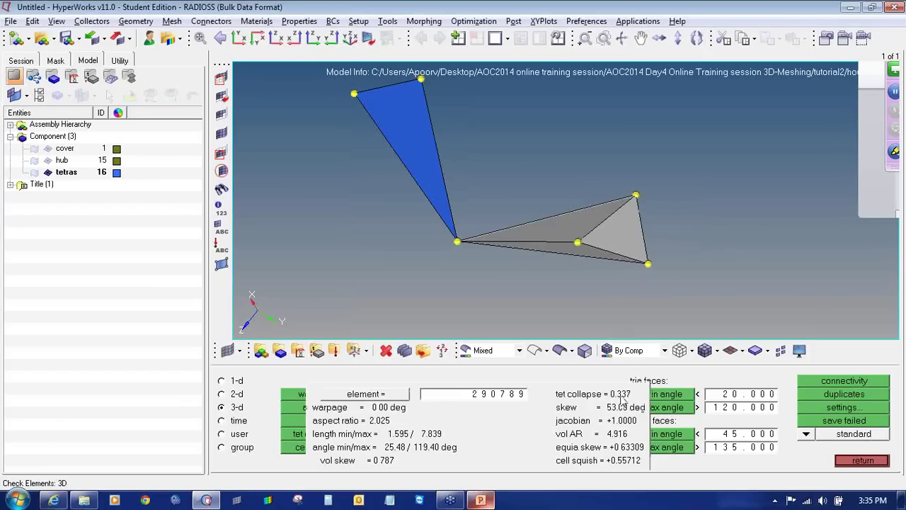
left_click(860, 461)
scroll(597, 228, "down", 2)
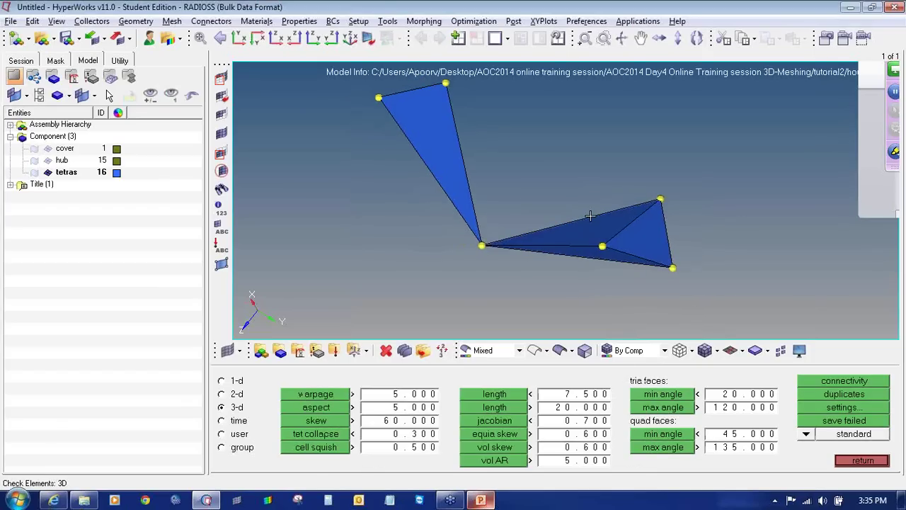
Mask the two repaired adjoining tetras and clear their temporary nodes
key("F5")
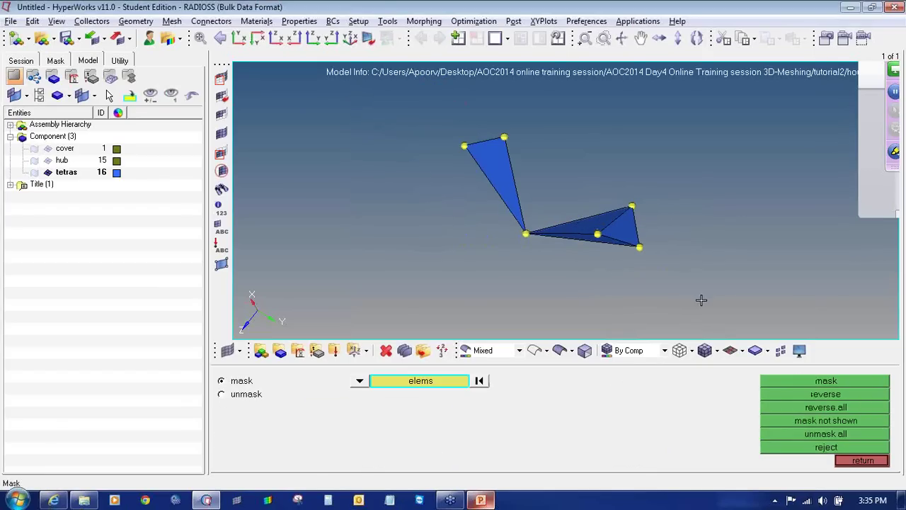
left_click_drag(610, 280, 386, 113, "shift")
middle_click(667, 267)
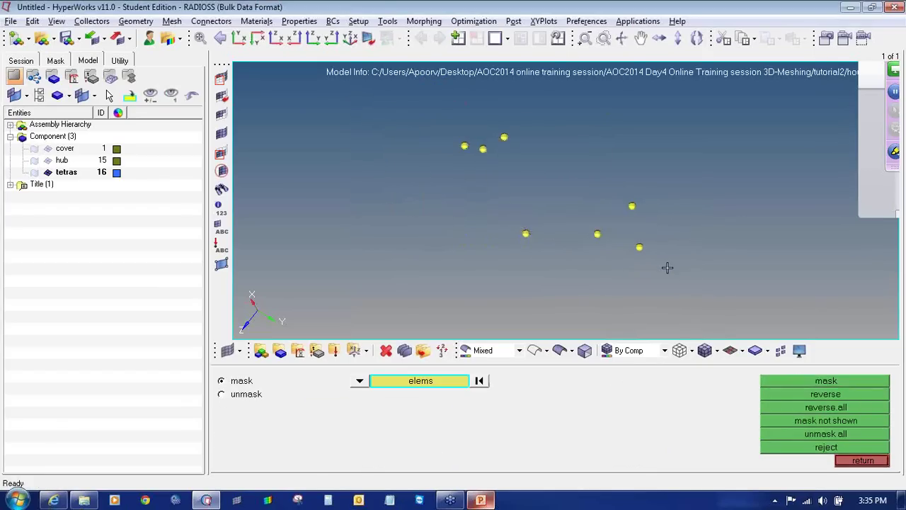
key("shift+F2")
left_click_drag(657, 275, 375, 83, "shift")
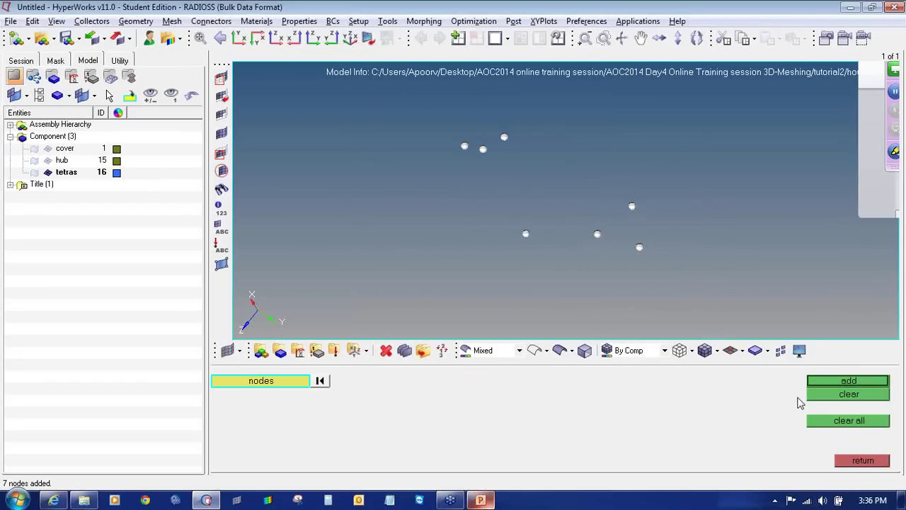
left_click(852, 397)
Zoom in on the next failed tetra and check its tet collapse and other quality values
middle_click(588, 212, "ctrl")
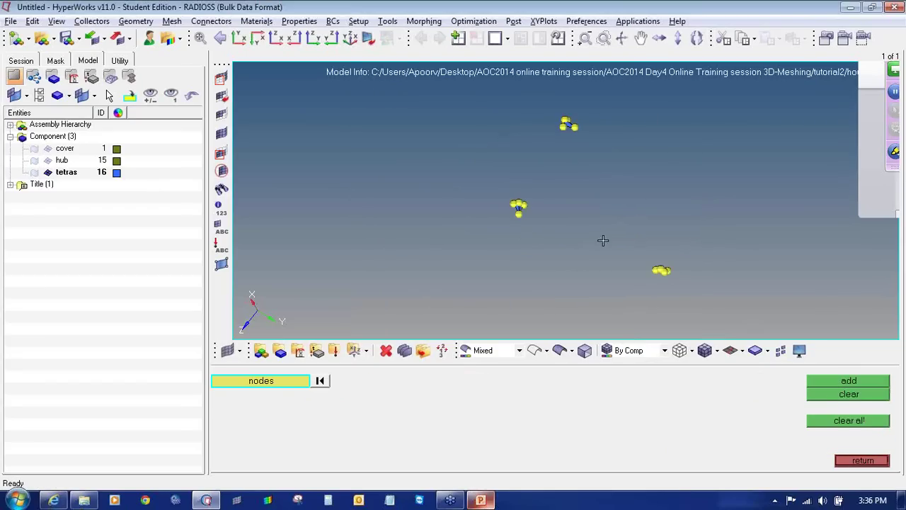
right_click_drag(669, 307, 630, 266, "ctrl")
left_click_drag(630, 266, 644, 229, "ctrl")
left_click_drag(708, 233, 505, 253, "ctrl")
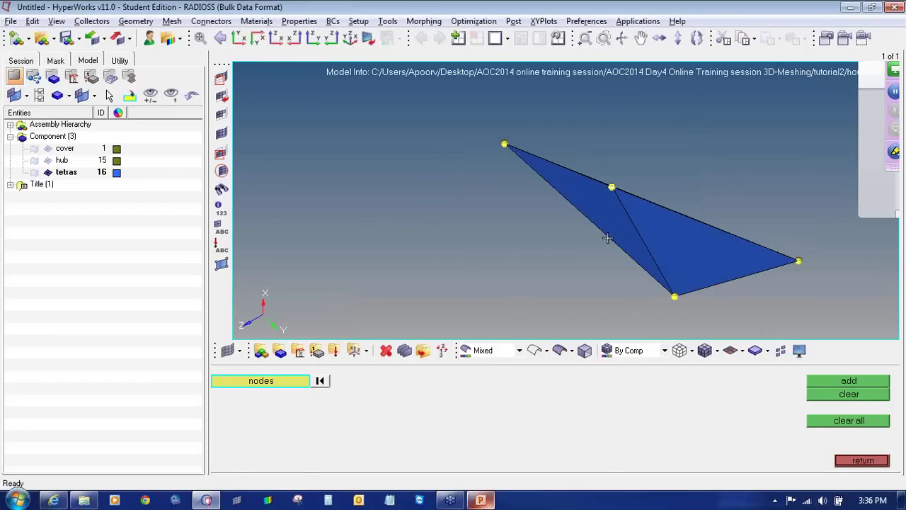
key("F10")
left_click(647, 224)
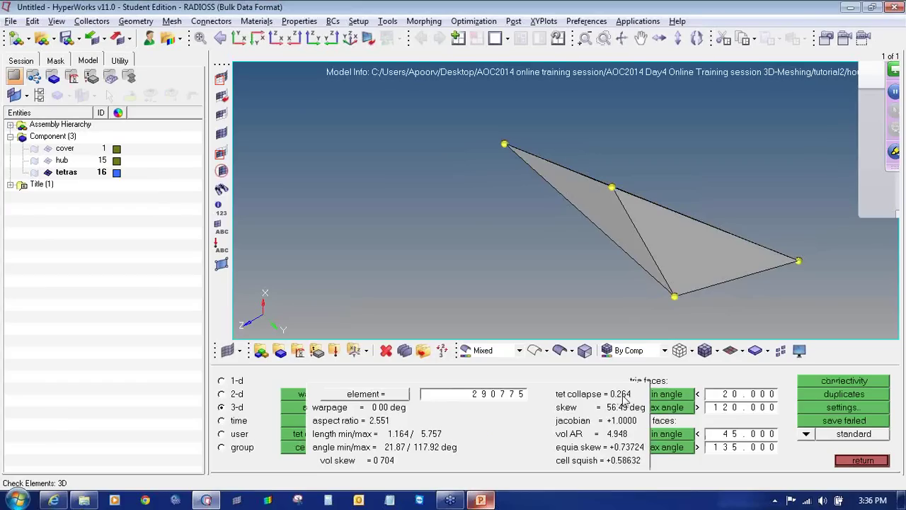
left_click(852, 460)
Translate this tetra's middle node by positive 0.1, normal to the plane through its other three nodes
left_click_drag(559, 212, 623, 245, "ctrl")
key("shift+F4")
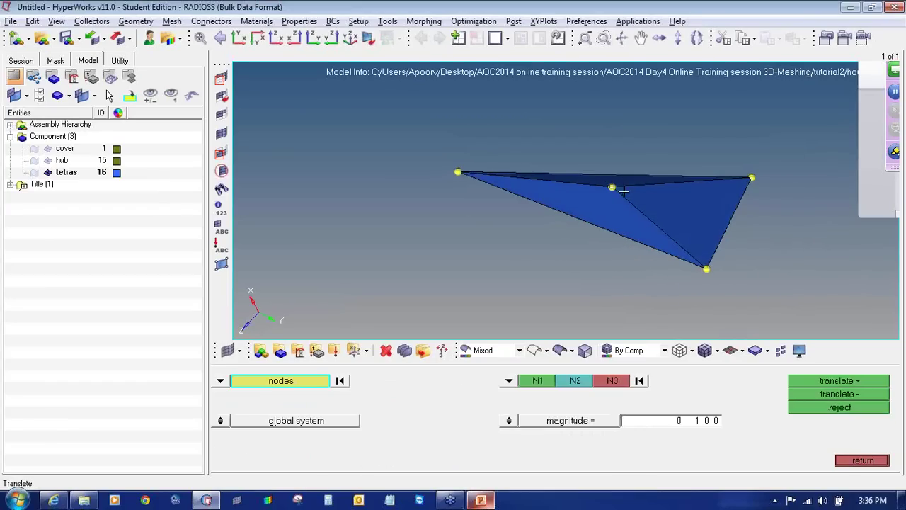
left_click(538, 380)
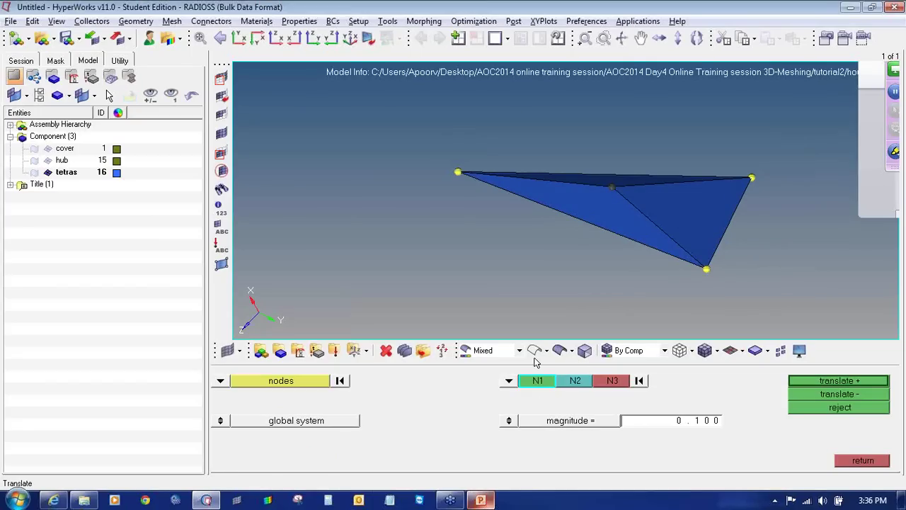
left_click(458, 172)
left_click(709, 268)
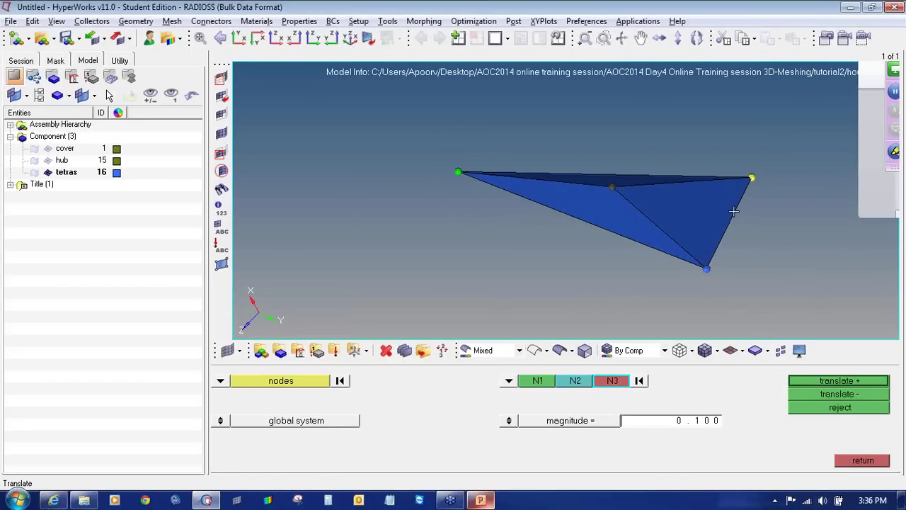
left_click(754, 177)
left_click(816, 382)
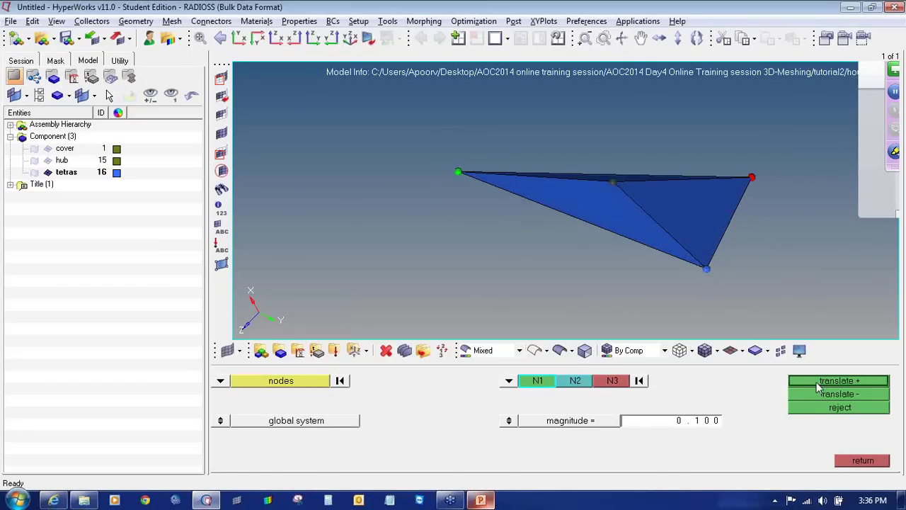
Recheck the quality values of the tetra whose middle node was translated, and inspect its shape
key("F10")
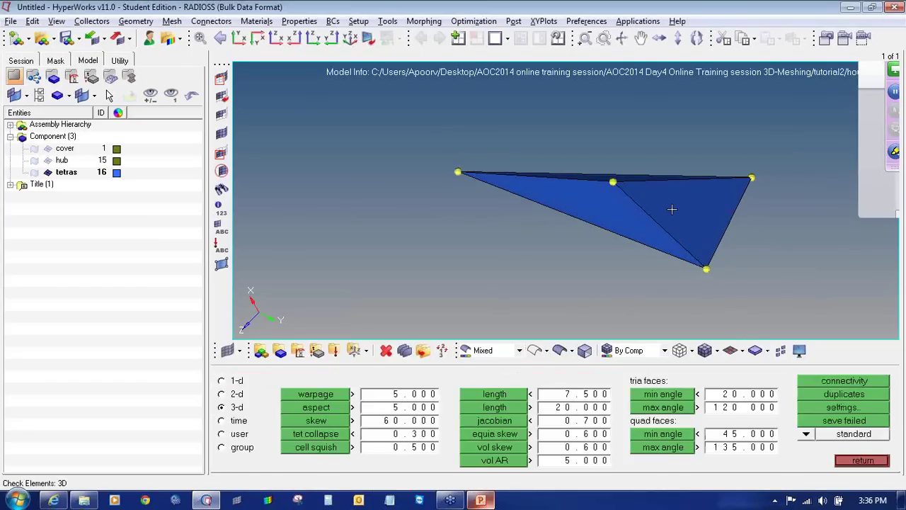
left_click(638, 194)
left_click_drag(707, 239, 584, 224, "ctrl")
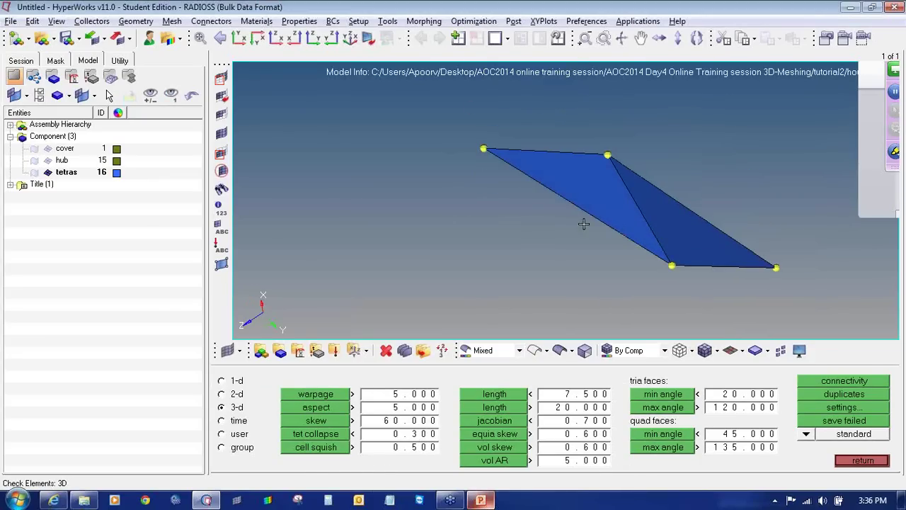
Set the distance from the tetra's far outer node to its middle node to 4.3 and recheck its quality values
key("F4")
left_click(483, 149)
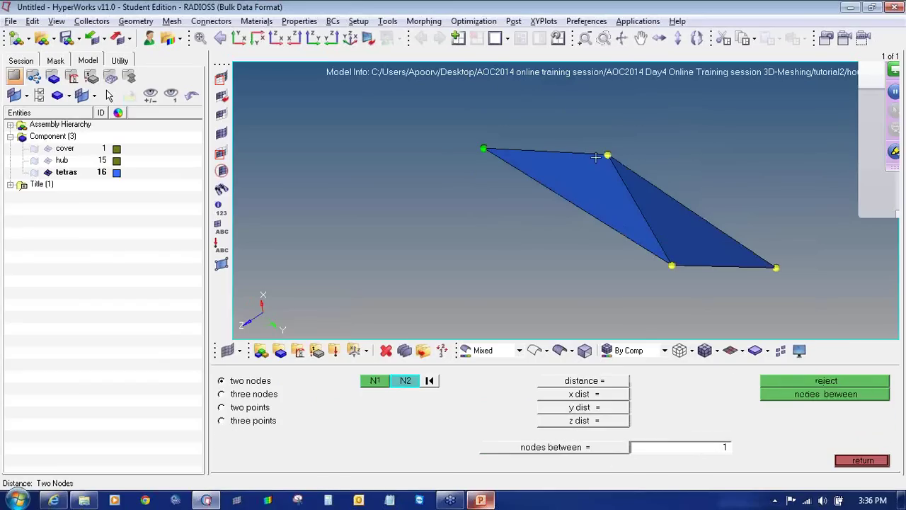
left_click(608, 155)
left_click(706, 383)
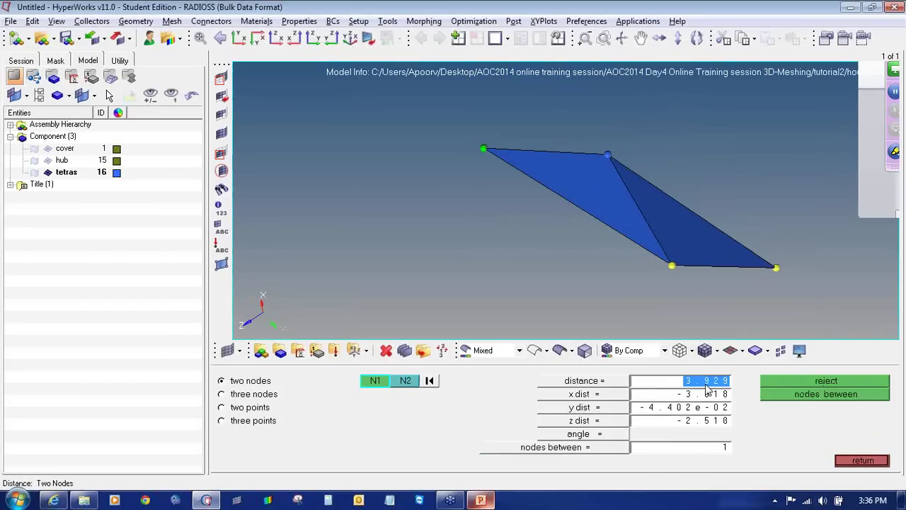
type("4")
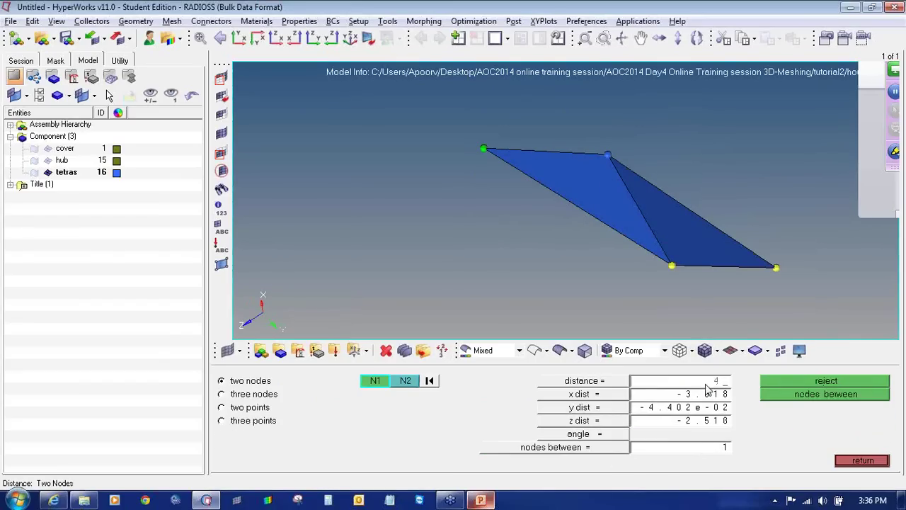
type(".3")
key("Return")
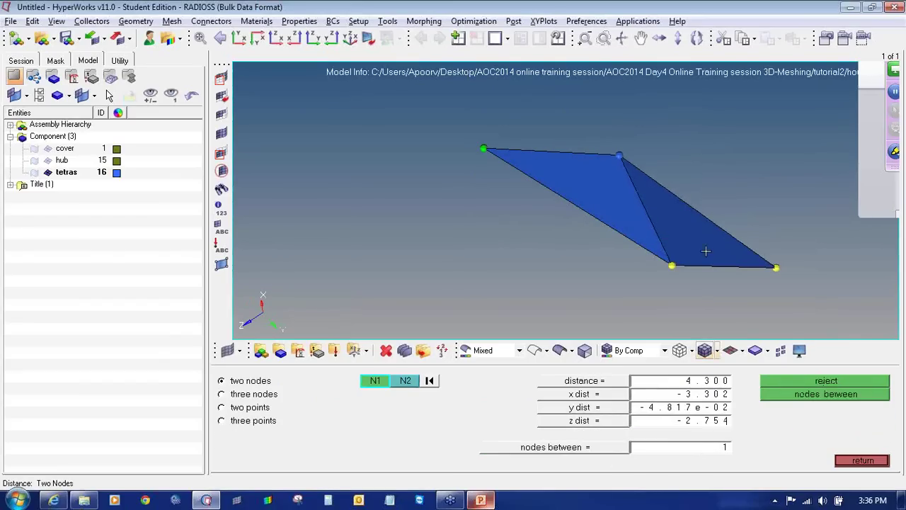
left_click_drag(637, 281, 637, 257, "ctrl")
key("F10")
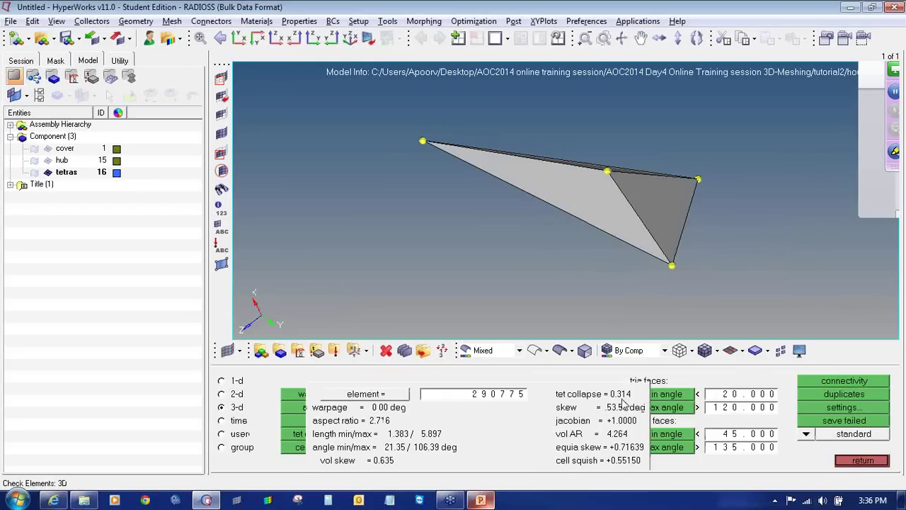
Mask this repaired tetra and clear its four temporary nodes
key("F5")
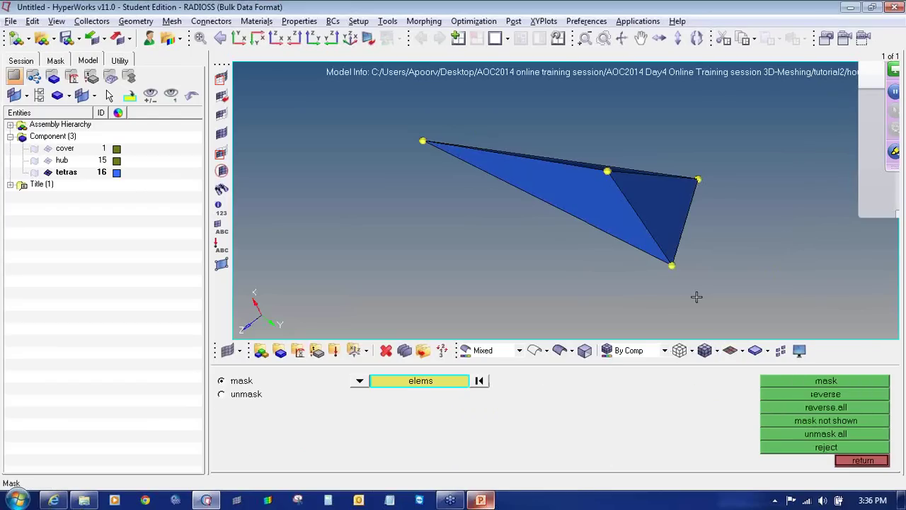
left_click(642, 223)
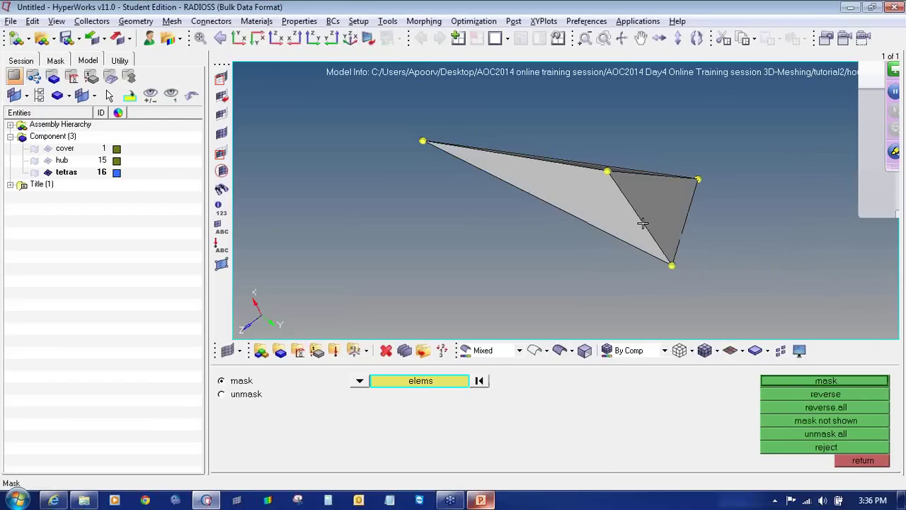
left_click(797, 380)
key("shift+F2")
left_click_drag(712, 293, 377, 102, "shift")
left_click(848, 393)
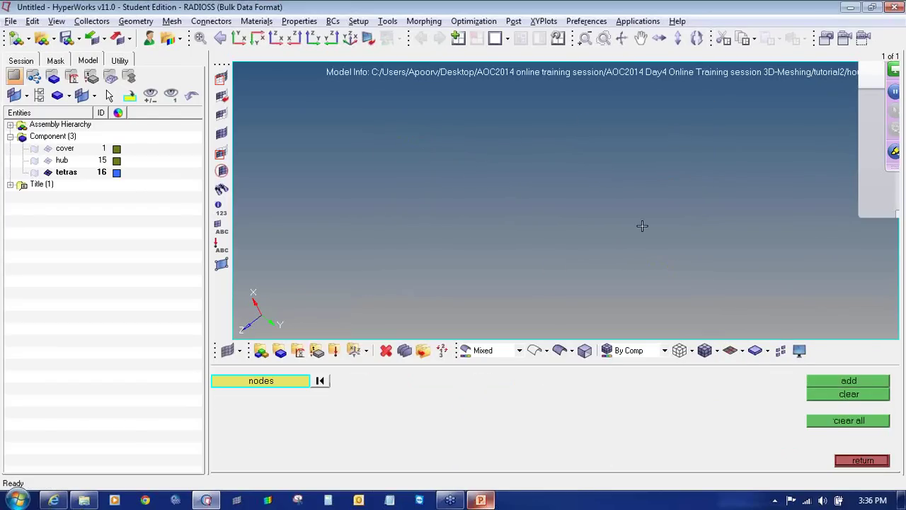
Translate the next failed tetra's middle node twice by positive 0.1, normal to the plane through its other three nodes
key("f")
right_click_drag(550, 277, 562, 243, "ctrl")
scroll(558, 244, "up", 6, "ctrl")
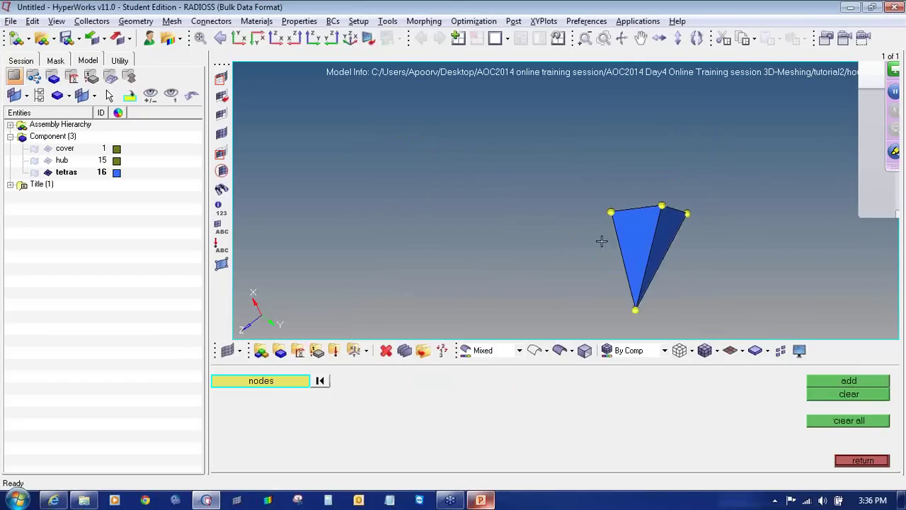
left_click_drag(601, 242, 650, 335, "ctrl")
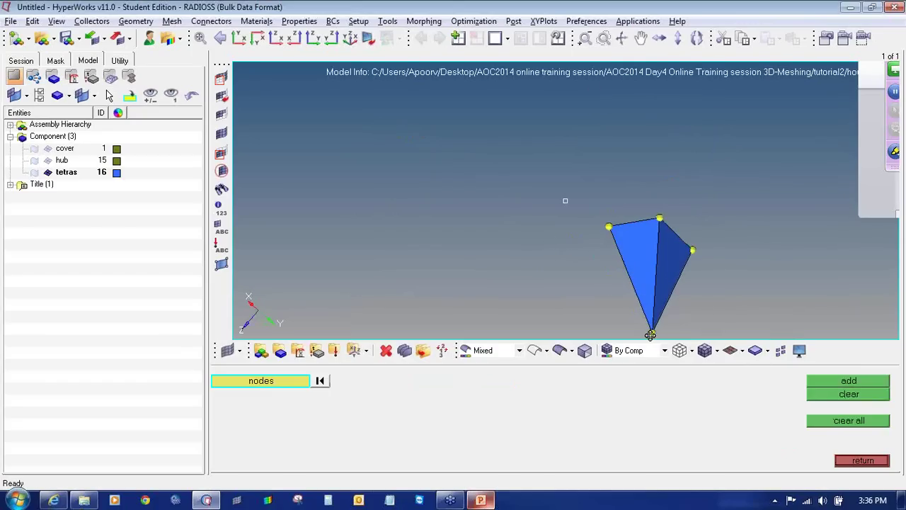
left_click_drag(684, 311, 704, 305, "ctrl")
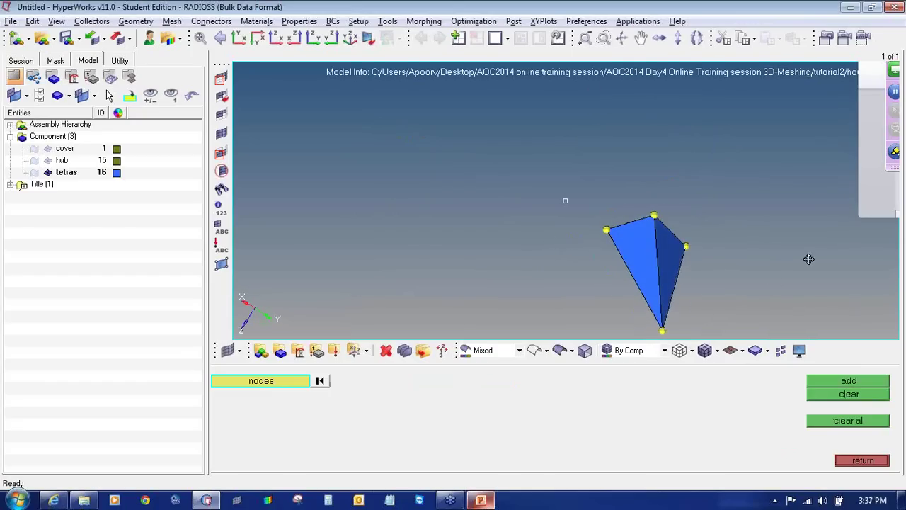
left_click_drag(826, 251, 716, 216, "ctrl")
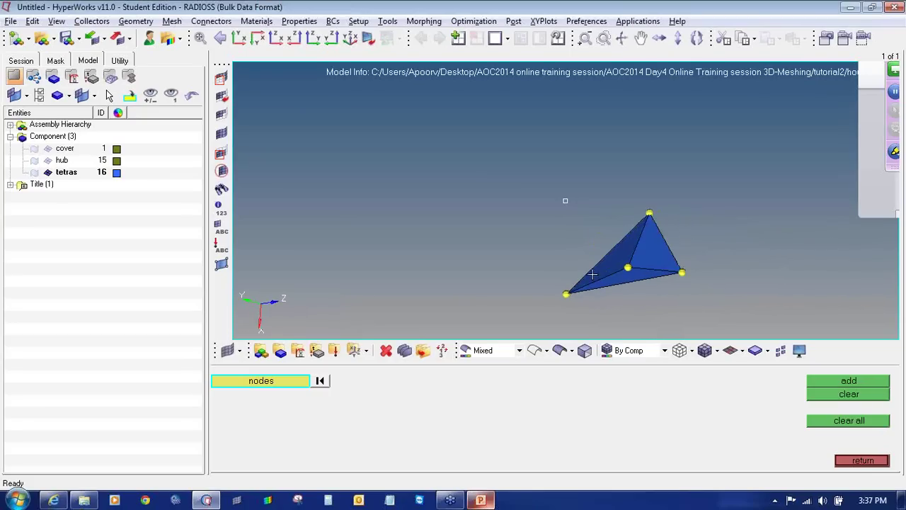
left_click_drag(600, 230, 624, 218, "ctrl")
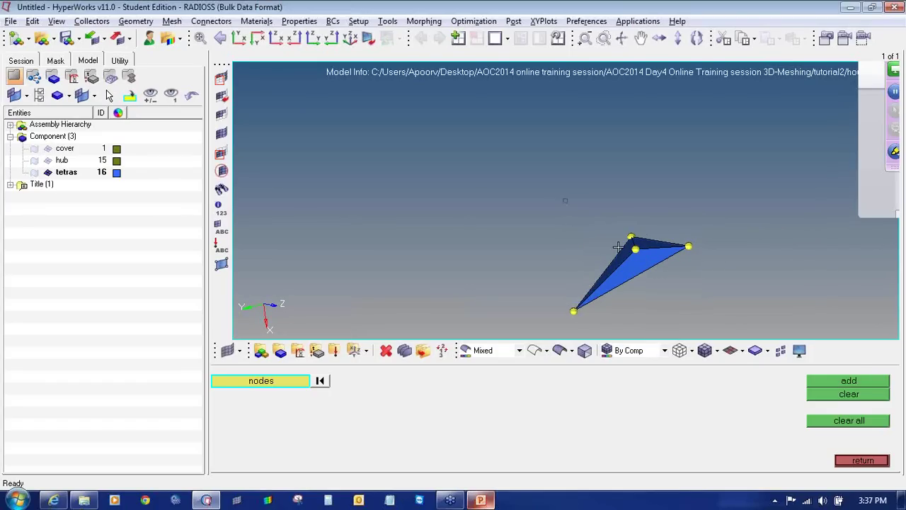
key("shift+F4")
left_click(635, 247)
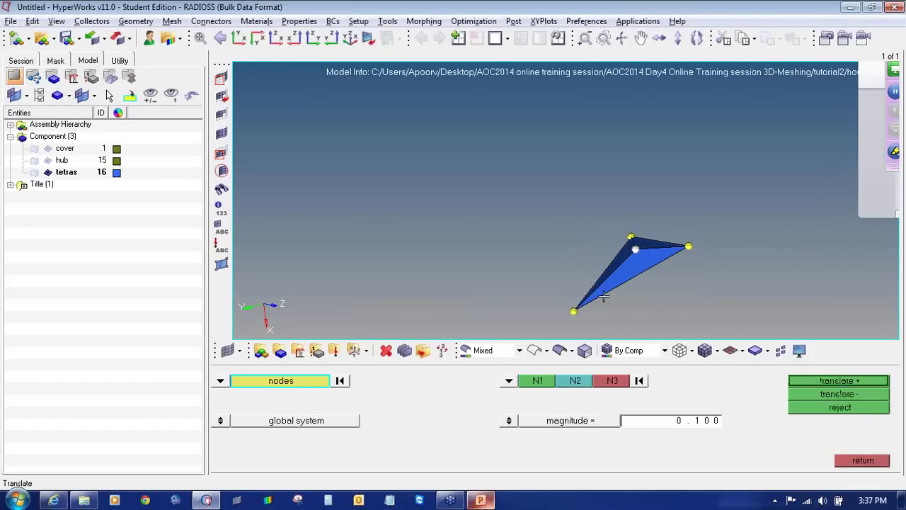
left_click(537, 381)
left_click(577, 307)
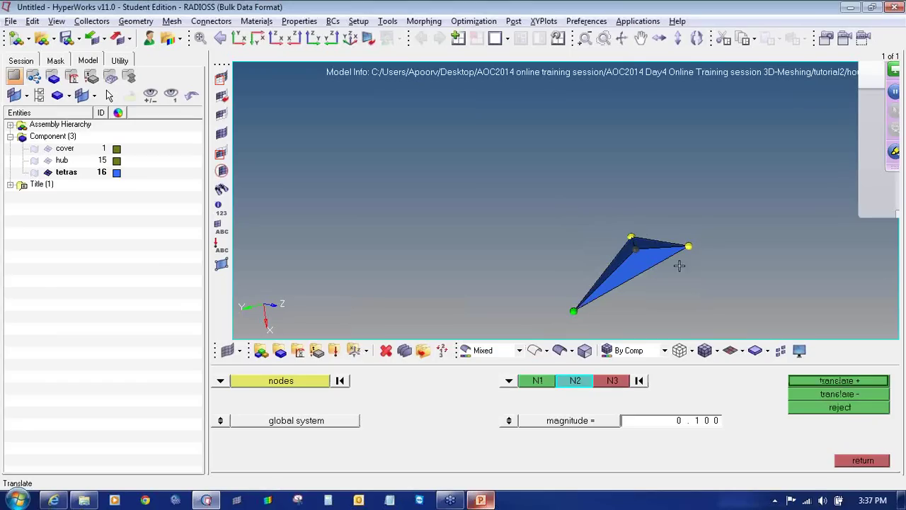
left_click(688, 246)
left_click(630, 232)
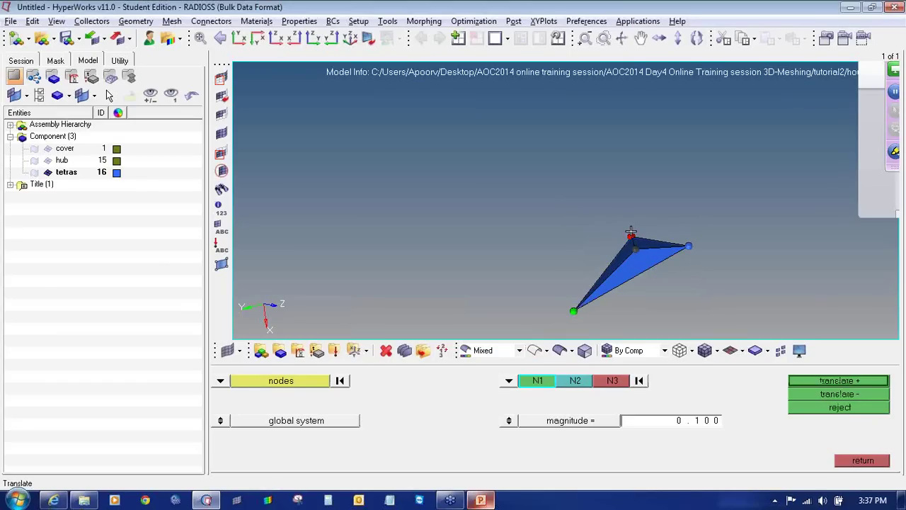
left_click(816, 381)
left_click(816, 380)
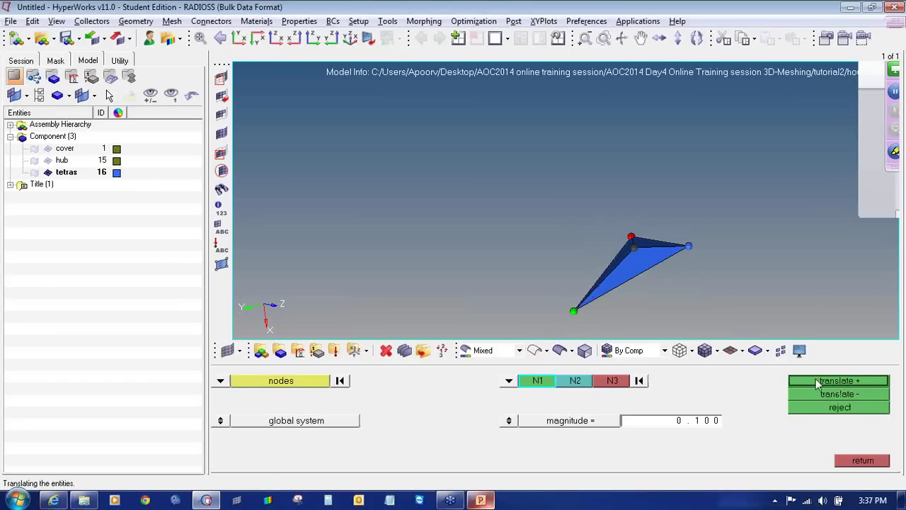
Check the tet collapse and other quality values of the tetra just adjusted
key("F10")
left_click(639, 261)
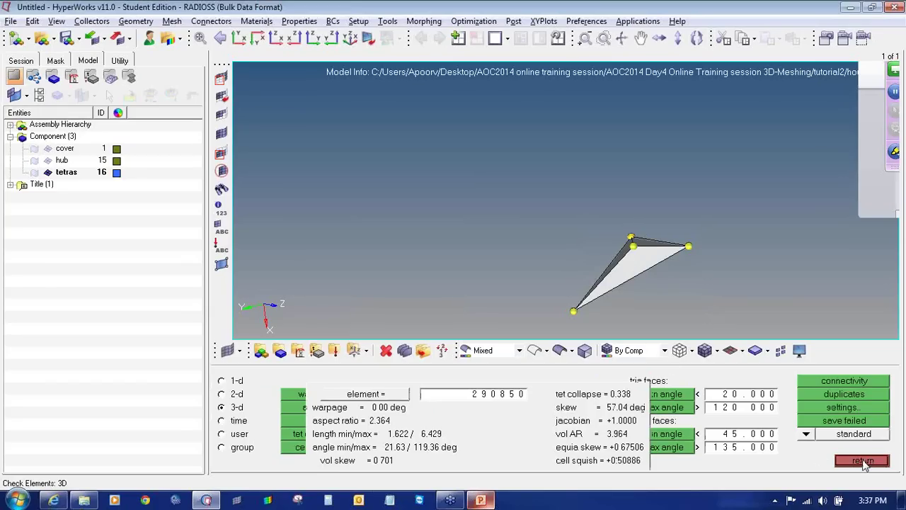
Mask the displayed tetra element and clear the temporary nodes at its corners
key("F5")
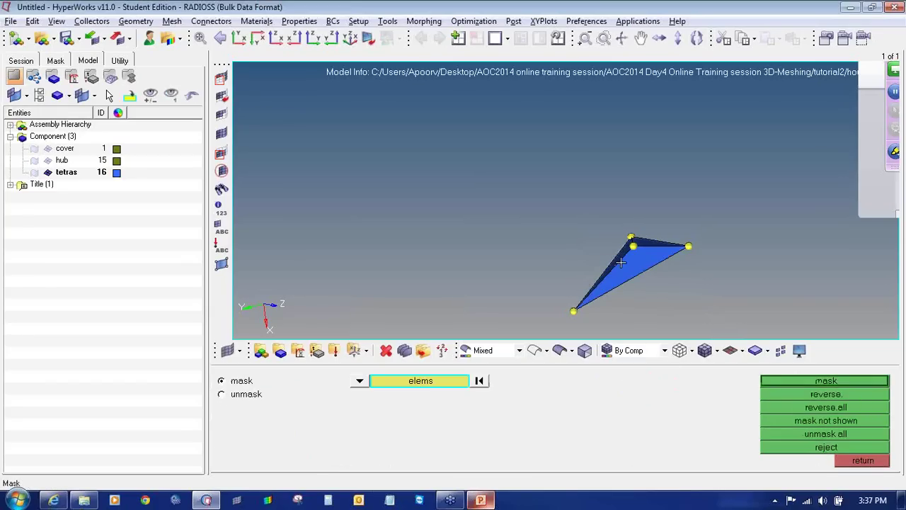
middle_click(621, 262)
key("shift+F2")
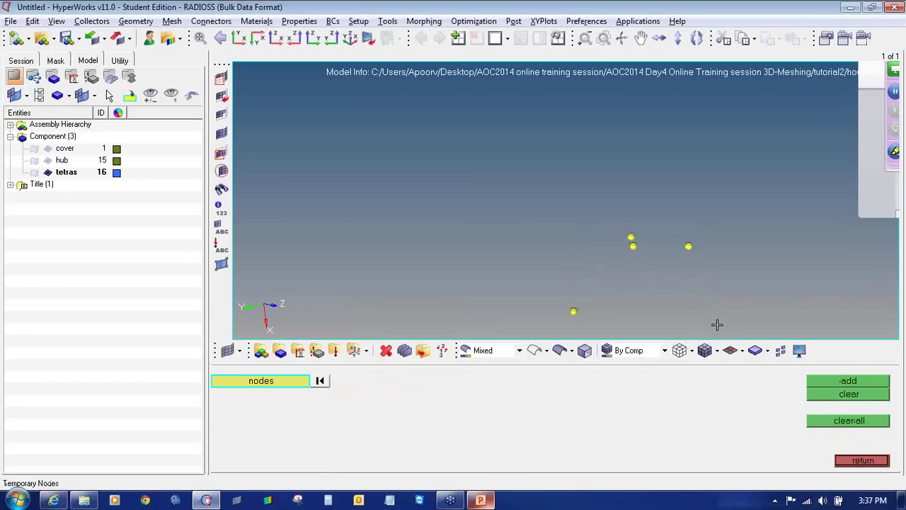
left_click_drag(718, 327, 517, 202, "shift")
left_click(848, 400)
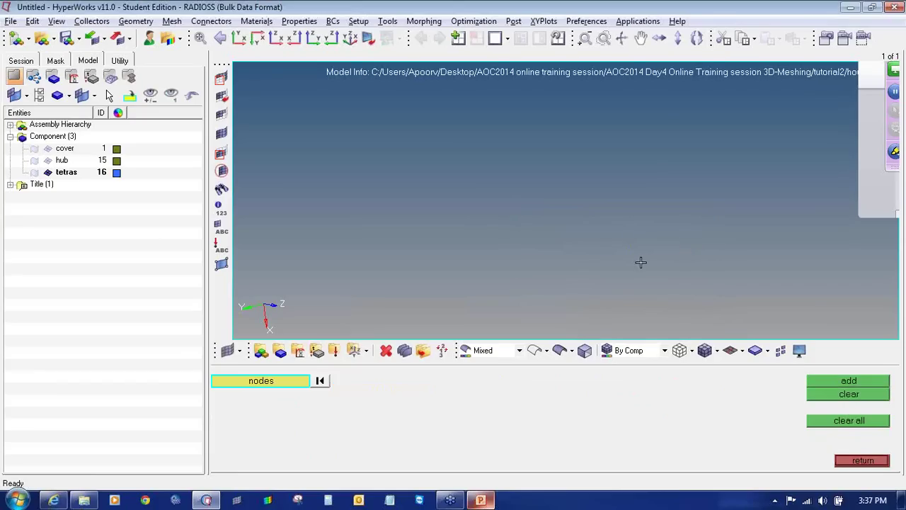
Fit the next tetra element marked by temporary nodes and query its 3D element quality values
key("f")
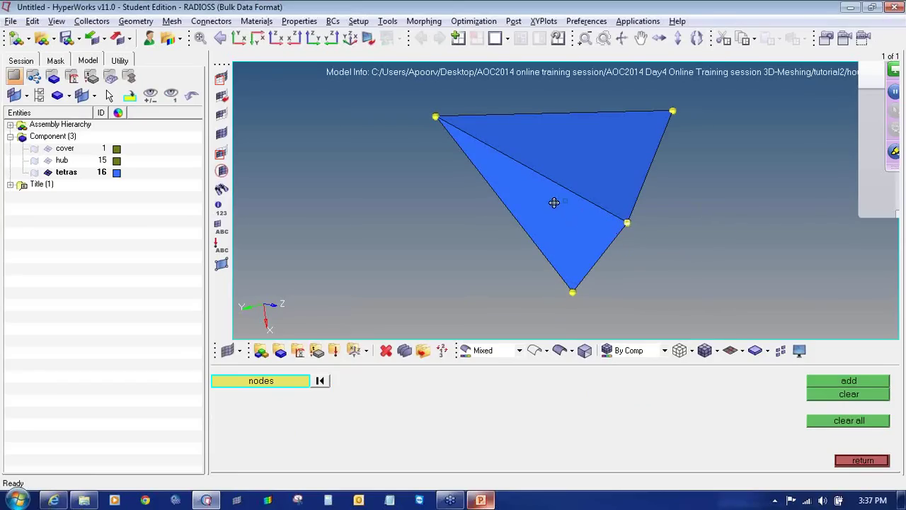
left_click_drag(554, 203, 554, 201, "ctrl")
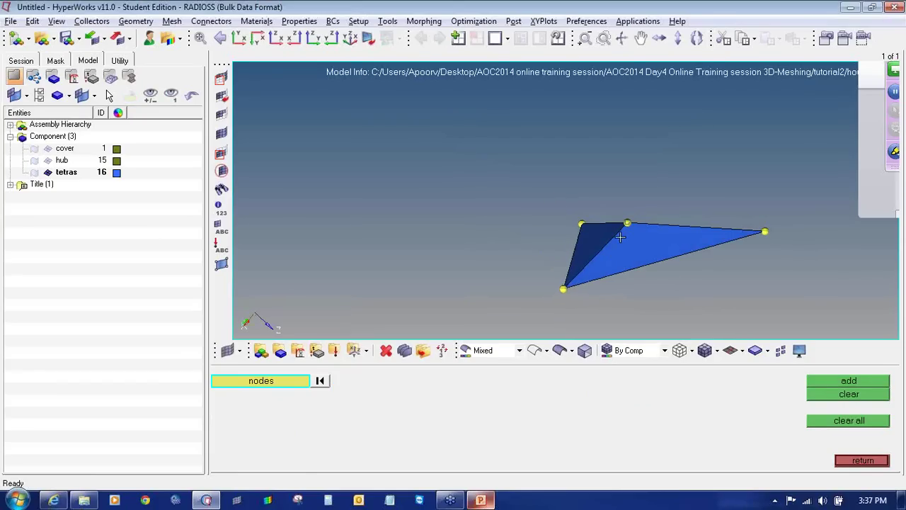
key("F10")
left_click(620, 238)
left_click(861, 459)
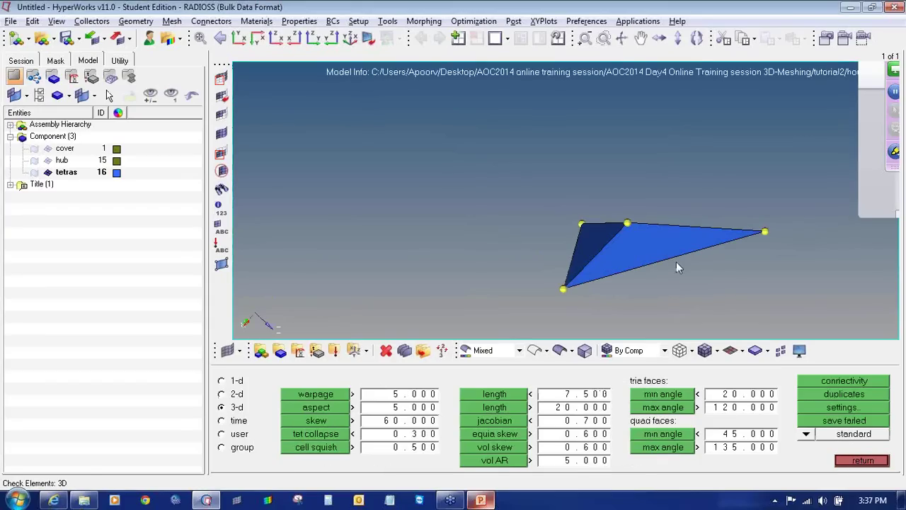
Translate the tetra's upper middle node with magnitude 0.1, using its other three nodes as direction plane, and recheck the element's quality
key("shift+F4")
left_click(628, 224)
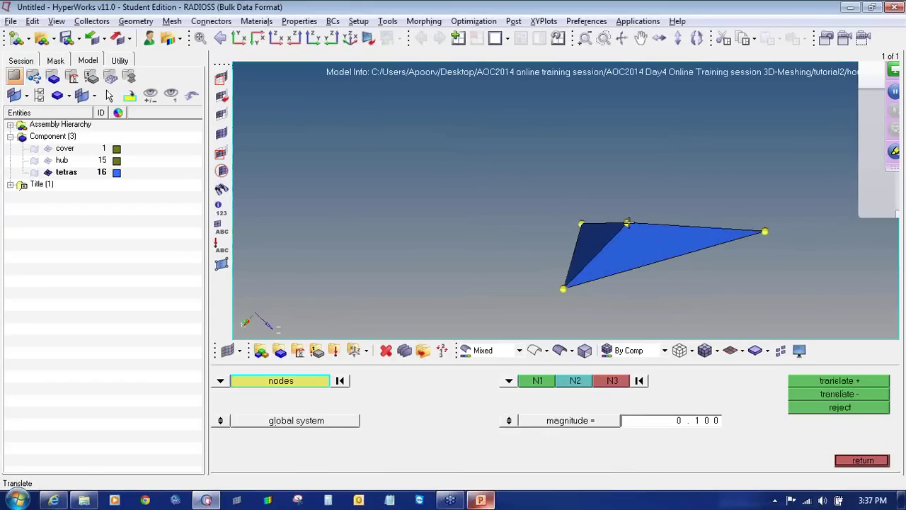
left_click(551, 383)
left_click(563, 280)
left_click(578, 223)
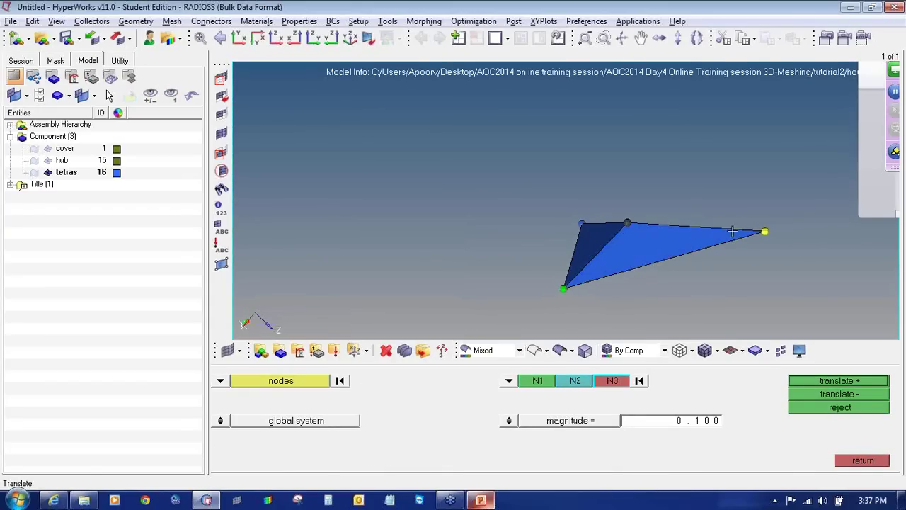
left_click(766, 231)
left_click(852, 380)
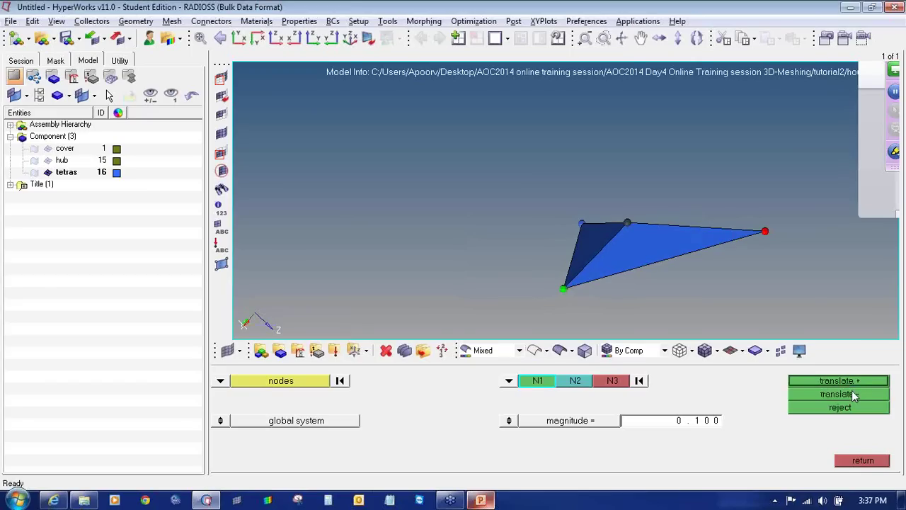
left_click(862, 461)
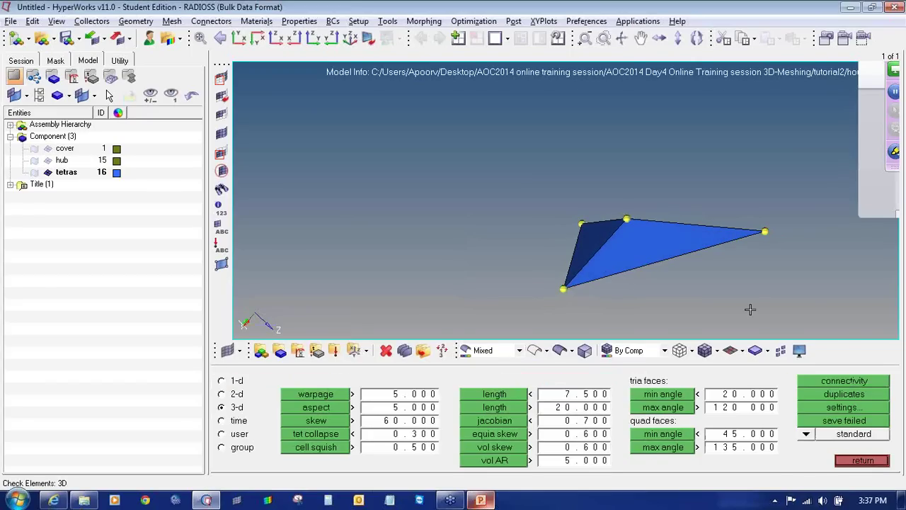
left_click(668, 245)
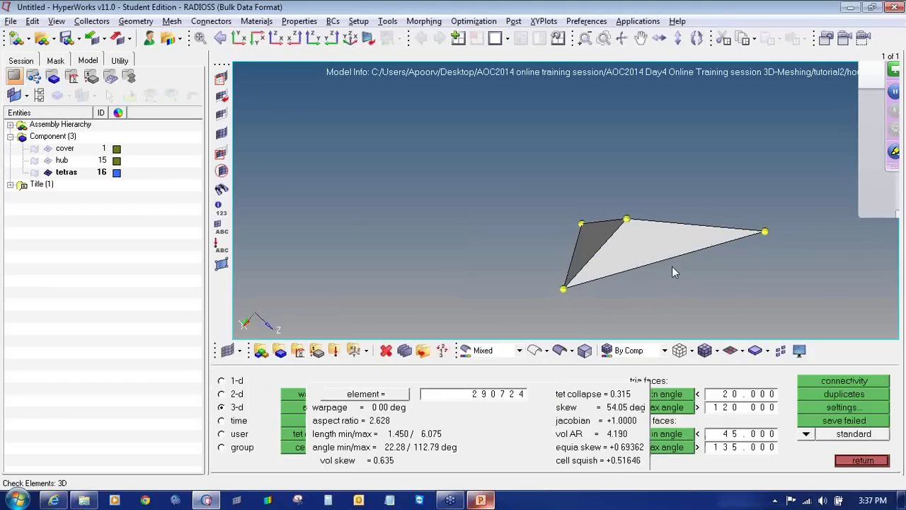
left_click(843, 459)
Redisplay all elements of the tetras component and clear all temporary nodes
left_click(47, 172)
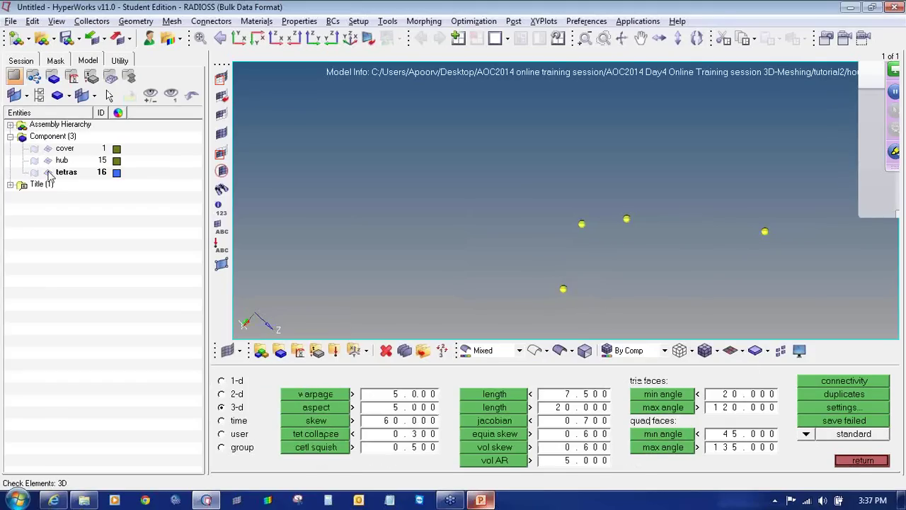
left_click(47, 172)
left_click(461, 212)
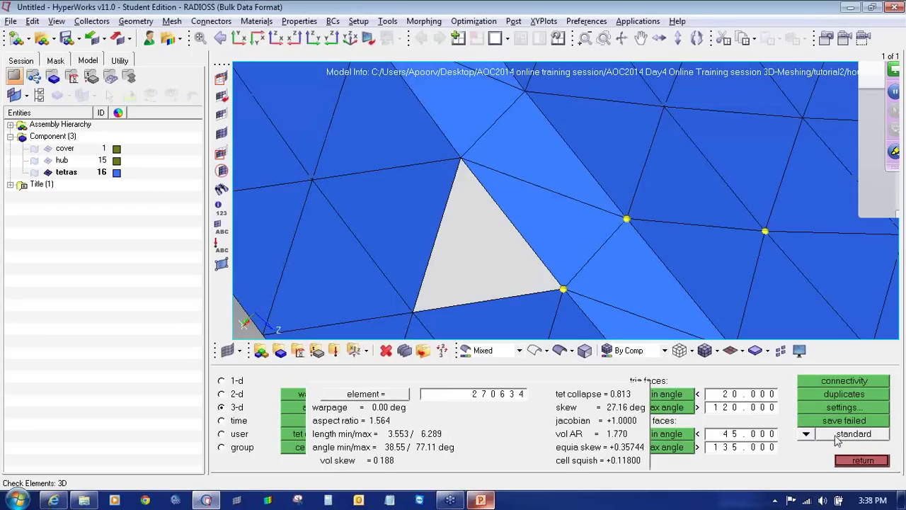
left_click(863, 461)
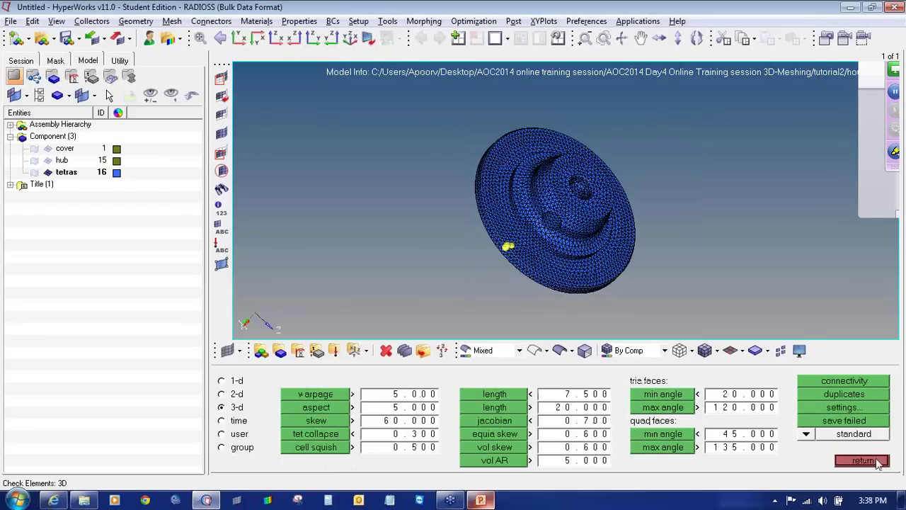
left_click(876, 461)
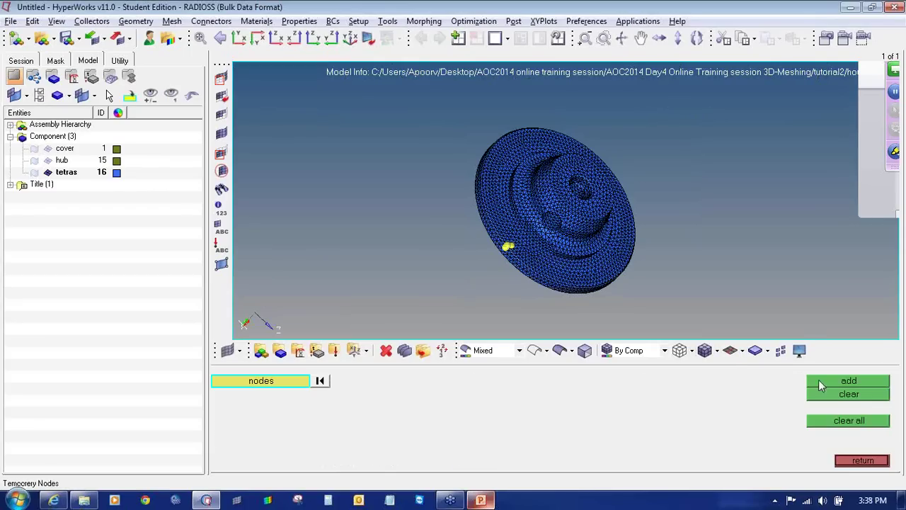
left_click(870, 421)
left_click(873, 462)
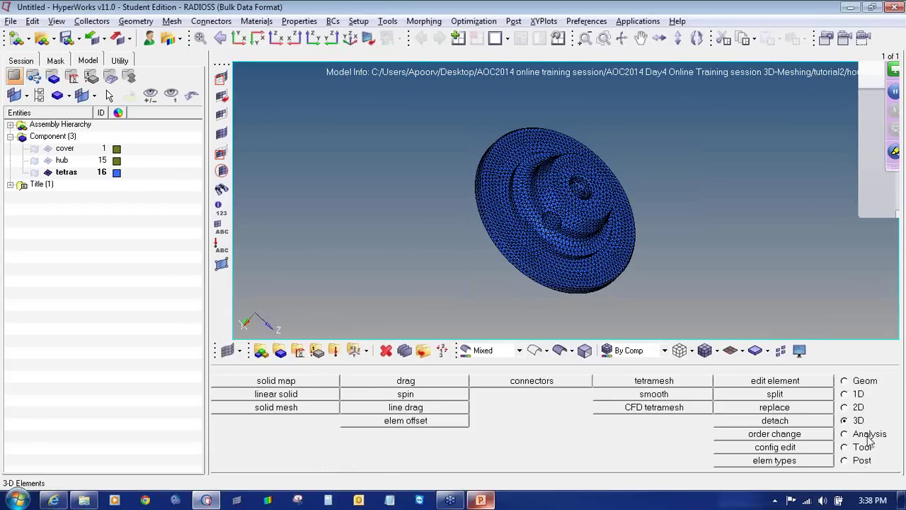
Check the 3D elements of the full mesh for tet collapse below 0.3
left_click(862, 448)
left_click(629, 383)
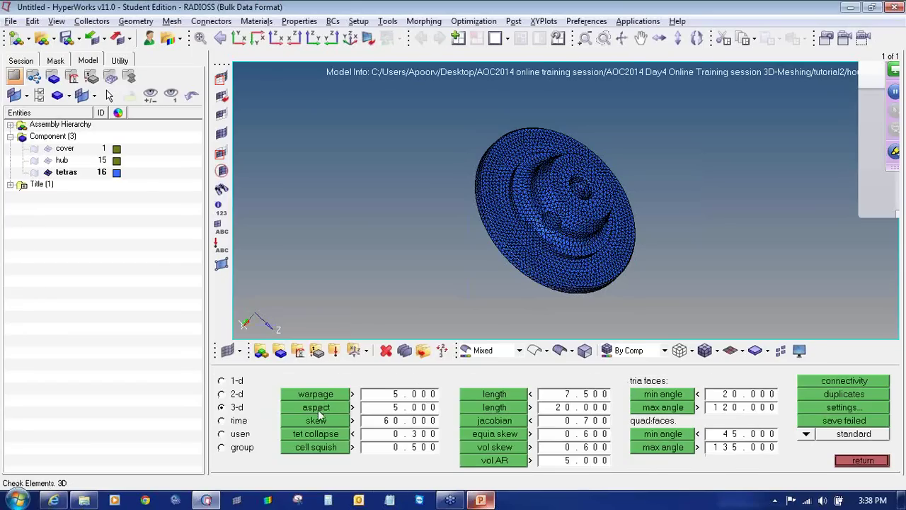
left_click(324, 435)
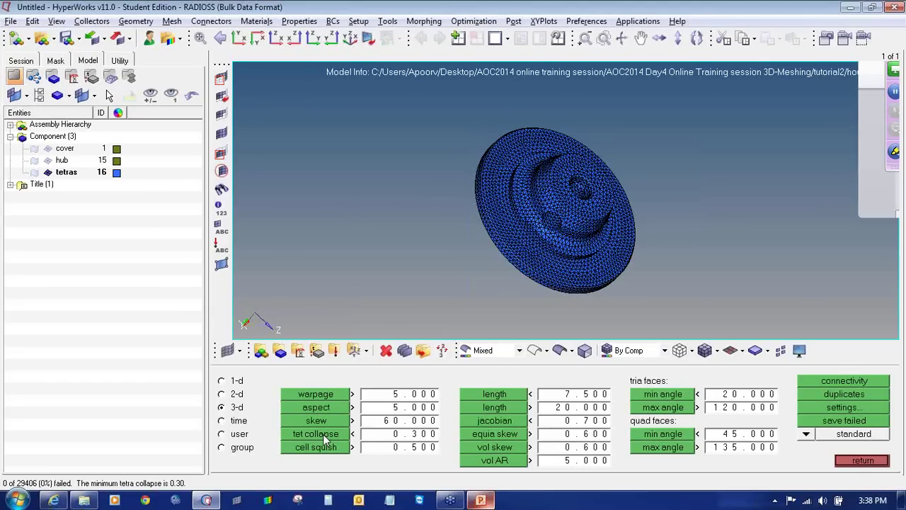
Check the tria faces' minimum angle, then lower its limit to 15 and rerun the check
left_click(646, 398)
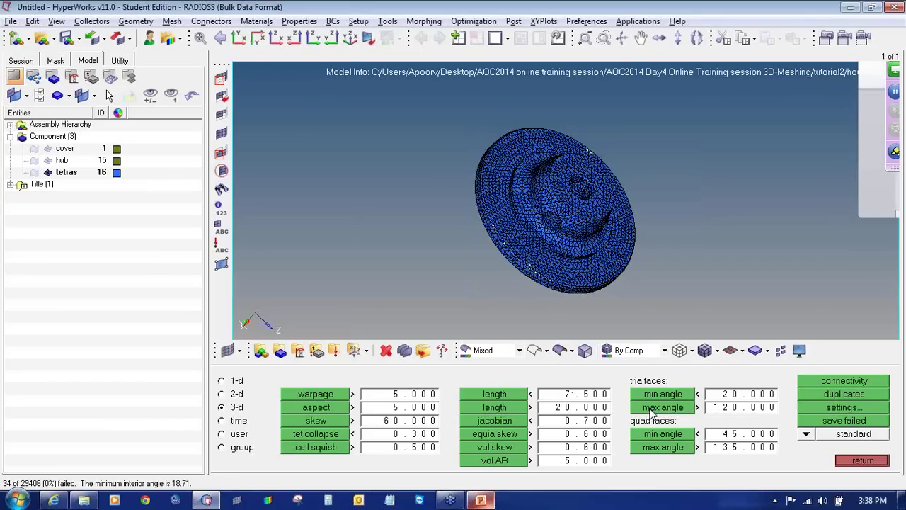
left_click(716, 395)
type("15")
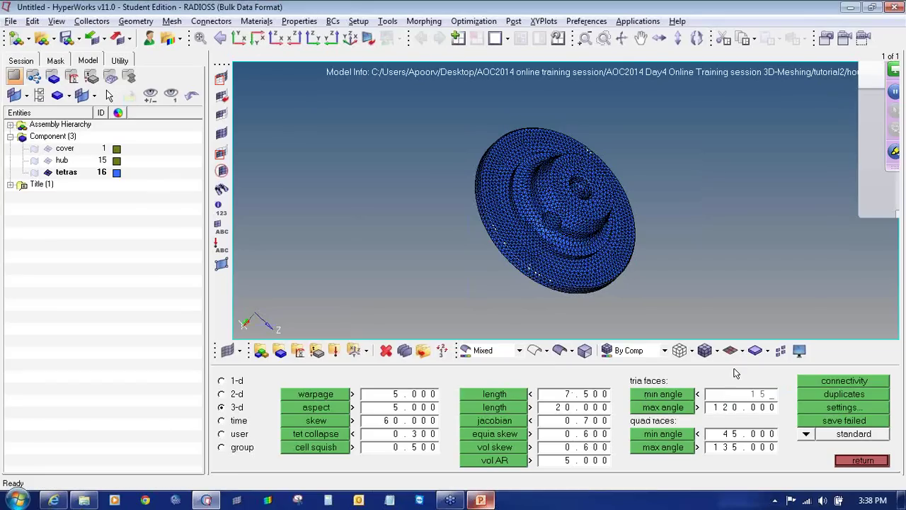
left_click(679, 398)
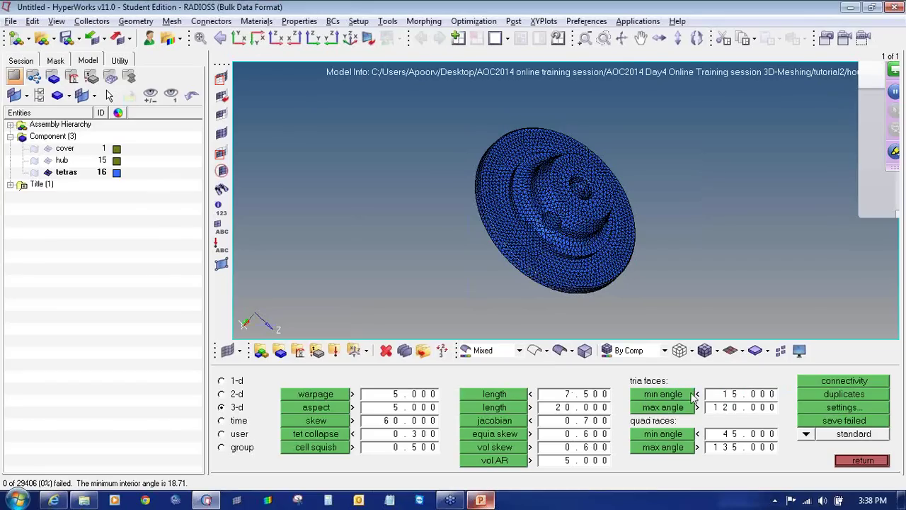
Set the tria faces' maximum angle limit to 130 and rerun the maximum and minimum angle checks
left_click(685, 409)
left_click(717, 410)
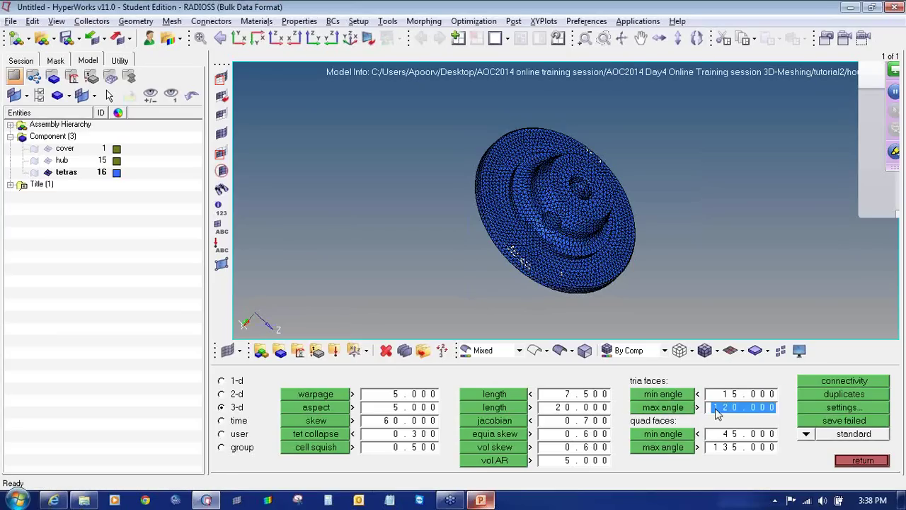
type("130")
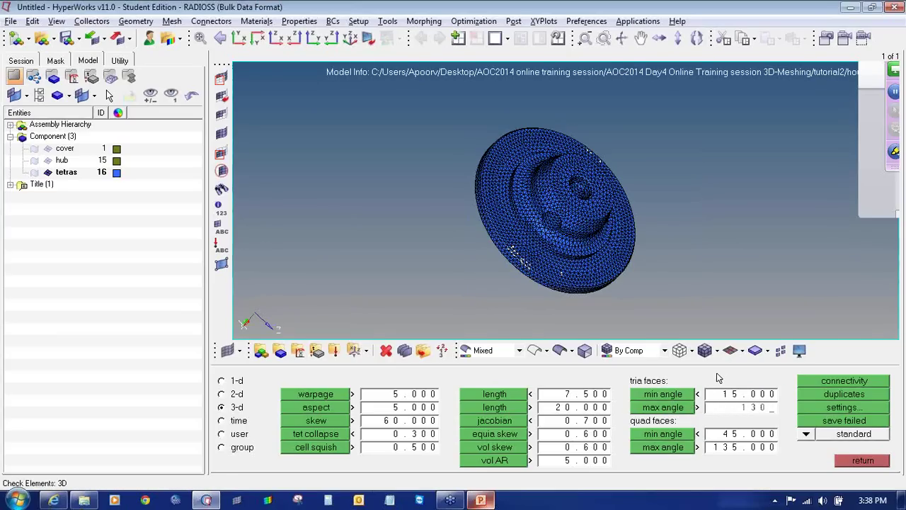
left_click(680, 408)
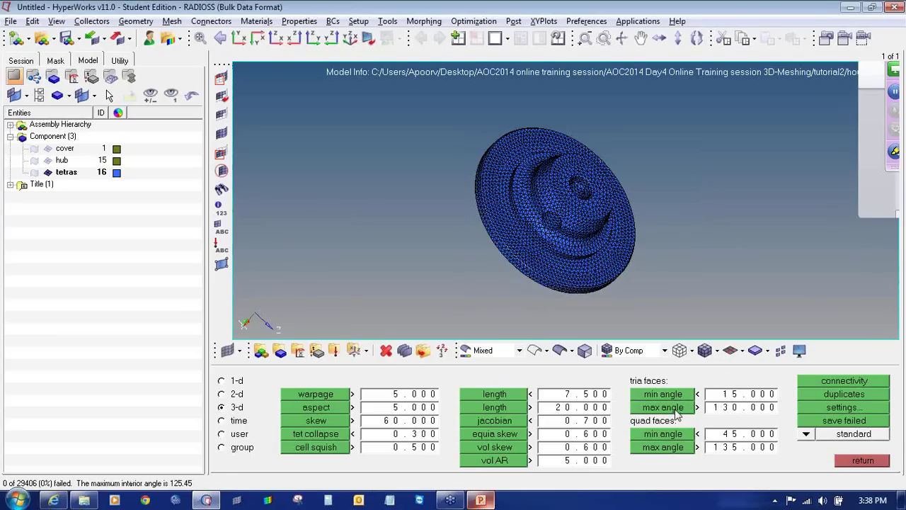
left_click(678, 395)
left_click(677, 408)
Switch to PowerPoint and present the slide "HM-3210: Creating a Hex-Penta Mesh using Surfaces", ending the slide show after it
left_click(485, 502)
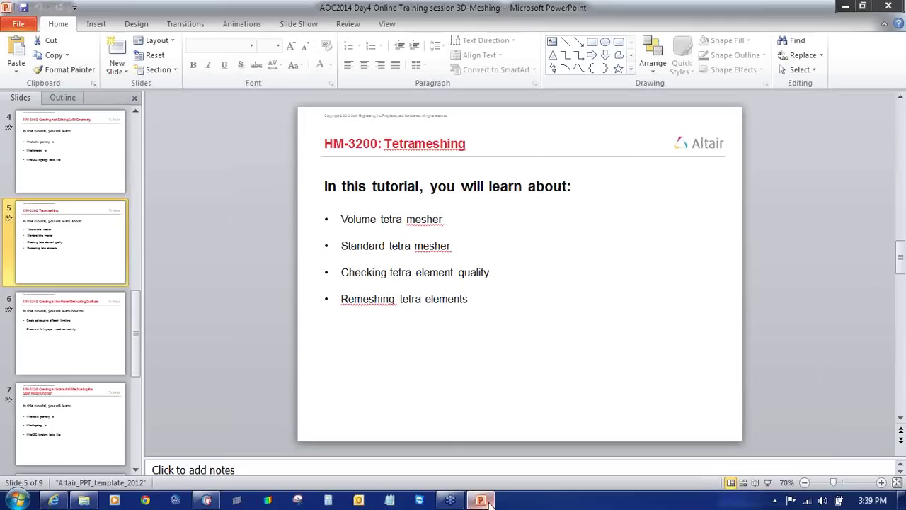
left_click(106, 318)
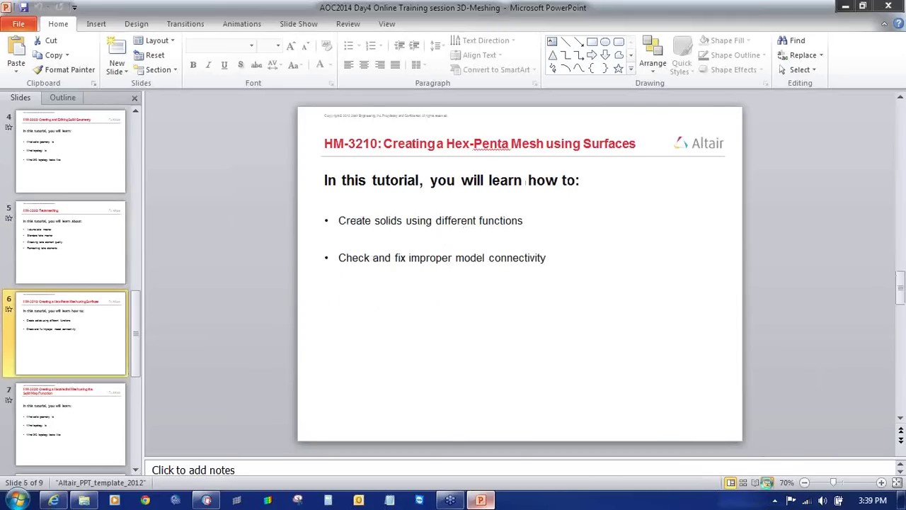
left_click(767, 482)
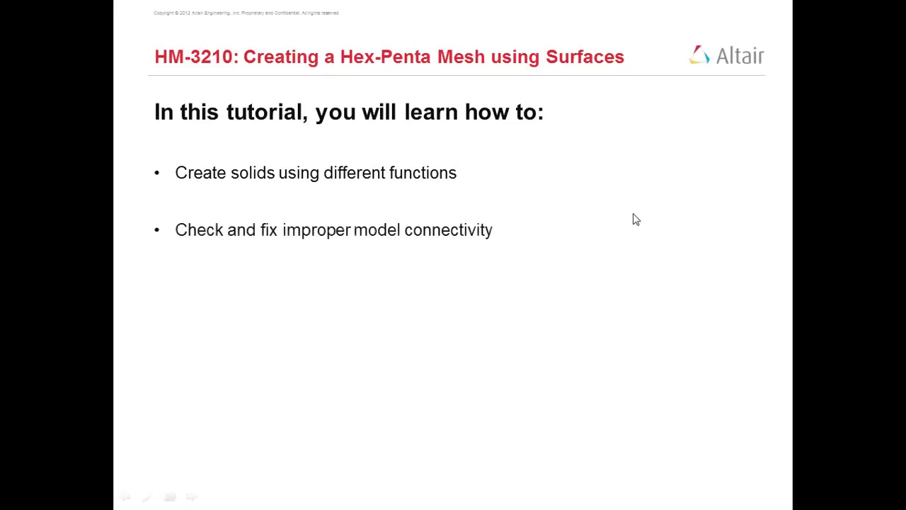
key("Escape")
Switch back to HyperMesh and start a new model, deleting all current entities
left_click(207, 500)
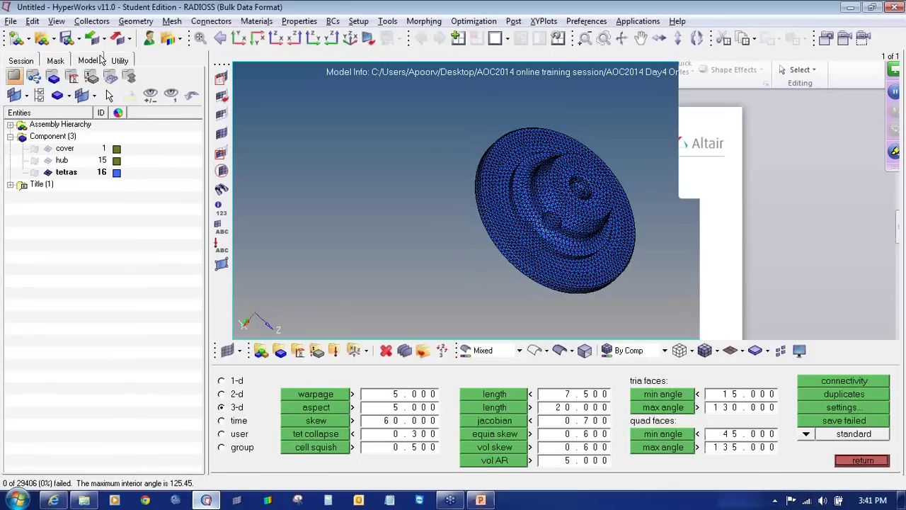
left_click(16, 39)
left_click(488, 295)
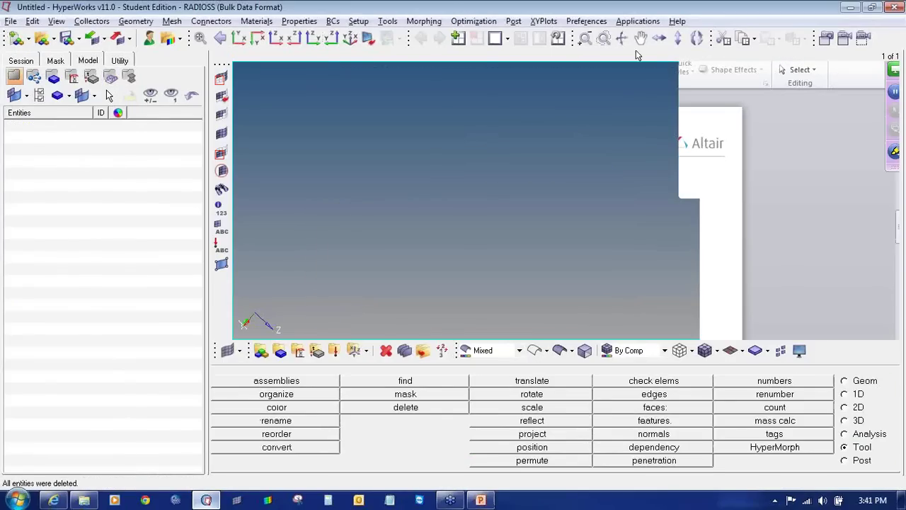
Open the model arm_bracket.hm from the tutorial3 folder
left_click(42, 39)
left_click(235, 70)
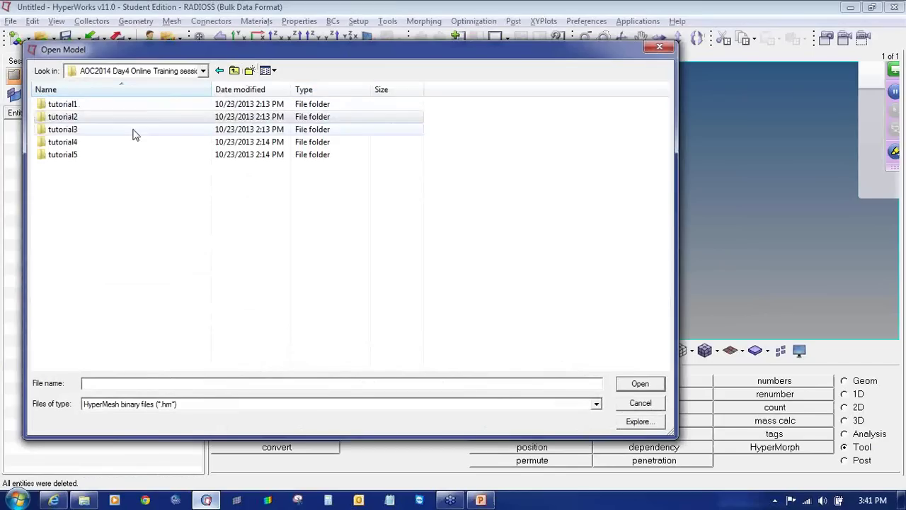
double_click(132, 130)
double_click(129, 108)
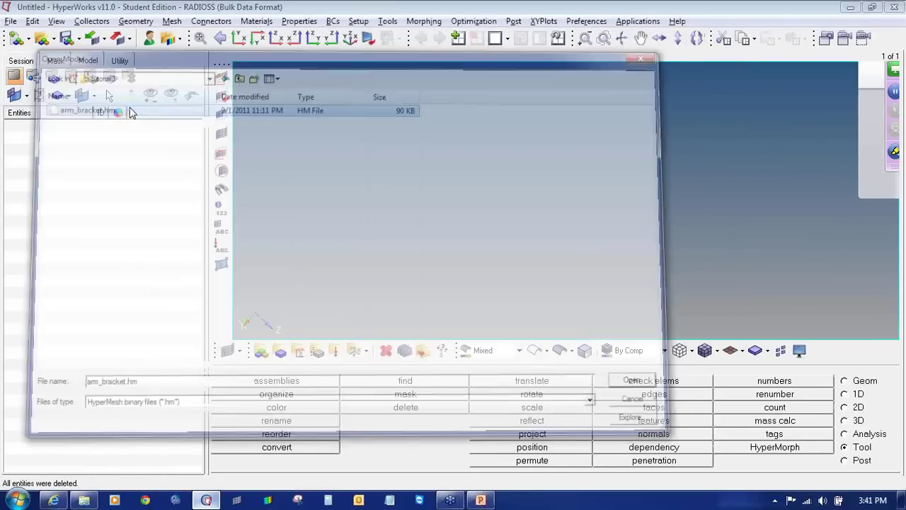
Display the bracket geometry shaded with surface edges and examine it from an angled side view
left_click(559, 350)
left_click_drag(464, 177, 457, 233, "ctrl")
mouse_move(593, 222)
left_mouse_down("ctrl")
mouse_move(606, 266)
mouse_move(581, 219)
left_mouse_up("ctrl")
scroll(633, 225, "down", 3, "ctrl")
right_click_drag(591, 220, 538, 220, "ctrl")
left_click_drag(538, 236, 595, 250, "ctrl")
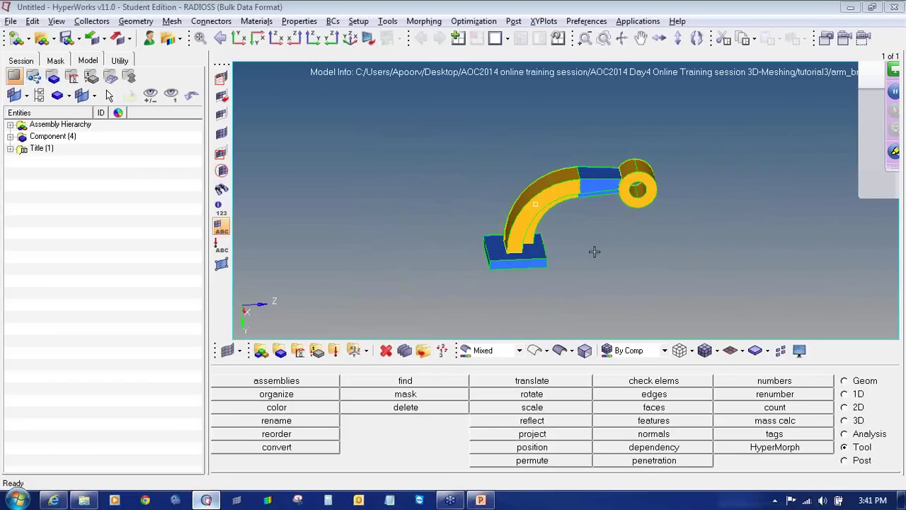
right_click_drag(549, 250, 482, 250, "ctrl")
scroll(516, 249, "up", 3, "ctrl")
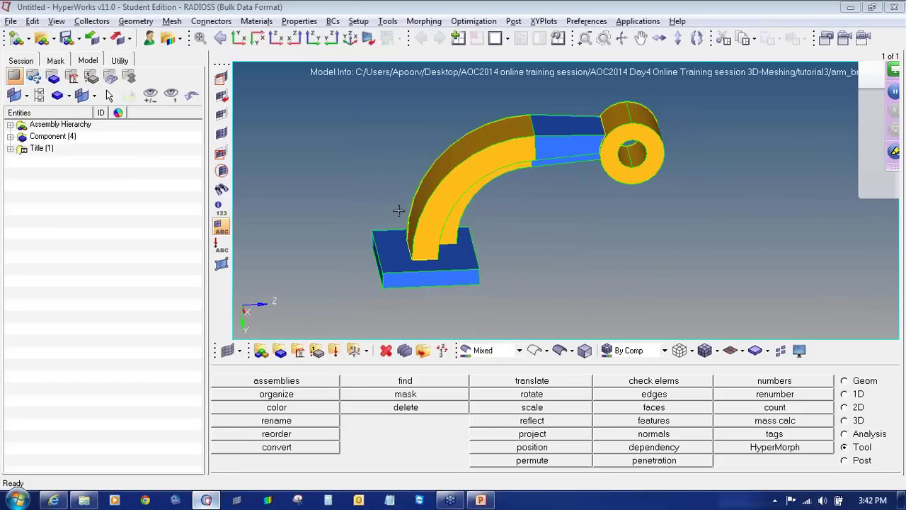
Expand the Component group to list the bracket's components
left_click(10, 136)
right_click(54, 148)
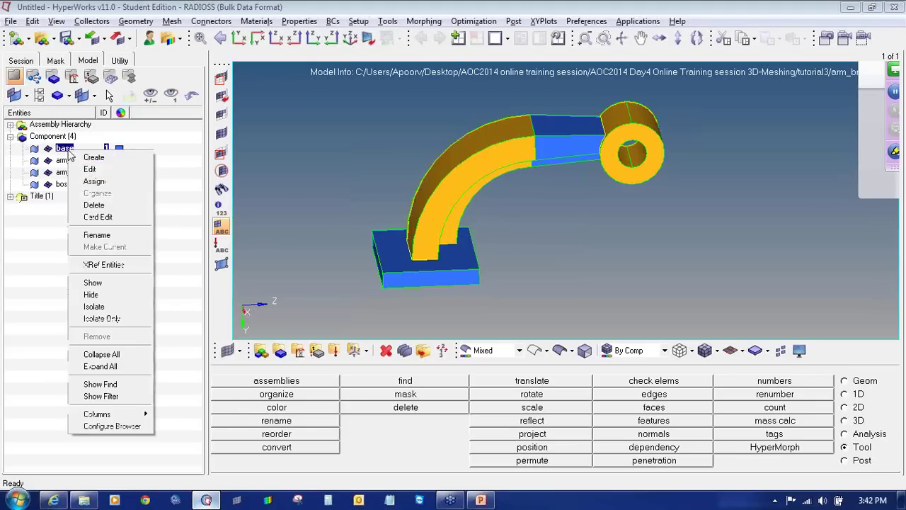
left_click(22, 247)
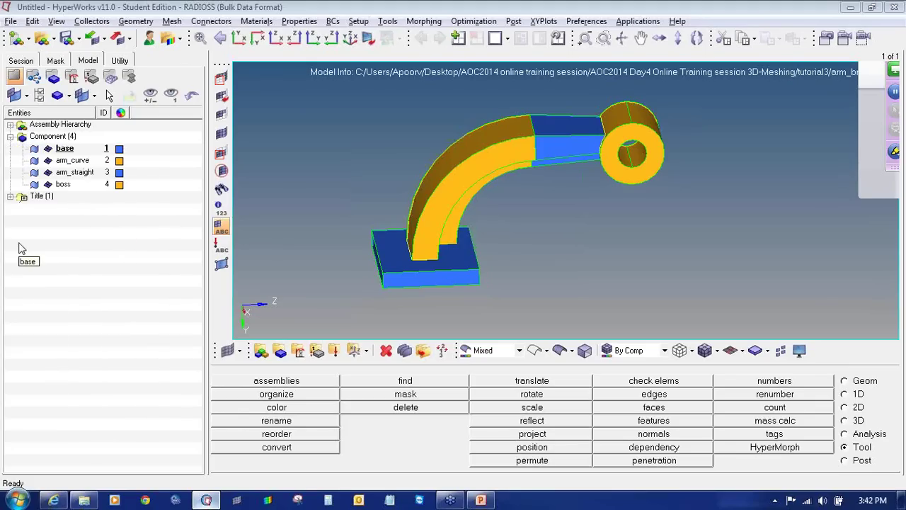
Hide the arm_curve, arm_straight and boss geometry so only the base component is displayed
left_click(34, 160)
left_click(34, 173)
left_click(33, 184)
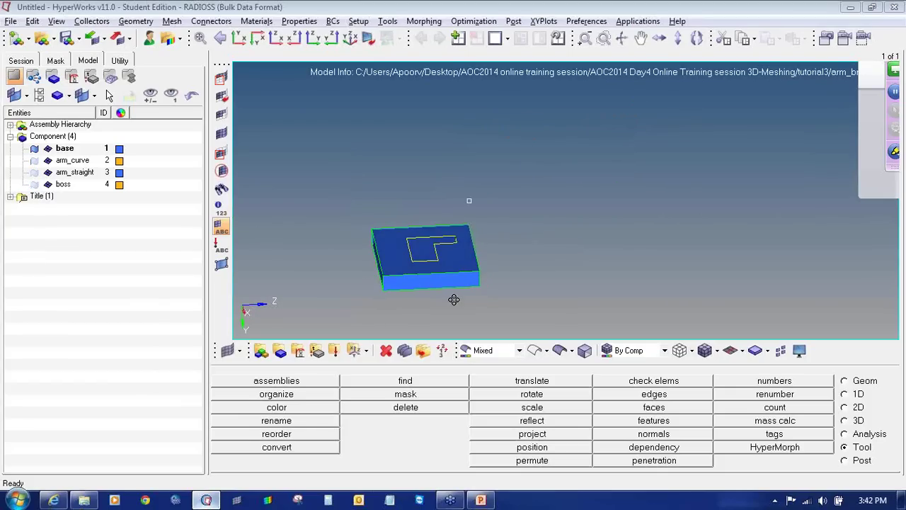
scroll(484, 301, "up", 5)
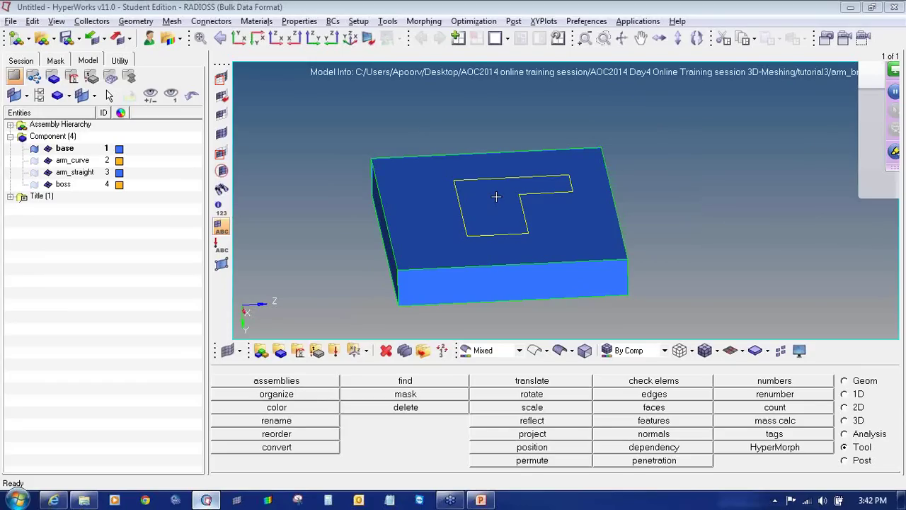
Open the 2D automesh tool and orient the base so its upper face with the L-shaped imprint can be picked
left_click(857, 409)
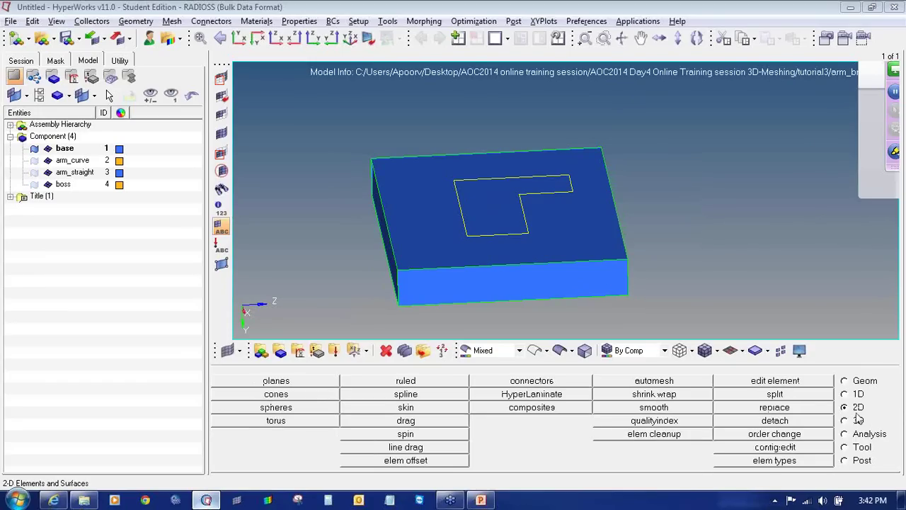
mouse_move(517, 247)
left_mouse_down("ctrl")
mouse_move(522, 208)
mouse_move(551, 200)
mouse_move(544, 181)
mouse_move(565, 190)
left_mouse_up("ctrl")
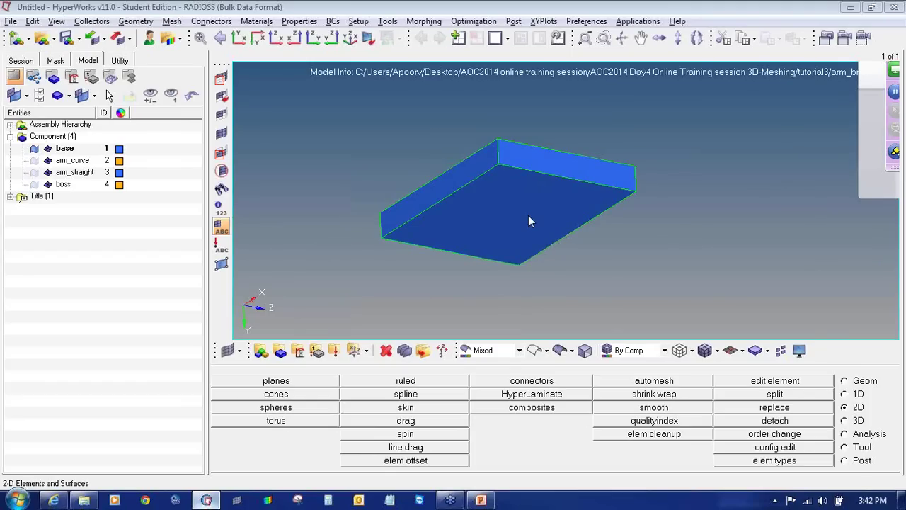
left_click(852, 408)
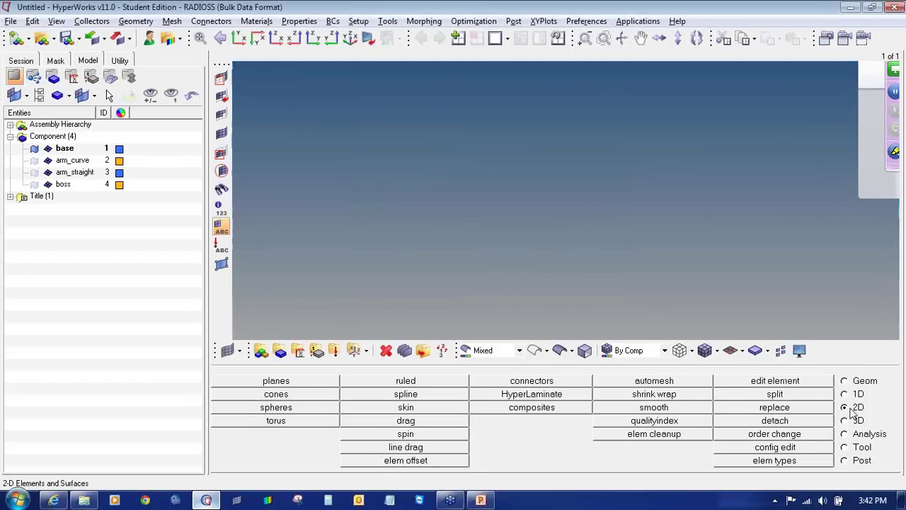
left_click(643, 382)
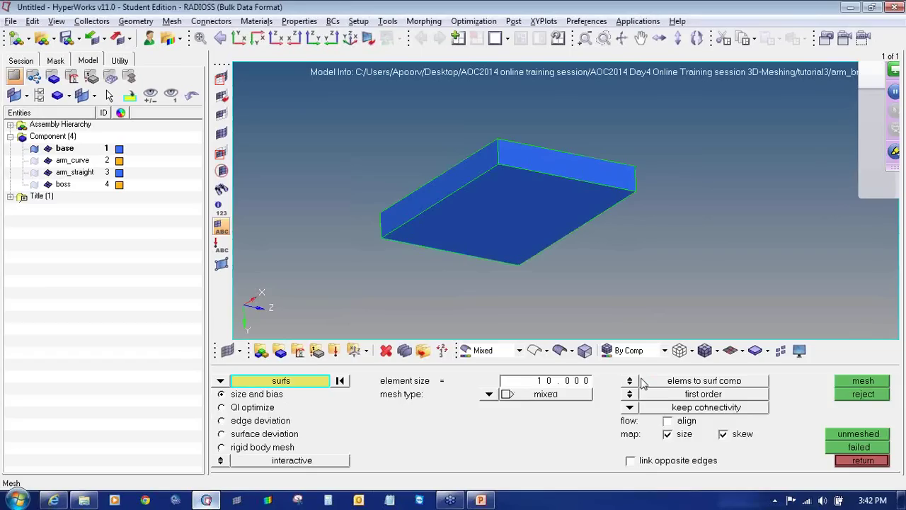
left_click_drag(528, 158, 527, 220, "ctrl")
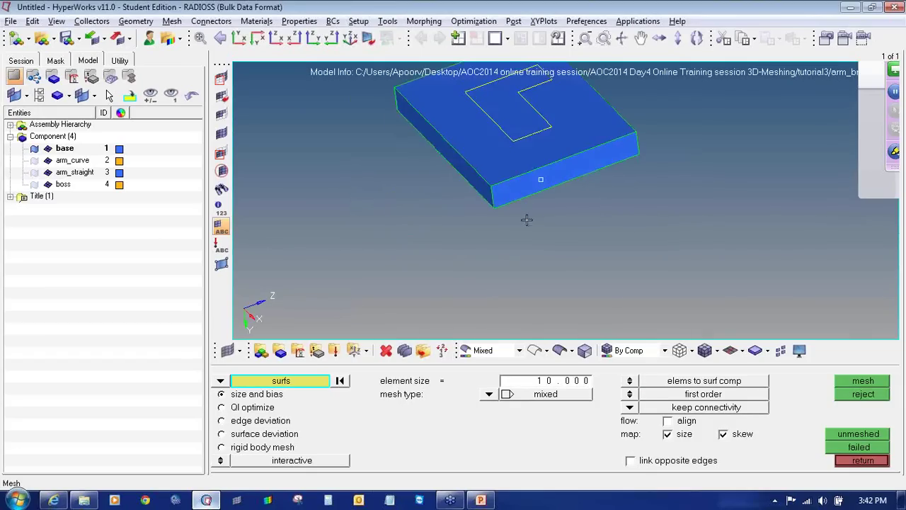
right_click_drag(514, 174, 512, 240, "ctrl")
Try meshing the base's two upper surfaces with mixed elements of size 10, and reject the mesh
left_click(498, 212)
left_click(508, 184)
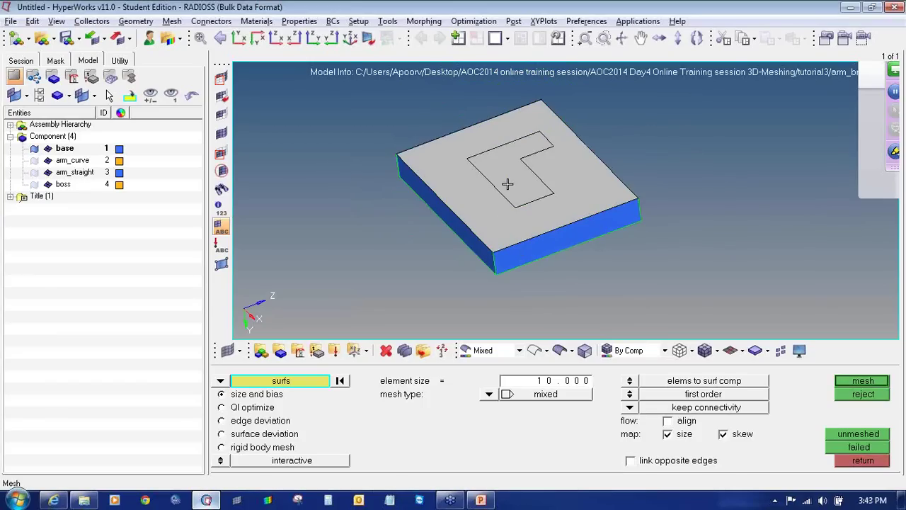
left_click(854, 383)
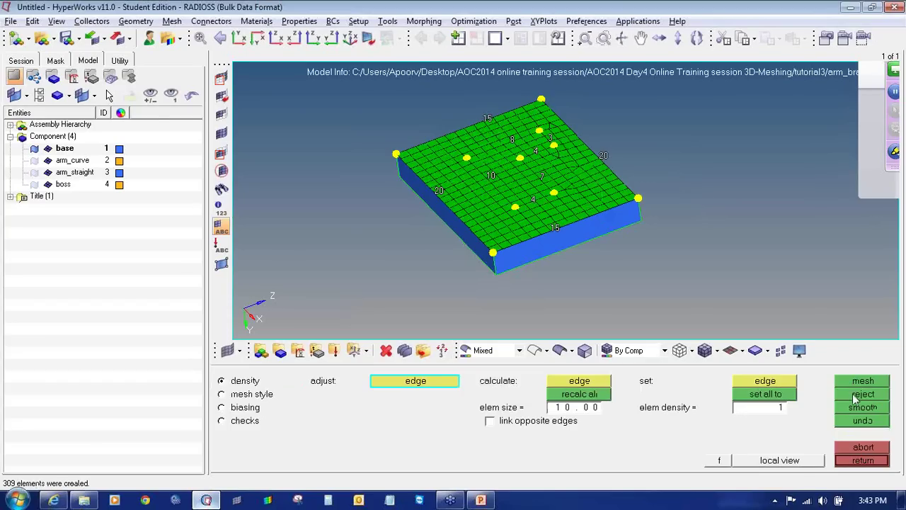
left_click(855, 396)
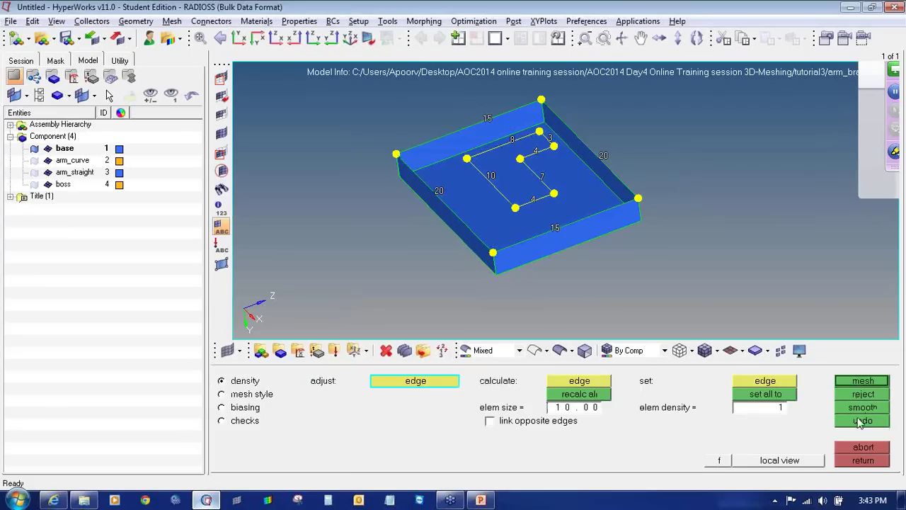
left_click(863, 461)
Mesh the base's two upper surfaces with the quads mesh type at an element size of 10
left_click(494, 395)
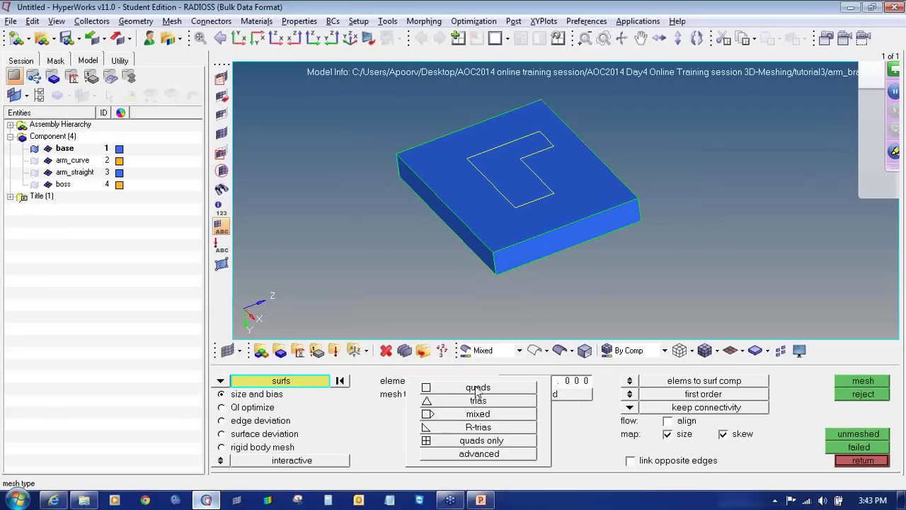
left_click(478, 388)
left_click(503, 205)
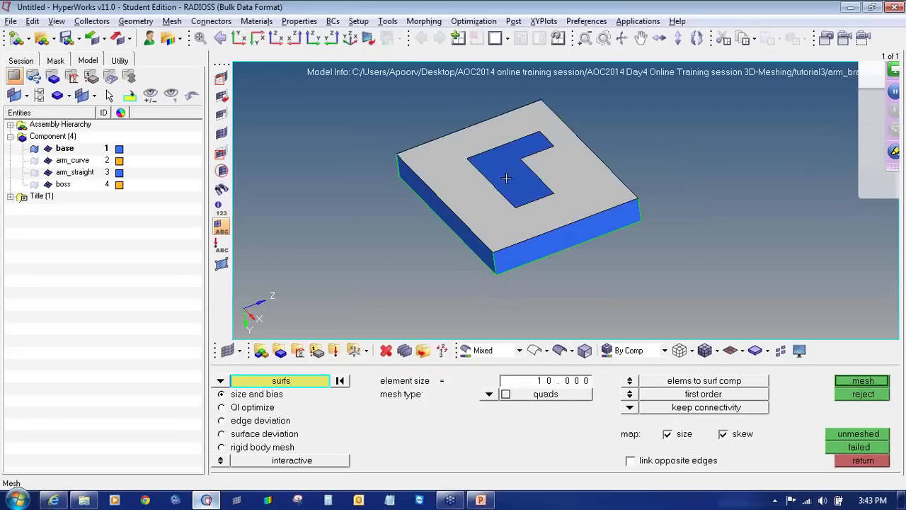
left_click(855, 382)
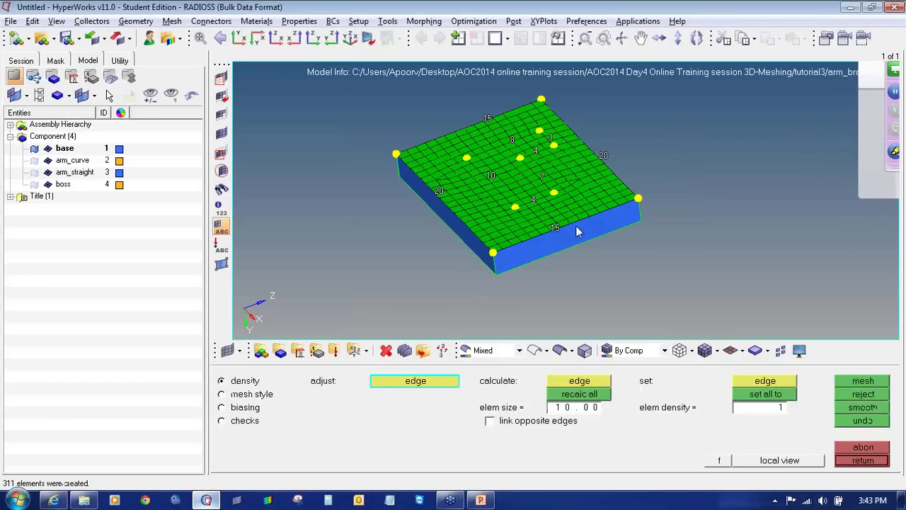
Change the element type of the upper surfaces to quads only, remesh them and accept the mesh
left_click_drag(578, 231, 543, 260, "ctrl")
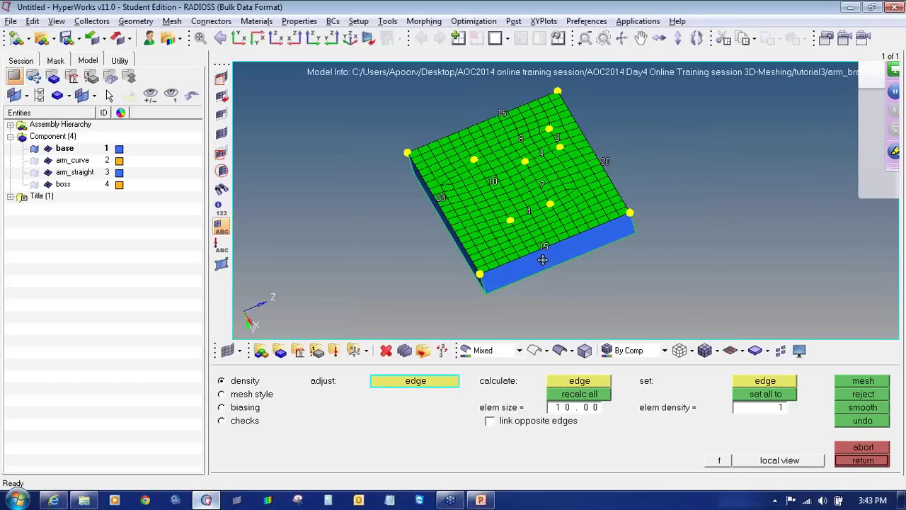
left_click(269, 394)
left_click(322, 447)
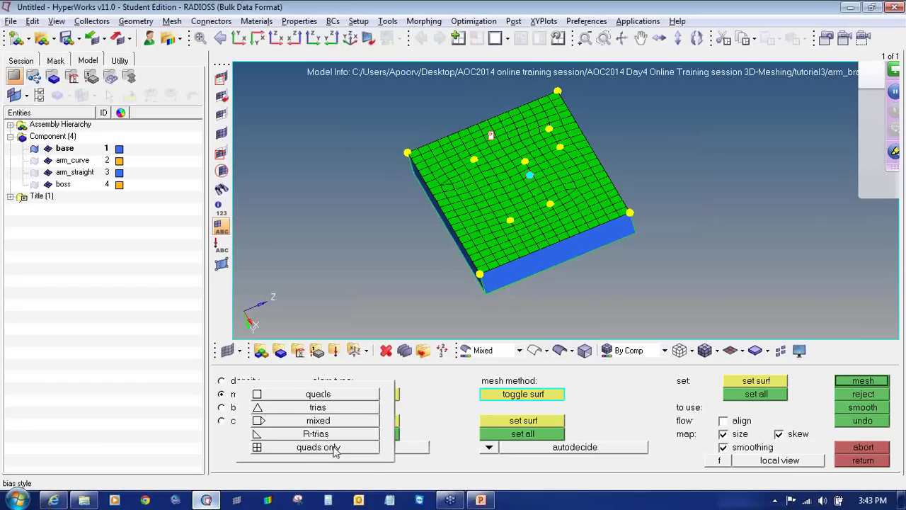
left_click(333, 447)
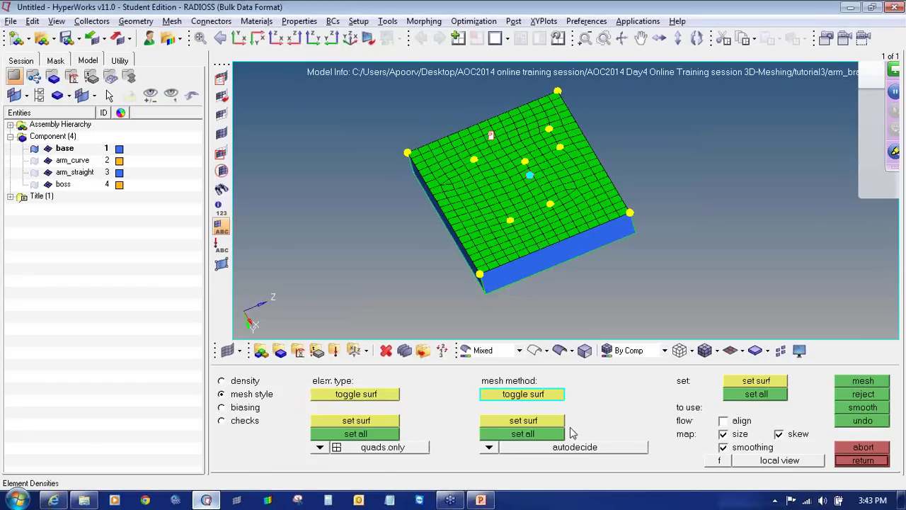
left_click(863, 381)
right_click_drag(546, 193, 546, 202, "ctrl")
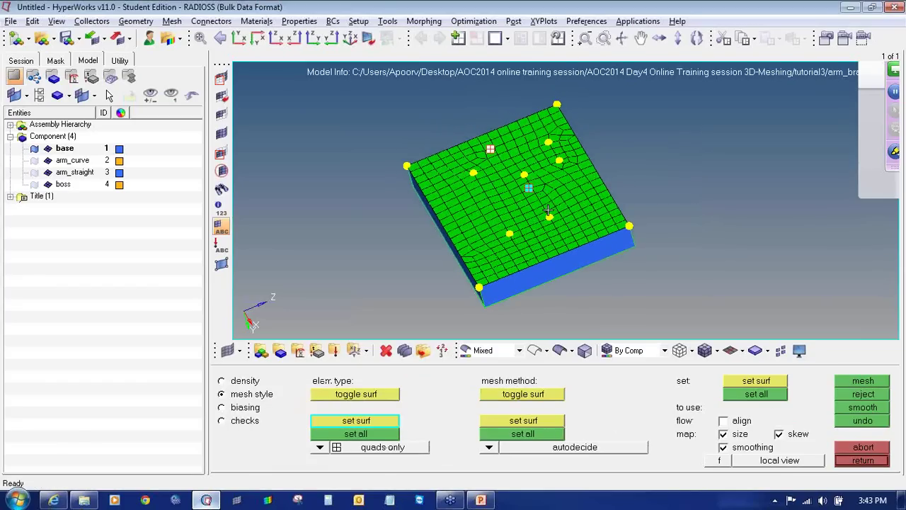
left_click_drag(560, 258, 571, 257, "ctrl")
scroll(495, 239, "up", 1, "ctrl")
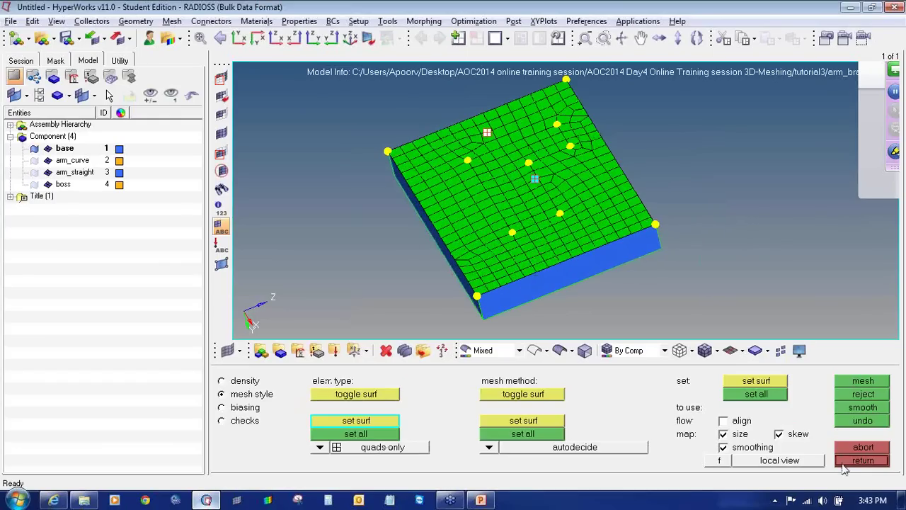
left_click(864, 460)
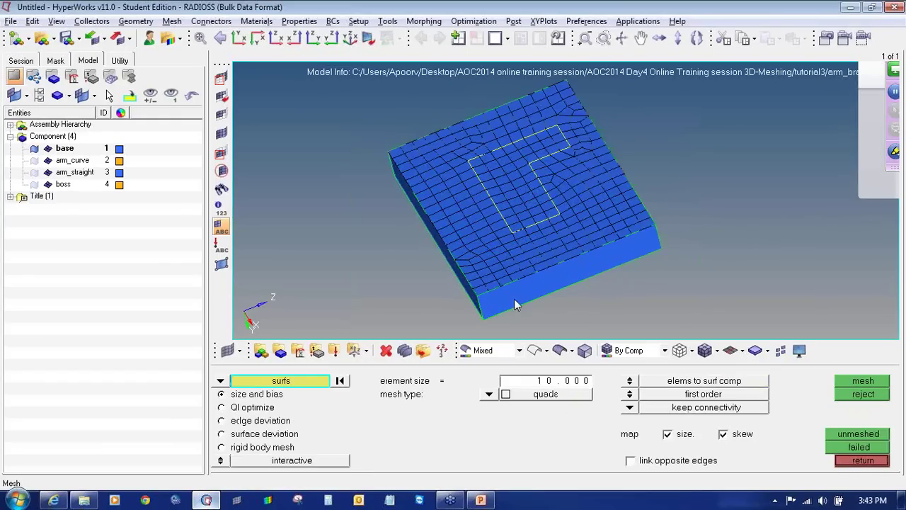
Examine the meshed upper face and the base's thickness in wireframe and shaded display, from the side and close up
left_click_drag(483, 300, 469, 288, "ctrl")
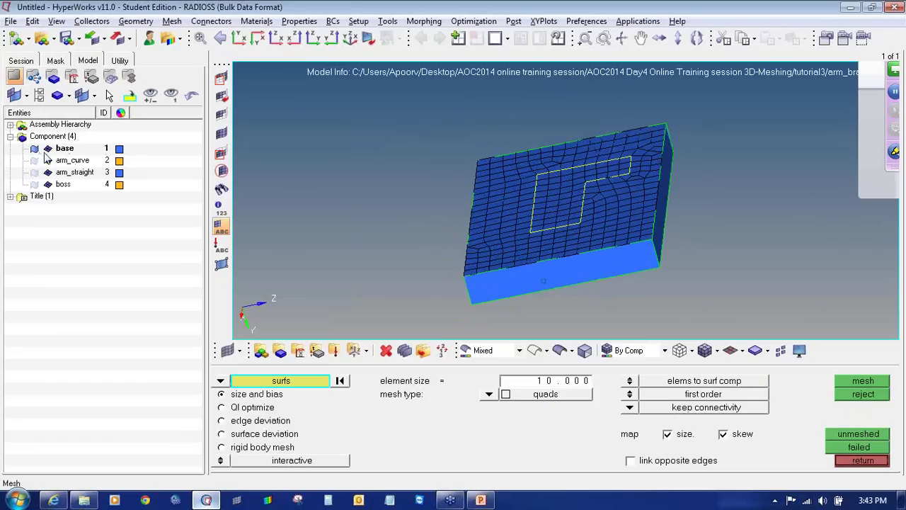
left_click(535, 350)
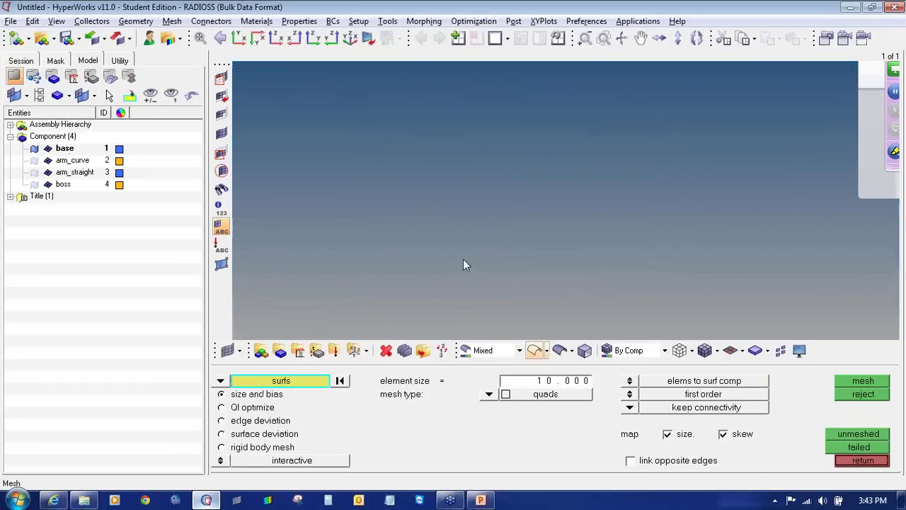
left_click_drag(469, 248, 498, 243, "ctrl")
scroll(498, 243, "up", 5, "ctrl")
scroll(497, 243, "down", 5, "ctrl")
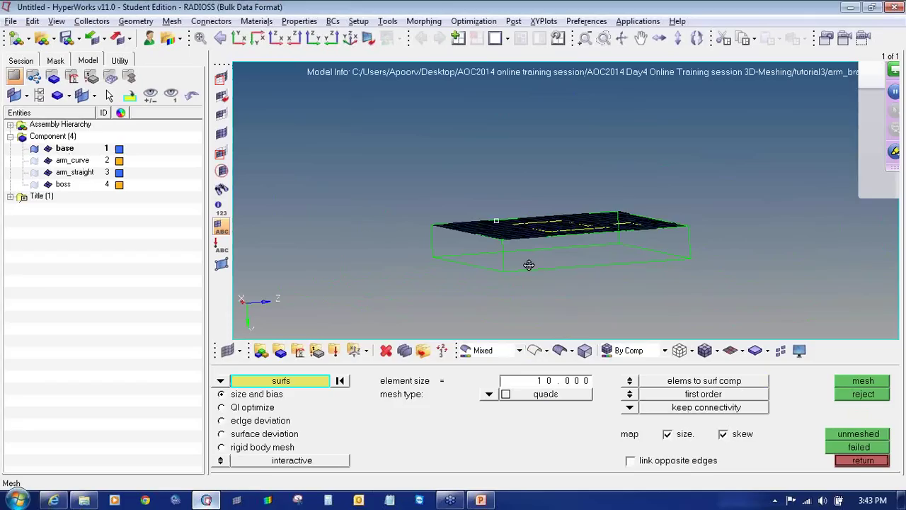
left_click_drag(542, 266, 543, 273, "ctrl")
left_click(560, 350)
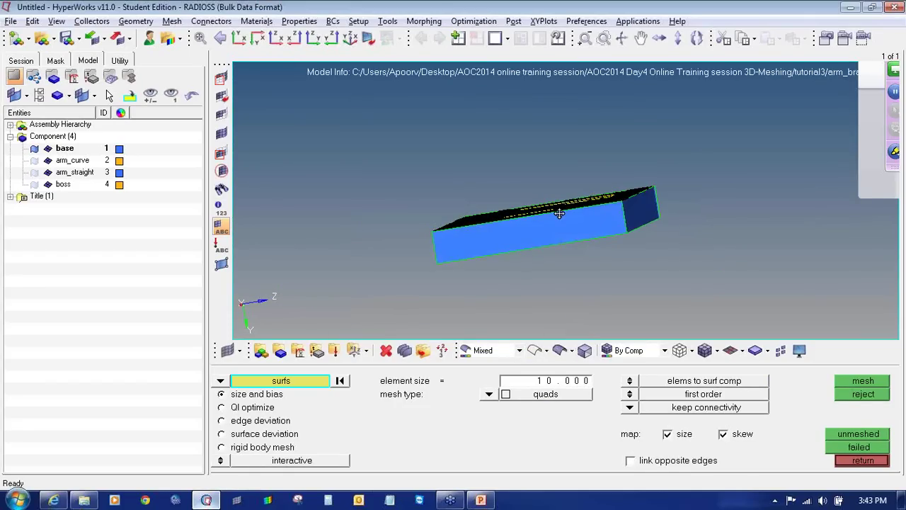
mouse_move(560, 212)
left_mouse_down("ctrl")
mouse_move(574, 216)
mouse_move(558, 229)
mouse_move(496, 238)
left_mouse_up("ctrl")
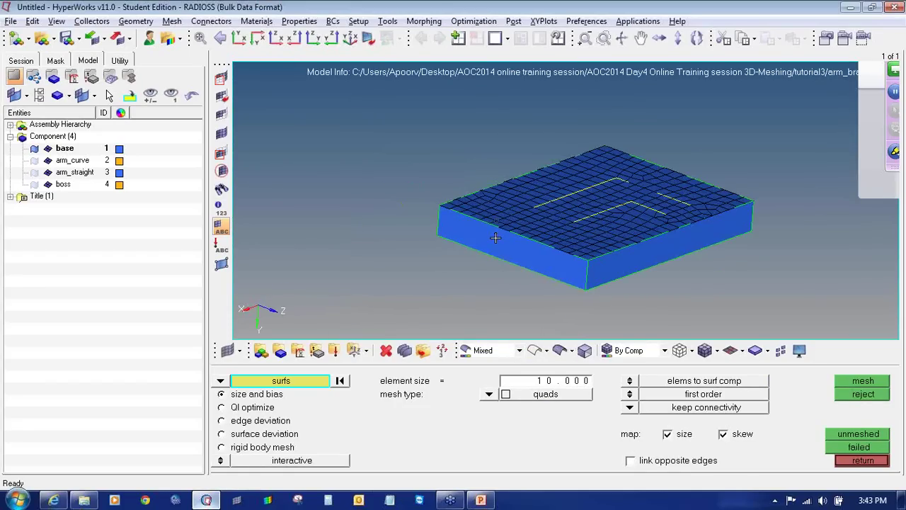
scroll(491, 268, "up", 3)
scroll(566, 299, "up", 2)
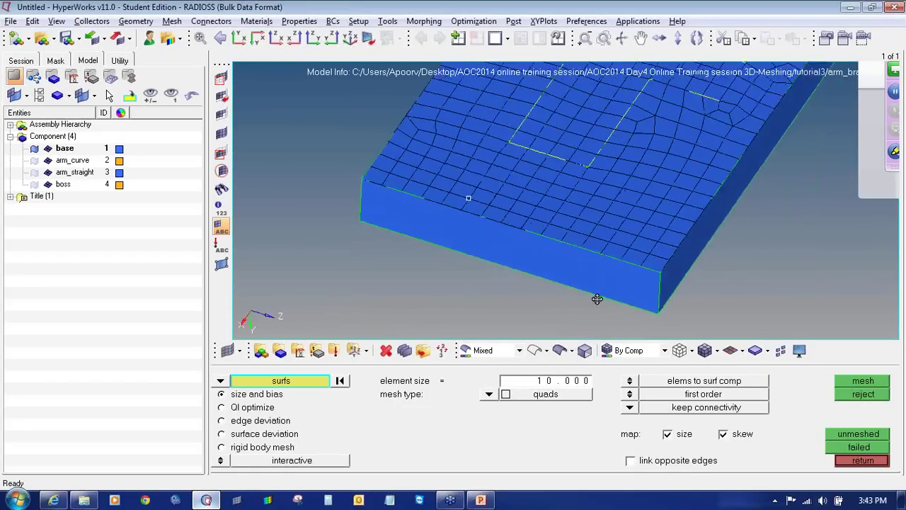
scroll(597, 300, "down", 2)
scroll(543, 309, "down", 2)
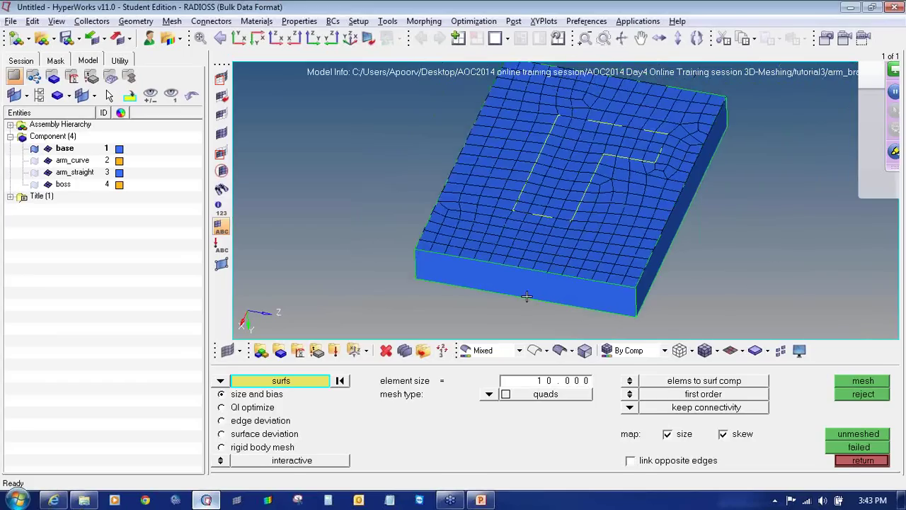
Leave automesh and open the 3D element offset tool for creating solid layers
left_click(862, 461)
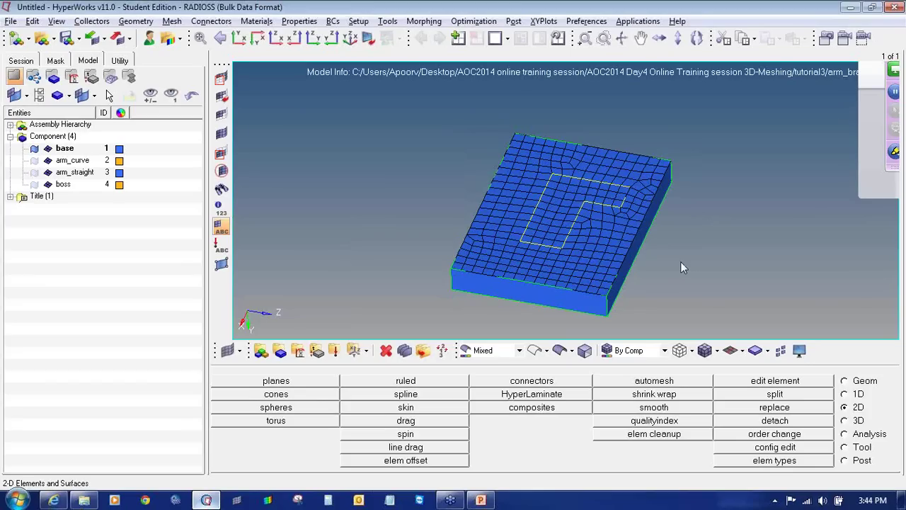
left_click(845, 420)
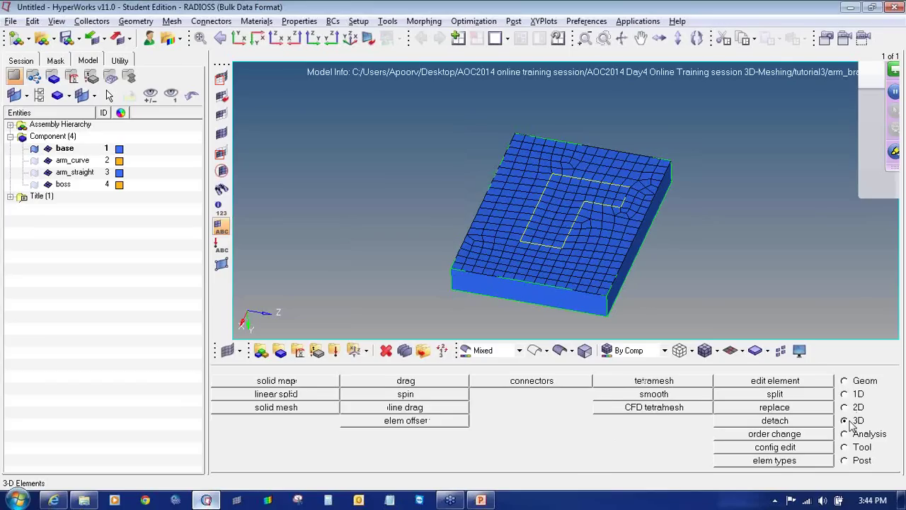
left_click(443, 425)
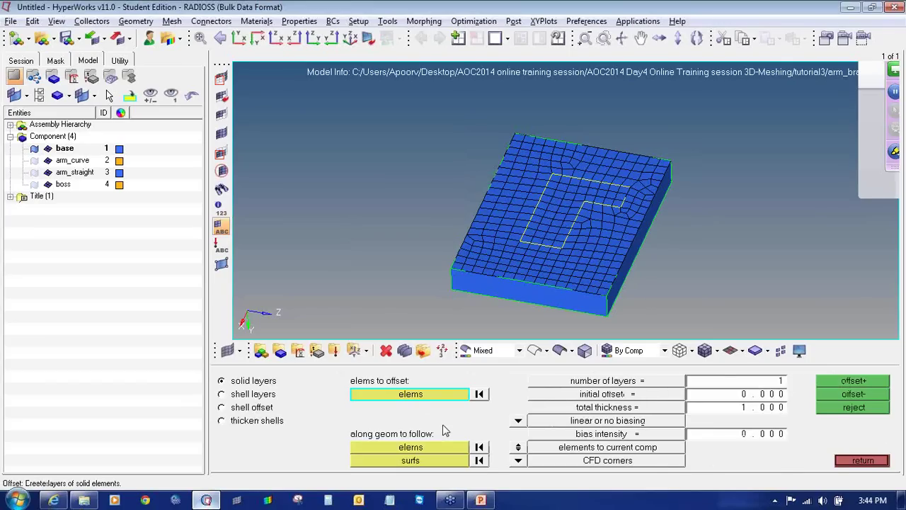
left_click(839, 461)
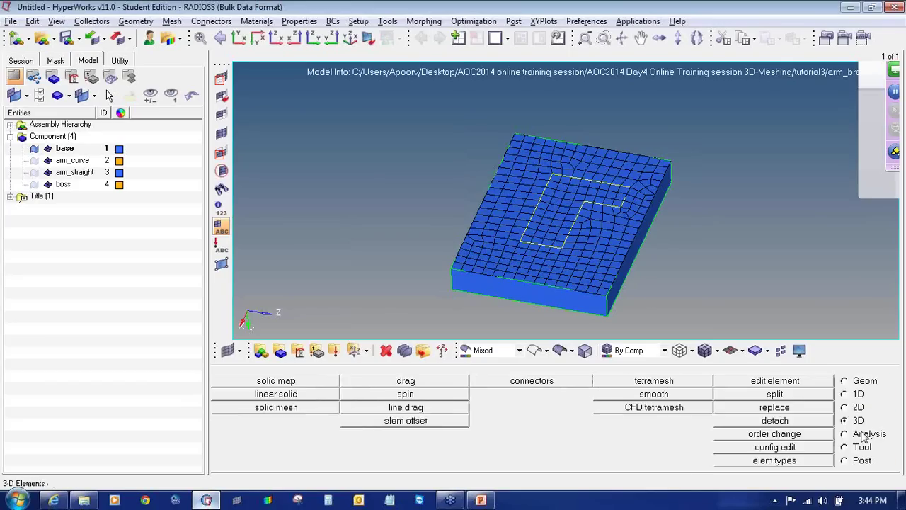
left_click(401, 424)
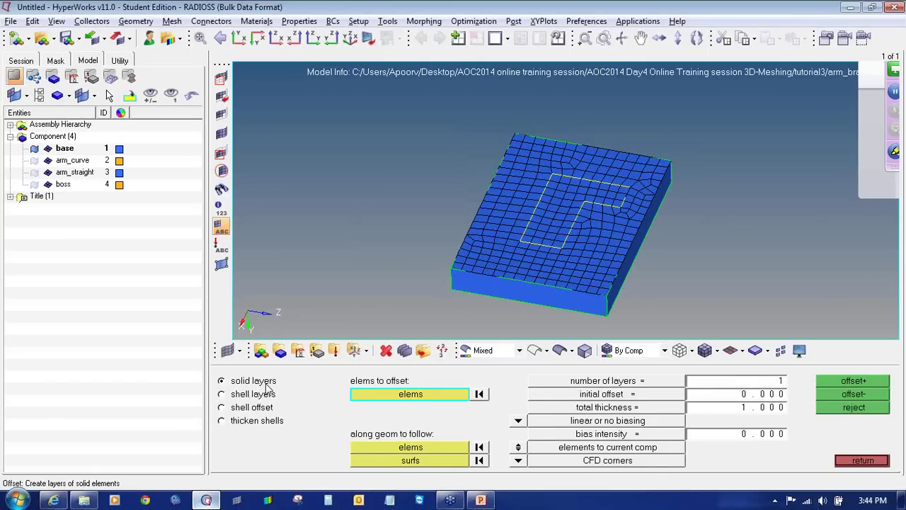
Select all shell elements on the base's upper face as the elements to offset and set the number of layers to 5
scroll(544, 228, "down", 1, "ctrl")
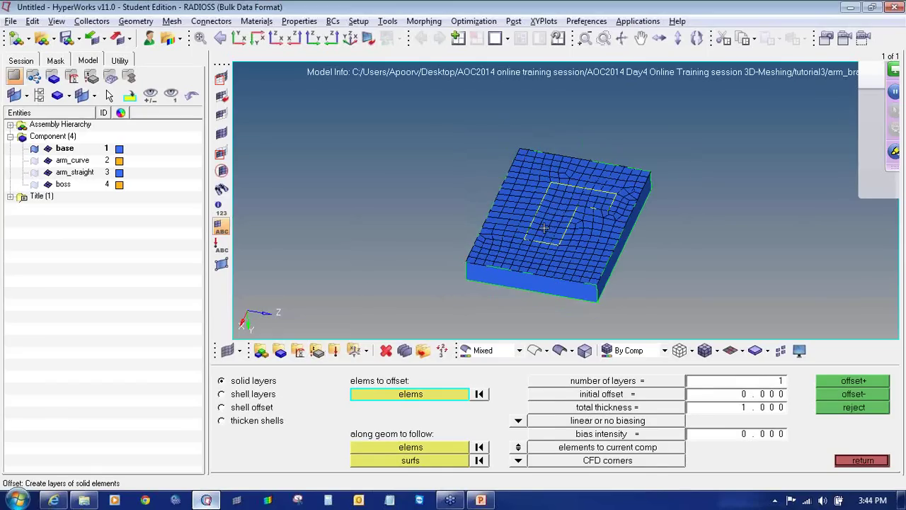
left_click_drag(409, 117, 692, 308, "shift")
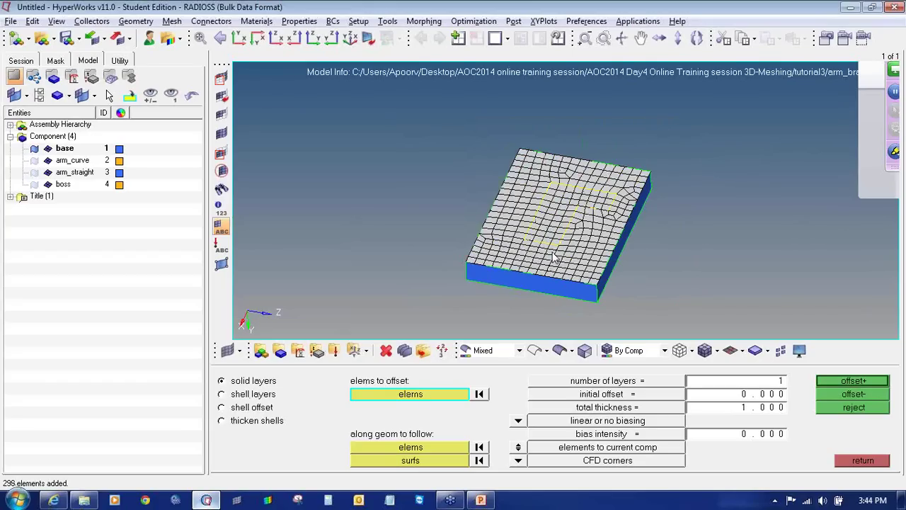
left_click(730, 385)
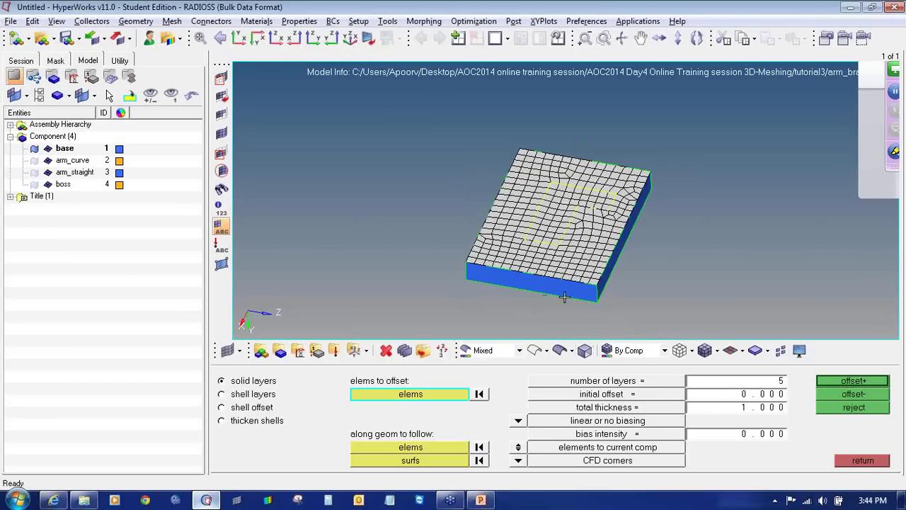
left_click_drag(565, 296, 572, 255, "ctrl")
scroll(571, 255, "up", 3)
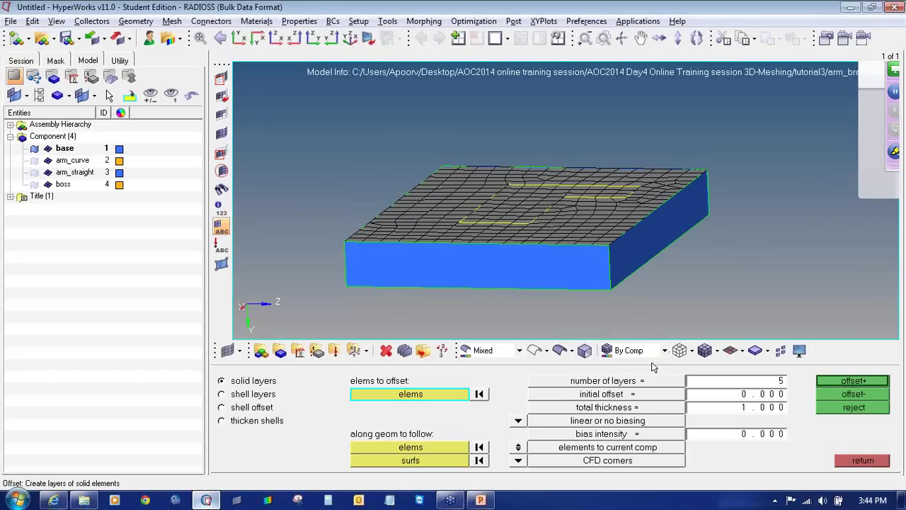
Set the total thickness to 25 and offset the base's upper shell elements in the positive direction into solid layers
left_click(750, 411)
type("25")
key("Return")
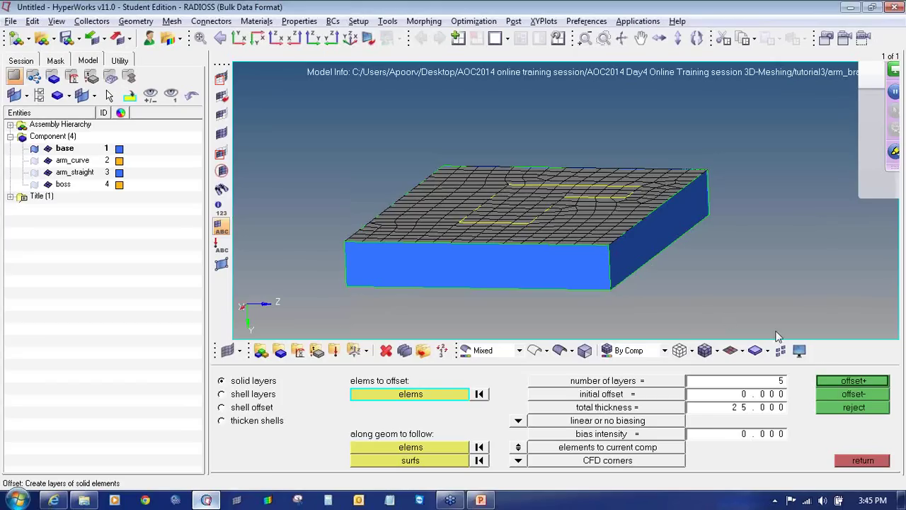
left_click(861, 382)
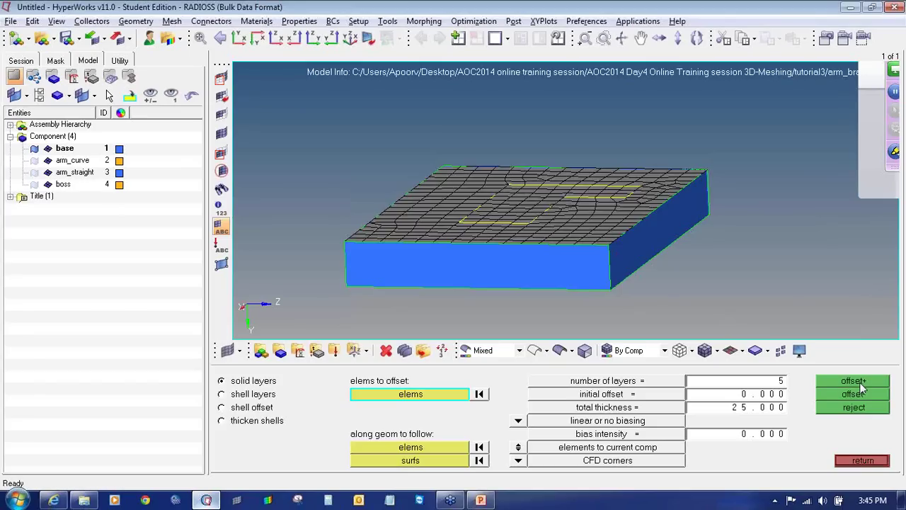
left_click(866, 460)
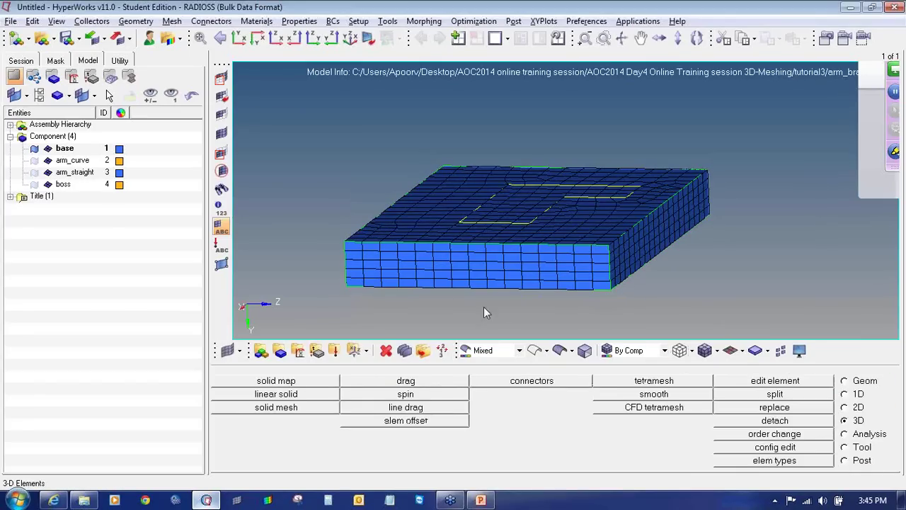
Mask a block of elements at one corner of the base, examine the inner solid layers, and unmask all elements
left_click_drag(562, 241, 616, 242, "ctrl")
left_click(222, 96)
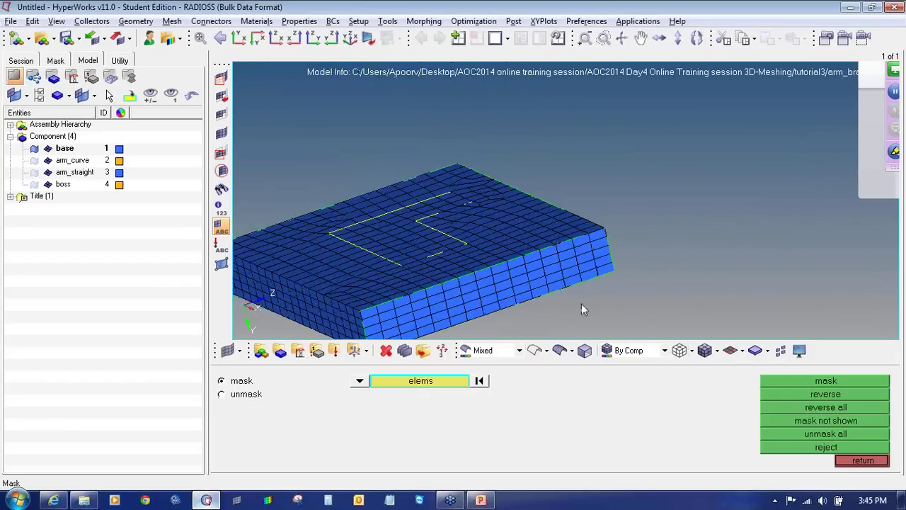
left_click_drag(581, 304, 532, 119, "shift")
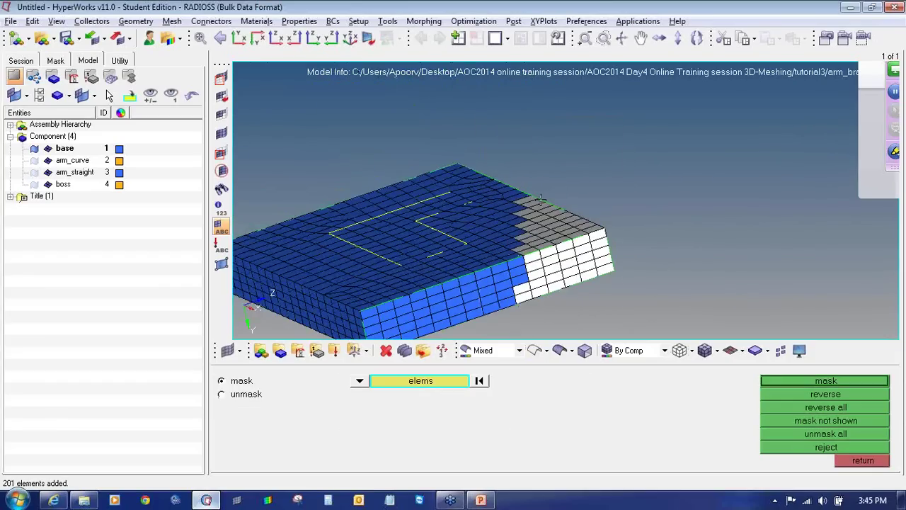
middle_click(546, 242)
left_click_drag(546, 243, 555, 263, "ctrl")
right_click_drag(725, 255, 532, 249, "ctrl")
left_click(533, 245, "ctrl")
left_click_drag(549, 260, 475, 276, "ctrl")
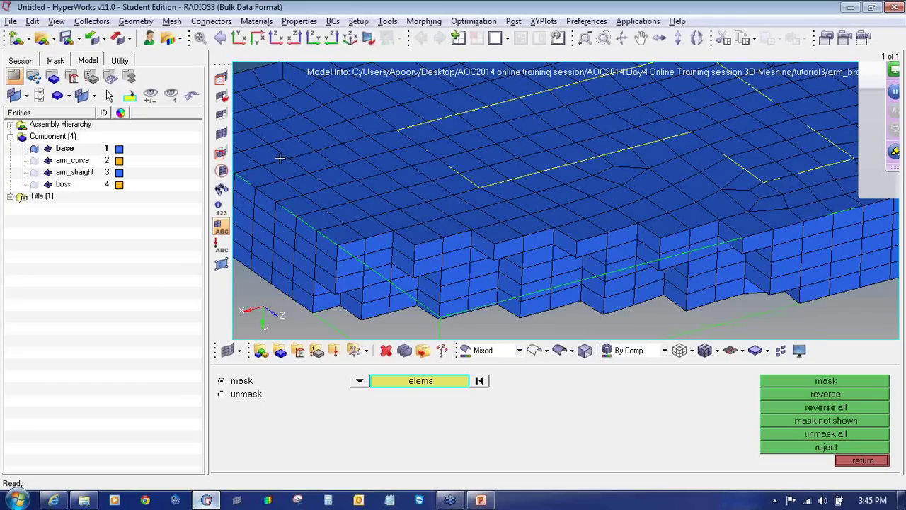
left_click(220, 133)
Try to isolate one element picked on the base's upper face by masking it and reversing the mask, and unmask everything
left_click(473, 221)
middle_click(495, 235)
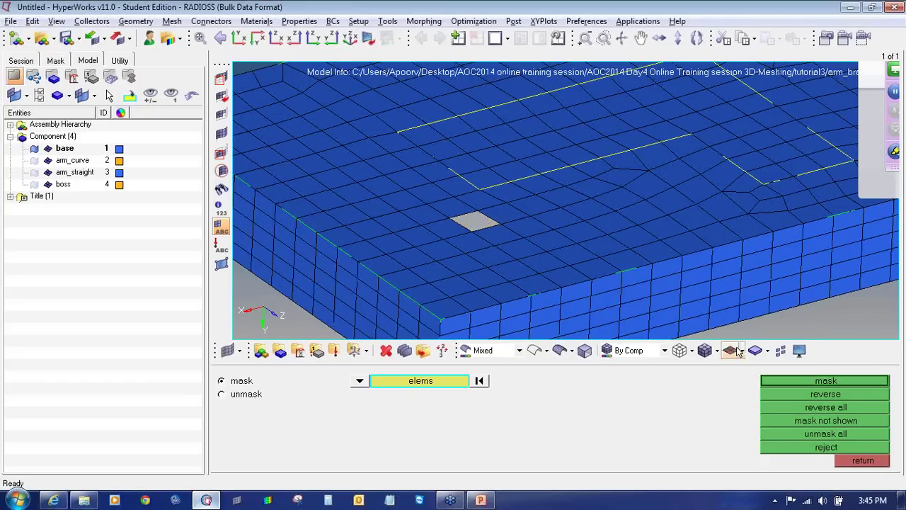
left_click(782, 380)
left_click(784, 392)
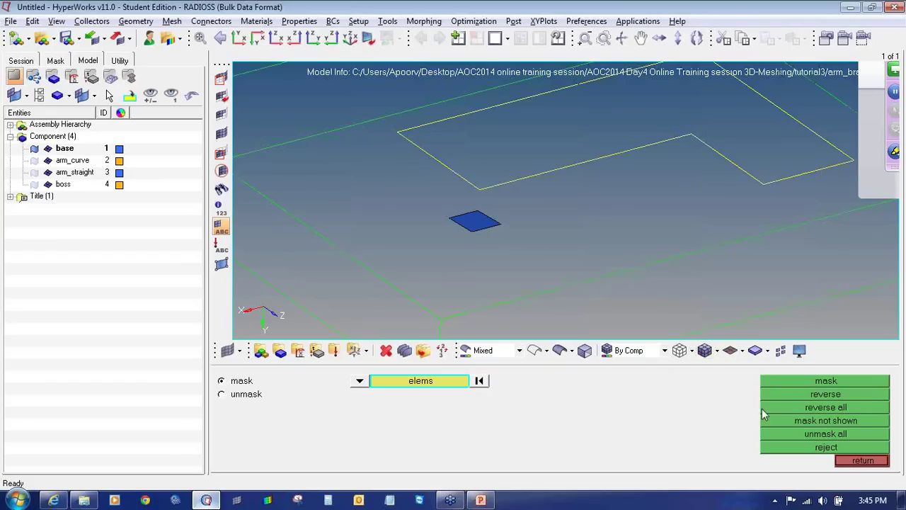
left_click(806, 433)
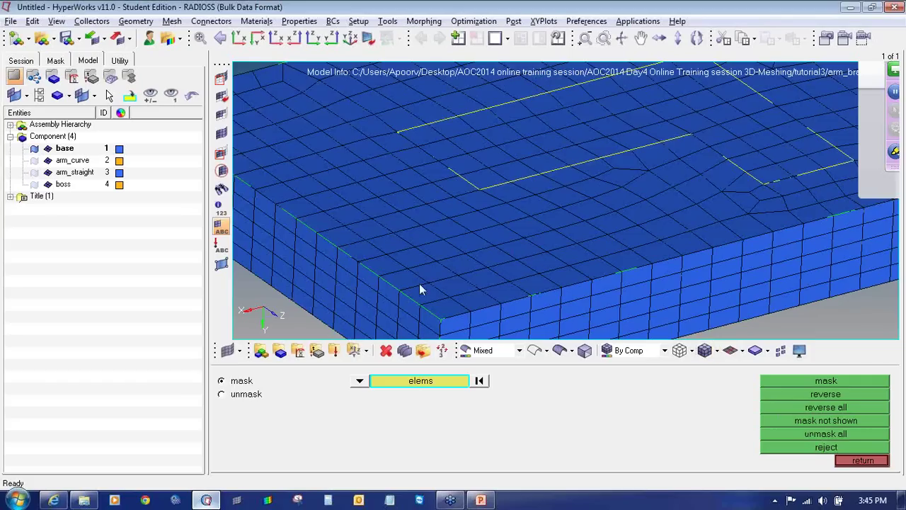
Isolate a single solid hex element of the base by masking it and reversing the mask, and view it close up
left_click(823, 383)
left_click(822, 396)
right_click_drag(401, 320, 451, 271, "ctrl")
scroll(451, 272, "up", 3, "ctrl")
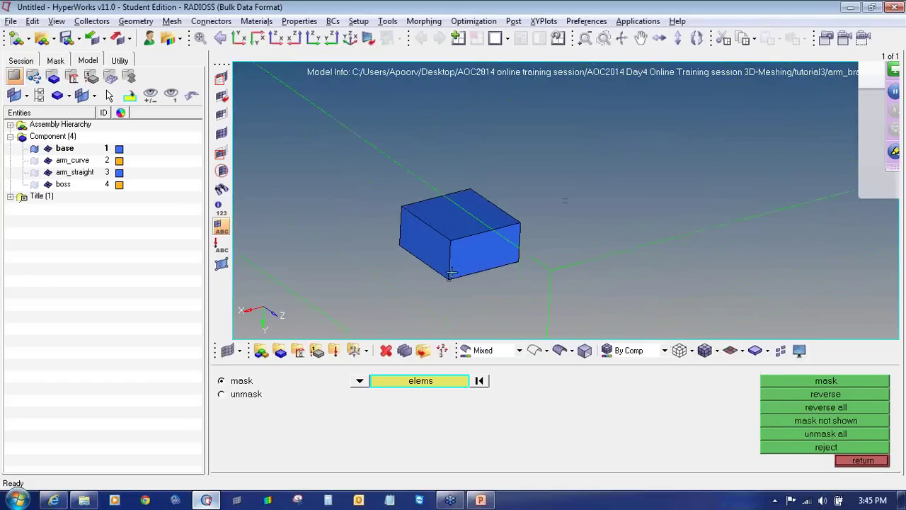
left_click_drag(451, 273, 472, 330, "ctrl")
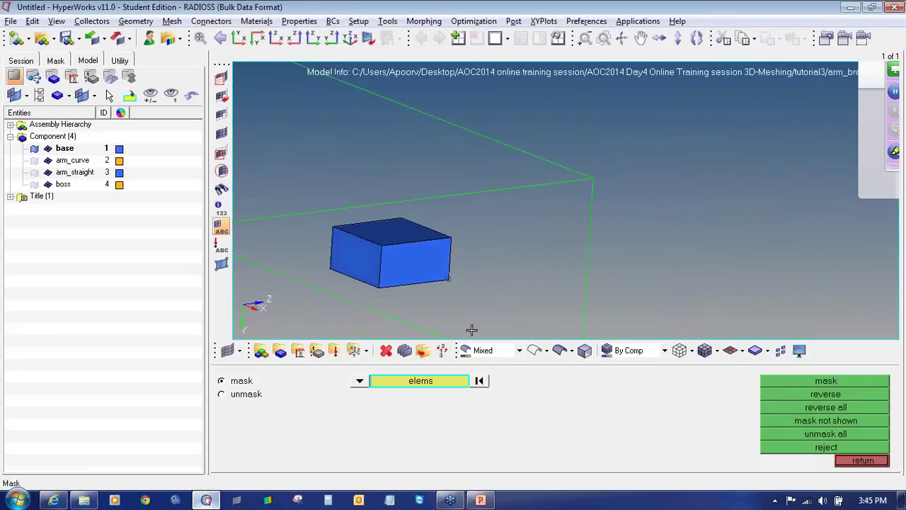
Display the isolated hex element in wireframe and colour the base component red
left_click(680, 350)
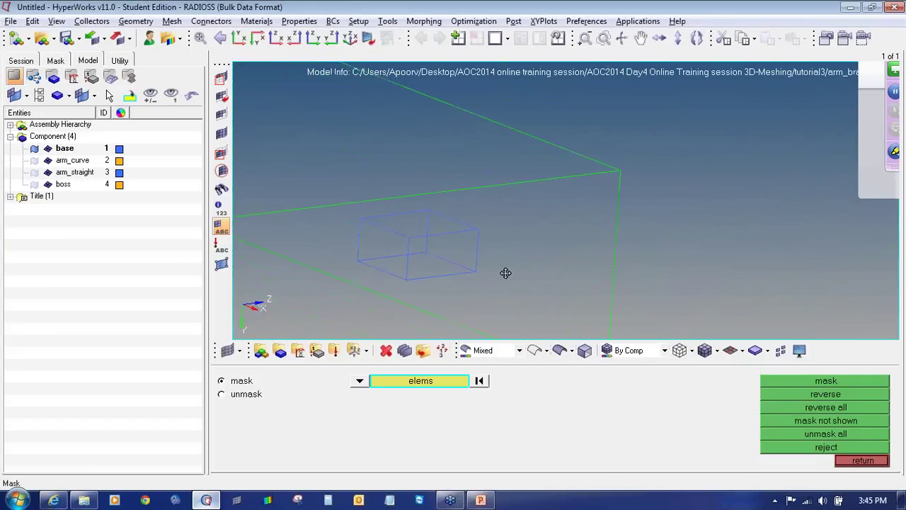
scroll(419, 252, "up", 2, "ctrl")
left_click(119, 150)
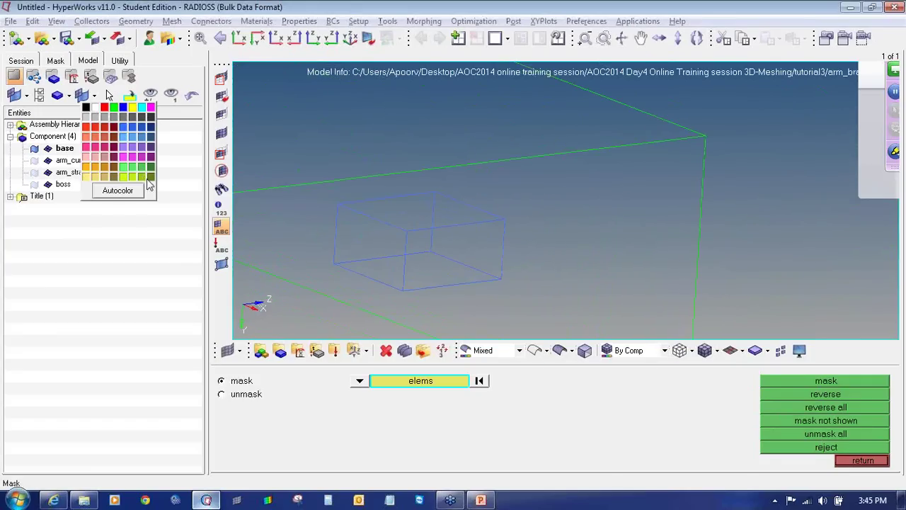
left_click(105, 108)
left_click_drag(396, 229, 552, 225, "ctrl")
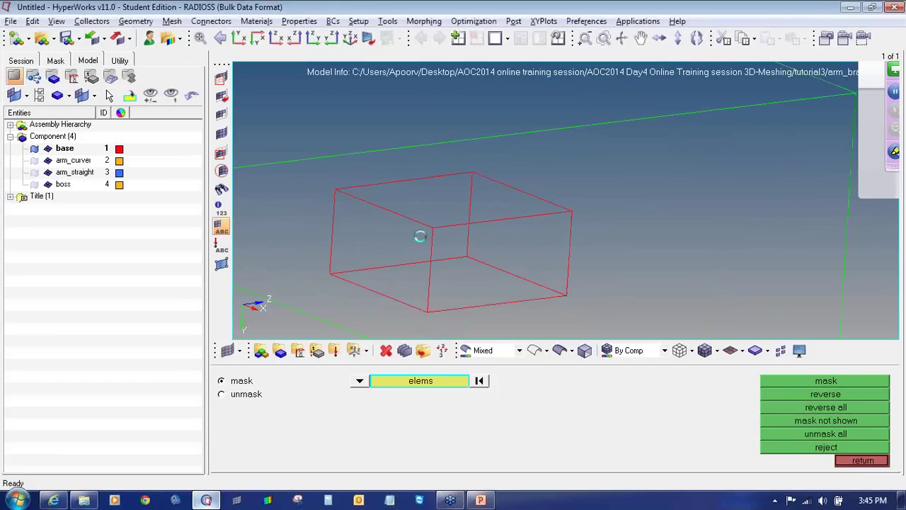
Add temporary nodes at all corners of the isolated hex element and leave the temporary nodes and mask tools
left_click_drag(276, 124, 643, 329, "shift")
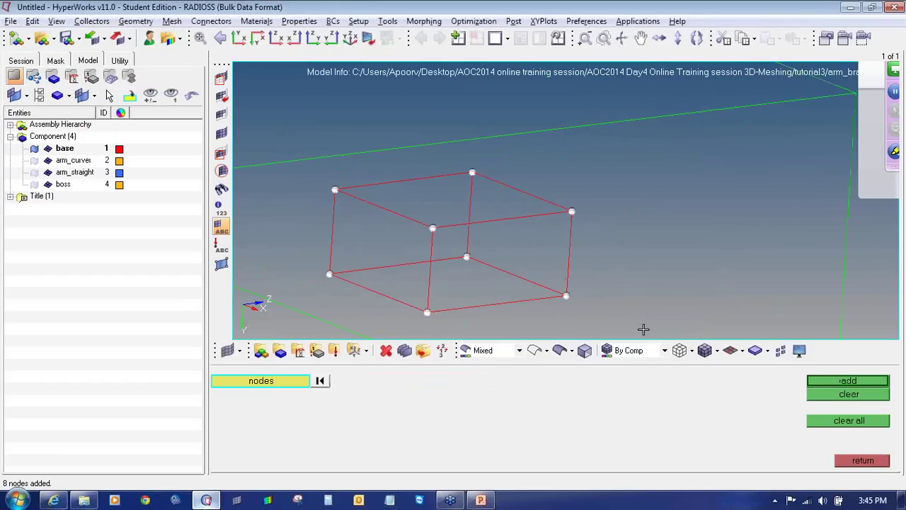
middle_click(489, 227)
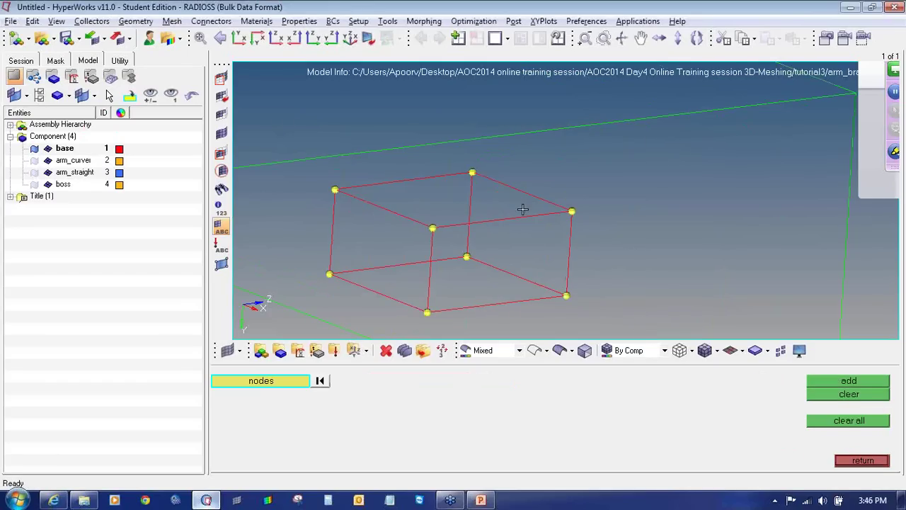
left_click_drag(510, 229, 489, 224, "ctrl")
left_click(876, 459)
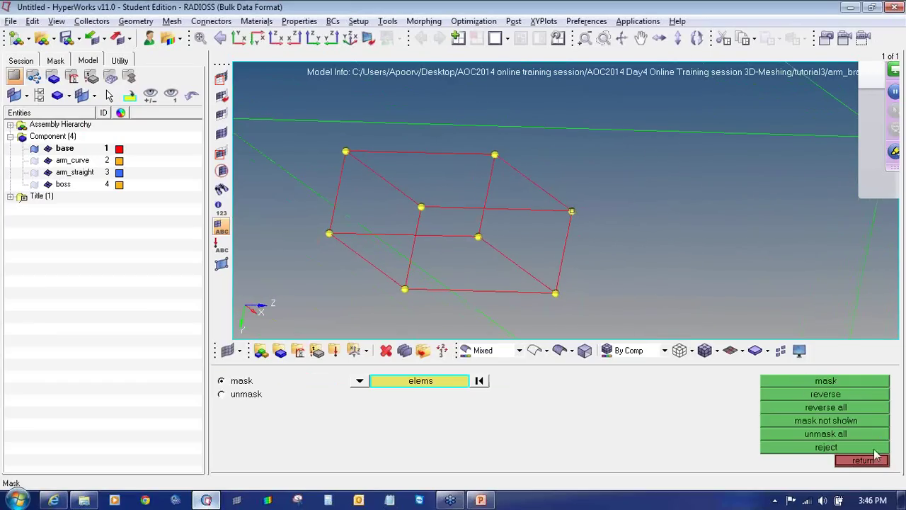
left_click(871, 459)
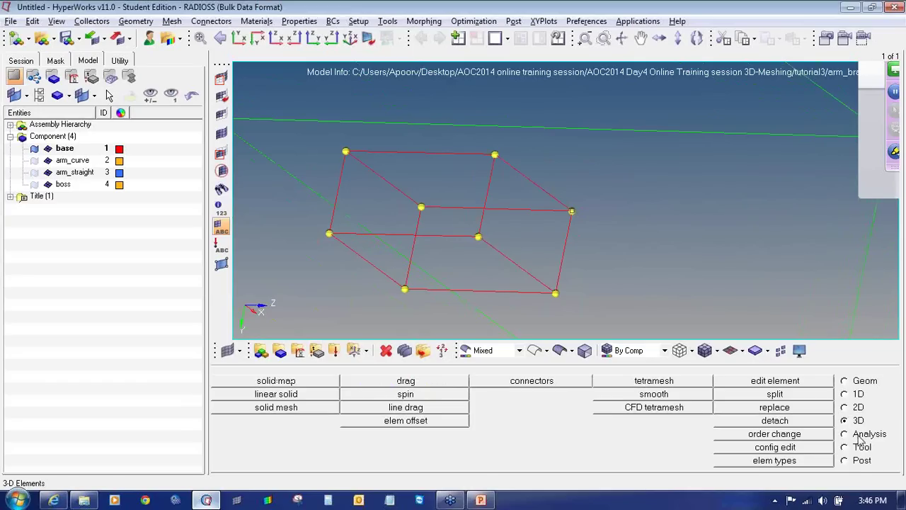
Change the isolated hex element to 2nd order with midside nodes at exact midpoint
left_click(794, 437)
left_click(290, 392)
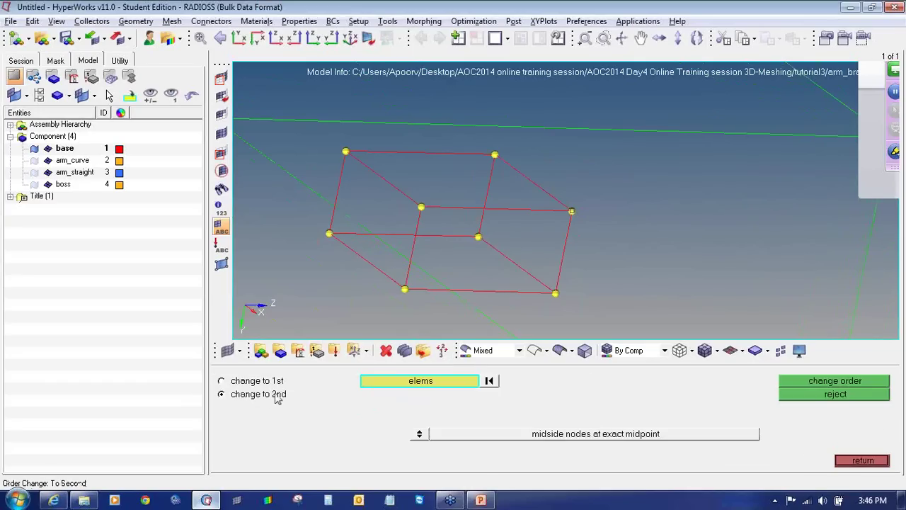
left_click(454, 206)
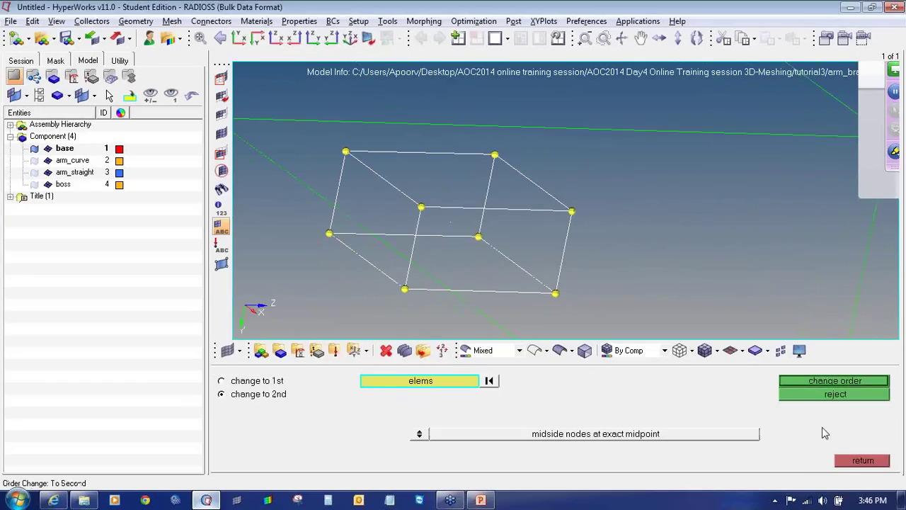
left_click(841, 382)
left_click(871, 460)
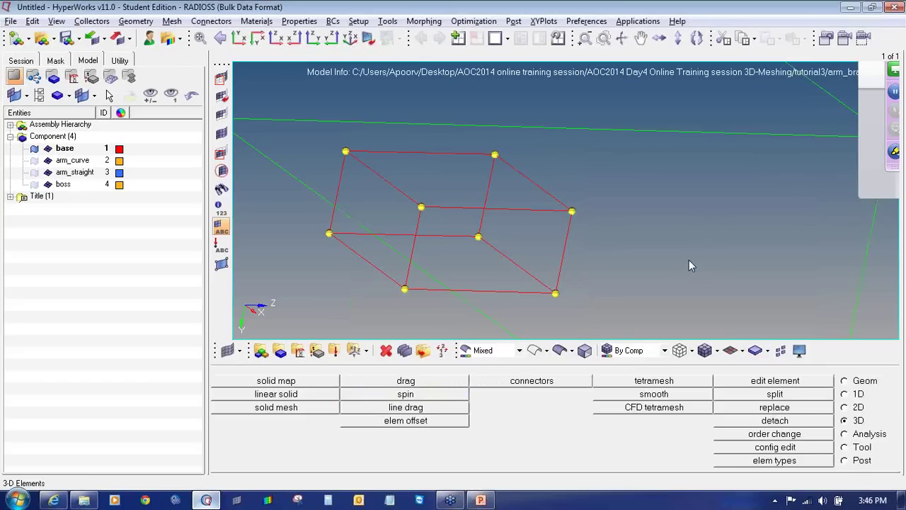
Add temporary nodes on all corner and midside nodes of the second-order hex element and examine them
key("shift+F2")
left_click_drag(651, 327, 276, 110, "shift")
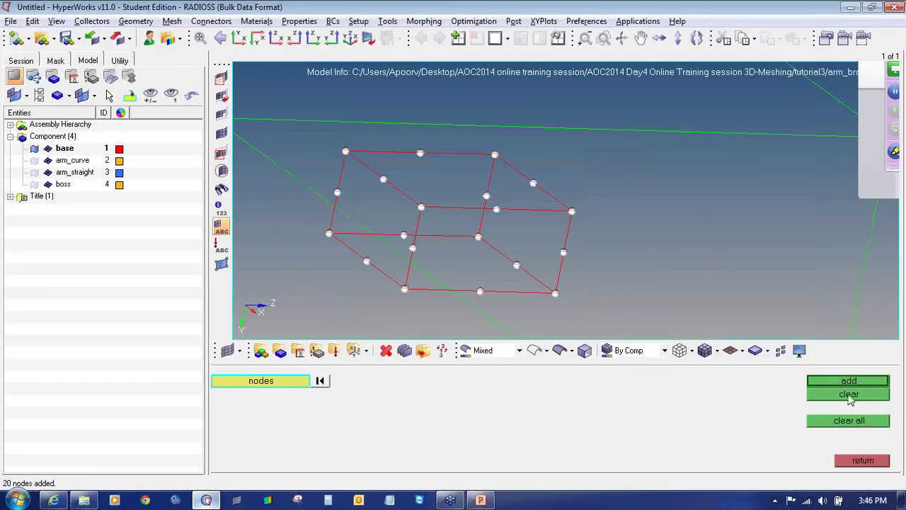
left_click(850, 386)
left_click(870, 459)
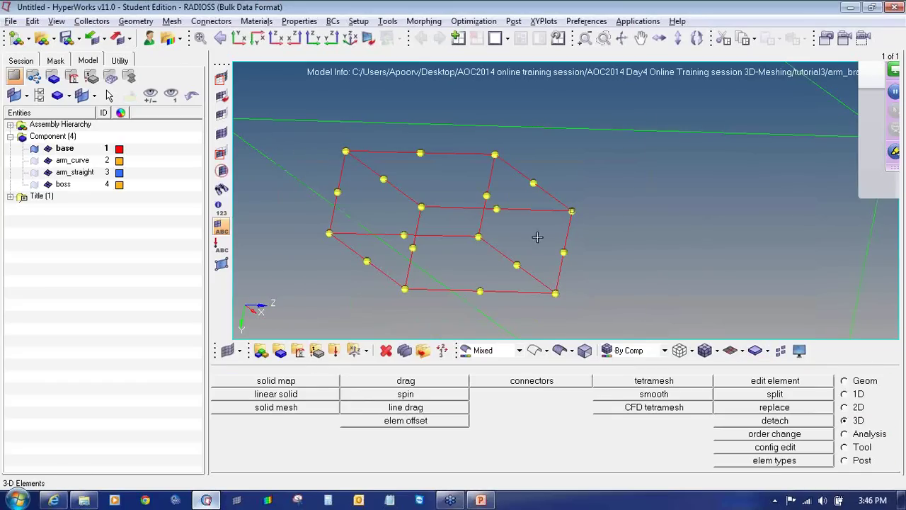
mouse_move(538, 237)
left_mouse_down("ctrl")
mouse_move(591, 233)
mouse_move(453, 225)
mouse_move(634, 237)
left_mouse_up("ctrl")
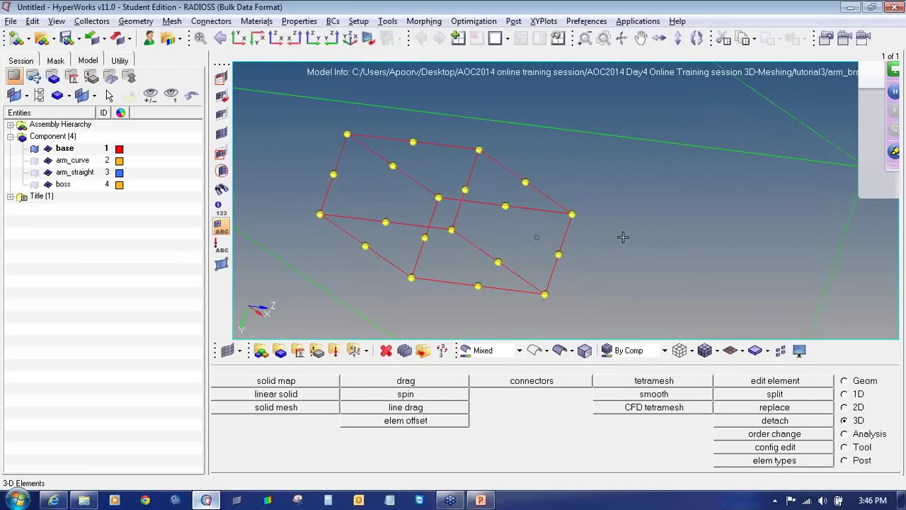
Clear all temporary nodes from the isolated hex element
key("shift+F2")
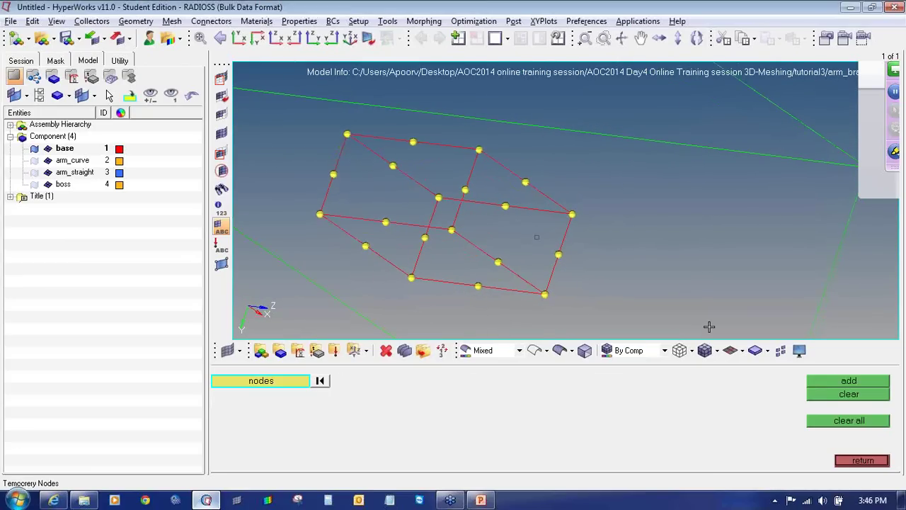
left_click(849, 421)
left_click(859, 460)
Unmask all elements of the base and change all displayed elements back to 1st order
left_click(804, 390)
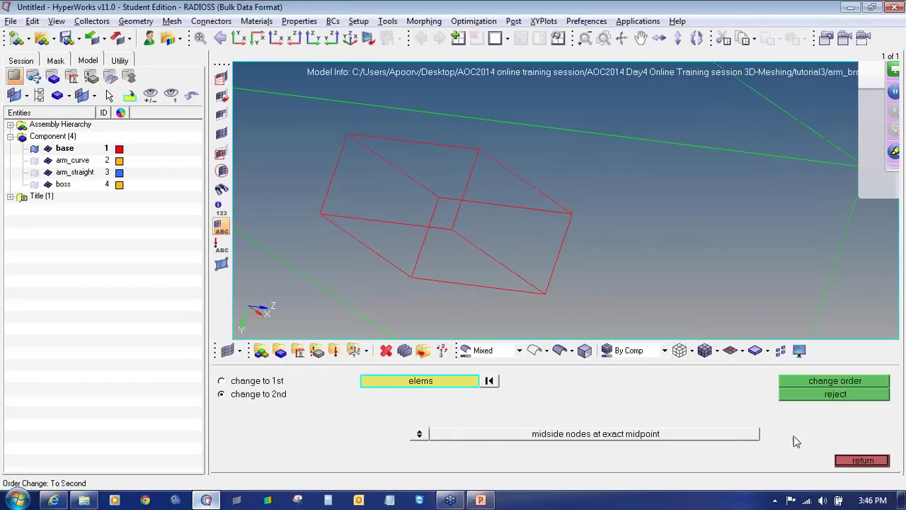
left_click(222, 133)
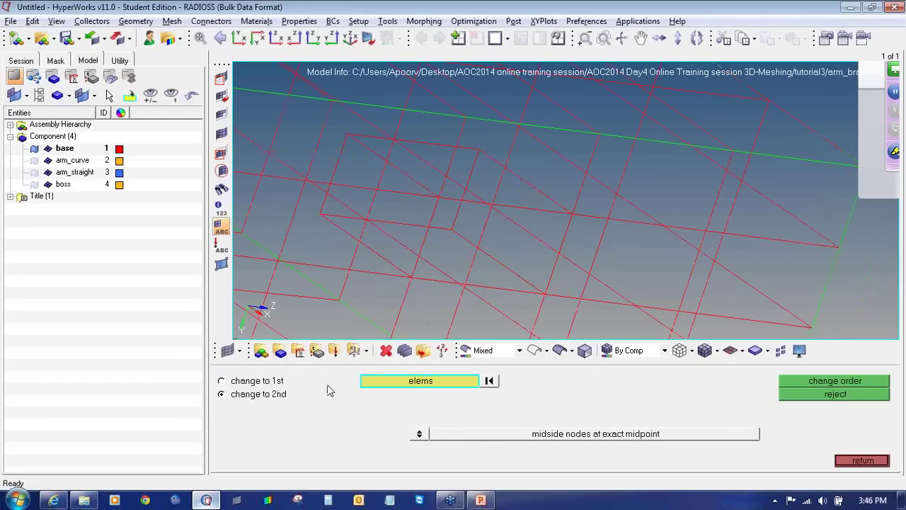
left_click(285, 381)
left_click(398, 383)
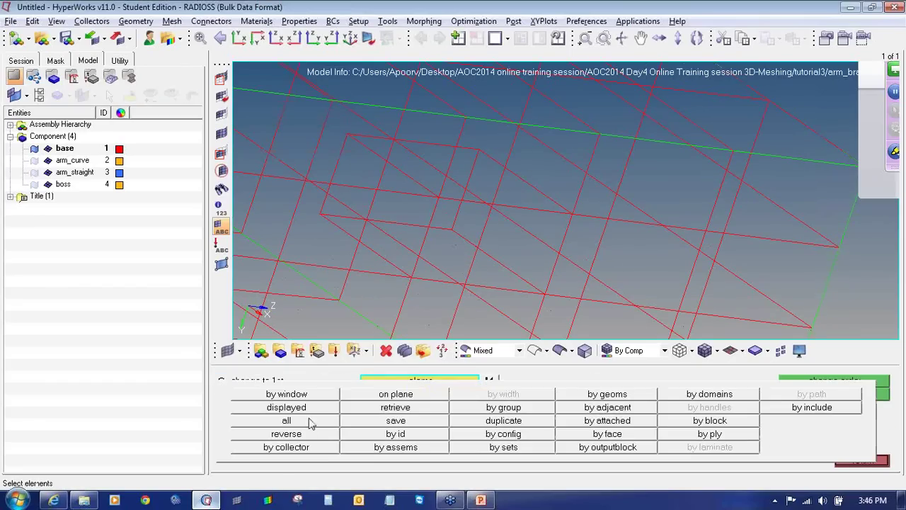
left_click(305, 408)
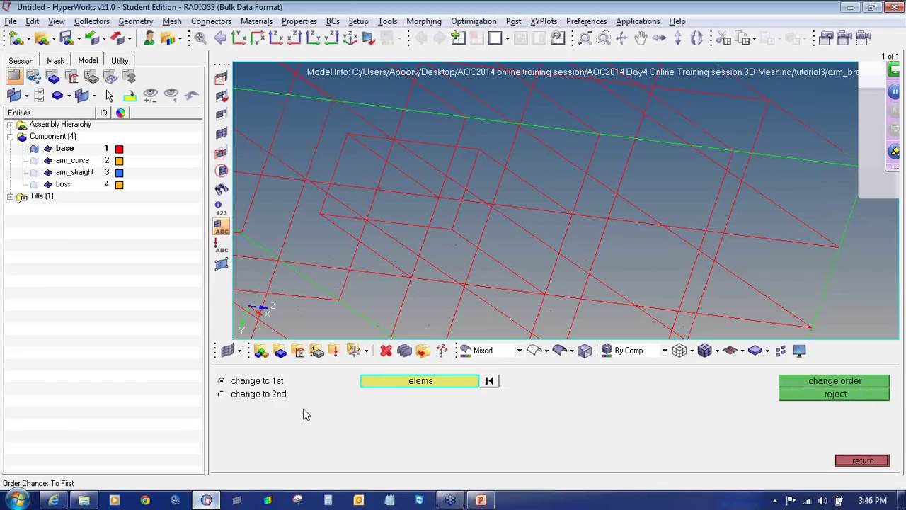
left_click(826, 384)
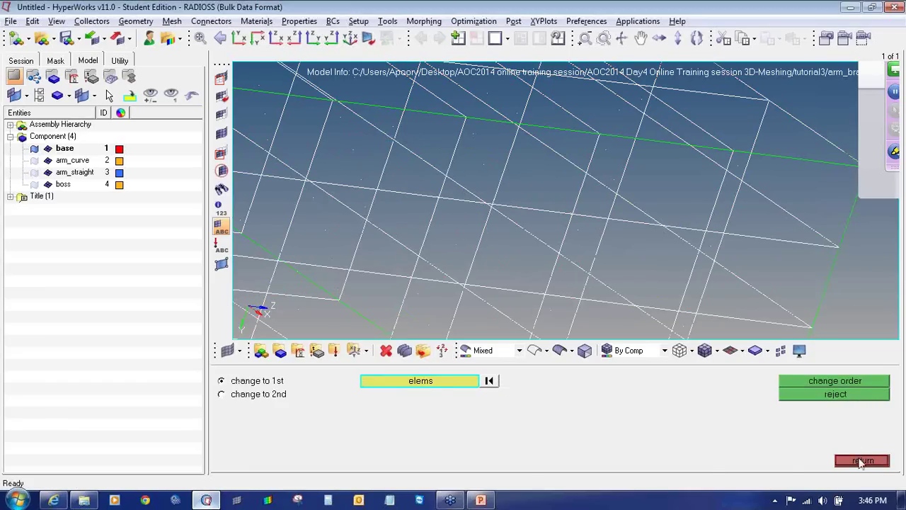
left_click(860, 461)
Show the whole base mesh in shaded display with mesh lines
right_click_drag(503, 197, 540, 237, "ctrl")
scroll(541, 238, "down", 5, "ctrl")
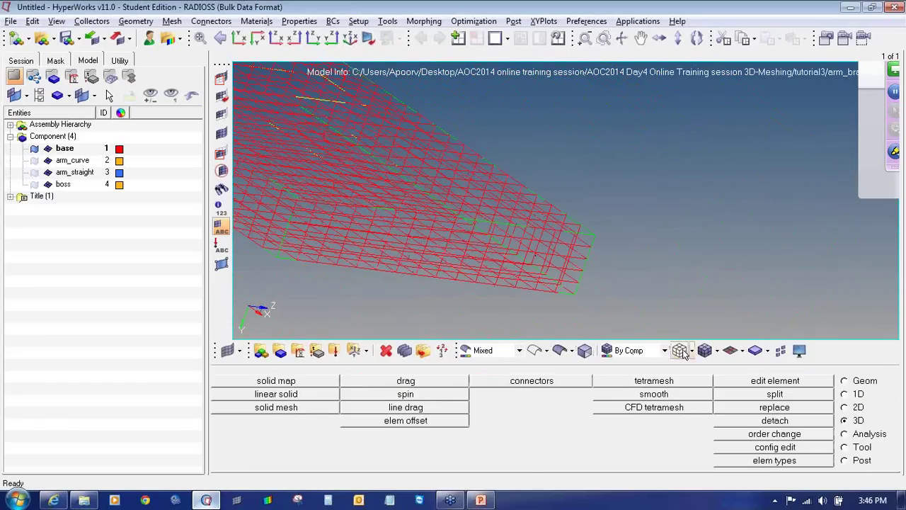
left_click(705, 350)
right_click_drag(506, 211, 617, 259, "ctrl")
scroll(617, 259, "down", 6, "ctrl")
right_click(152, 137)
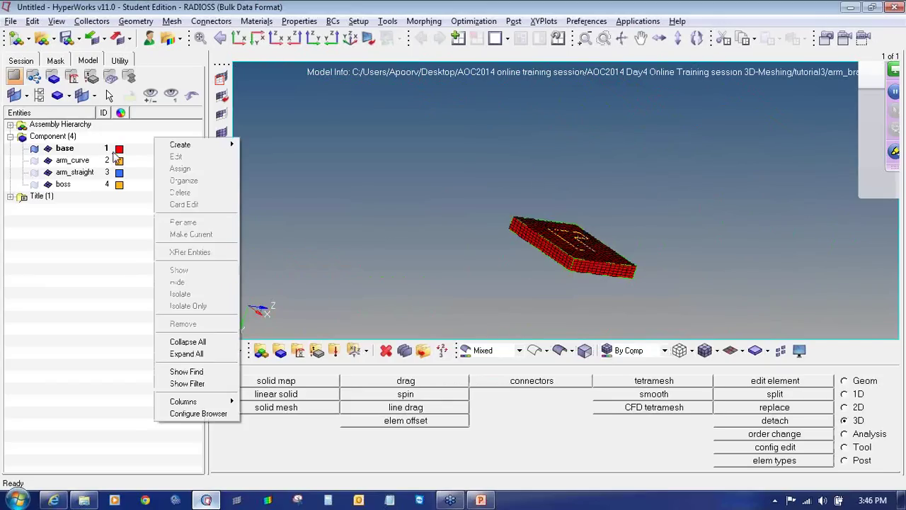
left_click(117, 151)
left_click(169, 174)
left_click_drag(573, 237, 673, 269, "ctrl")
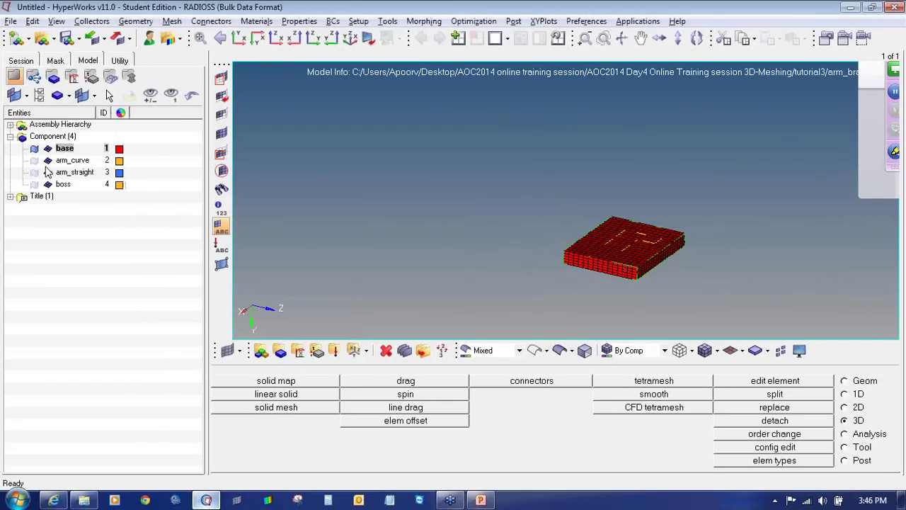
Recolour the base component, trying pure blue first and settling on light blue
left_click(119, 148)
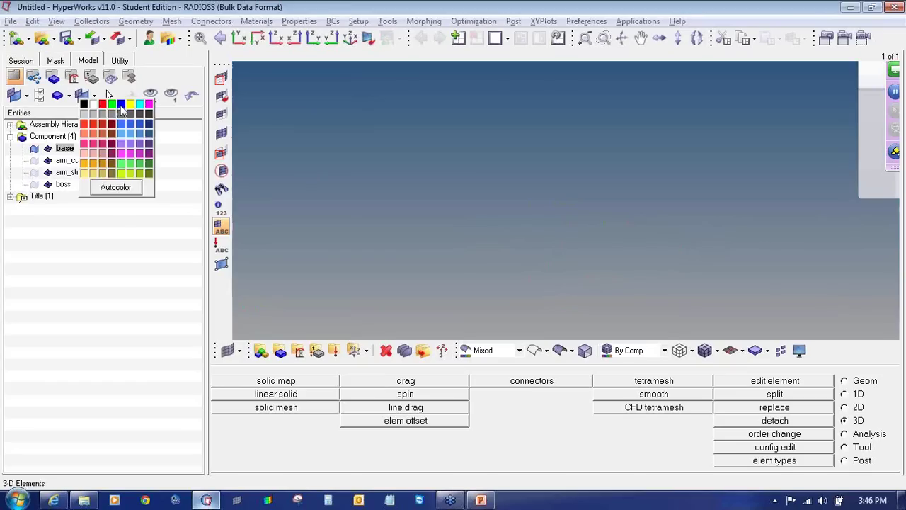
left_click(121, 105)
right_click_drag(603, 255, 503, 240, "ctrl")
scroll(544, 246, "up", 4, "ctrl")
left_click(119, 150)
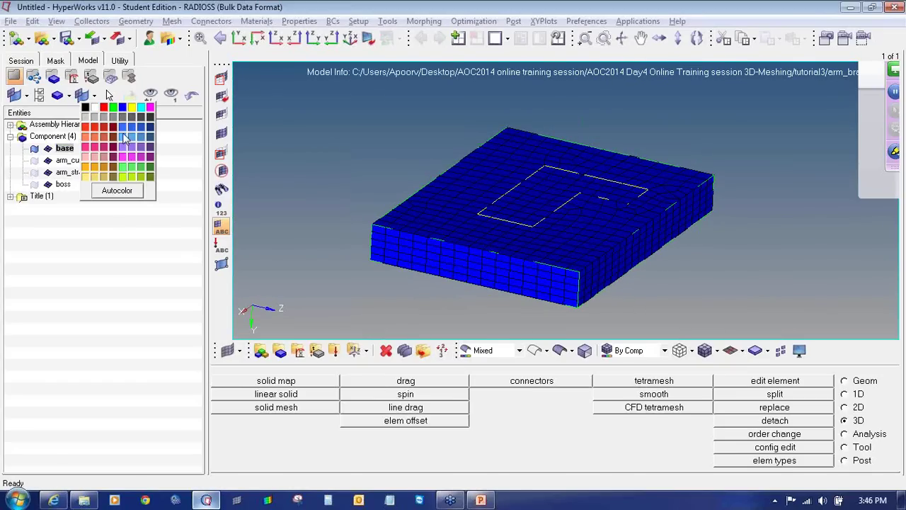
left_click(123, 136)
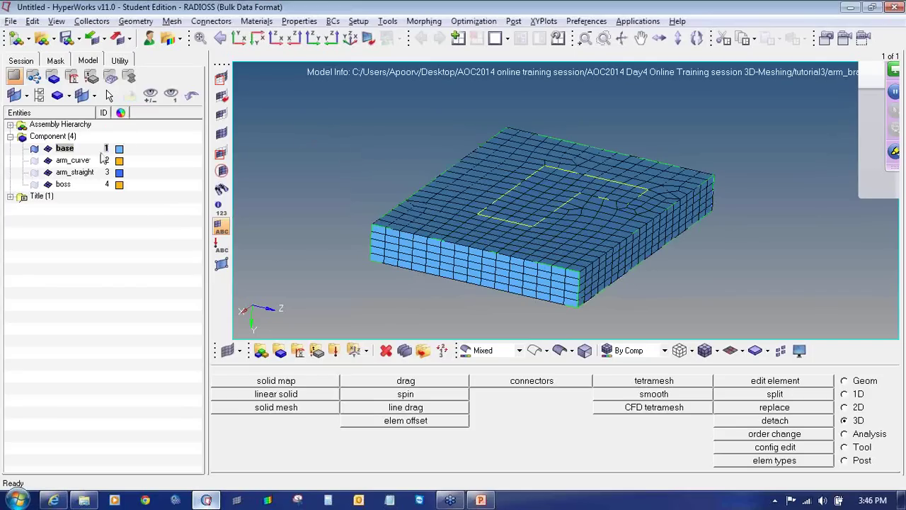
Show the arm_curve geometry together with the base and display the geometry shaded with surface edges
left_click(34, 160)
right_click_drag(539, 128, 540, 162, "ctrl")
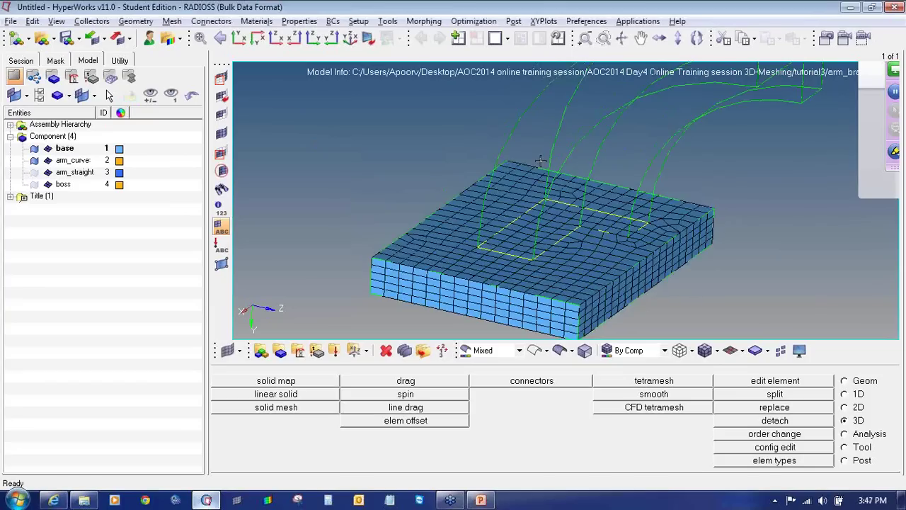
scroll(545, 167, "down", 4)
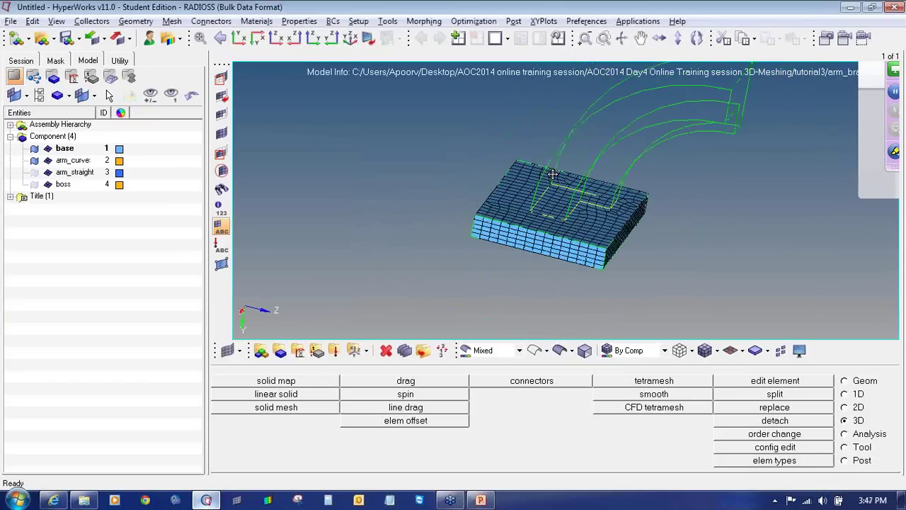
scroll(553, 174, "up", 4)
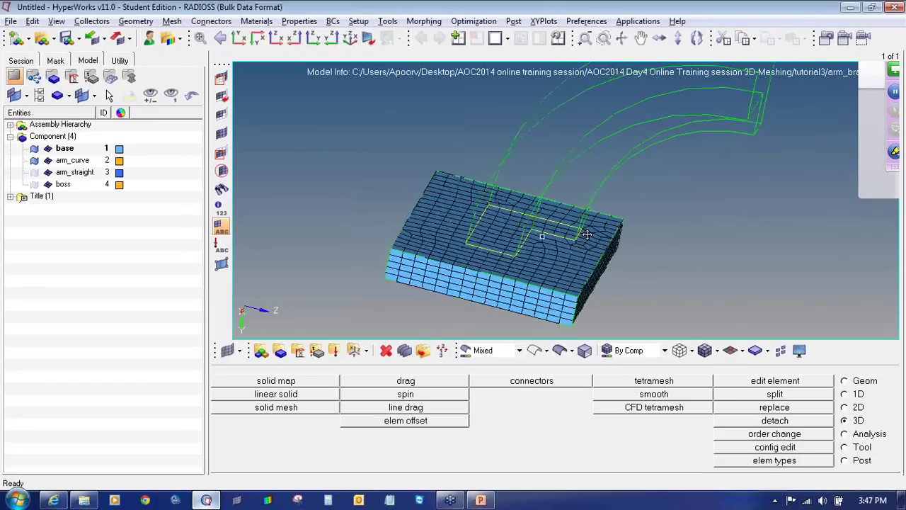
left_click_drag(587, 234, 611, 233, "ctrl")
left_click(562, 349)
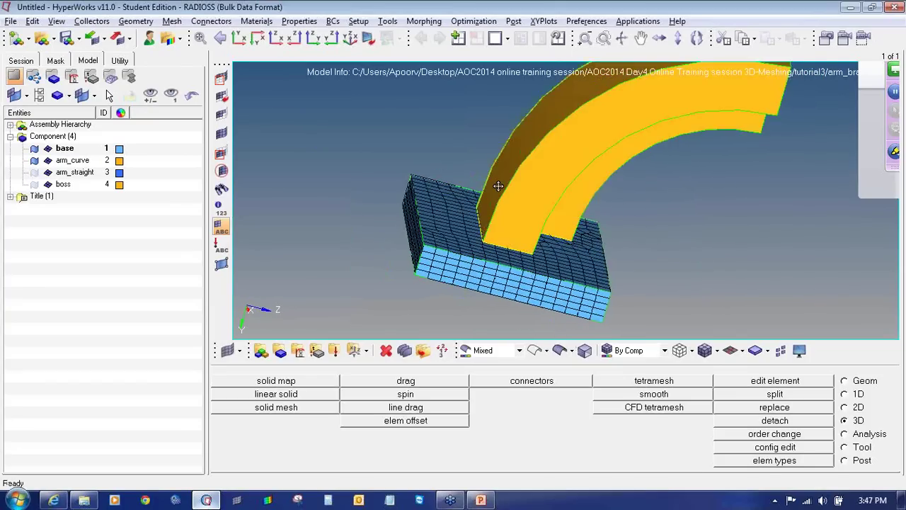
left_click_drag(498, 186, 556, 119, "ctrl")
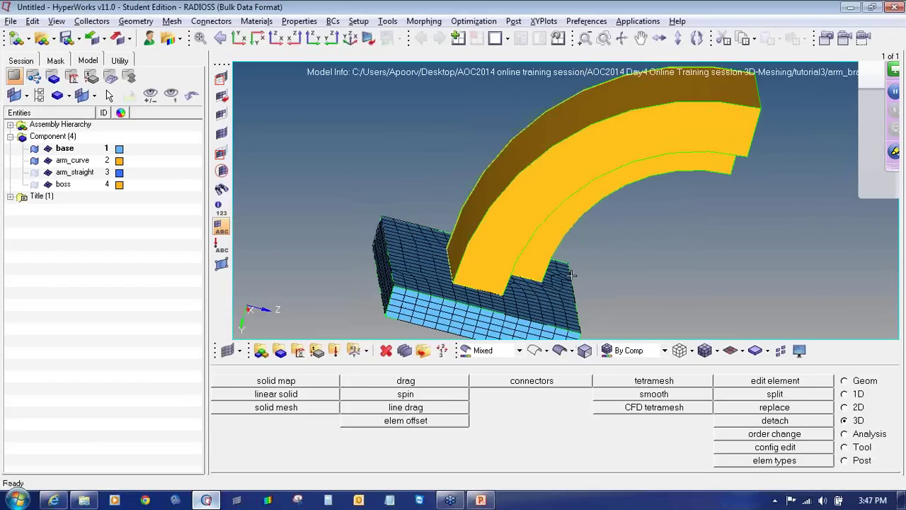
Mask the displayed hex8 elements of type CHEXA, selecting them by configuration
key("F5")
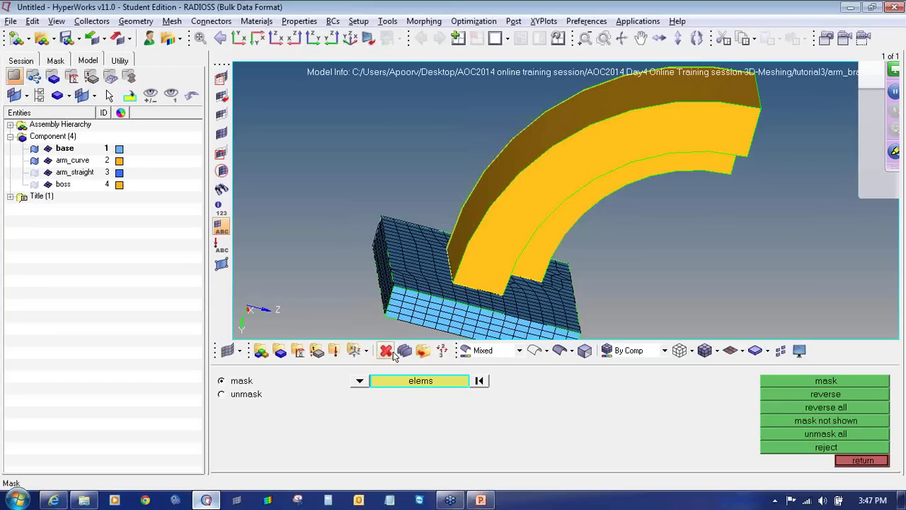
left_click(360, 381)
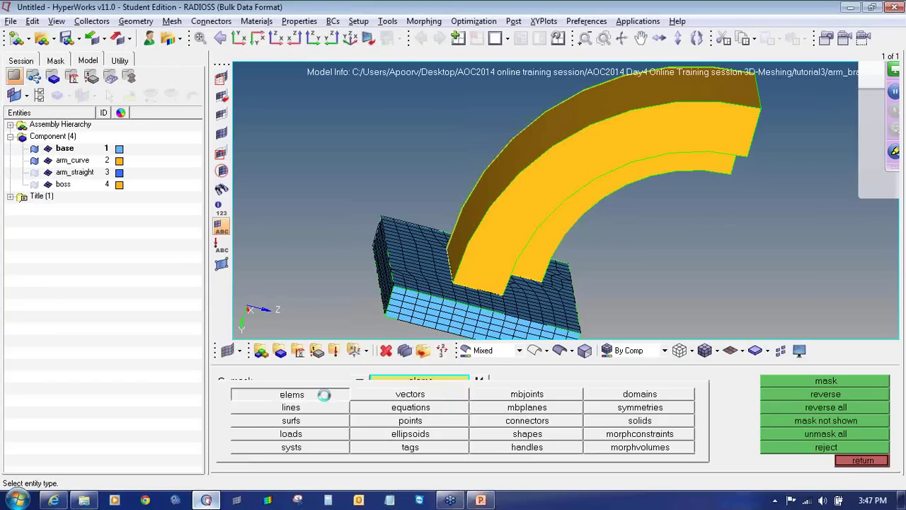
left_click(325, 395)
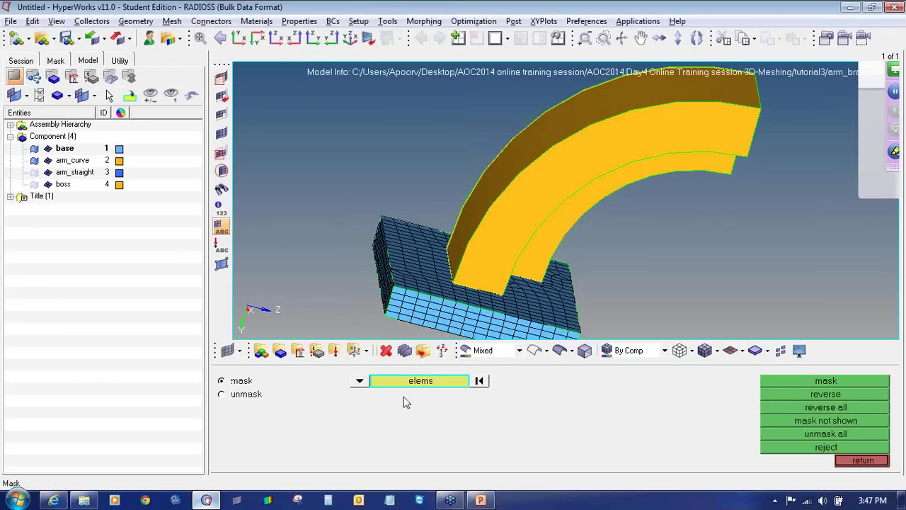
left_click(413, 380)
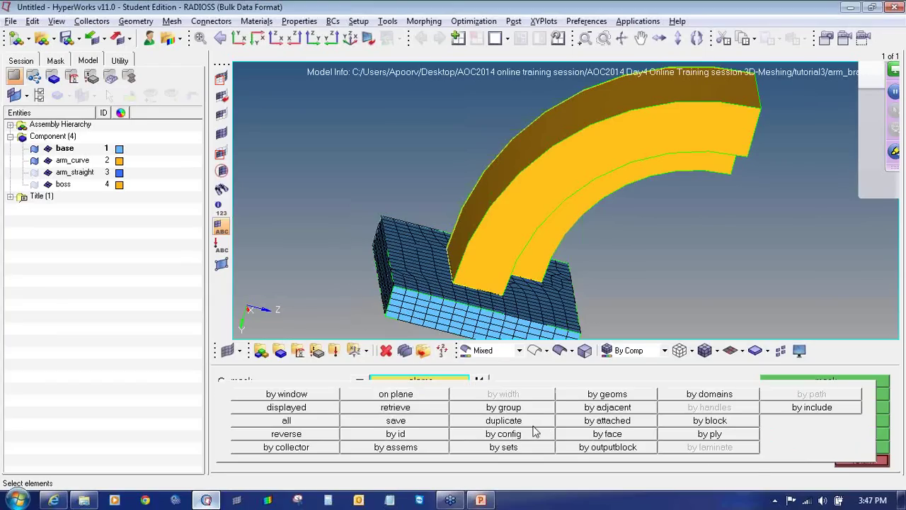
left_click(518, 435)
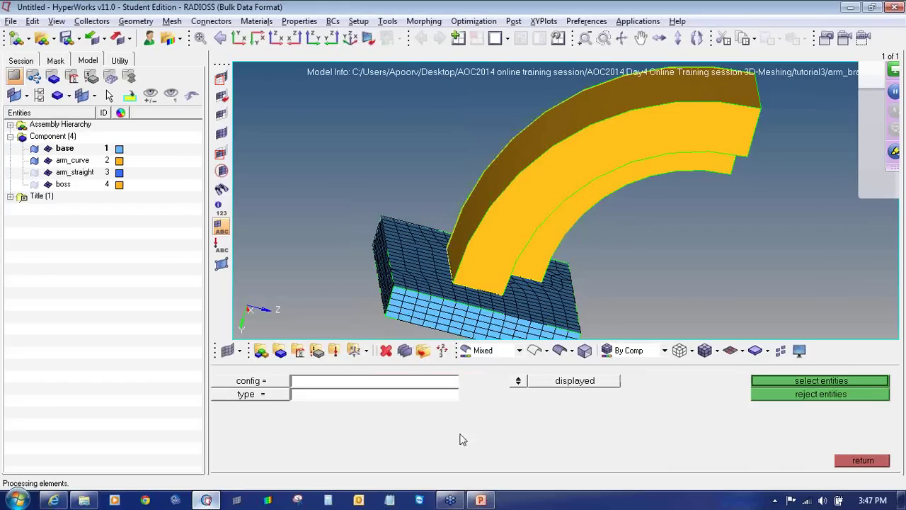
left_click(266, 386)
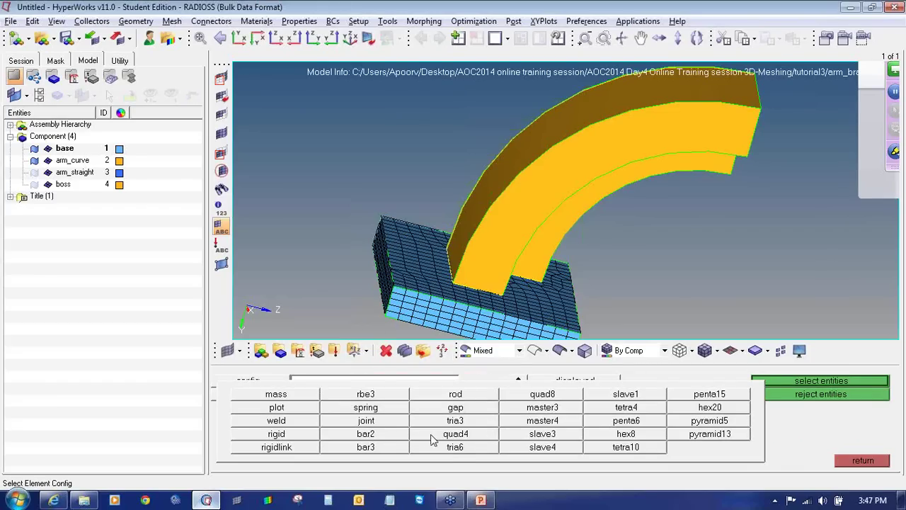
left_click(606, 437)
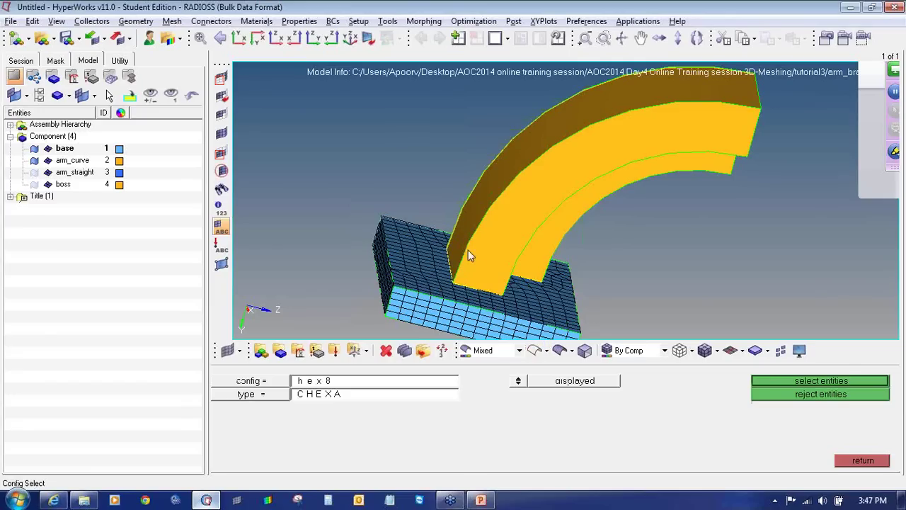
left_click(794, 383)
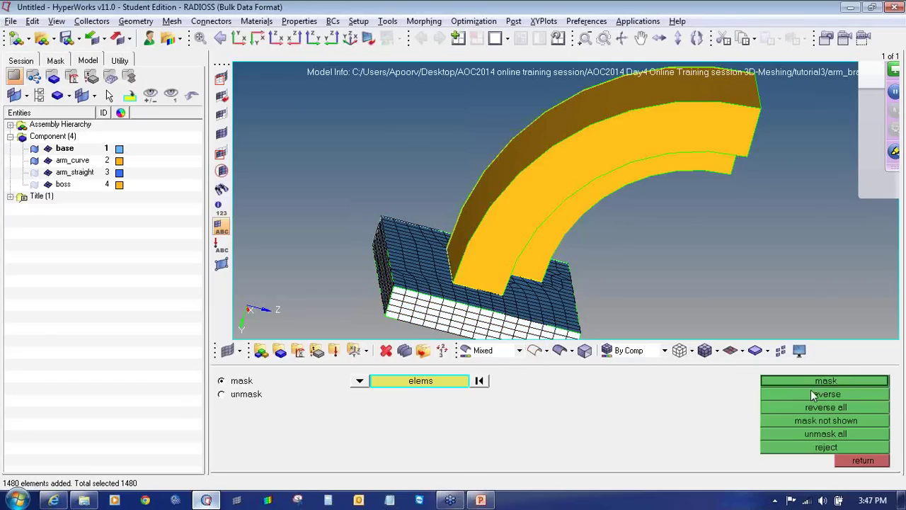
left_click(810, 386)
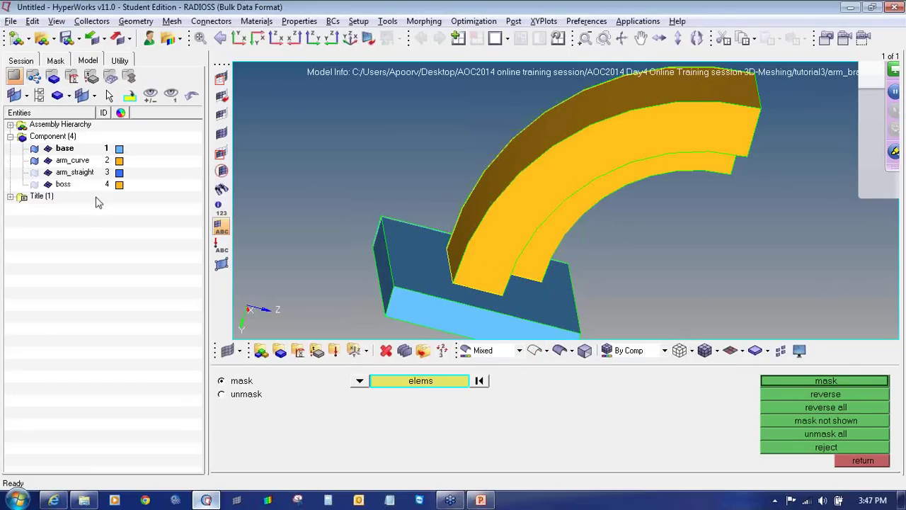
left_click_drag(442, 297, 456, 262, "ctrl")
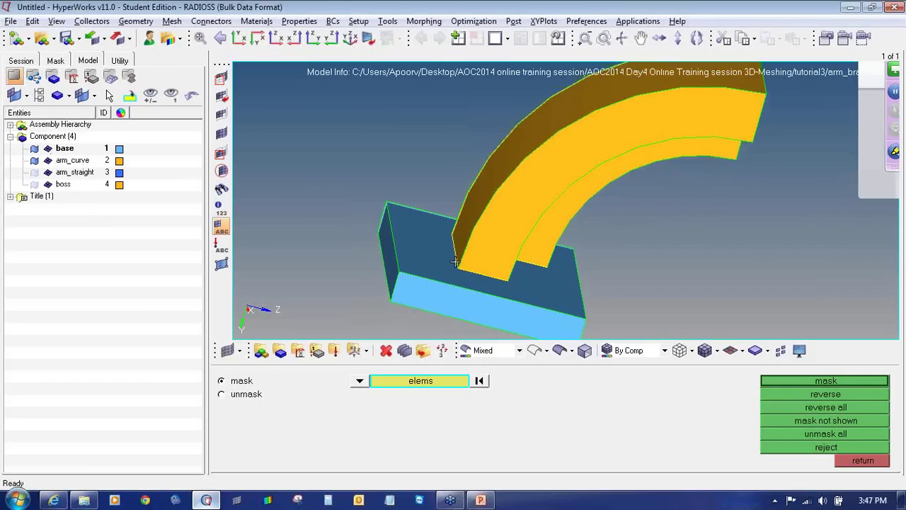
scroll(455, 262, "down", 2)
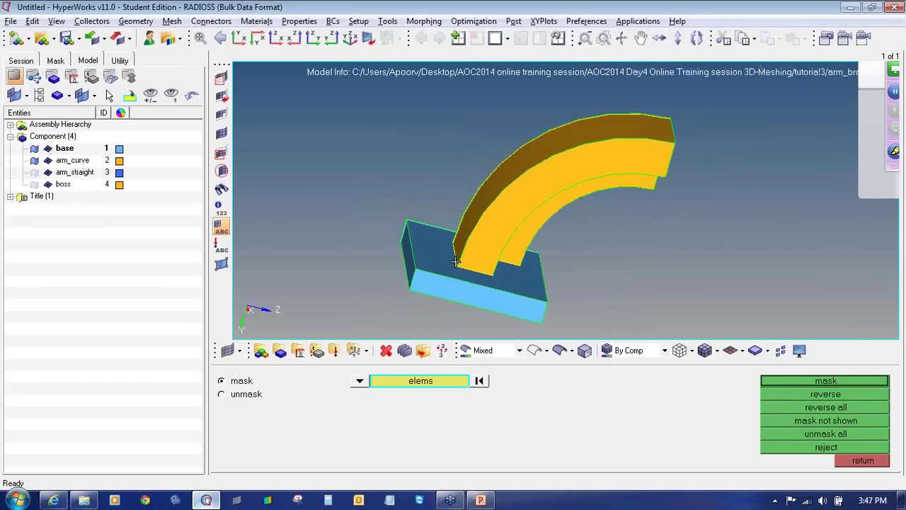
left_click(845, 461)
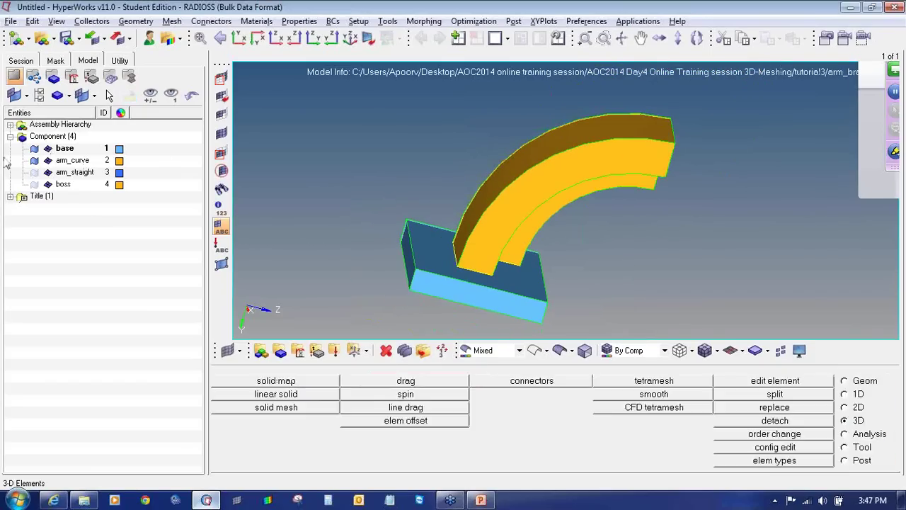
Turn off element display for arm_straight, boss and arm_curve, and refresh the base's element display to bring its mesh back
left_click(47, 172)
left_click(48, 184)
left_click(47, 160)
left_click(48, 148)
left_click(48, 148)
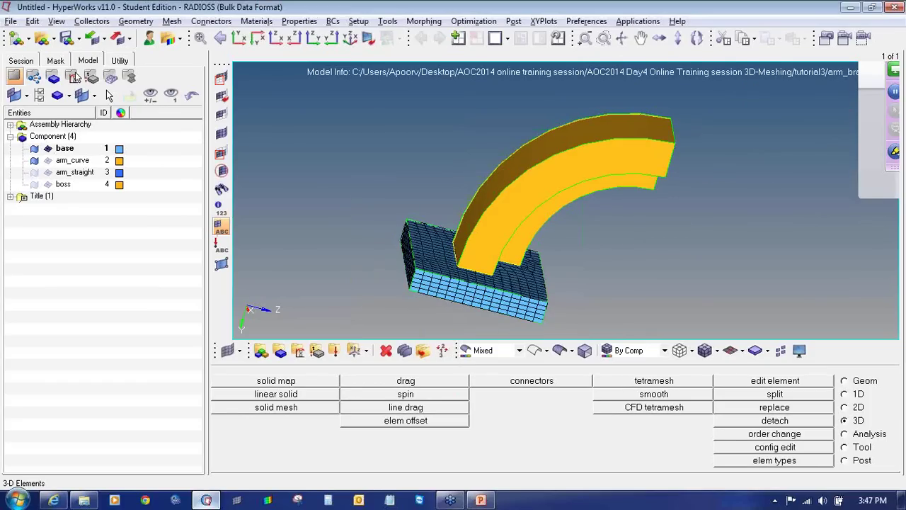
Mask all hex8 elements of type CHEXA by configuration, with the selection scope set to all
left_click(217, 81)
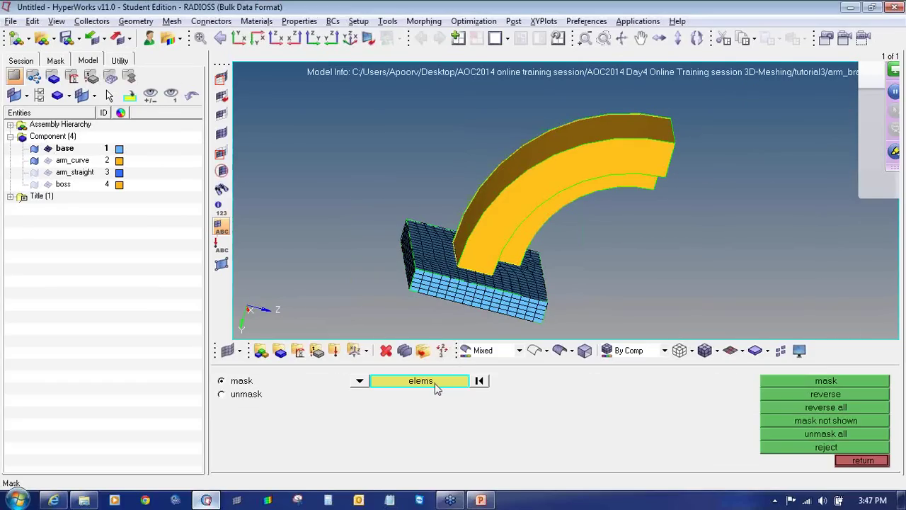
left_click(435, 383)
left_click(534, 435)
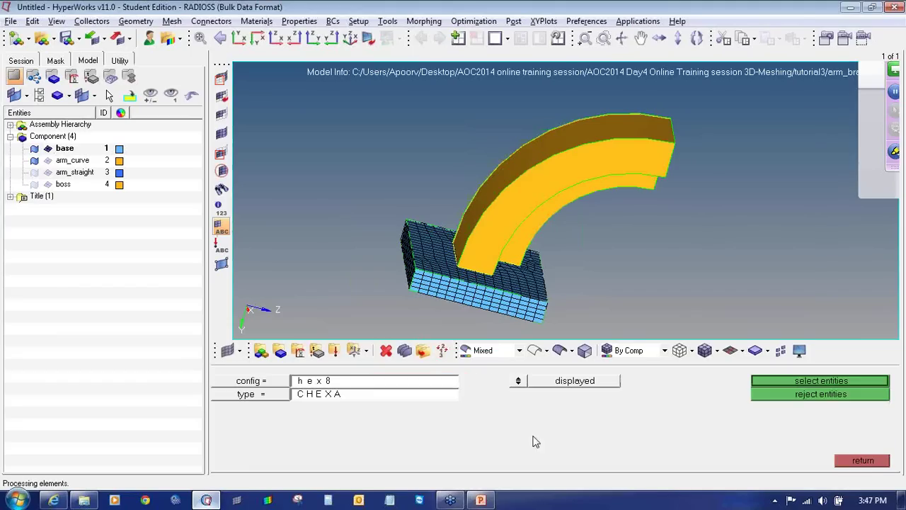
left_click(278, 380)
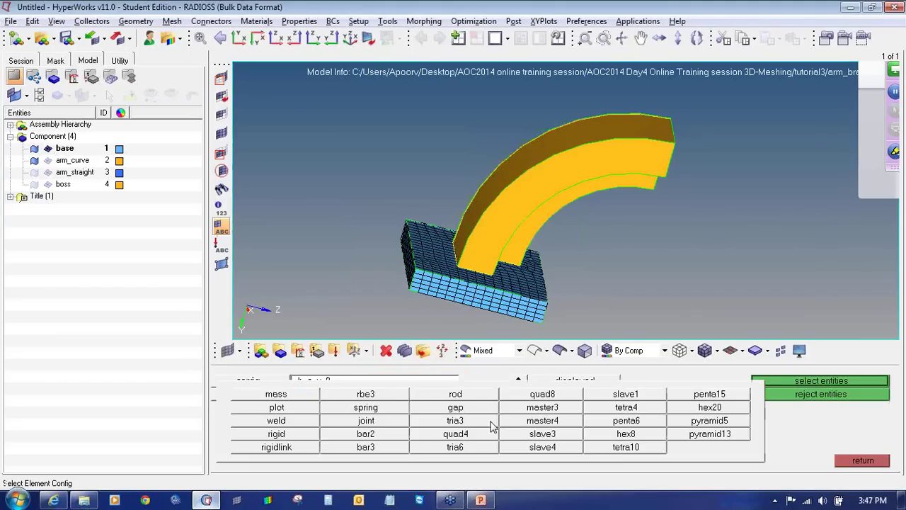
left_click(603, 434)
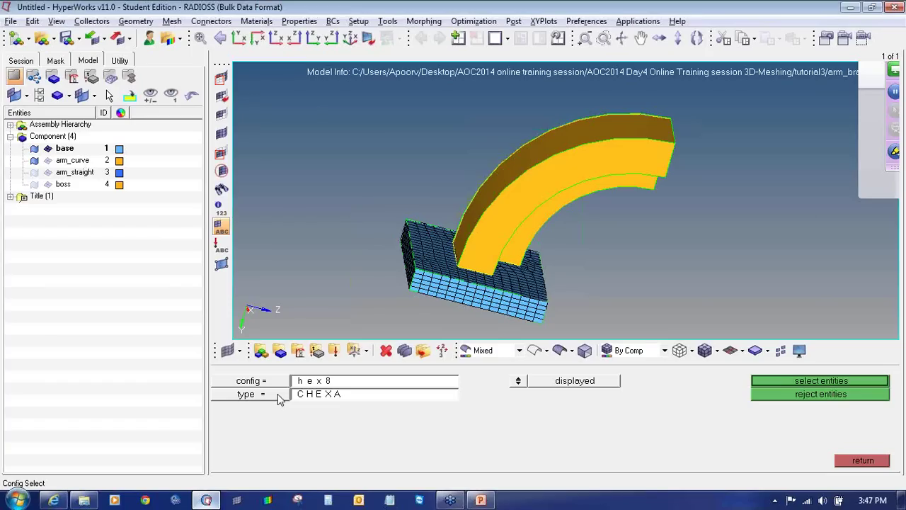
left_click(279, 394)
left_click(311, 391)
left_click(518, 381)
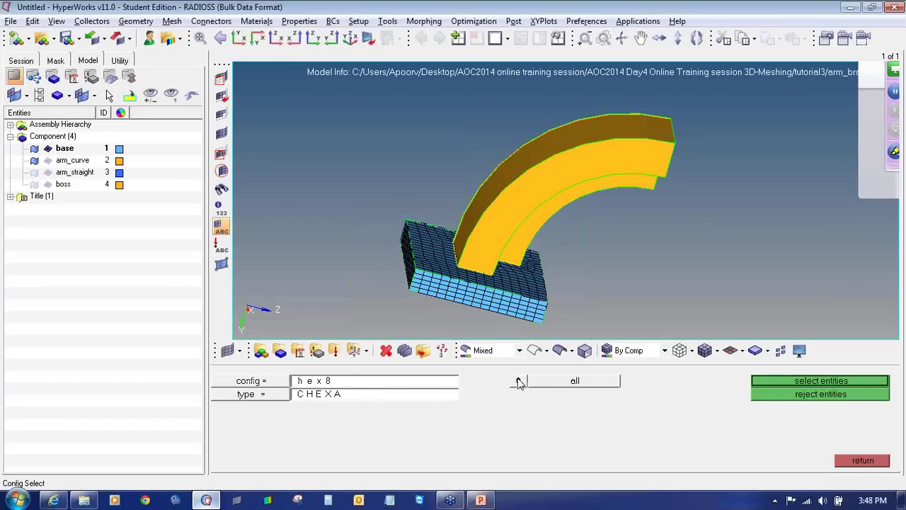
left_click(764, 382)
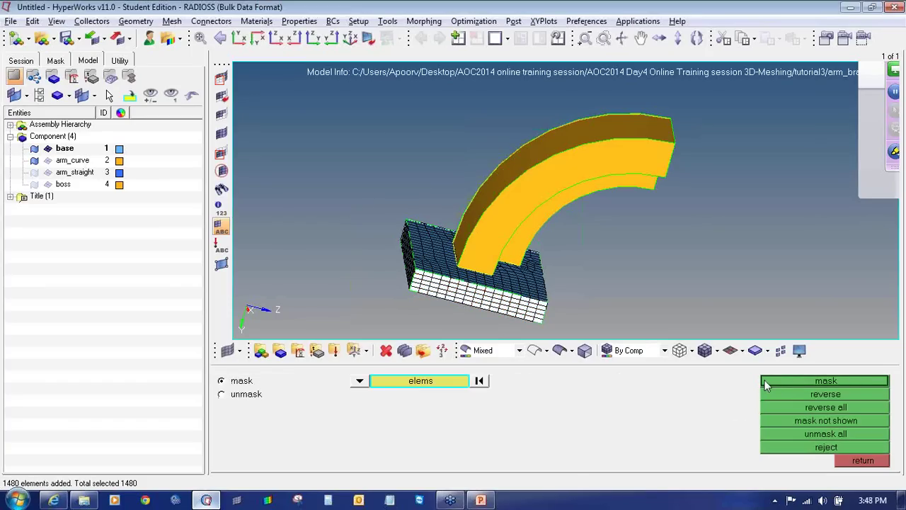
left_click(787, 383)
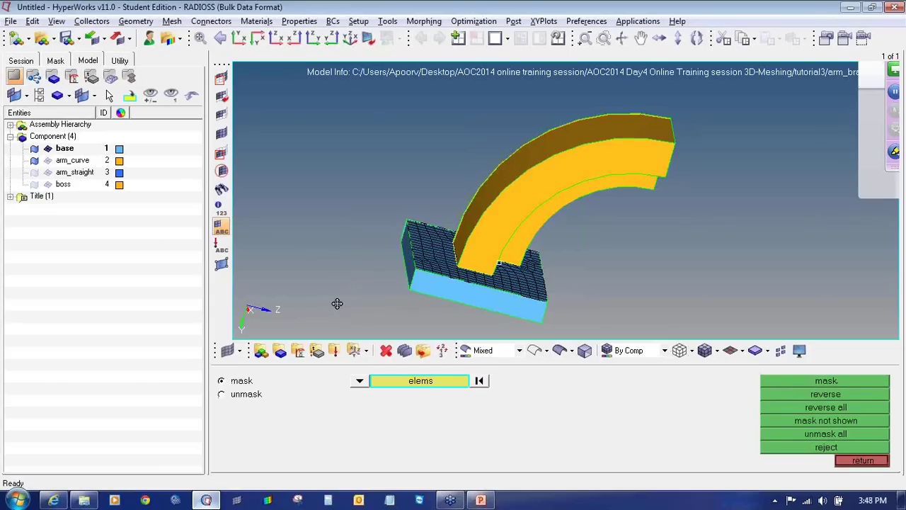
Switch the geometry to wireframe and examine the shell mesh on the base's upper face and the arm footprint
left_click_drag(337, 303, 436, 287, "ctrl")
scroll(446, 293, "up", 2)
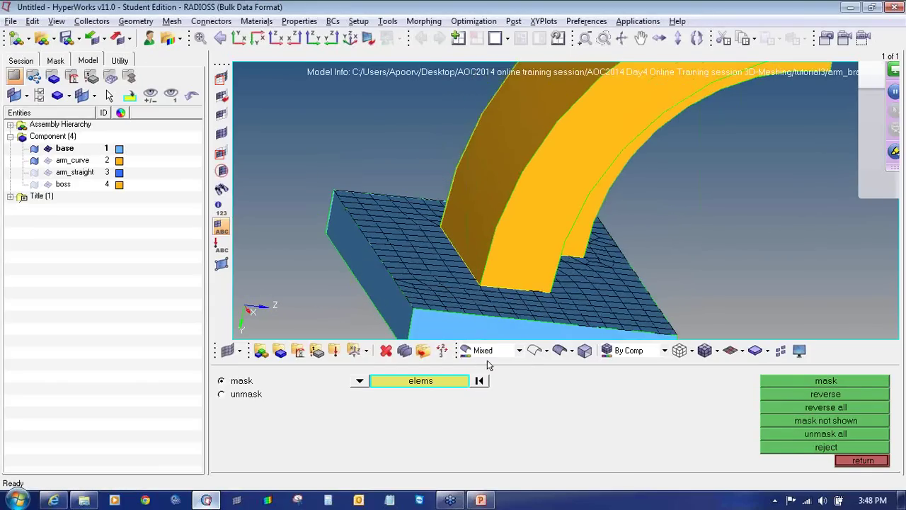
left_click(534, 351)
mouse_move(462, 271)
right_mouse_down("ctrl")
mouse_move(439, 260)
mouse_move(439, 324)
right_mouse_up("ctrl")
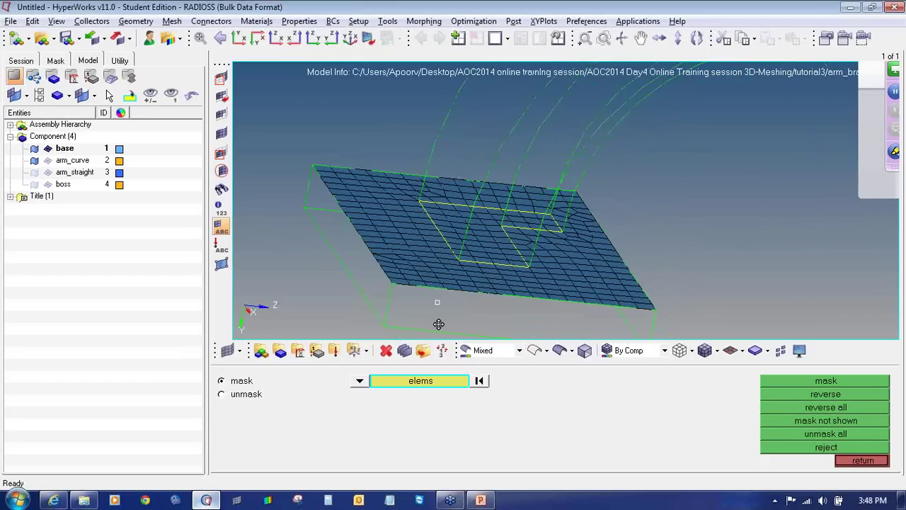
left_click_drag(439, 324, 444, 324, "ctrl")
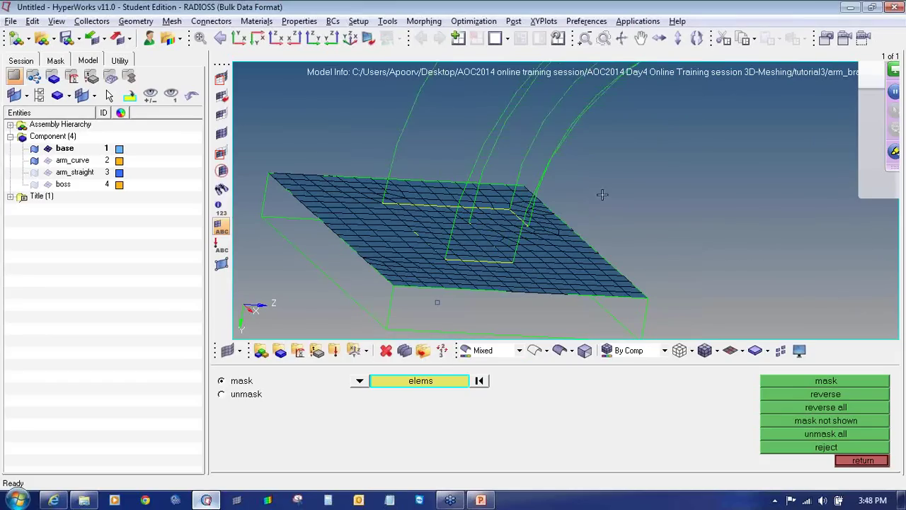
Create a circle-centre node from three nodes picked along the middle curved edge of arm_curve
scroll(583, 233, "down", 5)
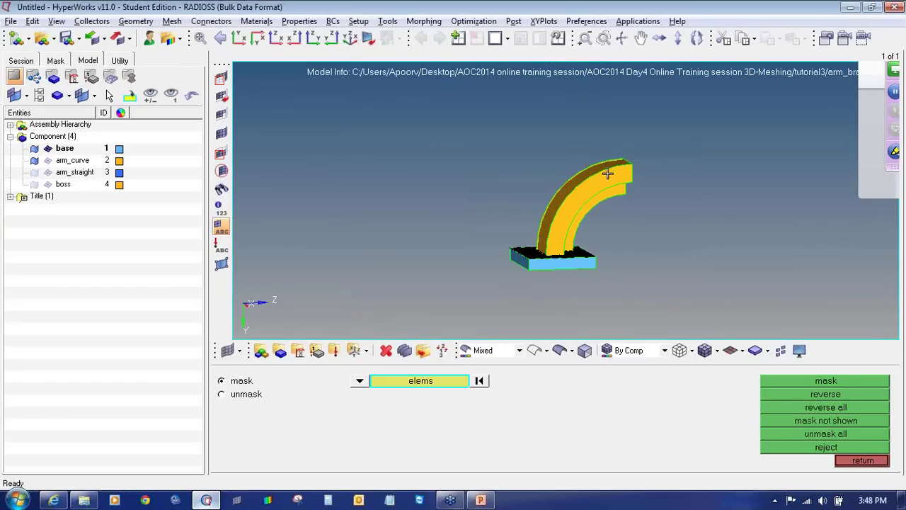
left_click_drag(572, 227, 548, 241, "ctrl")
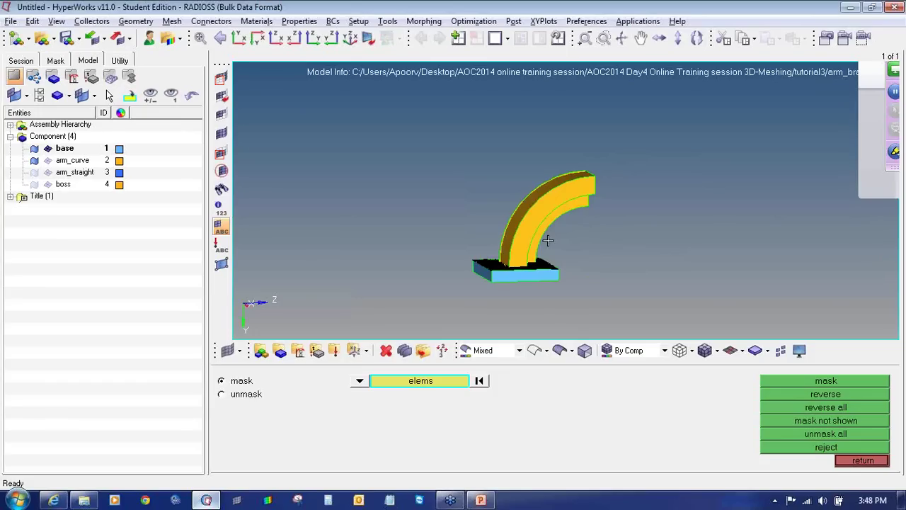
key("F4")
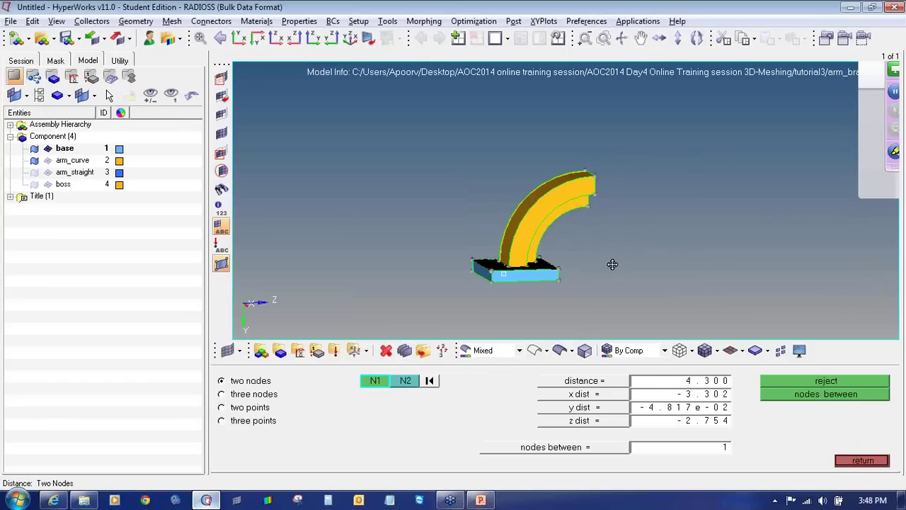
left_click_drag(612, 264, 570, 261, "ctrl")
right_click_drag(570, 260, 520, 276, "ctrl")
scroll(523, 269, "up", 2, "ctrl")
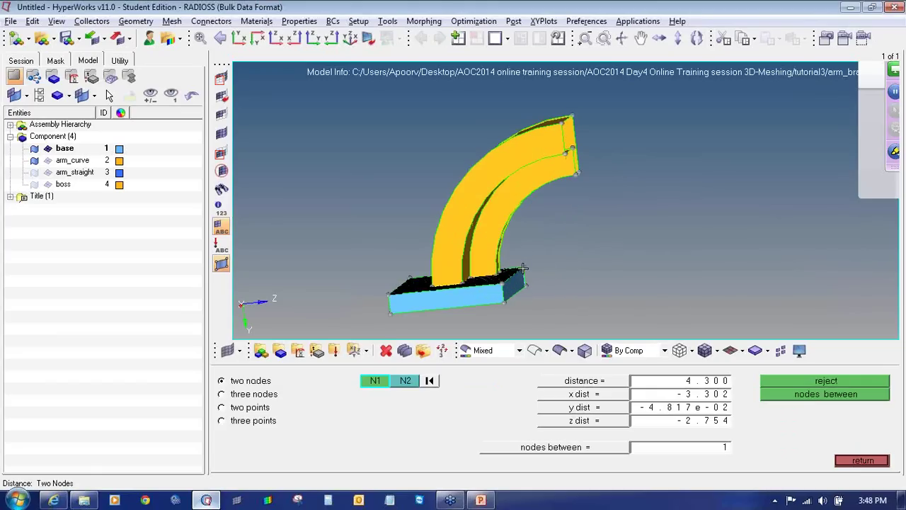
left_click(268, 423)
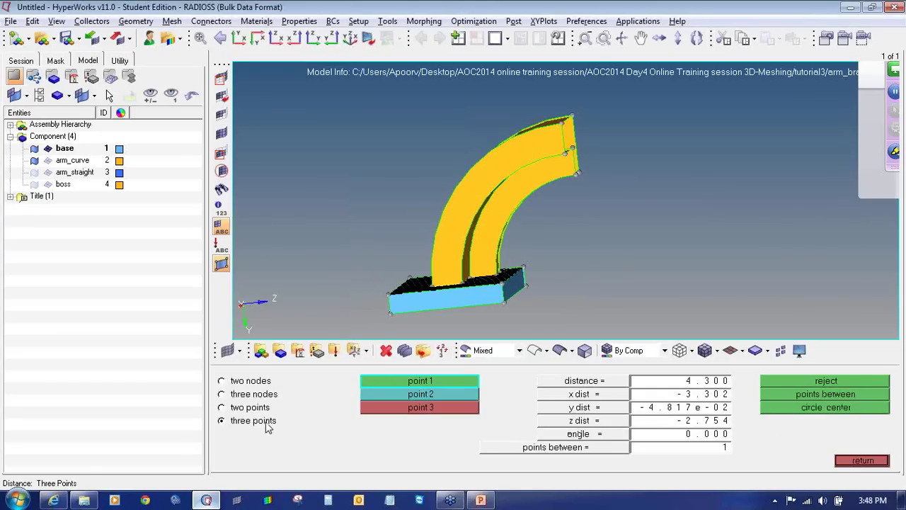
left_click(260, 395)
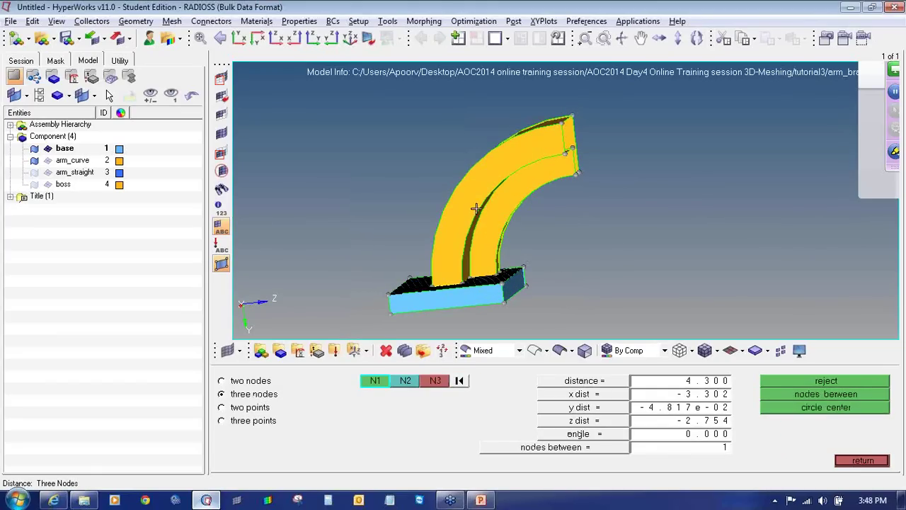
left_click(461, 270)
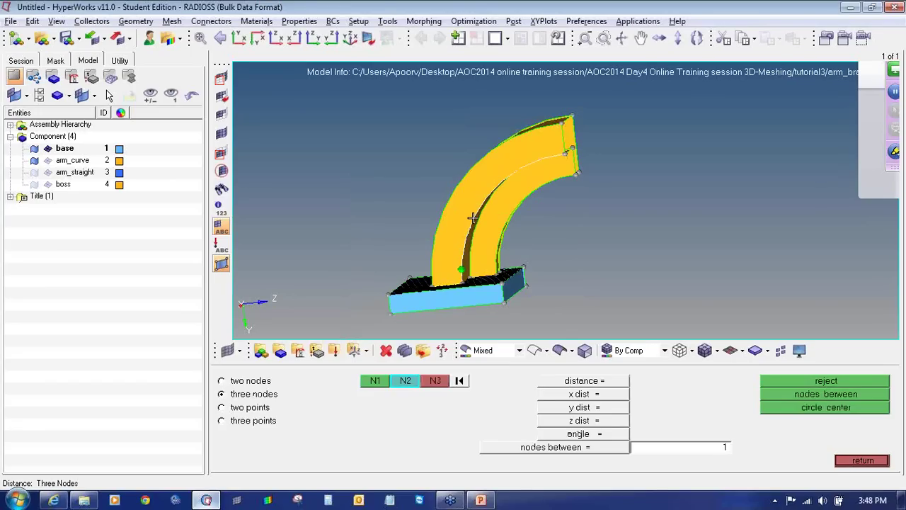
left_click(473, 219)
left_click(512, 173)
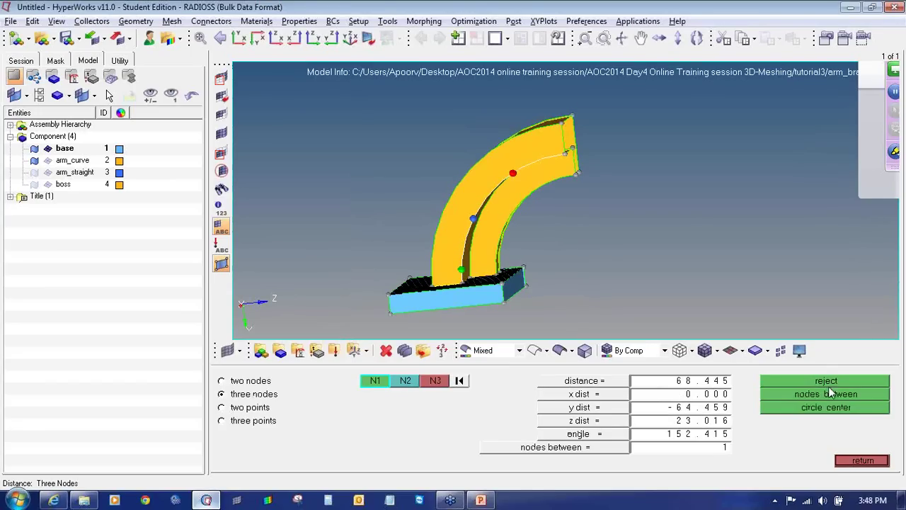
left_click(826, 407)
key("F5")
right_click_drag(532, 219, 560, 210, "ctrl")
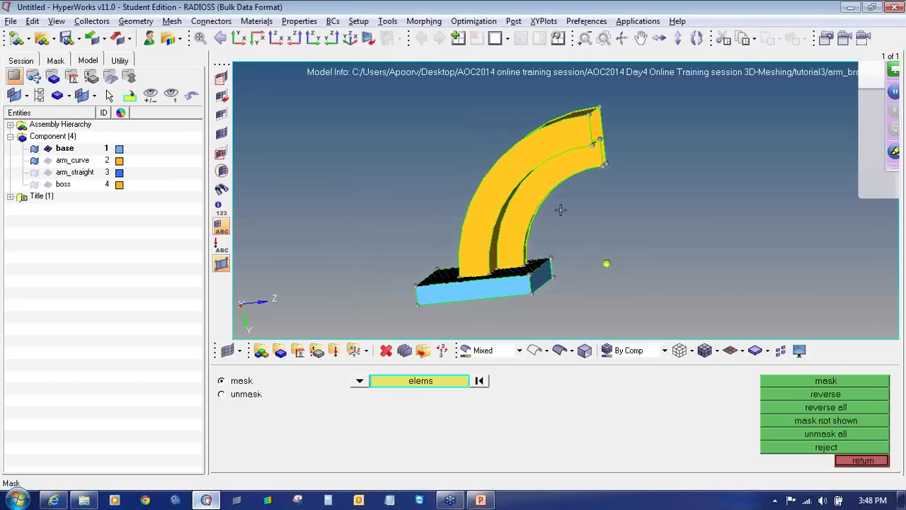
scroll(561, 210, "down", 3, "ctrl")
left_click_drag(578, 210, 606, 211, "ctrl")
scroll(544, 270, "up", 3)
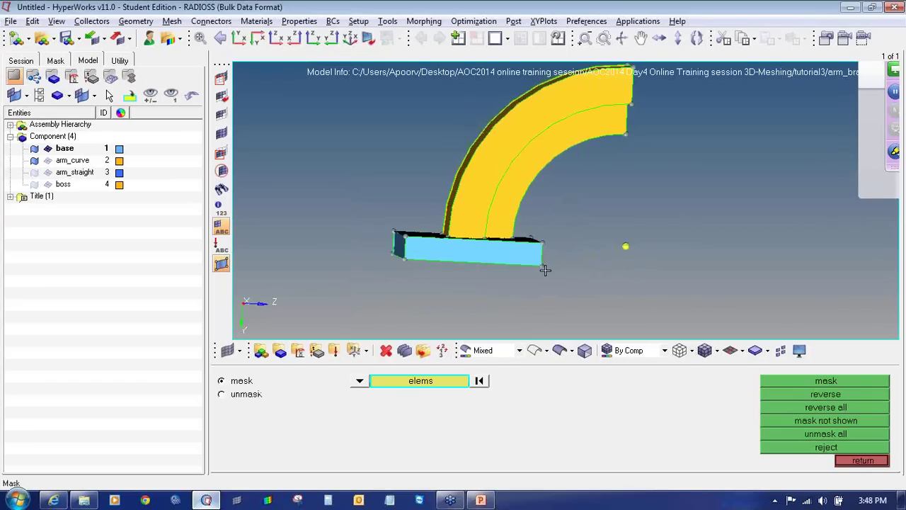
Clear all temporary nodes from the model
key("shift+F2")
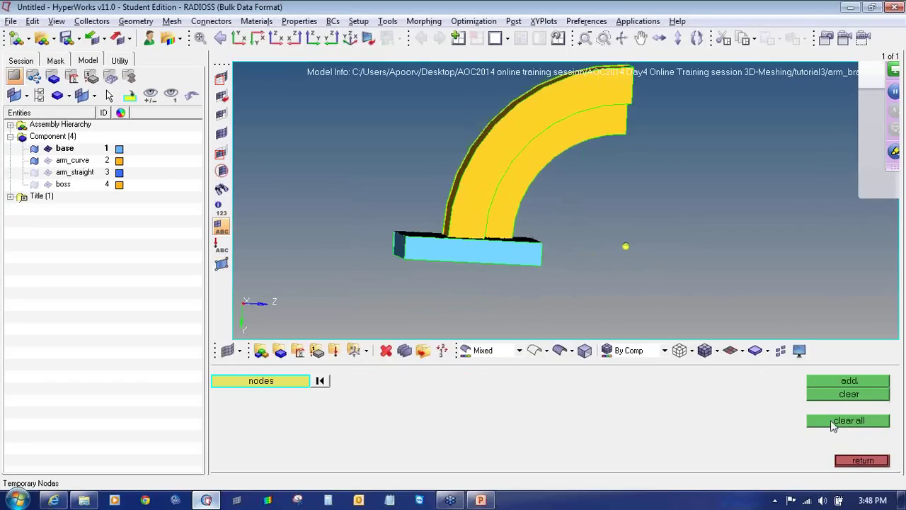
left_click(831, 420)
left_click(843, 460)
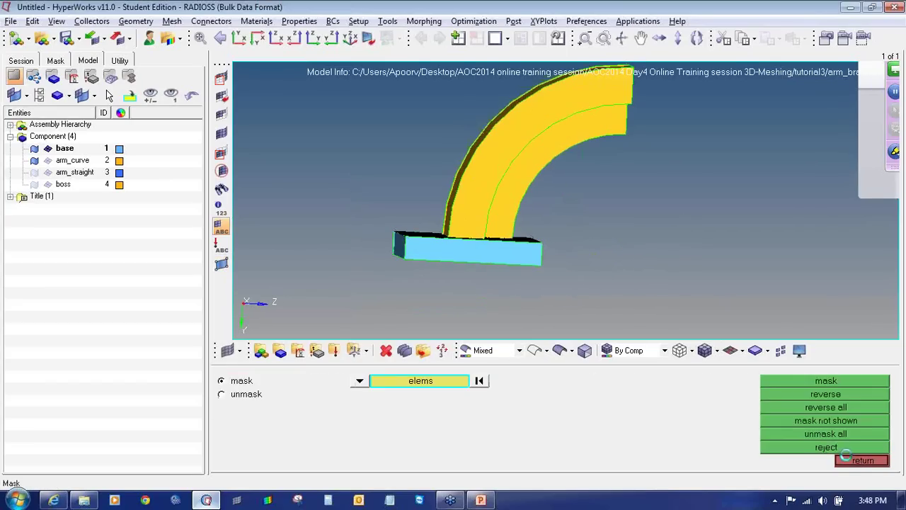
left_click(843, 460)
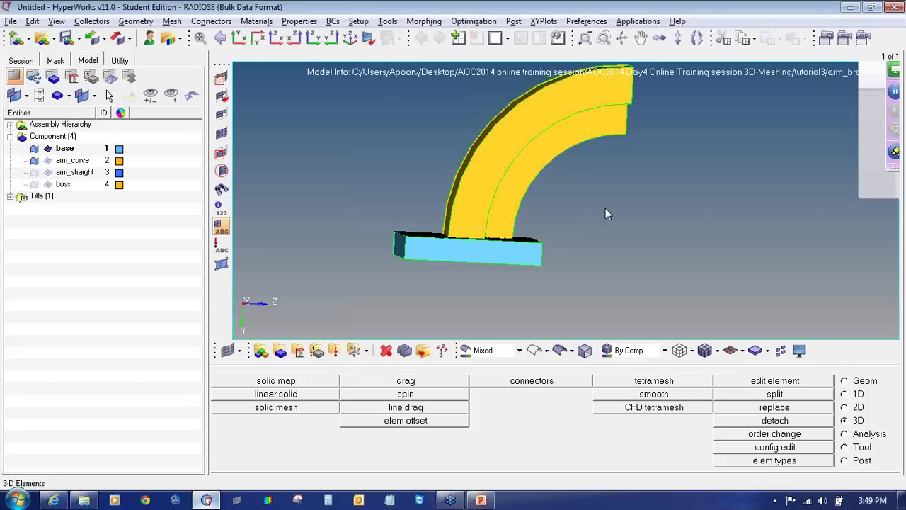
Create a circle-centre node from three nodes picked along the inner curved edge of arm_curve
key("F4")
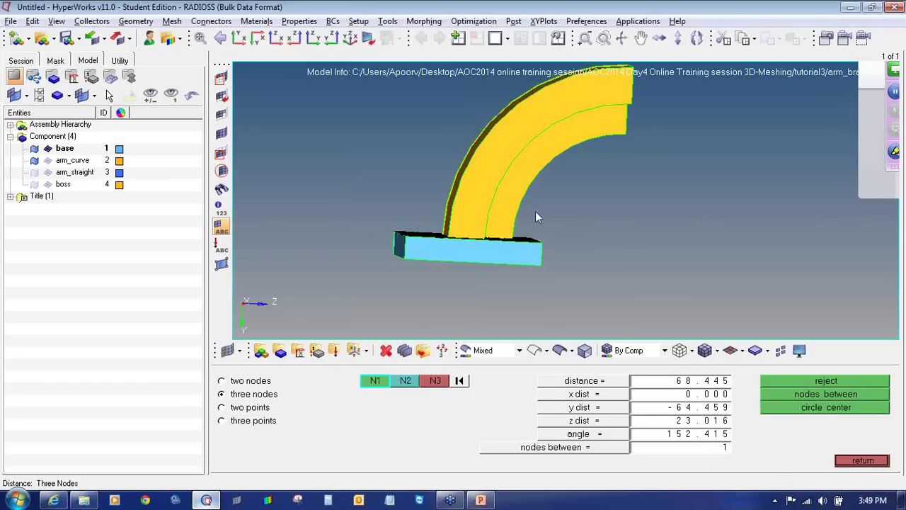
mouse_move(536, 188)
left_mouse_down("ctrl")
mouse_move(520, 185)
mouse_move(530, 175)
left_mouse_up("ctrl")
scroll(531, 175, "up", 4, "ctrl")
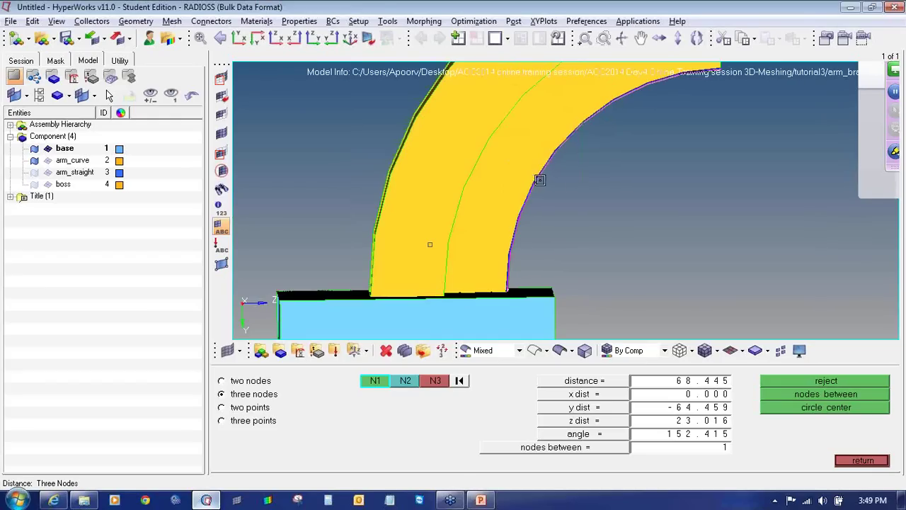
left_click(506, 272)
left_click(563, 142)
left_click(671, 75)
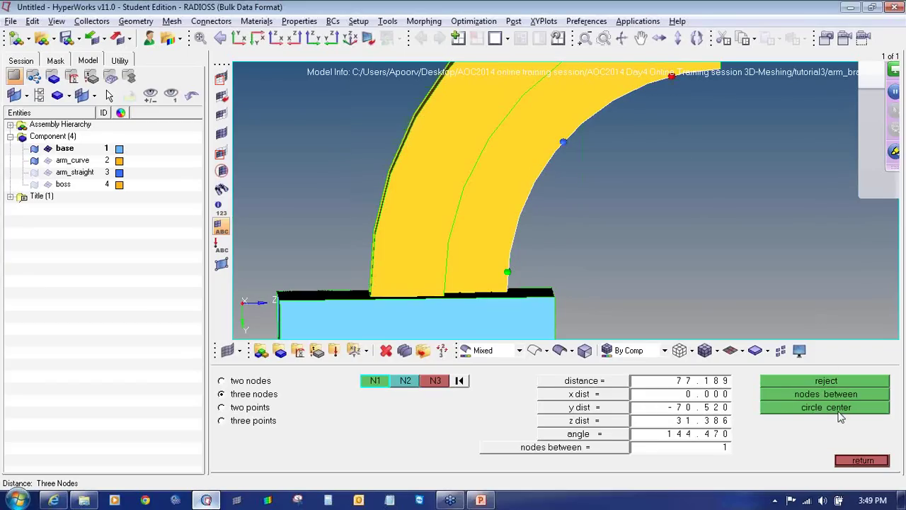
left_click(863, 461)
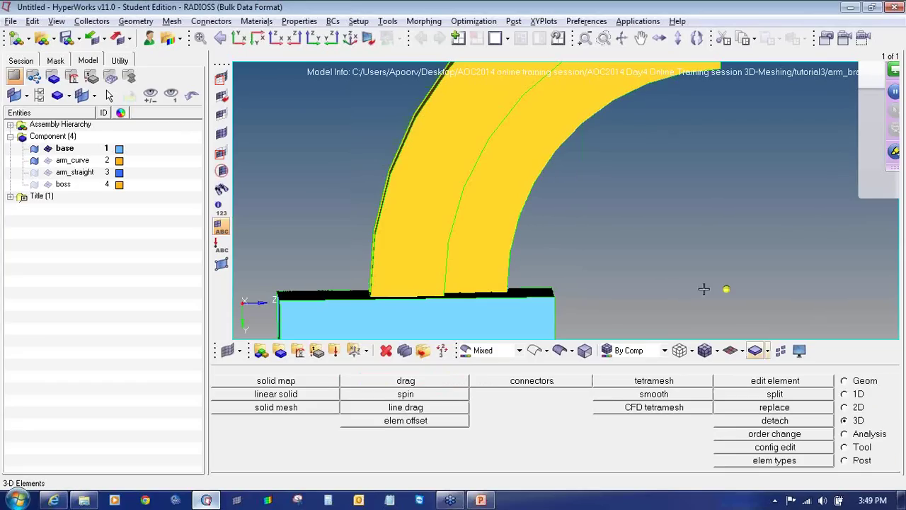
Measure the arm's middle curved edge with three nodes picked along it
key("F4")
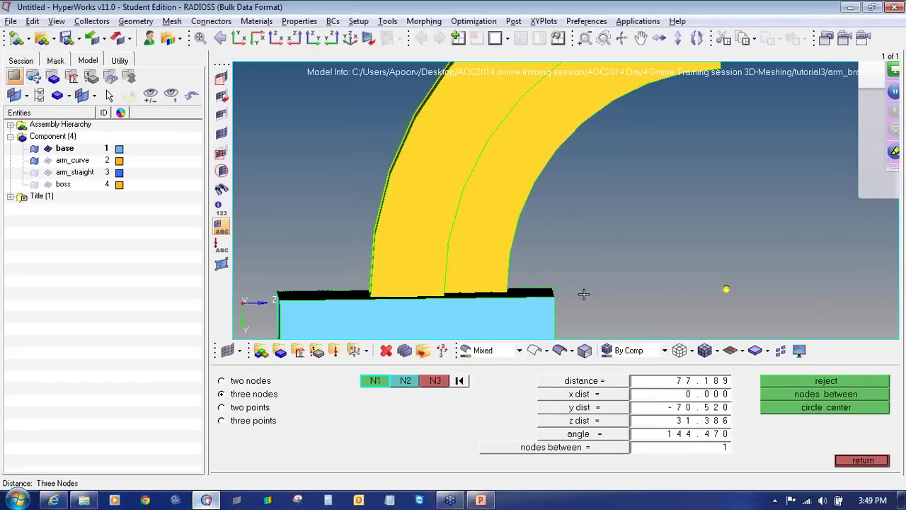
left_click(513, 112)
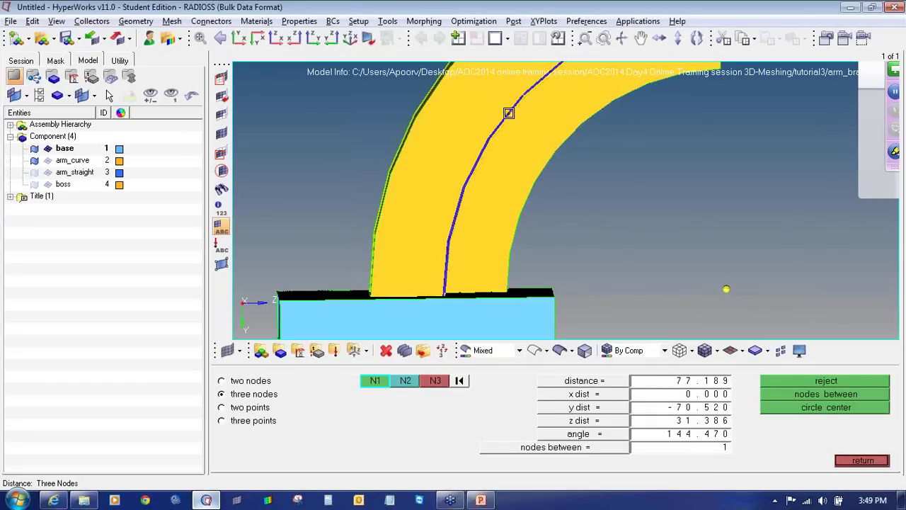
left_click(449, 244)
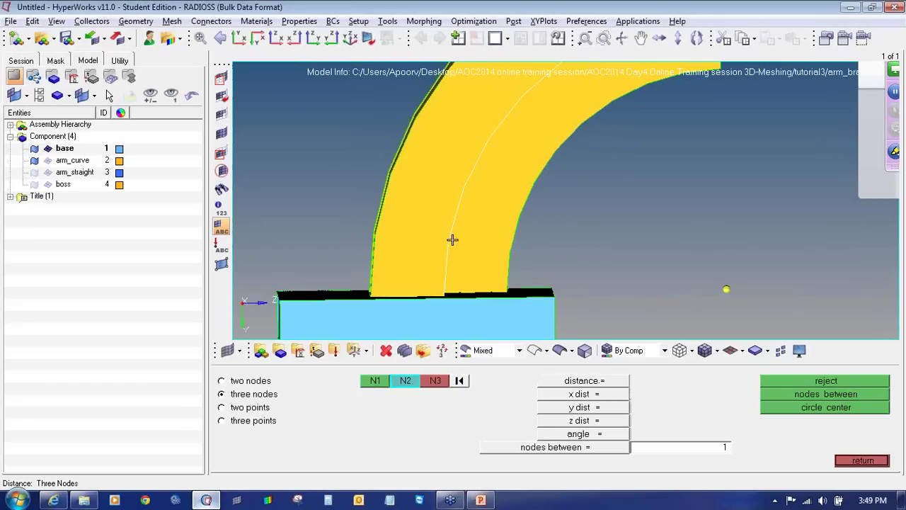
left_click(507, 118)
right_click_drag(574, 121, 552, 170, "ctrl")
left_click(590, 94)
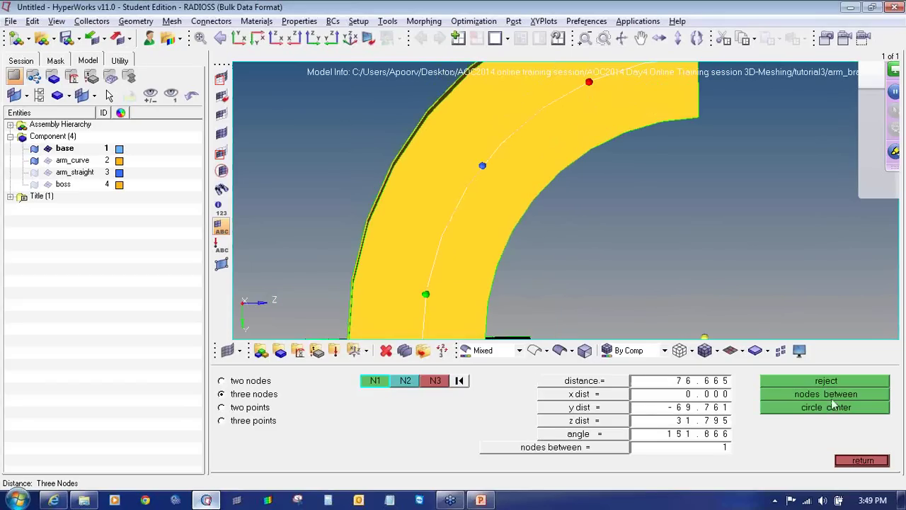
right_click_drag(682, 241, 631, 163, "ctrl")
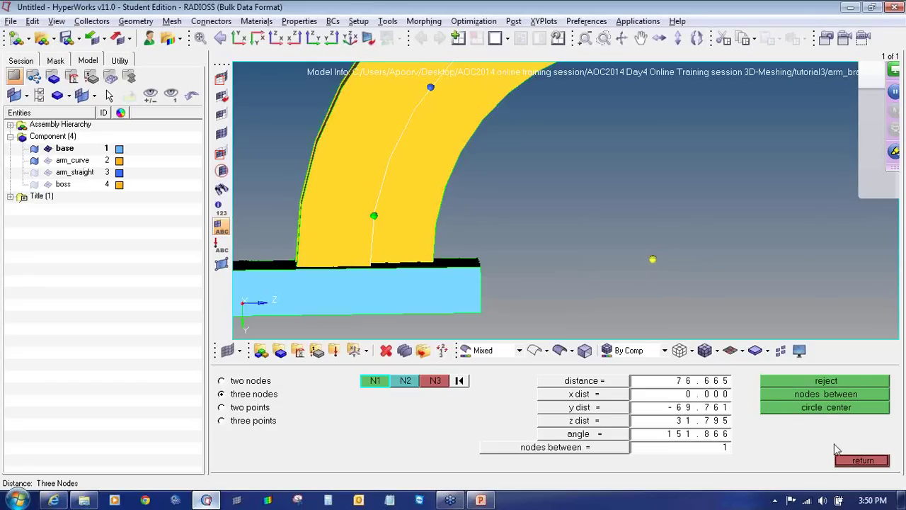
left_click(863, 460)
Start the Spin command in element mode and switch the geometry to wireframe to expose the base's shell mesh
scroll(586, 241, "down", 3)
left_click_drag(574, 241, 531, 232, "ctrl")
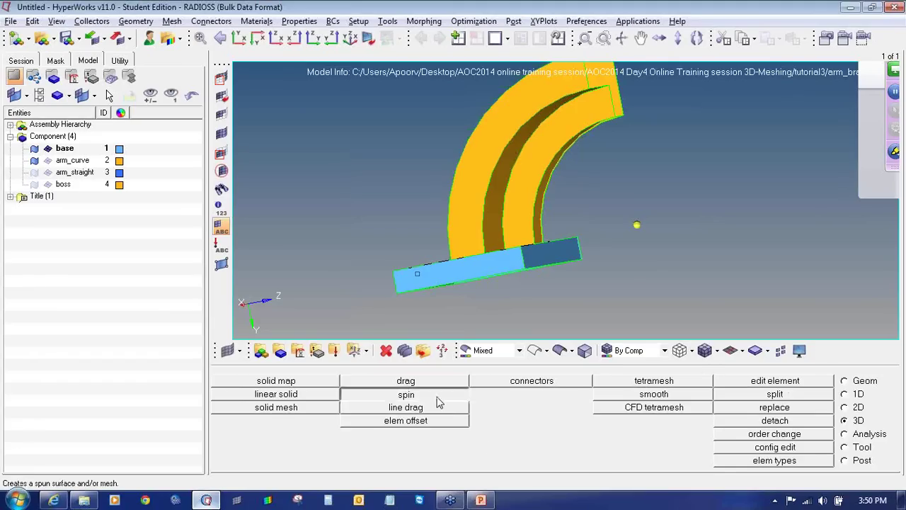
left_click(406, 394)
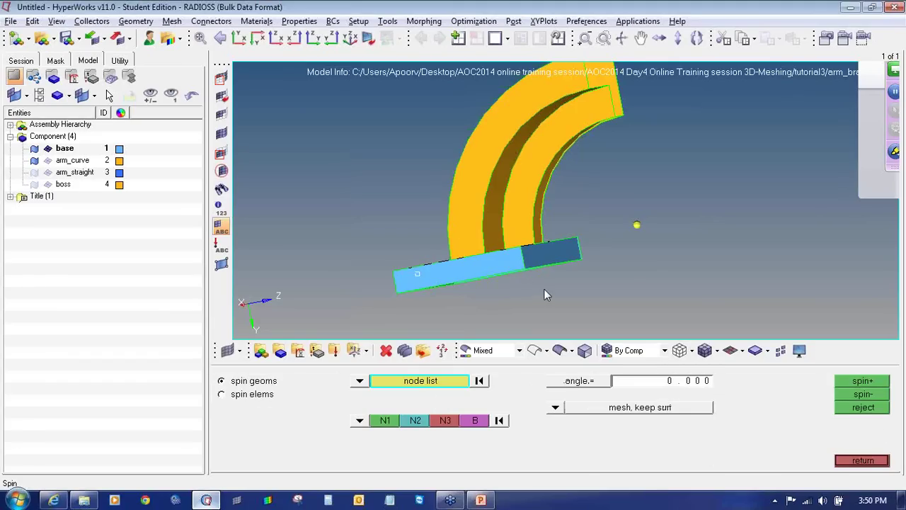
right_click_drag(616, 233, 619, 249, "ctrl")
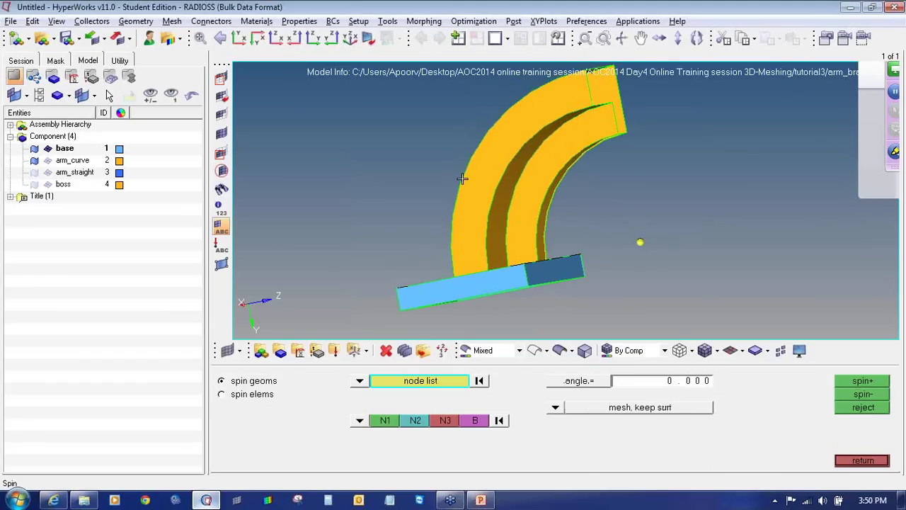
left_click_drag(528, 263, 586, 279, "ctrl")
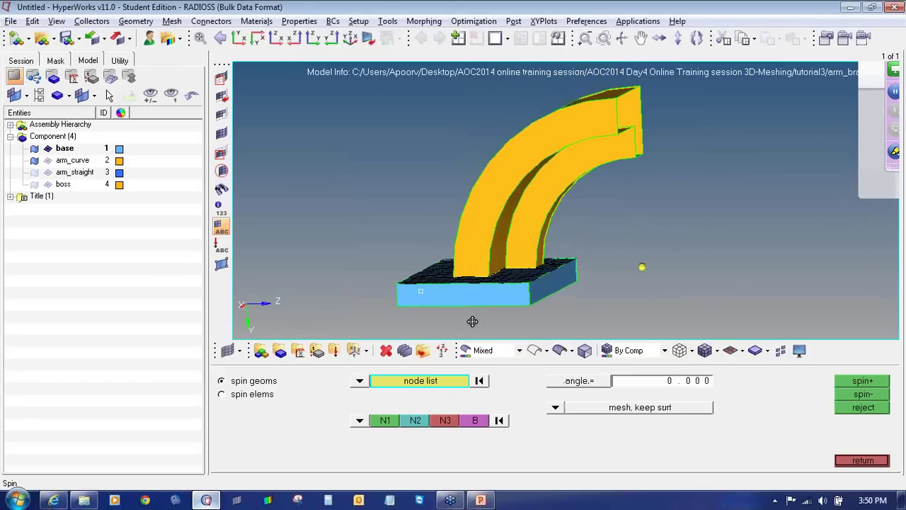
left_click_drag(479, 322, 581, 118, "ctrl")
left_click_drag(470, 312, 456, 308, "ctrl")
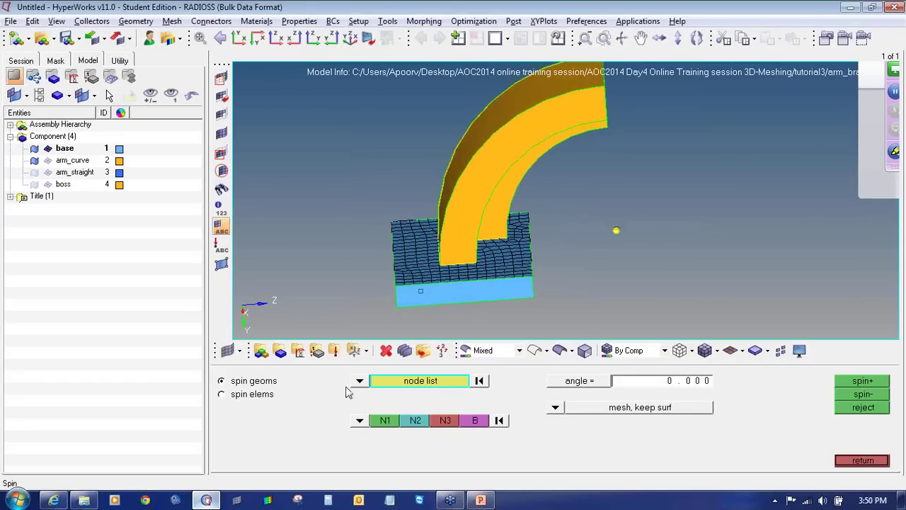
left_click(534, 350)
left_click_drag(460, 256, 460, 256, "ctrl")
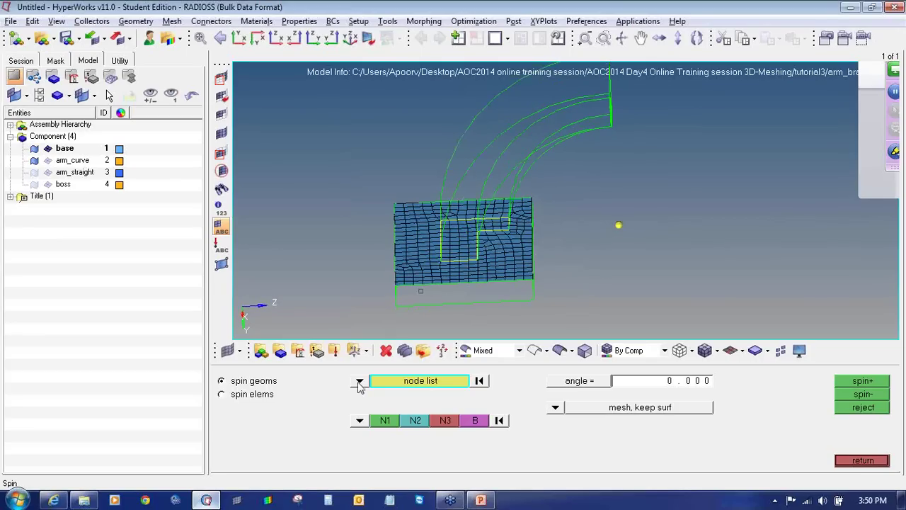
left_click(253, 396)
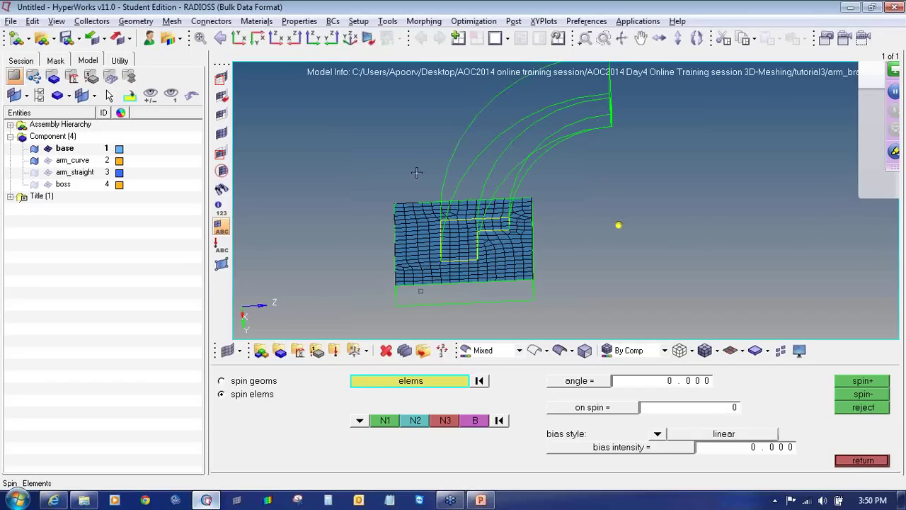
Select all shell elements inside the L-shaped arm footprint on the base as the elements to spin
scroll(425, 227, "up", 6)
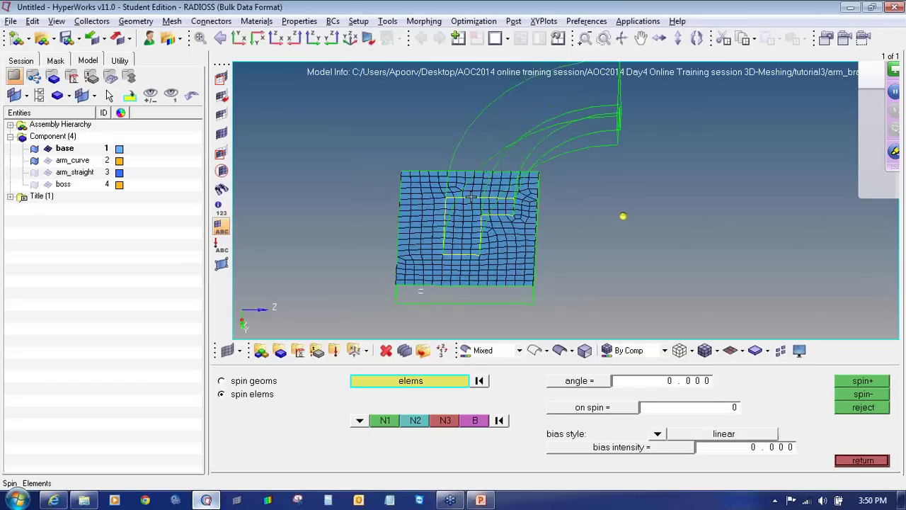
left_click(402, 209)
mouse_move(422, 212)
left_mouse_down()
mouse_move(571, 210)
mouse_move(611, 250)
left_mouse_up()
left_click(579, 210)
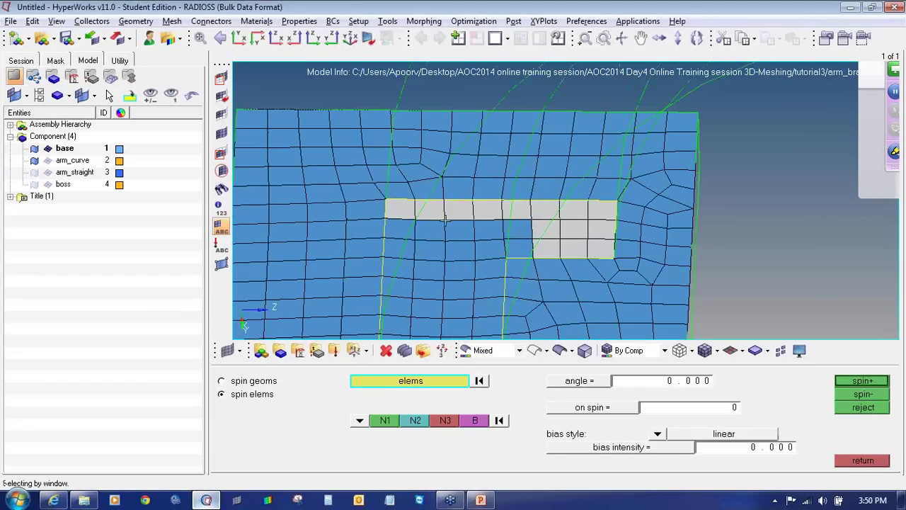
left_click_drag(415, 221, 538, 244, "shift")
left_click_drag(395, 220, 505, 340, "shift")
left_click_drag(475, 239, 507, 274, "shift")
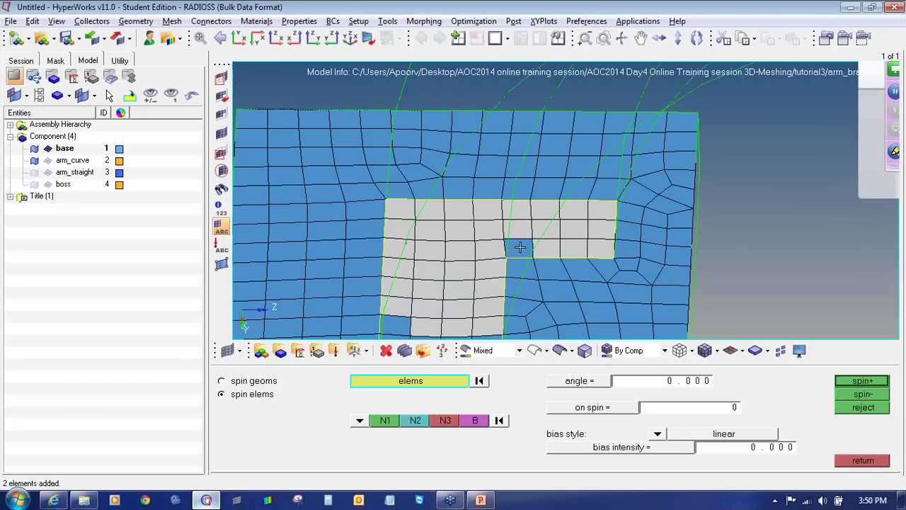
left_click(520, 247)
right_click_drag(405, 310, 420, 199, "ctrl")
left_click_drag(403, 205, 505, 277, "shift")
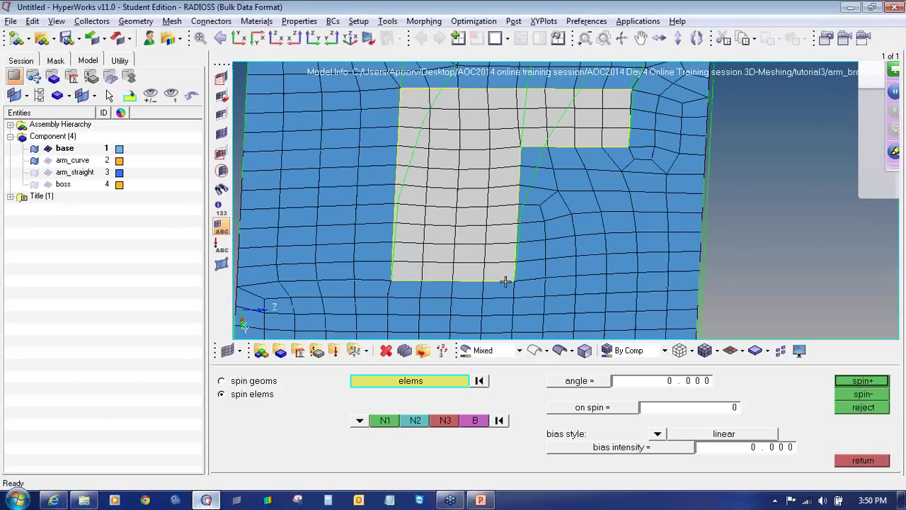
scroll(439, 234, "down", 3)
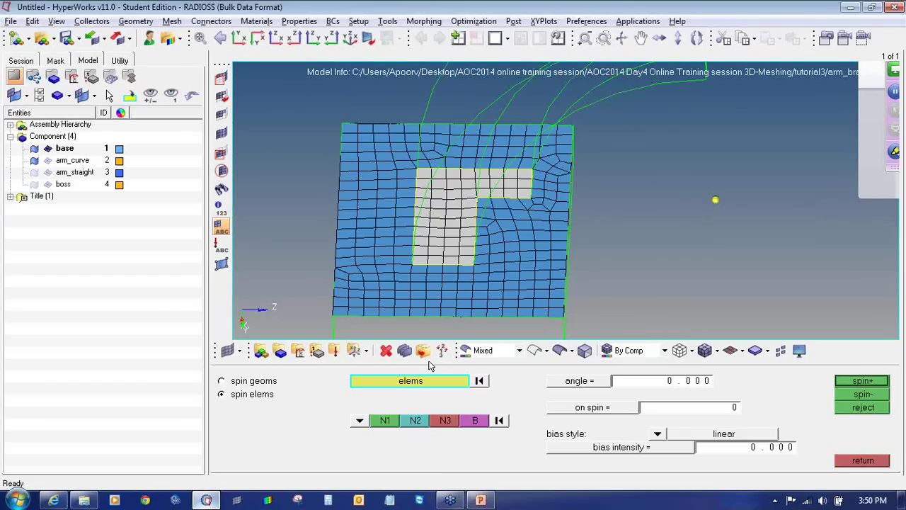
Set the spin angle to 90 degrees and the rotation axis to the x-axis
left_click(663, 389)
type("90")
key("Return")
left_click(360, 421)
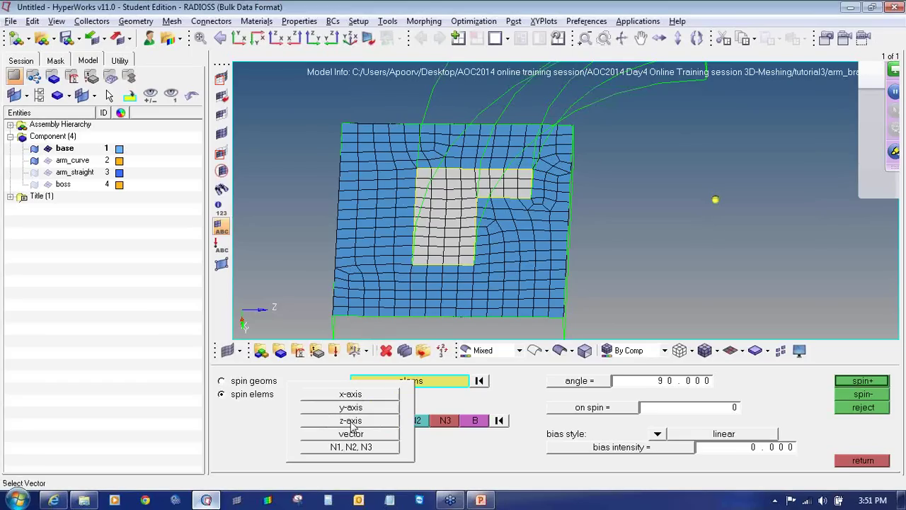
left_click(354, 391)
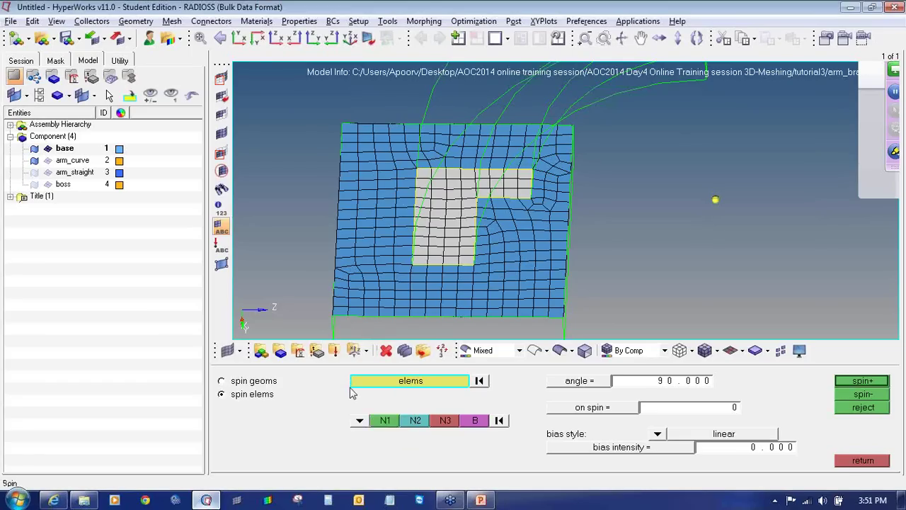
Pick the arc-centre node beside the curved arm as the base point of the spin
left_click(238, 37)
left_click(512, 215)
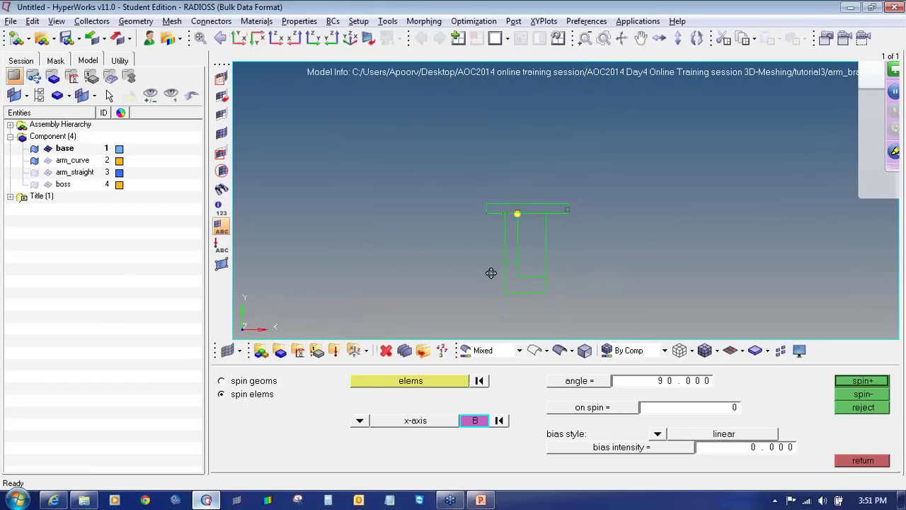
left_click_drag(491, 271, 785, 148, "ctrl")
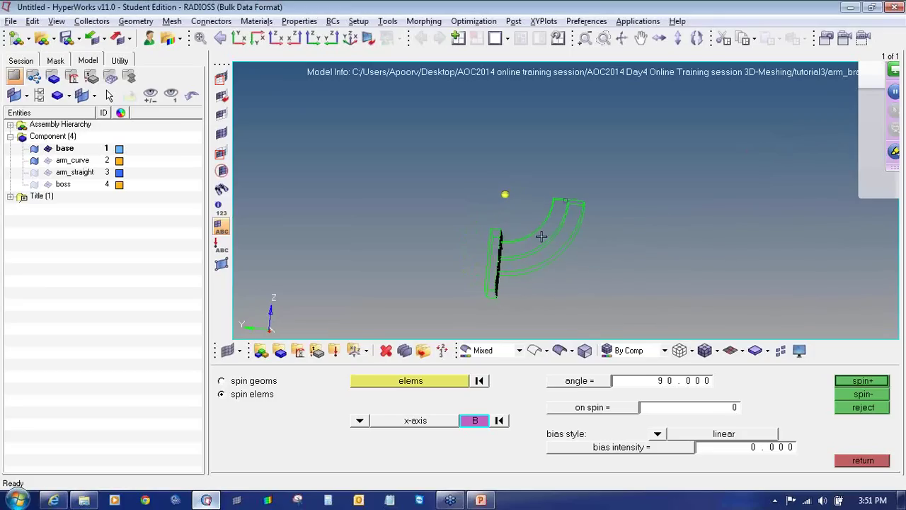
left_click_drag(441, 267, 536, 301, "ctrl")
left_click_drag(400, 192, 844, 276, "ctrl")
left_click_drag(671, 263, 767, 222, "ctrl")
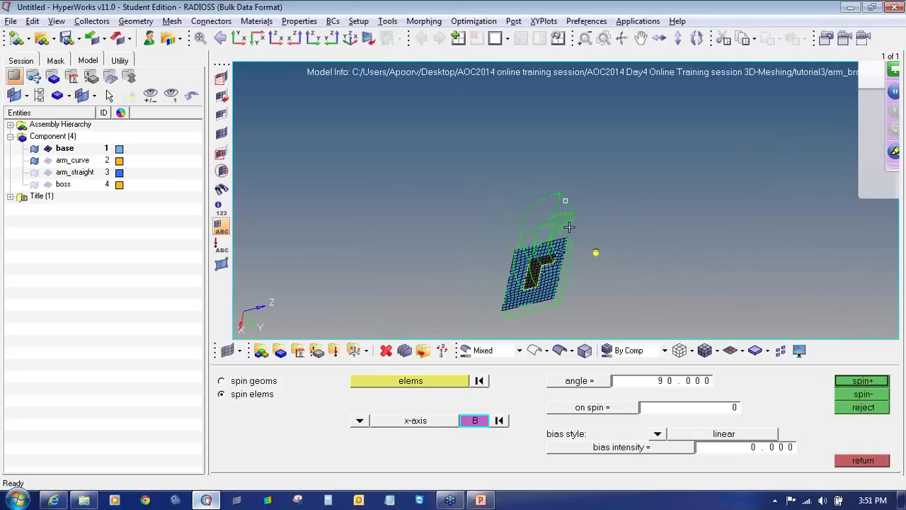
left_click_drag(604, 195, 518, 214, "ctrl")
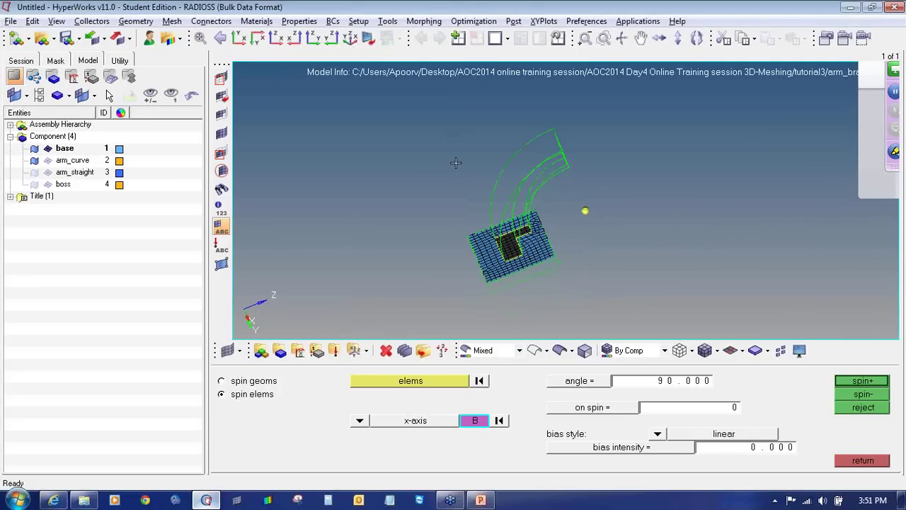
left_click(586, 211)
Set 24 elements along the spin and spin the selected footprint elements in the negative direction
middle_click(621, 258)
left_click(708, 413)
type("24")
left_click(865, 395)
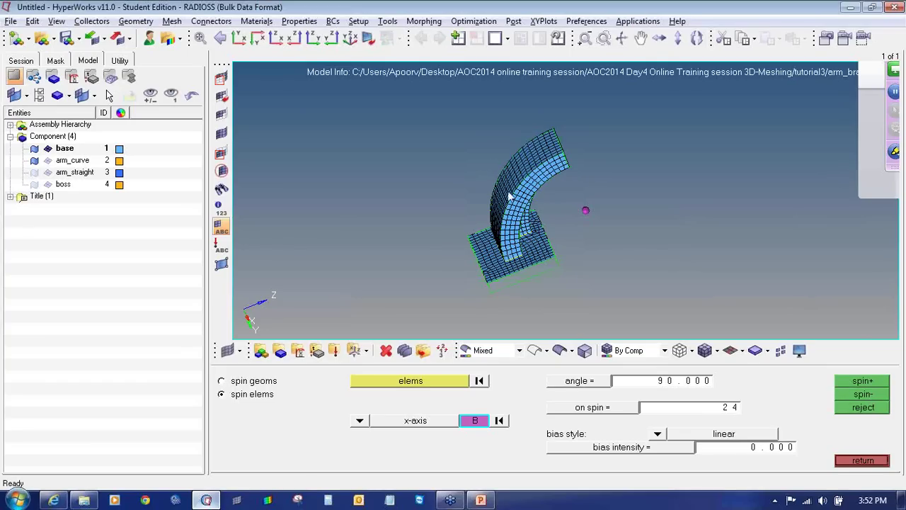
Reject the spin and repeat it in the negative direction with arm_curve set as the current component
left_click(856, 409)
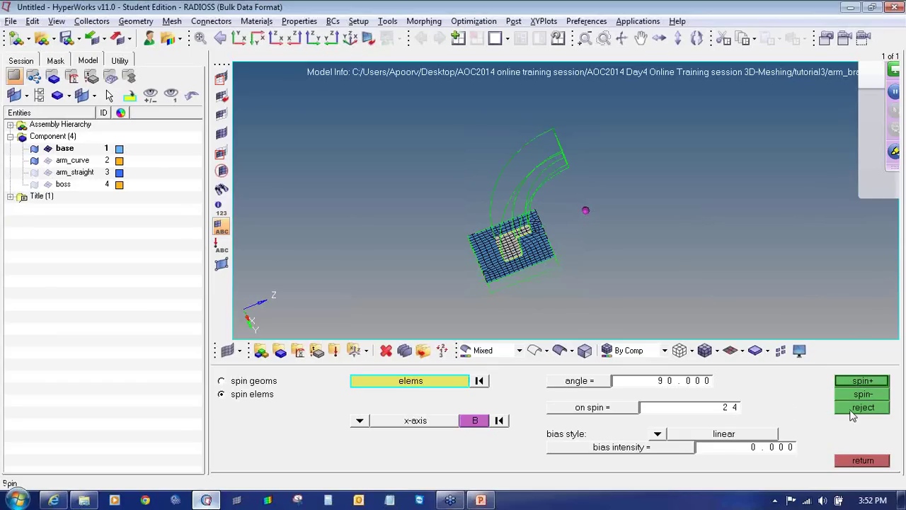
right_click(80, 162)
left_click(119, 259)
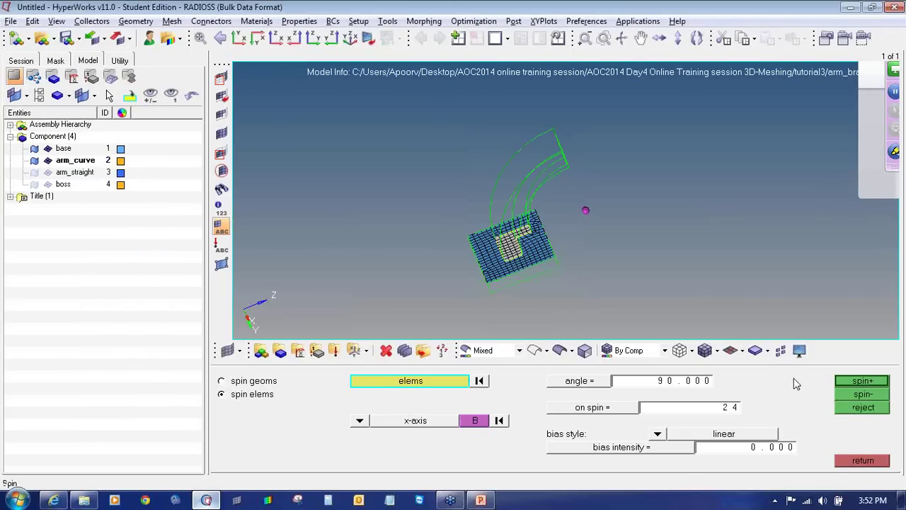
left_click(856, 394)
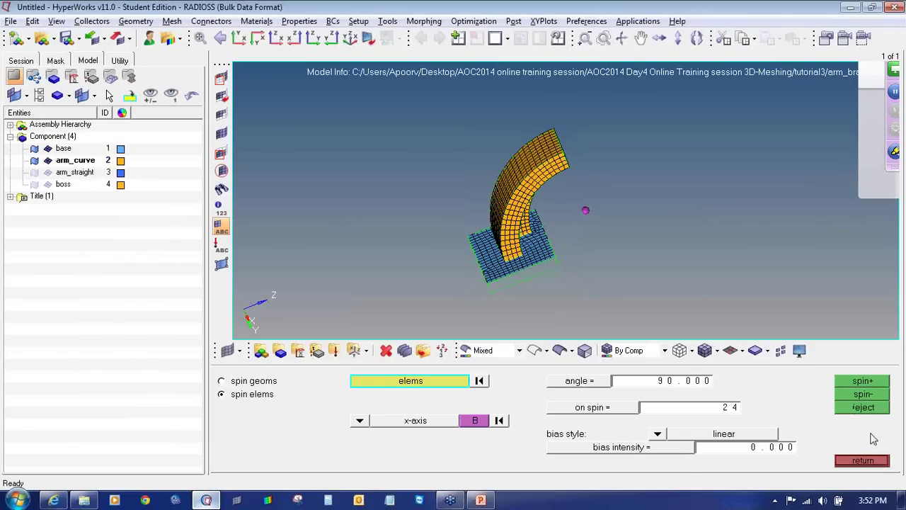
Mask a band of solid elements midway along the curved arm to expose its interior
left_click_drag(444, 276, 390, 198, "ctrl")
scroll(571, 166, "up", 3, "ctrl")
scroll(592, 191, "up", 2, "ctrl")
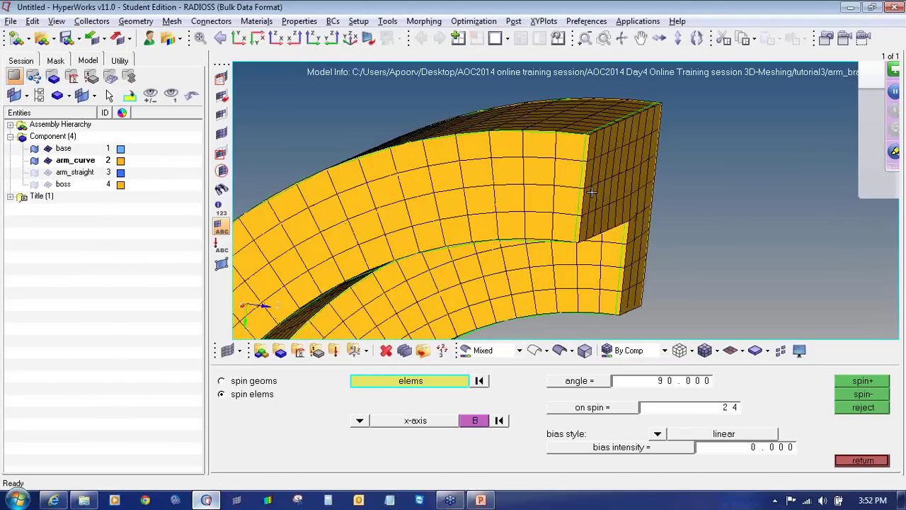
scroll(592, 192, "down", 4, "ctrl")
right_click_drag(534, 225, 557, 138, "ctrl")
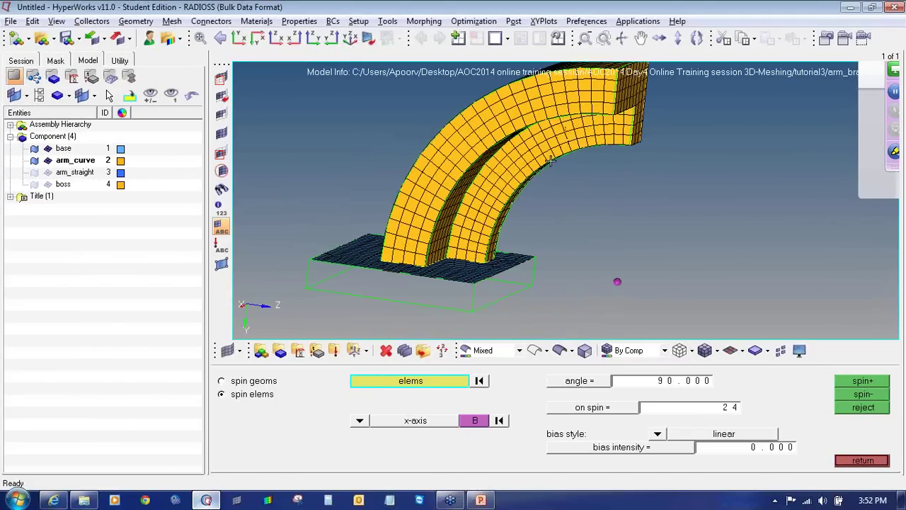
left_click(537, 208, "ctrl")
left_click_drag(582, 216, 637, 225, "ctrl")
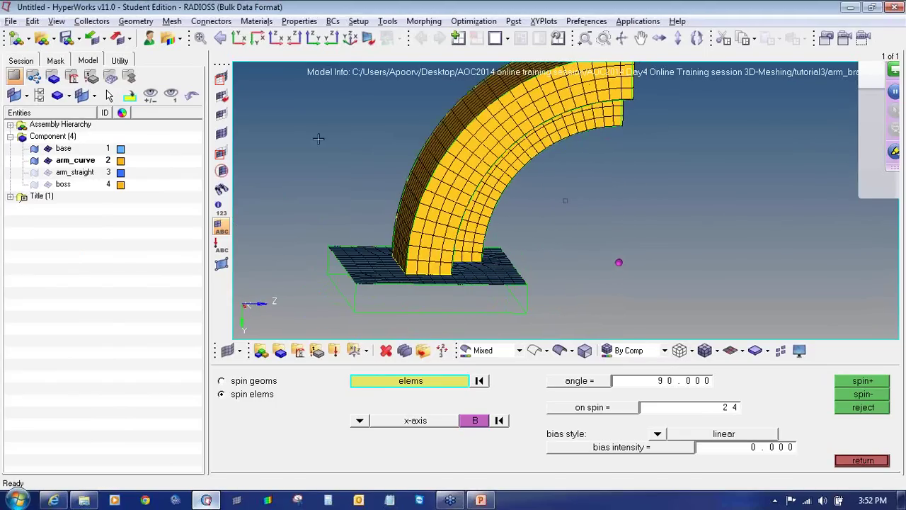
left_click(221, 80)
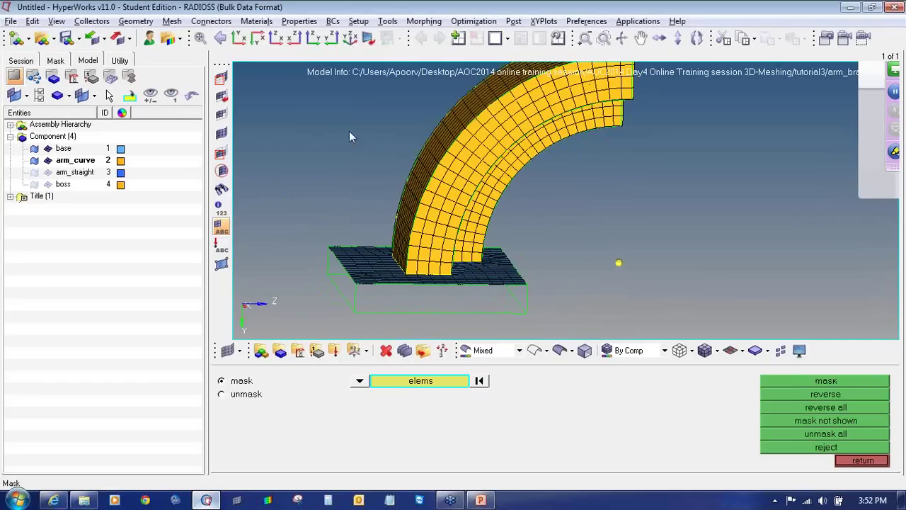
left_click_drag(378, 136, 562, 202, "shift")
middle_click(478, 170)
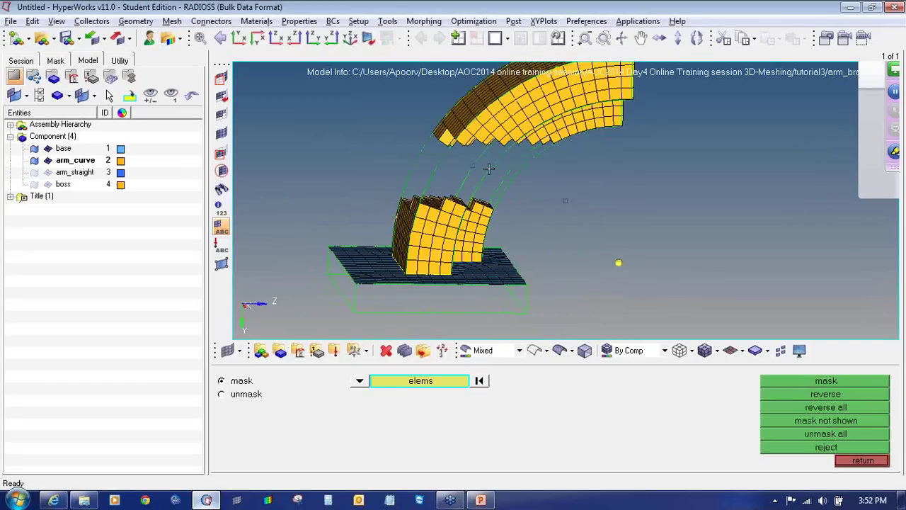
Examine the solid elements inside the cut-open curved arm, unmask all elements and go back to Spin
left_click_drag(489, 168, 457, 146, "ctrl")
right_click_drag(456, 145, 453, 167, "ctrl")
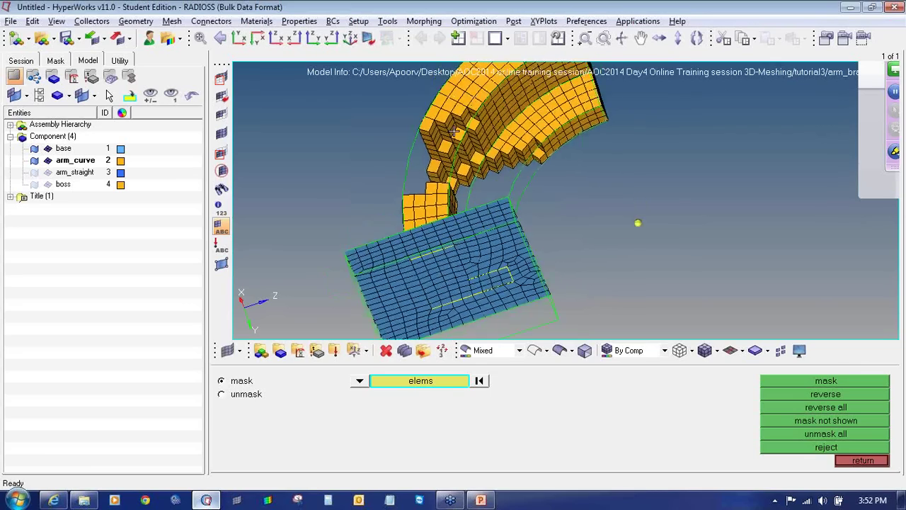
scroll(453, 129, "up", 3, "ctrl")
left_click_drag(468, 190, 615, 238, "ctrl")
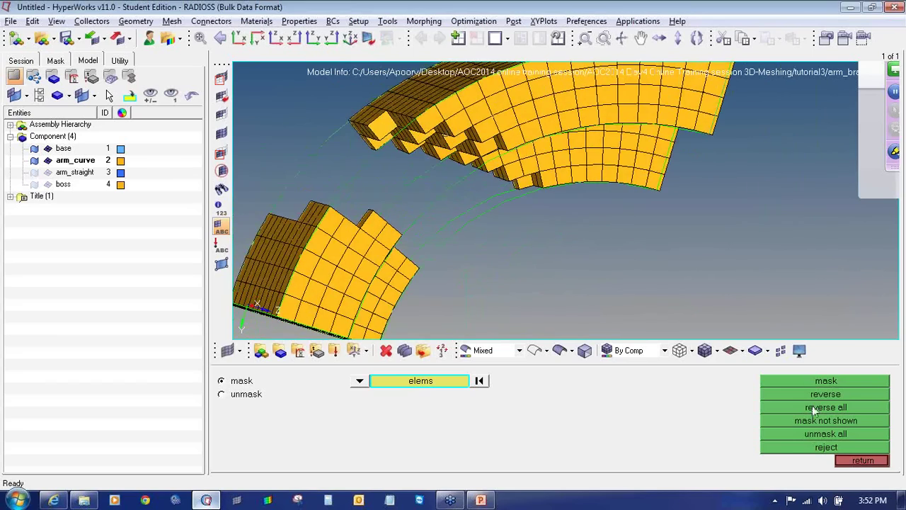
left_click(823, 432)
left_click(863, 461)
scroll(459, 218, "down", 3)
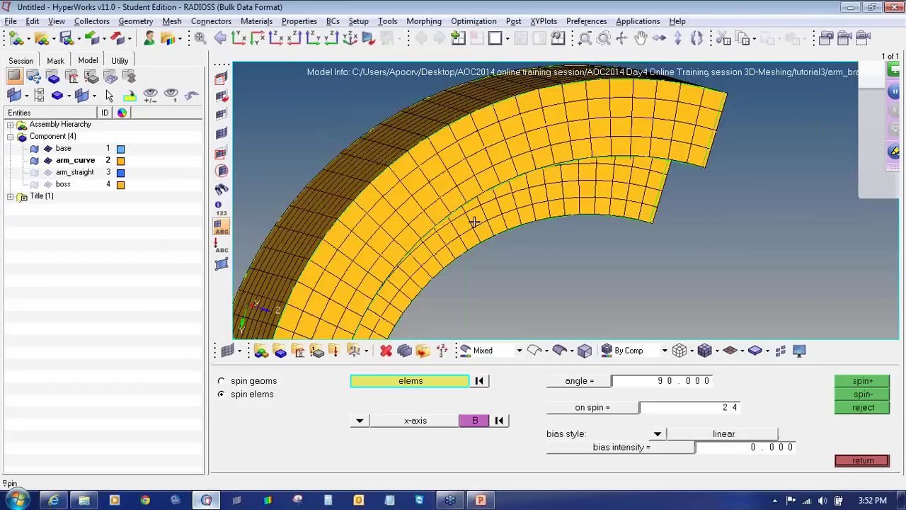
Display only the arm_curve mesh with the arm_straight geometry, facing the arm's free end, and leave the Spin command
left_click_drag(458, 219, 371, 235, "ctrl")
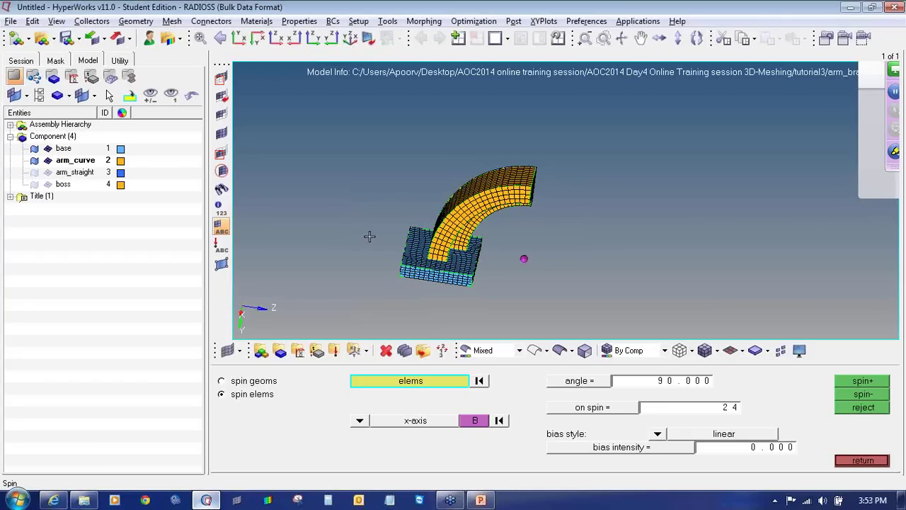
right_click(188, 204)
left_click(46, 173)
left_click(34, 172)
left_click(48, 160)
left_click(48, 148)
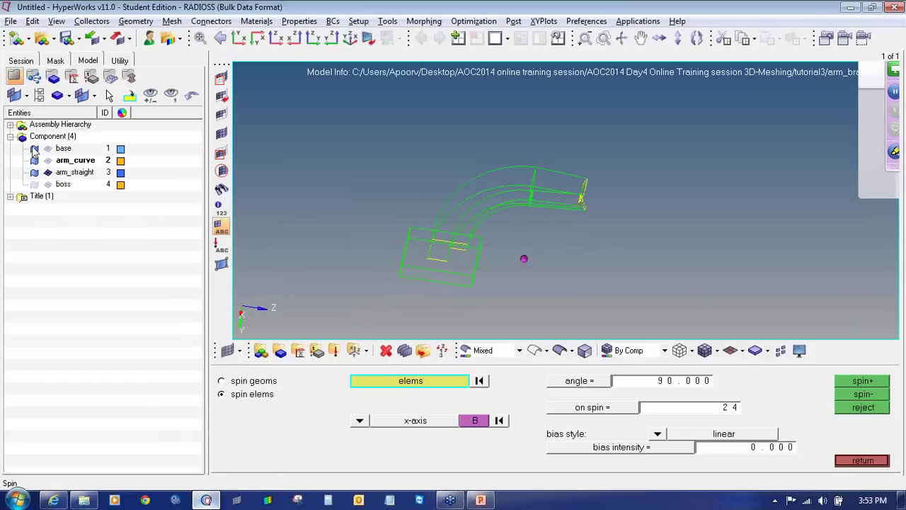
left_click(48, 160)
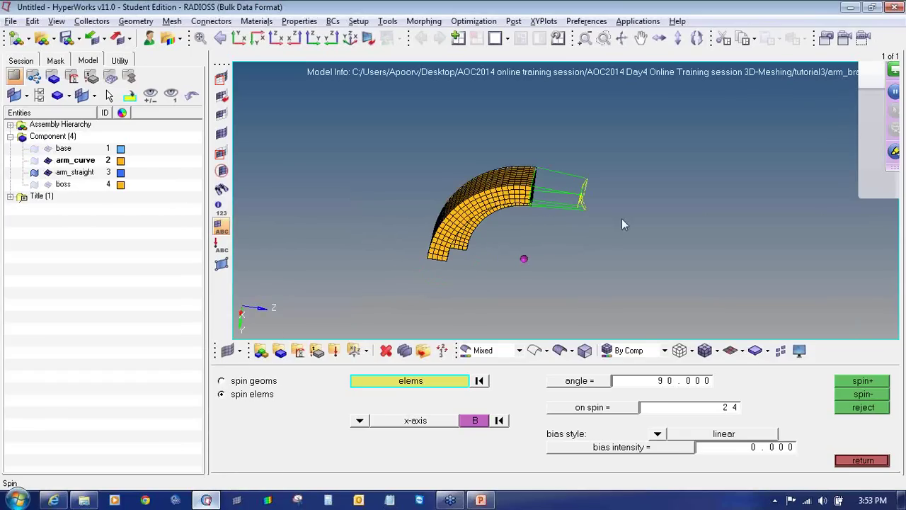
scroll(571, 220, "up", 5)
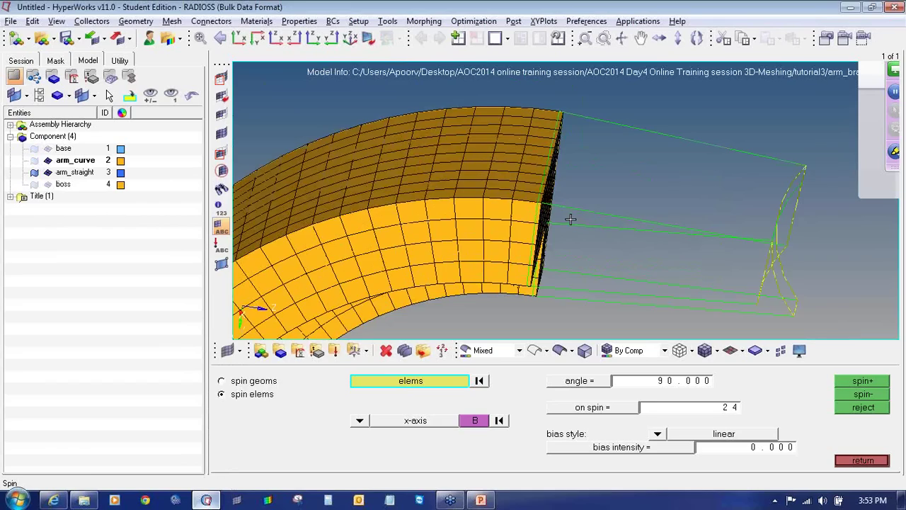
left_click_drag(567, 224, 575, 206, "ctrl")
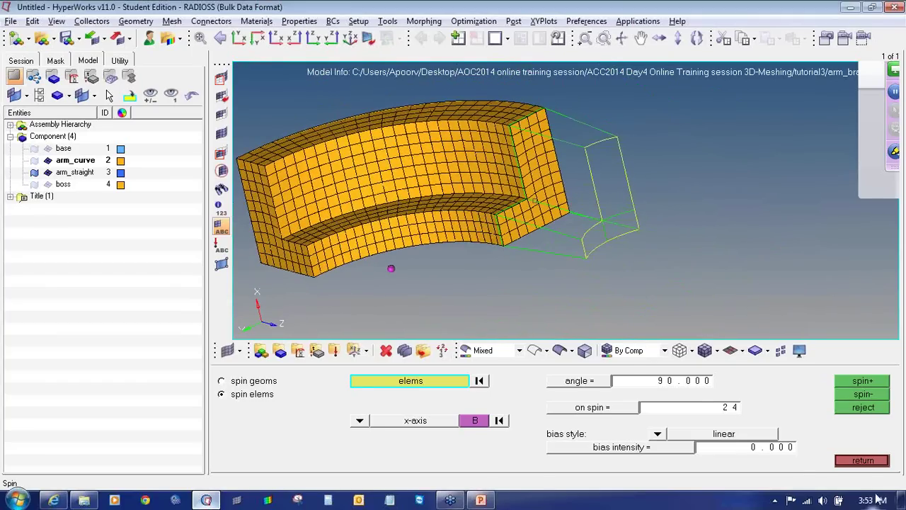
left_click(858, 461)
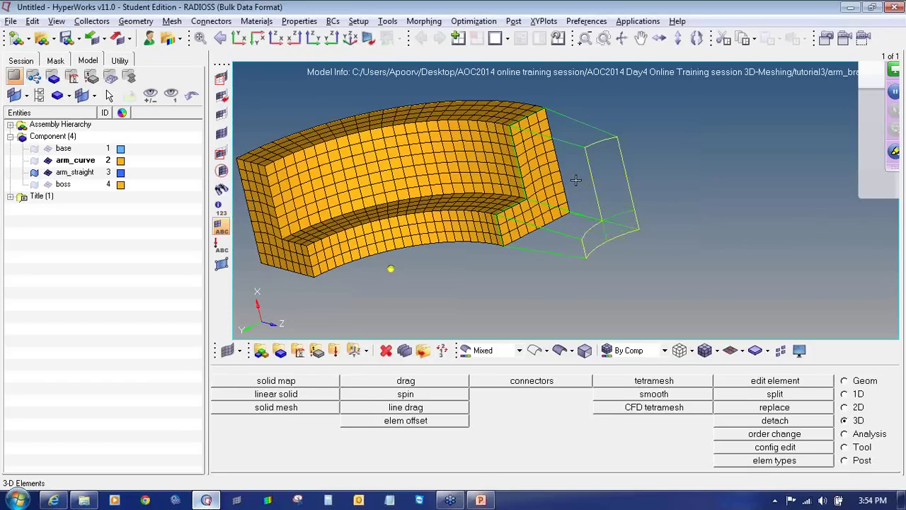
Mask a block of solid elements at the upper corner of the curved arm's free end face
left_click(277, 395)
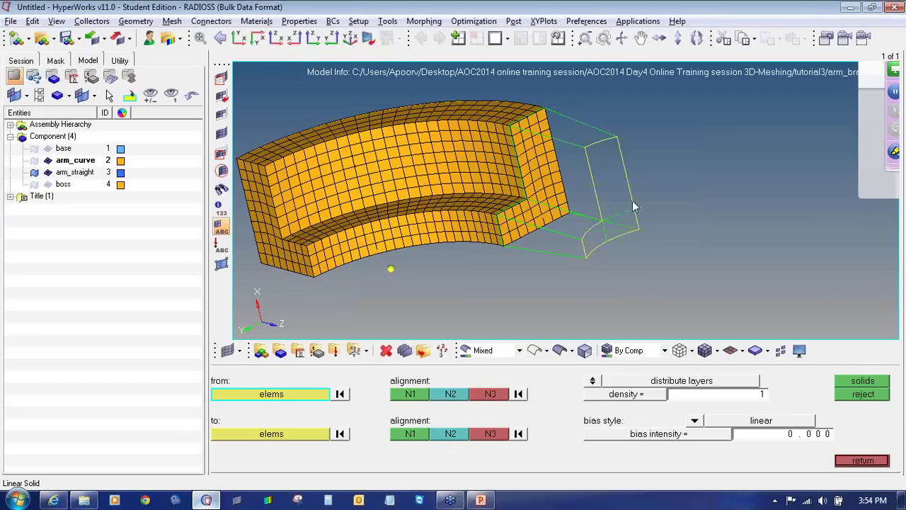
left_click(879, 461)
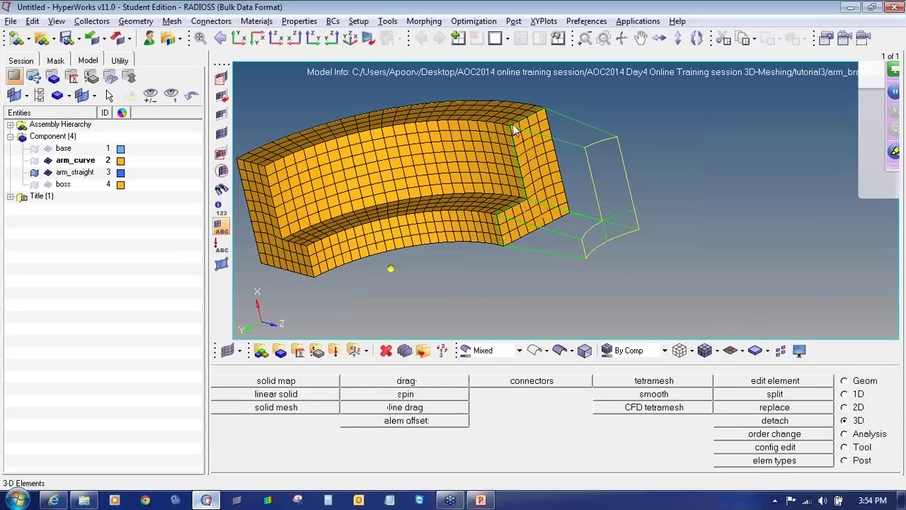
left_click(178, 87)
scroll(520, 129, "up", 3)
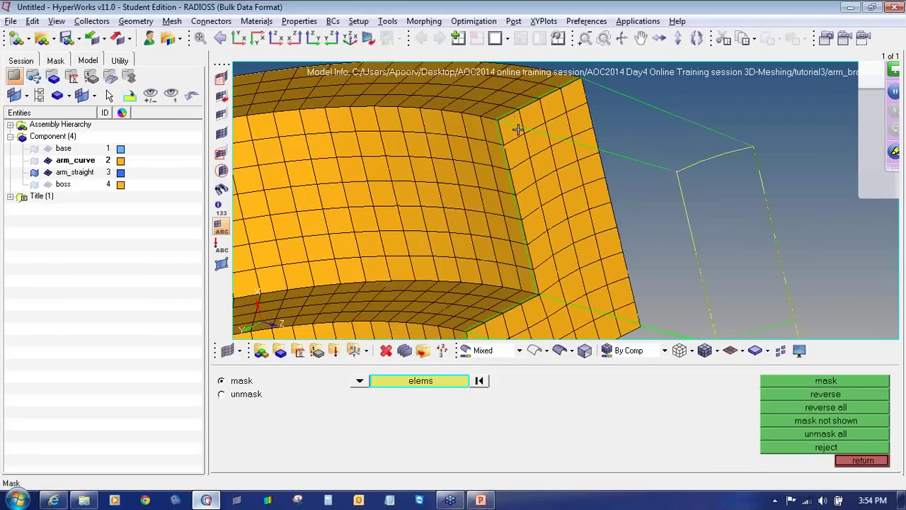
mouse_move(530, 114)
left_mouse_down()
mouse_move(570, 96)
mouse_move(577, 121)
mouse_move(508, 157)
left_mouse_up()
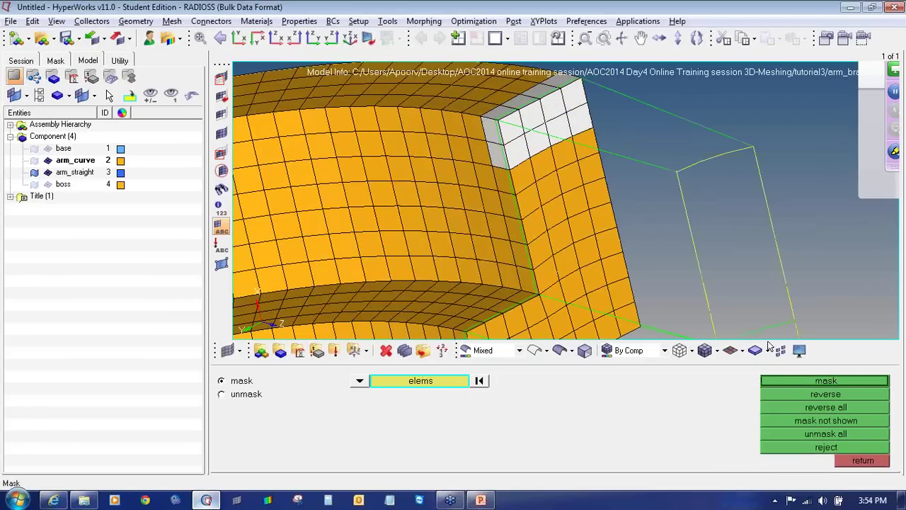
left_click(788, 381)
scroll(569, 225, "down", 5)
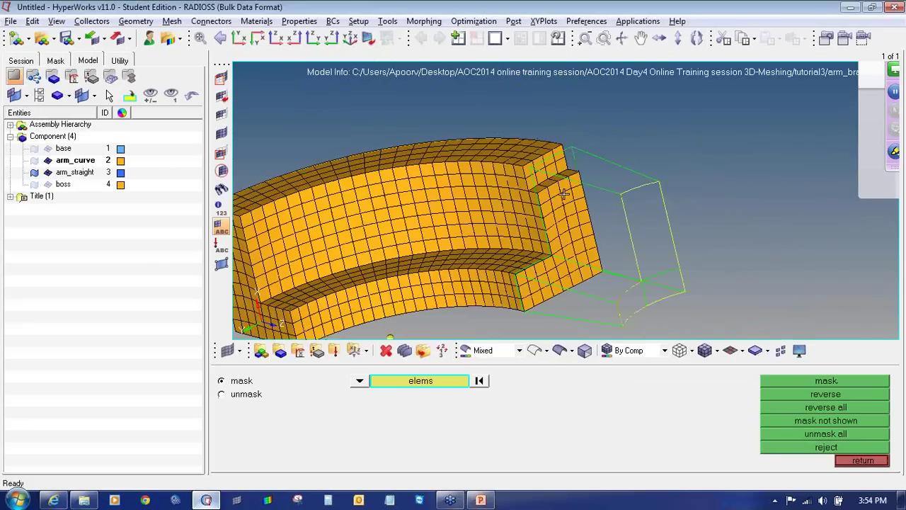
left_click(863, 460)
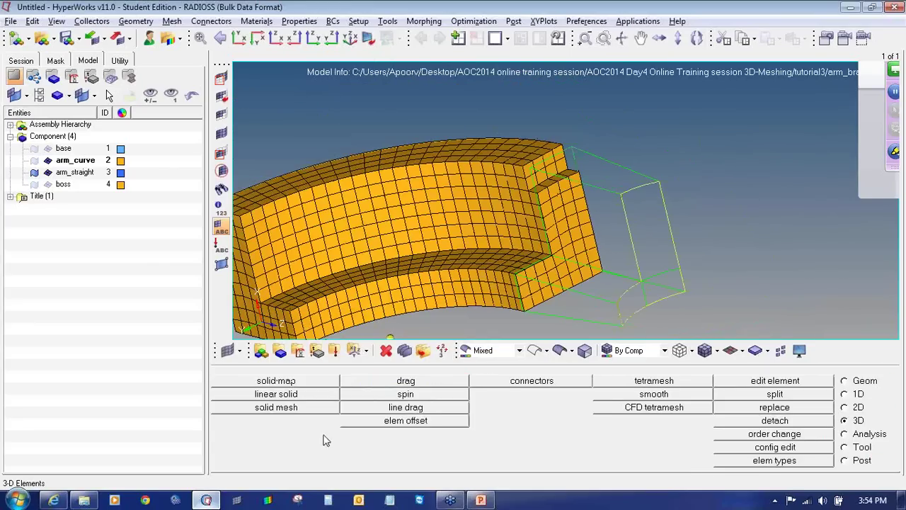
left_click(299, 398)
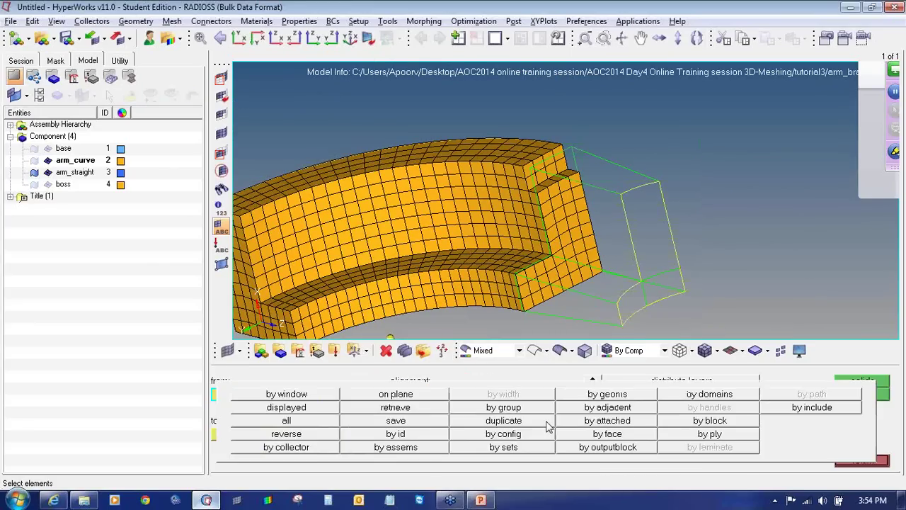
left_click(267, 395)
left_click(885, 459)
left_click(878, 461)
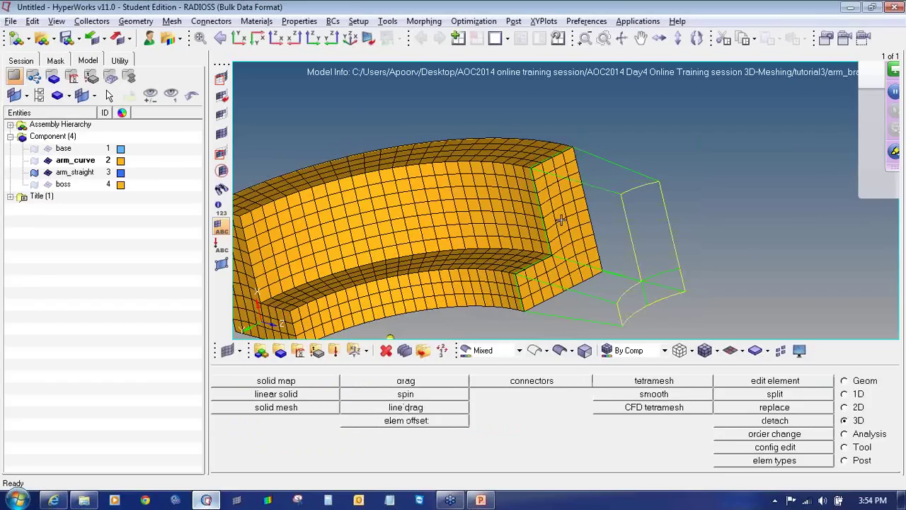
Find the faces of the arm_curve component with a tolerance of 0.010
left_click(845, 447)
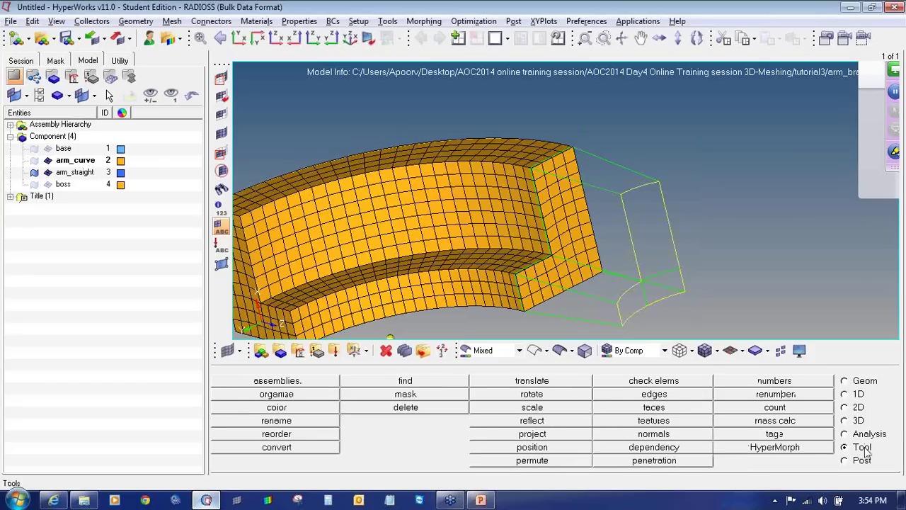
left_click(673, 419)
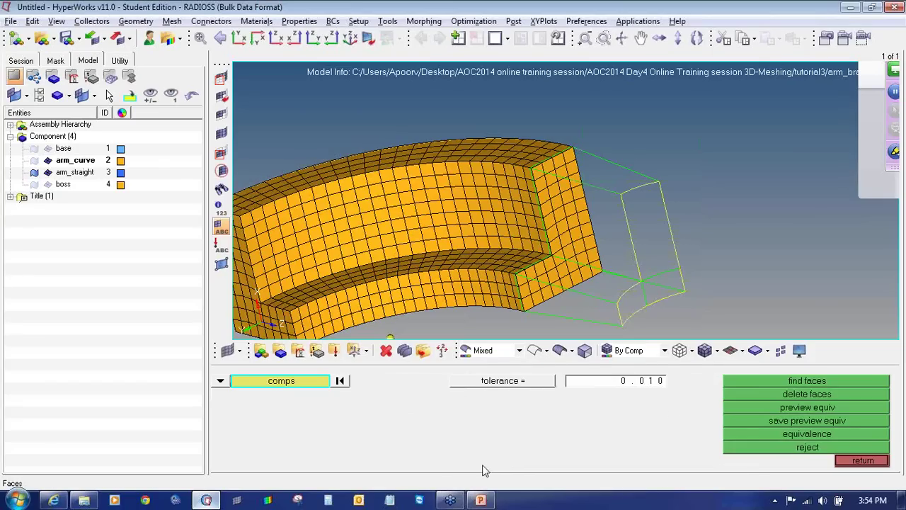
left_click(498, 240)
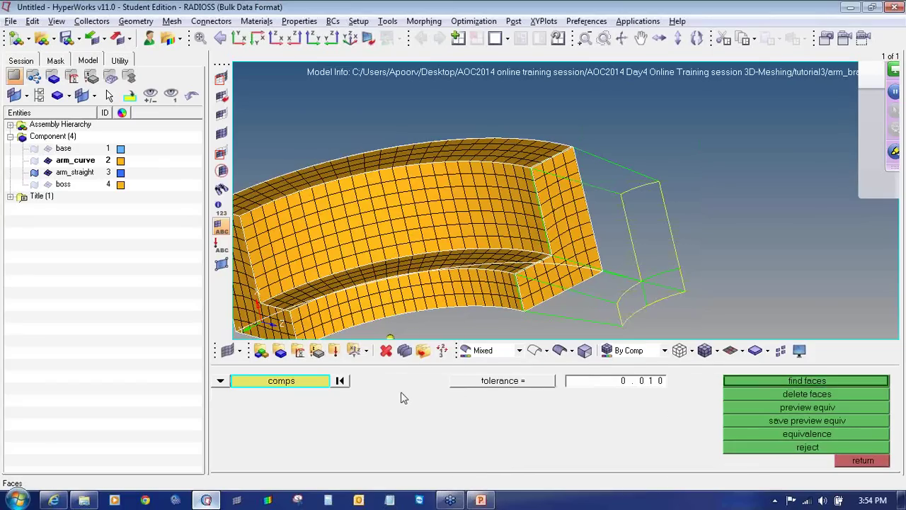
left_click(772, 383)
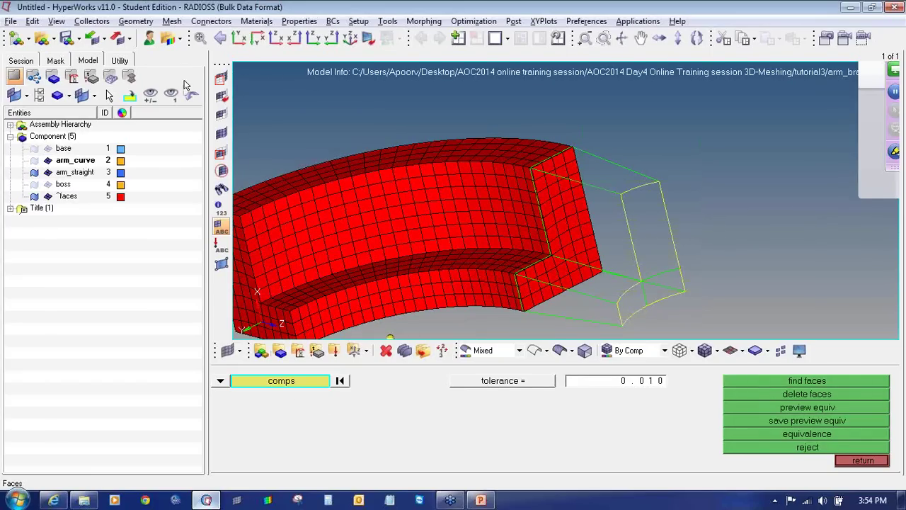
Try to delete all face elements except those on the curved arm's free end face
left_click(386, 350)
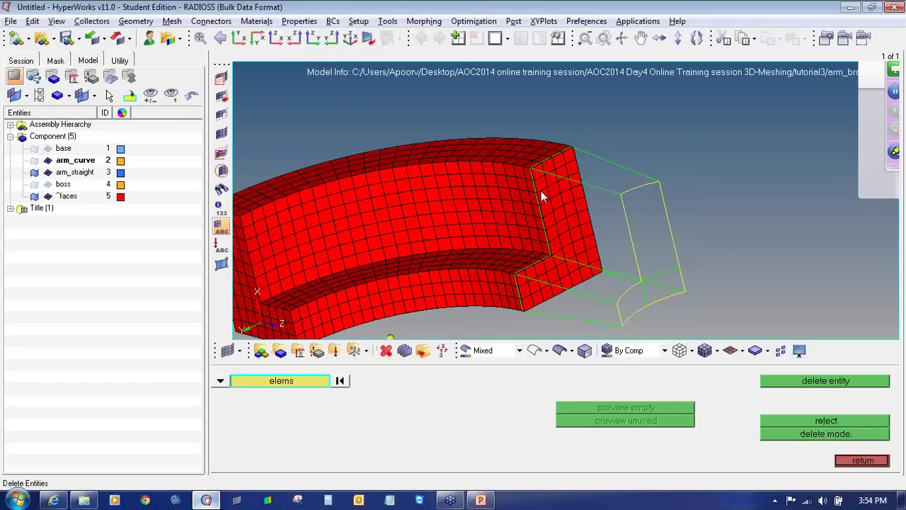
left_click(556, 202)
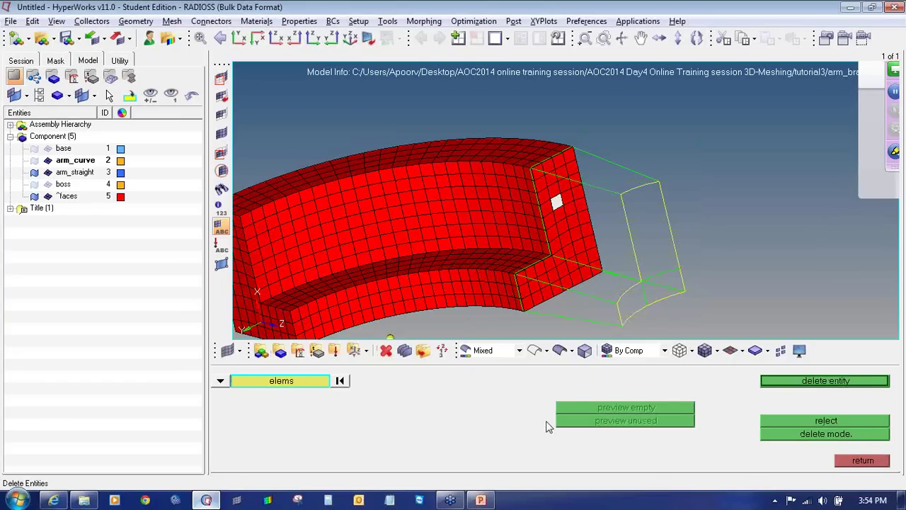
left_click(596, 434)
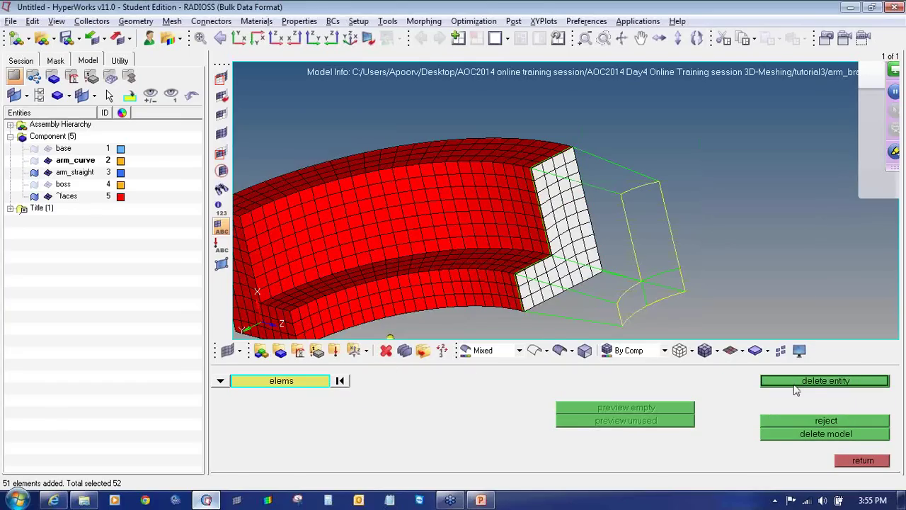
left_click(303, 384)
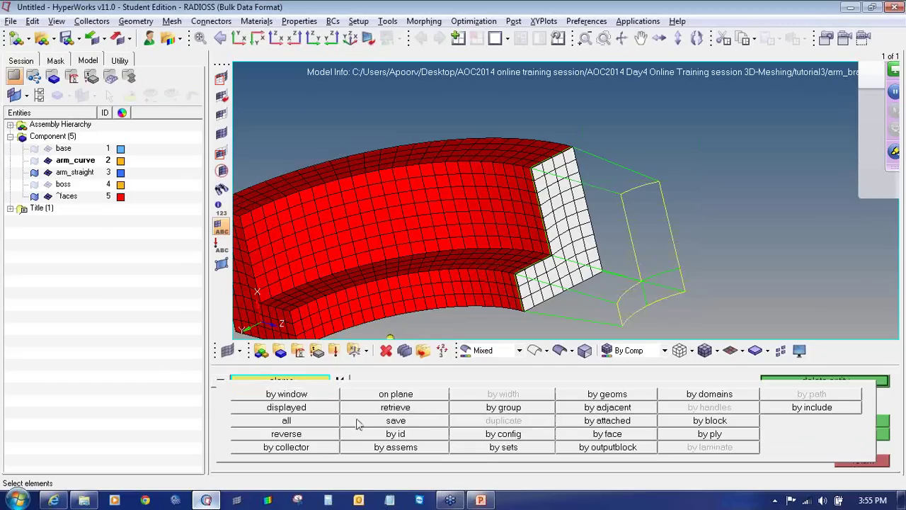
left_click(325, 433)
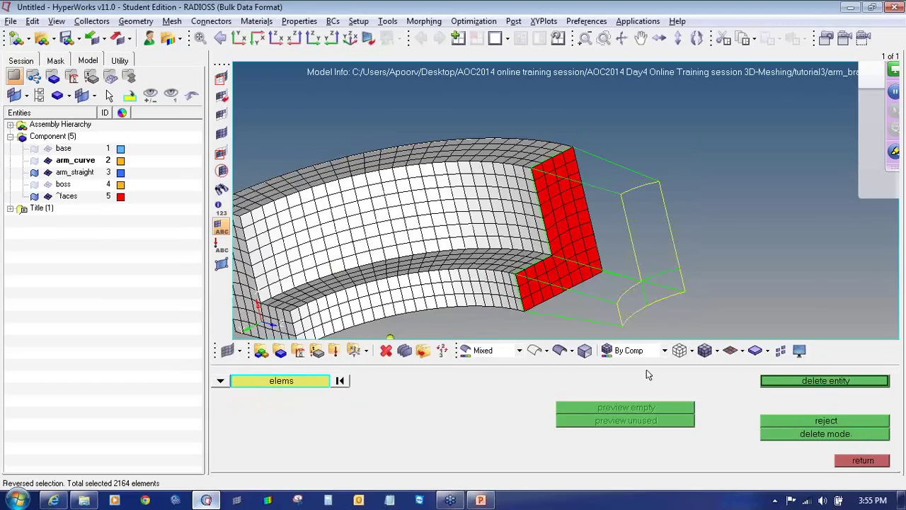
left_click(804, 384)
left_click(498, 239)
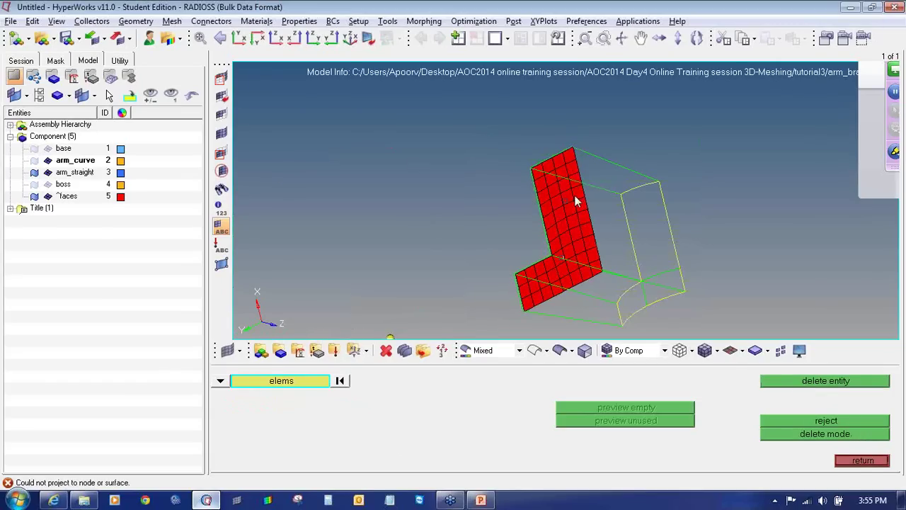
Reject the deletion of the curved arm's face elements
mouse_move(573, 223)
left_mouse_down("ctrl")
mouse_move(619, 224)
mouse_move(543, 281)
left_mouse_up("ctrl")
scroll(558, 270, "down", 2, "ctrl")
left_click(544, 269, "ctrl")
left_click(791, 424)
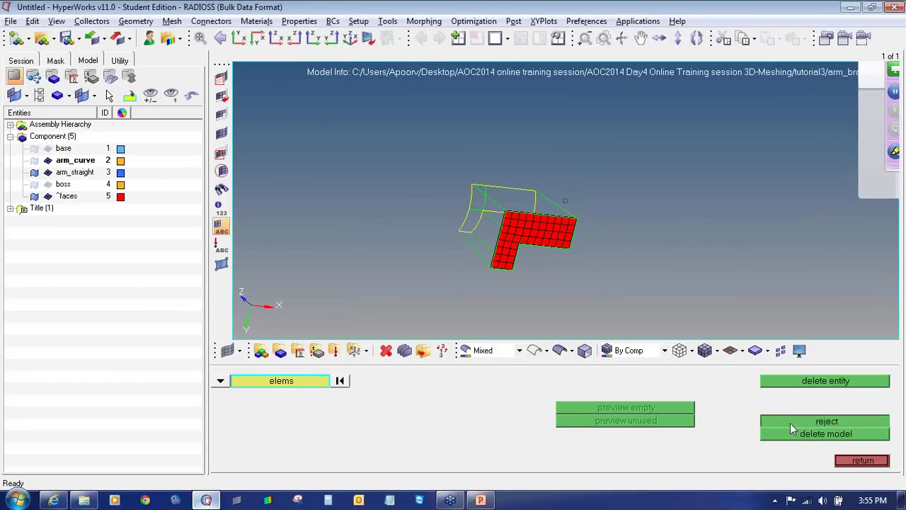
left_click(790, 423)
left_click_drag(572, 253, 371, 214, "ctrl")
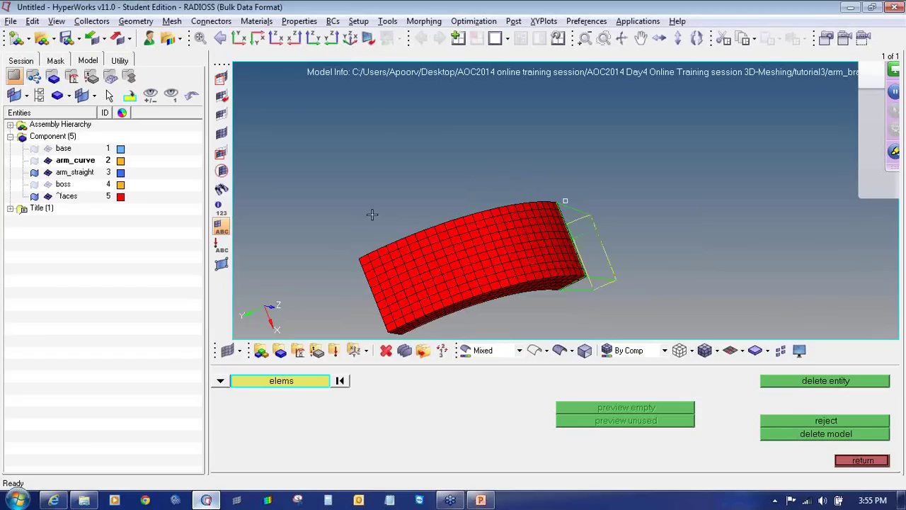
Leave the Delete command, hide the ^faces elements and view the arm_curve and base meshes in turn
left_click(863, 461)
left_click(48, 196)
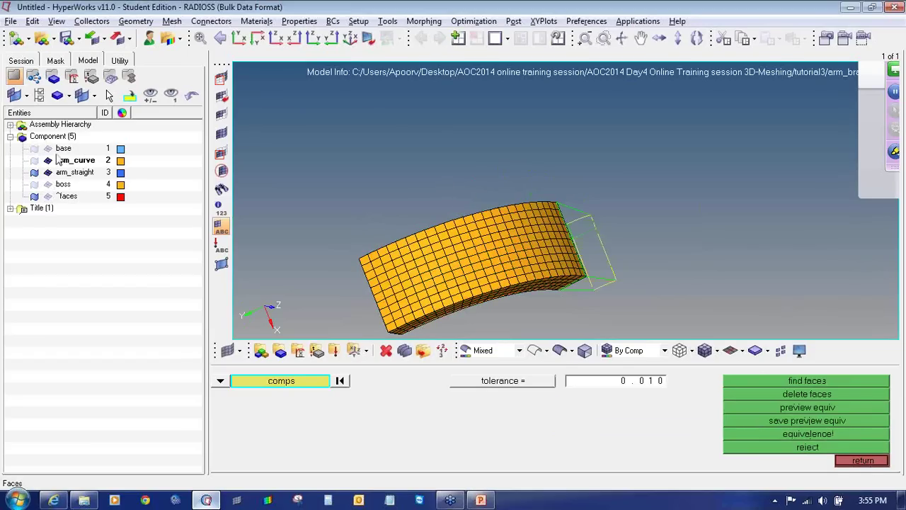
left_click_drag(593, 262, 543, 197, "ctrl")
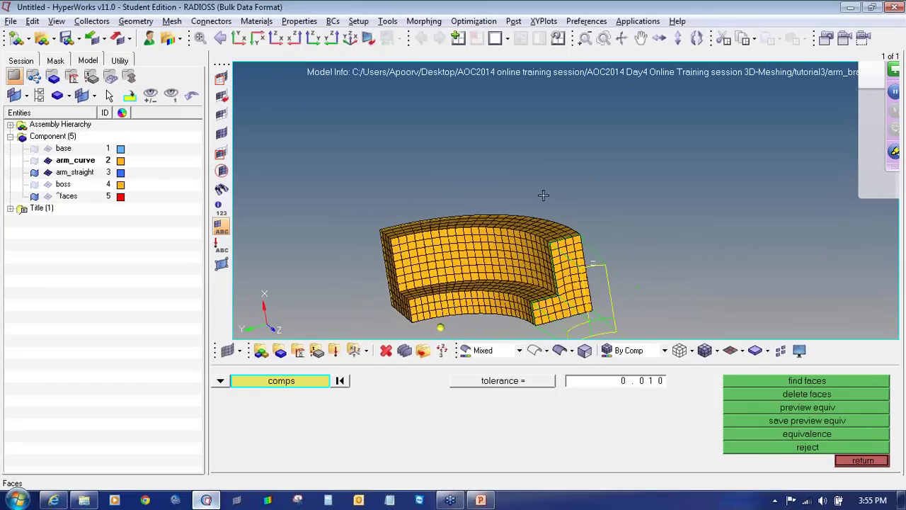
left_click(48, 161)
left_click(47, 148)
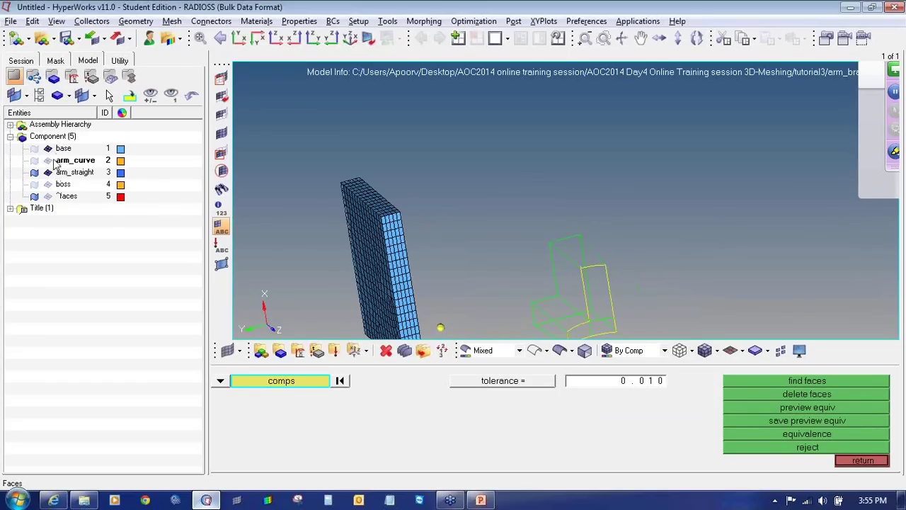
left_click(48, 160)
left_click(48, 149)
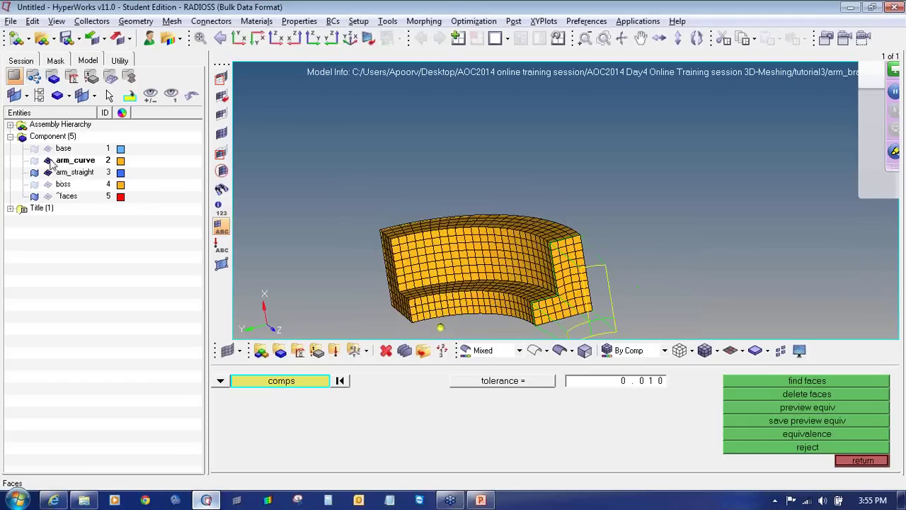
Display the ^faces elements instead of the arm_curve mesh and mask those on the curved arm's free end face
left_click(48, 161)
left_click(47, 197)
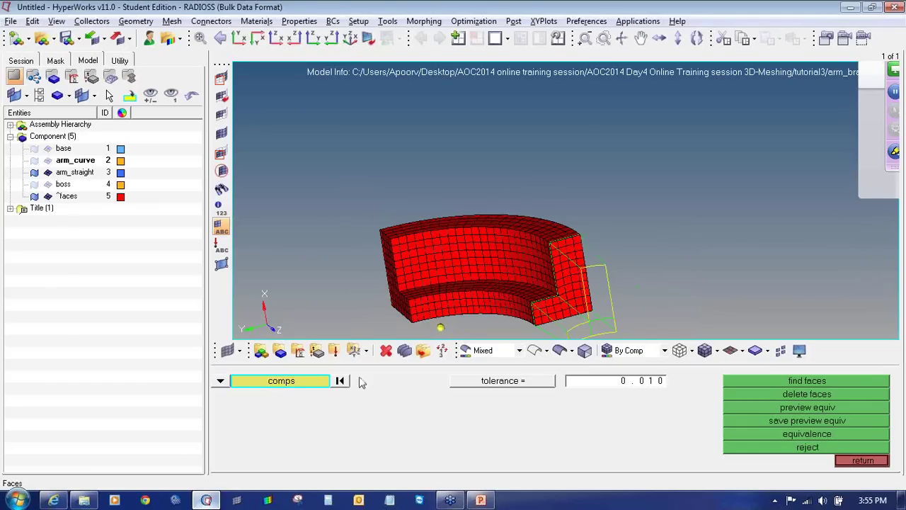
left_click(386, 351)
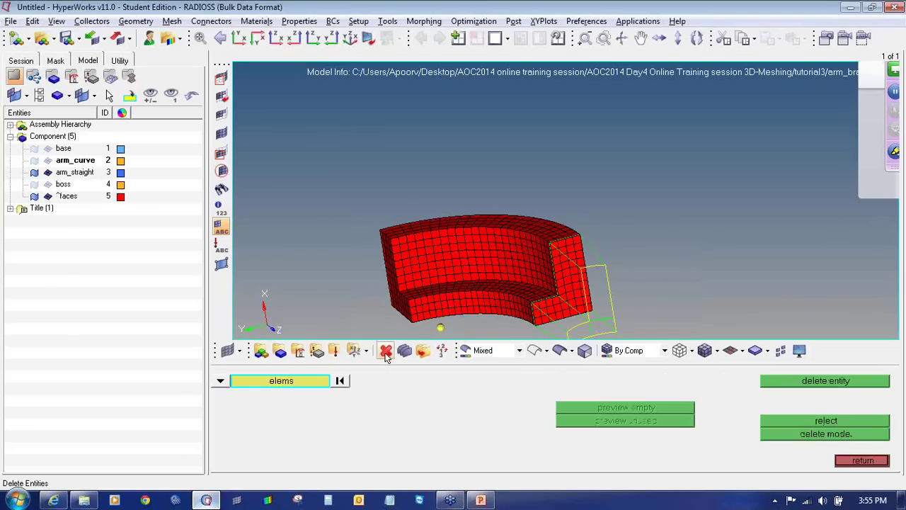
left_click(574, 262)
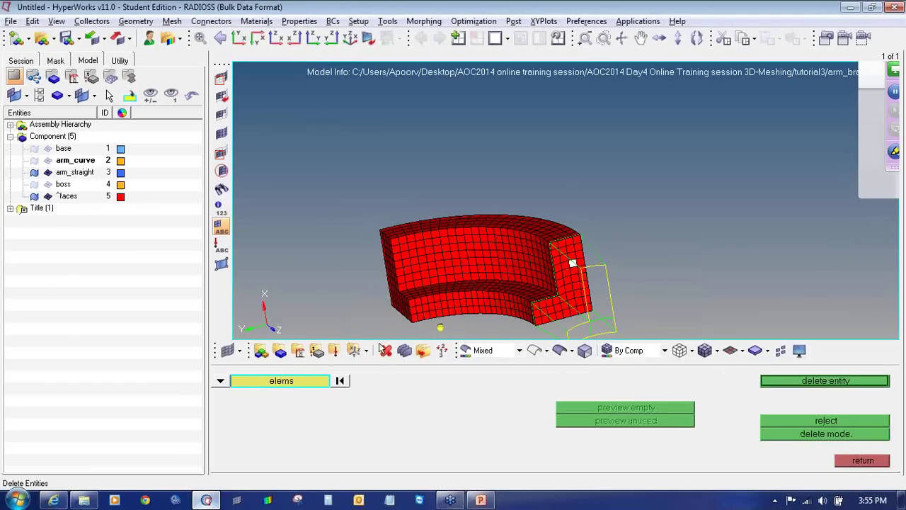
left_click(289, 383)
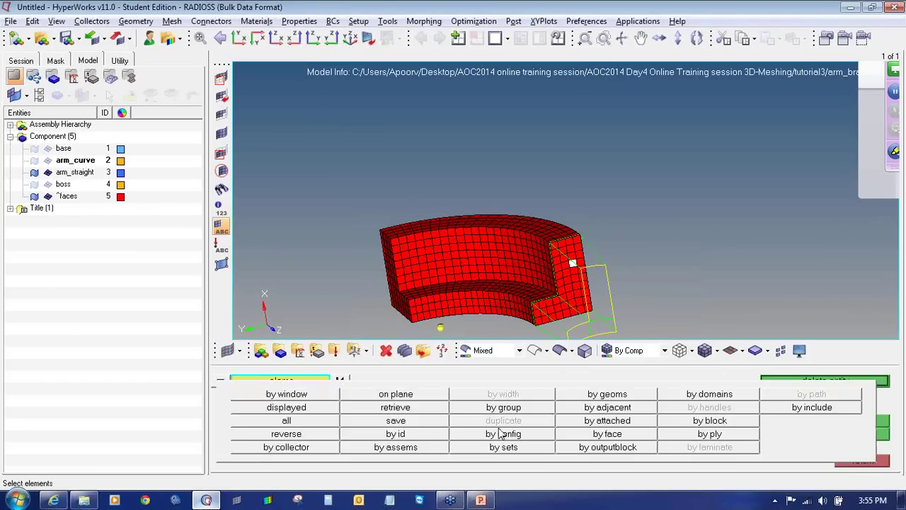
left_click(222, 95)
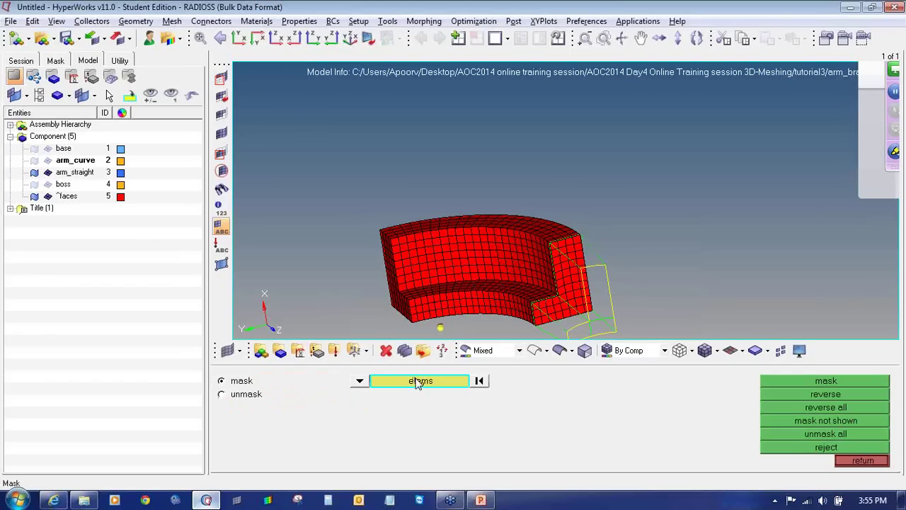
left_click(567, 279)
left_click(418, 381)
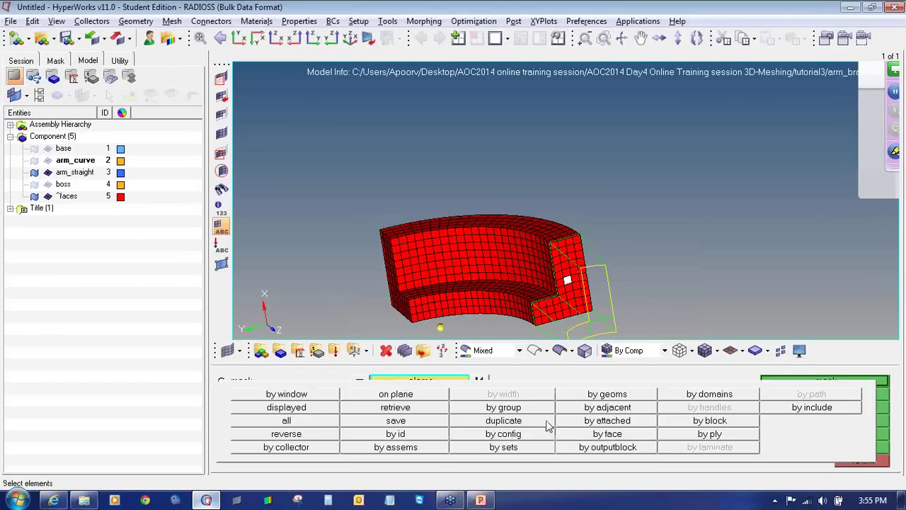
left_click(571, 437)
left_click(798, 380)
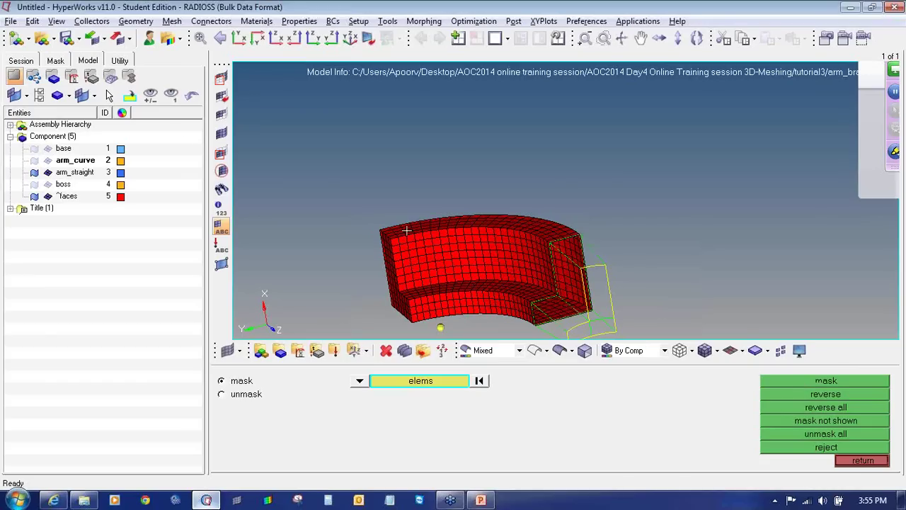
Delete all face elements still displayed around the curved arm, keeping the masked end-face elements
left_click(222, 133)
left_click_drag(278, 165, 659, 339, "shift")
left_click(786, 385)
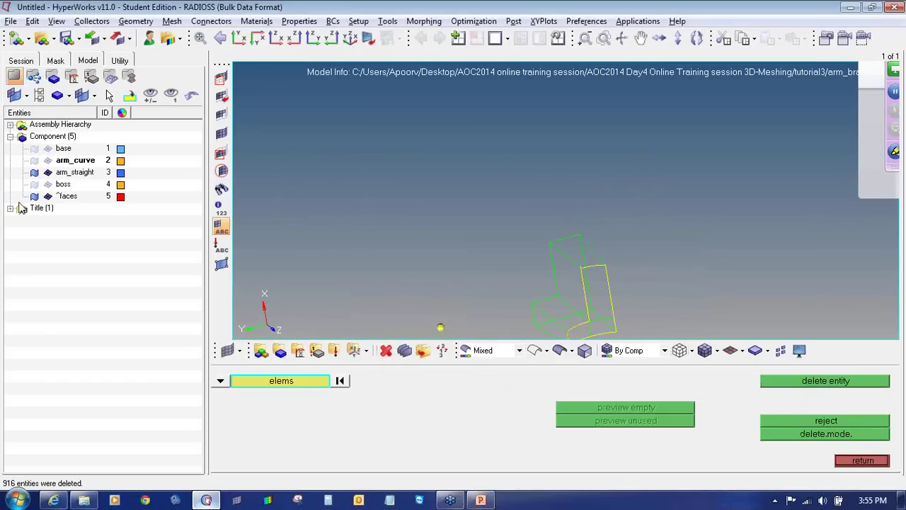
Display the arm_curve mesh with the kept end-face elements and examine the corner where they meet
left_click(48, 161)
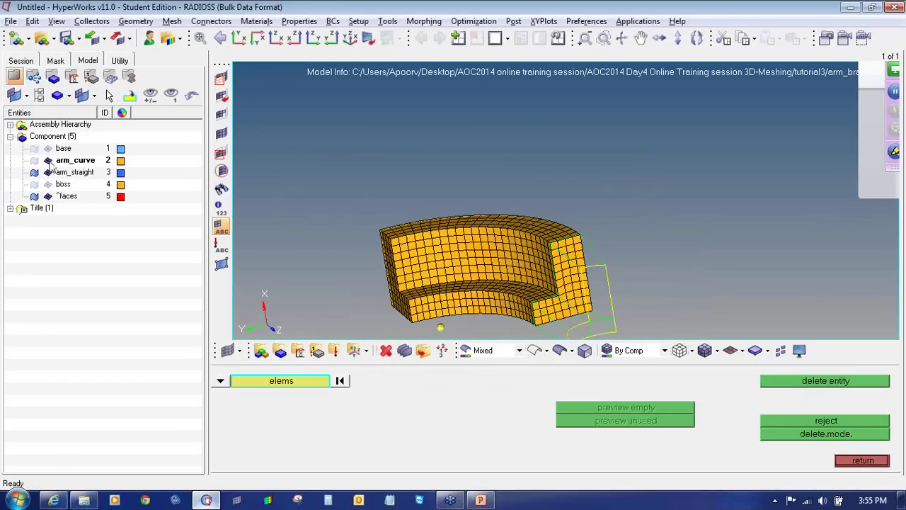
left_click(47, 196)
scroll(525, 206, "up", 3)
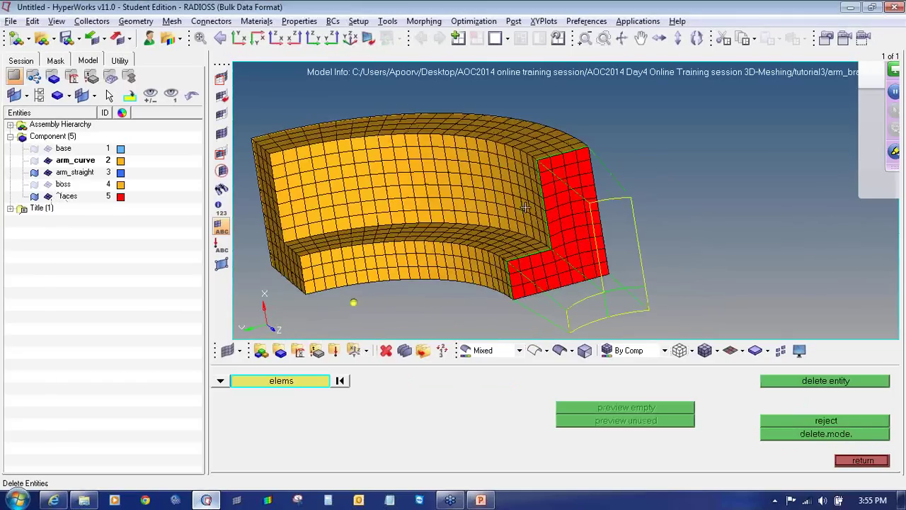
scroll(545, 187, "up", 3)
scroll(562, 170, "up", 2)
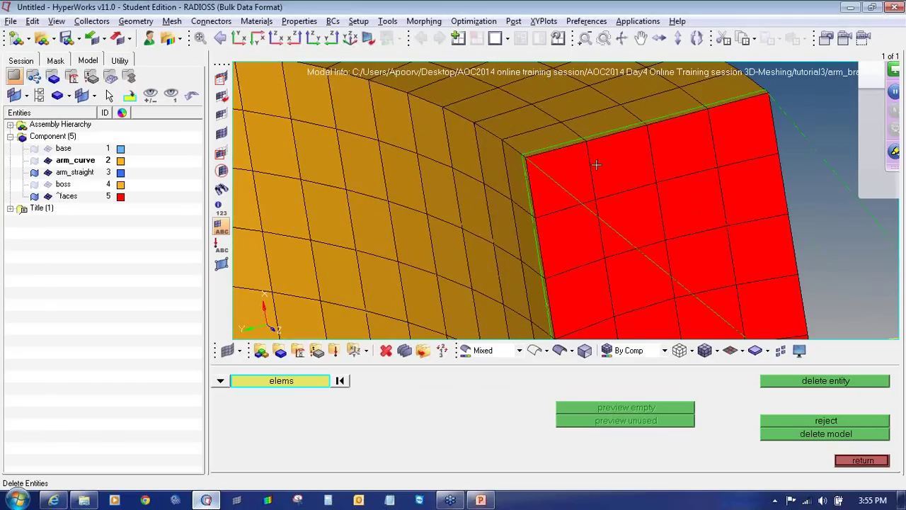
scroll(577, 170, "down", 5)
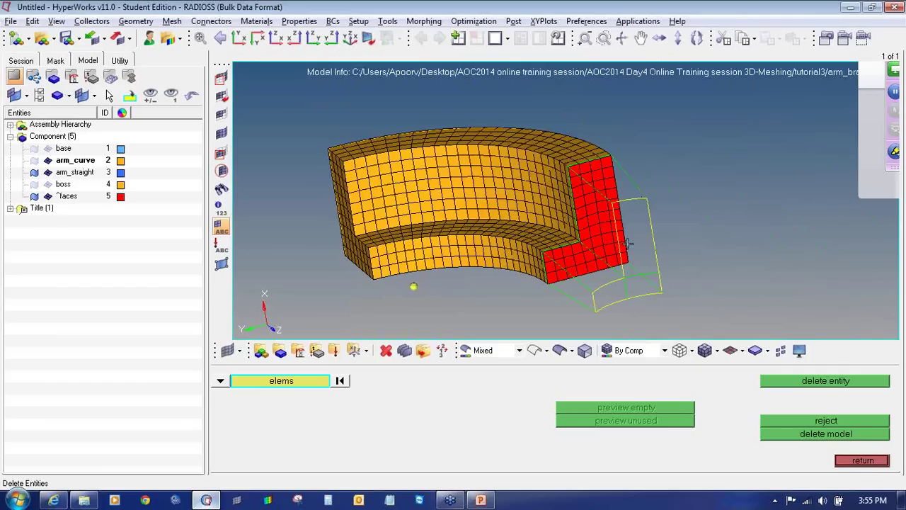
Leave the Delete and Faces commands and shade the arm_straight geometry to examine its far end
left_click(869, 461)
left_click(559, 352)
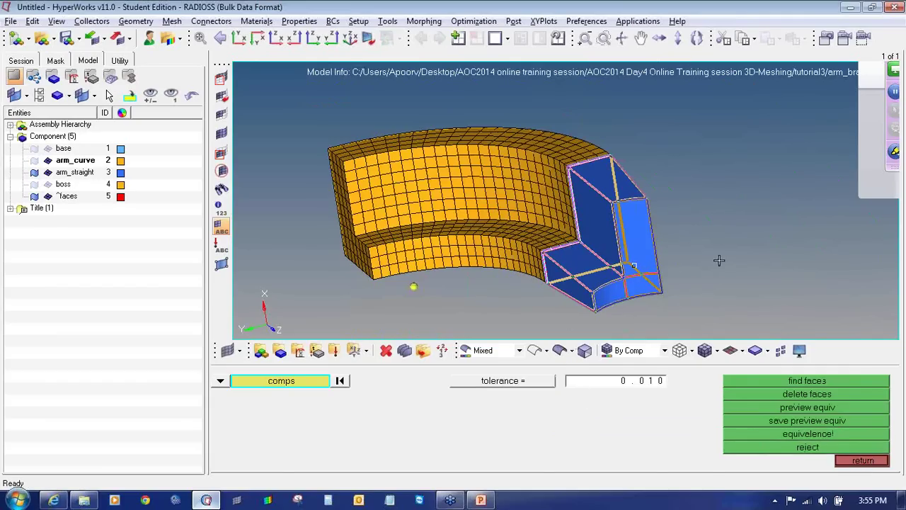
left_click(866, 461)
right_click_drag(664, 294, 628, 298, "ctrl")
scroll(607, 229, "up", 2, "ctrl")
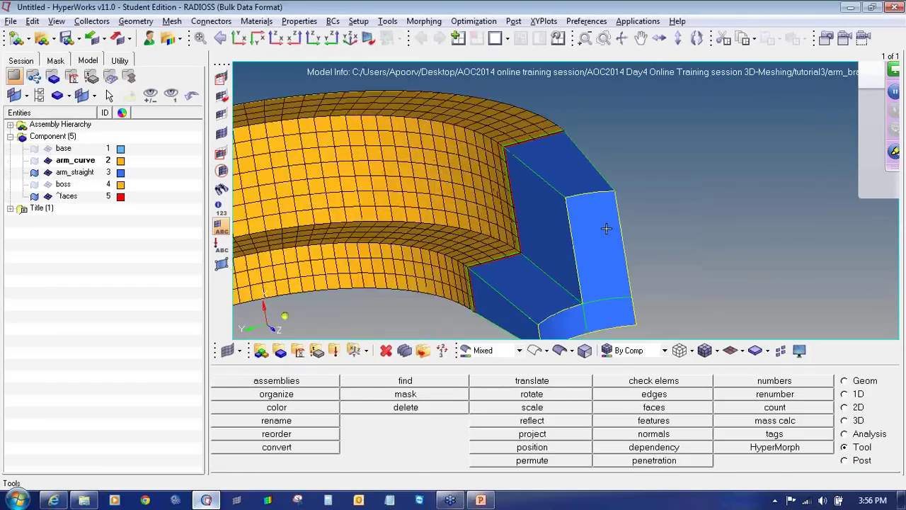
scroll(605, 229, "down", 2, "ctrl")
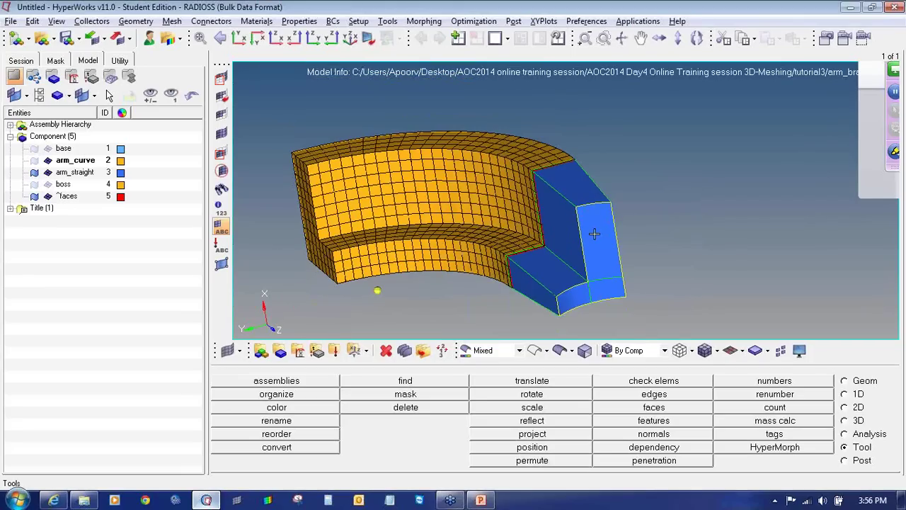
Start Automesh on the three far-end surfaces of arm_straight with element size 10 and quads, keeping the geometry in wireframe
left_click(845, 407)
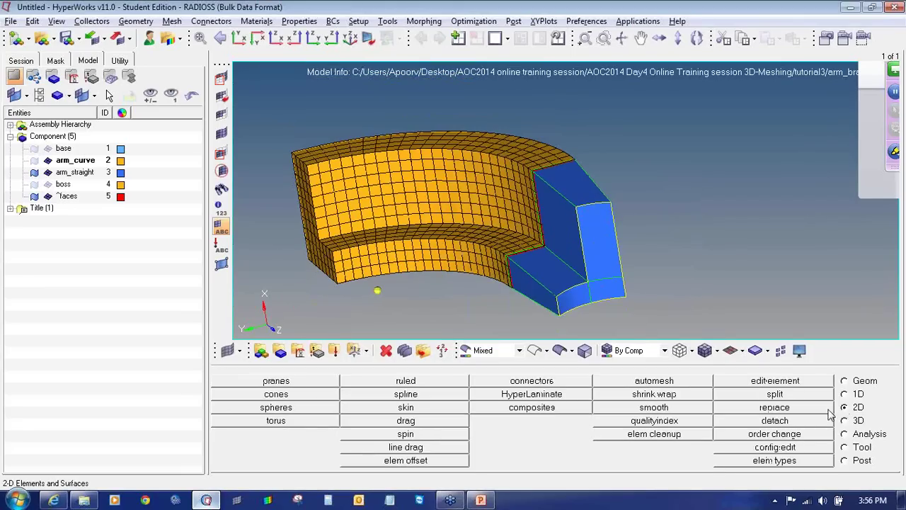
left_click(674, 386)
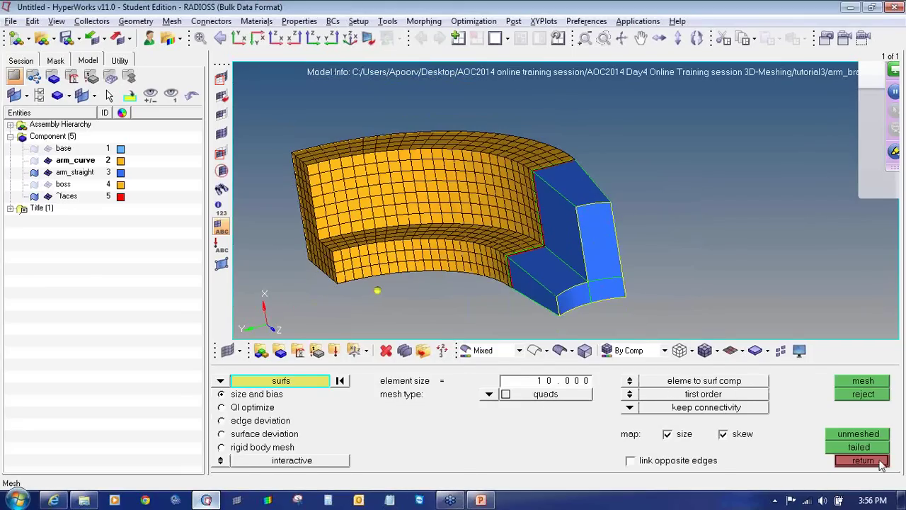
left_click(884, 460)
left_click(674, 386)
left_click(598, 234)
left_click(610, 290)
left_click(575, 300)
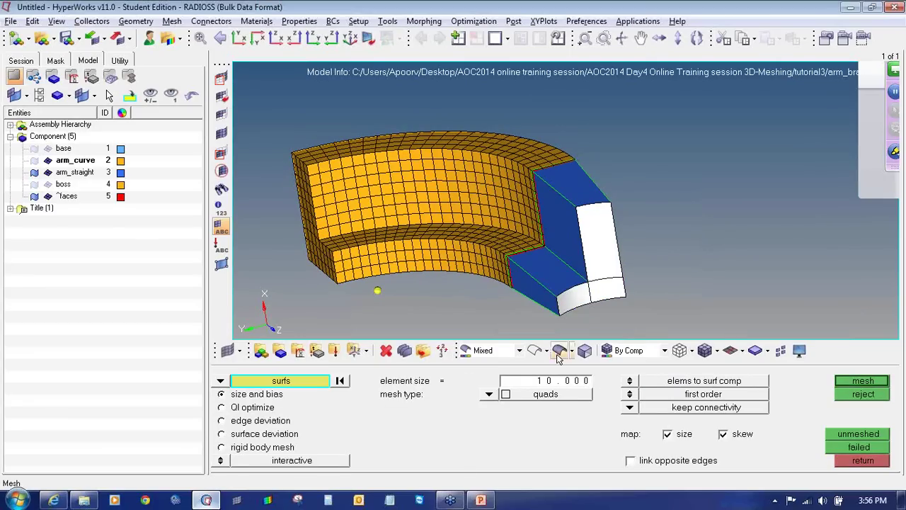
left_click(535, 350)
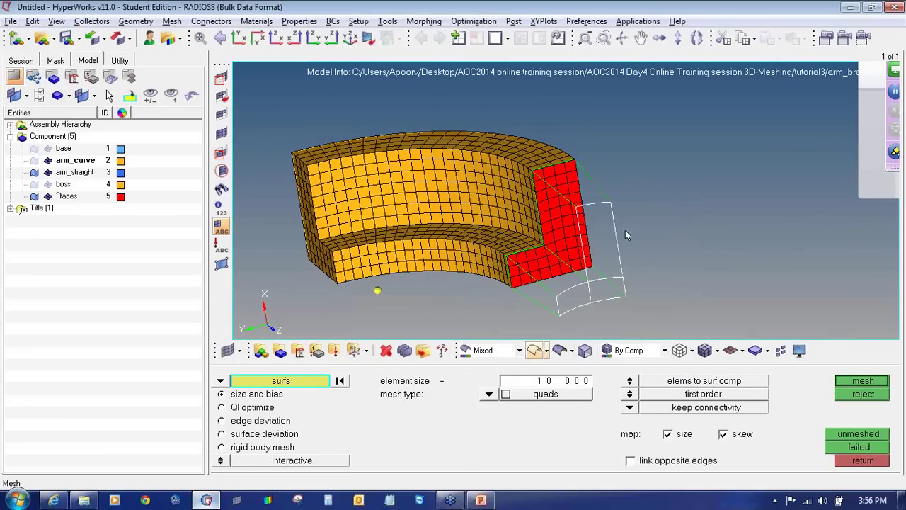
left_click(850, 381)
left_click_drag(588, 292, 578, 290, "ctrl")
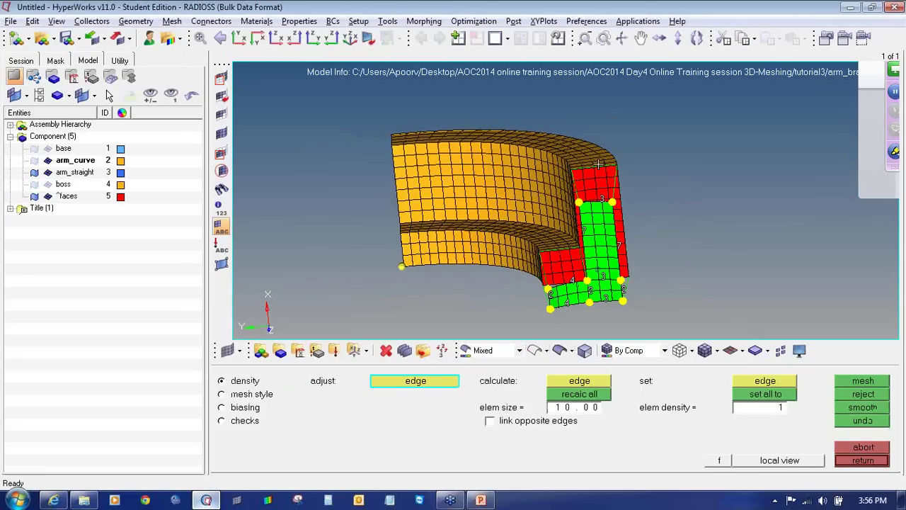
Set the density to 4 along the tall section's three crosswise edges and 3 along the three short vertical edges, and remesh
left_click(602, 199)
left_click(602, 276)
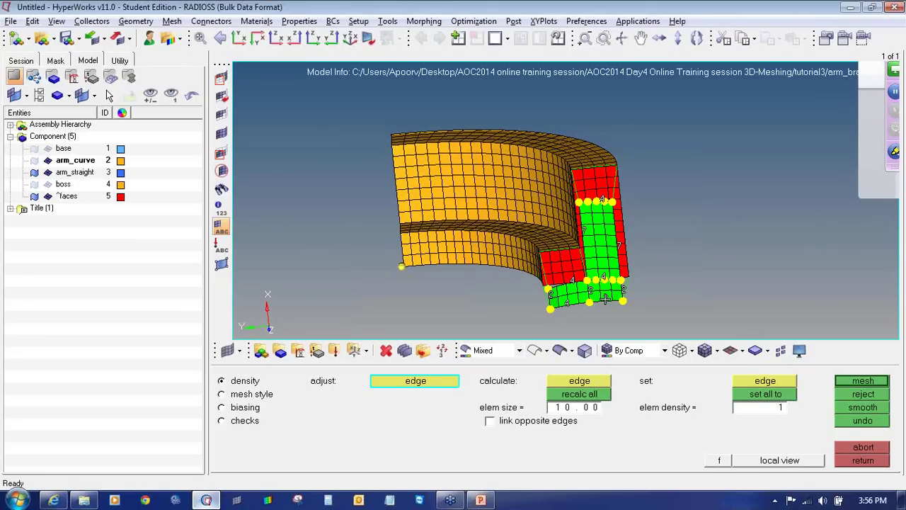
middle_click(608, 309)
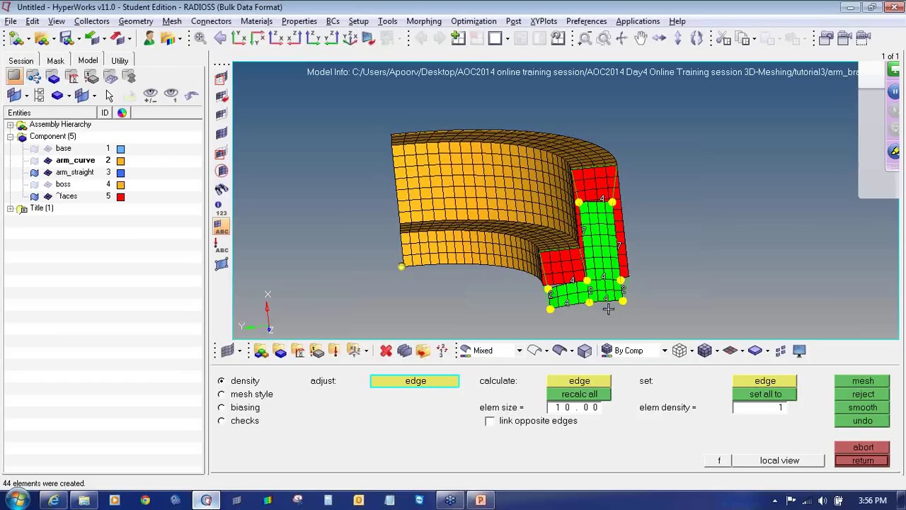
left_click(551, 295)
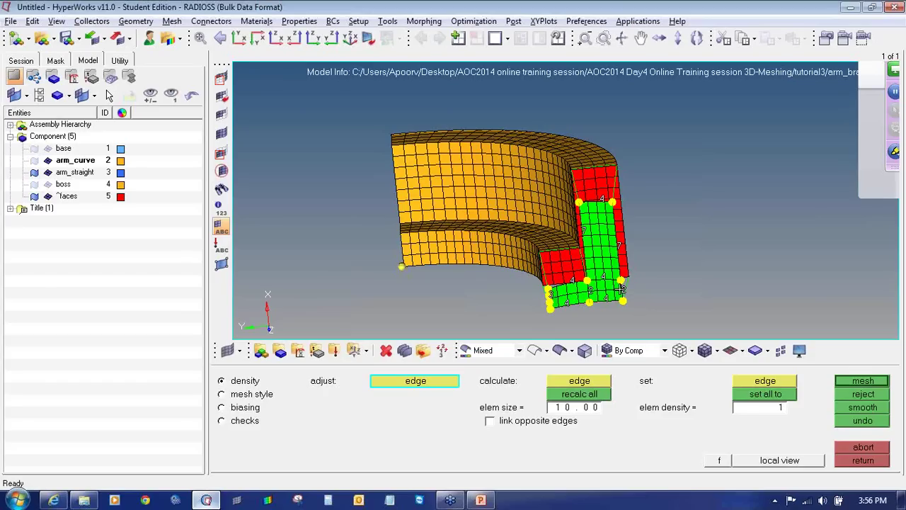
left_click(620, 289)
left_click(589, 290)
left_click(868, 384)
Compare the far-end mesh pattern with the curved arm's end-face elements, accept the mesh and leave Automesh
right_click_drag(596, 277, 590, 250, "ctrl")
scroll(578, 261, "up", 4, "ctrl")
left_click_drag(578, 261, 582, 238, "ctrl")
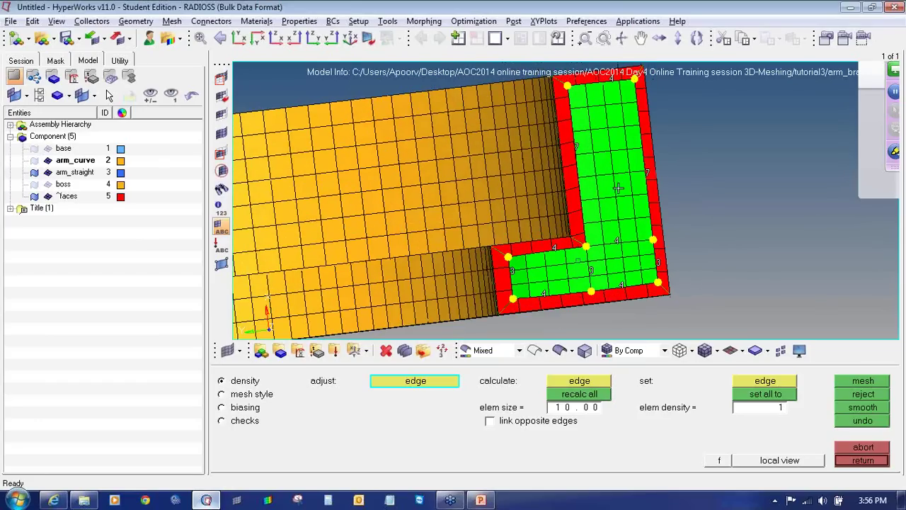
left_click_drag(617, 185, 617, 187, "ctrl")
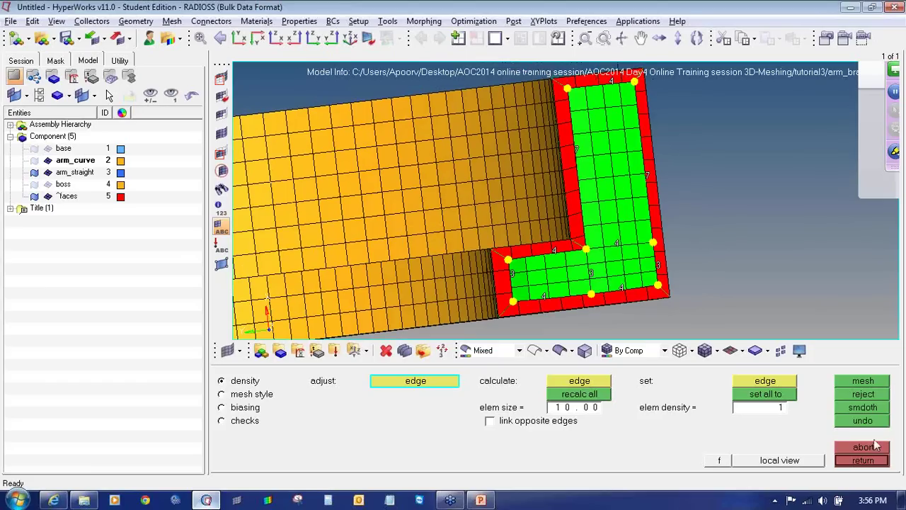
left_click(863, 461)
left_click_drag(597, 263, 628, 266, "ctrl")
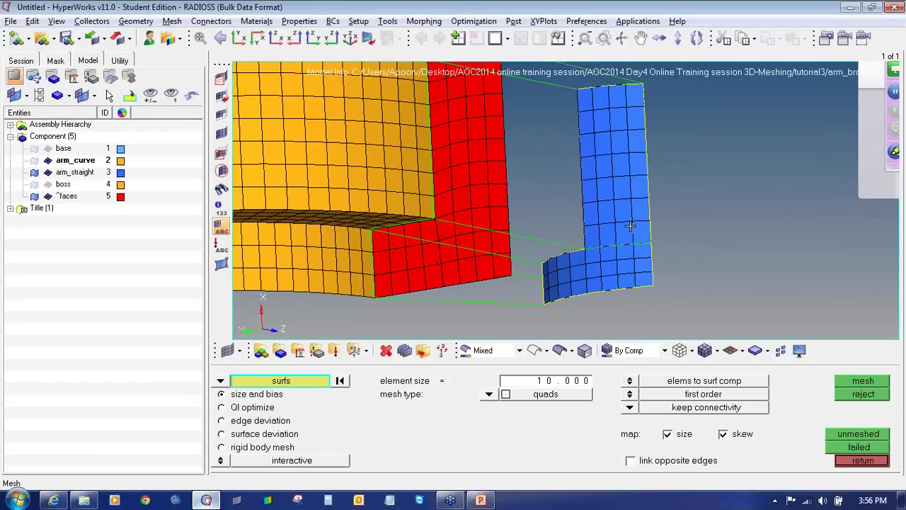
left_click(847, 459)
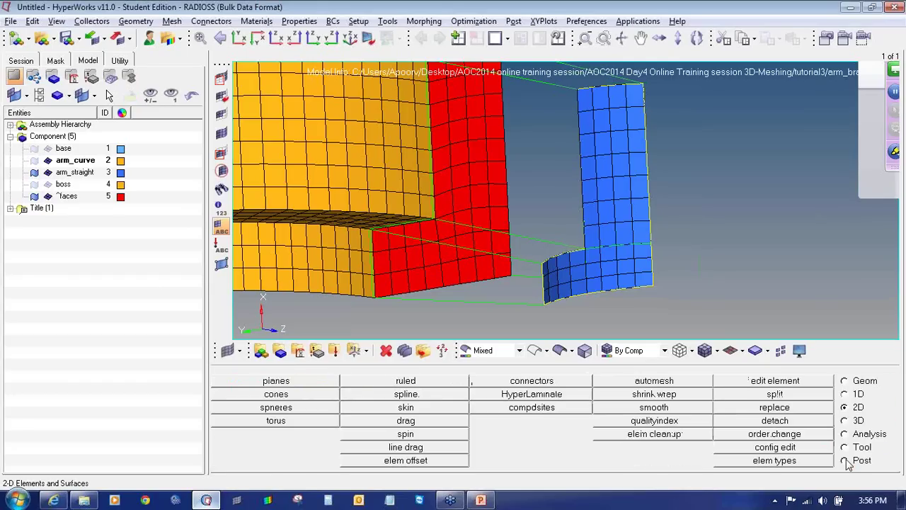
Hide the arm_curve mesh and select the ^faces elements as source and all far-end elements as destination for Linear Solid
left_click(48, 161)
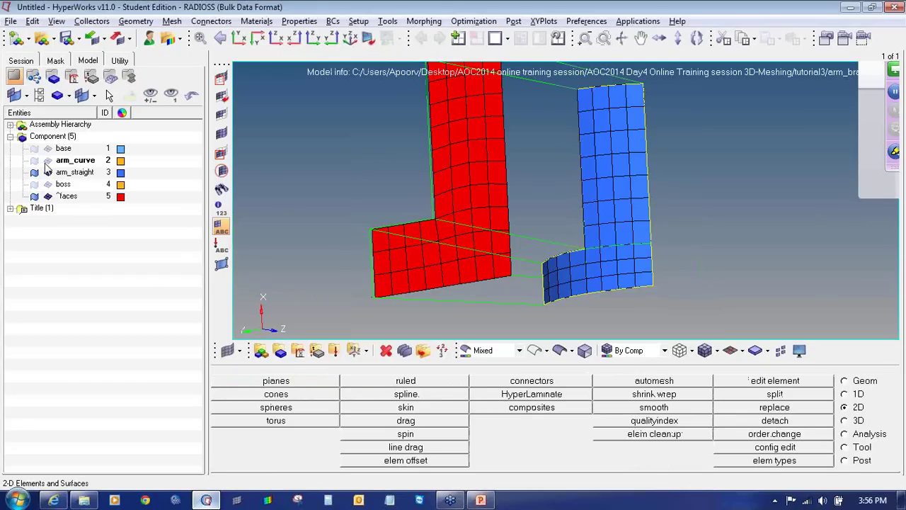
left_click(850, 421)
left_click(278, 395)
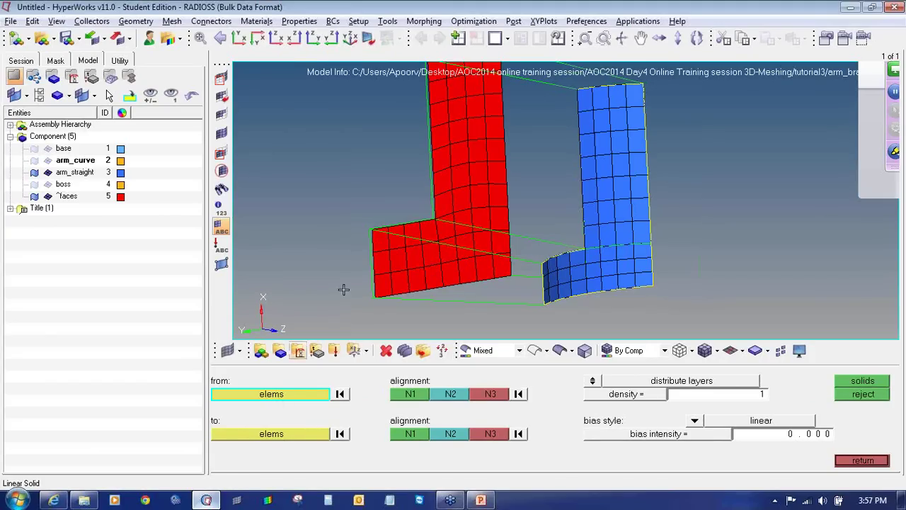
scroll(383, 237, "down", 2)
left_click_drag(333, 86, 479, 290, "shift")
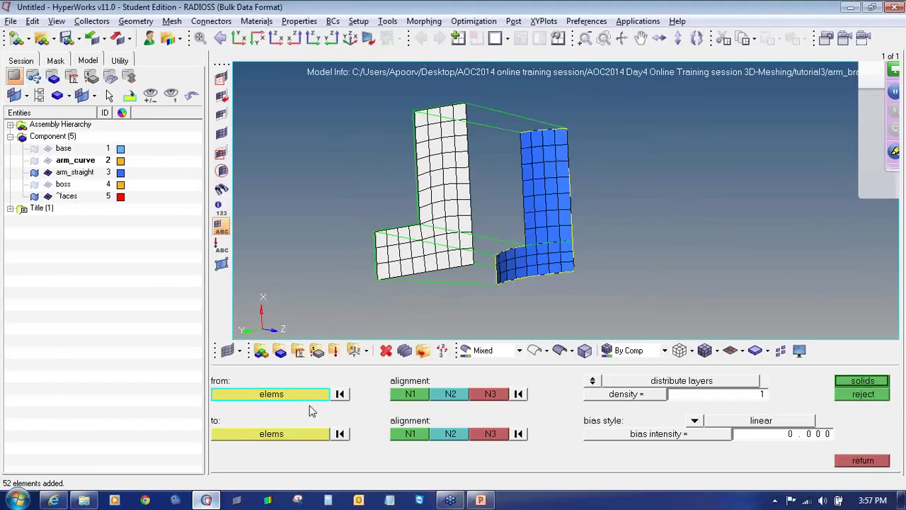
left_click(298, 434)
left_click_drag(504, 116, 601, 314, "shift")
left_click_drag(485, 227, 535, 291, "shift")
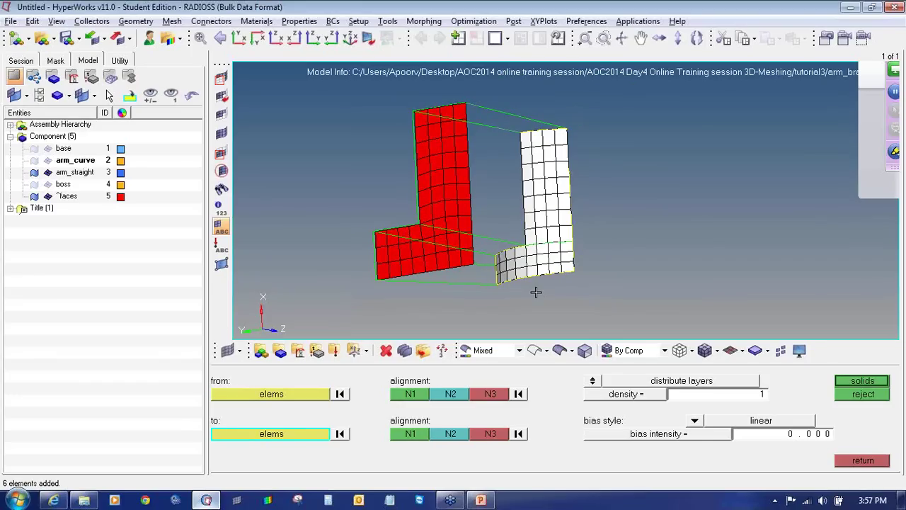
Pick the source alignment nodes N1, N2 and N3 on the upper outer corner element of the ^faces mesh
left_click(409, 398)
left_click(316, 397)
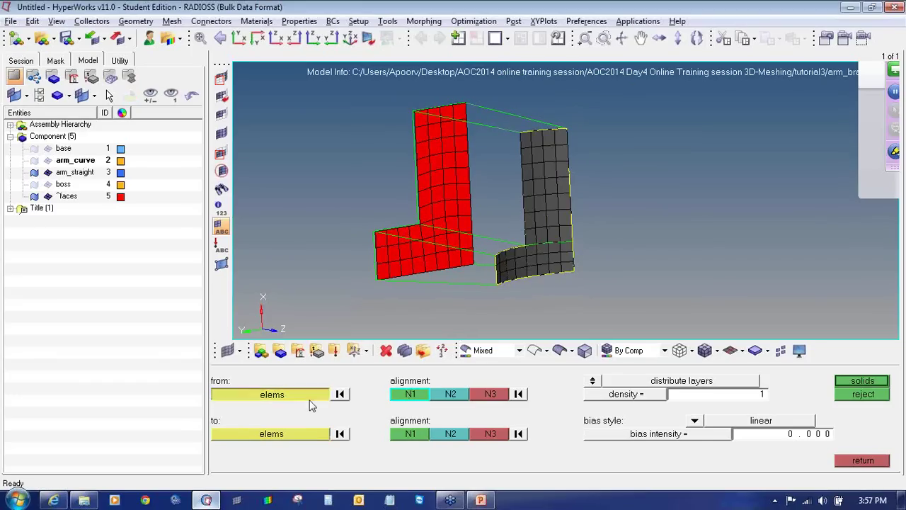
left_click(315, 434)
left_click(399, 396)
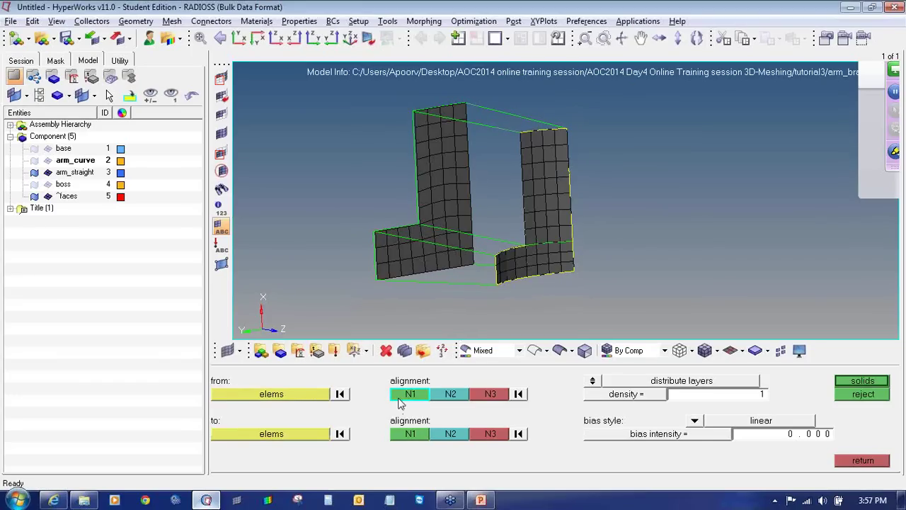
right_click_drag(462, 173, 464, 190, "ctrl")
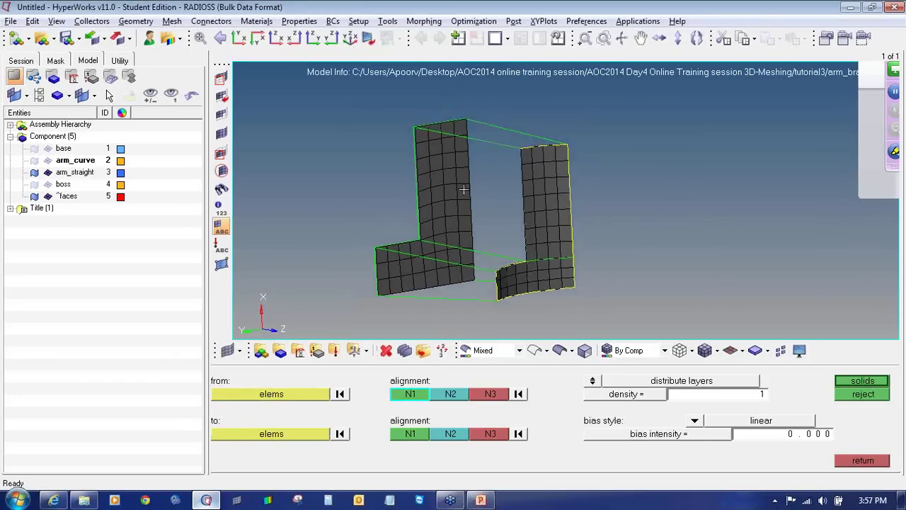
scroll(458, 139, "up", 2, "ctrl")
left_click(469, 110)
left_click(471, 133)
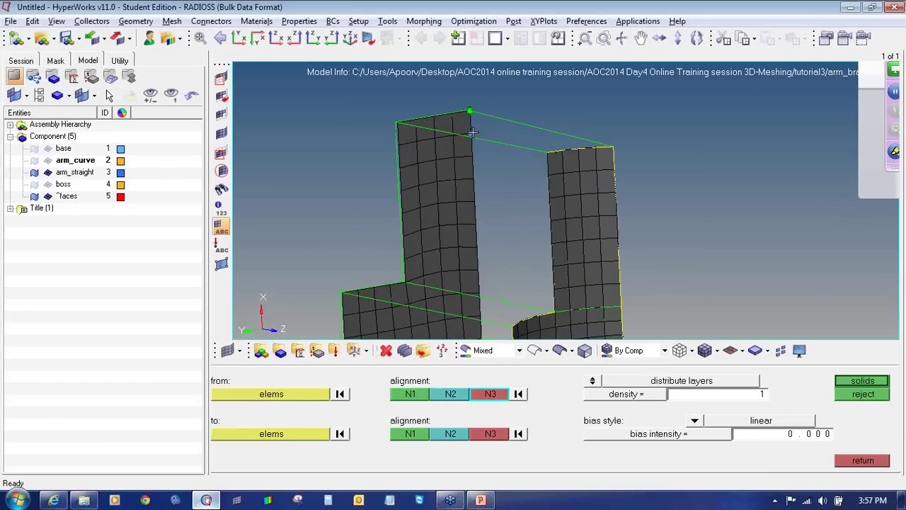
left_click_drag(452, 174, 441, 174, "ctrl")
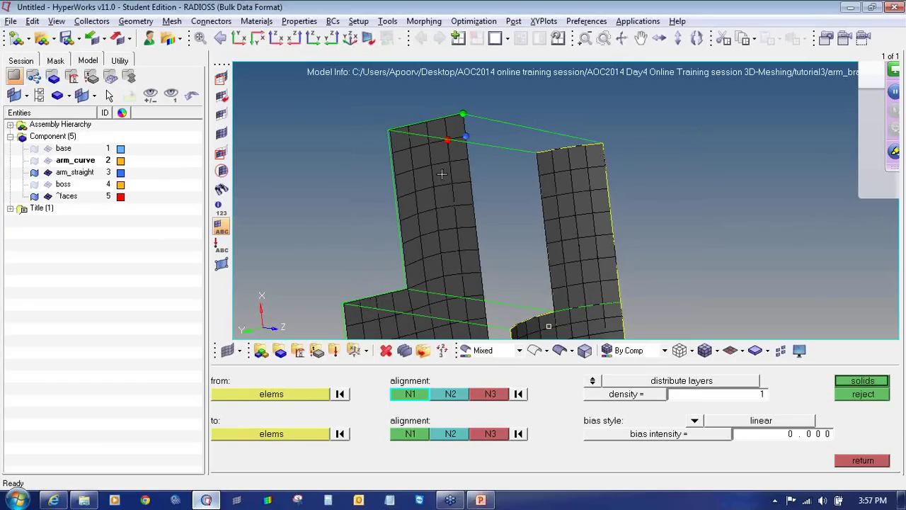
Pick the three matching destination alignment nodes on the far-end mesh's upper outer corner element and set the density to 12
left_click(421, 432)
left_click(602, 143)
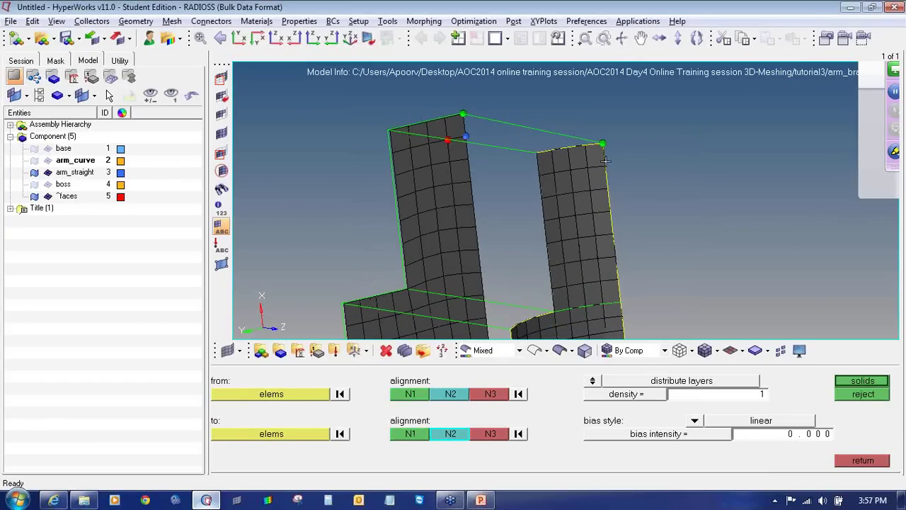
left_click(606, 166)
left_click(588, 168)
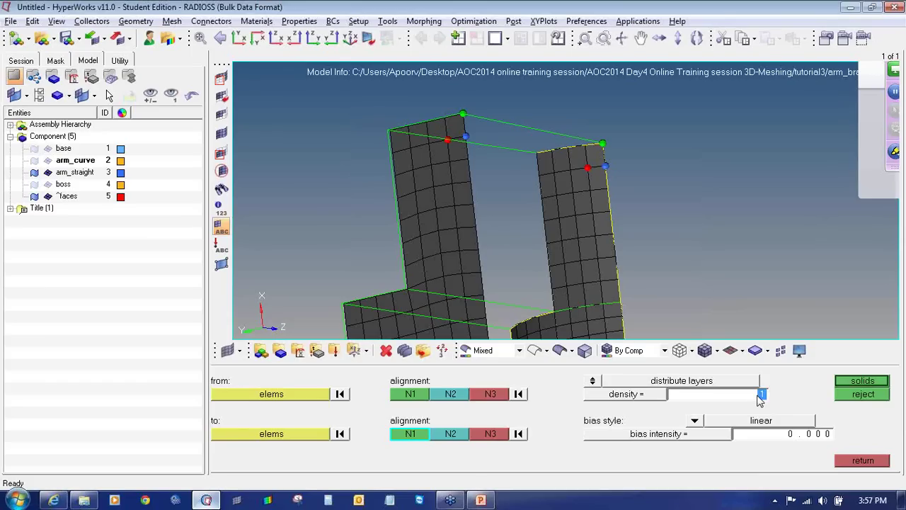
type("12")
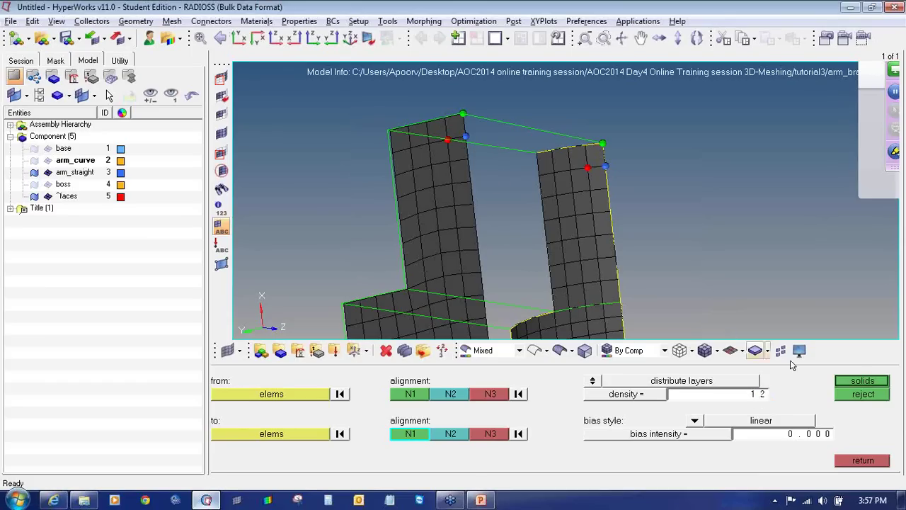
left_click(868, 382)
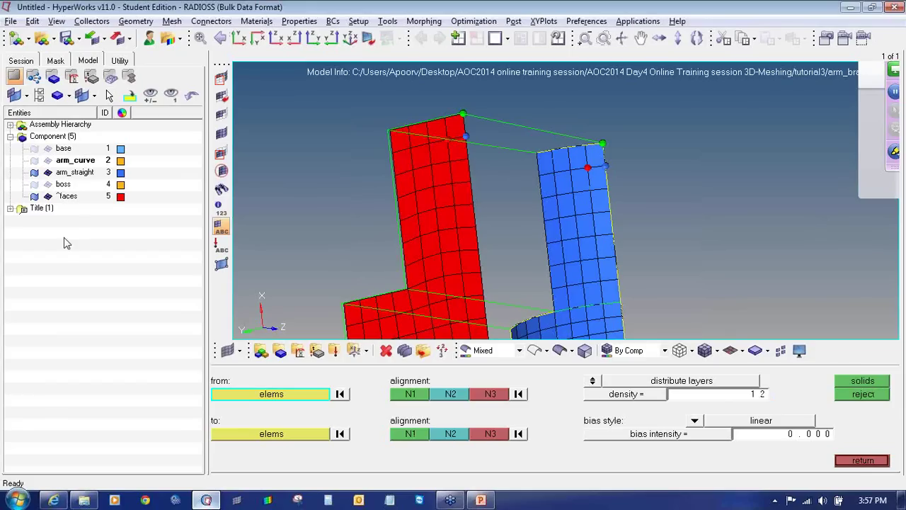
left_click(847, 399)
left_click(850, 398)
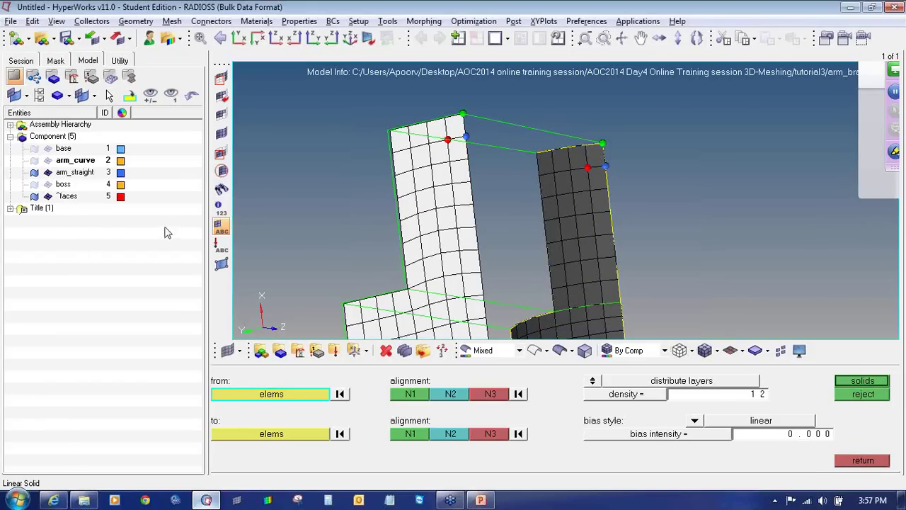
Make arm_straight the current component and generate the linear solid elements between the two end meshes
right_click(67, 176)
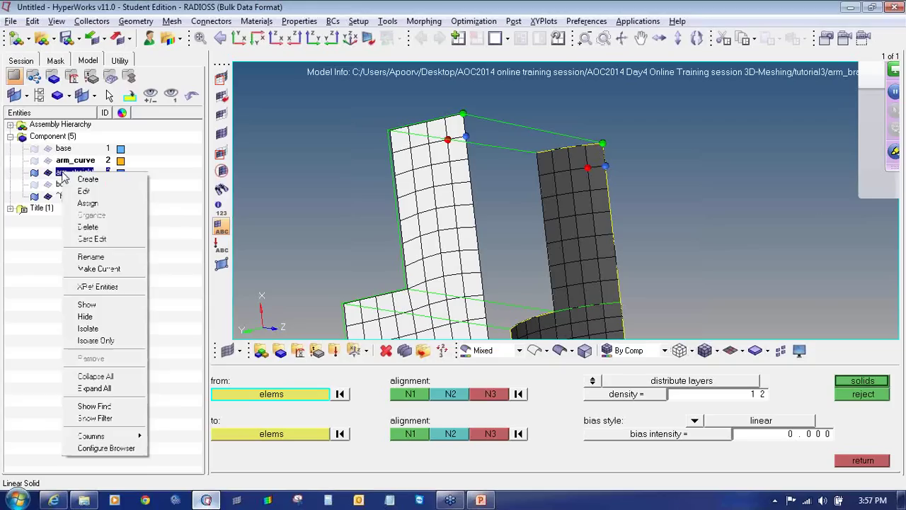
left_click(99, 270)
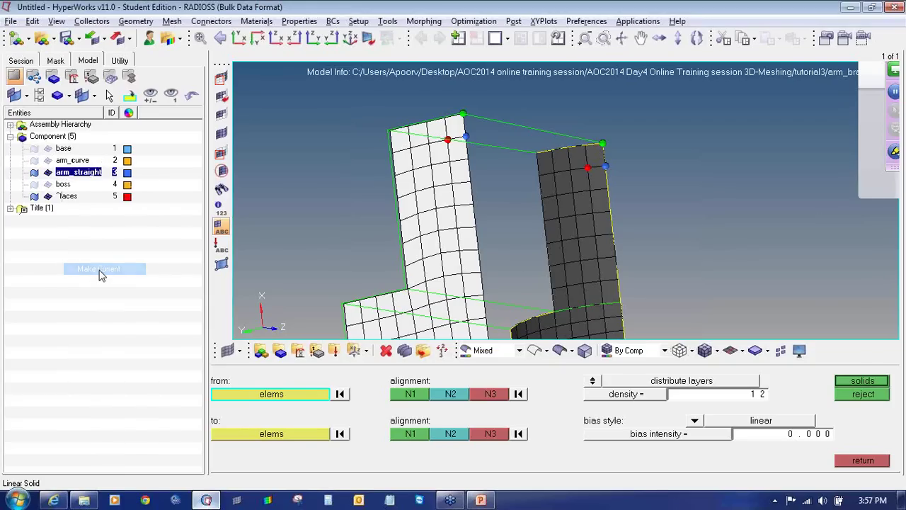
left_click(848, 384)
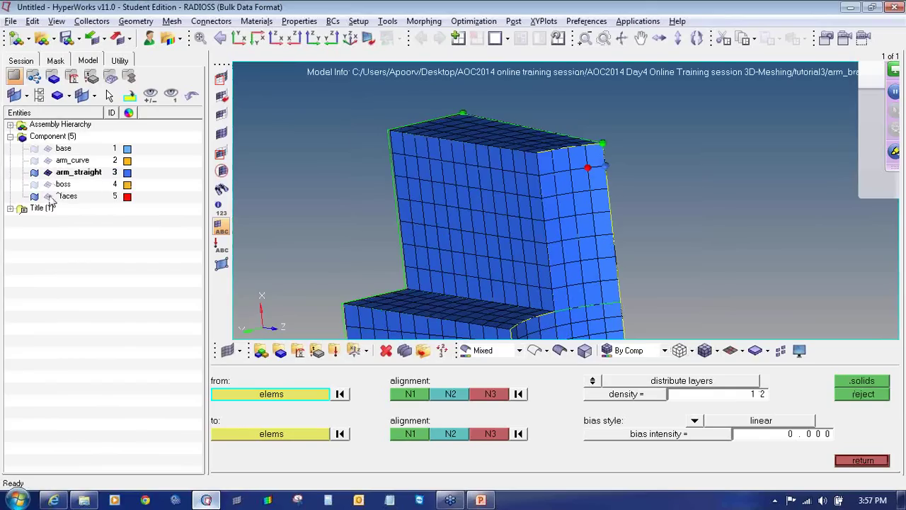
Show only the base, arm_curve and arm_straight meshes, hiding the remaining geometry and the ^faces elements, and leave Linear Solid
left_click(48, 174)
left_click(48, 173)
left_click(47, 160)
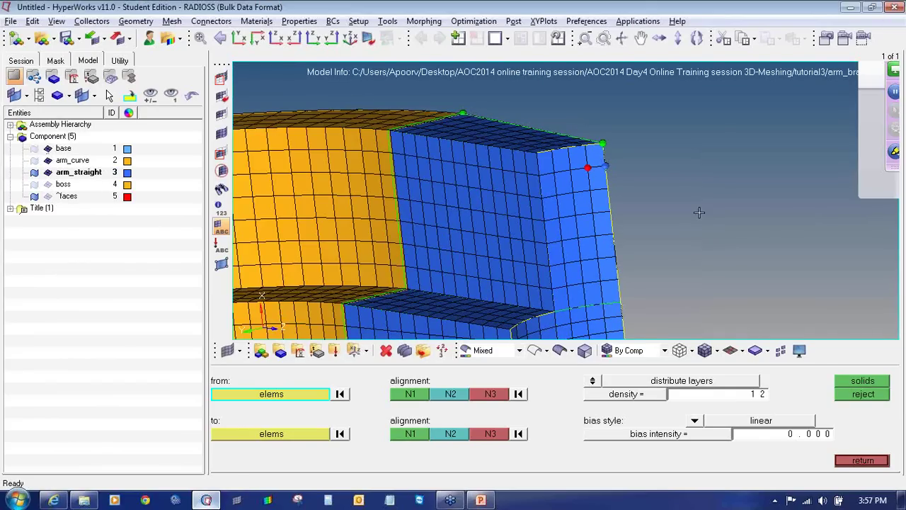
key("f")
left_click(34, 172)
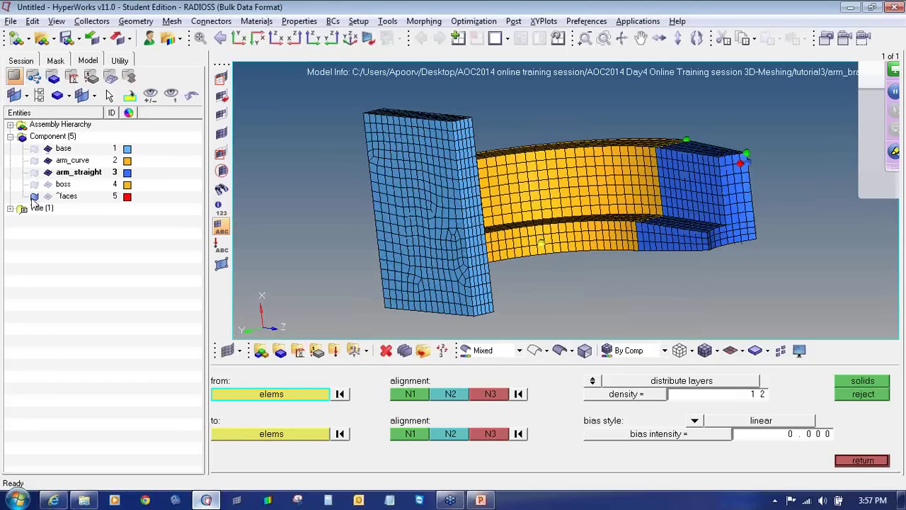
left_click(34, 197)
left_click(885, 464)
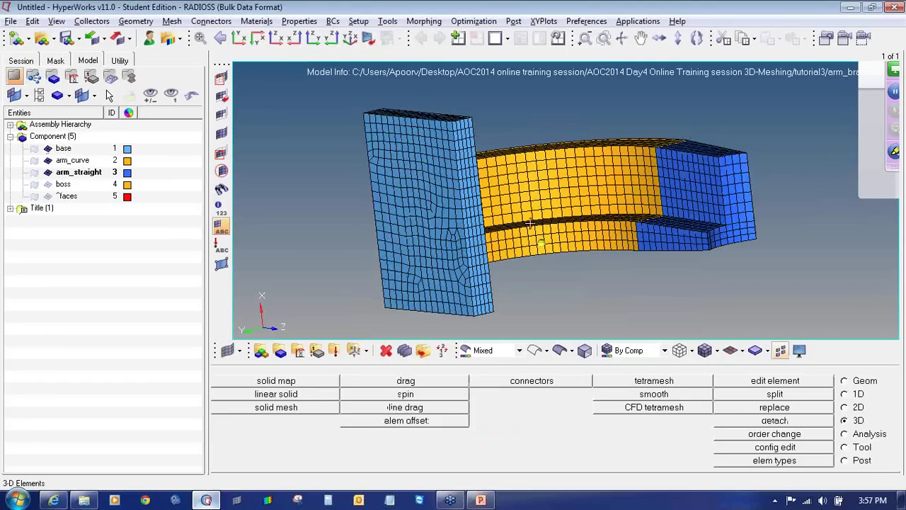
Mask a block of elements across the junction of arm_curve and arm_straight and reverse the mask to isolate that block
left_click_drag(512, 262, 531, 285, "ctrl")
left_click(222, 78)
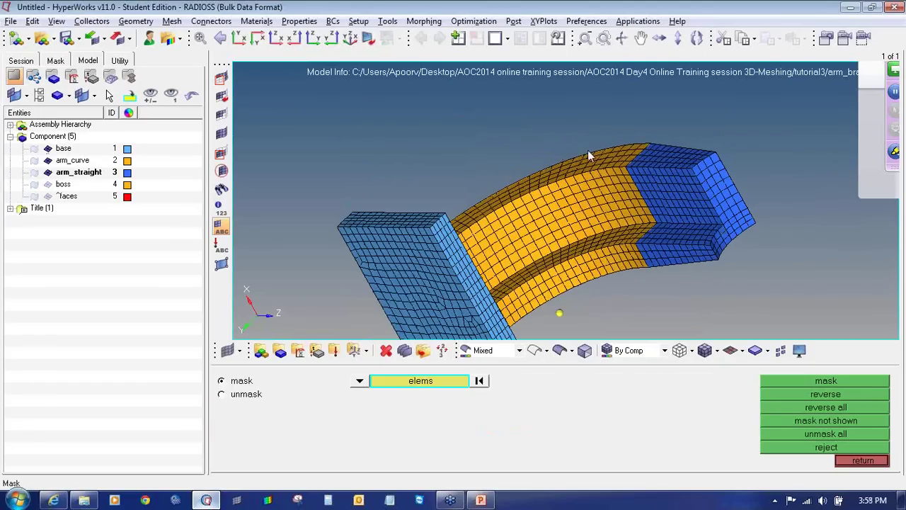
left_click_drag(623, 174, 676, 267, "shift")
middle_click(676, 267)
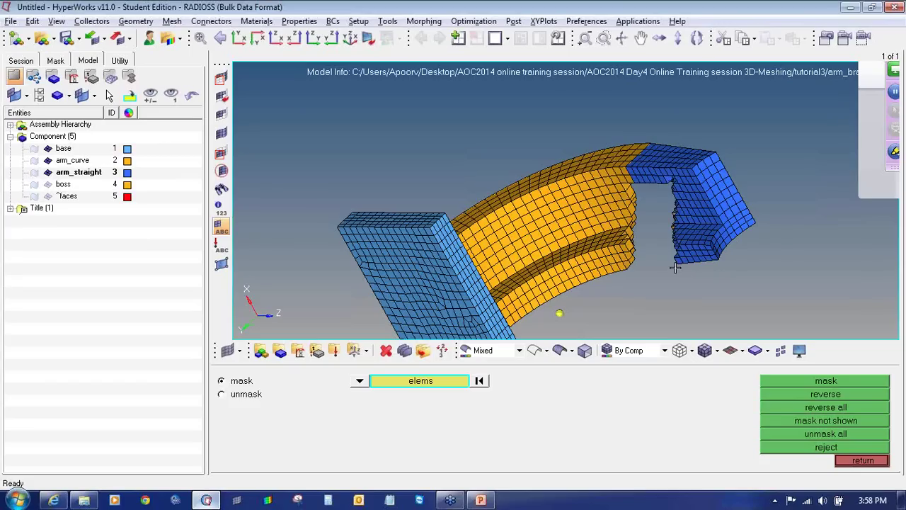
left_click(783, 398)
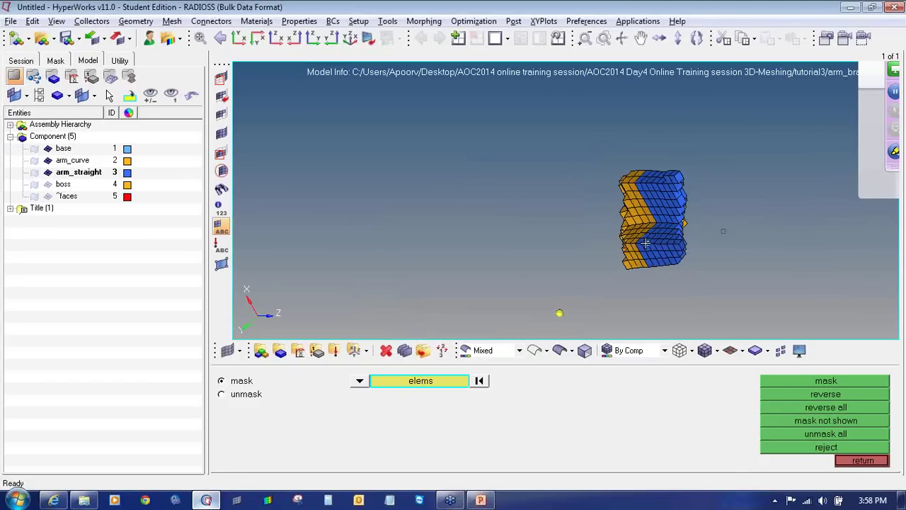
Examine the isolated block from several sides to check how the arm_curve and arm_straight elements connect
left_click_drag(615, 269, 623, 278, "ctrl")
right_click_drag(672, 182, 641, 213, "ctrl")
scroll(642, 212, "up", 8, "ctrl")
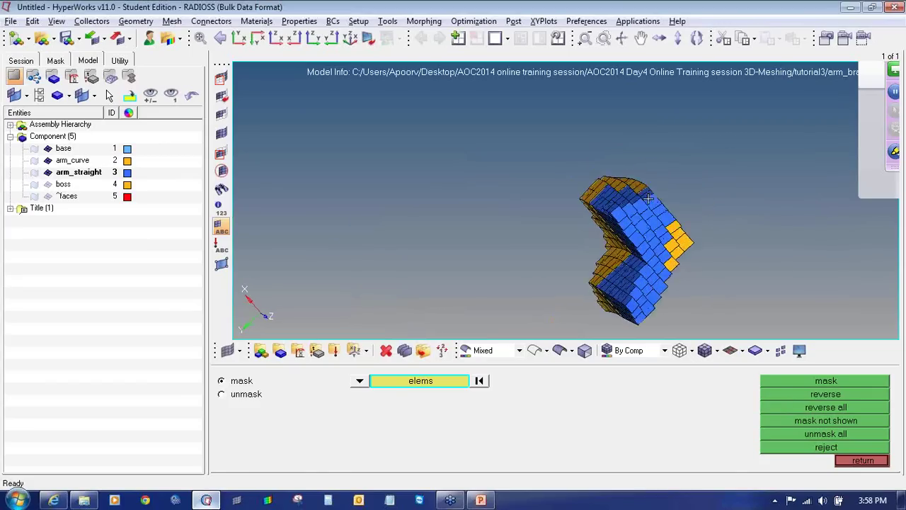
scroll(606, 178, "down", 3)
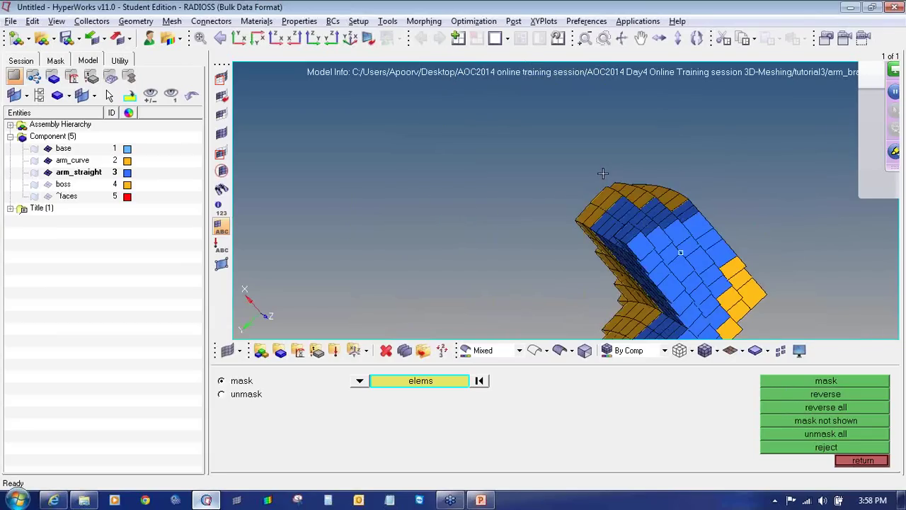
left_click_drag(655, 233, 635, 286, "ctrl")
left_click_drag(706, 280, 699, 267, "ctrl")
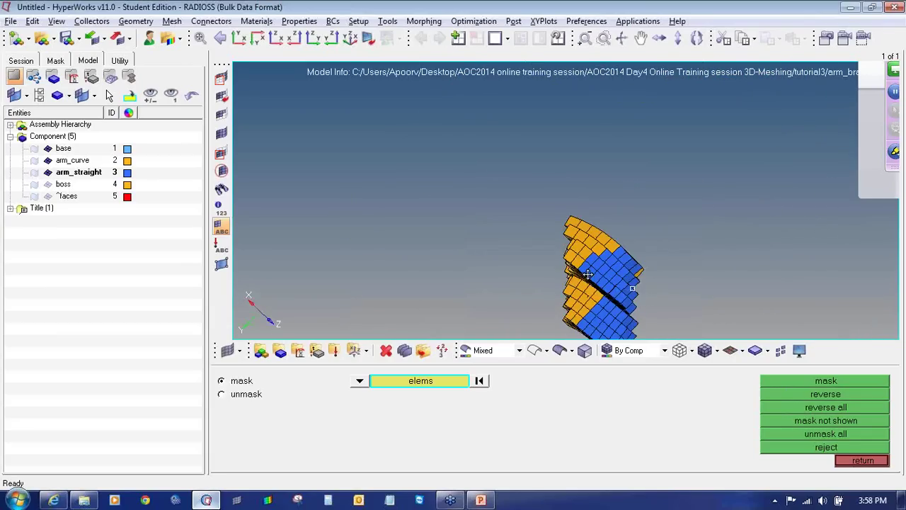
left_click_drag(588, 273, 587, 208, "ctrl")
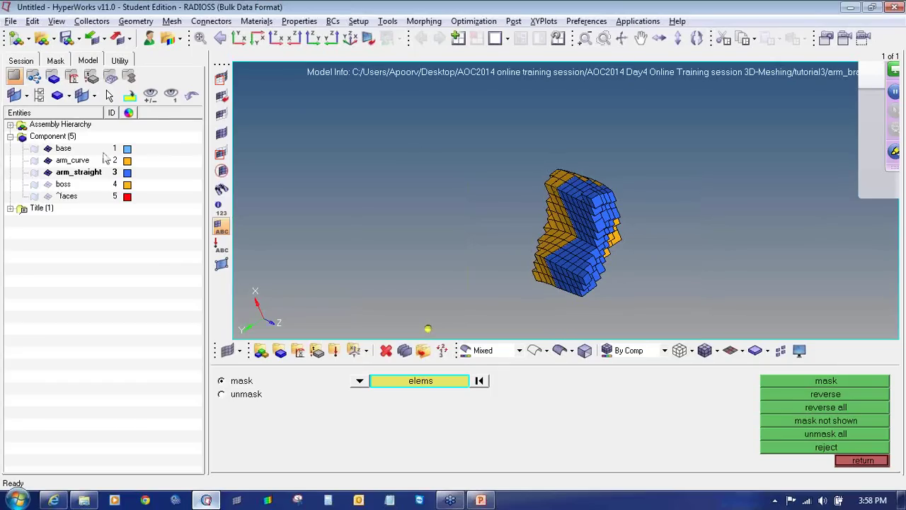
Hide the arm_straight, arm_curve and base meshes
left_click(48, 173)
left_click(48, 160)
left_click(47, 148)
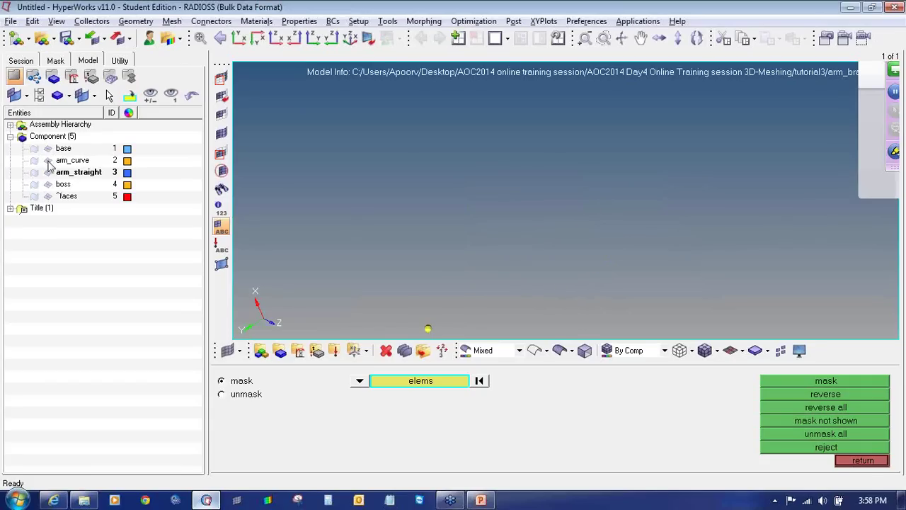
Show the elements of the base, arm_curve, arm_straight and boss components
left_click(48, 161)
left_click(48, 148)
left_click(48, 172)
left_click(48, 185)
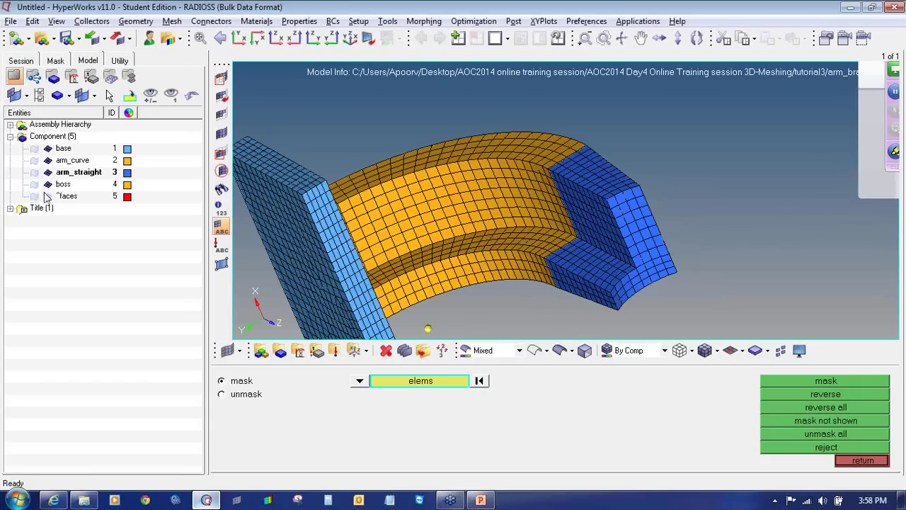
Delete the ^faces component from the model
right_click(66, 197)
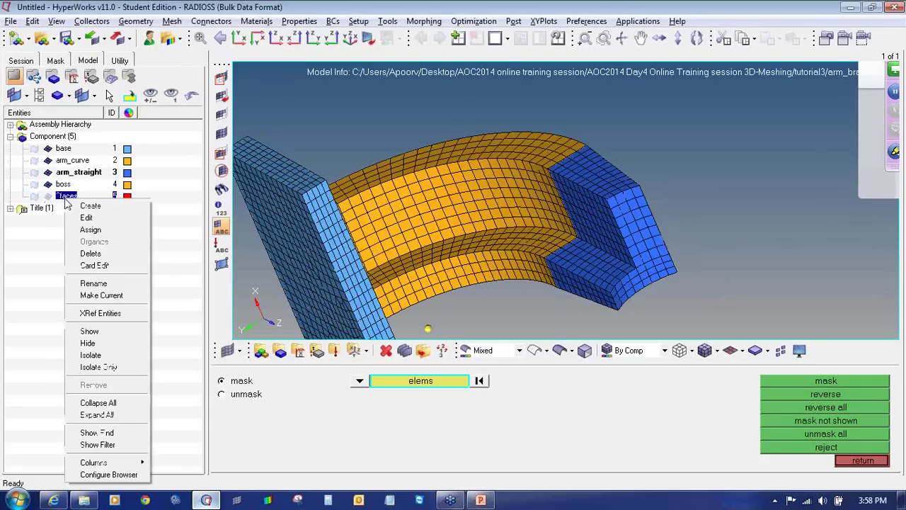
left_click(90, 253)
left_click(166, 321)
Display the geometry of base, arm_curve, arm_straight and boss, and shade the geometry surfaces
left_click(34, 184)
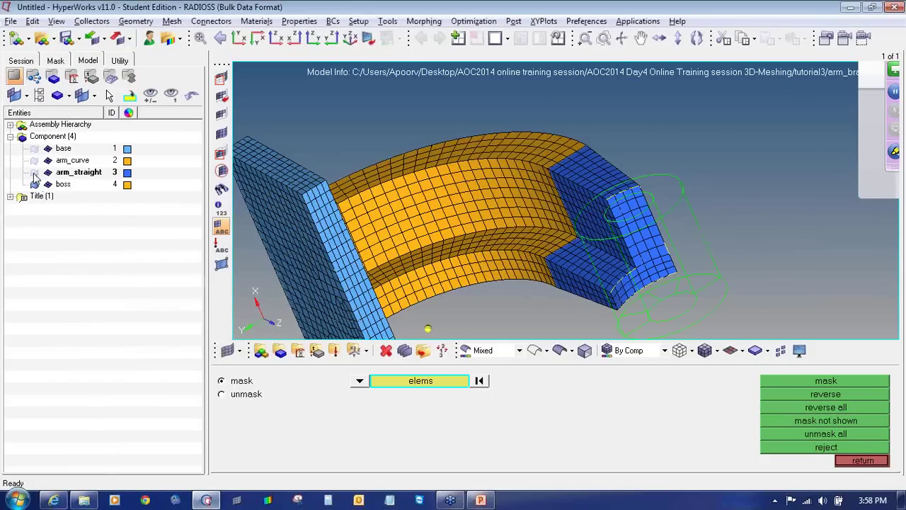
left_click(34, 172)
left_click(34, 160)
left_click(34, 148)
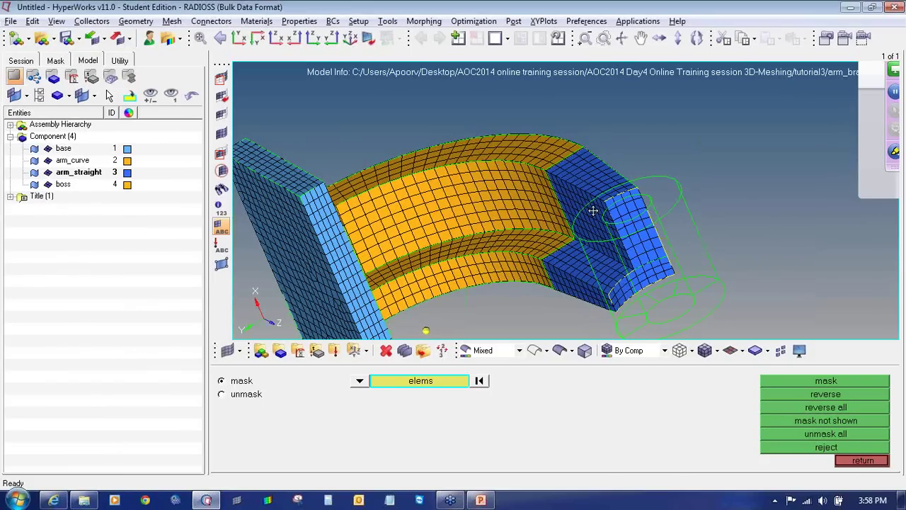
left_click_drag(714, 255, 738, 273, "ctrl")
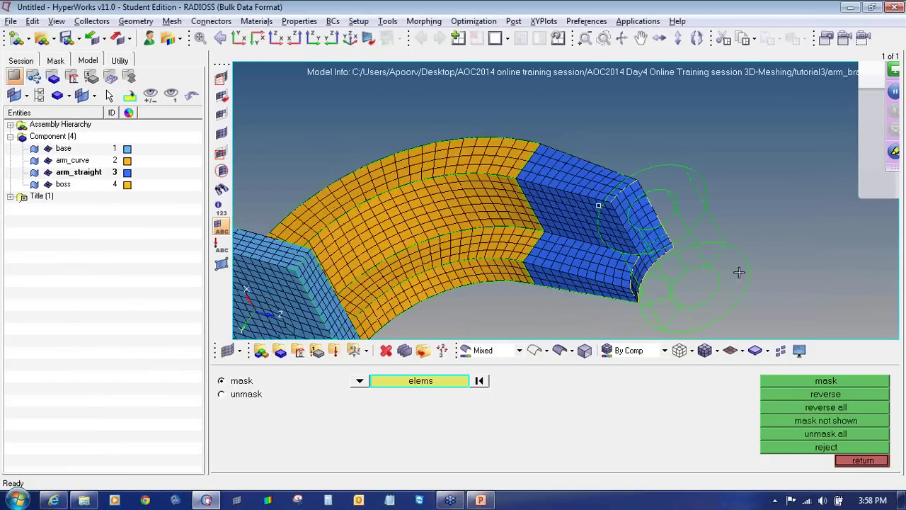
right_click_drag(771, 269, 668, 259, "ctrl")
left_click(671, 259, "ctrl")
left_click_drag(671, 260, 772, 336, "ctrl")
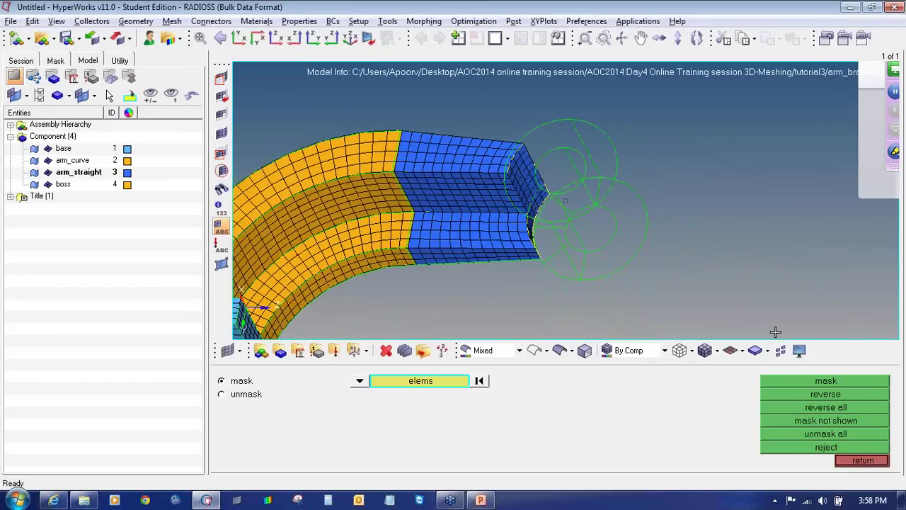
left_click(559, 350)
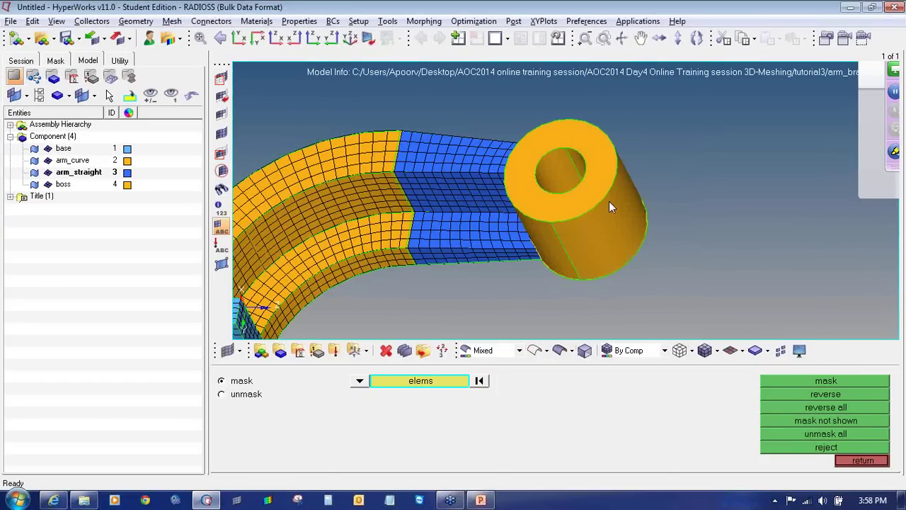
Automesh the five surfaces of the boss's ring-shaped end face interactively with quads at element size 10
left_click(862, 461)
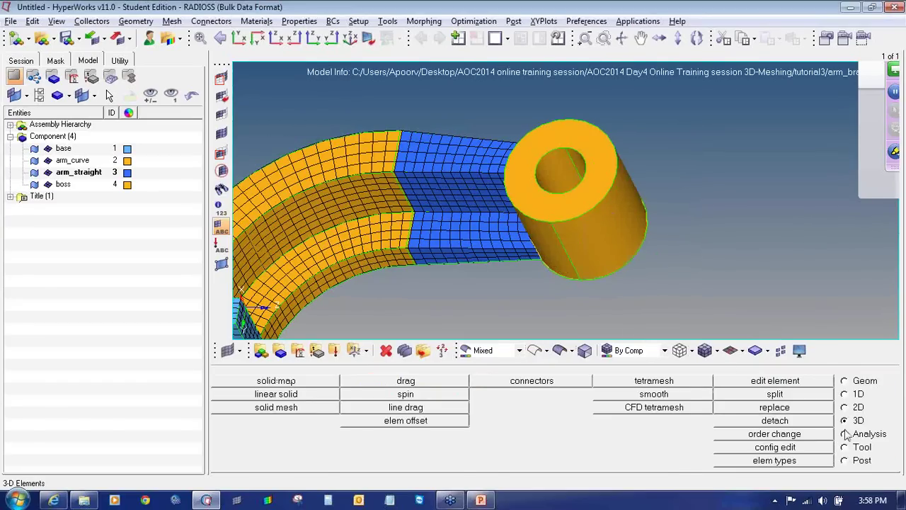
left_click(844, 407)
left_click(682, 383)
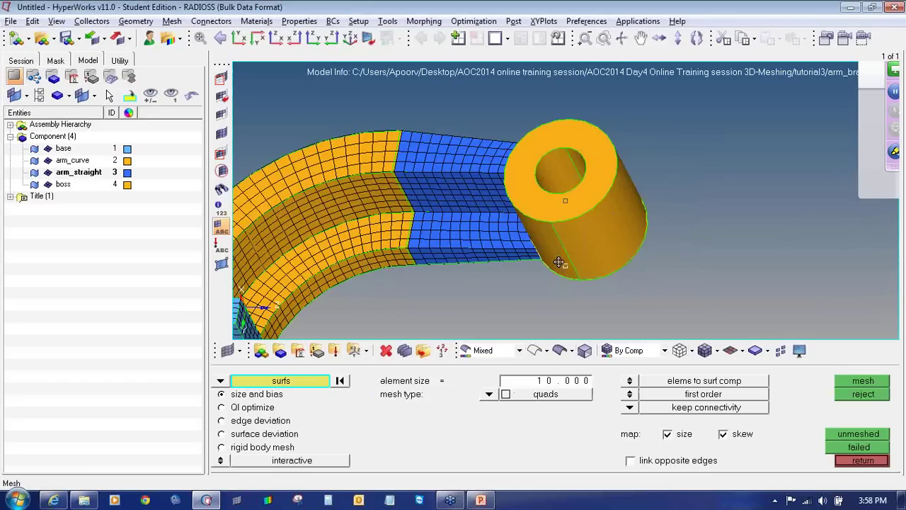
left_click_drag(534, 224, 552, 217, "ctrl")
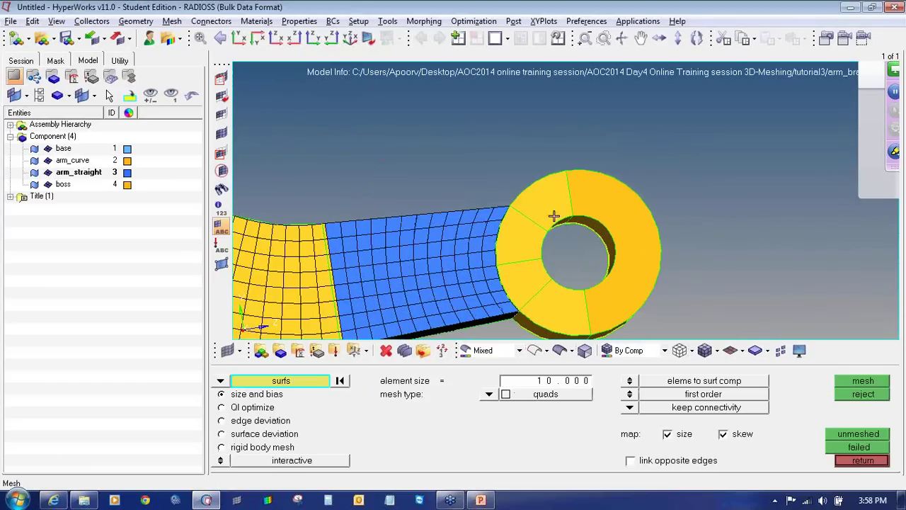
left_click(549, 214)
left_click(532, 276)
left_click(520, 245)
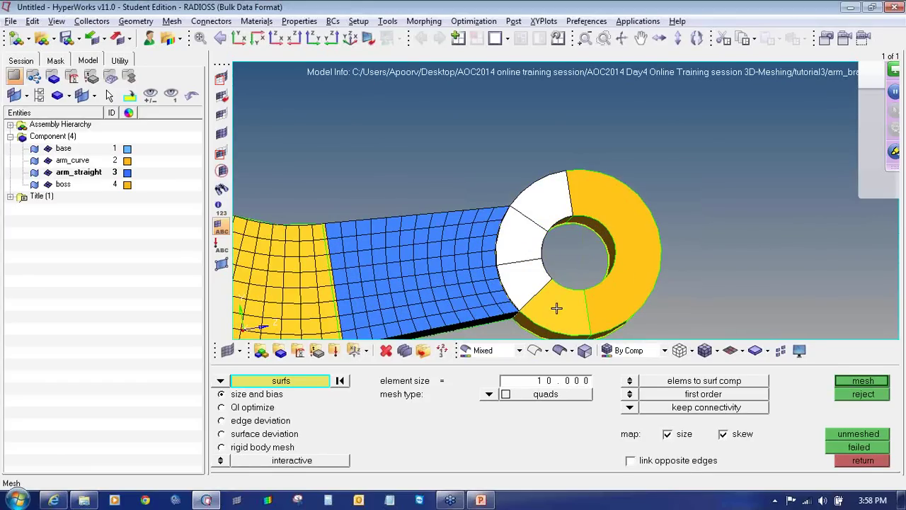
left_click(556, 307)
left_click(609, 307)
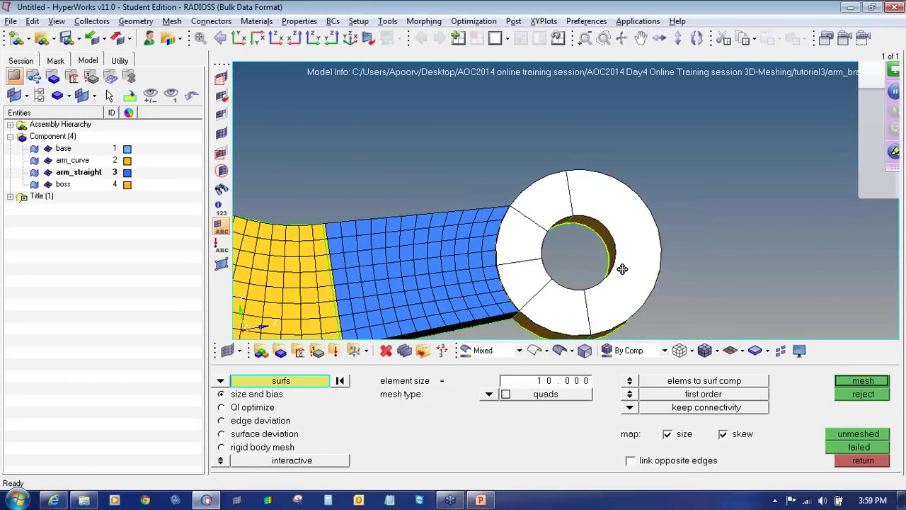
left_click_drag(652, 262, 635, 268, "ctrl")
right_click_drag(524, 170, 546, 184, "ctrl")
scroll(545, 186, "up", 3, "ctrl")
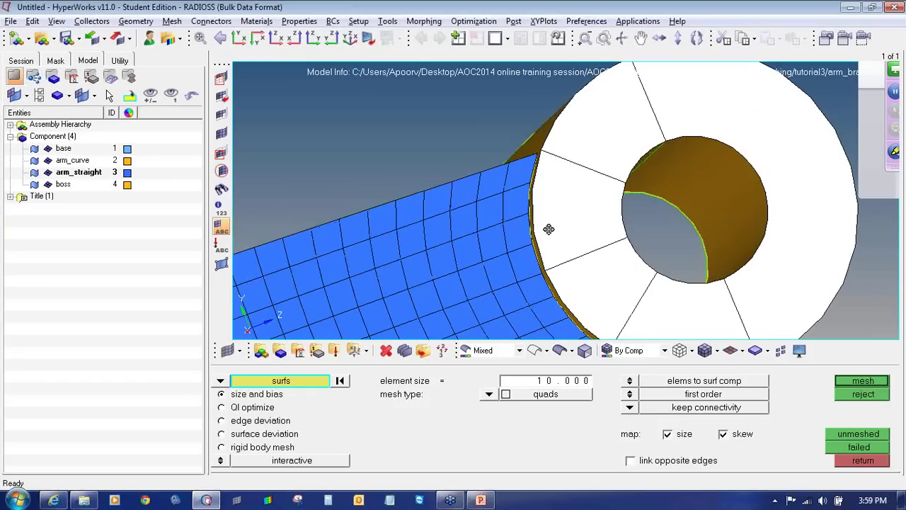
left_click_drag(631, 286, 724, 225, "ctrl")
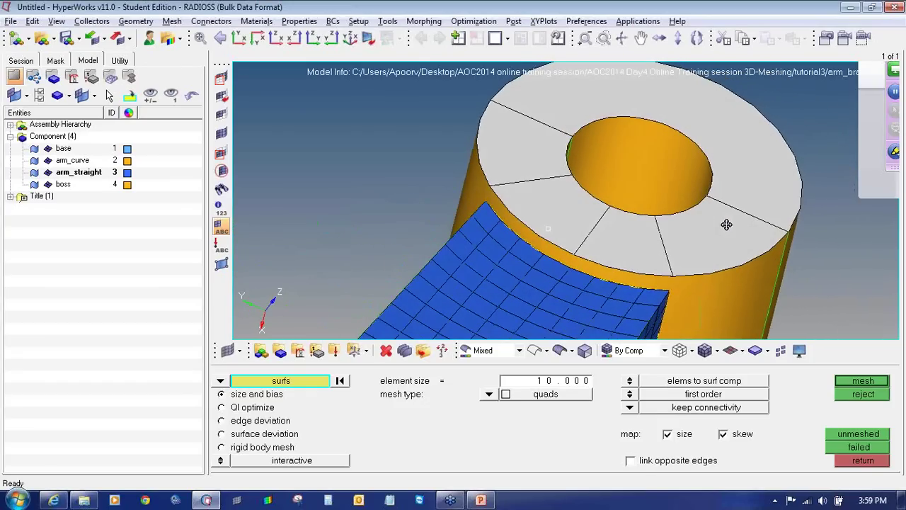
middle_click(568, 282)
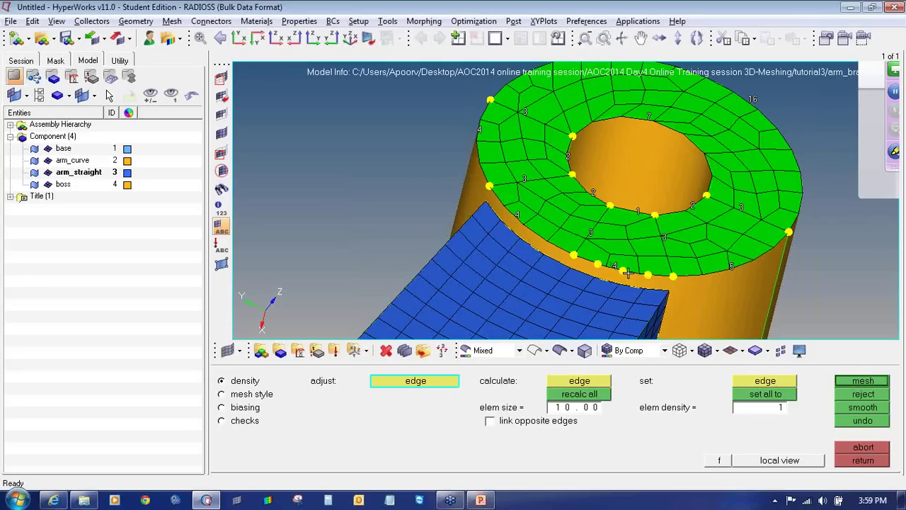
Match the element densities of the end face's inner hole edges to the outer edges, using 4, 4, 4, 5 and 16
left_click(616, 267)
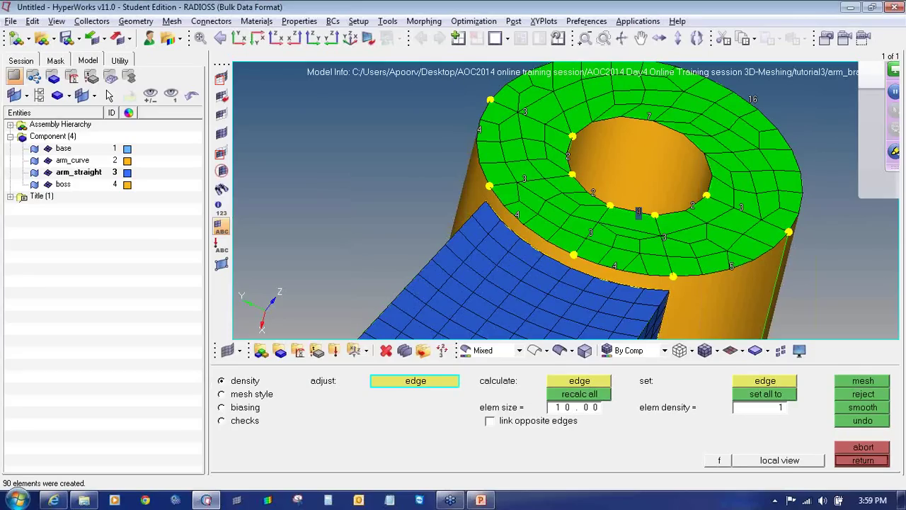
left_click(638, 213)
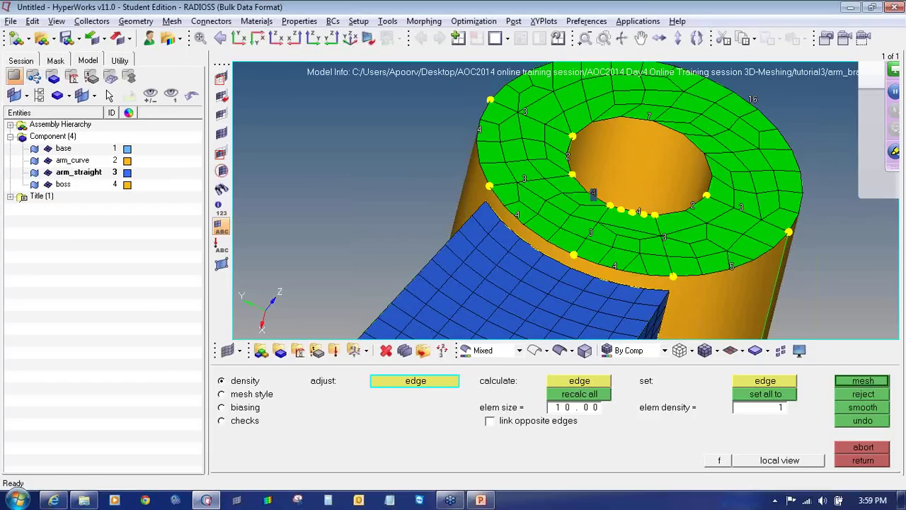
left_click(594, 194)
left_click_drag(640, 129, 633, 157, "ctrl")
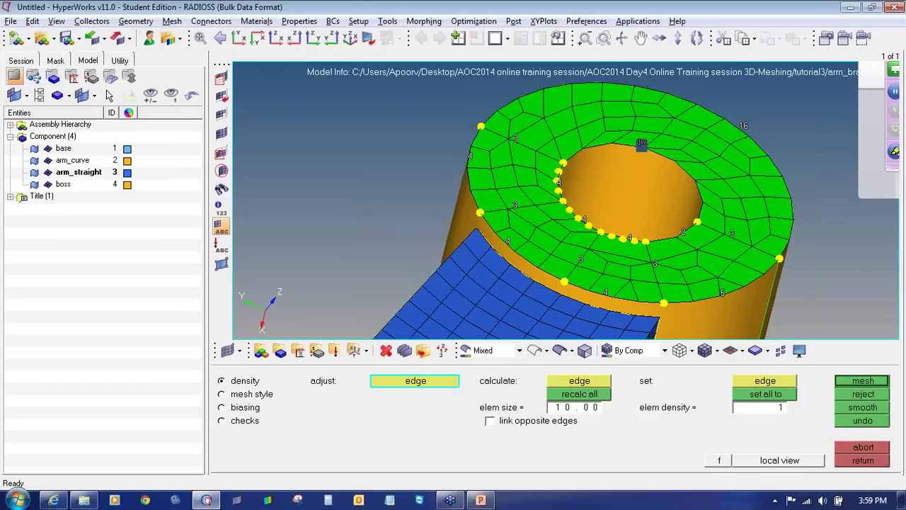
left_click(642, 144)
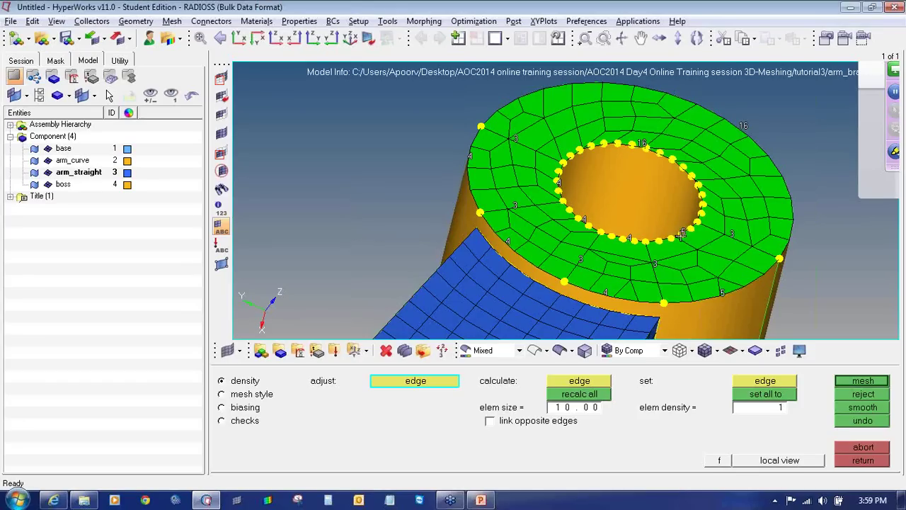
right_click(682, 236)
Set the five radial edges of the boss's end face to a density of 4, remesh, and accept the mesh
left_click(517, 137)
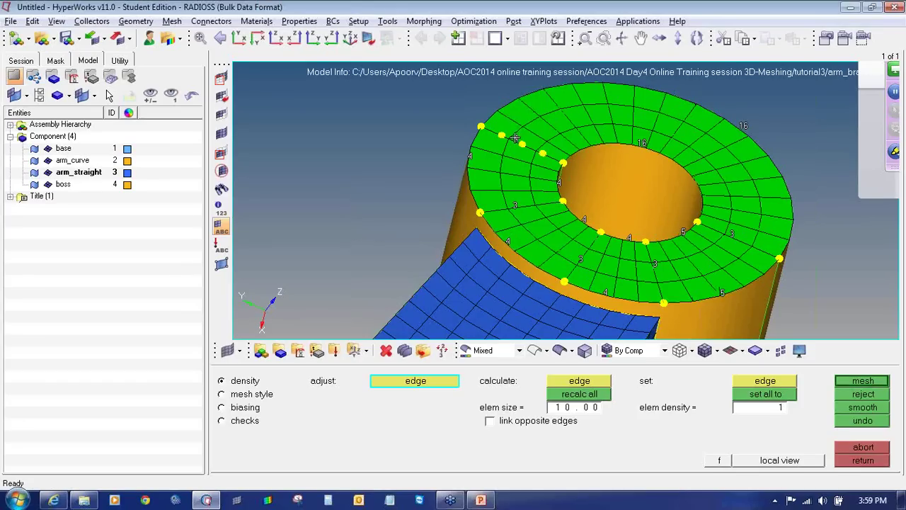
left_click(517, 205)
left_click(582, 260)
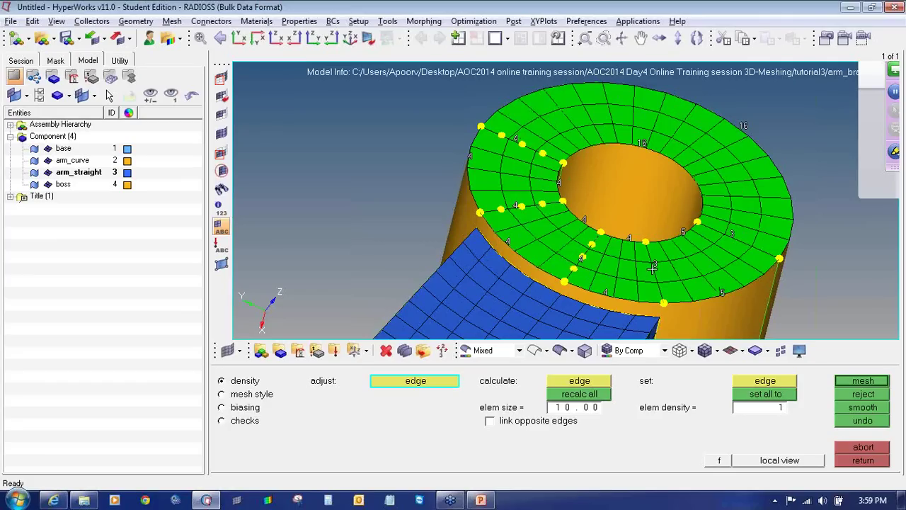
left_click(653, 266)
left_click(726, 241)
middle_click(704, 164)
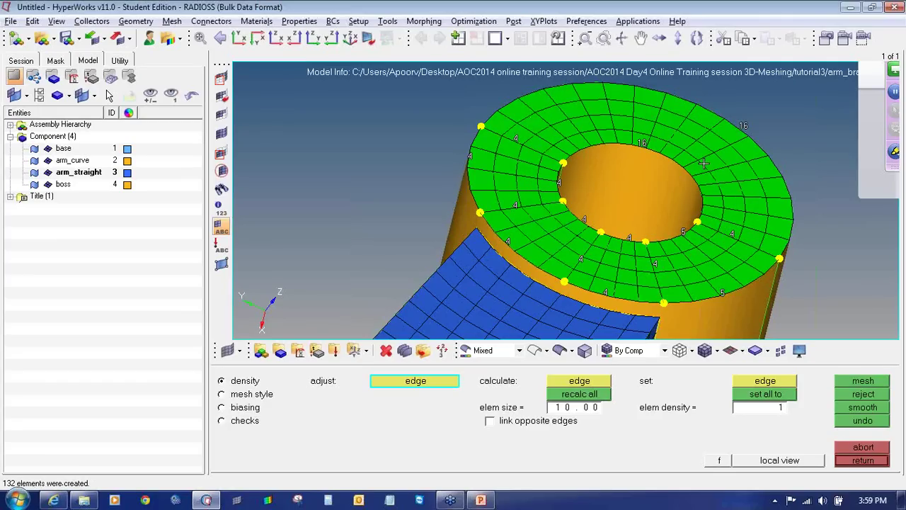
middle_click(613, 177)
Make boss the current component and leave the automesh tool
scroll(620, 199, "down", 3, "ctrl")
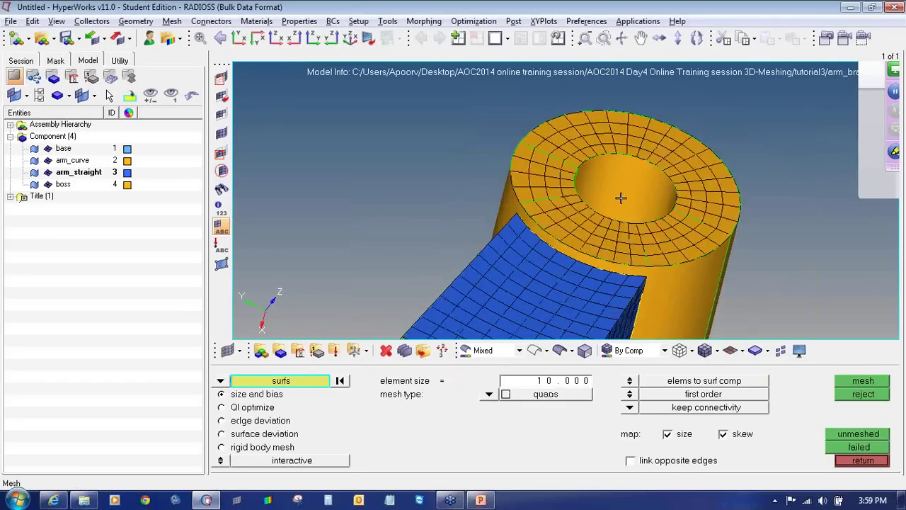
left_click_drag(611, 254, 528, 252, "ctrl")
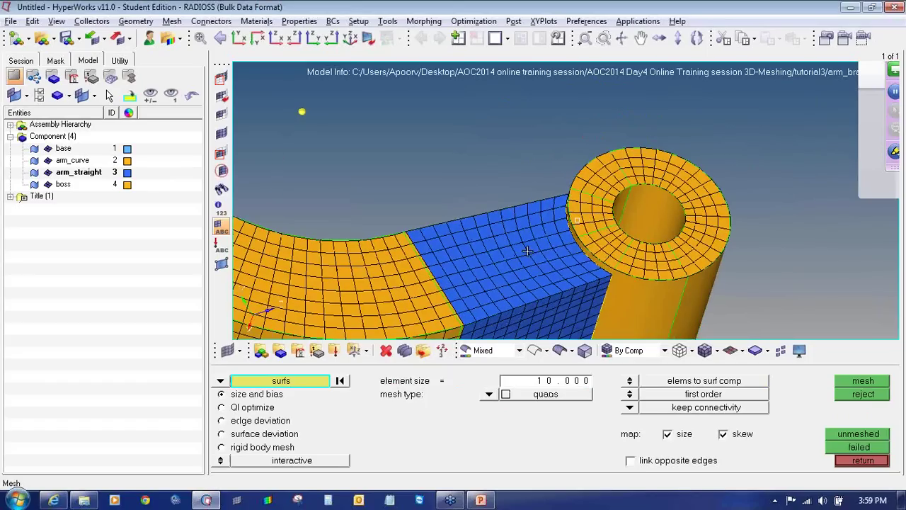
right_click(63, 185)
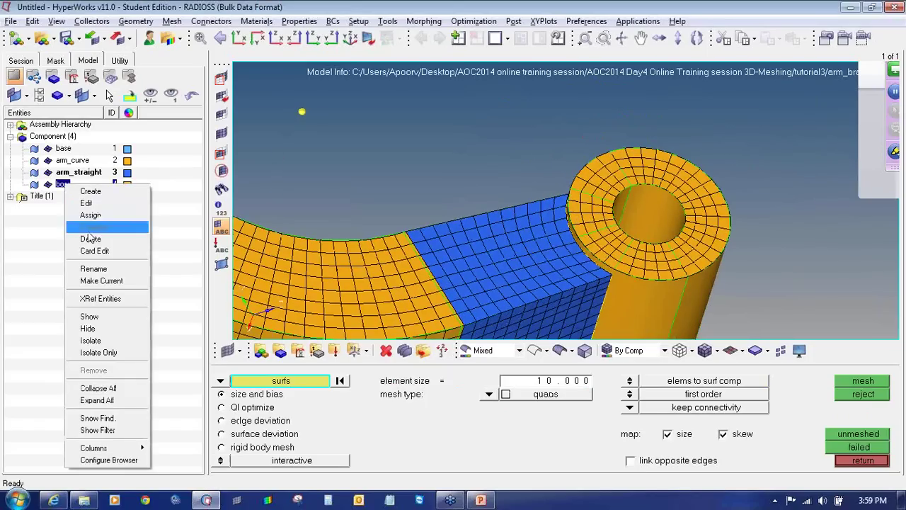
left_click(102, 280)
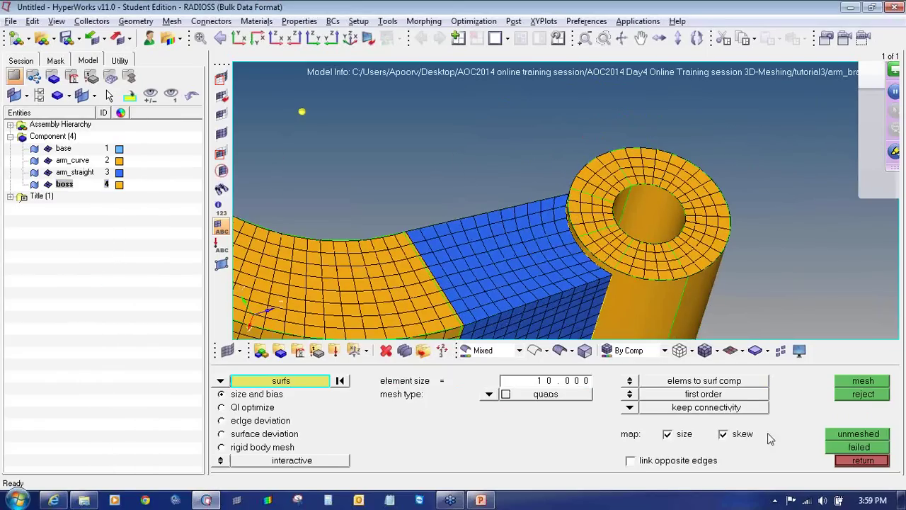
left_click(850, 462)
right_click_drag(501, 143, 452, 123, "ctrl")
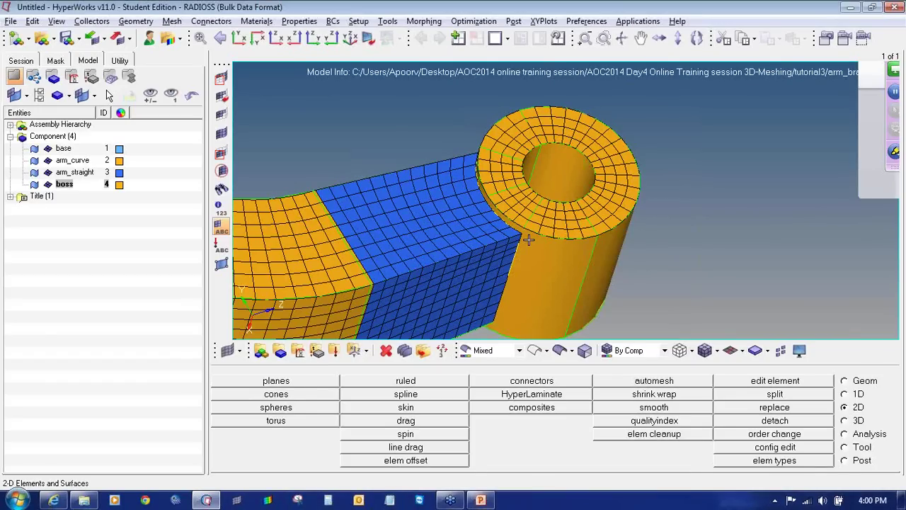
left_click(846, 422)
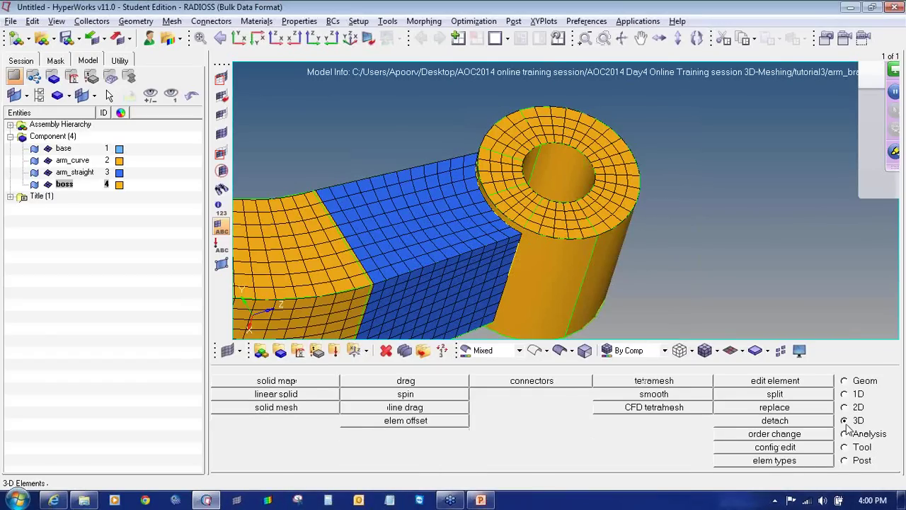
left_click(287, 383)
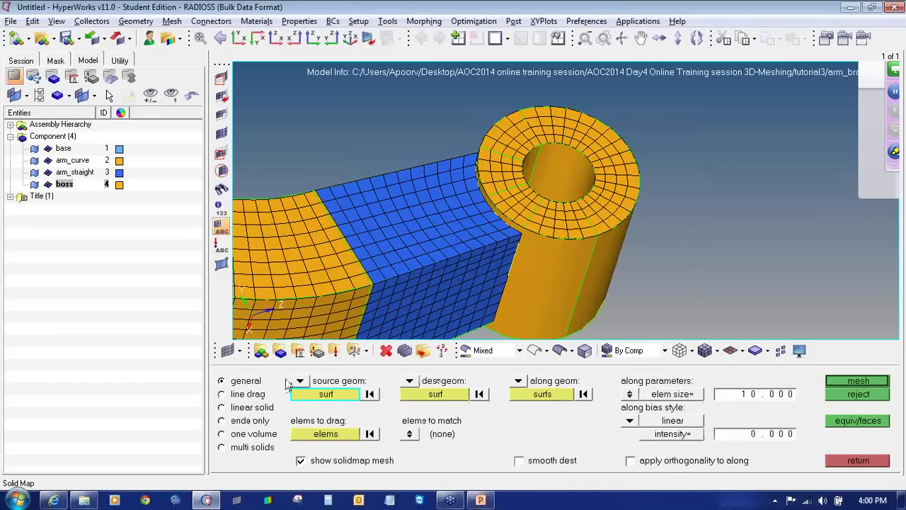
left_click(260, 398)
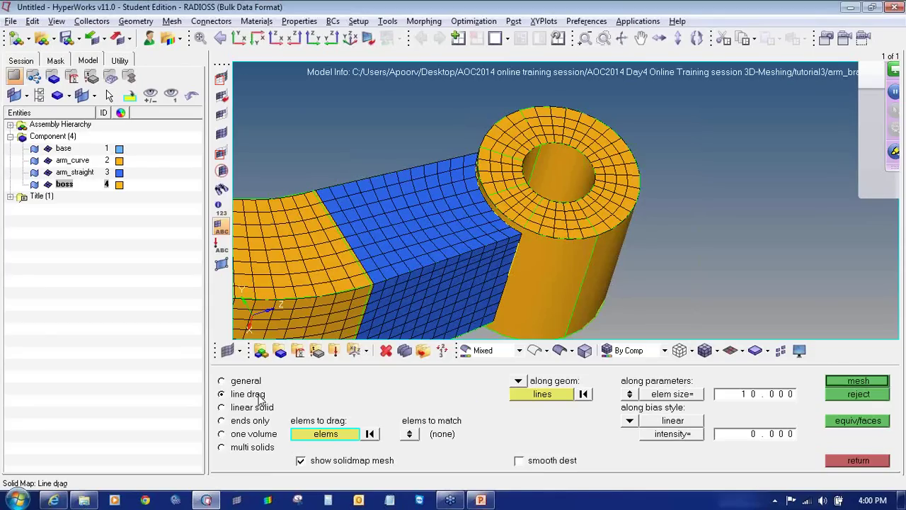
left_click(253, 383)
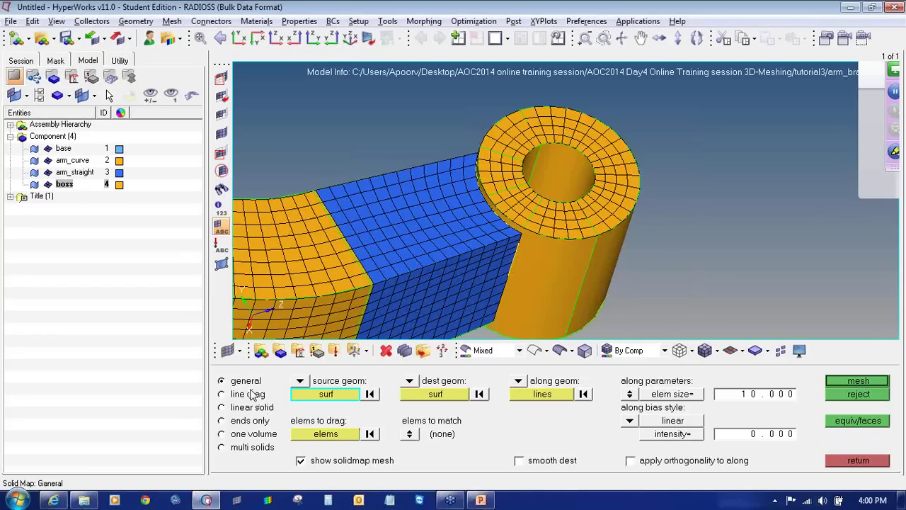
Switch the geometry to wireframe and view the boss's end face side-on against the straight arm's mesh
left_click(535, 350)
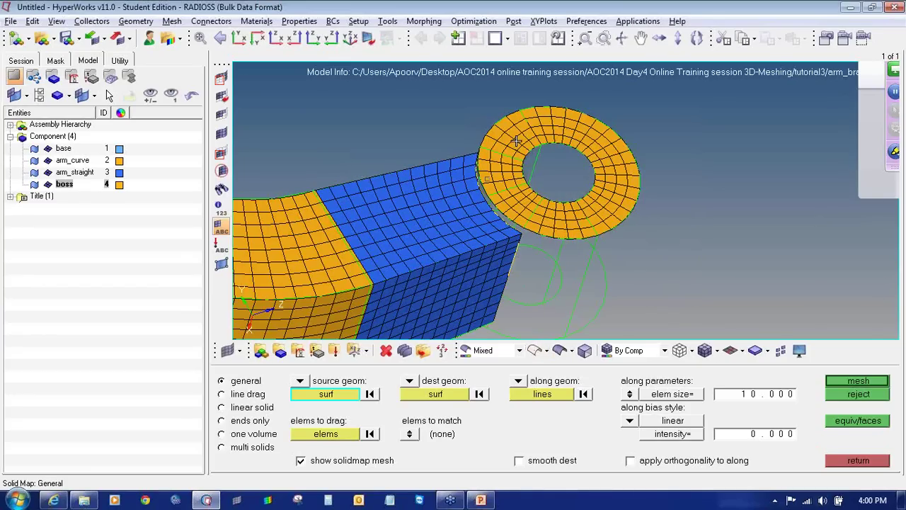
left_click_drag(549, 211, 537, 350, "ctrl")
left_click_drag(430, 208, 487, 269, "ctrl")
right_click_drag(424, 92, 427, 166, "ctrl")
scroll(427, 166, "up", 2, "ctrl")
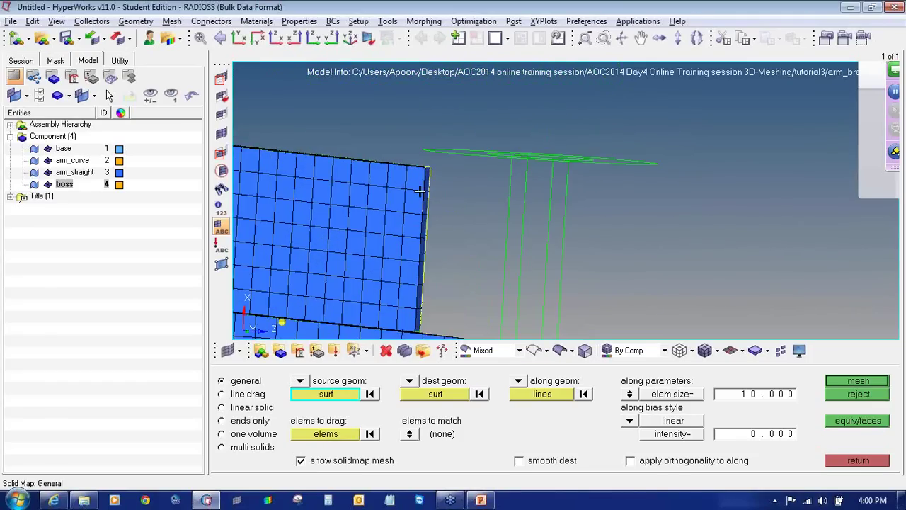
left_click_drag(421, 191, 458, 259, "ctrl")
Leave the solid map tool and examine the straight arm's end edge against the boss's meshed end face and opposite rim
left_click(850, 460)
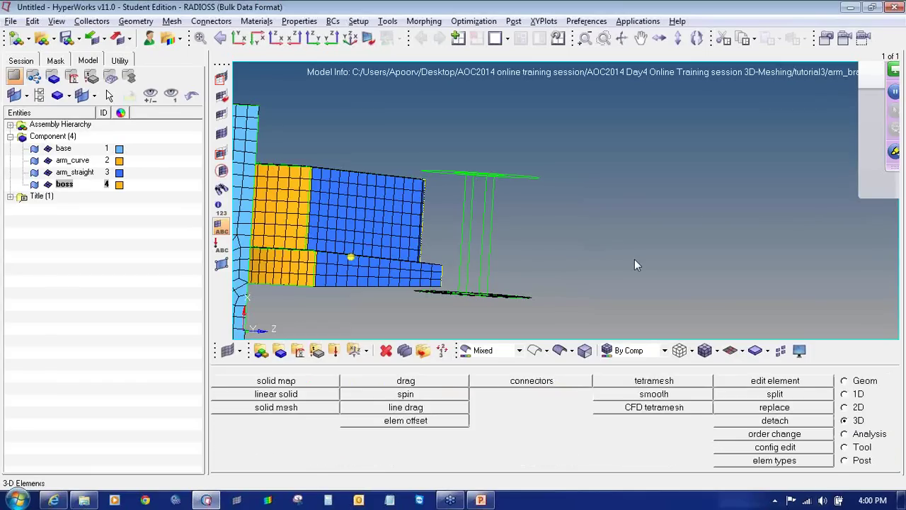
key("shift+F4")
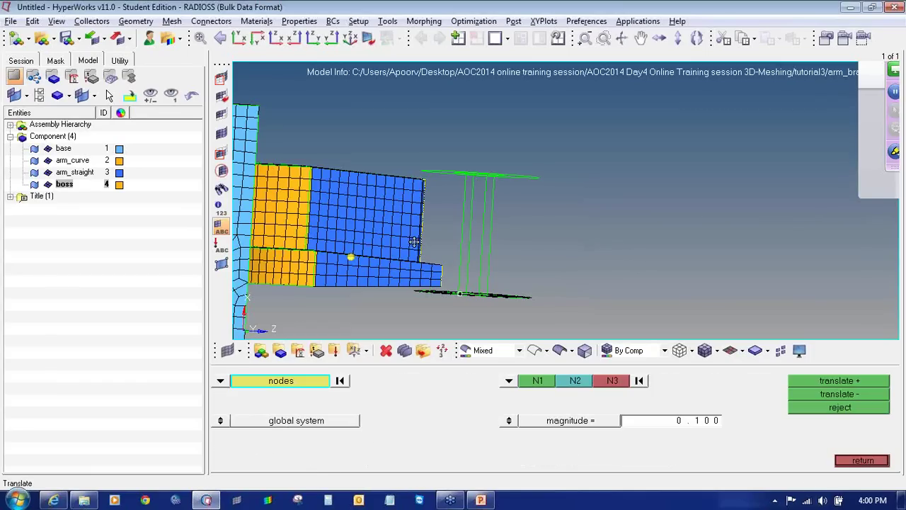
left_click_drag(414, 242, 511, 316, "ctrl")
scroll(512, 316, "up", 5, "ctrl")
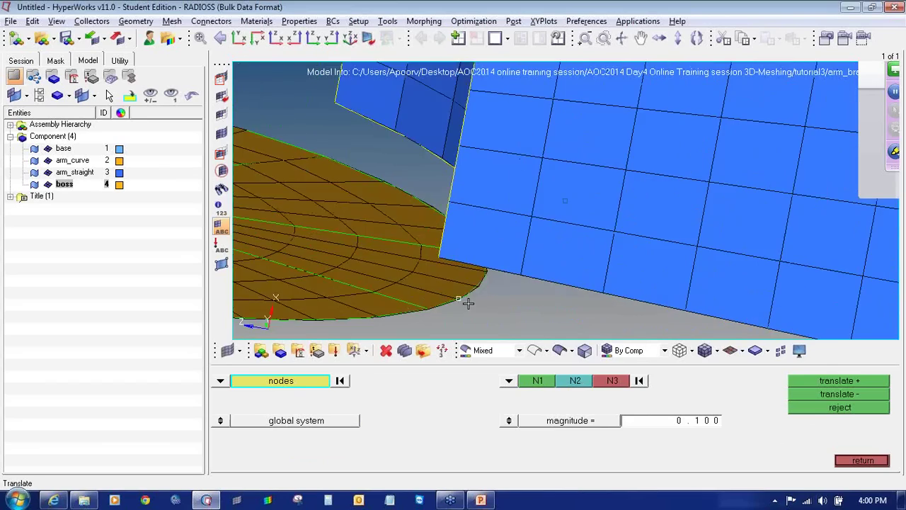
left_click_drag(433, 323, 460, 337, "ctrl")
scroll(441, 286, "down", 7, "ctrl")
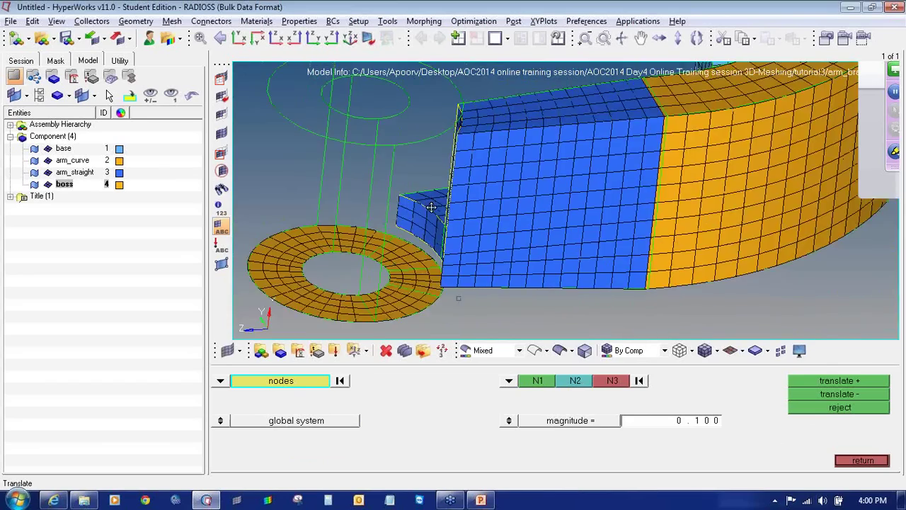
right_click_drag(464, 110, 457, 199, "ctrl")
scroll(457, 200, "up", 1, "ctrl")
scroll(457, 200, "up", 3, "ctrl")
left_click_drag(470, 234, 395, 230, "ctrl")
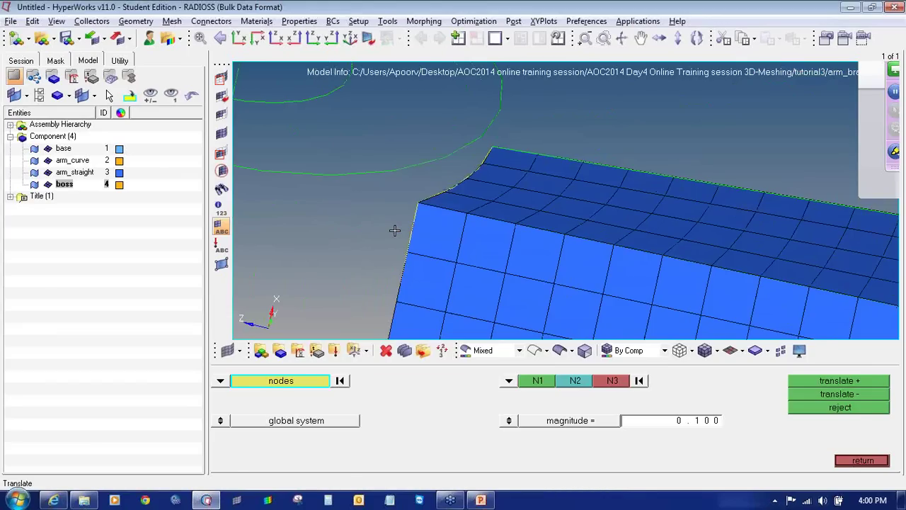
Project a duplicate of the straight arm's upper corner node onto the outer circle of the boss's unmeshed end, along the line normal
key("shift+F7")
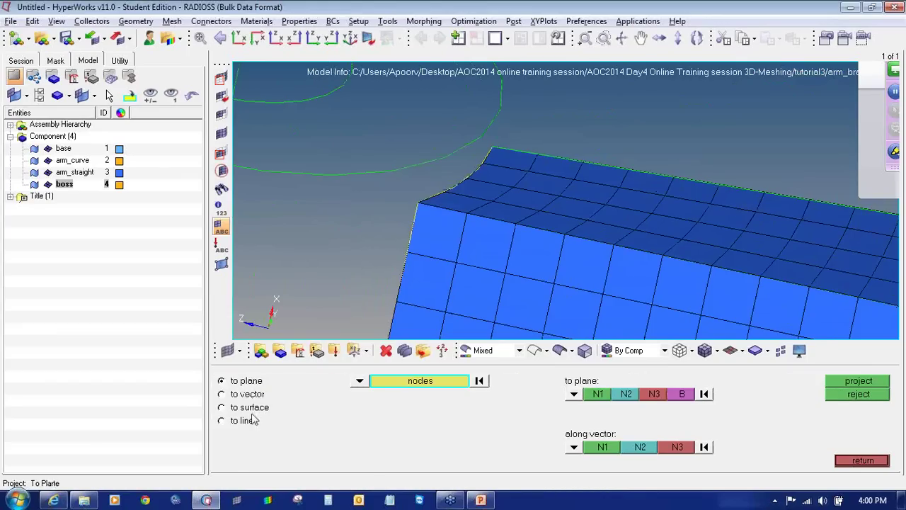
left_click(222, 420)
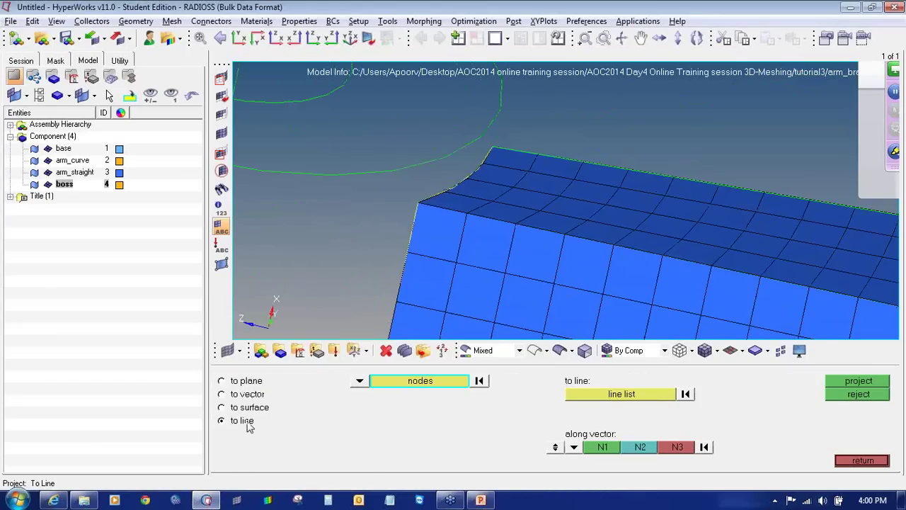
left_click(418, 202)
left_click(397, 383)
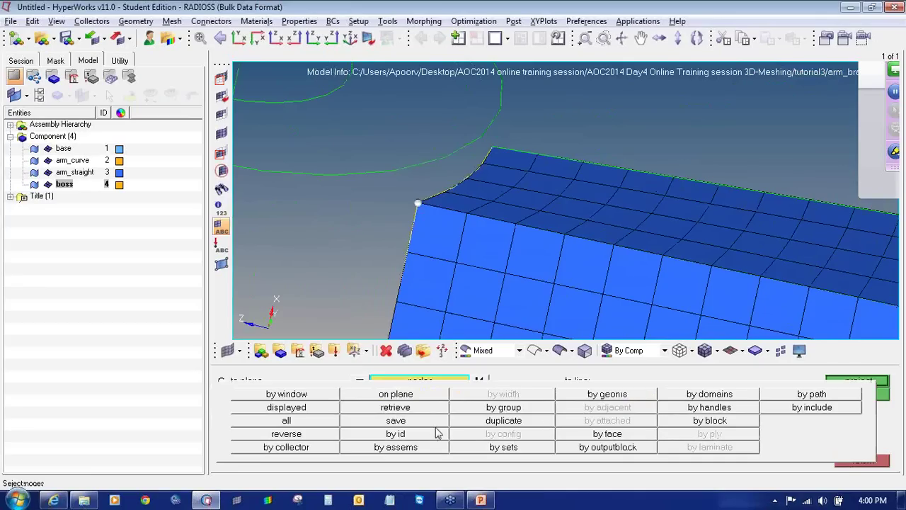
left_click(488, 421)
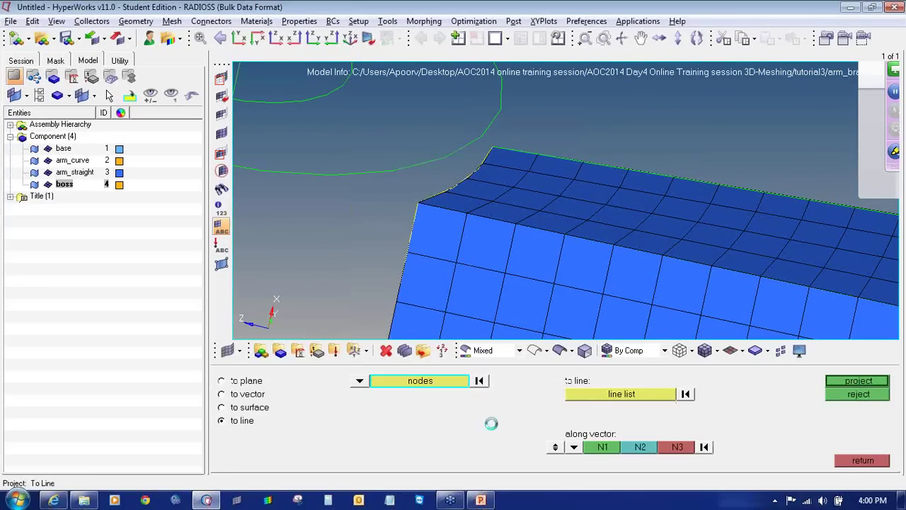
left_click(430, 169)
left_click(555, 446)
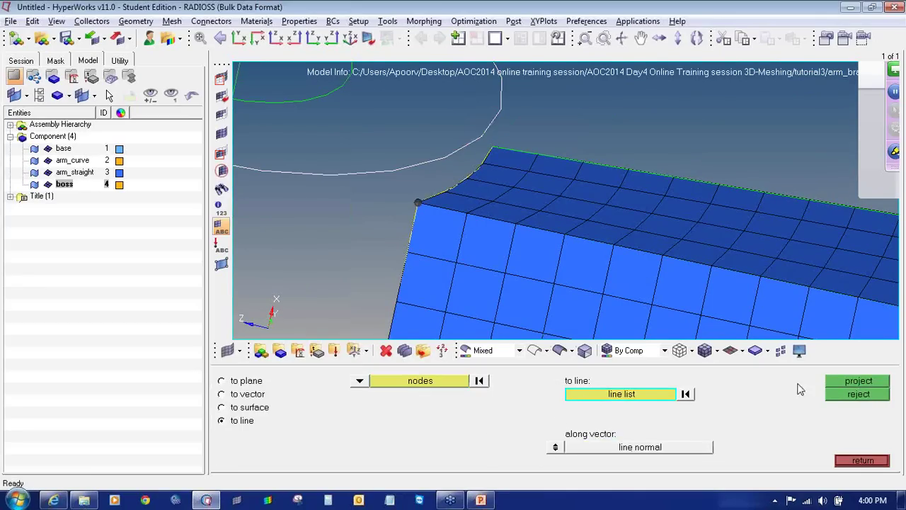
left_click(843, 385)
key("shift+F4")
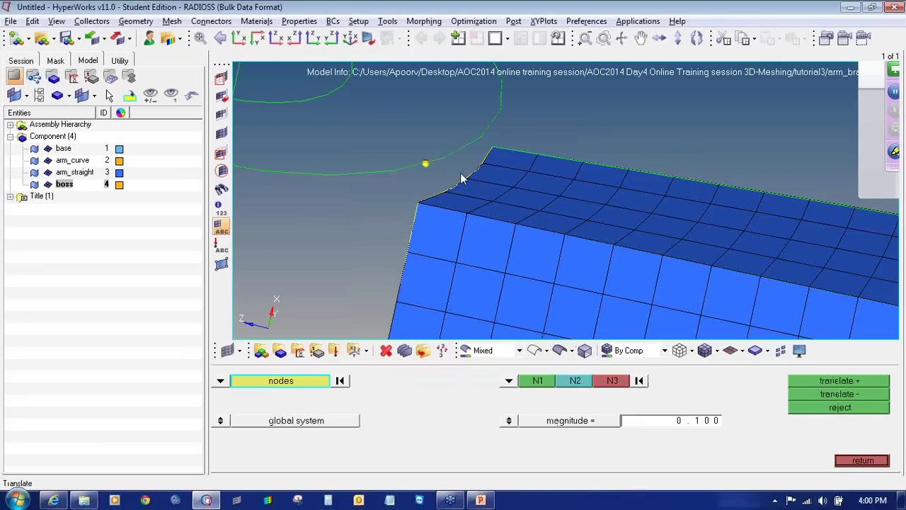
scroll(461, 178, "down", 5, "ctrl")
mouse_move(474, 235)
left_mouse_down("ctrl")
mouse_move(542, 236)
mouse_move(497, 222)
mouse_move(517, 235)
mouse_move(604, 216)
mouse_move(482, 239)
left_mouse_up("ctrl")
right_click_drag(482, 240, 455, 185, "ctrl")
scroll(428, 235, "up", 3, "ctrl")
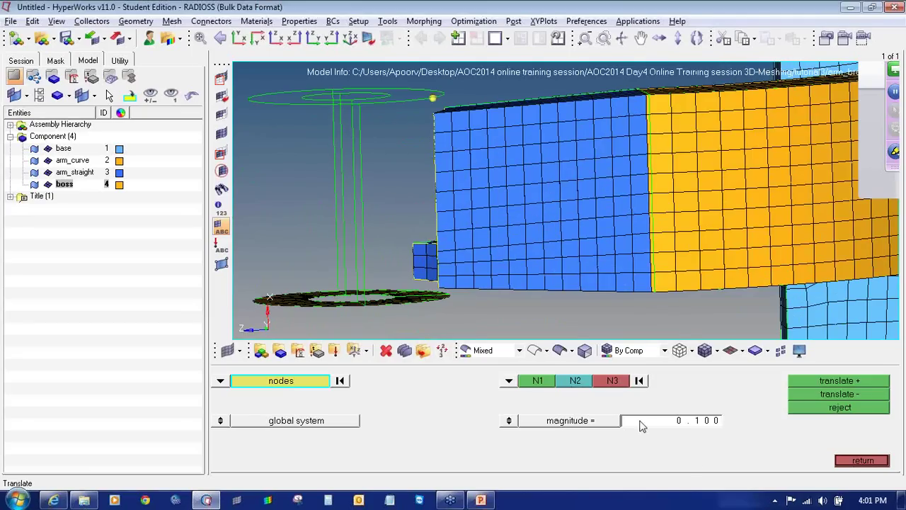
left_click(860, 461)
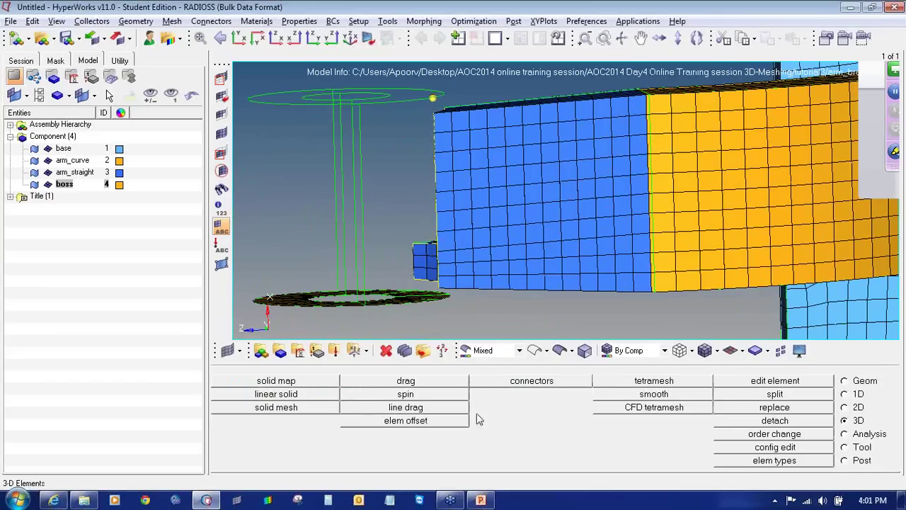
Set up a general solid map with source geometry none and the boss's unmeshed end face as the destination surface
left_click(300, 382)
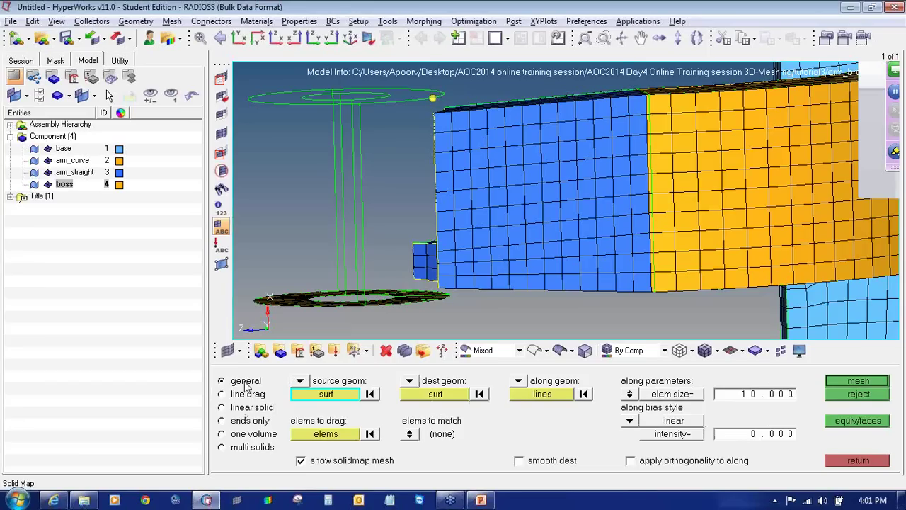
left_click(299, 384)
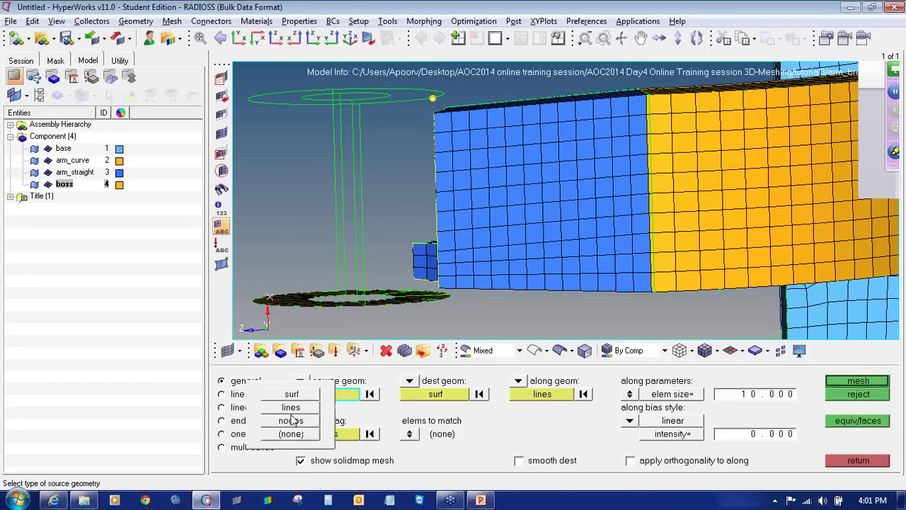
left_click(313, 431)
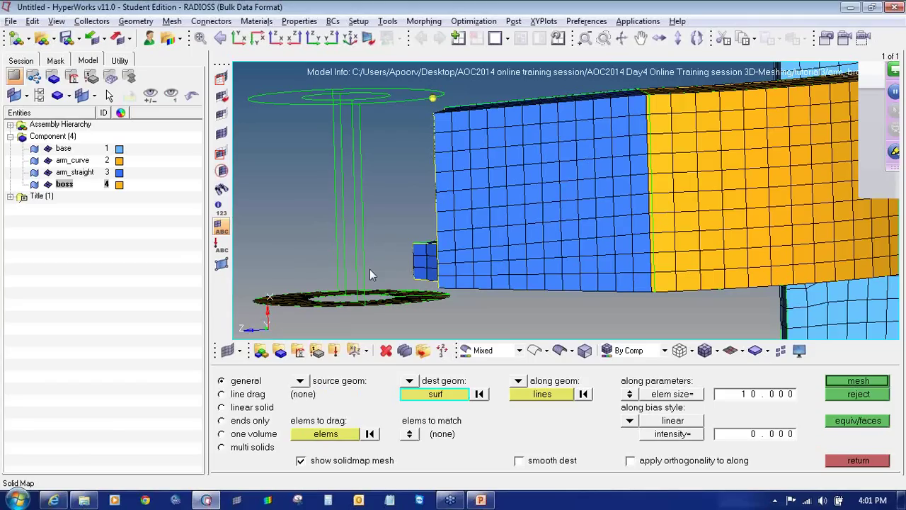
left_click(566, 349)
right_click_drag(385, 131, 385, 150, "ctrl")
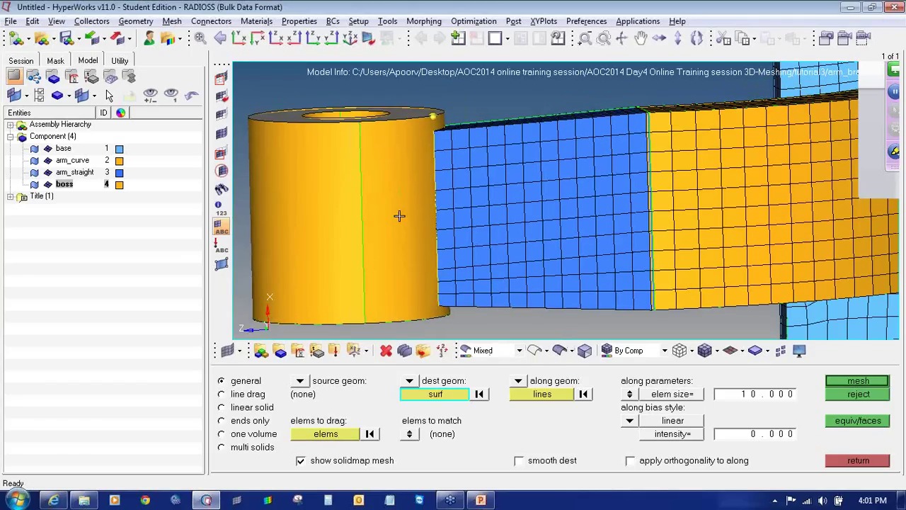
left_click(535, 350)
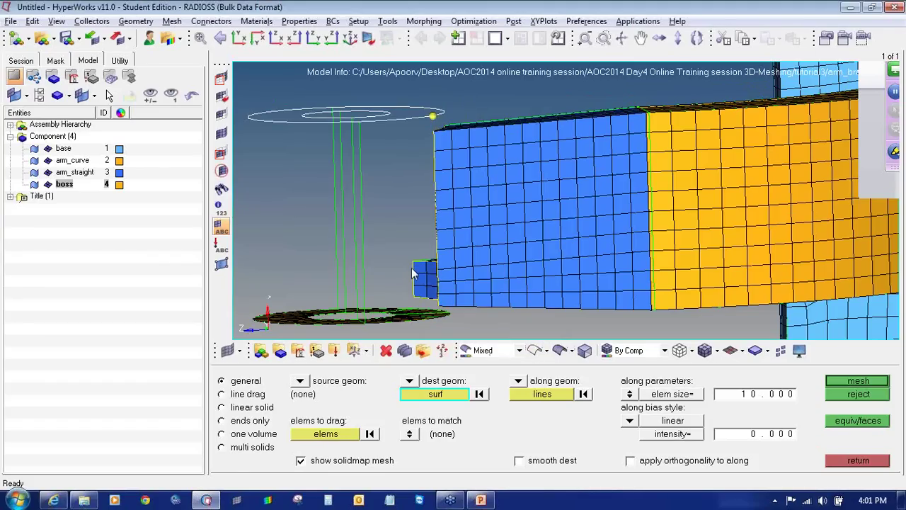
Set the along geometry to mixed and pick the boss's outer vertical edge as the along line
left_click(518, 381)
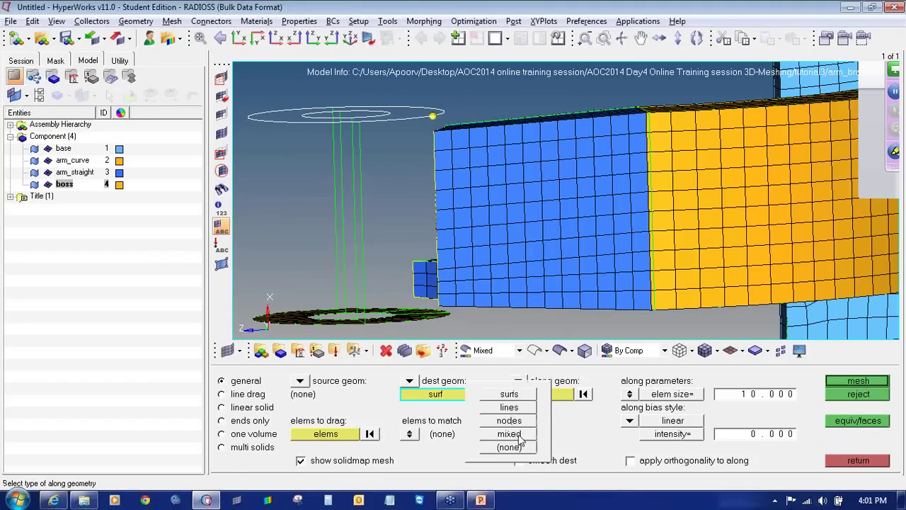
left_click(522, 441)
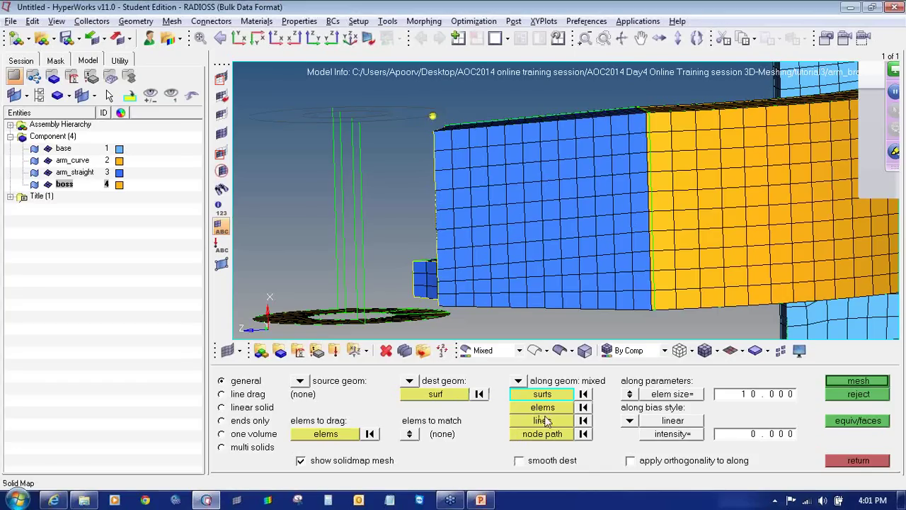
left_click(547, 421)
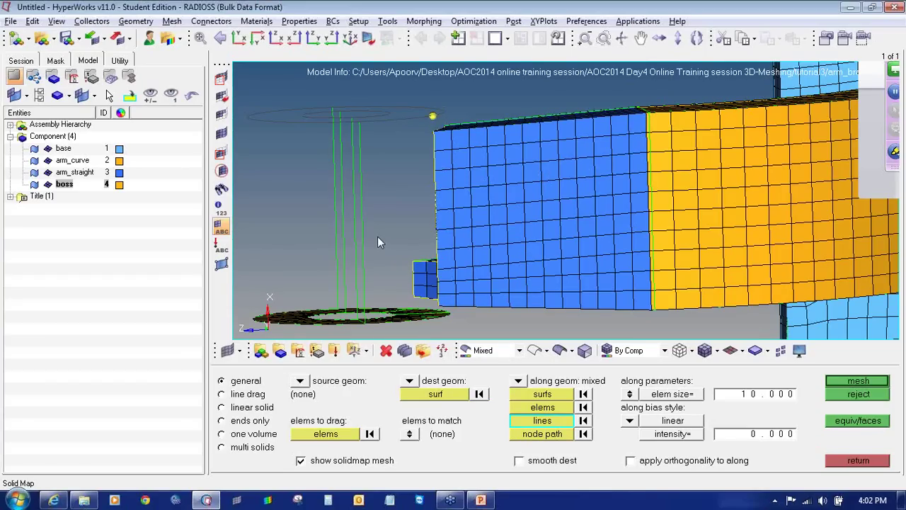
left_click(360, 217)
Start an along node path at the boss face's outer edge, through the straight arm's lower corner node and up the arm's end edge
left_click(551, 434)
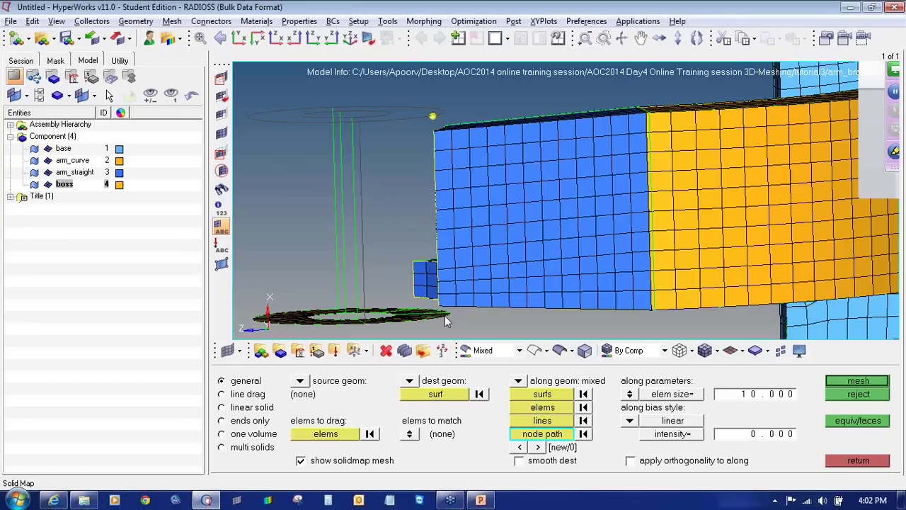
left_click_drag(472, 318, 488, 346, "ctrl")
left_click_drag(489, 287, 505, 321, "ctrl")
left_click_drag(552, 280, 569, 299, "ctrl")
scroll(442, 281, "up", 3)
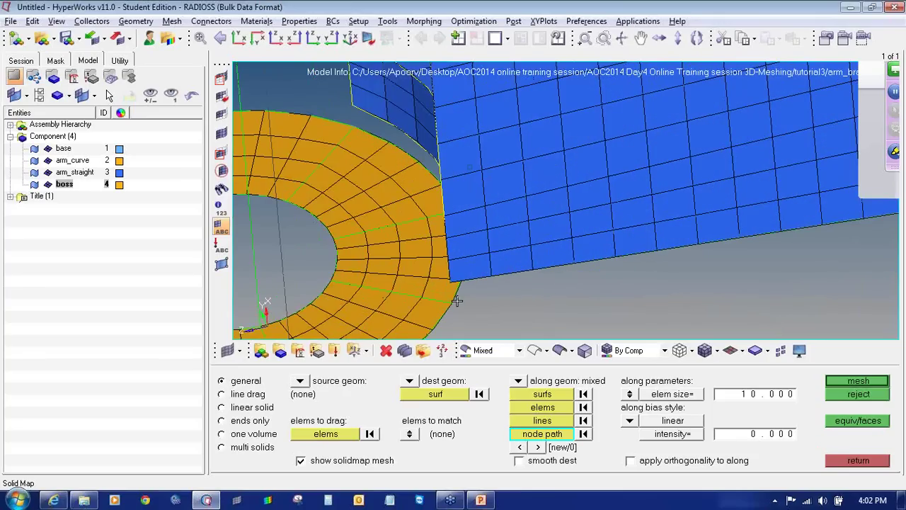
left_click(453, 304)
left_click(453, 277)
left_click_drag(465, 241, 522, 227, "ctrl")
left_click(502, 202)
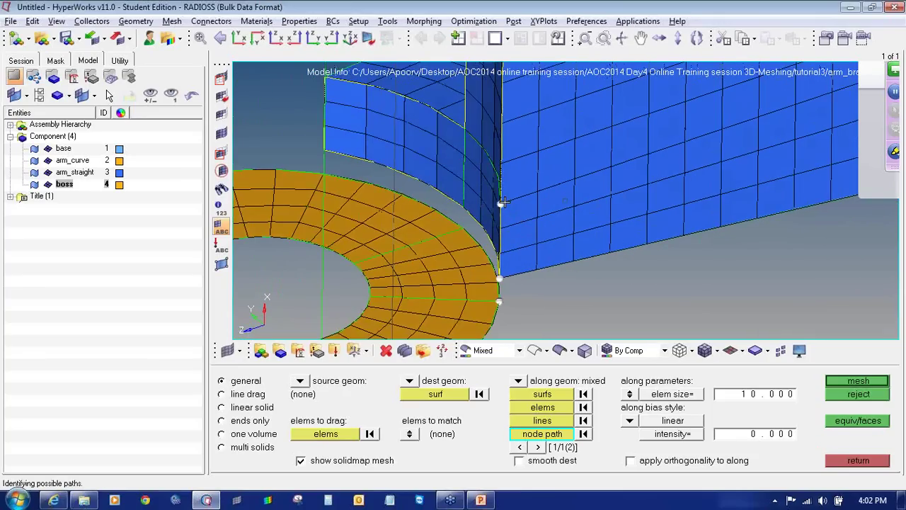
Extend the node path up the straight arm's end edge to its upper corner and the projected node on the boss rim
right_click_drag(490, 146, 479, 278, "ctrl")
left_click(490, 138)
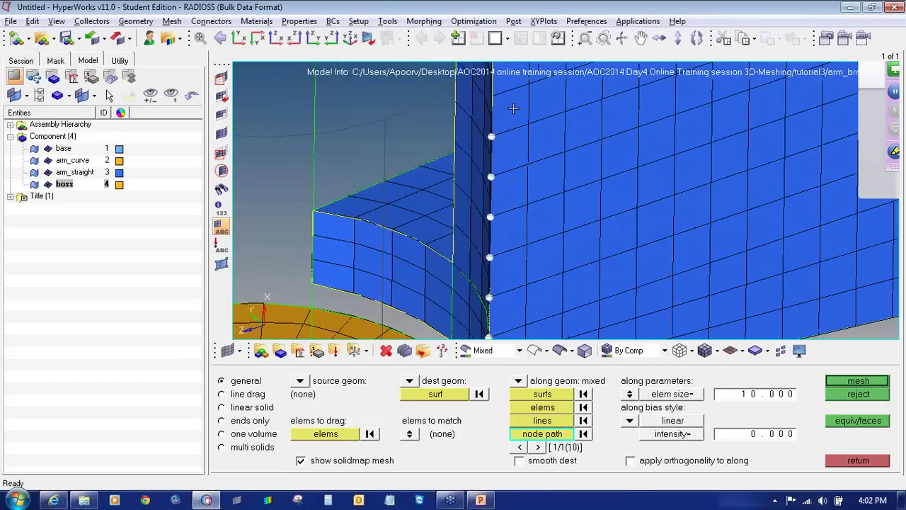
scroll(514, 113, "down", 2)
scroll(514, 114, "up", 3)
left_click(493, 147)
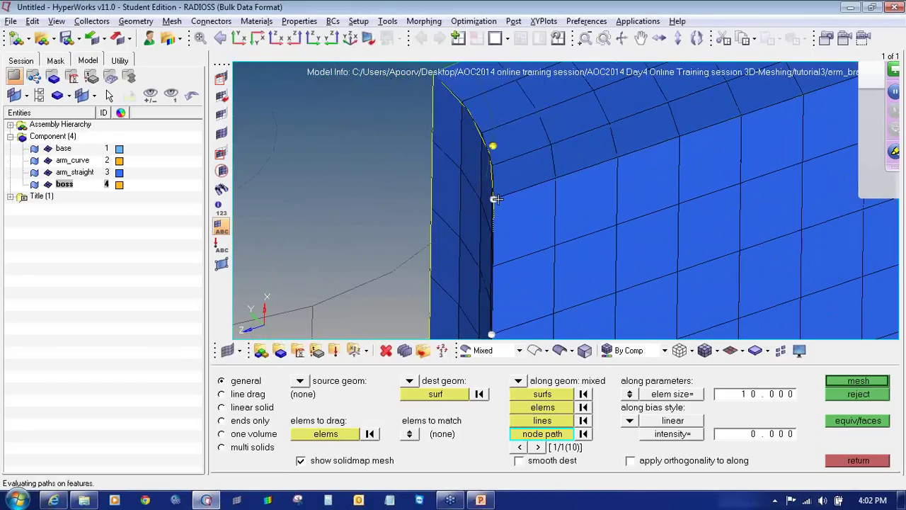
left_click(494, 148)
scroll(512, 267, "down", 3)
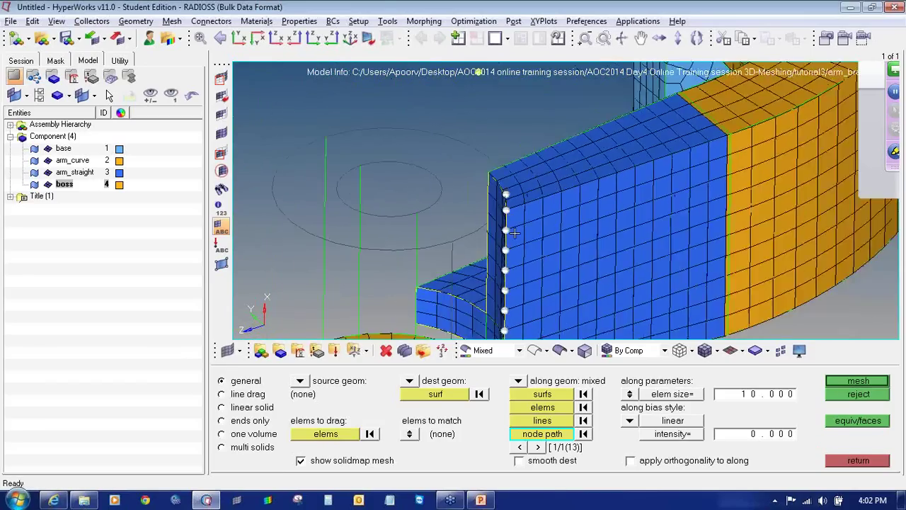
left_click_drag(483, 262, 442, 260, "ctrl")
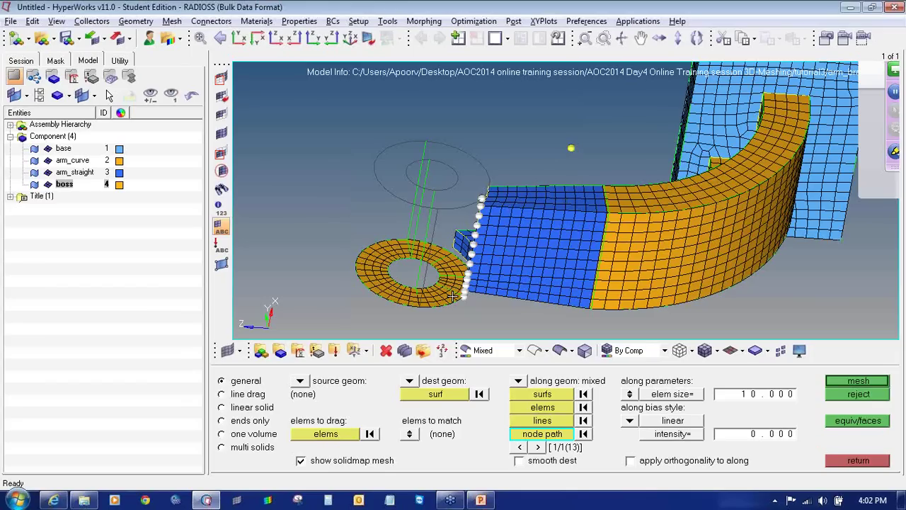
Select all shell elements of the boss's meshed end face as the elements to drag
left_click(344, 436)
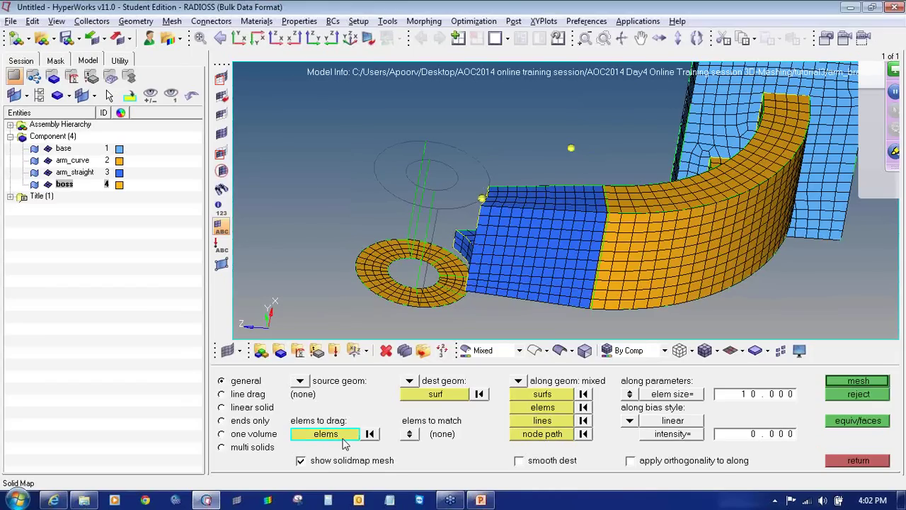
left_click_drag(380, 288, 467, 303, "ctrl")
right_click_drag(468, 304, 442, 227, "ctrl")
scroll(401, 257, "up", 3, "ctrl")
left_click_drag(401, 256, 382, 241, "ctrl")
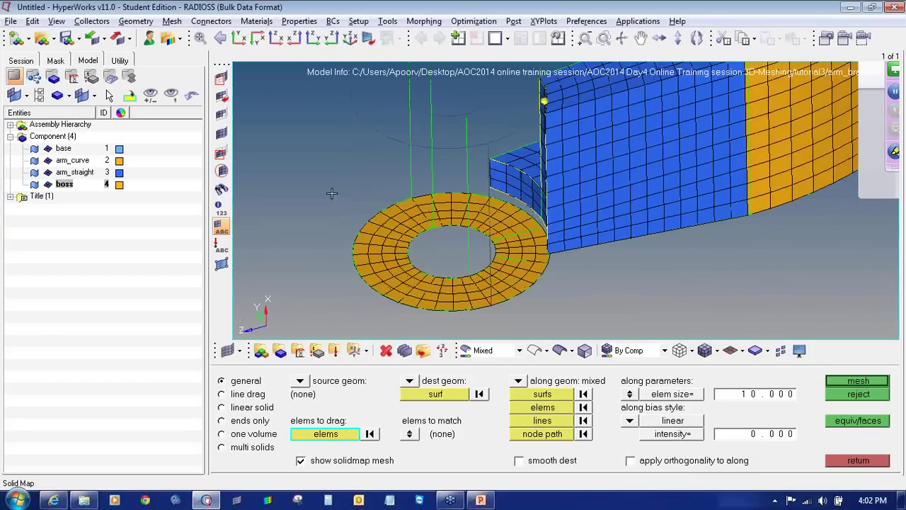
left_click_drag(332, 193, 496, 321, "shift")
left_click_drag(469, 207, 525, 291, "shift")
left_click(497, 203)
left_click_drag(500, 204, 582, 248, "shift")
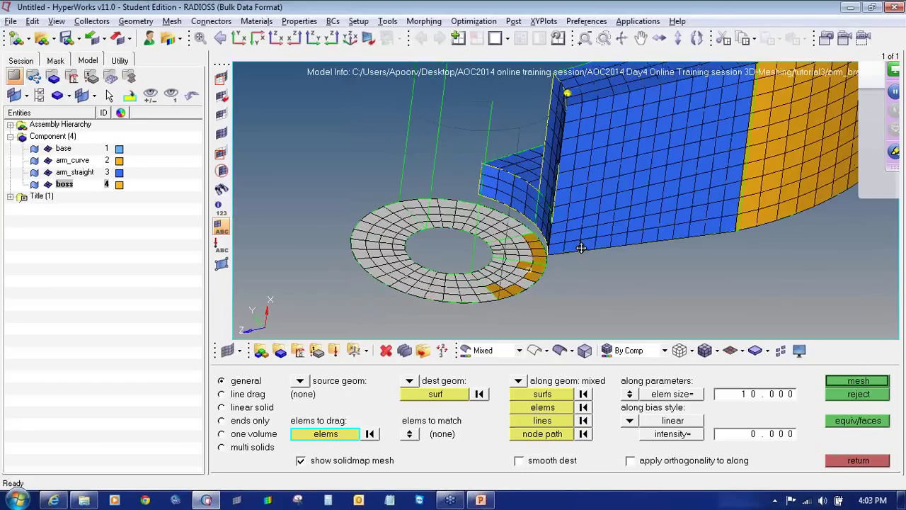
left_click_drag(491, 276, 548, 307, "shift")
left_click_drag(519, 240, 552, 286, "shift")
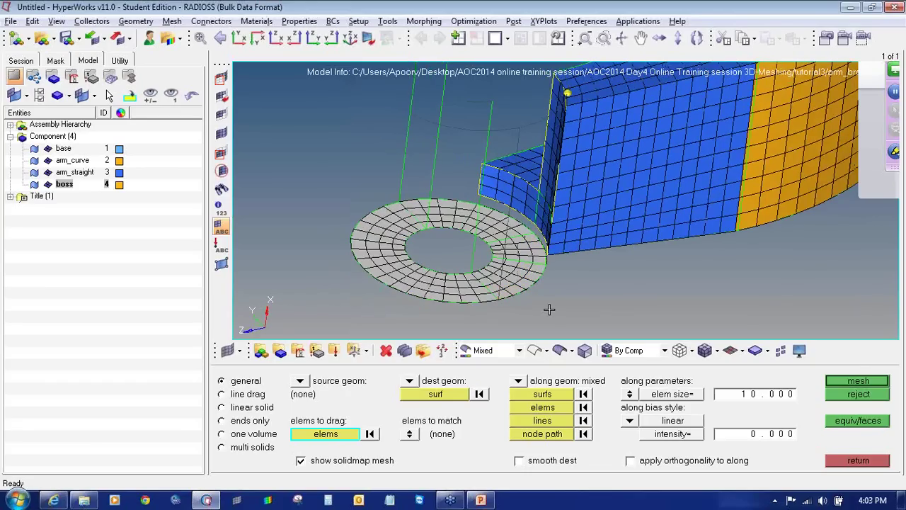
Generate the solid map mesh of the boss and inspect its layers against the straight arm's mesh
left_click(848, 383)
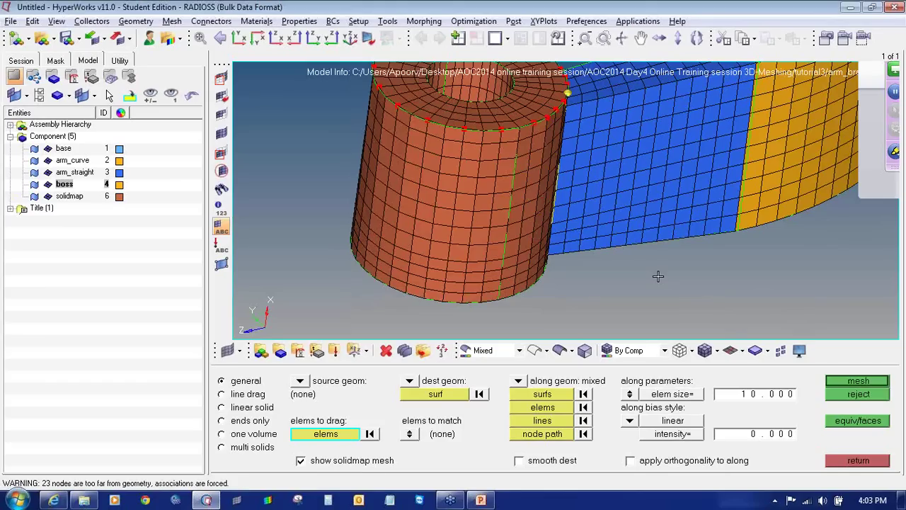
mouse_move(486, 219)
left_mouse_down("ctrl")
mouse_move(461, 217)
mouse_move(615, 280)
left_mouse_up("ctrl")
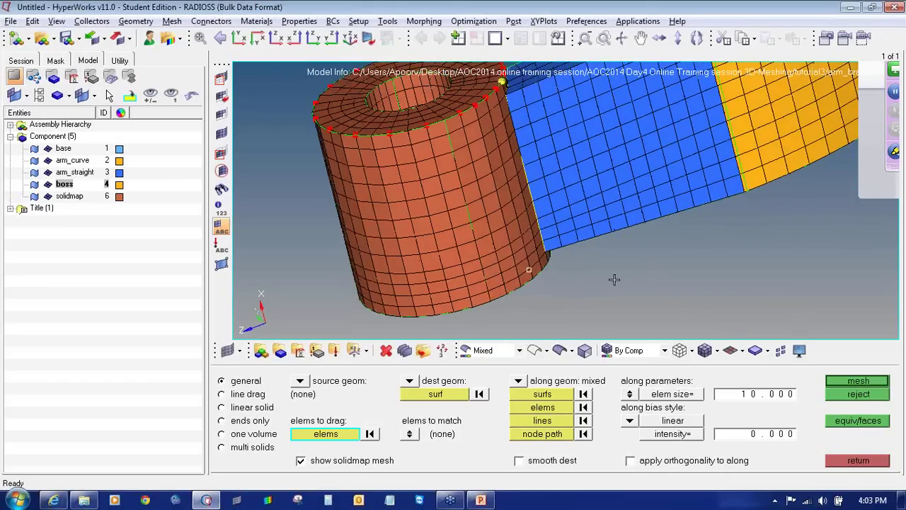
left_click_drag(514, 311, 492, 304, "ctrl")
right_click_drag(504, 265, 497, 283, "ctrl")
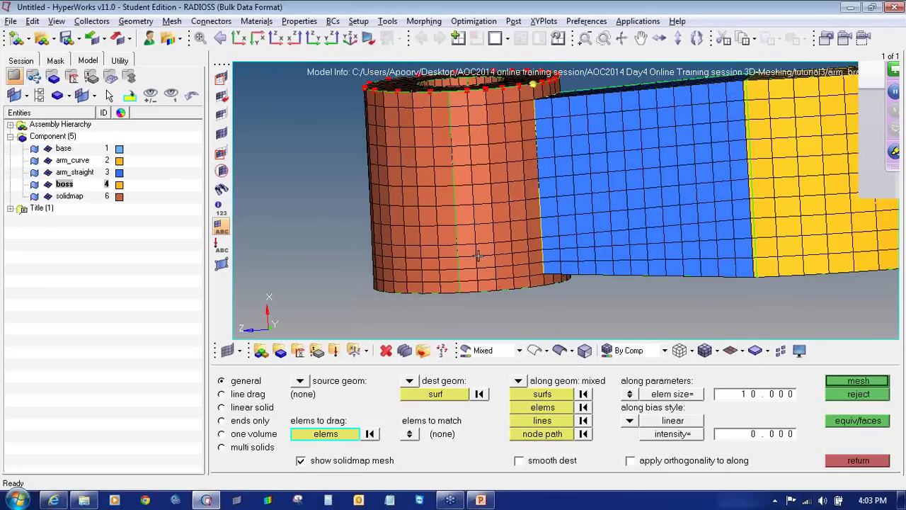
Examine the boss's solid map mesh from several angles against the straight arm's mesh, and leave the solid map tool
scroll(491, 283, "down", 3, "ctrl")
mouse_move(511, 275)
left_mouse_down("ctrl")
mouse_move(514, 283)
mouse_move(506, 270)
left_mouse_up("ctrl")
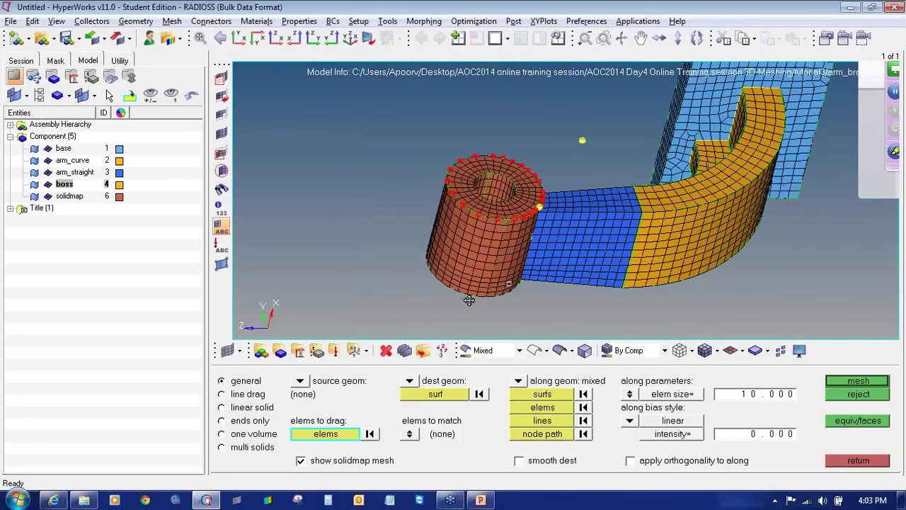
left_click_drag(468, 301, 552, 261, "ctrl")
scroll(541, 242, "up", 3)
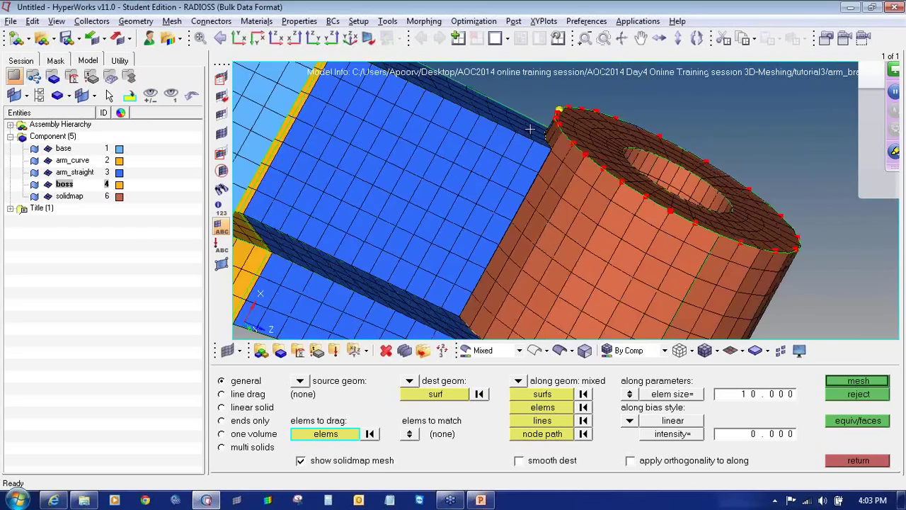
scroll(529, 139, "down", 3)
left_click(849, 461)
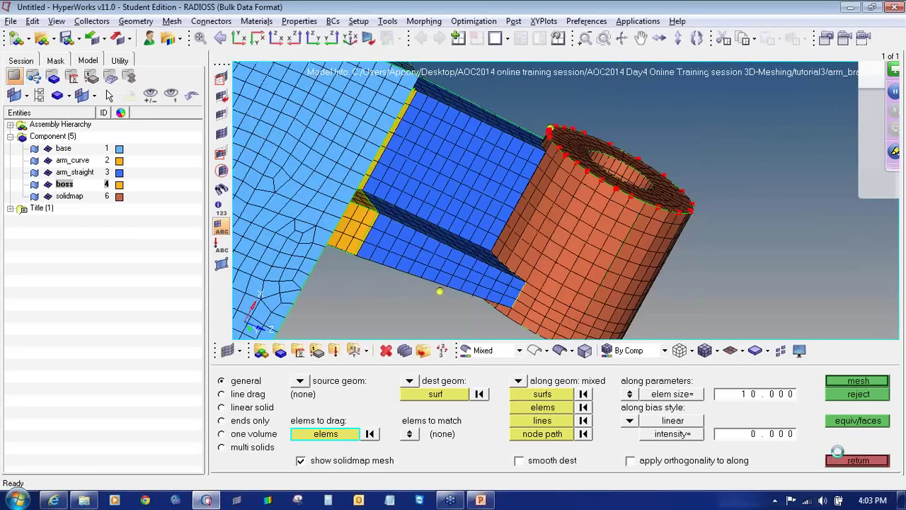
scroll(430, 203, "down", 5)
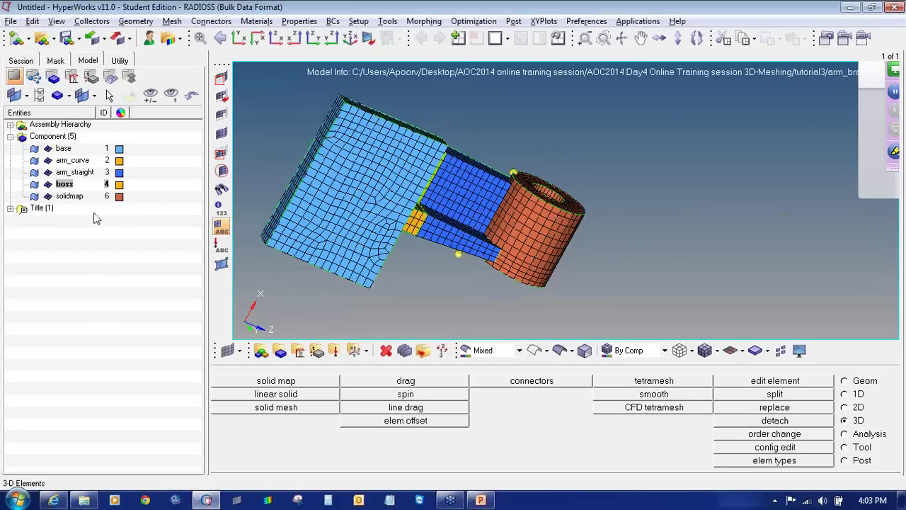
Hide the elements of base, arm_curve, arm_straight and boss to isolate the solidmap mesh
left_click(47, 184)
left_click(47, 196)
left_click(48, 172)
left_click(48, 160)
left_click(47, 148)
Hide the geometry of all components and display the elements of arm_straight, arm_curve, base and boss again
left_click(34, 148)
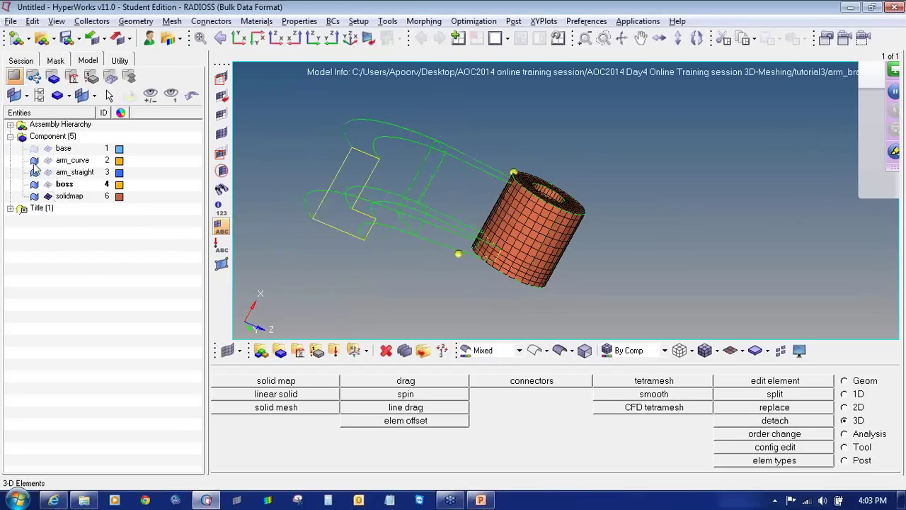
left_click(34, 160)
left_click(34, 172)
left_click(34, 184)
left_click(48, 172)
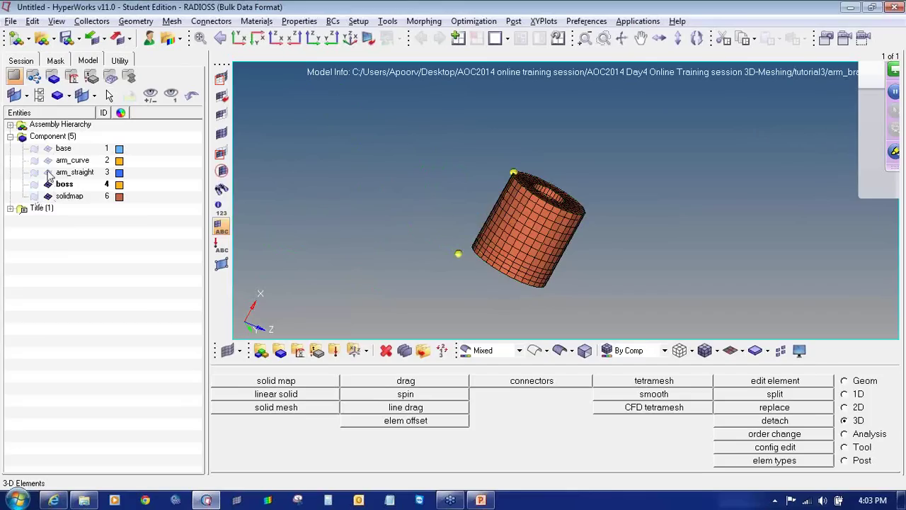
left_click(48, 160)
left_click(48, 148)
left_click_drag(494, 153, 339, 142, "ctrl")
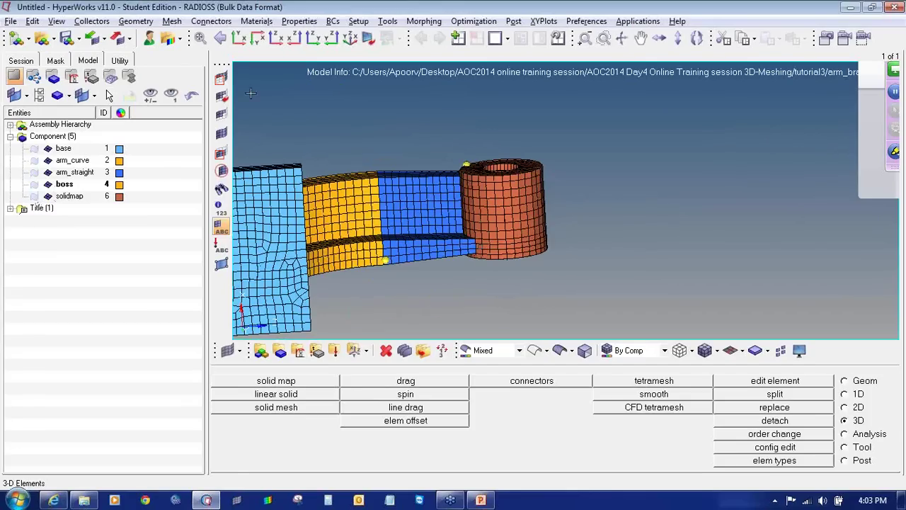
Mask a window of elements at the boss's end where it meets the straight arm to expose the inside
left_click(221, 77)
left_click_drag(463, 225, 534, 288, "shift")
middle_click(534, 287)
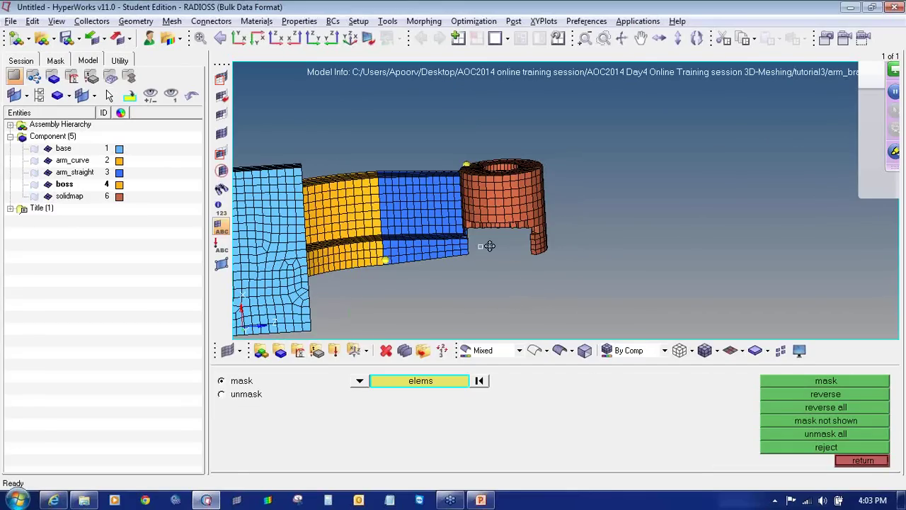
left_click(473, 250, "ctrl")
left_click_drag(473, 249, 550, 216, "ctrl")
Mask the remaining protruding elements at the boss's cut end and inspect the inner hex layers
scroll(502, 269, "up", 3)
left_click_drag(425, 151, 588, 223, "shift")
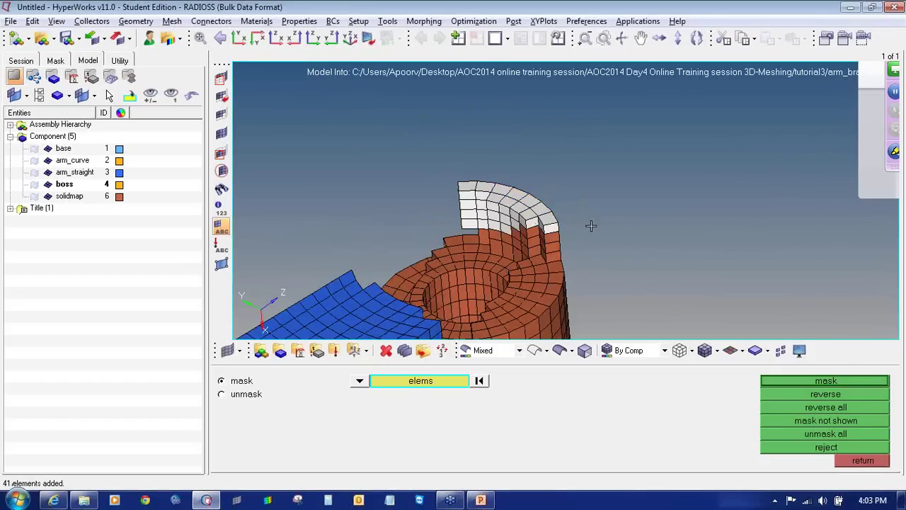
middle_click(563, 279)
left_click_drag(563, 279, 461, 301, "ctrl")
scroll(480, 245, "up", 3, "ctrl")
scroll(532, 284, "down", 5, "ctrl")
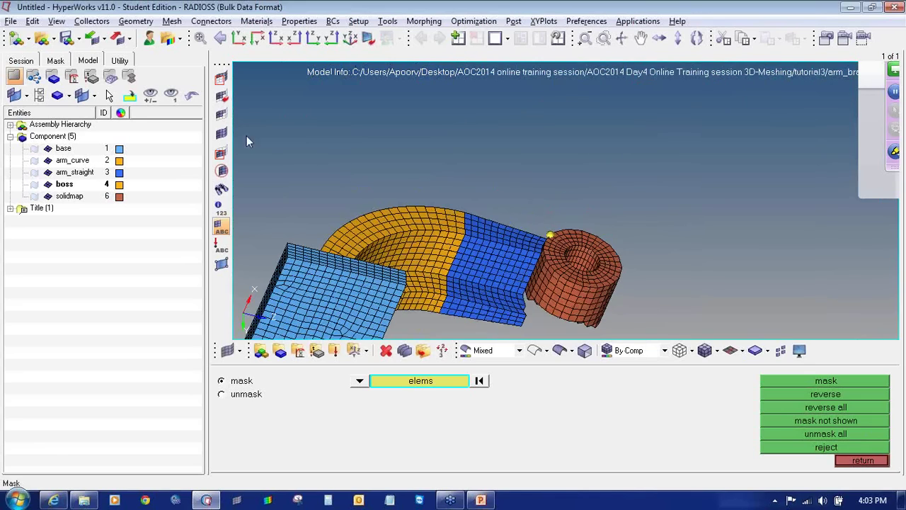
Unmask all elements and clear all temporary nodes from the bracket model
left_click(222, 133)
scroll(409, 121, "down", 4, "ctrl")
left_click_drag(418, 211, 460, 221, "ctrl")
key("shift+F2")
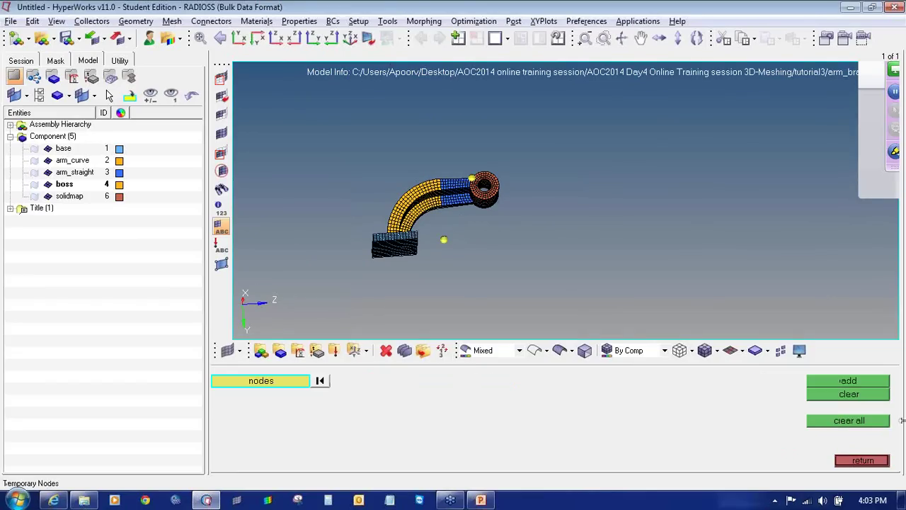
left_click(882, 427)
left_click(870, 460)
right_click_drag(478, 249, 514, 220, "ctrl")
scroll(514, 221, "up", 4)
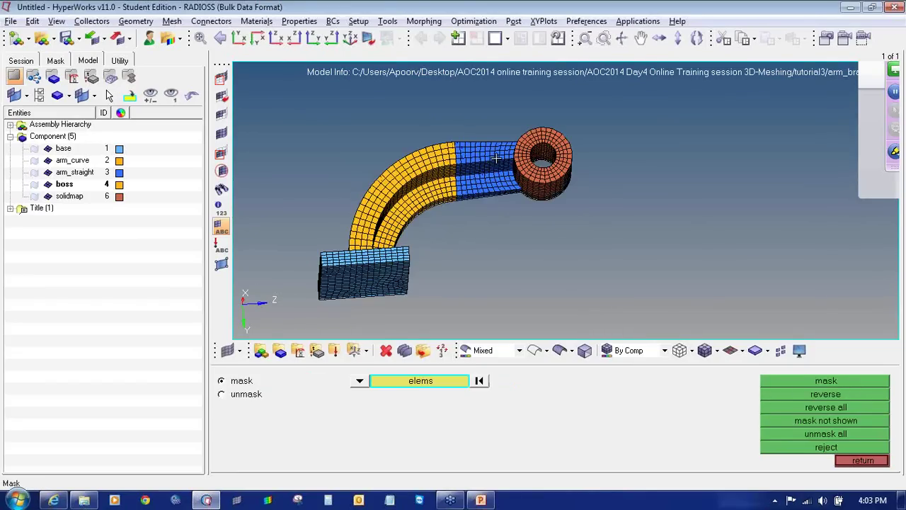
left_click_drag(508, 233, 561, 201, "ctrl")
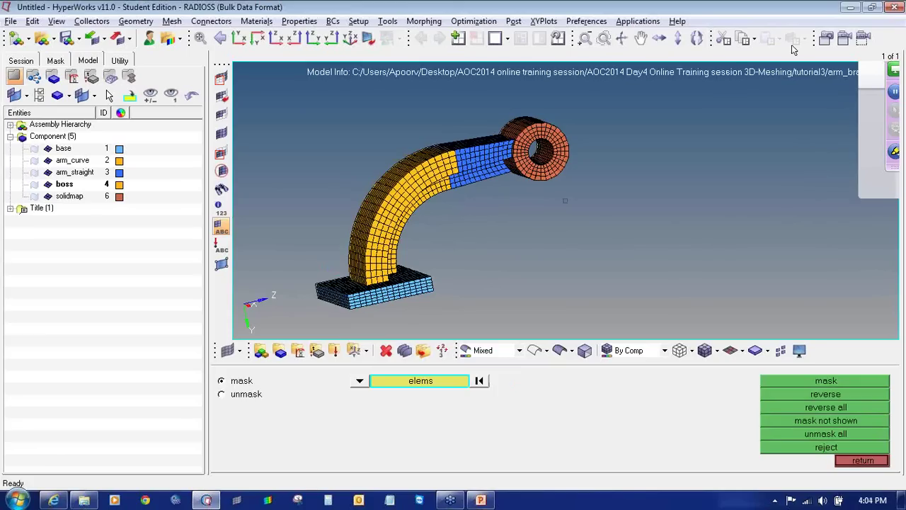
left_click(889, 33)
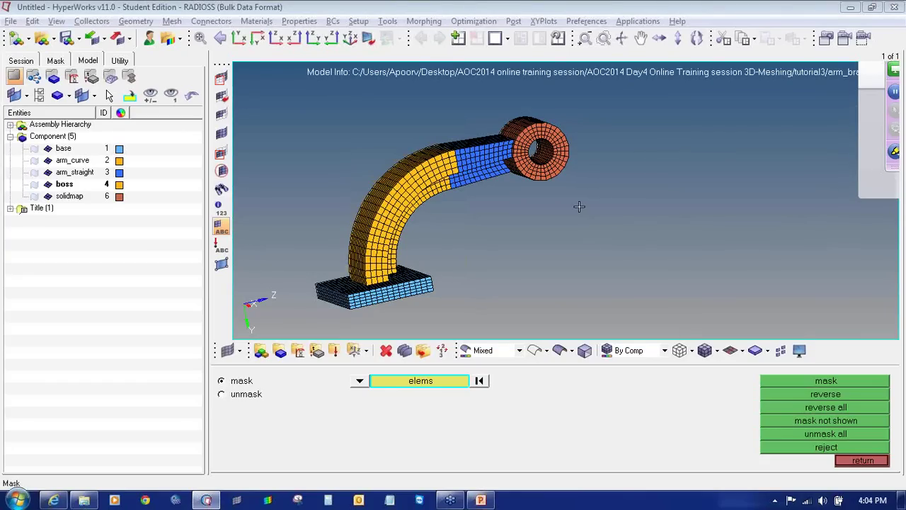
Find the faces of all displayed components with a tolerance of 0.010
left_click(855, 461)
left_click(846, 447)
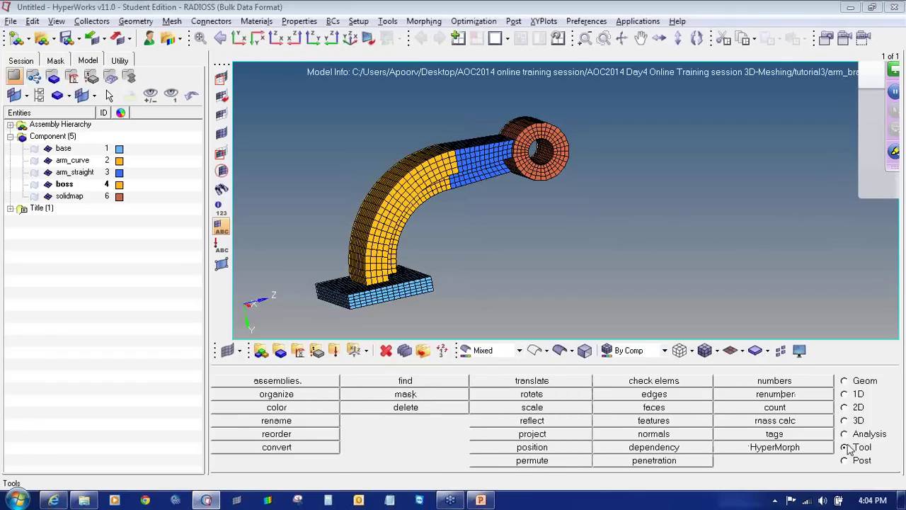
left_click(652, 411)
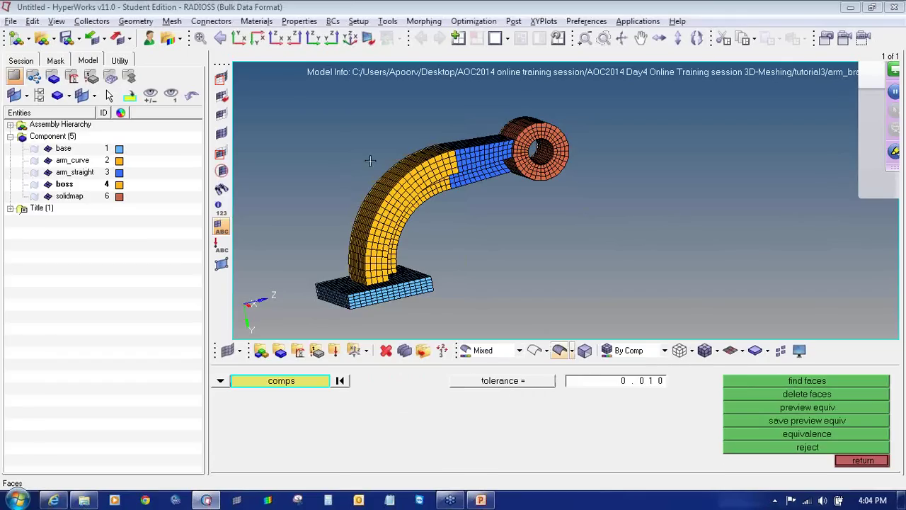
left_click_drag(268, 85, 674, 330, "shift")
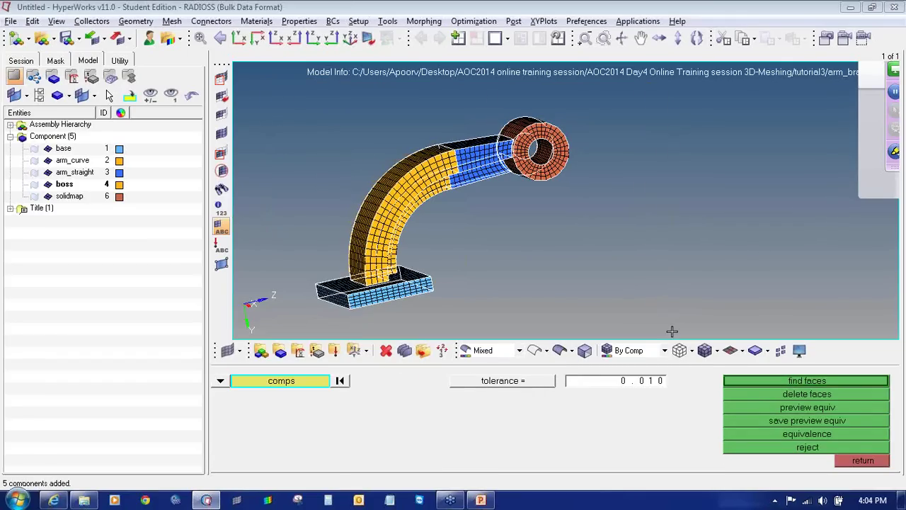
left_click(744, 383)
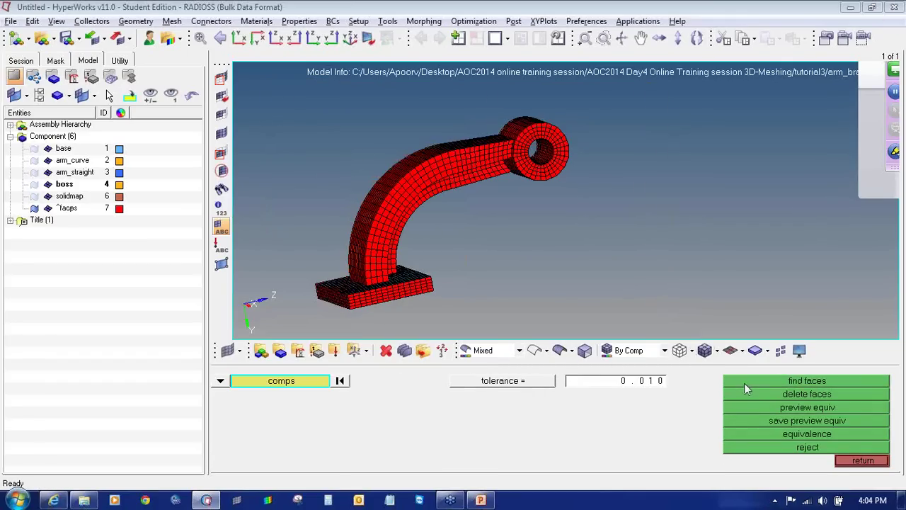
Hide the elements of base, arm_curve, arm_straight, boss and solidmap so only the ^faces component is displayed
left_click(48, 148)
left_click(48, 160)
left_click(47, 172)
left_click(47, 184)
left_click(47, 196)
scroll(451, 270, "down", 3, "ctrl")
left_click_drag(383, 291, 352, 269, "ctrl")
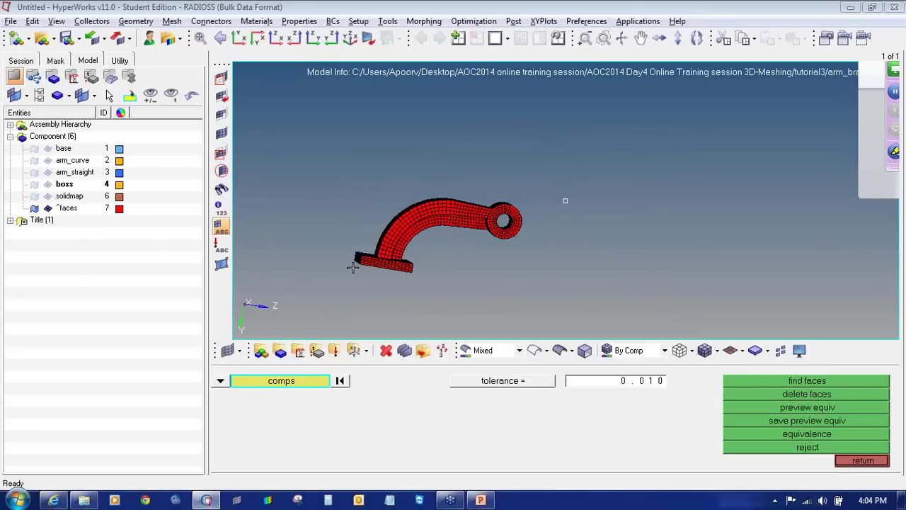
right_click_drag(397, 270, 545, 297, "ctrl")
scroll(393, 274, "up", 3, "ctrl")
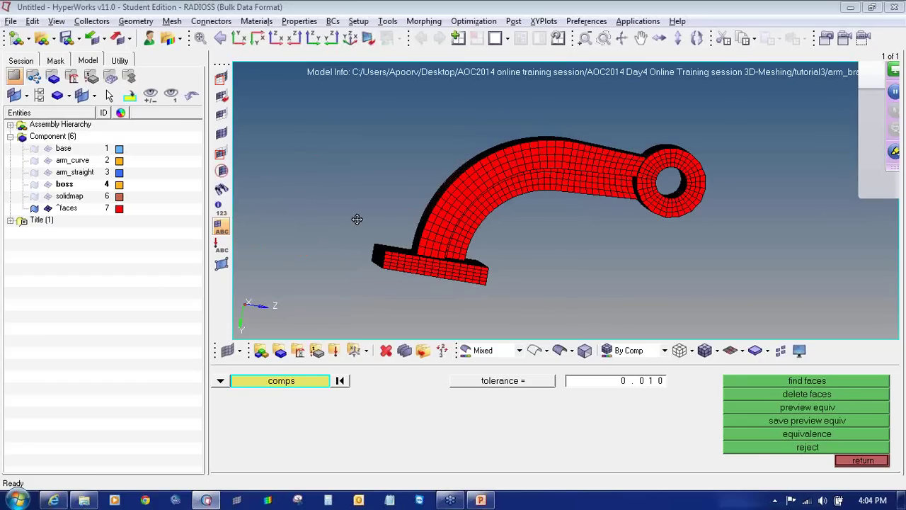
Mask the front side of the ^faces mesh, selecting by face from one element each on the base, arm and boss
left_click(222, 96)
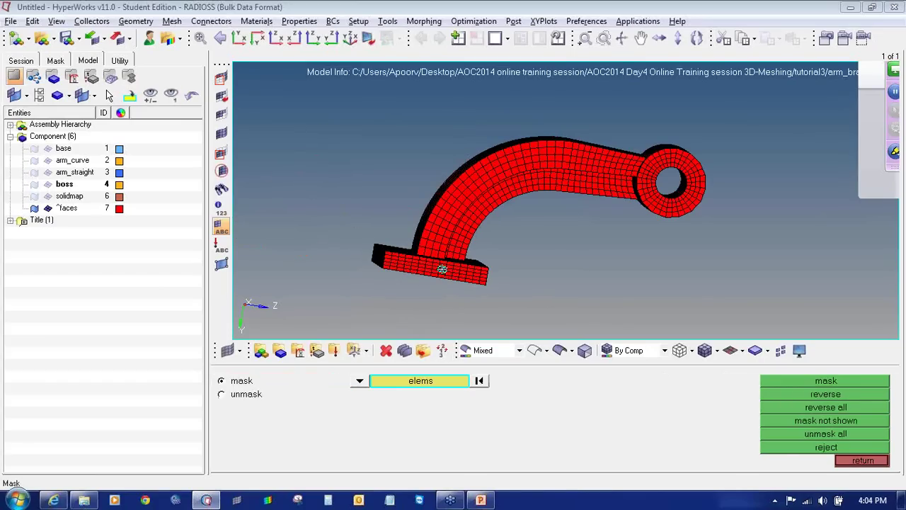
left_click(438, 237)
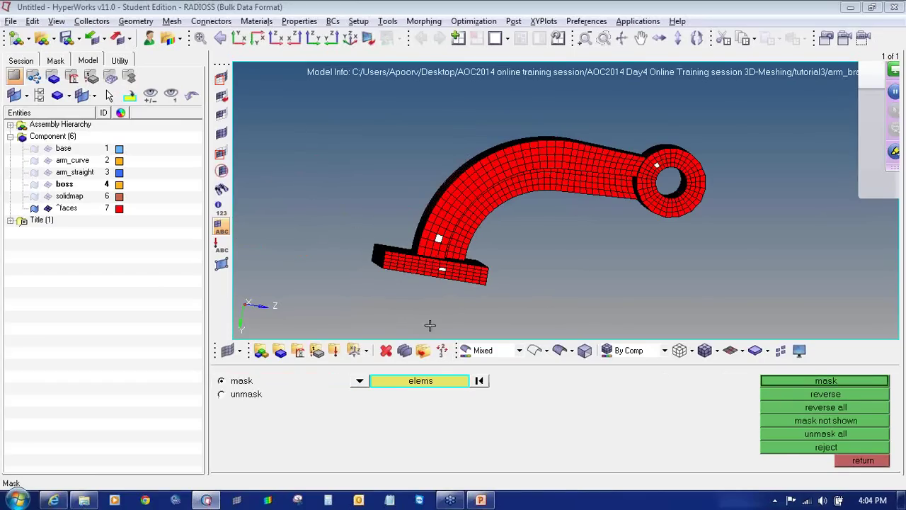
left_click(439, 380)
left_click(603, 434)
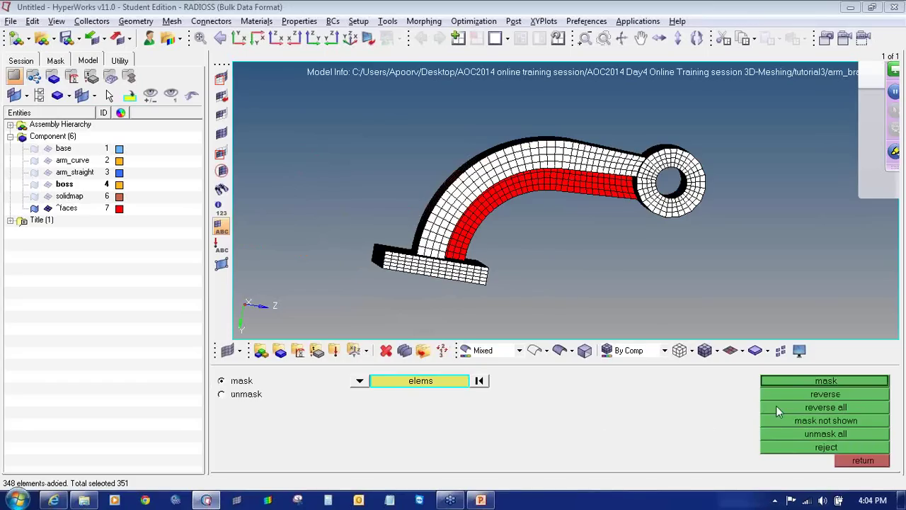
left_click(785, 380)
Examine the opened ^faces shell of the arm, boss and base for internal faces at the component junctions
left_click_drag(612, 229, 640, 132, "ctrl")
scroll(635, 198, "up", 5)
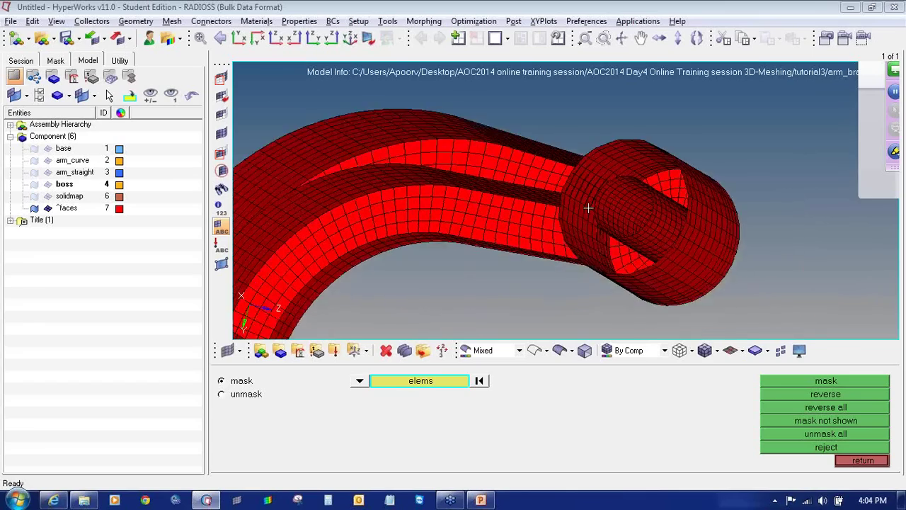
left_click_drag(614, 209, 703, 216, "ctrl")
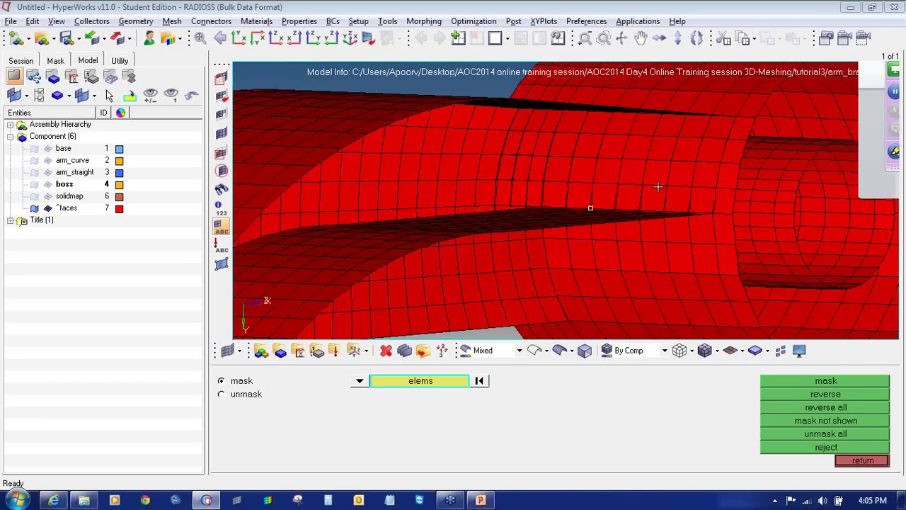
right_click_drag(657, 186, 685, 215, "ctrl")
scroll(684, 214, "down", 4, "ctrl")
left_click_drag(645, 221, 588, 191, "ctrl")
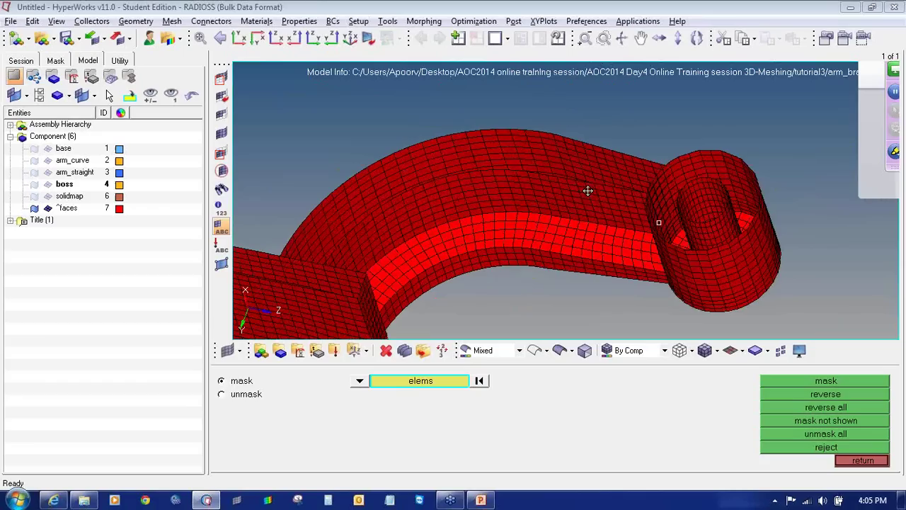
scroll(644, 222, "down", 4)
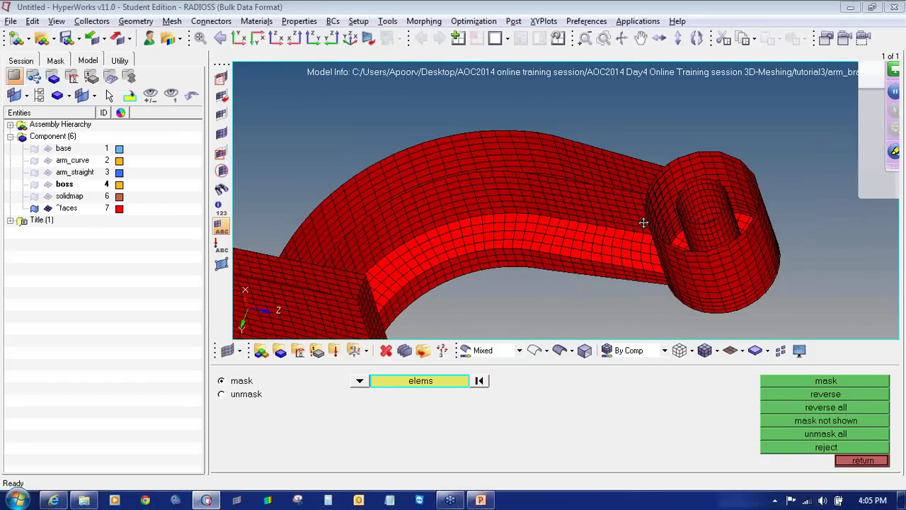
left_click_drag(644, 224, 696, 244, "ctrl")
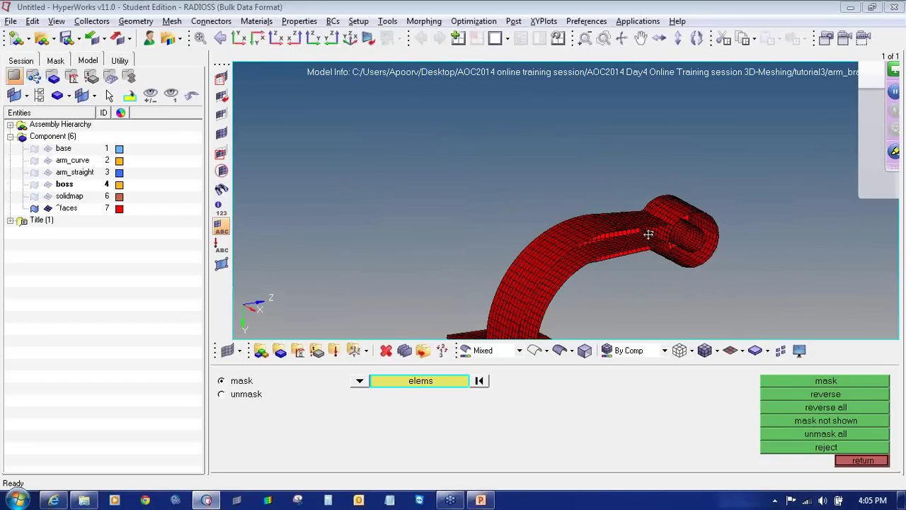
right_click_drag(639, 261, 633, 206, "ctrl")
scroll(633, 206, "up", 4, "ctrl")
left_click_drag(613, 184, 665, 307, "ctrl")
scroll(601, 154, "up", 3)
scroll(602, 197, "up", 3, "ctrl")
scroll(602, 192, "down", 5)
Delete the ^faces component from the model
right_click(65, 208)
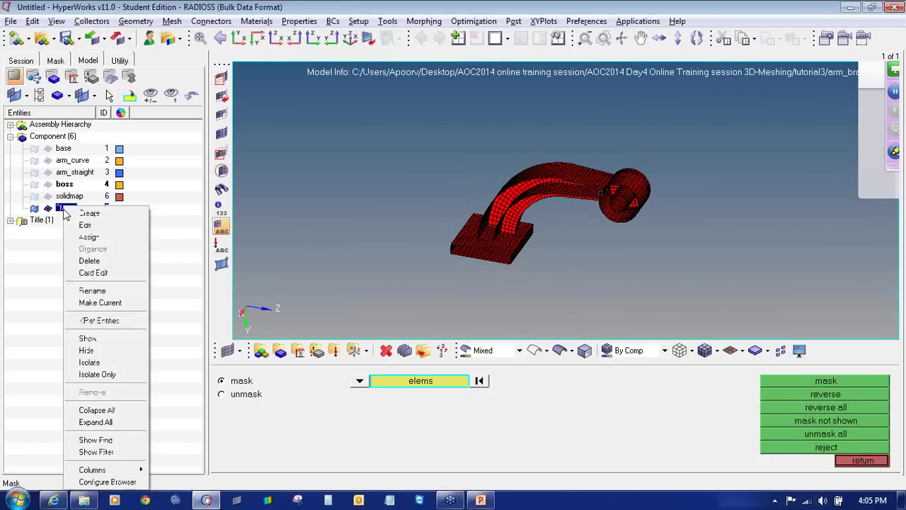
left_click(78, 259)
key("Return")
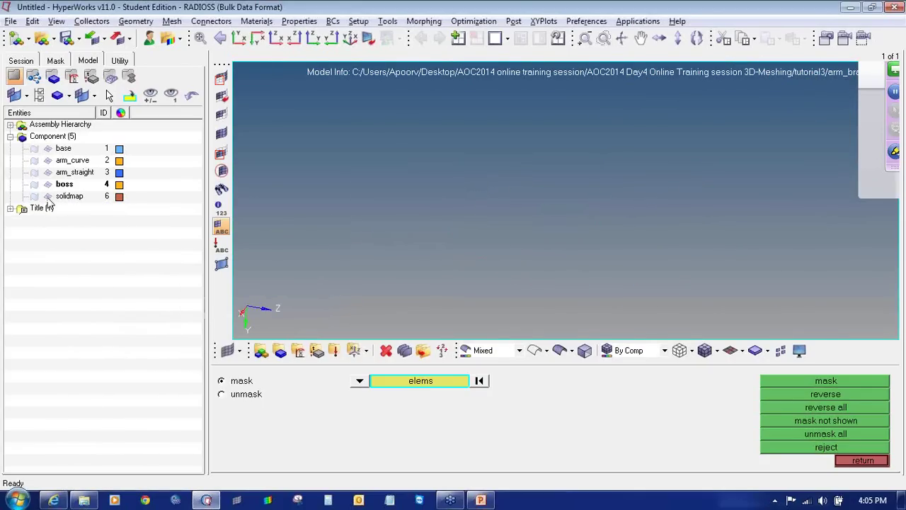
Display the elements of solidmap, boss, base, arm_curve and arm_straight again
left_click(48, 197)
left_click(48, 184)
left_click(47, 148)
left_click(47, 160)
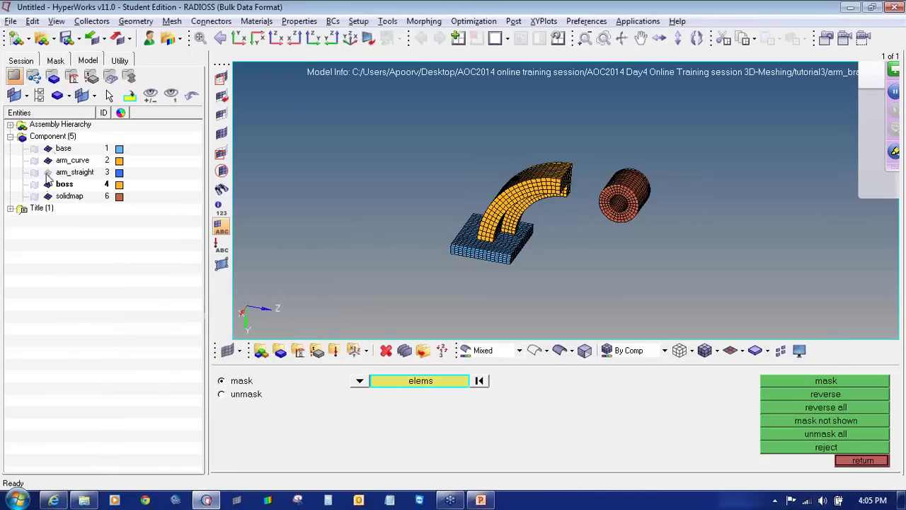
left_click(47, 172)
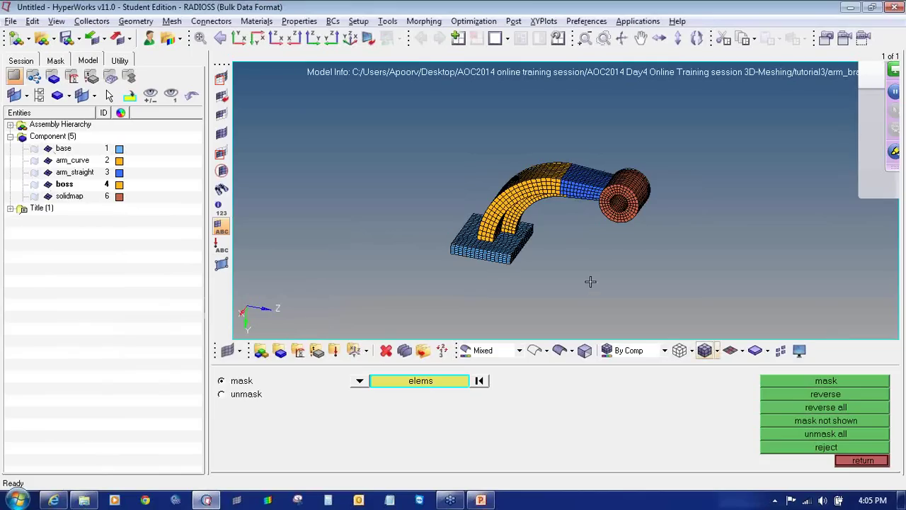
Preview equivalent nodes on all displayed elements, using elements instead of components as the entity type and a tolerance of 0.1
left_click_drag(591, 219, 482, 286, "ctrl")
left_click_drag(536, 281, 749, 228, "ctrl")
left_click(861, 461)
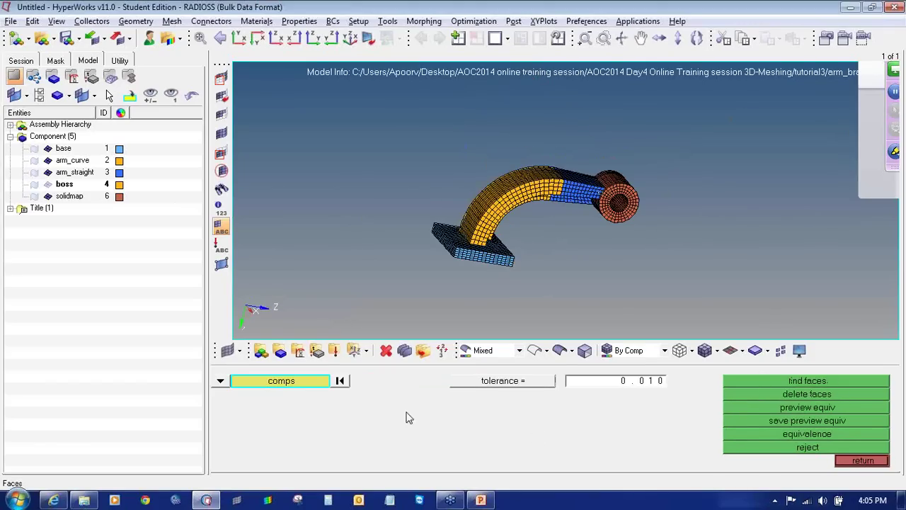
left_click(220, 382)
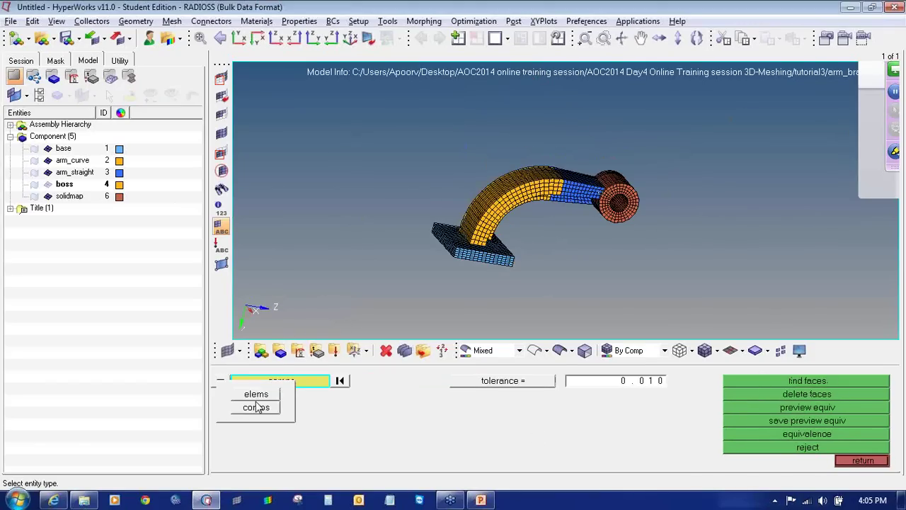
left_click(258, 396)
left_click(260, 384)
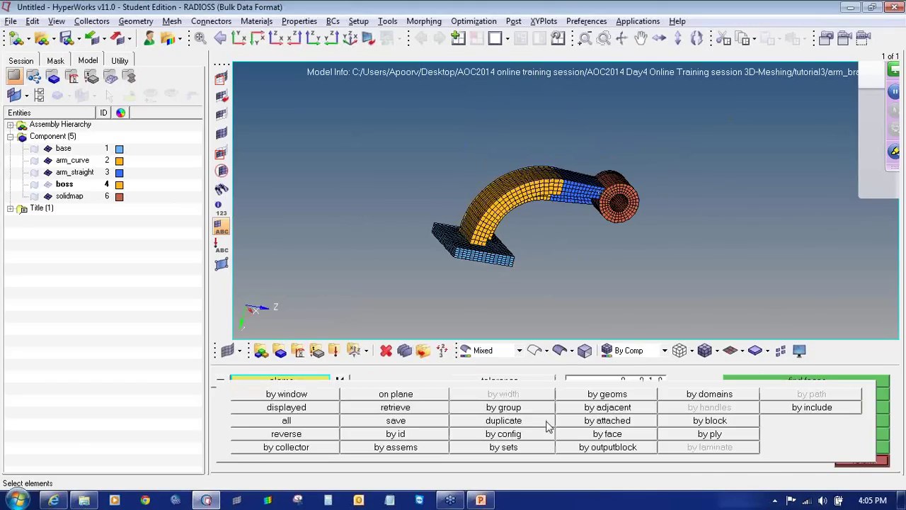
left_click_drag(365, 128, 682, 312, "shift")
left_click(646, 383)
type("0.")
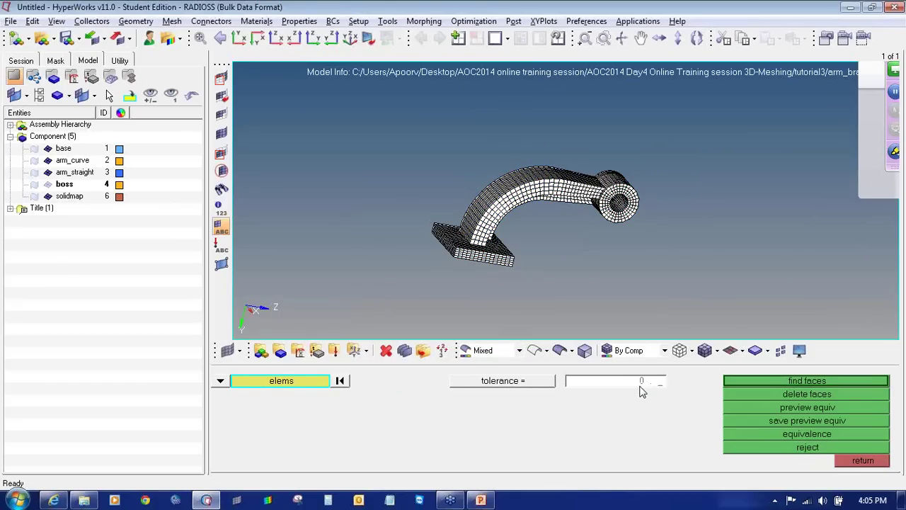
type("100")
left_click(731, 405)
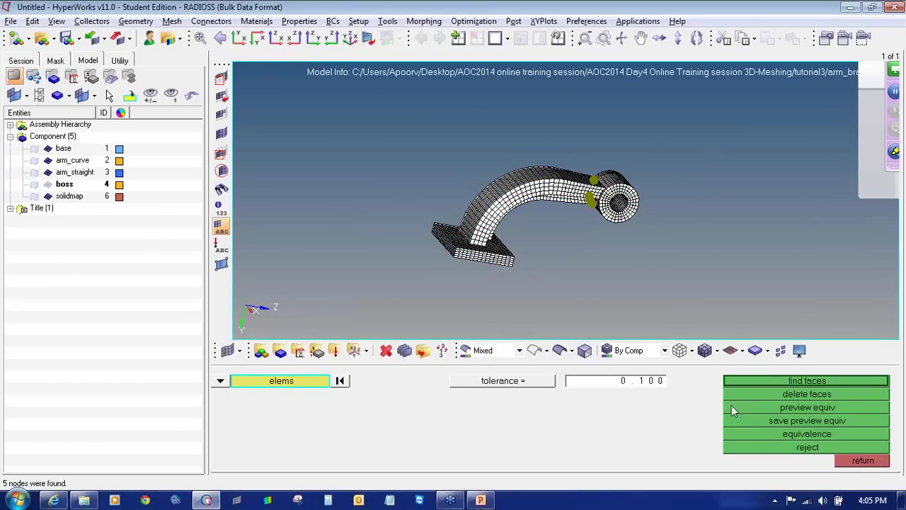
Inspect the flagged nodes where the arm meets the boss cylinder, equivalence them and check the junction up close
scroll(591, 184, "up", 5)
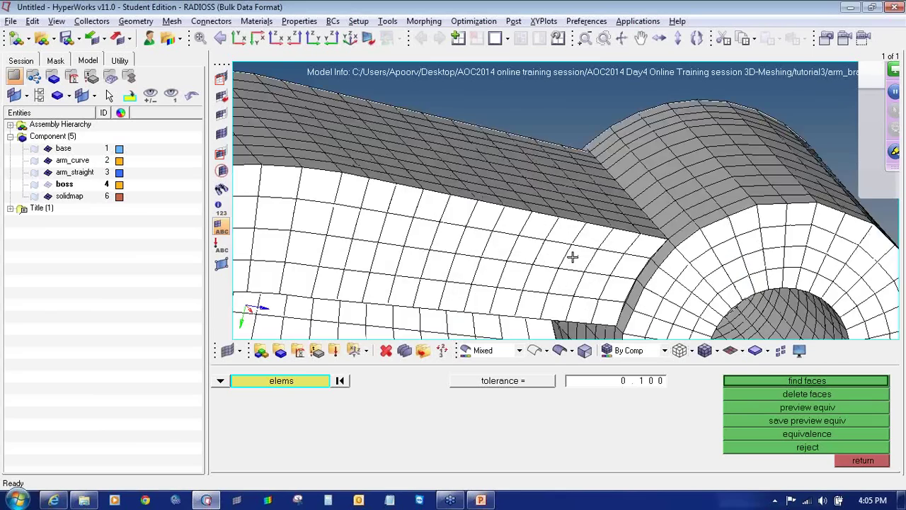
scroll(573, 257, "down", 3)
scroll(586, 261, "up", 1)
left_click_drag(587, 261, 558, 268, "ctrl")
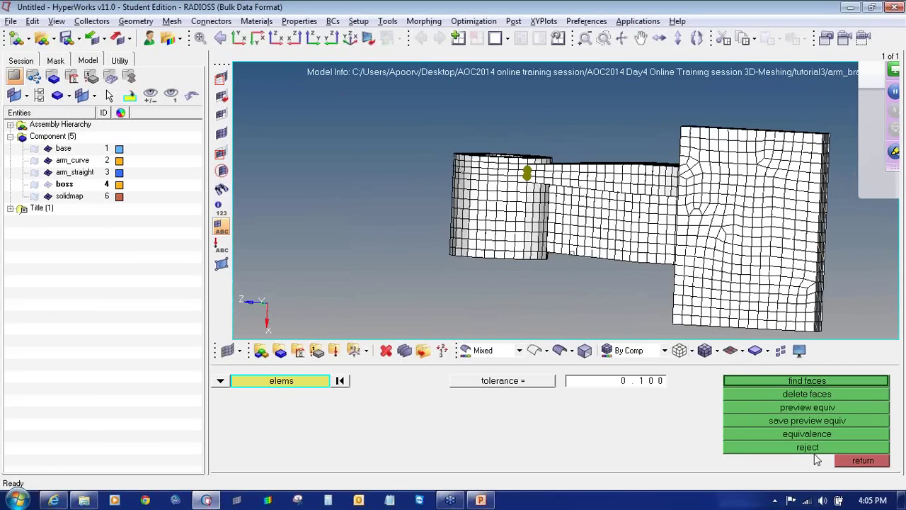
left_click(774, 430)
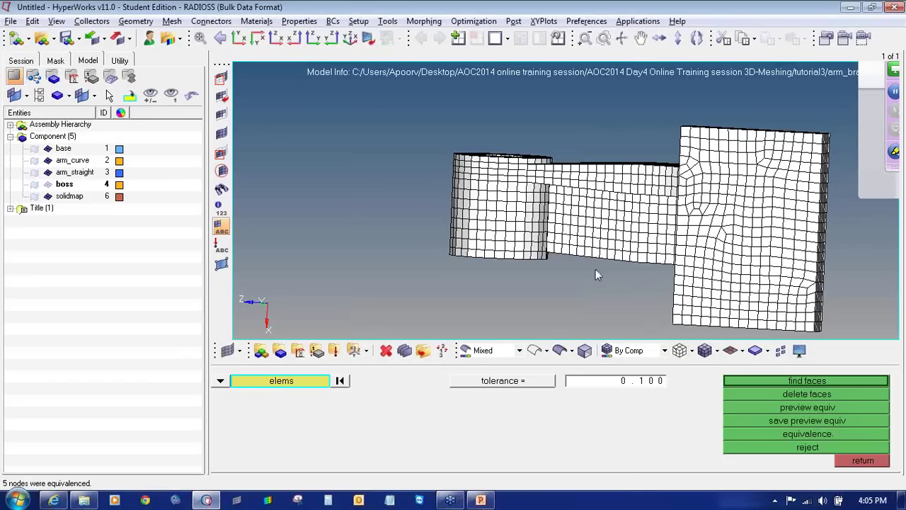
right_click_drag(490, 173, 494, 189, "ctrl")
scroll(541, 177, "up", 5, "ctrl")
scroll(514, 198, "down", 8)
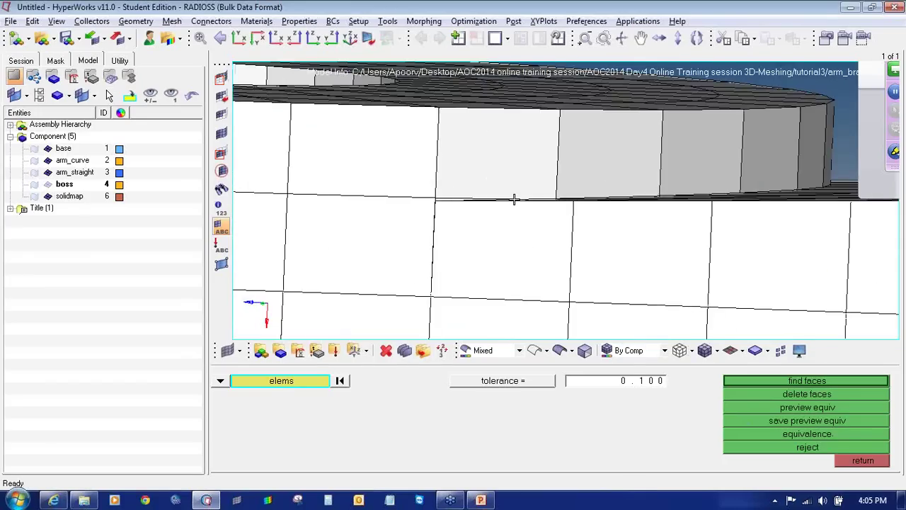
Equivalence the nodes of only the elements around the solidmap and arm_straight junction with a tolerance of 0.5, previewing them first
left_click(340, 381)
left_click_drag(399, 299, 514, 225, "ctrl")
scroll(519, 218, "up", 3, "ctrl")
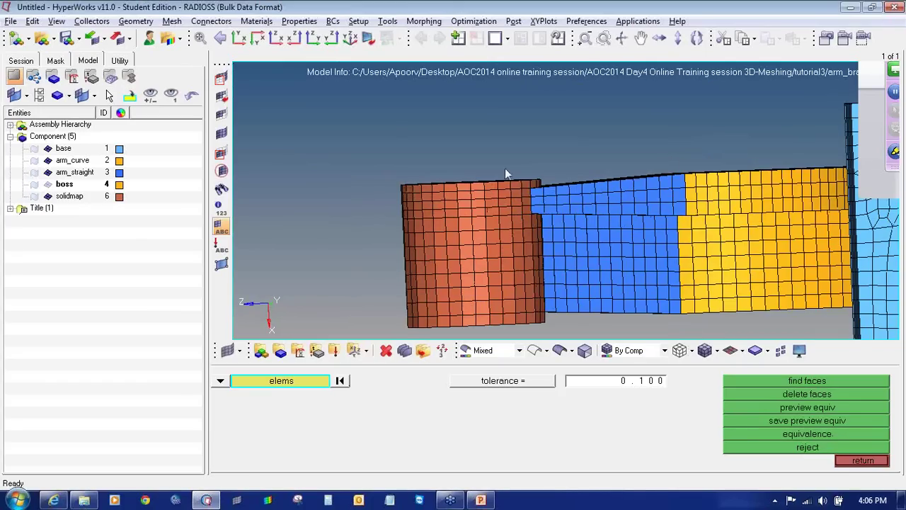
left_click_drag(509, 146, 583, 333, "shift")
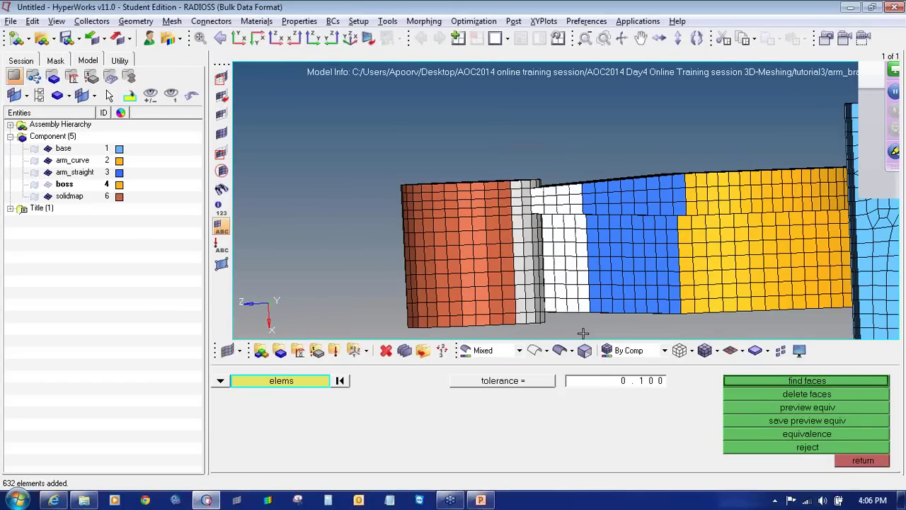
left_click(602, 382)
type("0.5")
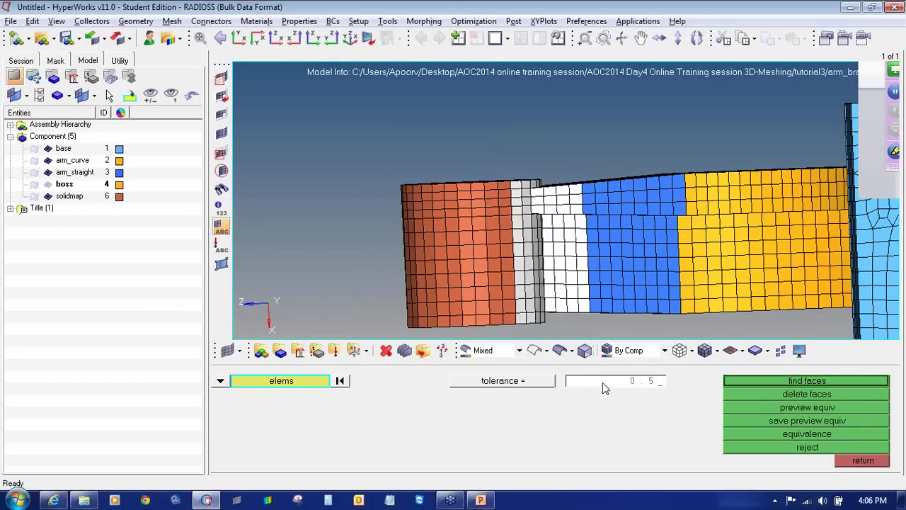
key("Return")
left_click(792, 411)
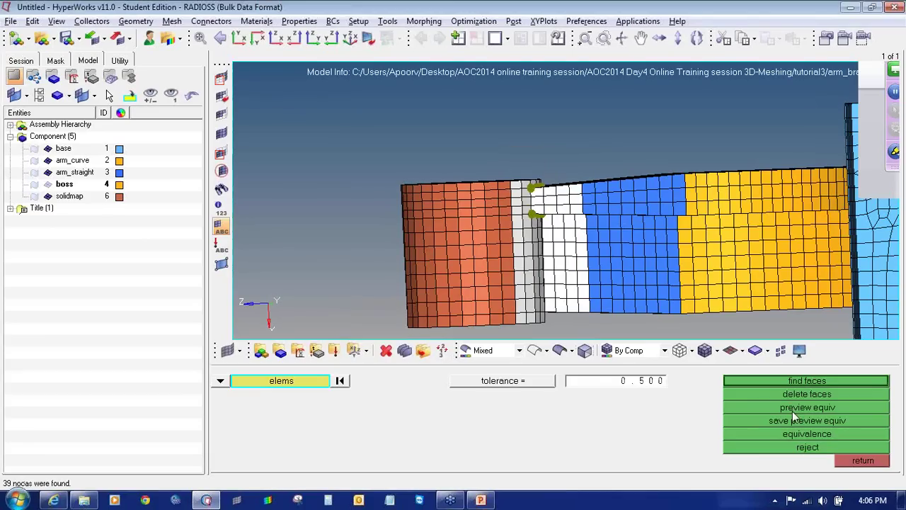
left_click(795, 434)
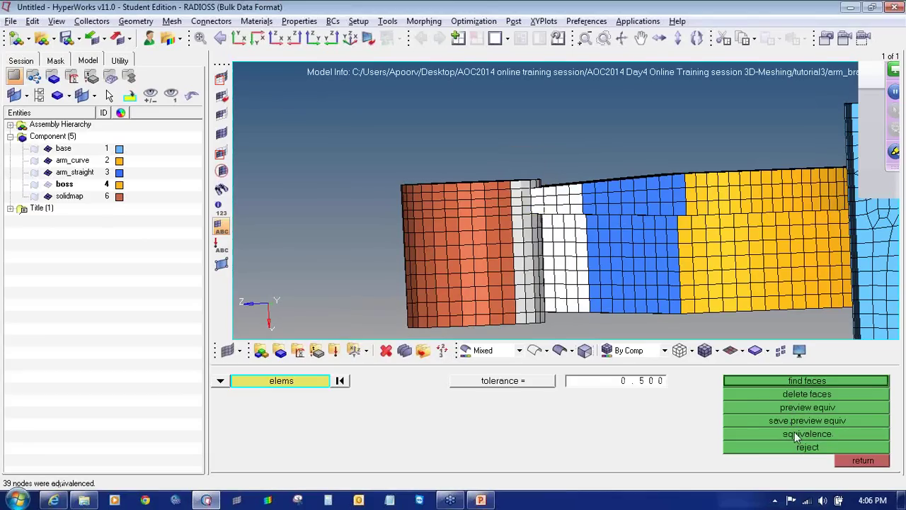
left_click(841, 462)
Find the faces of all displayed bracket elements
scroll(473, 204, "down", 4)
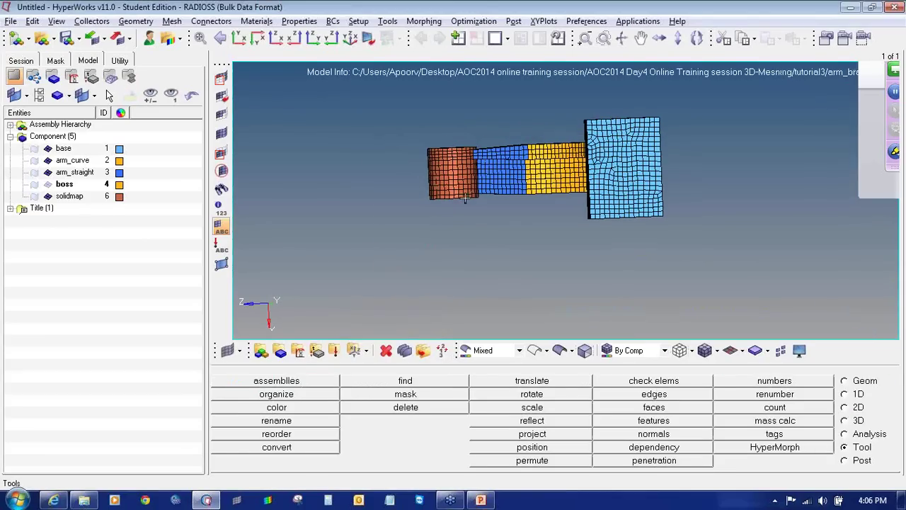
left_click(651, 409)
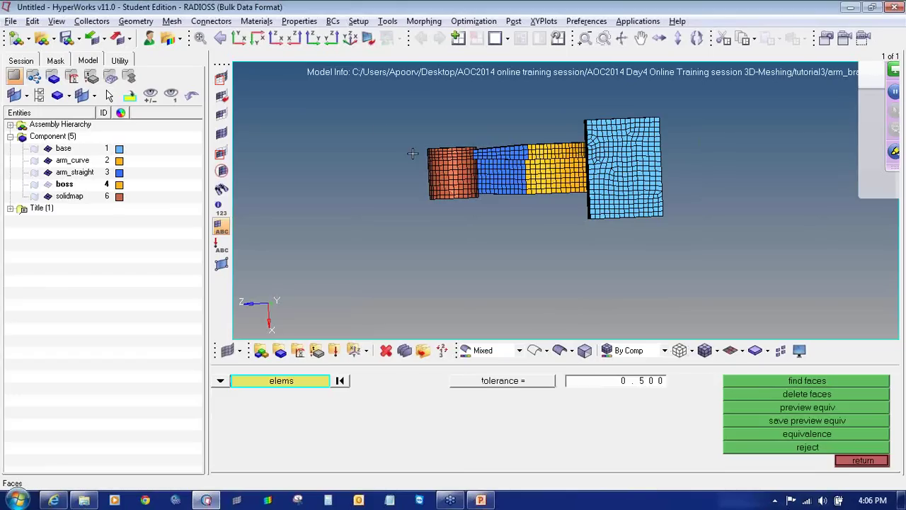
left_click_drag(364, 105, 750, 269, "shift")
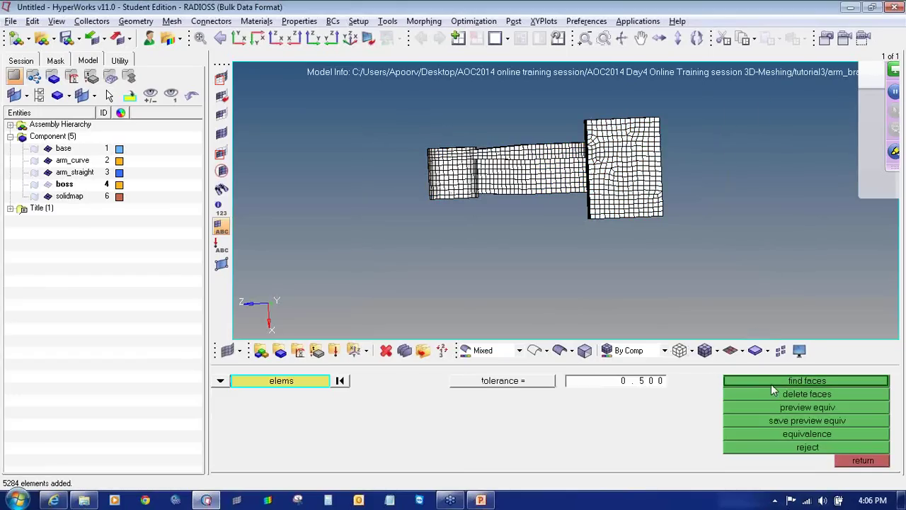
left_click(771, 384)
Hide the elements of solidmap, arm_straight, arm_curve and base, leaving only ^faces displayed
left_click(48, 195)
left_click(49, 172)
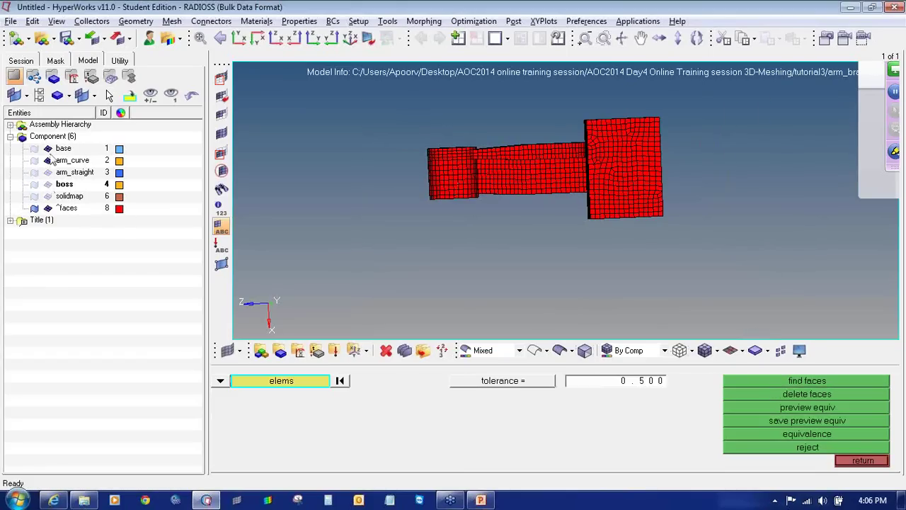
left_click(48, 160)
left_click(48, 148)
Mask the boss end and arm side of the ^faces mesh, selecting by face, and inspect the boss junction for internal faces
left_click_drag(541, 184, 478, 251, "ctrl")
left_click(222, 80)
scroll(425, 212, "up", 2)
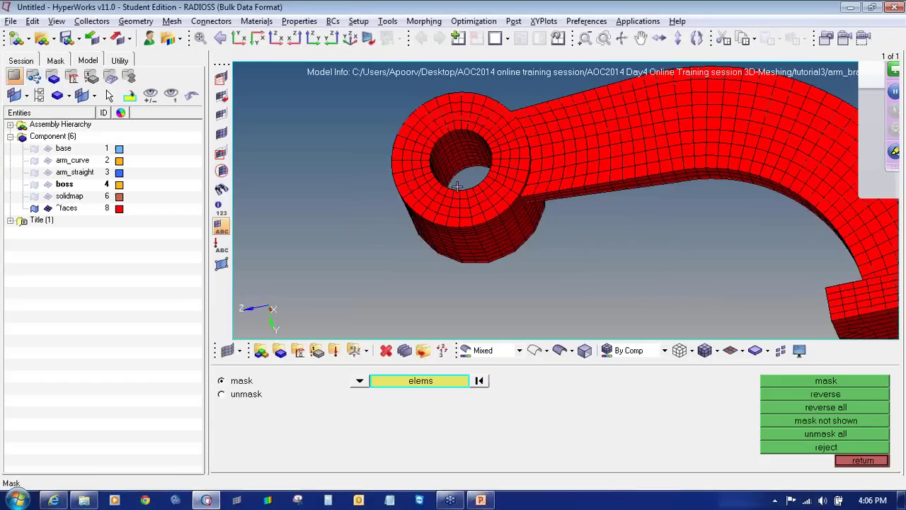
left_click(503, 171)
left_click(547, 150)
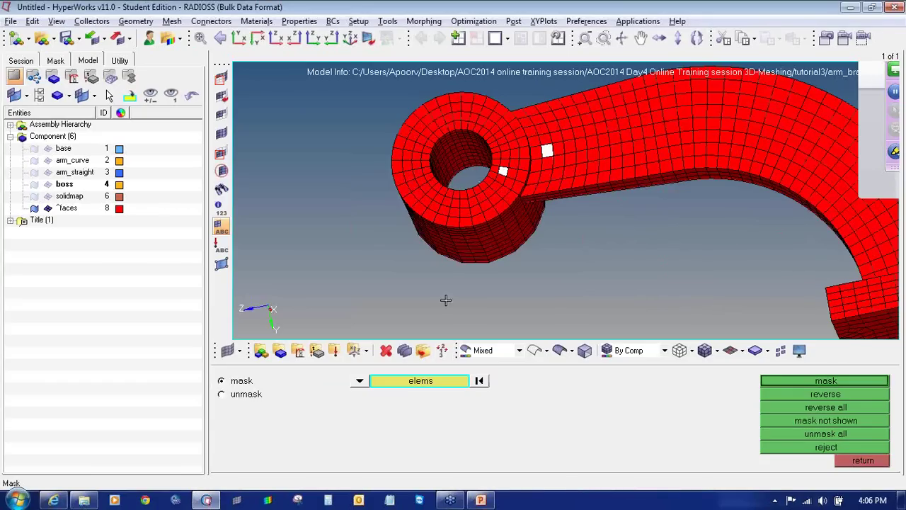
left_click(409, 381)
left_click(577, 434)
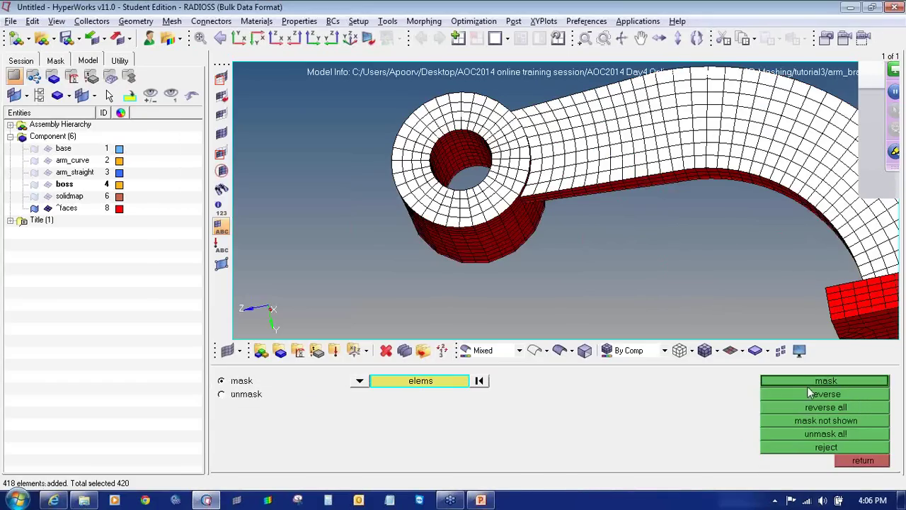
left_click(807, 383)
left_click_drag(553, 226, 538, 138, "ctrl")
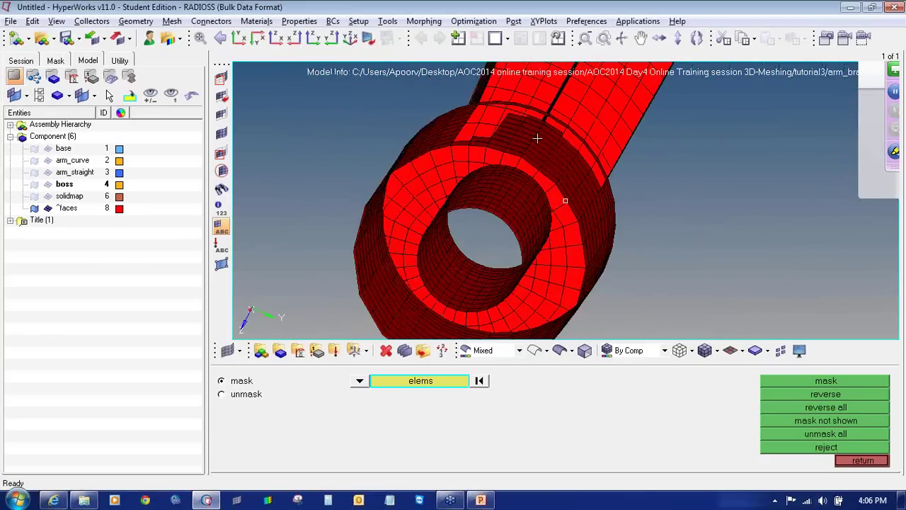
scroll(509, 175, "up", 3)
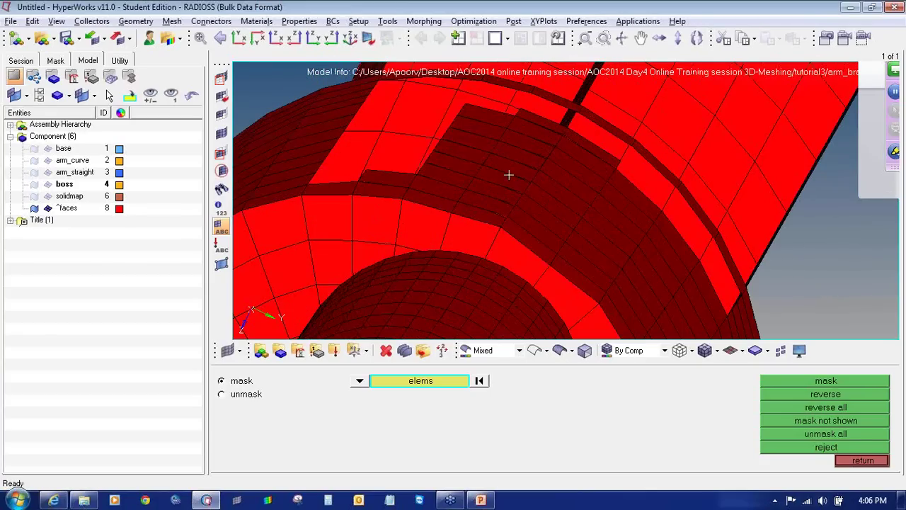
Display the elements of solidmap, boss, arm_straight, arm_curve and base alongside ^faces
left_click(48, 196)
left_click(48, 184)
left_click(48, 172)
left_click(49, 160)
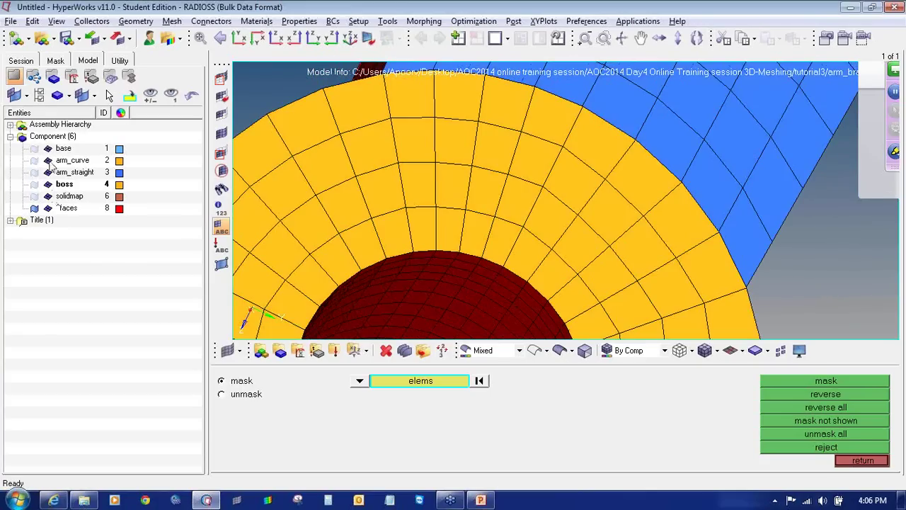
Delete the ^faces component from the model
right_click(67, 207)
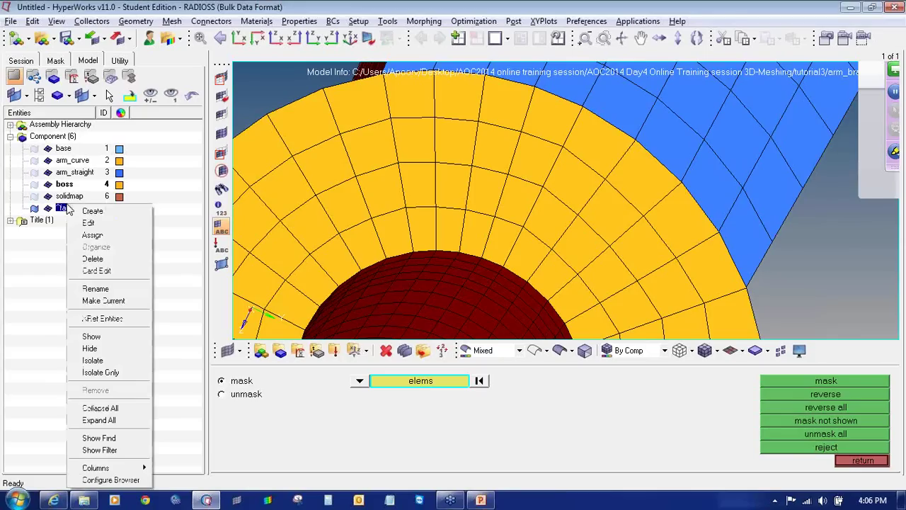
left_click(106, 259)
left_click(177, 330)
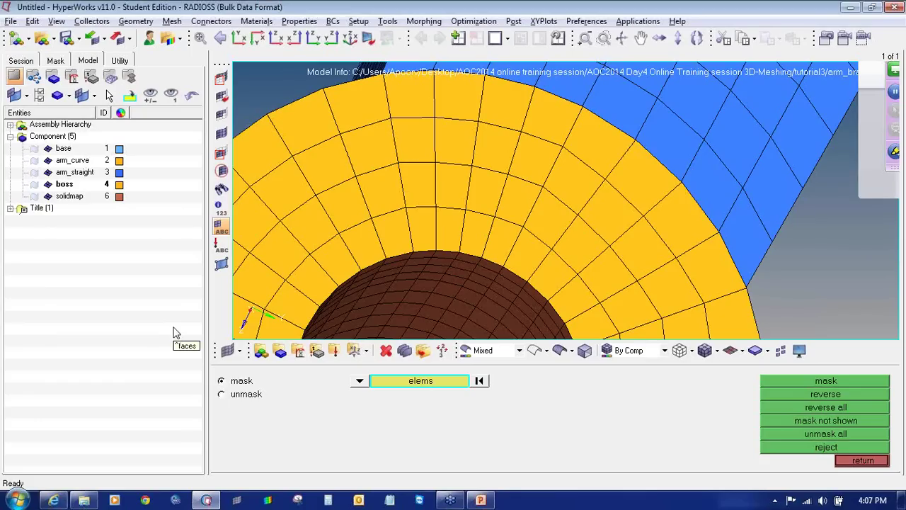
Check the 3-D elements for lengths below 7.5
scroll(510, 203, "down", 7, "ctrl")
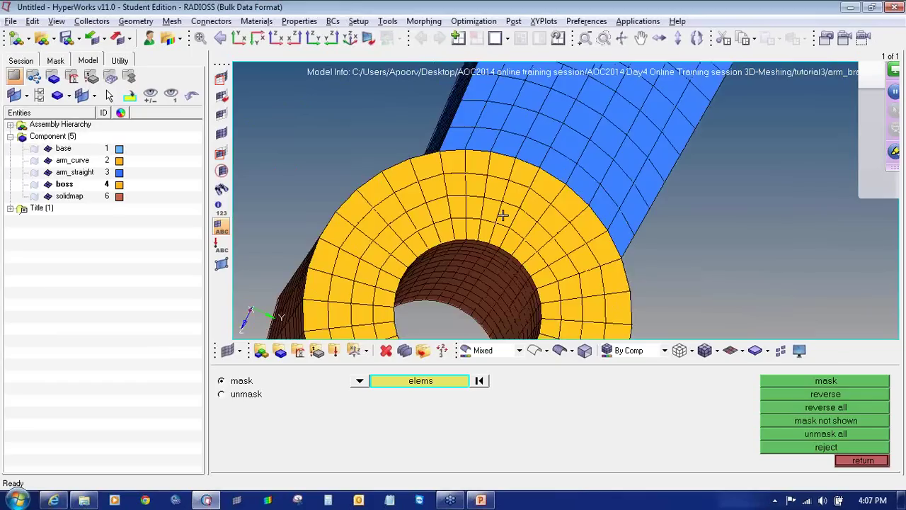
left_click_drag(550, 256, 492, 290, "ctrl")
key("F10")
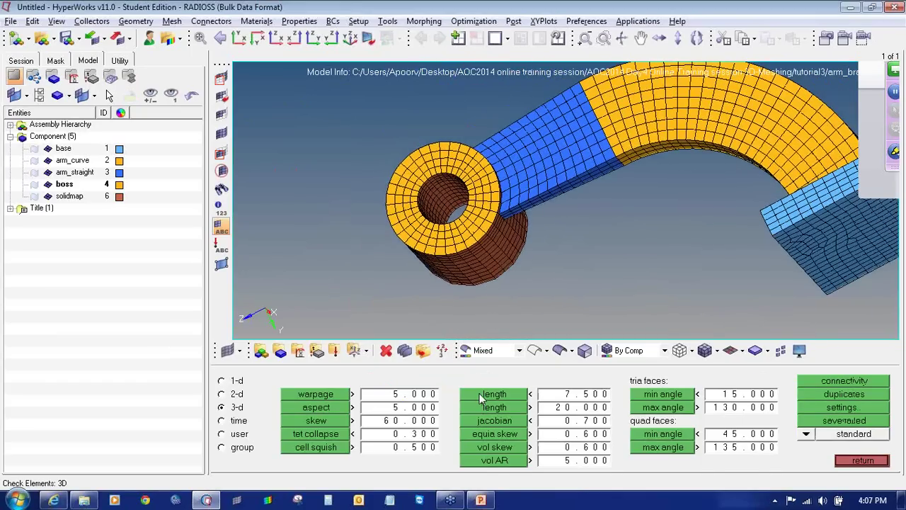
left_click(481, 397)
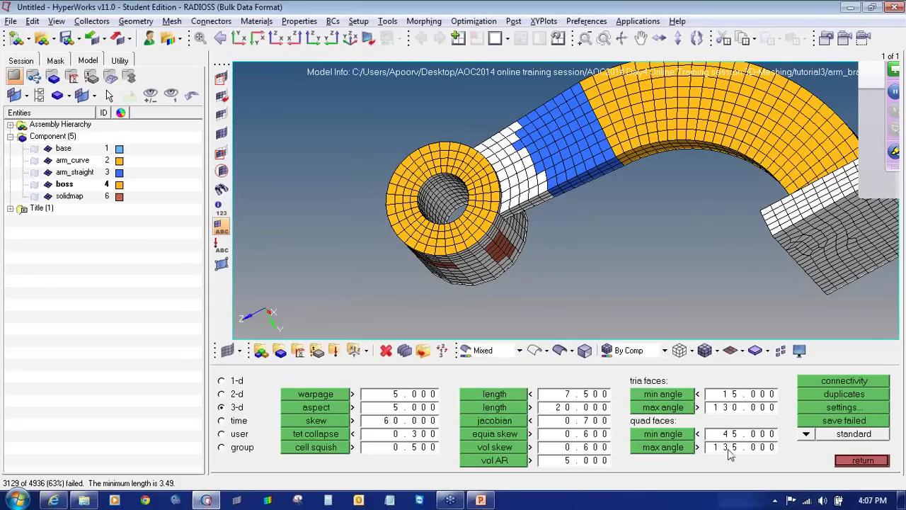
Hide the boss elements and isolate the solidmap and arm_straight elements around their junction by masking them and reversing the mask
left_click(221, 77)
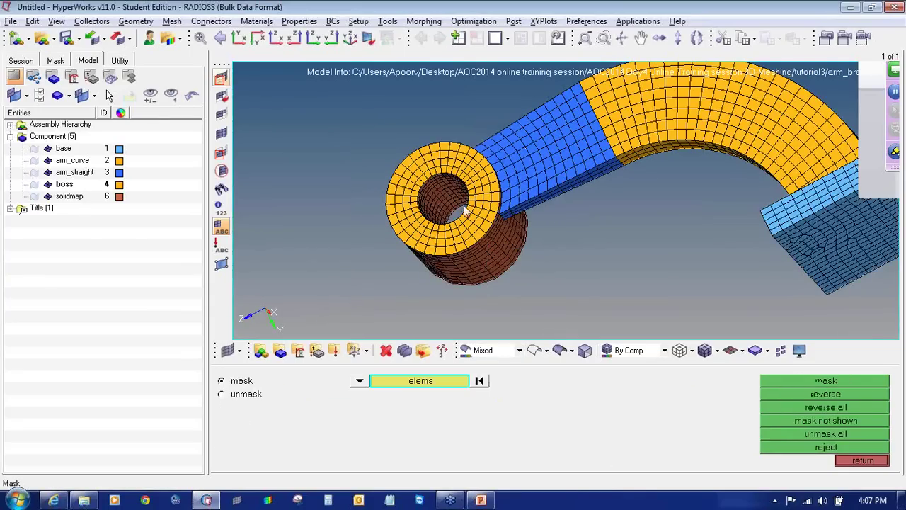
left_click_drag(372, 254, 348, 209, "ctrl")
right_click_drag(522, 179, 499, 253, "ctrl")
left_click_drag(509, 241, 528, 183, "ctrl")
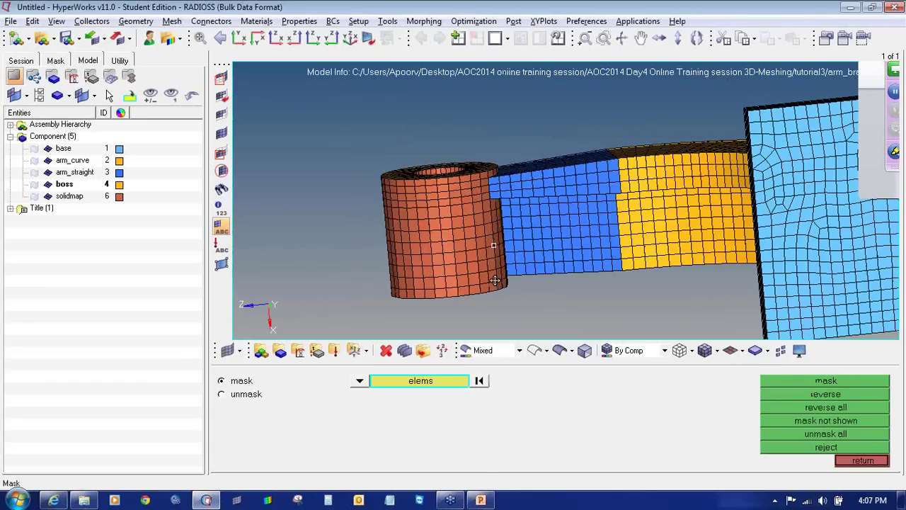
left_click_drag(474, 149, 560, 294, "shift")
left_click(48, 184)
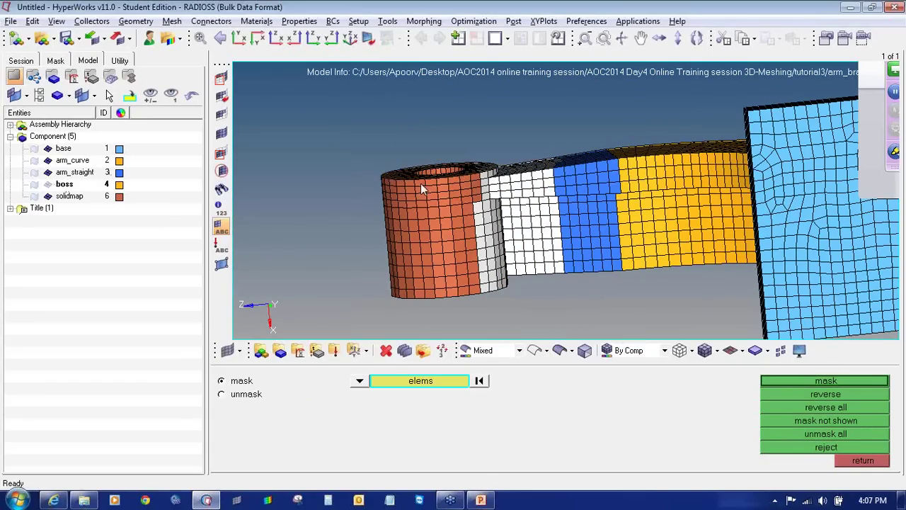
middle_click(478, 329)
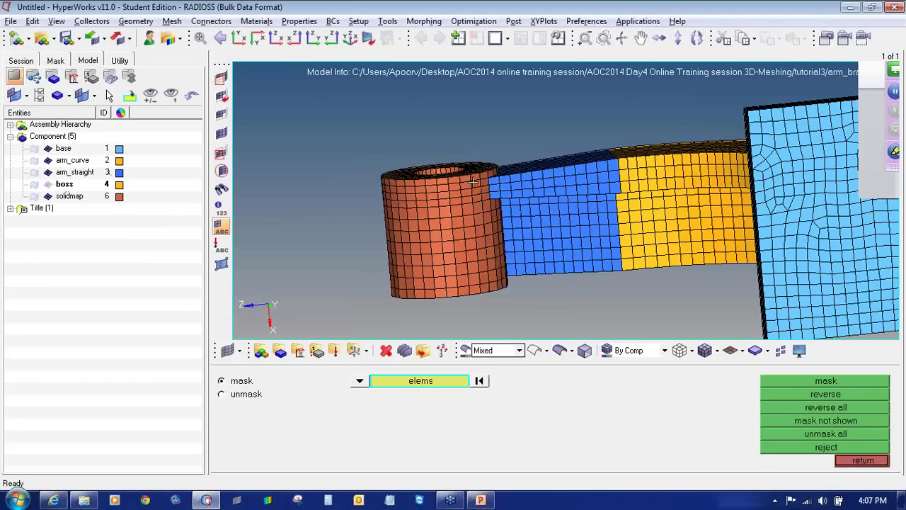
left_click_drag(468, 146, 525, 301, "shift")
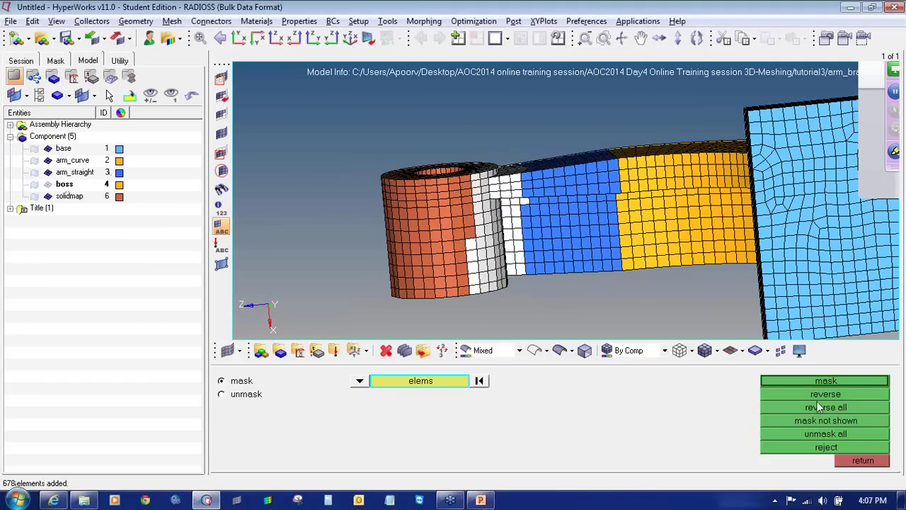
left_click(807, 381)
left_click(810, 394)
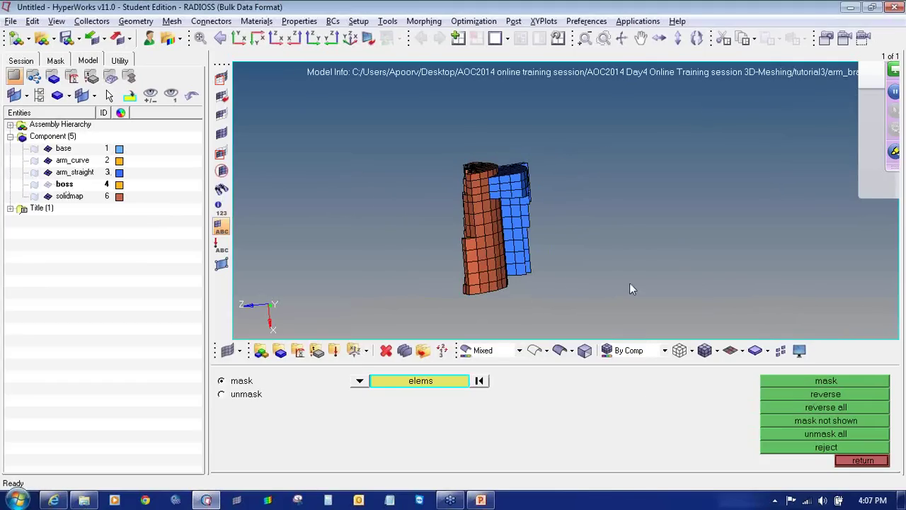
Check the isolated 3-D elements for lengths below 7.5
key("F10")
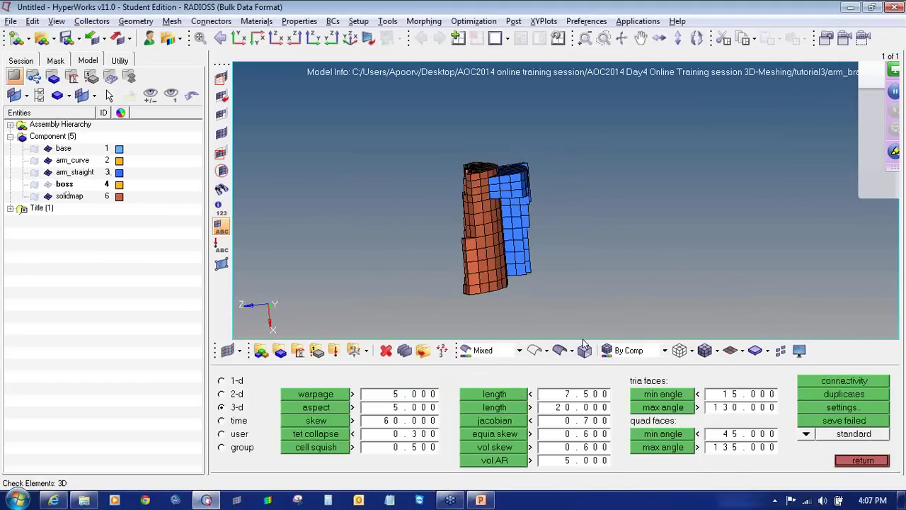
left_click(509, 396)
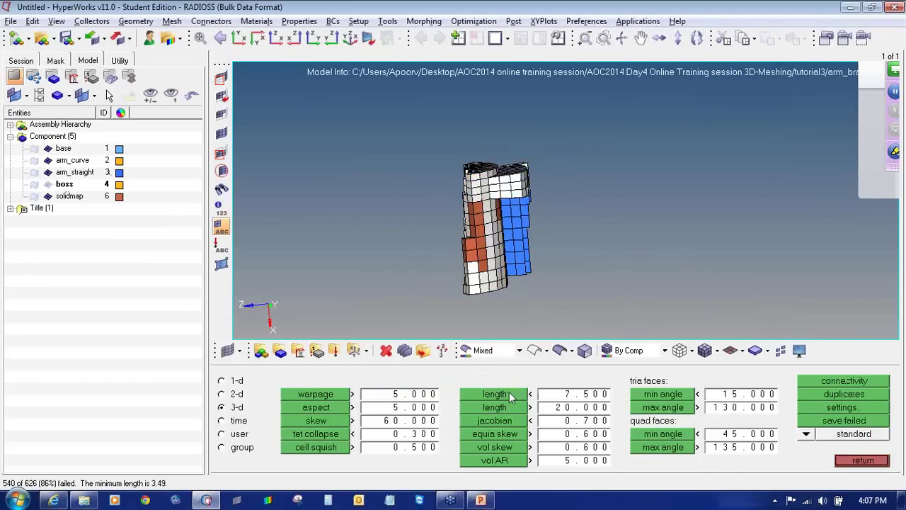
key("shift+F11")
Select the isolated solidmap and arm_straight elements, preview their coincident nodes with a tolerance of 1, and equivalence them
left_click(837, 458)
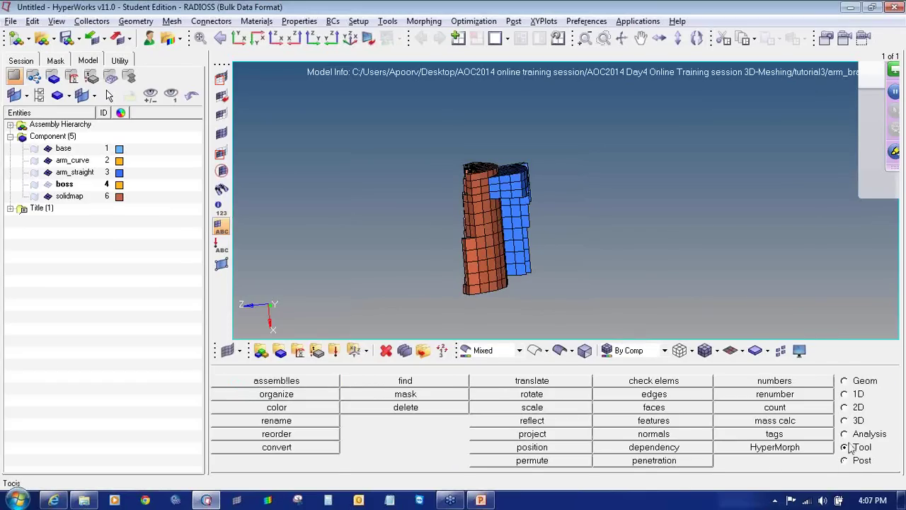
left_click(673, 396)
left_click(836, 462)
left_click(684, 409)
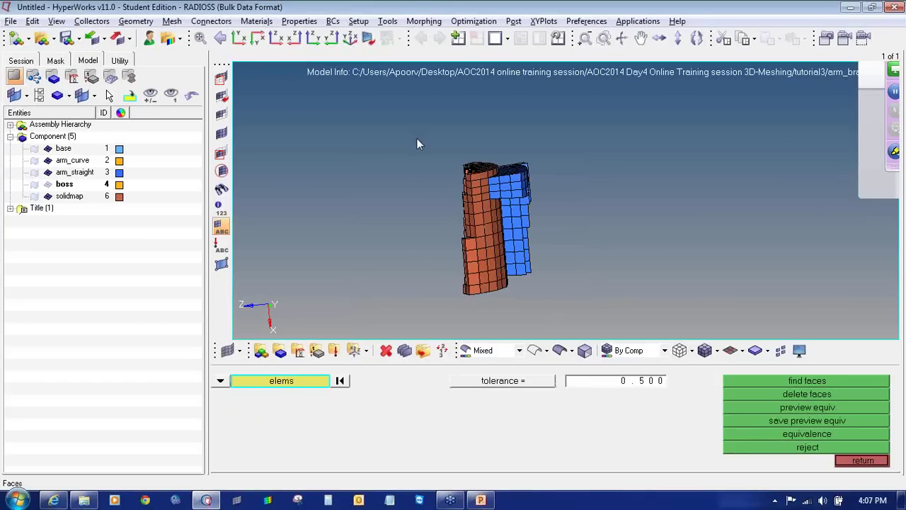
left_click_drag(418, 140, 567, 325, "shift")
left_click(645, 382)
type("1")
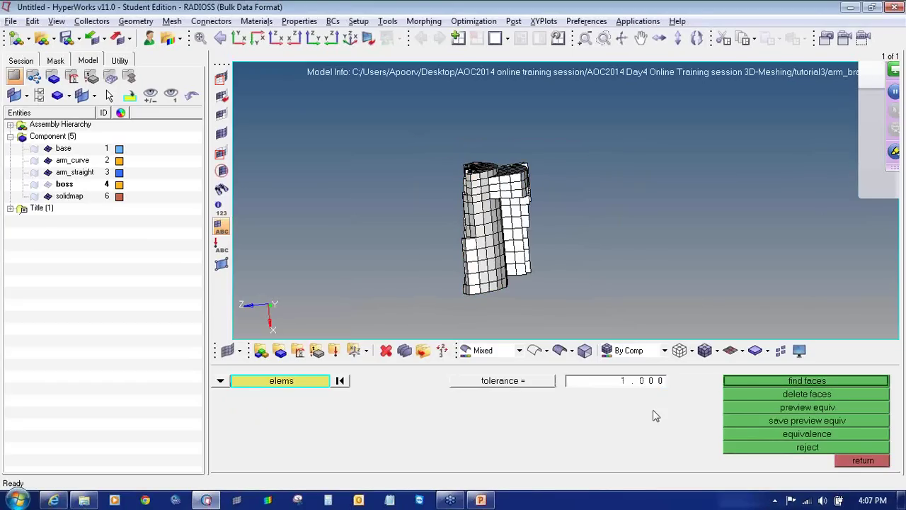
left_click(760, 410)
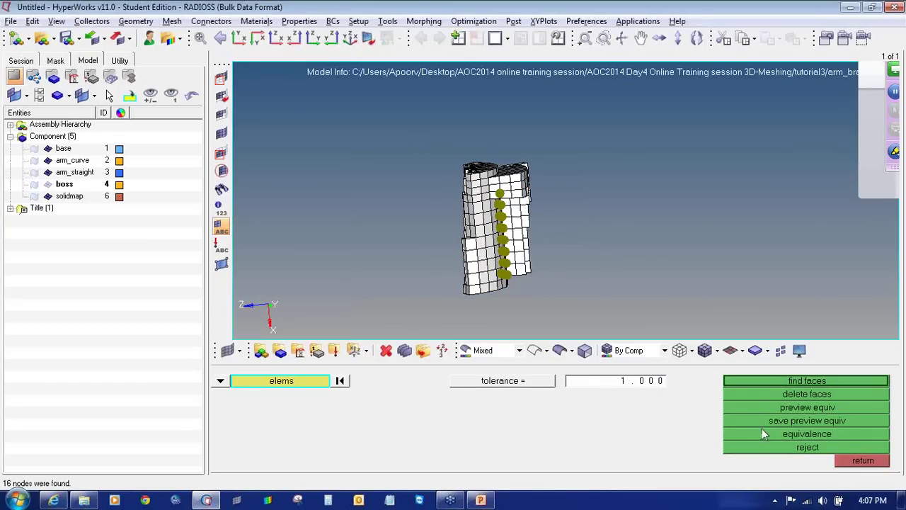
left_click(762, 432)
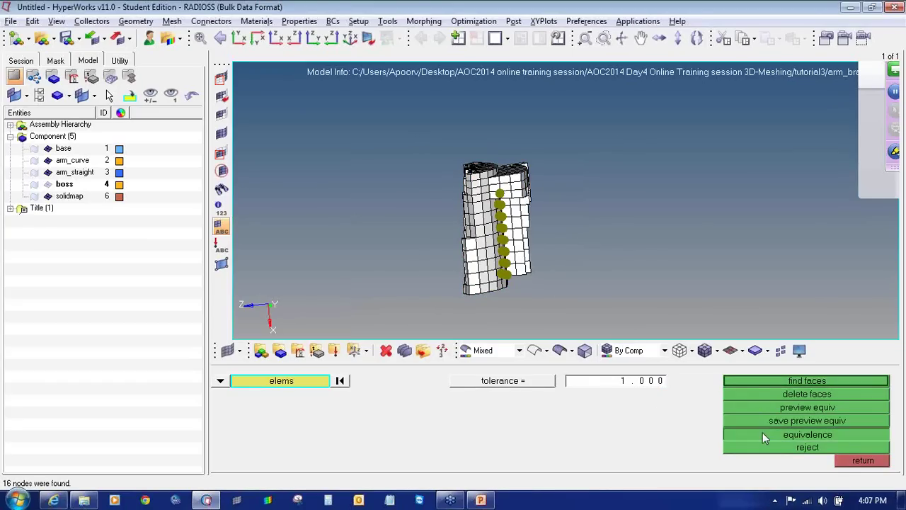
Find the faces of the isolated elements and delete the resulting ^faces component
left_click(755, 381)
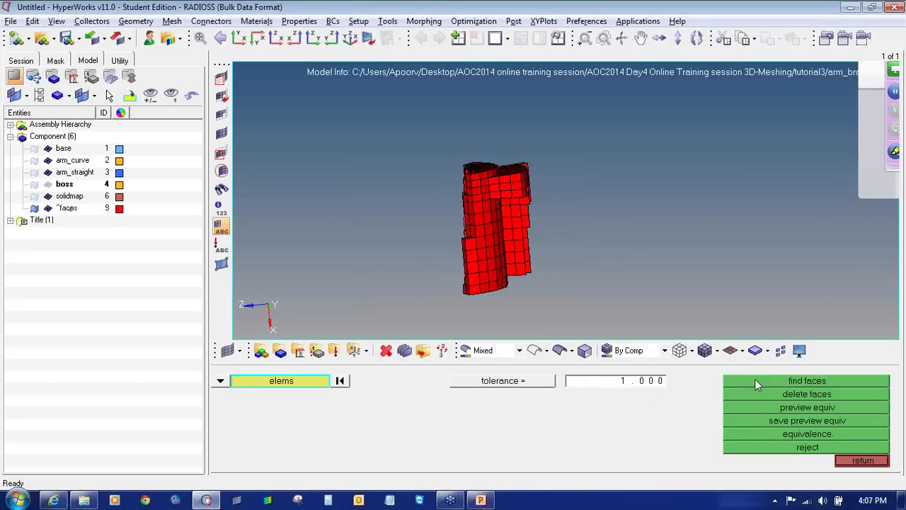
right_click(64, 211)
left_click(92, 259)
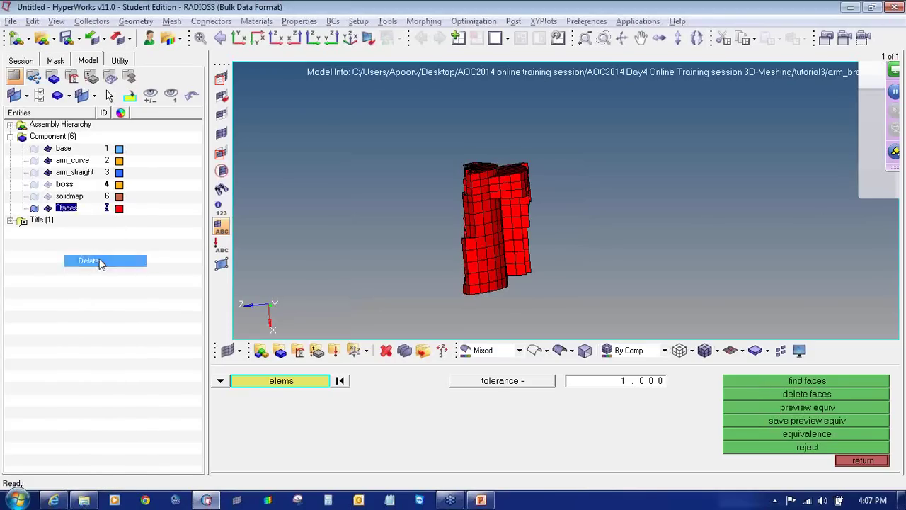
left_click(182, 326)
Display all elements of the solidmap, arm_straight, arm_curve and base components
left_click(47, 196)
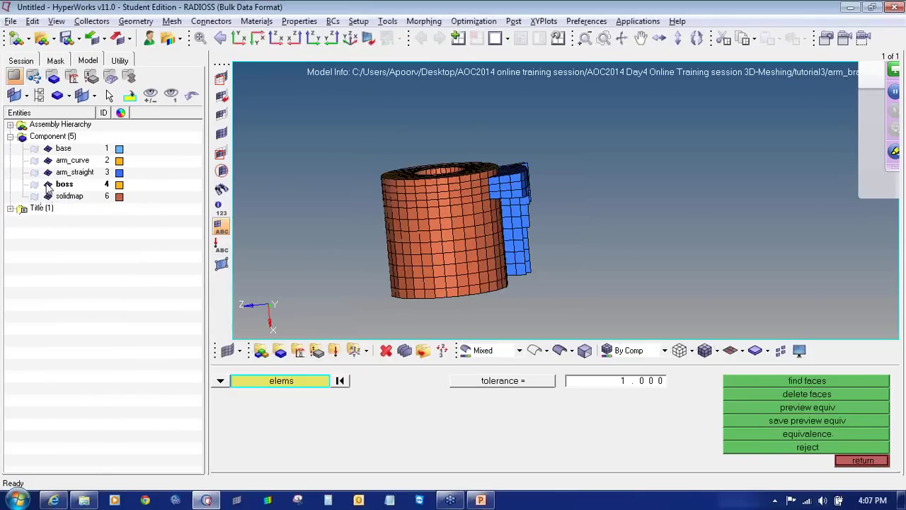
left_click(47, 173)
left_click(47, 161)
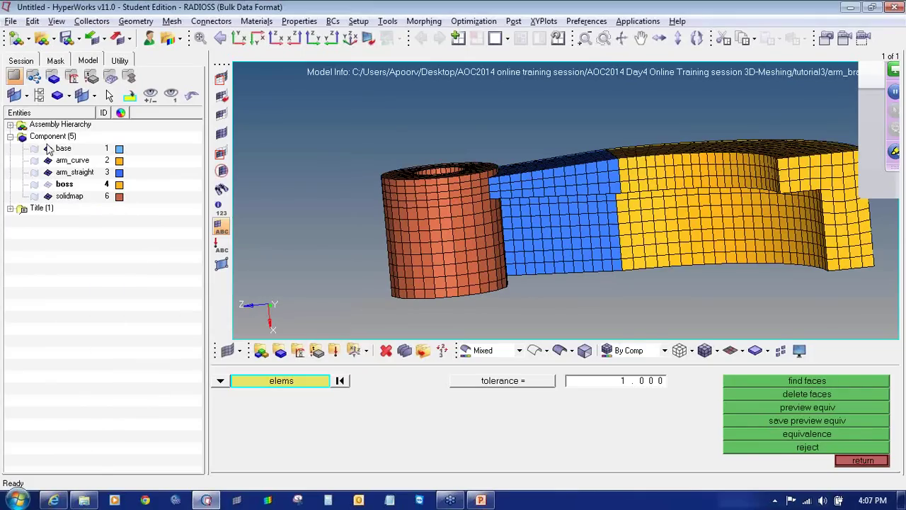
left_click(48, 148)
scroll(302, 160, "down", 5, "ctrl")
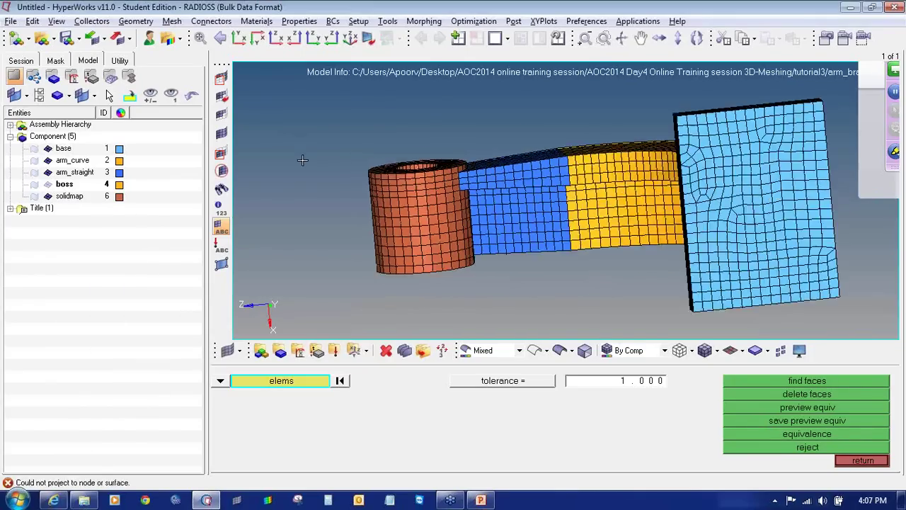
Select all displayed bracket elements and find their faces
right_click_drag(301, 160, 345, 182, "ctrl")
left_click_drag(317, 147, 652, 285, "shift")
left_click_drag(285, 133, 639, 334, "shift")
left_click(752, 382)
right_click_drag(364, 203, 422, 254, "ctrl")
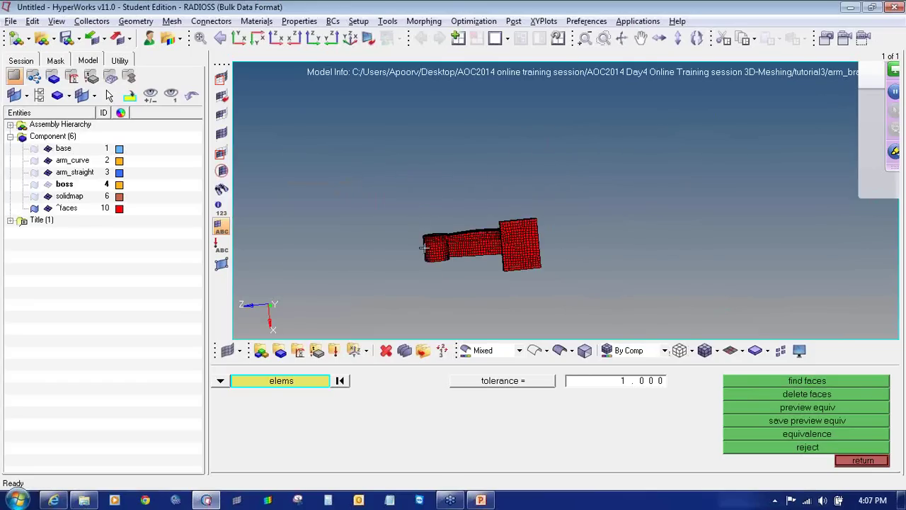
Hide the elements of base, arm_curve, arm_straight and solidmap so that only ^faces is displayed
scroll(421, 221, "up", 4, "ctrl")
left_click_drag(501, 266, 534, 241, "ctrl")
scroll(525, 212, "up", 3)
right_click_drag(526, 211, 521, 182, "ctrl")
right_click(196, 138)
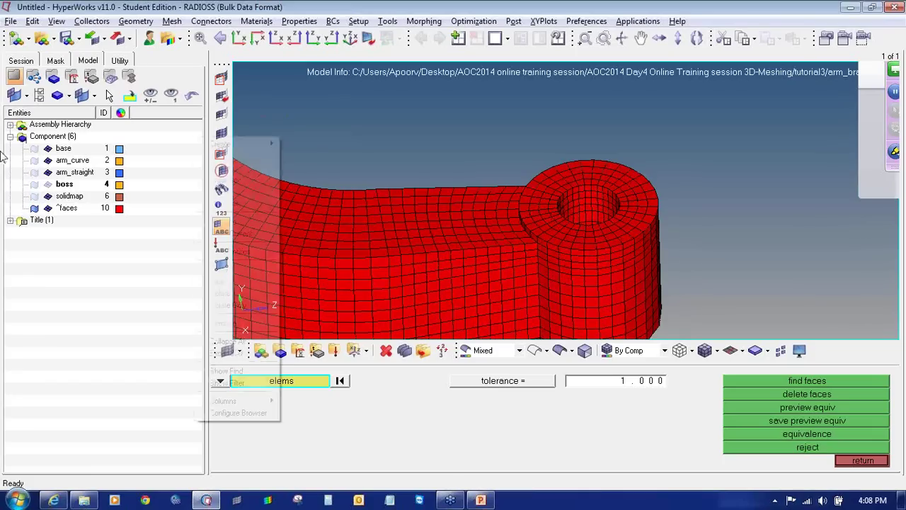
left_click(48, 148)
left_click(47, 160)
left_click(47, 172)
left_click_drag(50, 183, 48, 197)
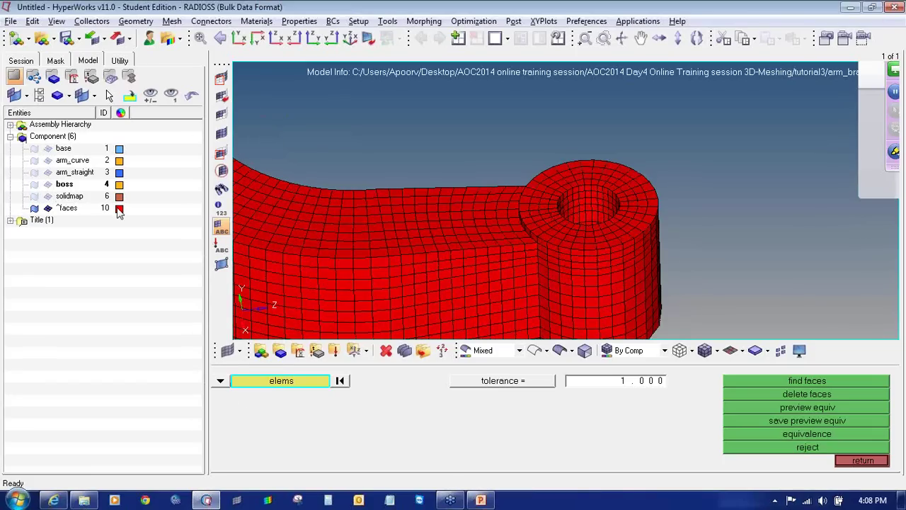
Mask the flat faces of the boss ring and the arm, selected by face, and inspect the interior for internal faces
left_click(221, 78)
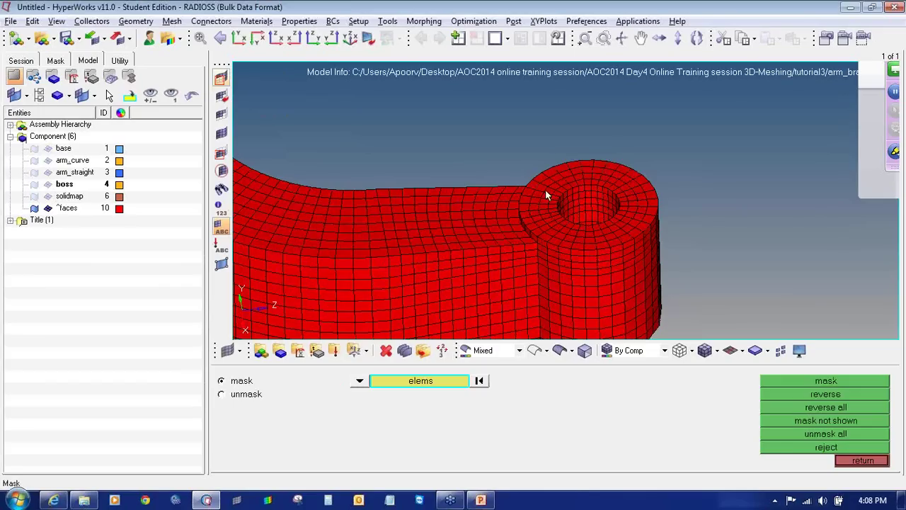
left_click(549, 189)
left_click(480, 223)
left_click(418, 381)
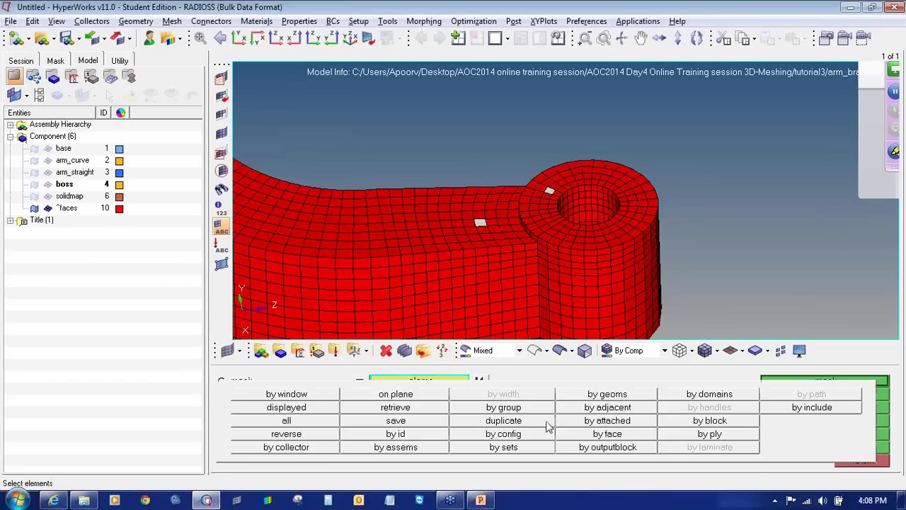
left_click(591, 431)
left_click(792, 381)
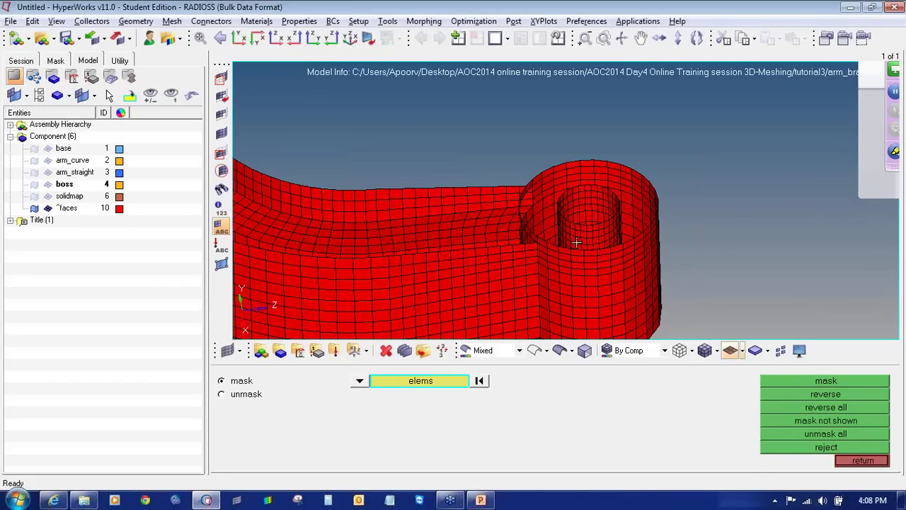
left_click_drag(571, 263, 399, 235, "ctrl")
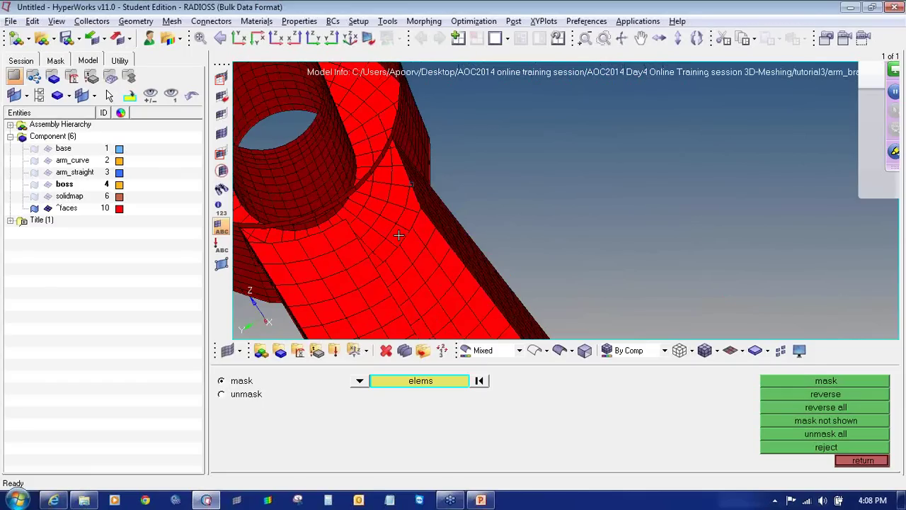
Bring the masked ^faces elements back into the display and view the whole bracket
left_click(47, 207)
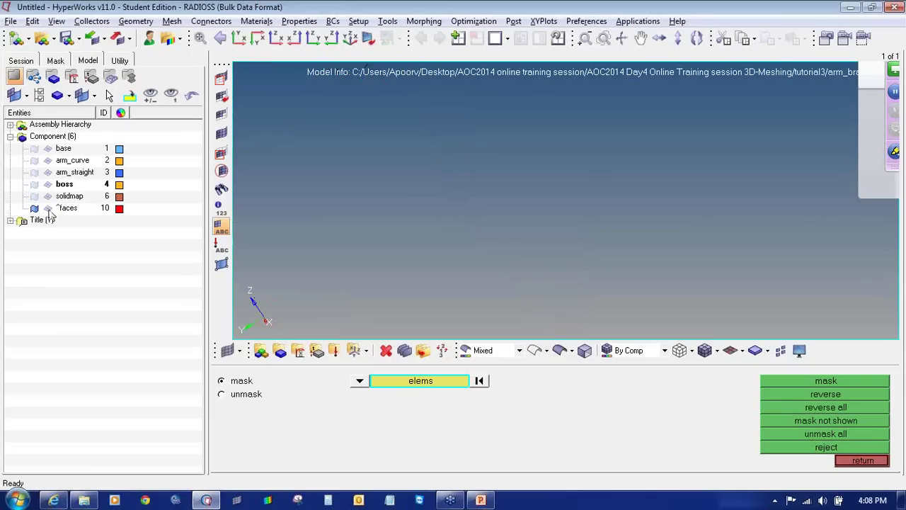
left_click(48, 208)
scroll(395, 250, "down", 10, "ctrl")
right_click_drag(413, 281, 443, 234, "ctrl")
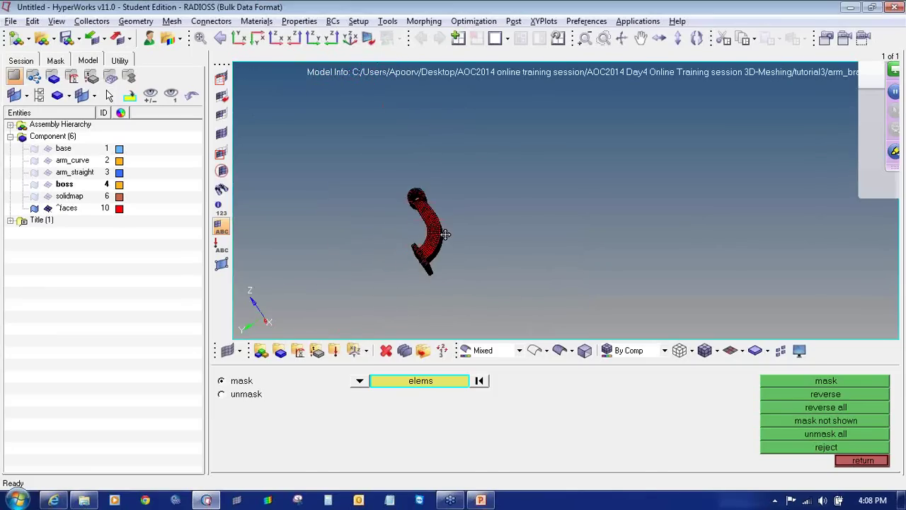
scroll(420, 236, "up", 4, "ctrl")
mouse_move(382, 292)
left_mouse_down("ctrl")
mouse_move(666, 267)
mouse_move(389, 221)
mouse_move(559, 195)
mouse_move(596, 262)
left_mouse_up("ctrl")
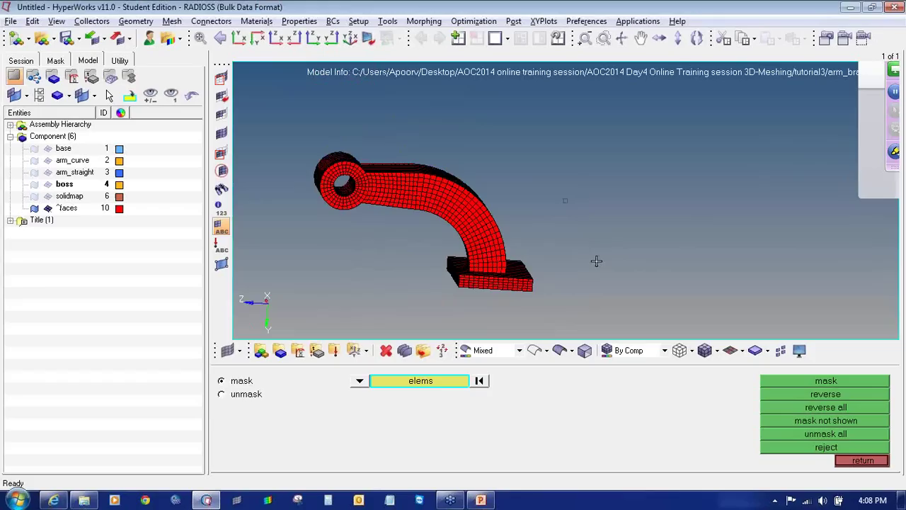
Create a component named solids with no card image
left_click(853, 461)
left_click(280, 352)
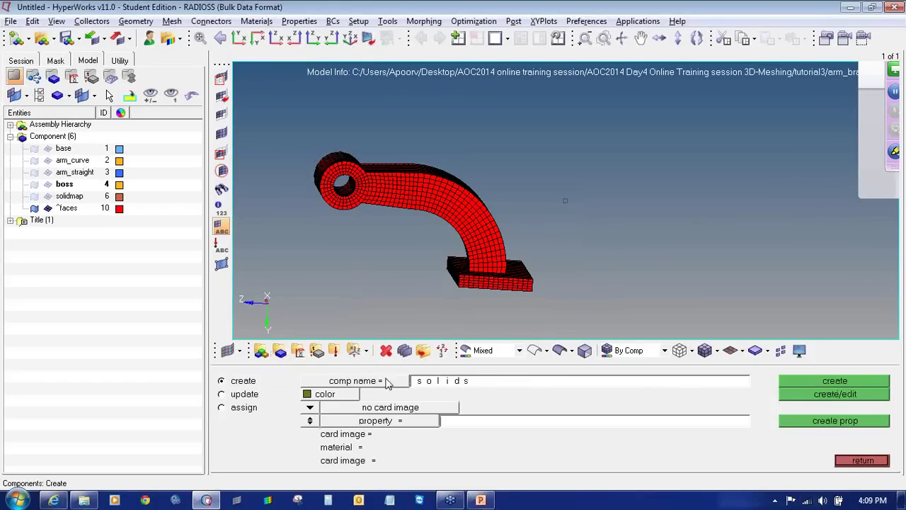
left_click(803, 381)
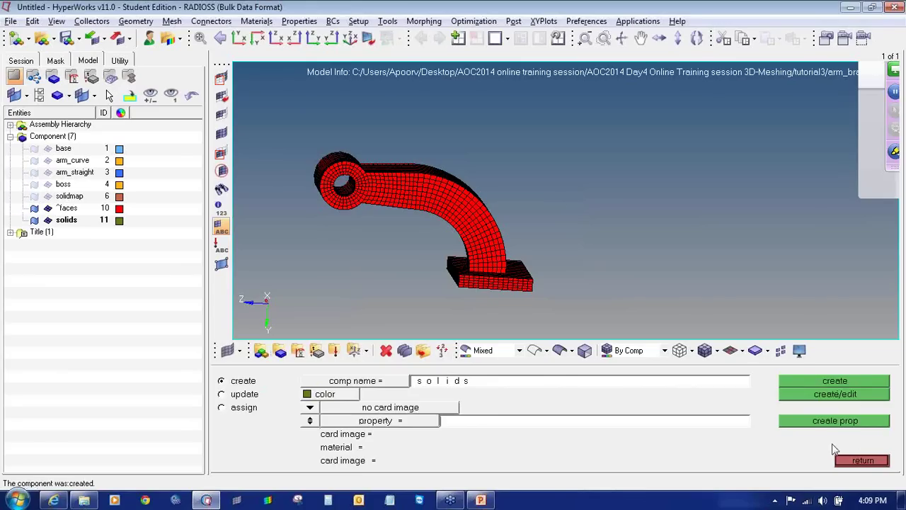
left_click(853, 461)
Tetra mesh the bracket volume, using all displayed ^faces elements as the float trias/quads
left_click(850, 463)
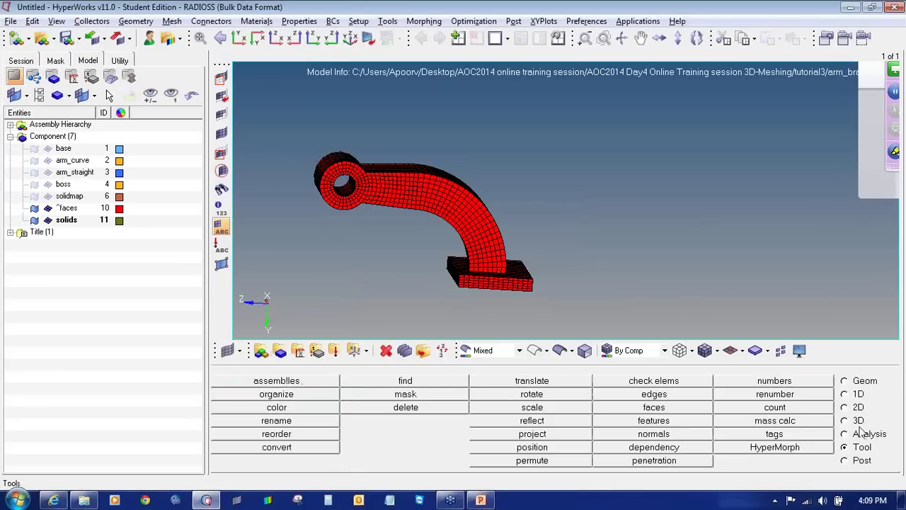
left_click(857, 422)
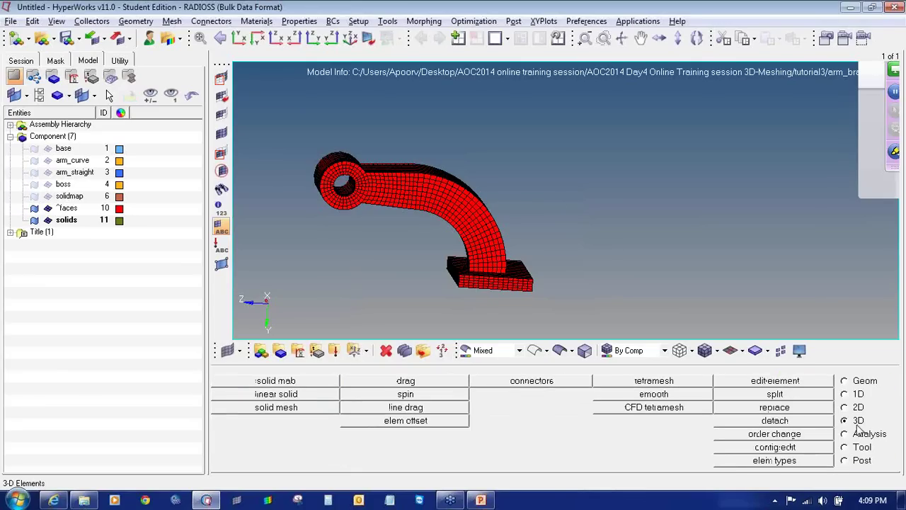
left_click(641, 381)
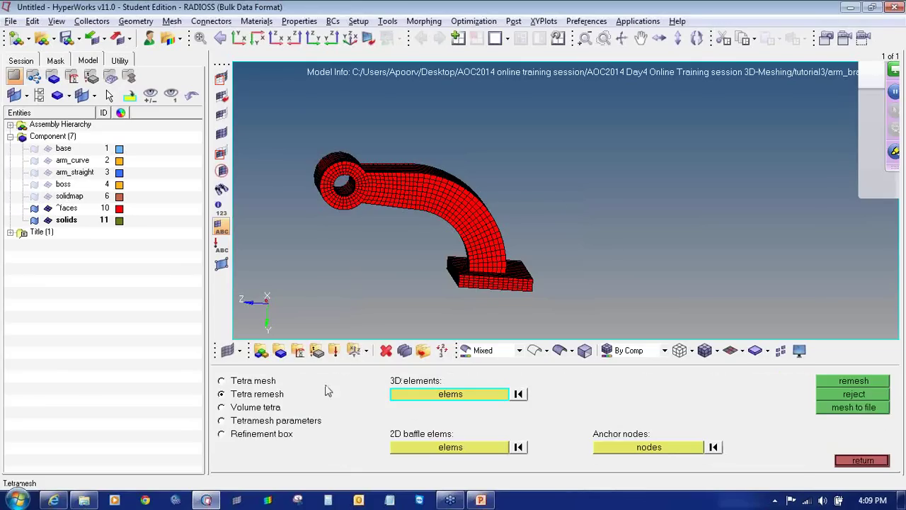
left_click(262, 383)
left_click(413, 447)
scroll(336, 217, "down", 2)
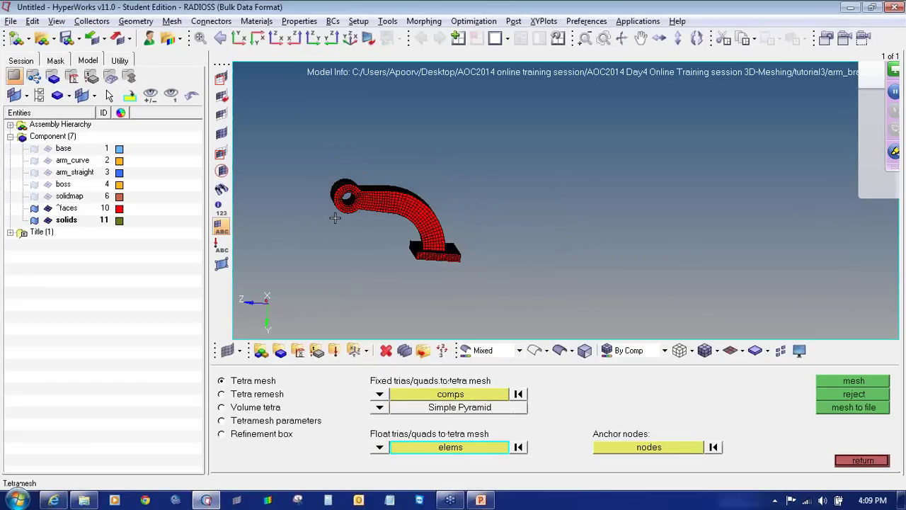
left_click_drag(288, 149, 558, 297, "shift")
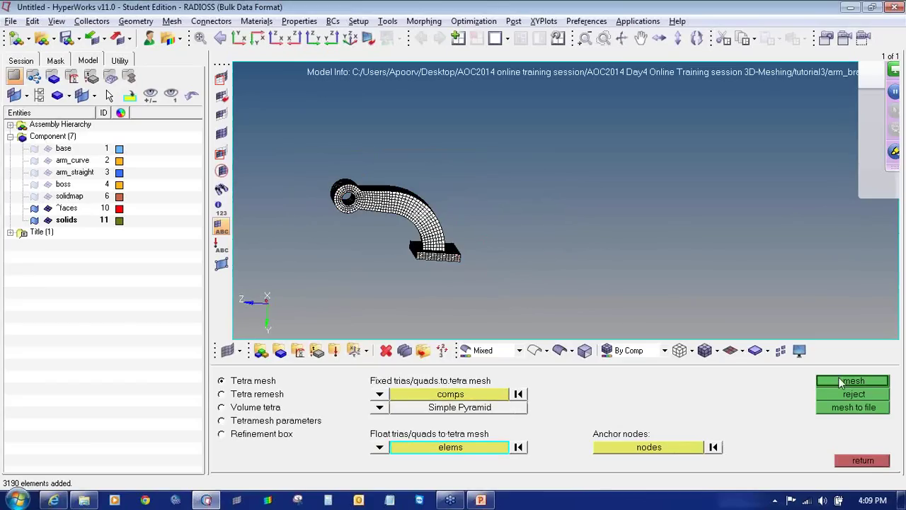
left_click(841, 383)
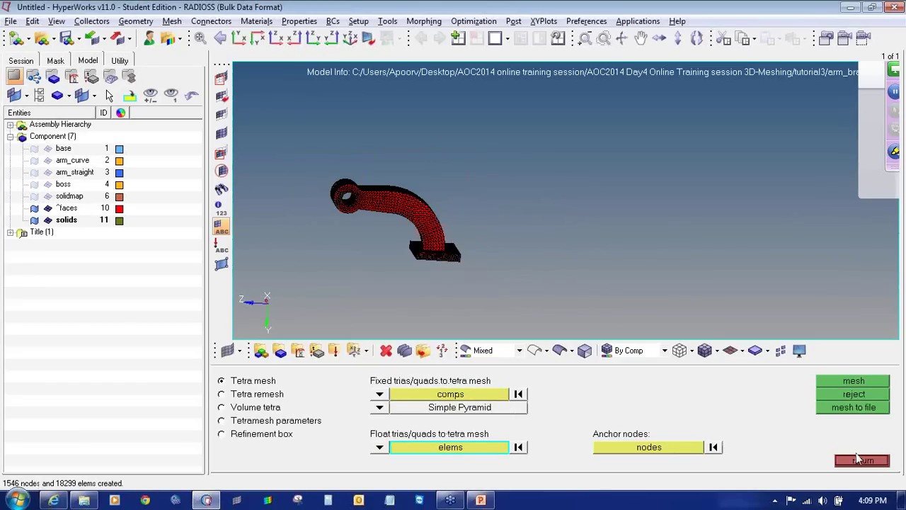
Hide the ^faces elements and view the tetrahedral mesh in solids up close
left_click(46, 209)
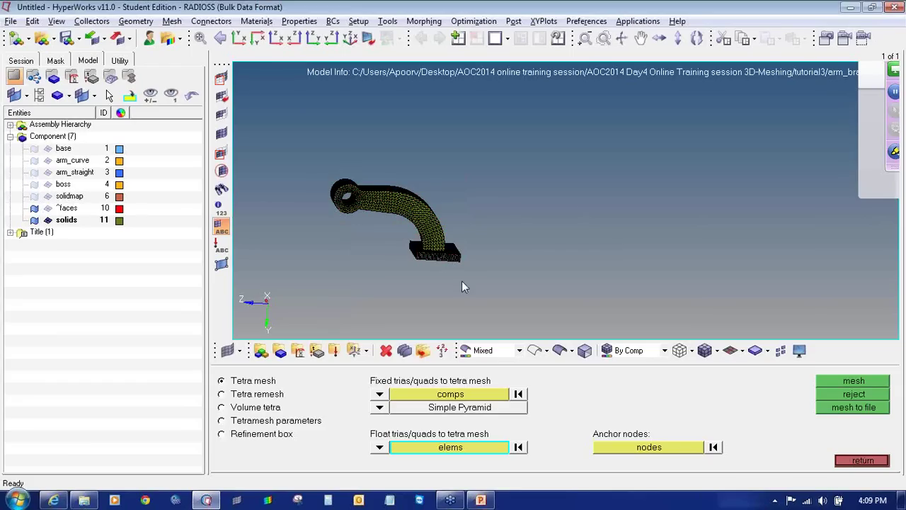
scroll(412, 235, "up", 5, "ctrl")
right_click_drag(357, 128, 411, 185, "ctrl")
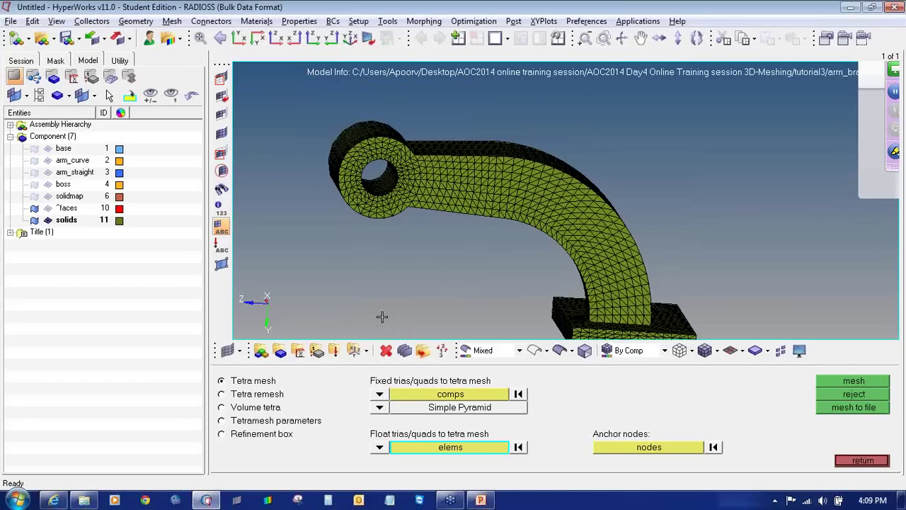
Delete all the displayed tetrahedral elements of the arm bracket
key("F2")
scroll(383, 228, "down", 4)
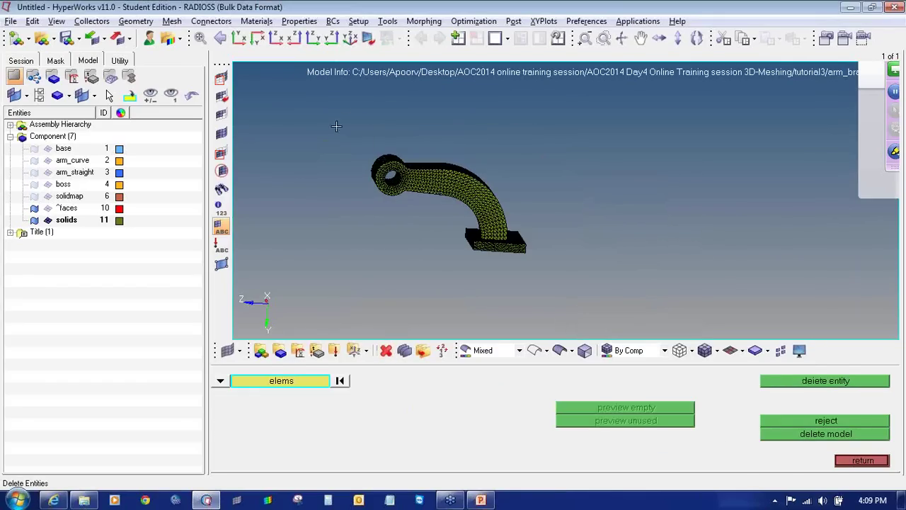
left_click_drag(337, 126, 623, 287, "shift")
middle_click(601, 288)
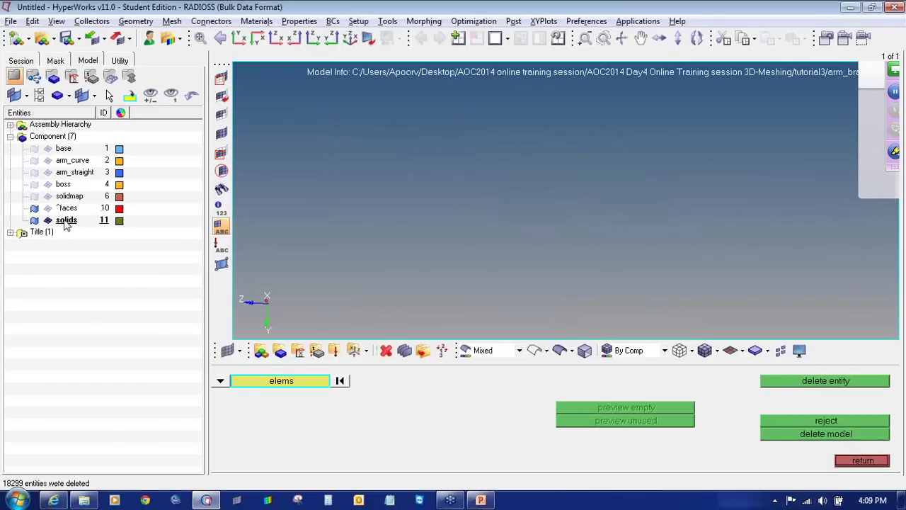
Delete the solids and ^faces components from the model
right_click(66, 221)
left_click(78, 260)
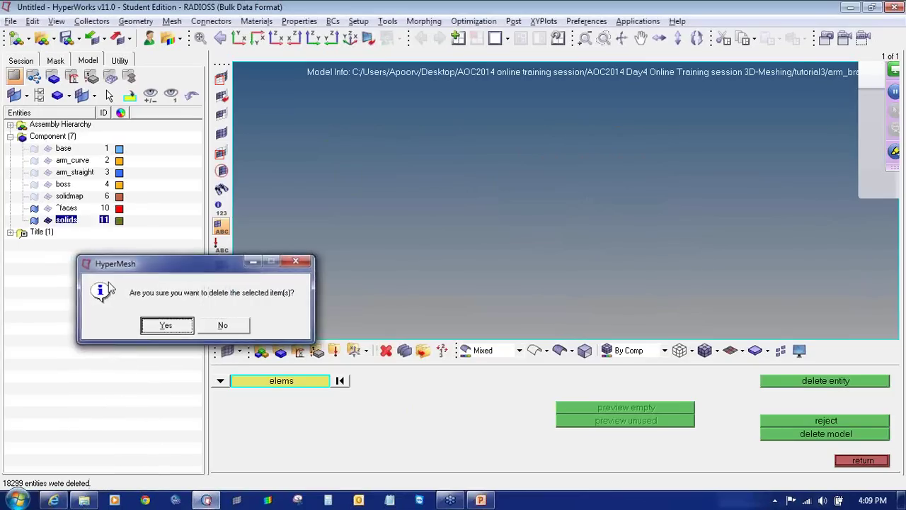
key("Return")
right_click(66, 208)
left_click(67, 247)
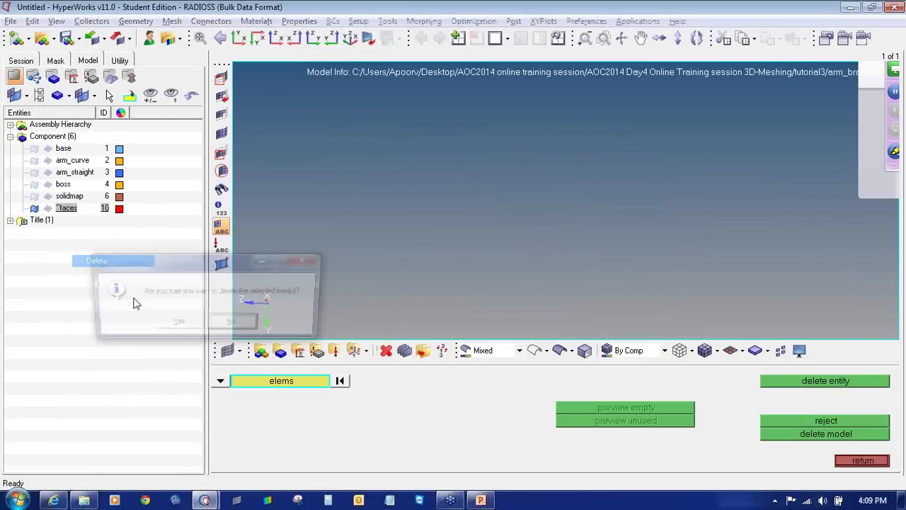
left_click(175, 326)
Display the elements of the solidmap, arm_straight, arm_curve and base components, keeping the boss elements hidden
left_click(47, 196)
left_click(47, 184)
left_click(48, 173)
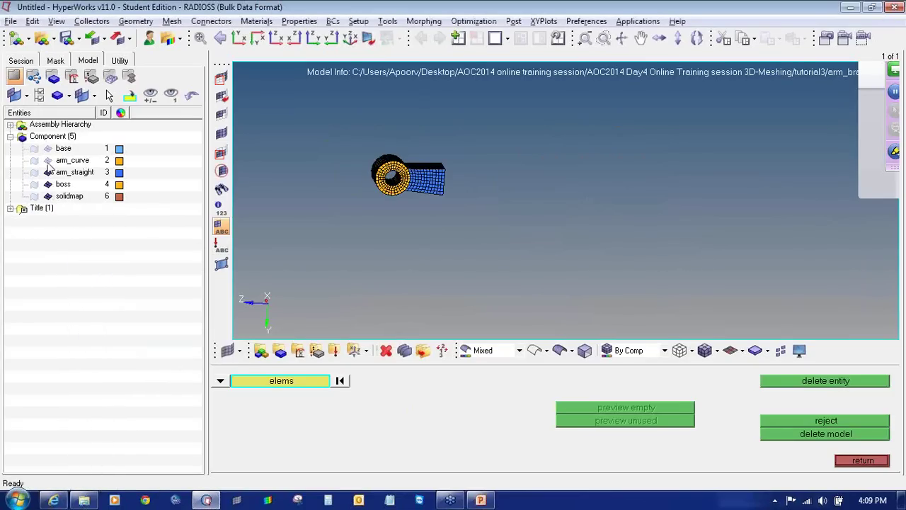
left_click(48, 160)
left_click(47, 148)
left_click(47, 184)
Examine the bracket's hexahedral mesh from several angles, including the joint between curved arm and base, and leave the delete command
scroll(496, 227, "up", 3, "ctrl")
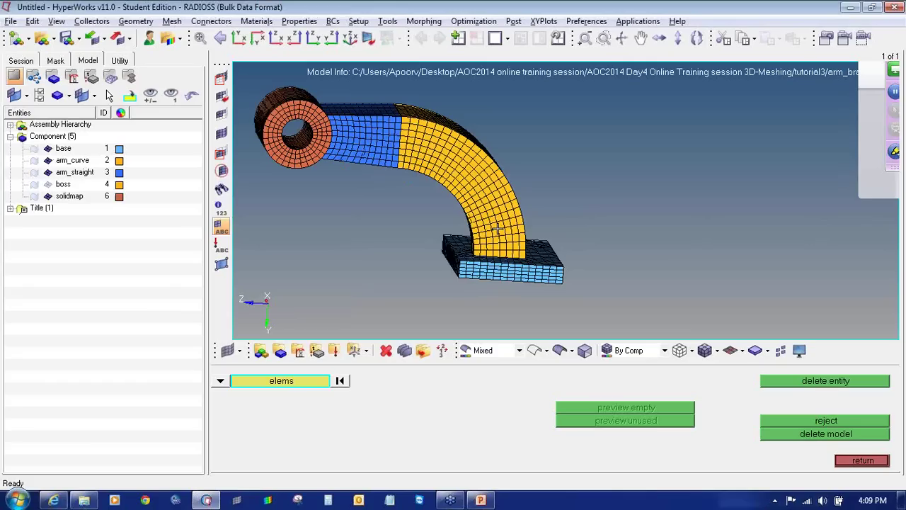
left_click_drag(472, 254, 407, 241, "ctrl")
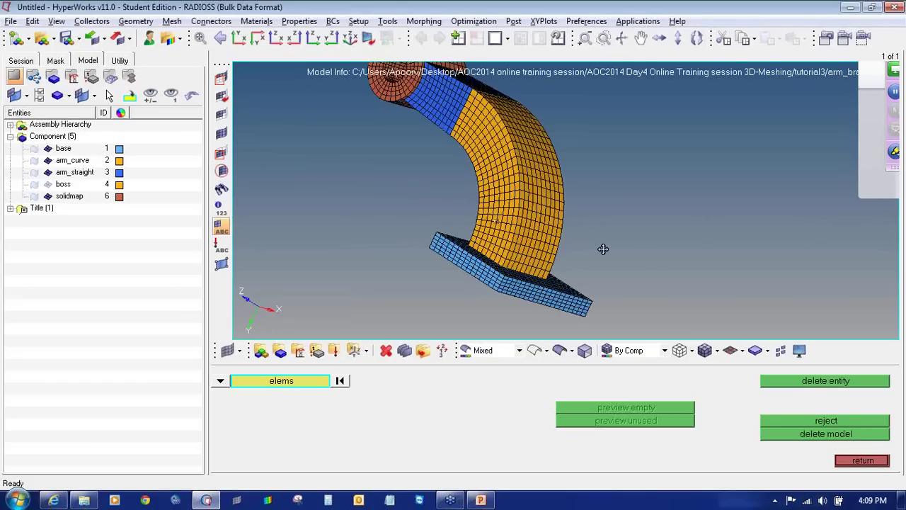
scroll(583, 250, "down", 3, "ctrl")
left_click_drag(471, 236, 512, 228, "ctrl")
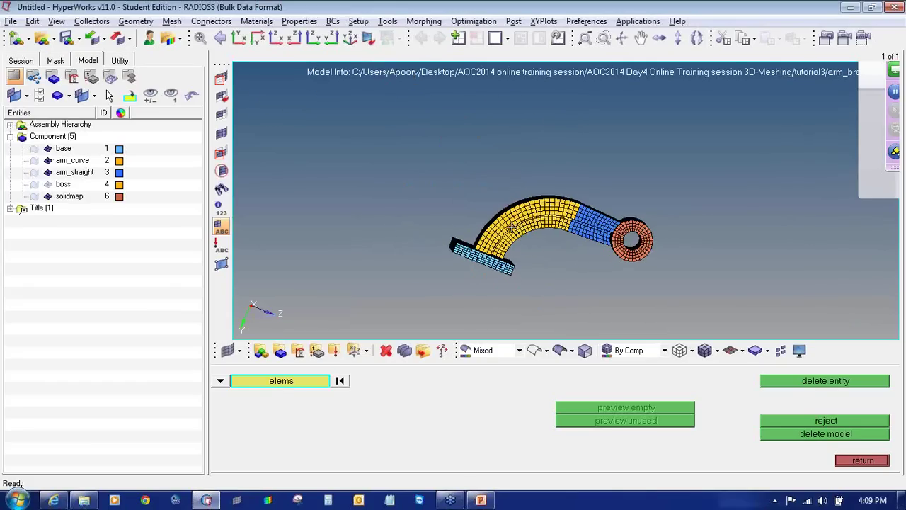
scroll(512, 227, "up", 3)
left_click_drag(432, 248, 434, 267, "ctrl")
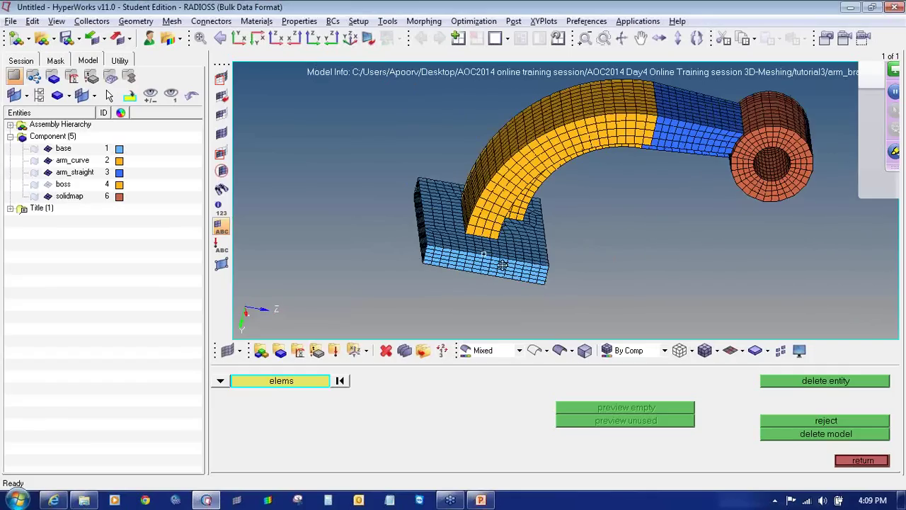
left_click(862, 460)
left_click(862, 460)
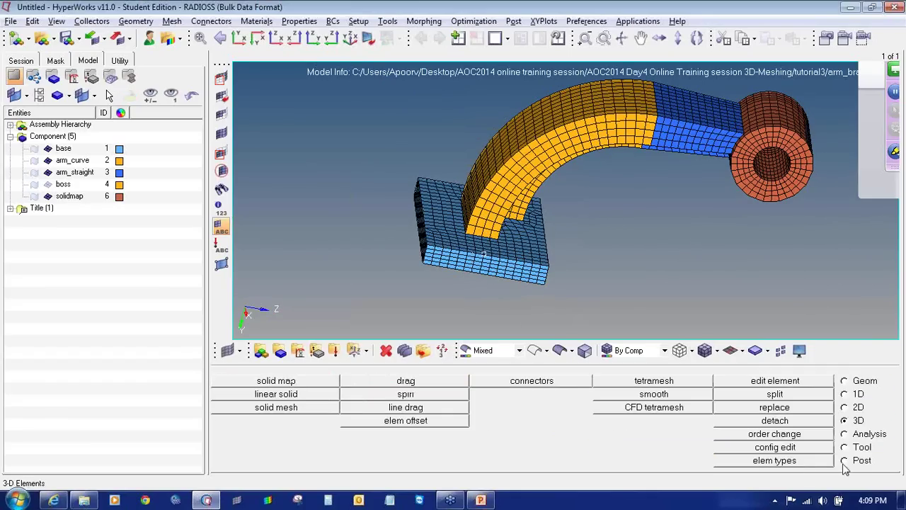
Switch to PowerPoint and present the slides from HM-3210 up to HM-3220 on hexahedral meshing with the Solid Map function
left_click(480, 500)
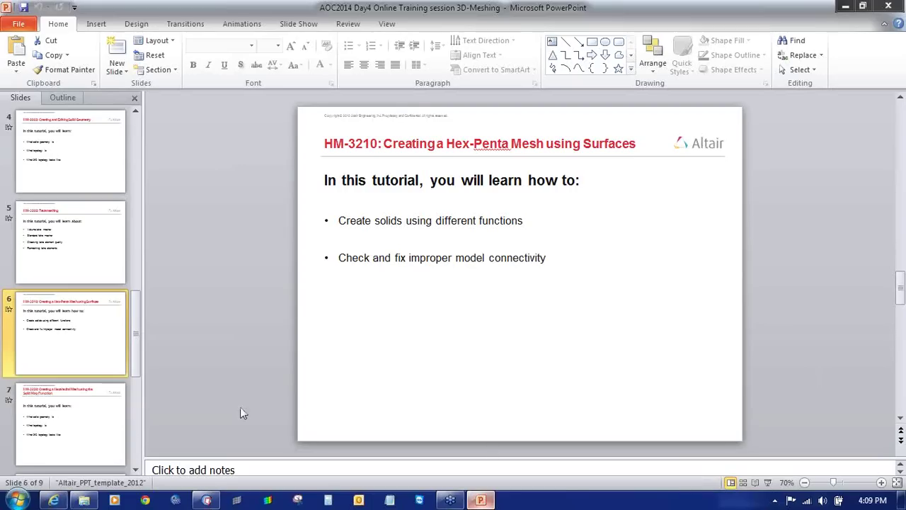
left_click(769, 483)
key("Right")
key("Right")
key("Right")
key("Right")
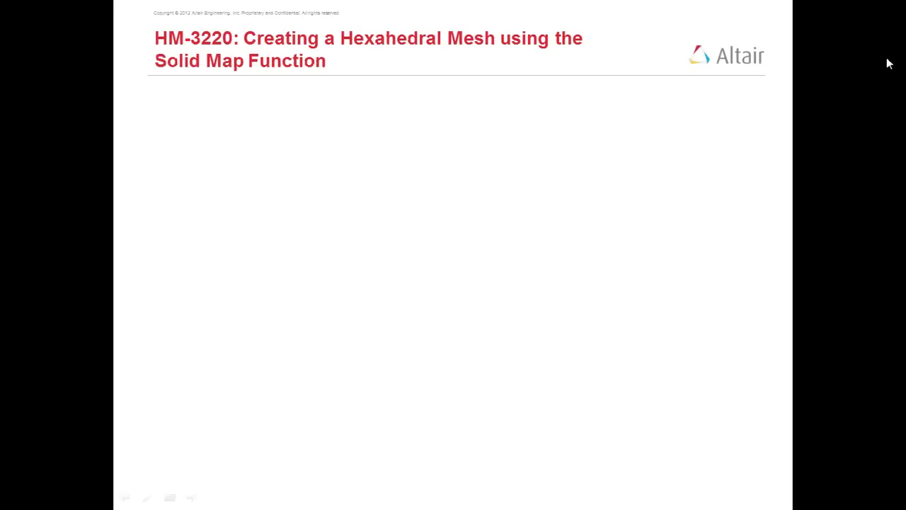
key("alt+Tab")
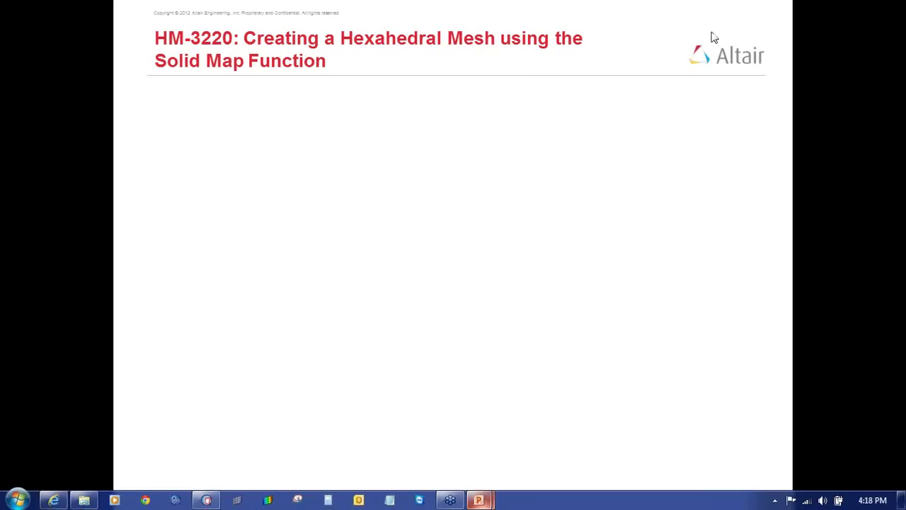
left_click(673, 124)
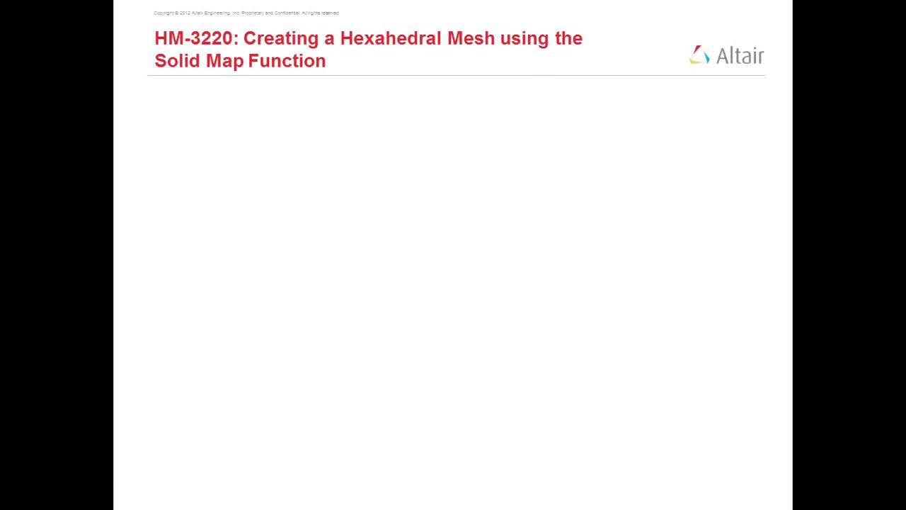
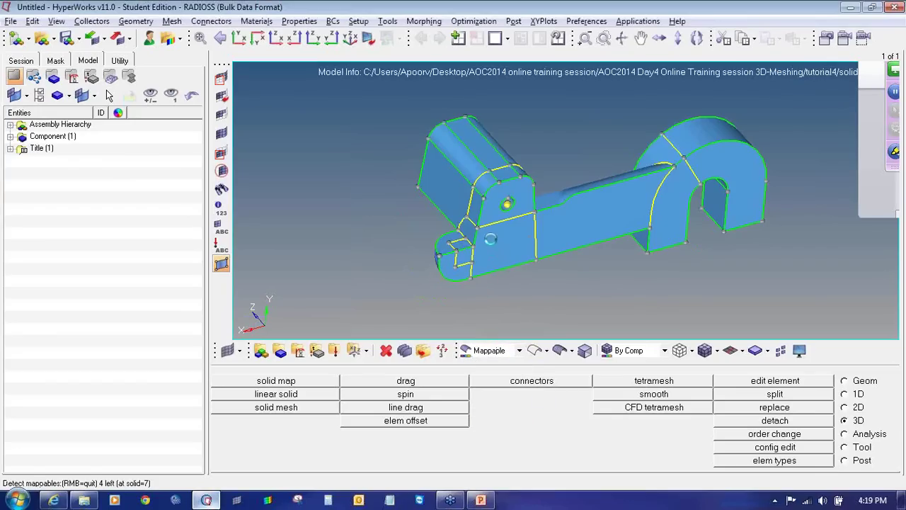
Examine the partitioned solid in Mappable view and check the mappable solids colour legend in the visualization options
right_click_drag(515, 233, 493, 249, "ctrl")
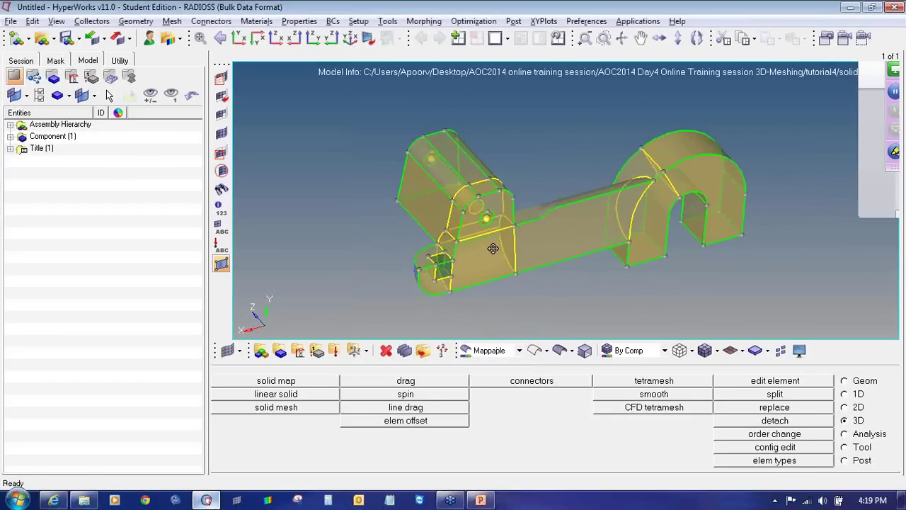
scroll(492, 248, "up", 1, "ctrl")
scroll(492, 248, "down", 1, "ctrl")
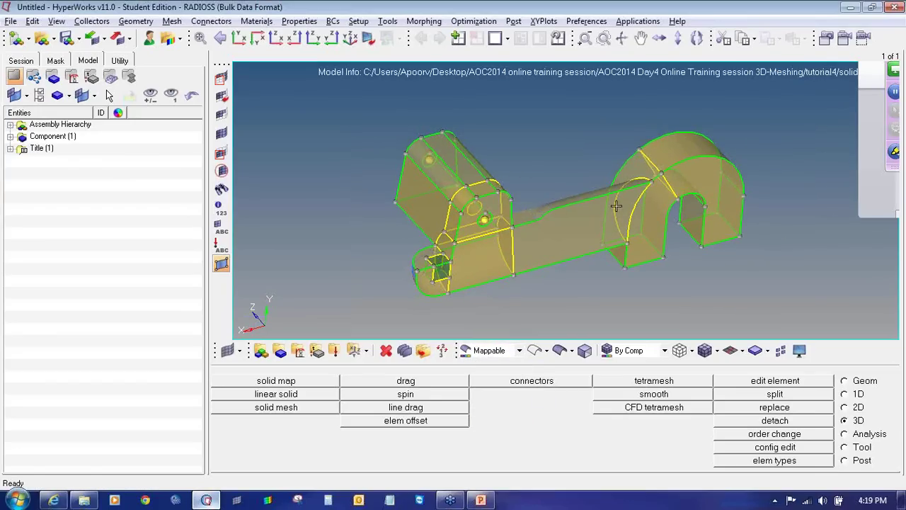
left_click(799, 350)
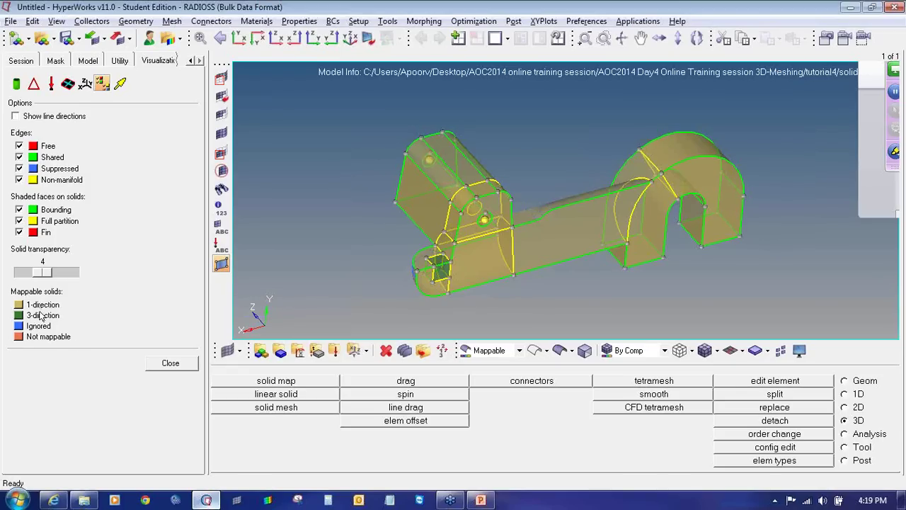
left_click(162, 363)
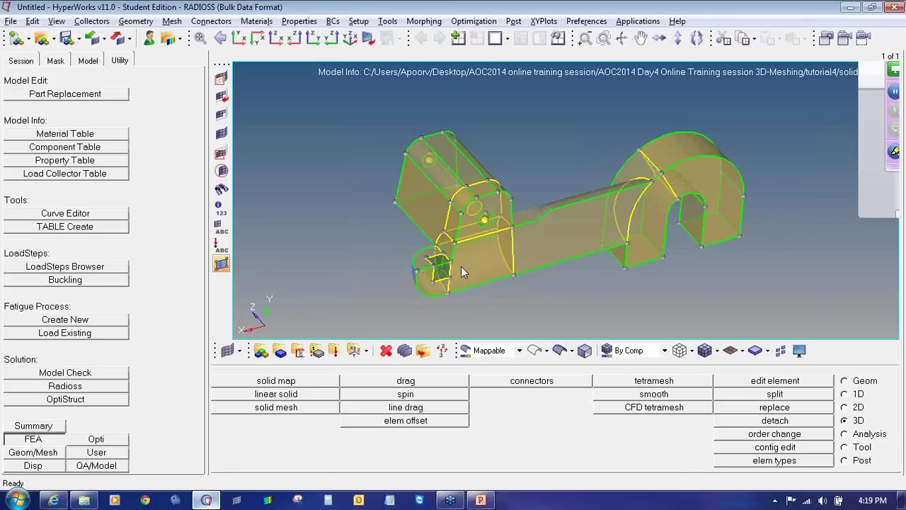
left_click(87, 62)
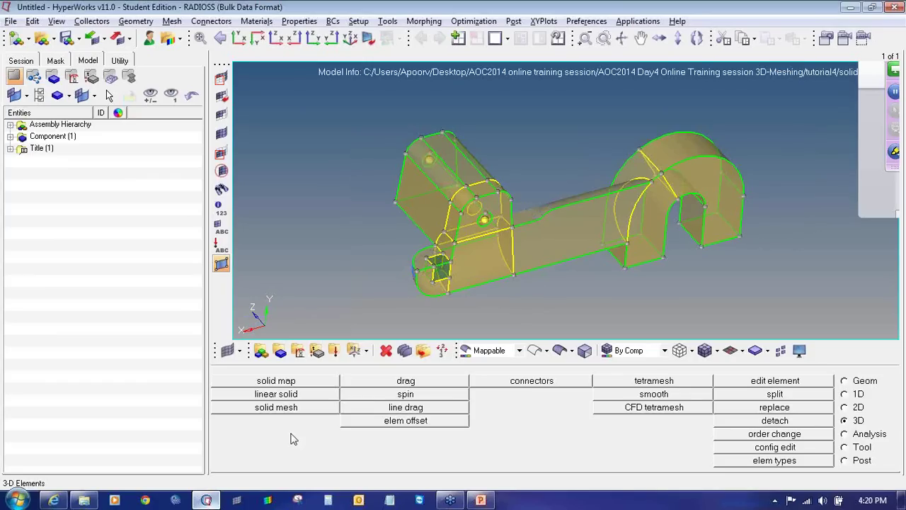
left_click(296, 409)
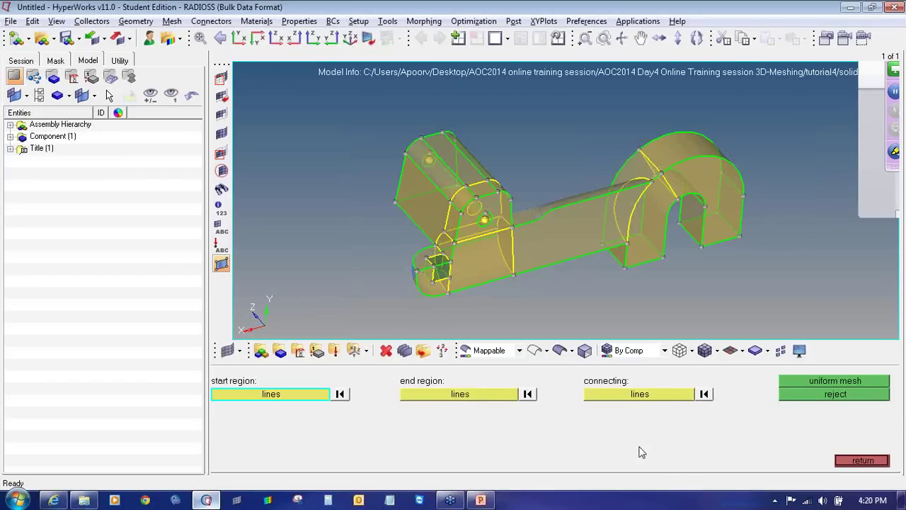
left_click(874, 461)
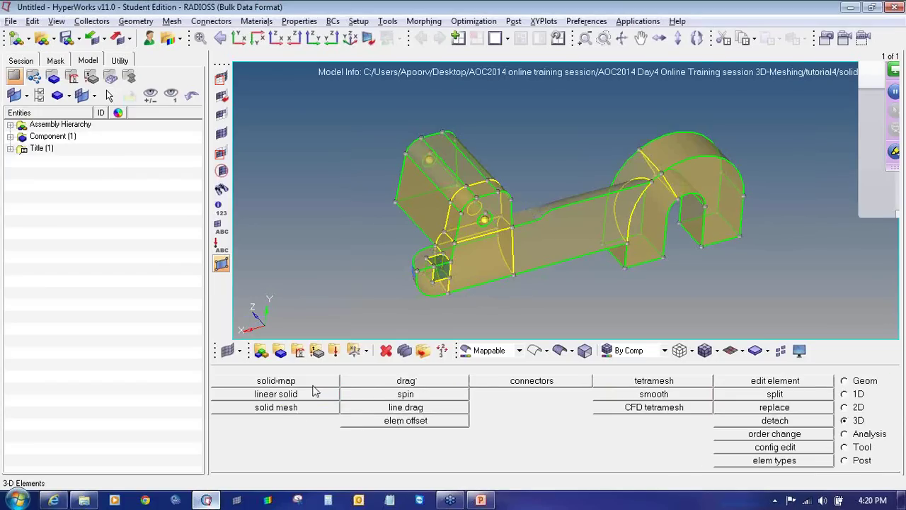
left_click(311, 382)
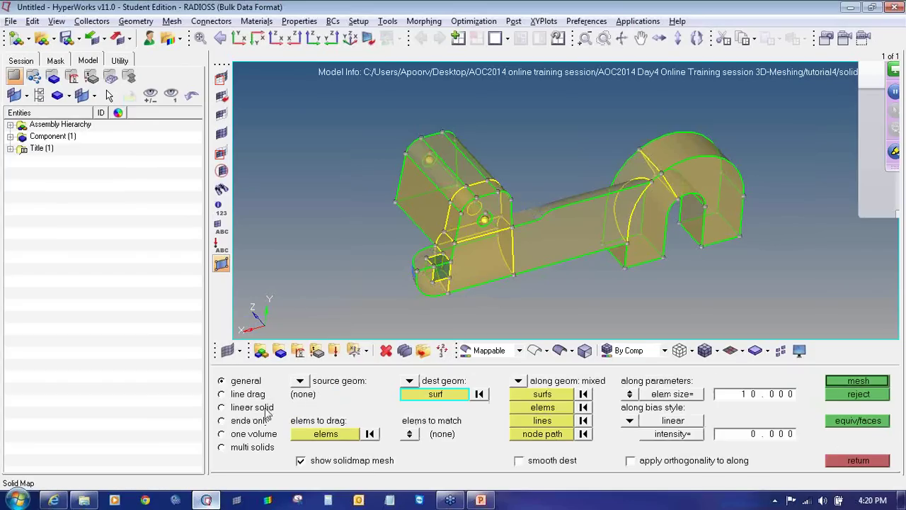
left_click(855, 461)
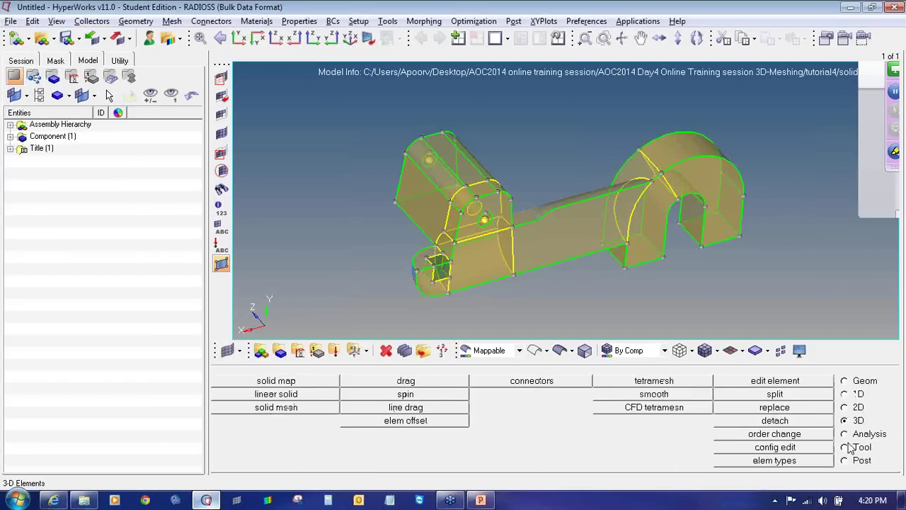
Solid map the small cube at the model's narrow end as one volume with an element size of 1
left_click(276, 382)
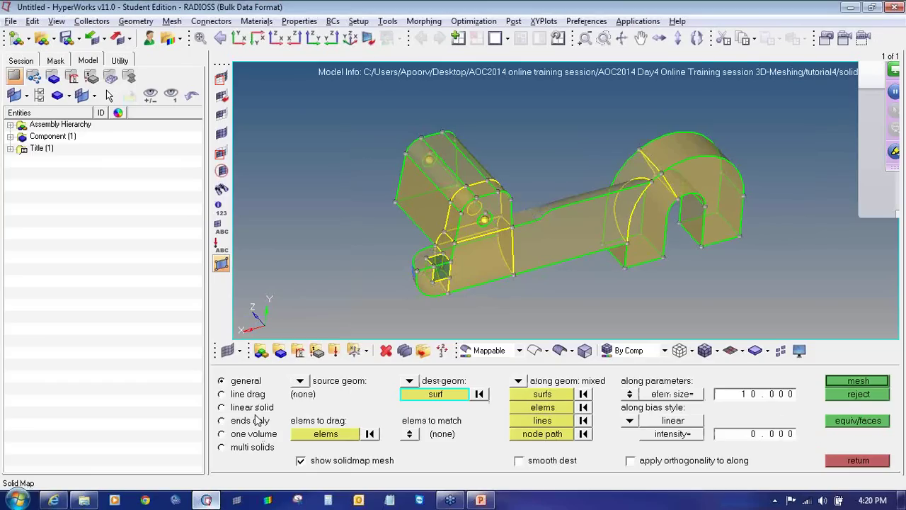
left_click(257, 434)
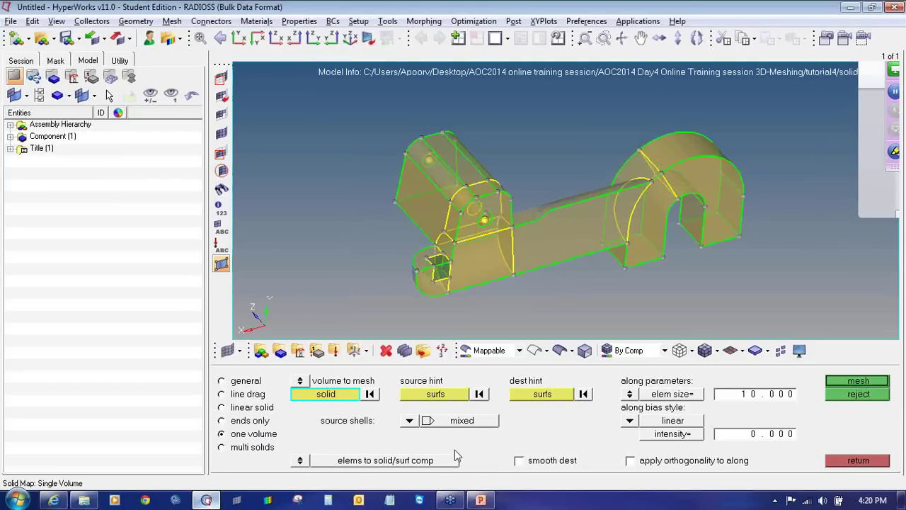
left_click(748, 399)
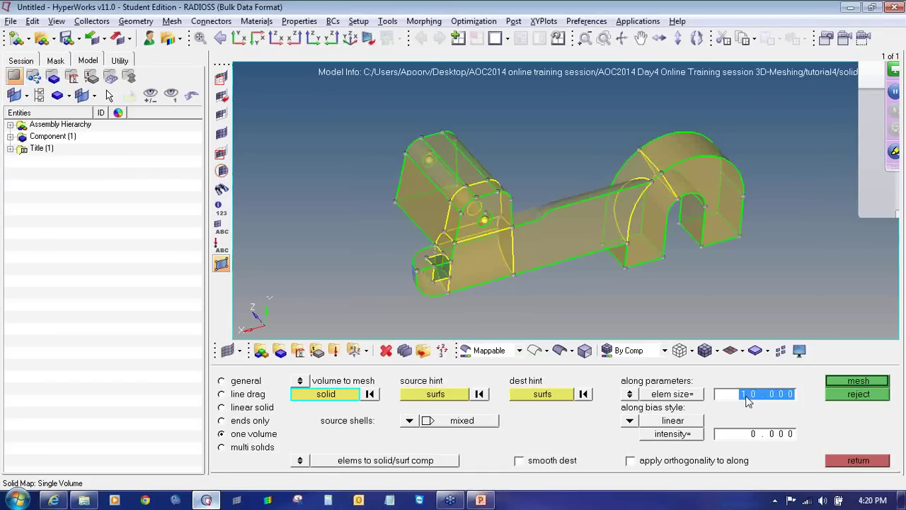
key("alt+Tab")
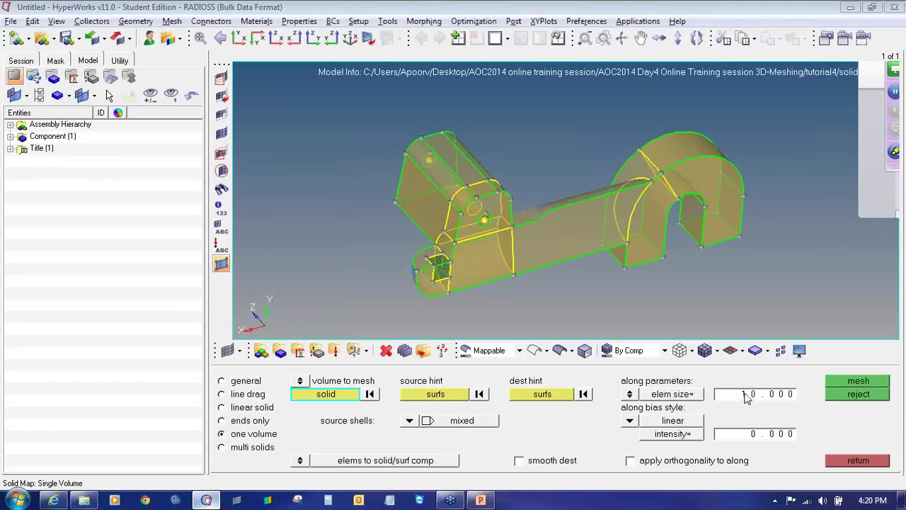
type("1")
key("Return")
left_click(441, 280)
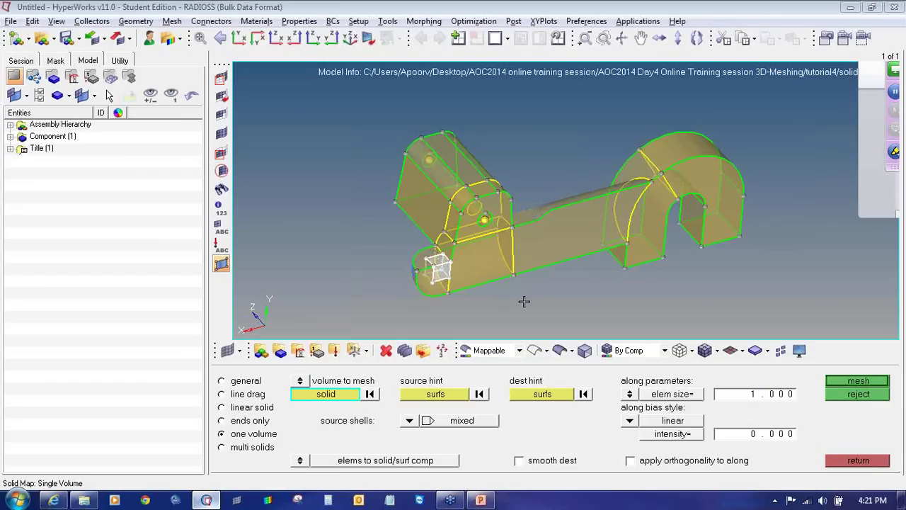
left_click(858, 381)
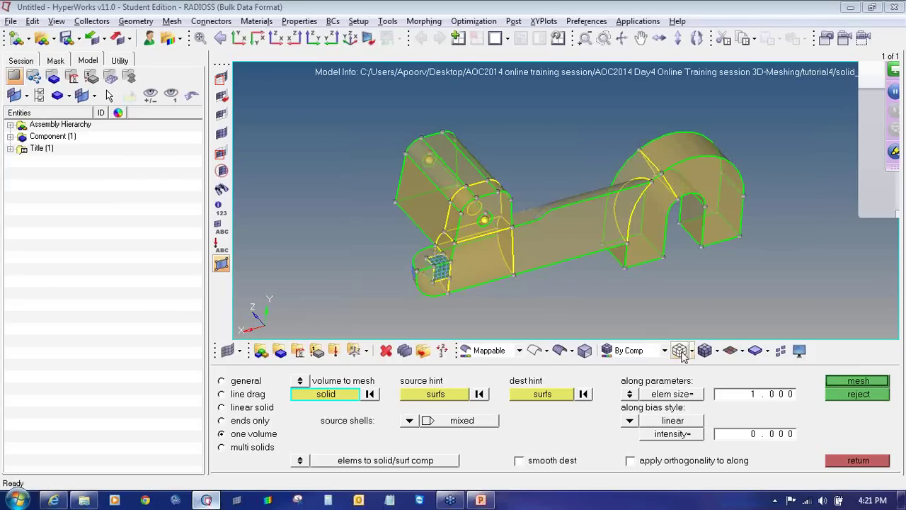
Display the elements shaded with mesh lines and inspect the small cube's hexahedral mesh up close
scroll(439, 185, "up", 6)
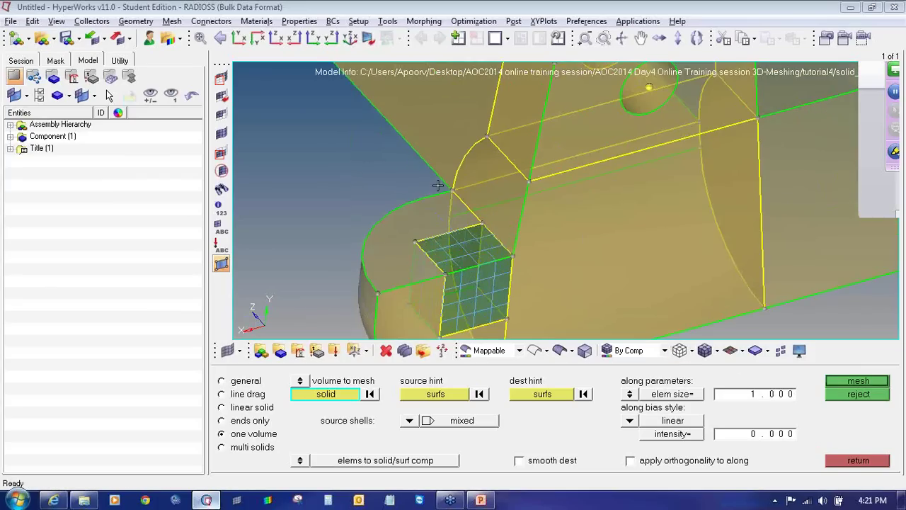
left_click(703, 353)
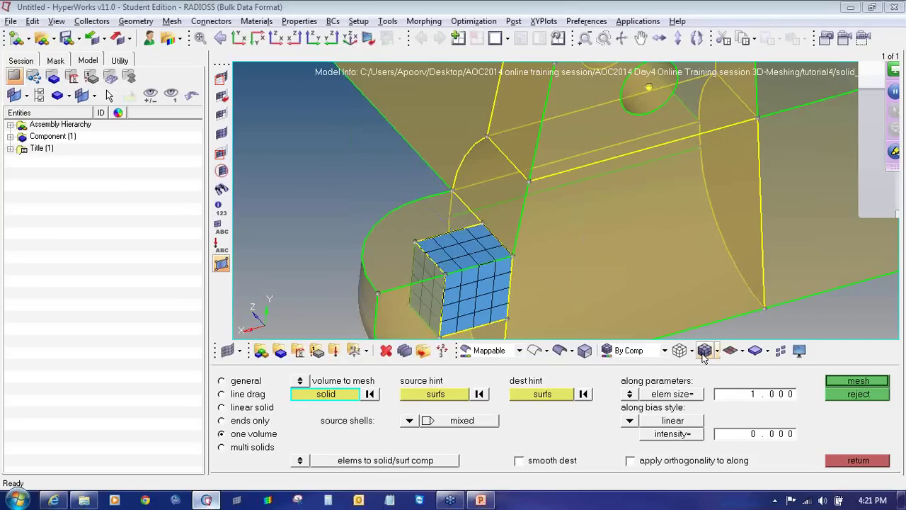
right_click_drag(453, 243, 452, 233, "ctrl")
scroll(454, 237, "up", 3)
scroll(454, 266, "down", 3)
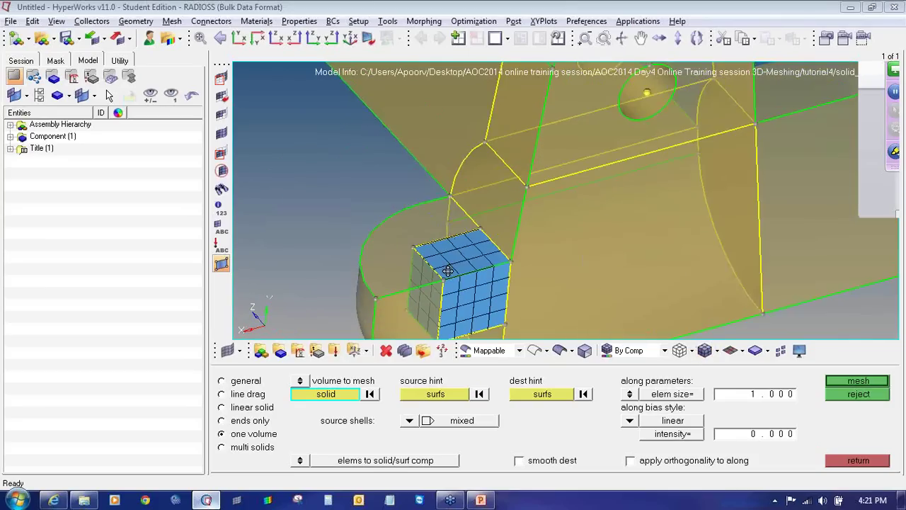
scroll(448, 270, "down", 1)
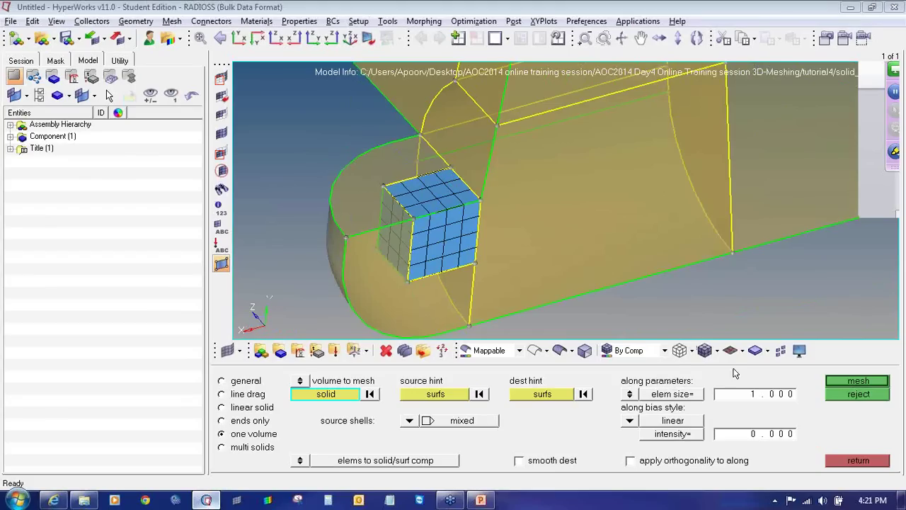
left_click(680, 350)
left_click(705, 352)
Solid map the rounded solid enclosing the small meshed cube as one volume with an element size of 1
left_click(350, 242)
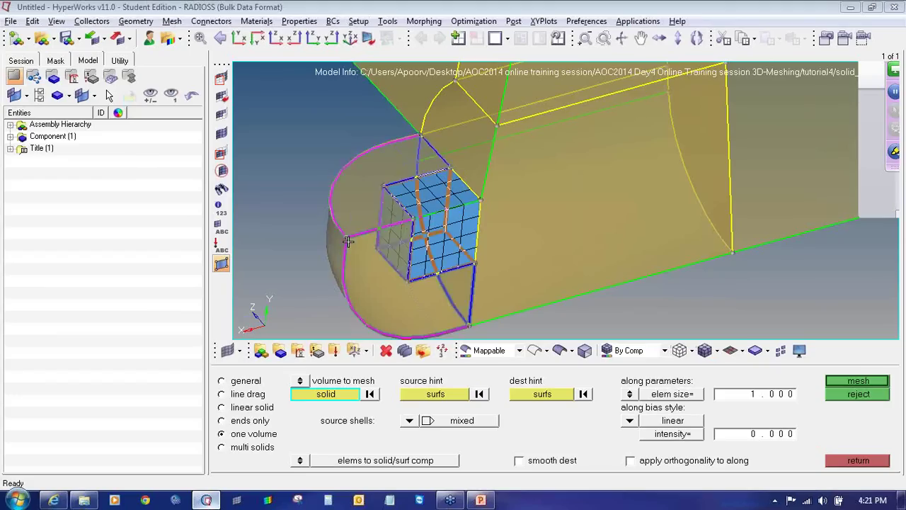
left_click(867, 381)
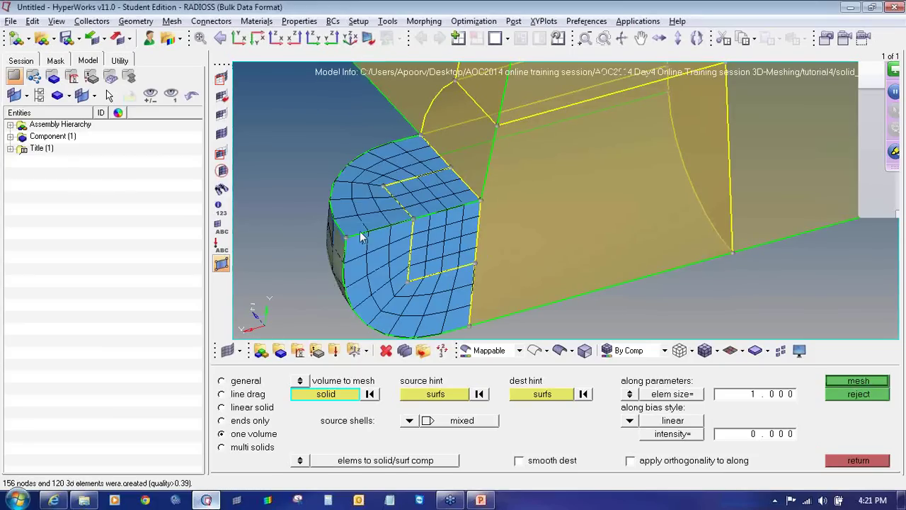
scroll(361, 238, "down", 4)
scroll(396, 240, "up", 2)
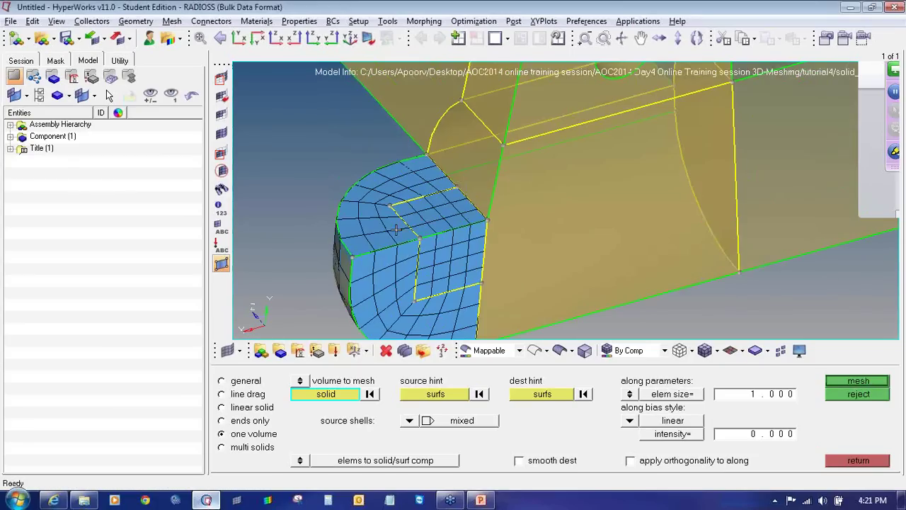
scroll(398, 224, "up", 2)
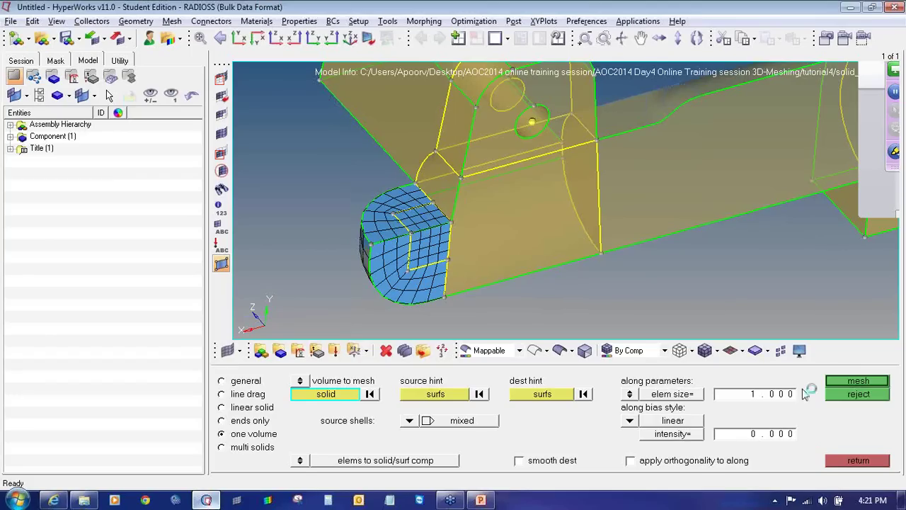
Automesh the small unmeshed face rising above the meshed rounded end with an element size of 1 and mixed elements
left_click(845, 461)
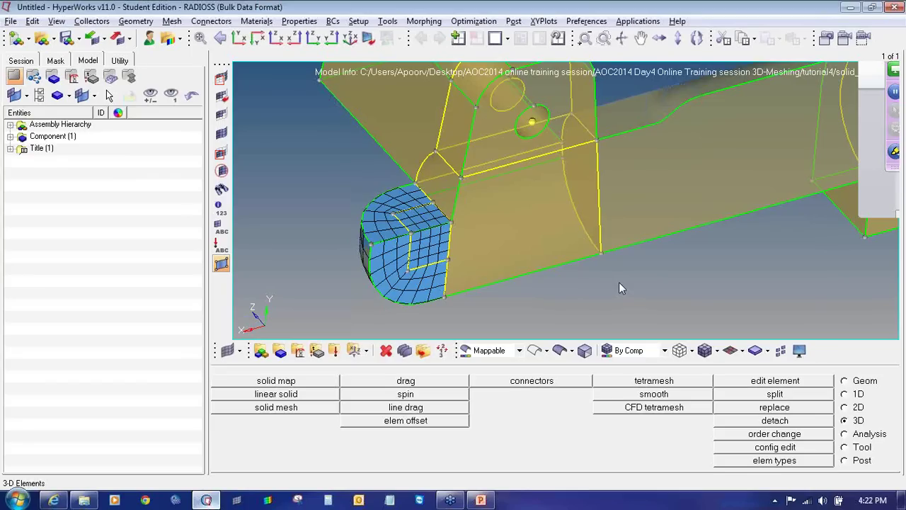
left_click(845, 408)
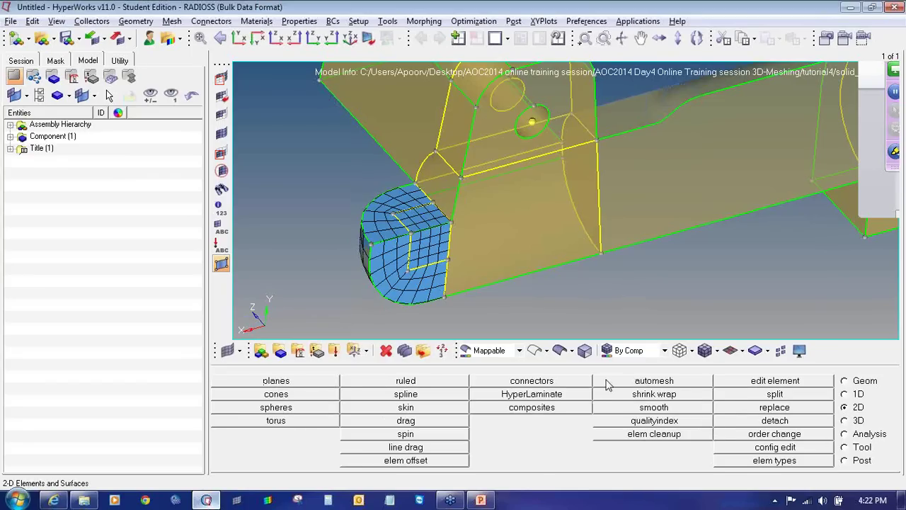
left_click(609, 385)
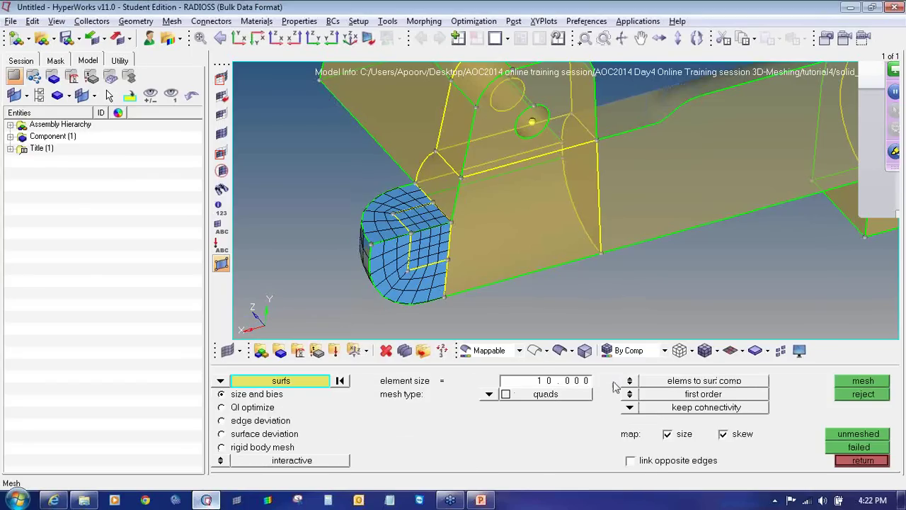
left_click(427, 163)
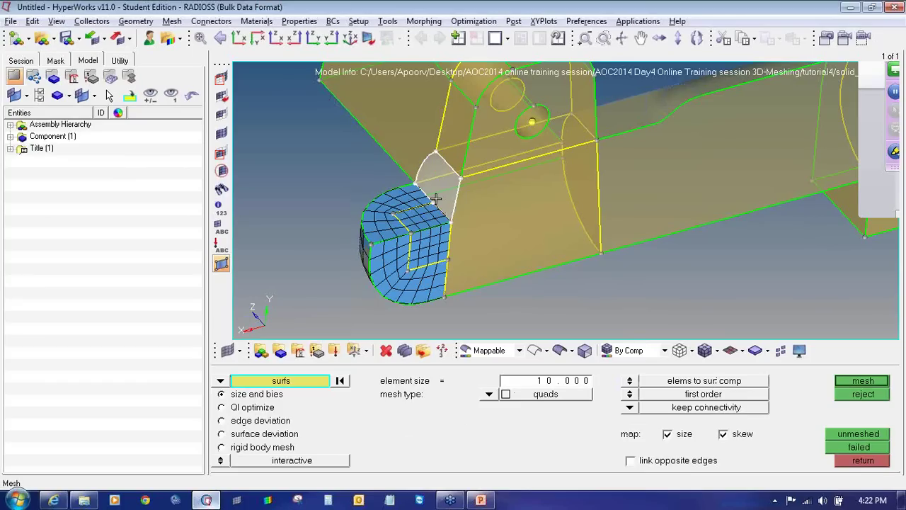
left_click(542, 381)
type("1")
key("Return")
left_click(489, 394)
left_click(478, 414)
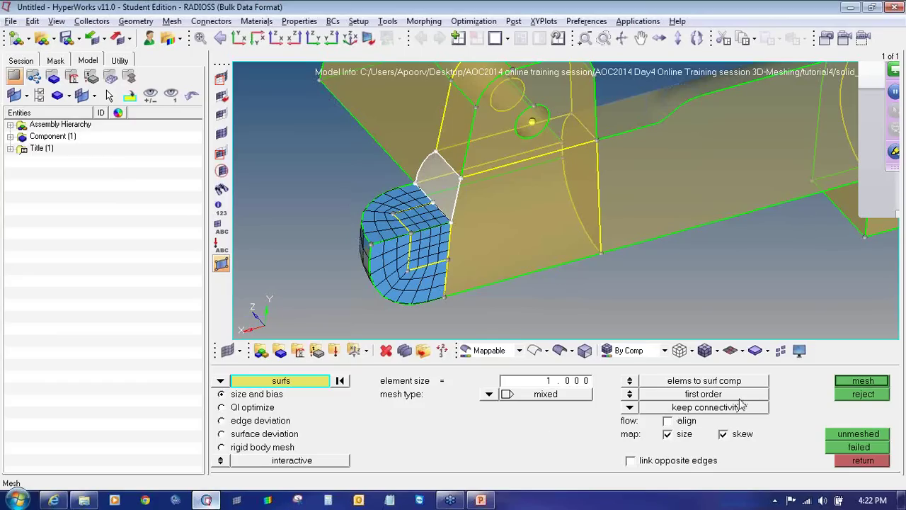
left_click(856, 381)
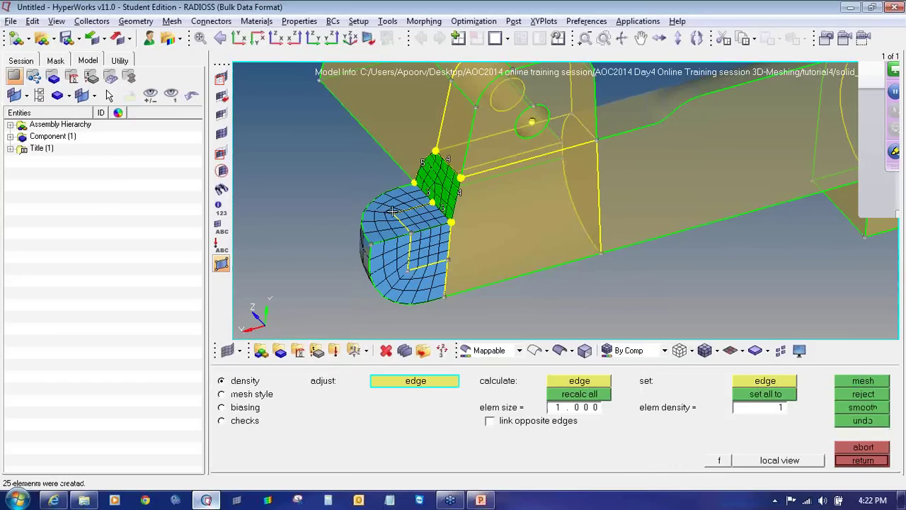
Set the element density to 4 for the face's edges and remesh the face
left_click(589, 408)
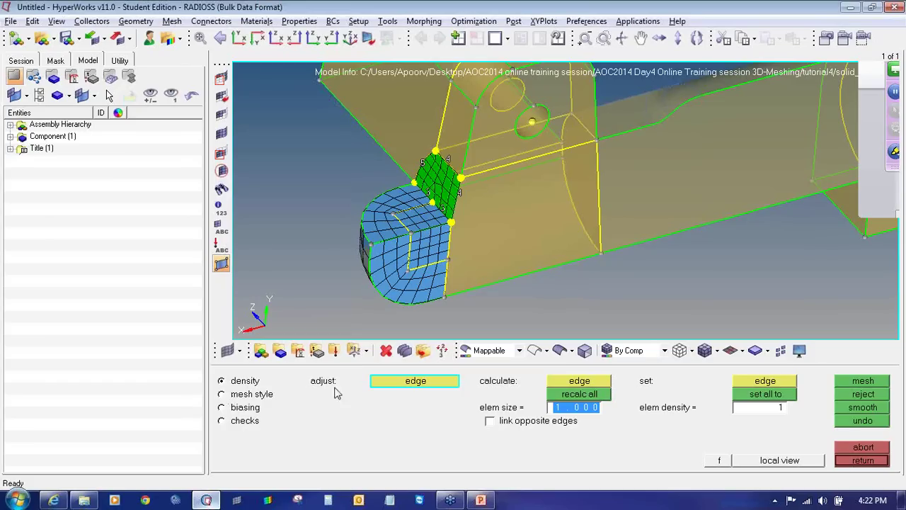
left_click(749, 413)
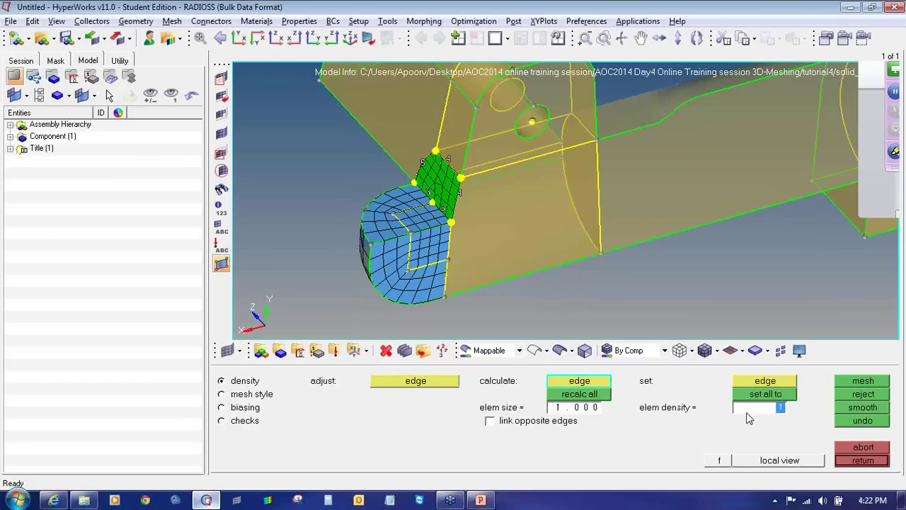
type("4")
key("Return")
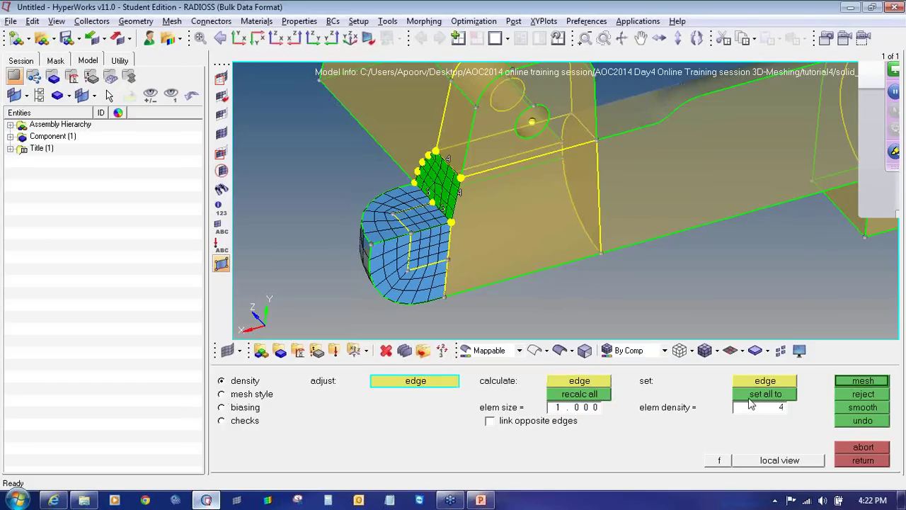
left_click(879, 383)
Check the remeshed face from several sides and accept its surface mesh
left_click_drag(424, 225, 488, 94, "ctrl")
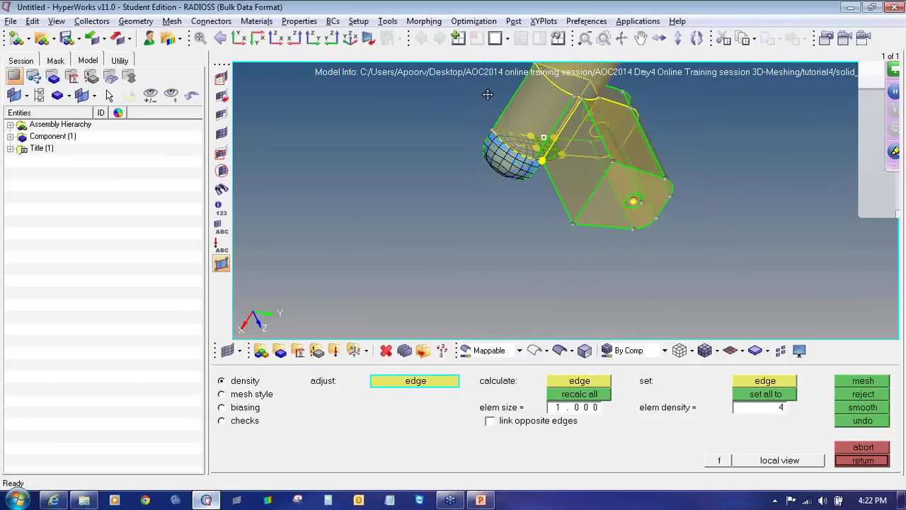
right_click_drag(589, 205, 595, 228, "ctrl")
scroll(584, 204, "down", 3, "ctrl")
left_click(499, 162, "ctrl")
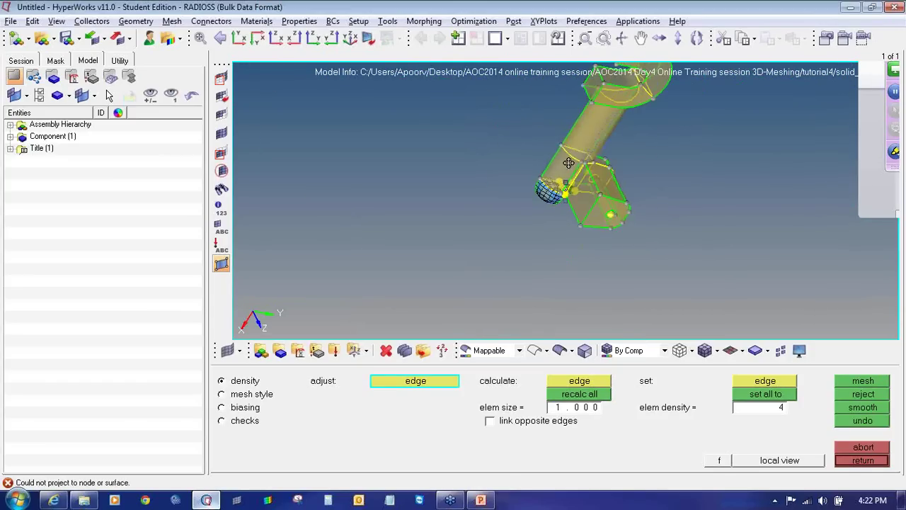
left_click_drag(568, 163, 572, 195, "ctrl")
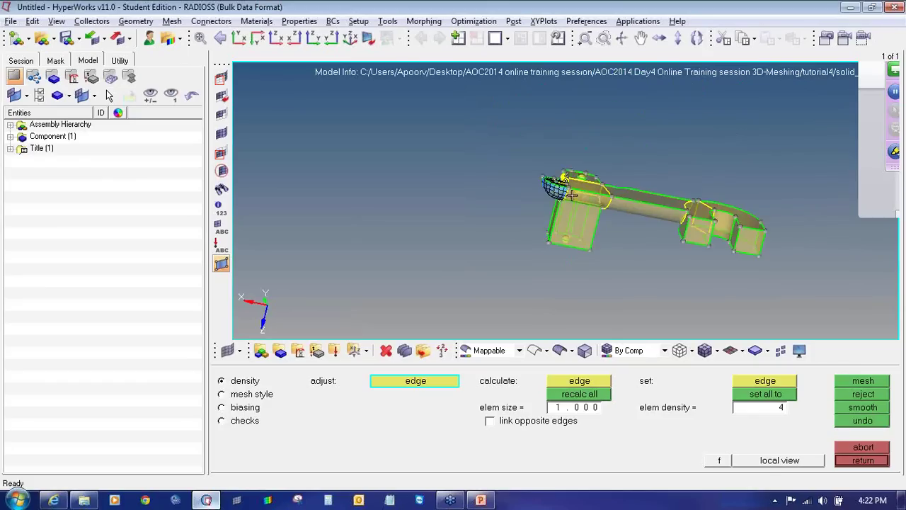
scroll(558, 213, "up", 5, "ctrl")
right_click_drag(558, 153, 510, 290, "ctrl")
left_click(550, 252, "ctrl")
left_click_drag(563, 259, 640, 301, "ctrl")
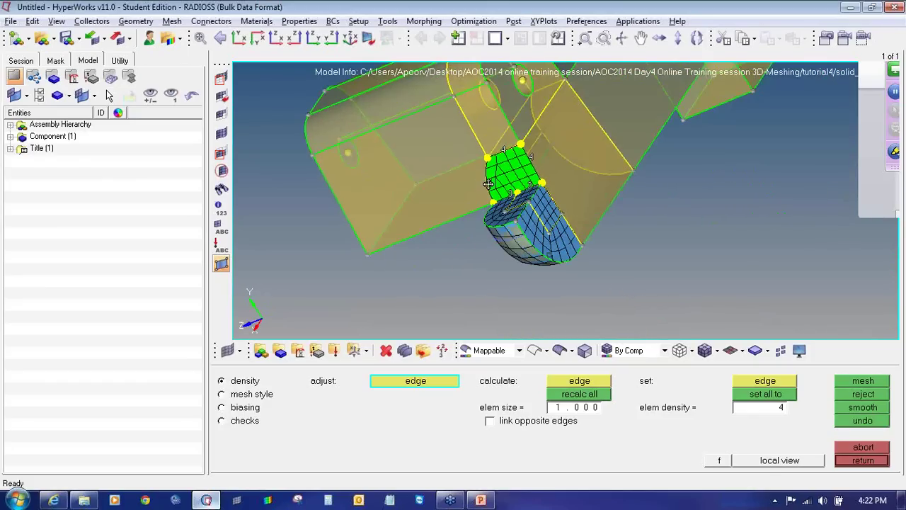
right_click_drag(487, 184, 493, 237, "ctrl")
scroll(522, 213, "up", 4, "ctrl")
left_click_drag(539, 196, 606, 198, "ctrl")
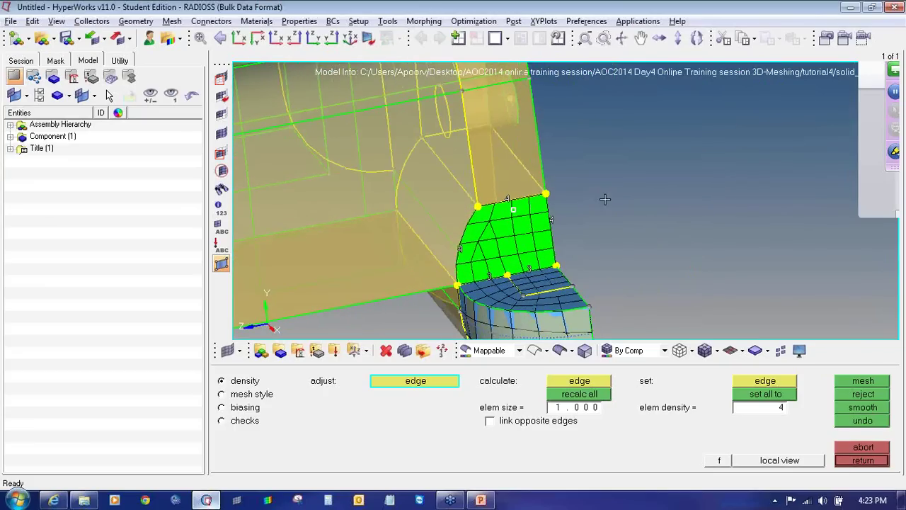
left_click(851, 462)
left_click(851, 461)
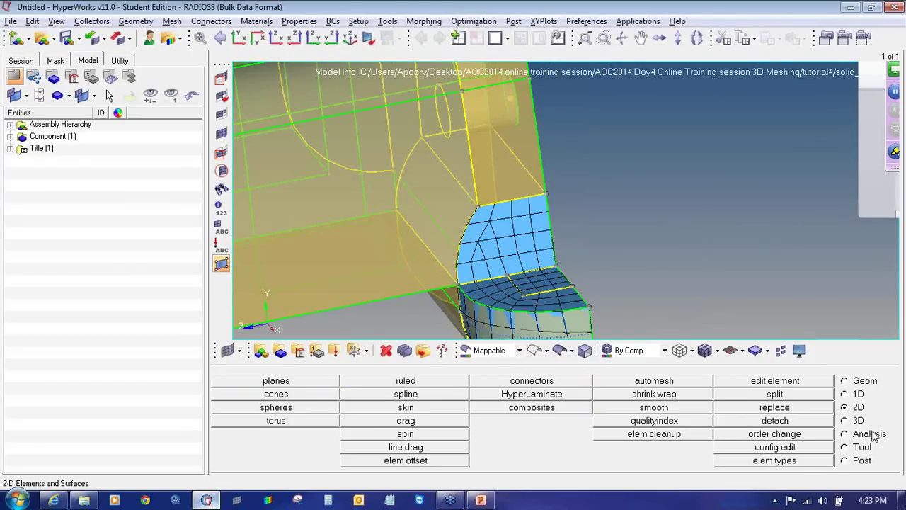
Solid map the block adjoining the meshed face as one volume, with a density of 10 along the mapping direction
left_click(845, 419)
left_click(258, 383)
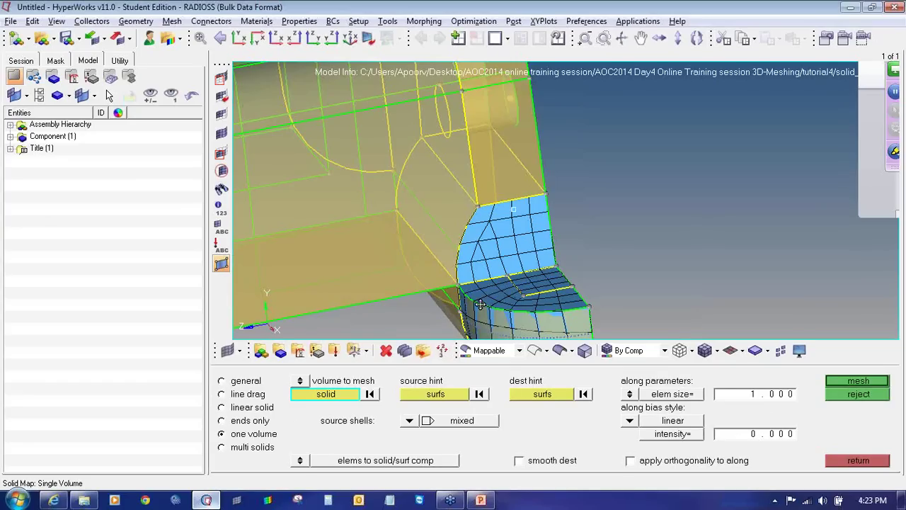
left_click_drag(481, 305, 548, 226, "ctrl")
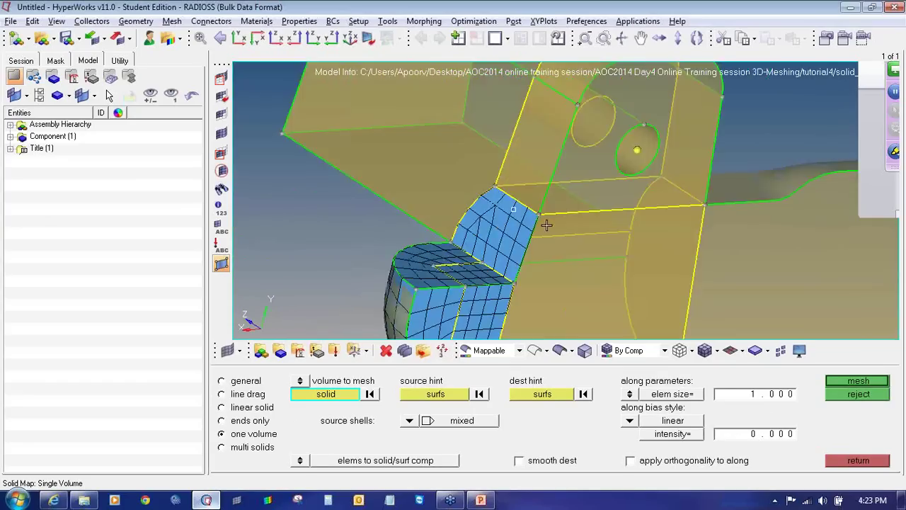
left_click(586, 214)
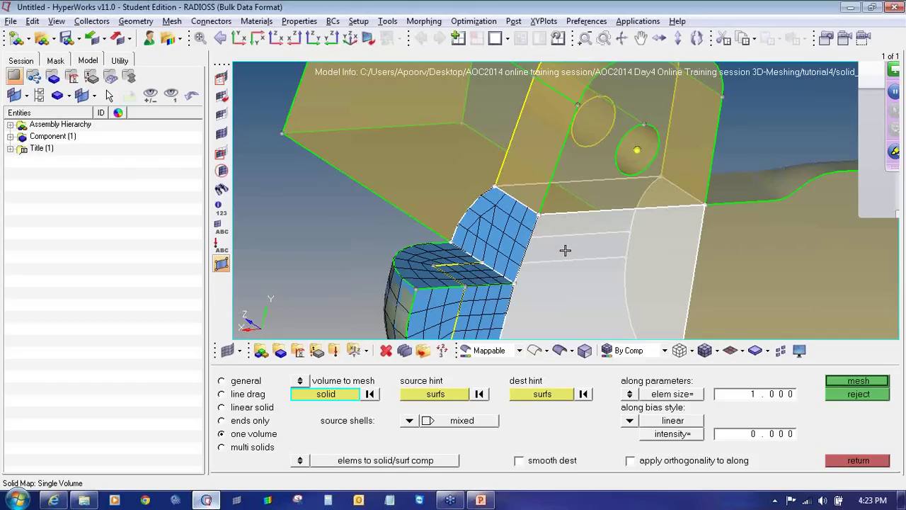
left_click(630, 396)
left_click(630, 396)
left_click(630, 396)
left_click(630, 396)
left_click(630, 396)
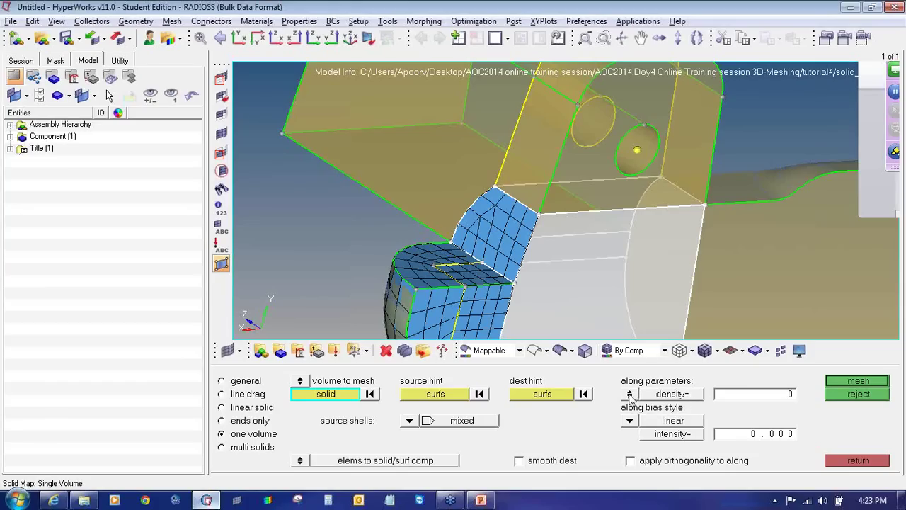
left_click(748, 398)
type("10")
key("Return")
left_click(854, 381)
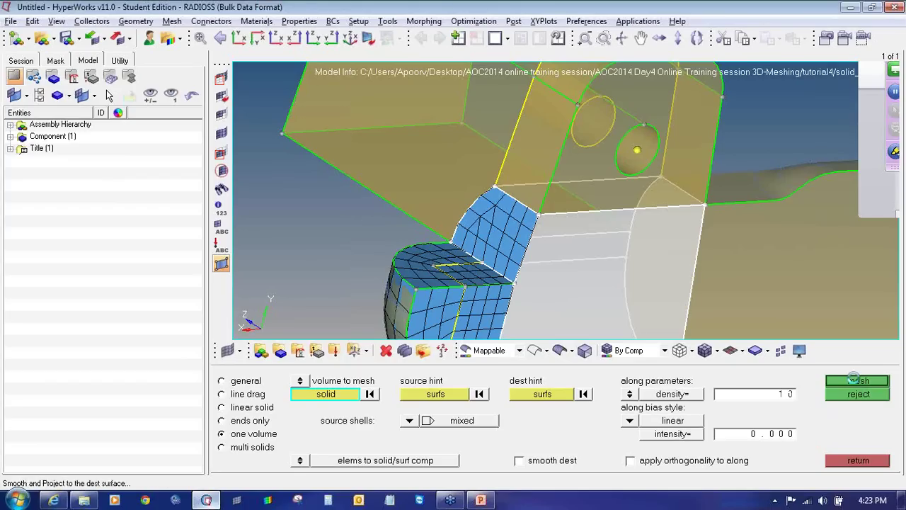
Examine the block's hexahedral mesh from several sides, including its far end face and its connection to the rounded end
right_click_drag(574, 194, 500, 158, "ctrl")
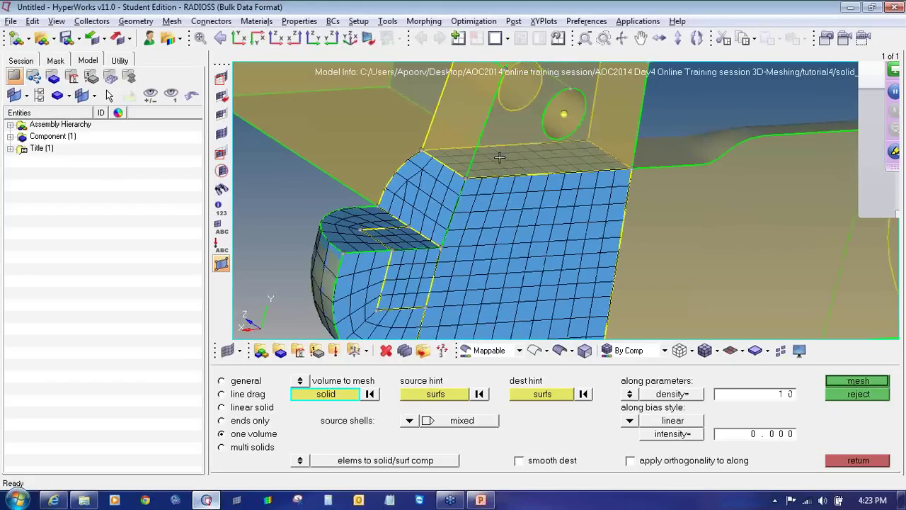
scroll(500, 158, "down", 3, "ctrl")
left_click_drag(493, 168, 484, 173, "ctrl")
scroll(463, 191, "up", 4, "ctrl")
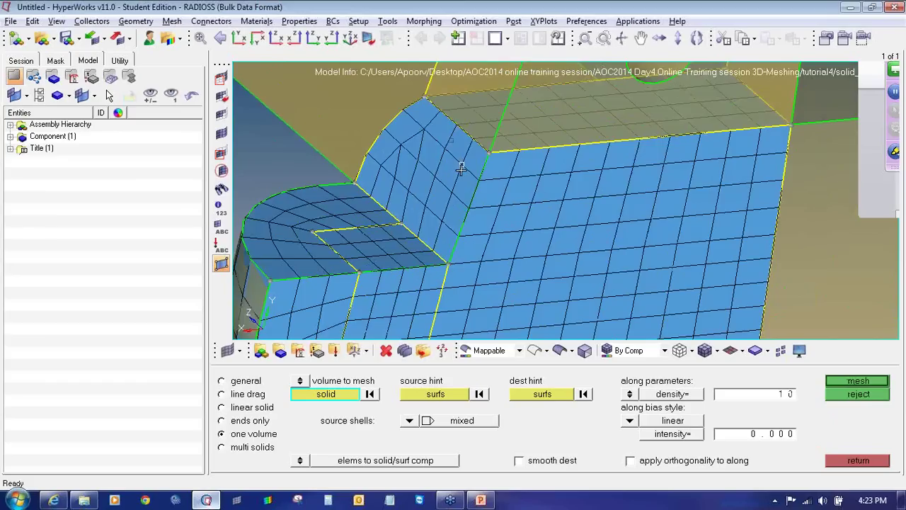
scroll(461, 165, "down", 3, "ctrl")
left_click_drag(512, 195, 398, 167, "ctrl")
scroll(618, 225, "up", 1)
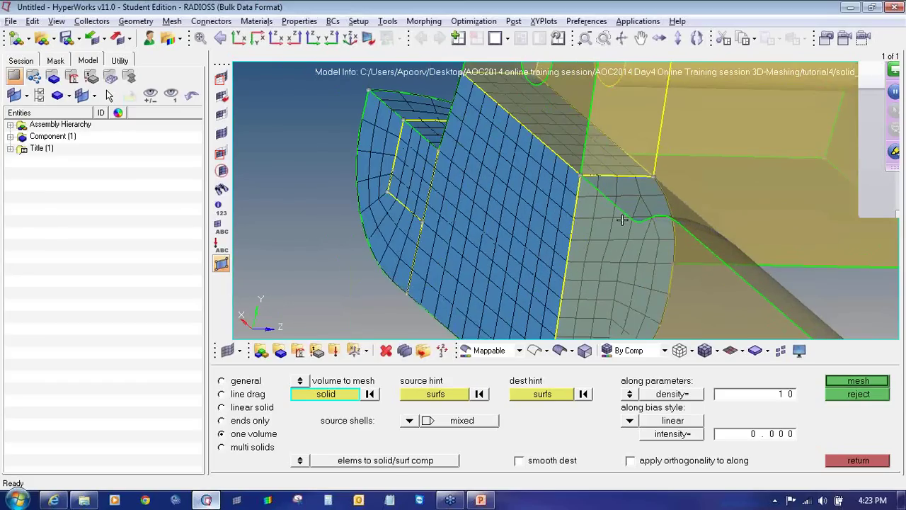
scroll(641, 231, "down", 1)
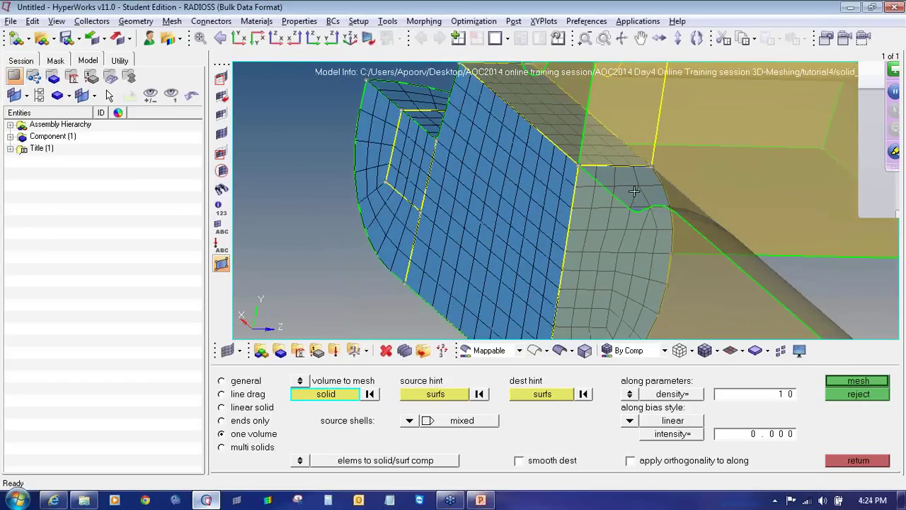
scroll(641, 216, "down", 2)
left_click_drag(618, 240, 571, 242, "ctrl")
mouse_move(523, 213)
left_mouse_down("ctrl")
mouse_move(522, 233)
mouse_move(510, 231)
mouse_move(527, 227)
left_mouse_up("ctrl")
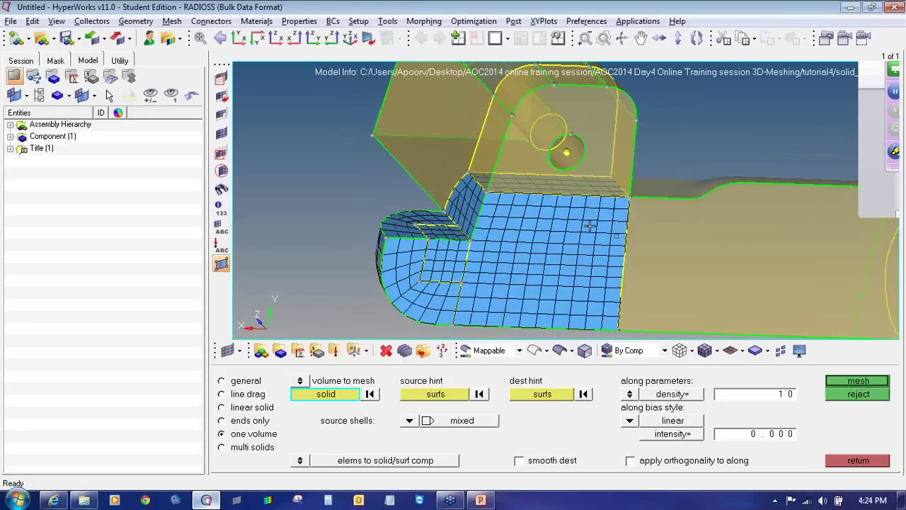
left_click_drag(590, 226, 786, 276, "ctrl")
left_click(571, 352)
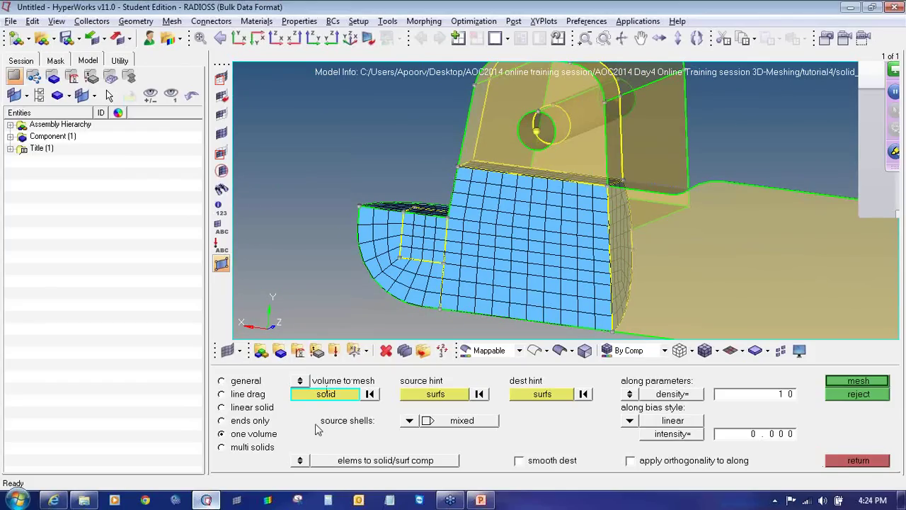
Solid map the long arm between the meshed block and the curved hook as one volume with an element size of 1.5
scroll(576, 219, "down", 3)
scroll(592, 240, "up", 1)
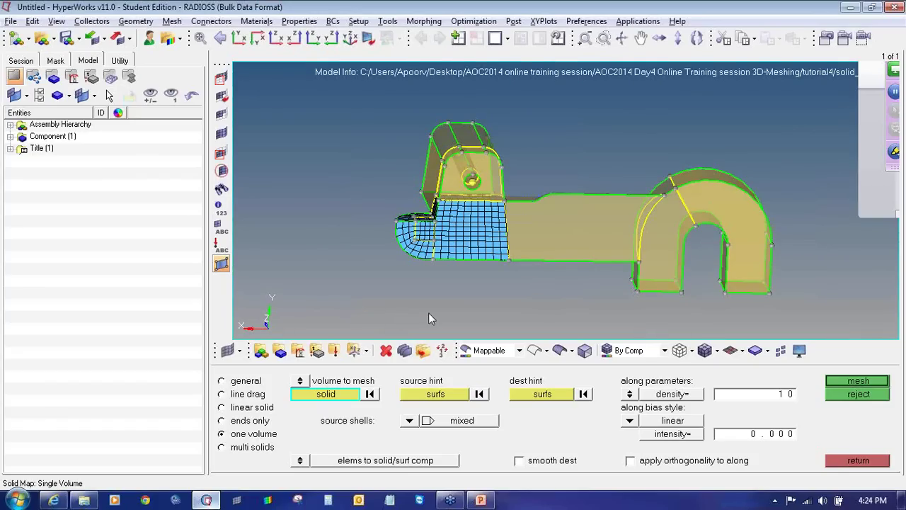
left_click(539, 228)
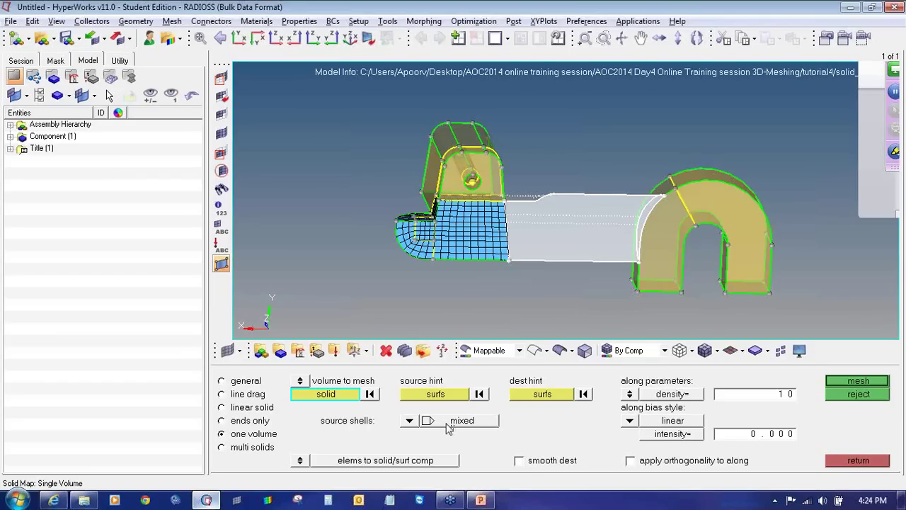
left_click(631, 394)
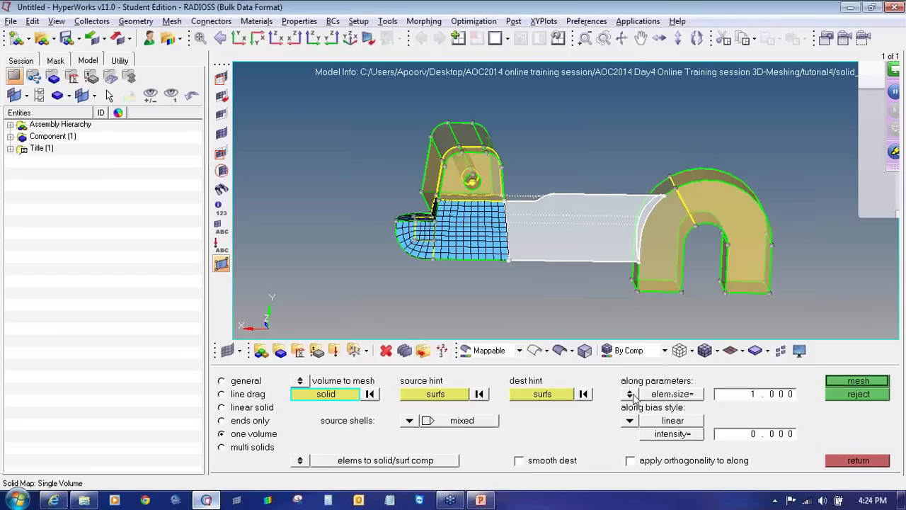
left_click(755, 395)
type("1.5")
key("Return")
left_click(854, 383)
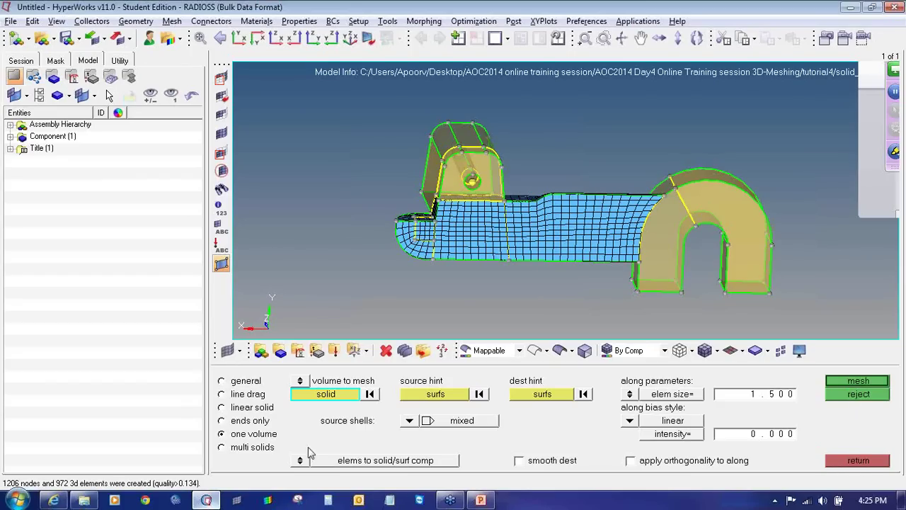
Solid map the four remaining solids of the curved hook and the upper lug together as multiple solids with an element size of 1.5
left_click(250, 447)
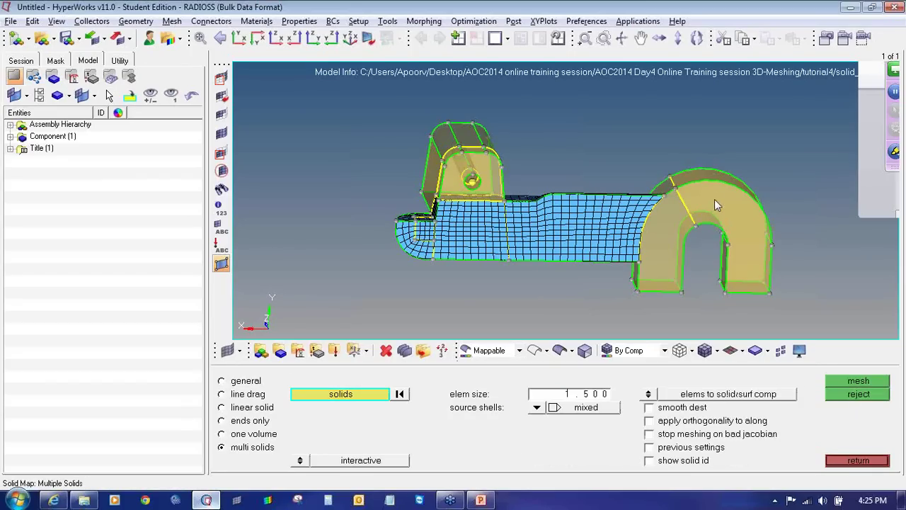
left_click(659, 216)
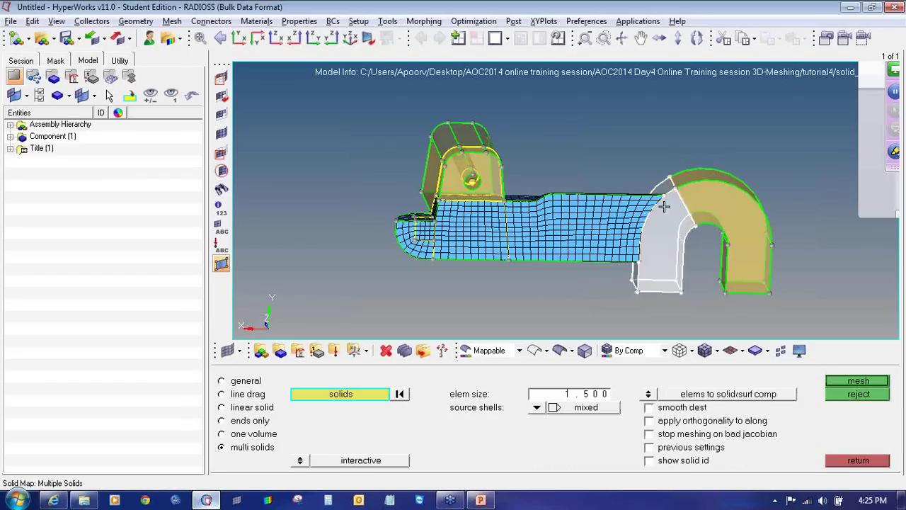
left_click(694, 186)
left_click(495, 163)
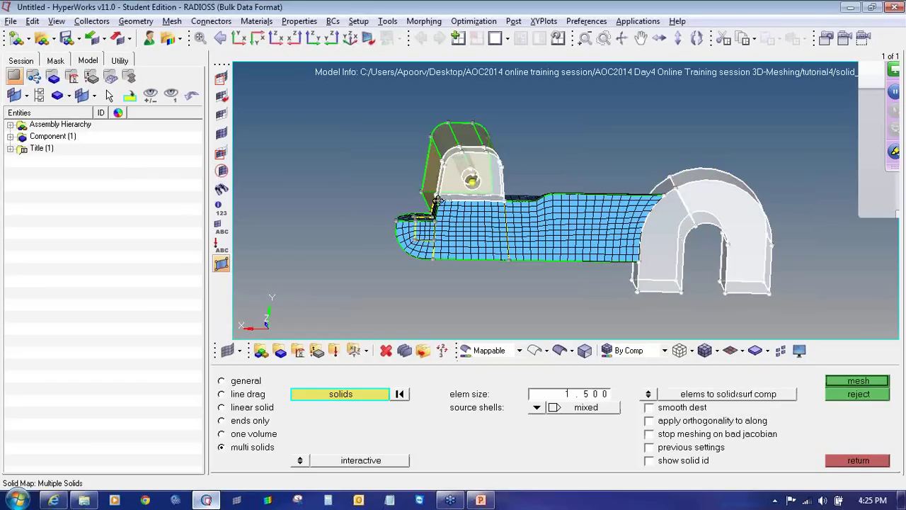
left_click_drag(531, 208, 446, 162, "ctrl")
left_click(451, 160)
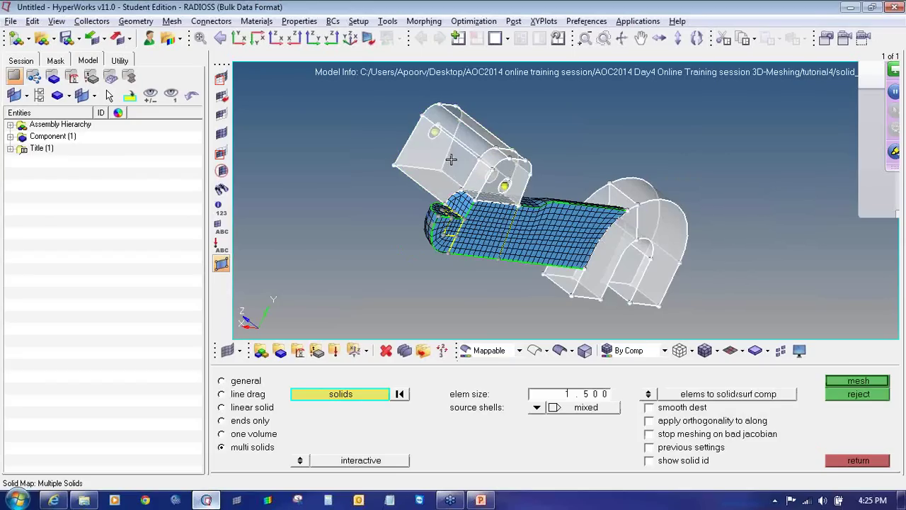
left_click_drag(462, 208, 601, 232, "ctrl")
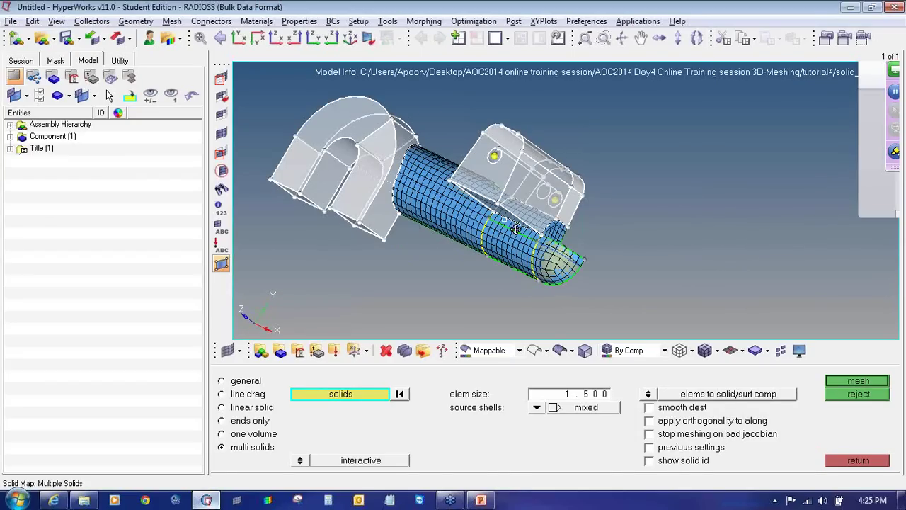
left_click_drag(516, 229, 449, 228, "ctrl")
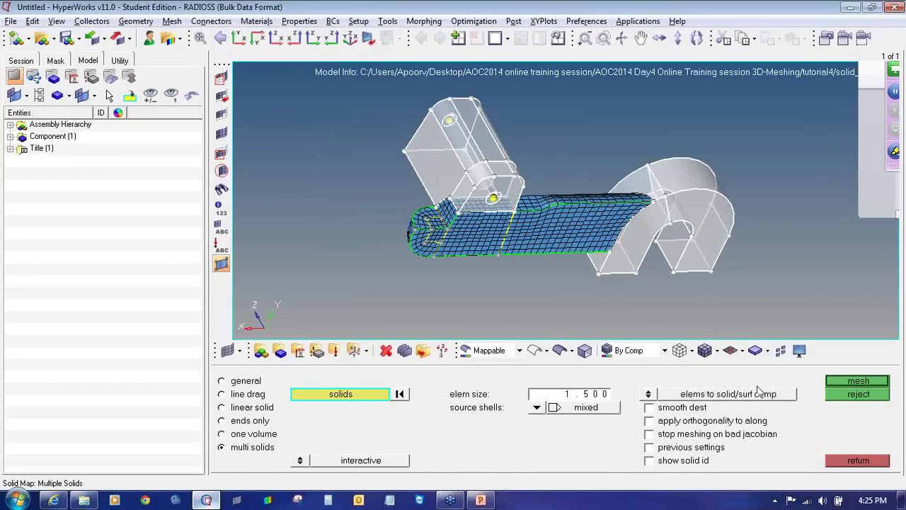
left_click(840, 382)
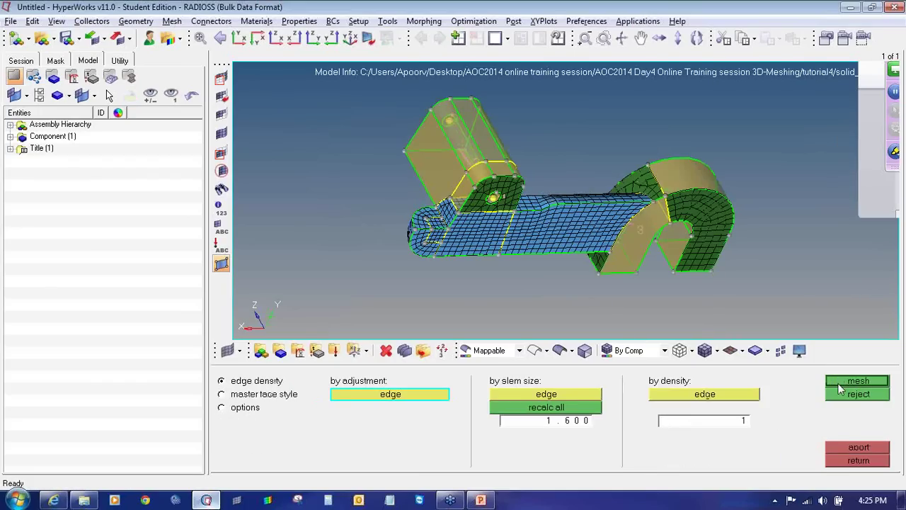
left_click(839, 383)
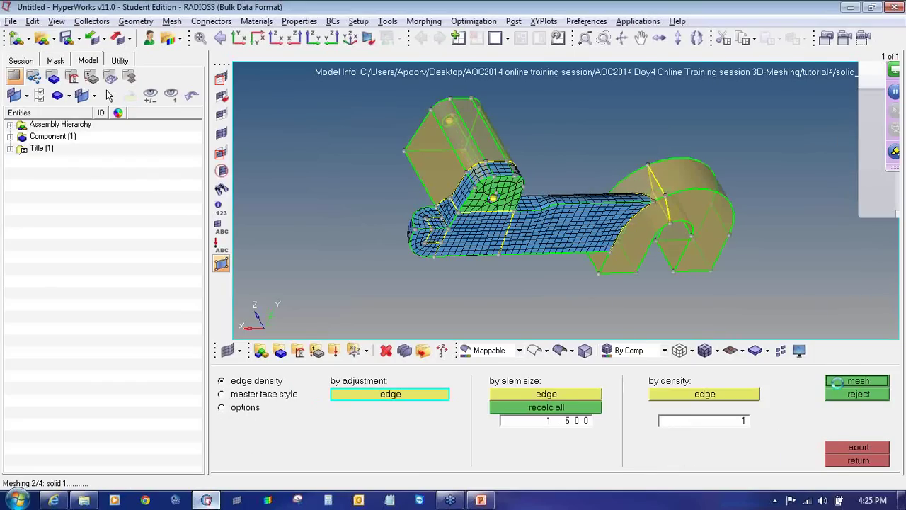
left_click(854, 462)
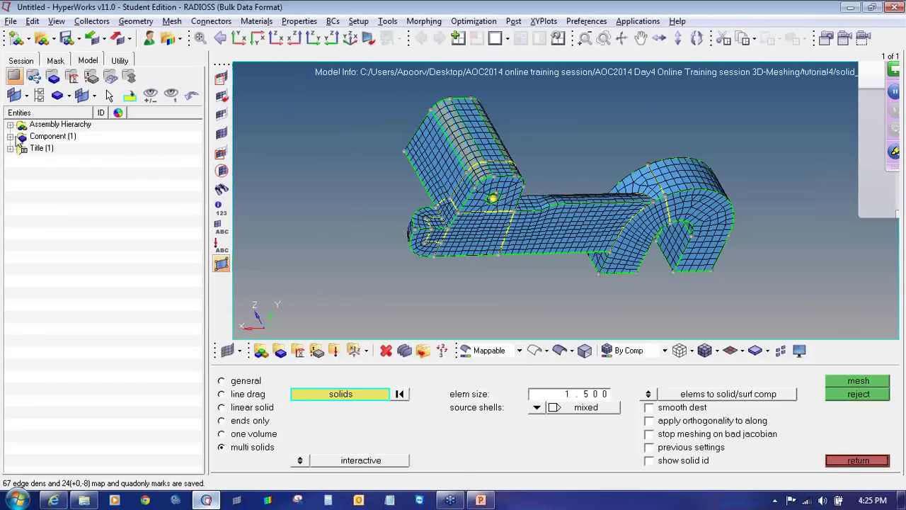
Hide the lvl0 component's geometry and examine the complete hexahedral mesh from several sides
left_click(11, 136)
left_click(34, 148)
scroll(498, 251, "up", 4)
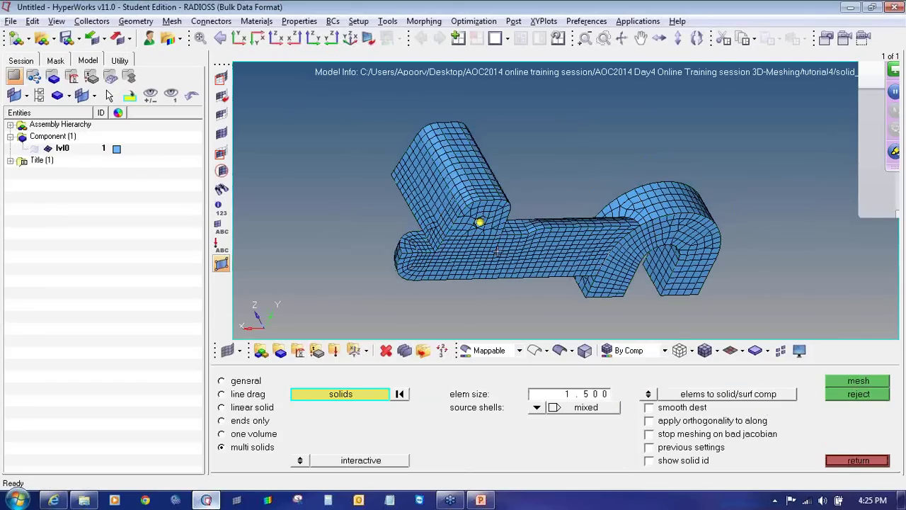
left_click_drag(558, 251, 460, 152, "ctrl")
scroll(533, 253, "down", 5)
mouse_move(514, 252)
left_mouse_down("ctrl")
mouse_move(516, 176)
mouse_move(516, 233)
mouse_move(471, 246)
mouse_move(409, 283)
mouse_move(512, 268)
left_mouse_up("ctrl")
left_click_drag(395, 201, 424, 167, "ctrl")
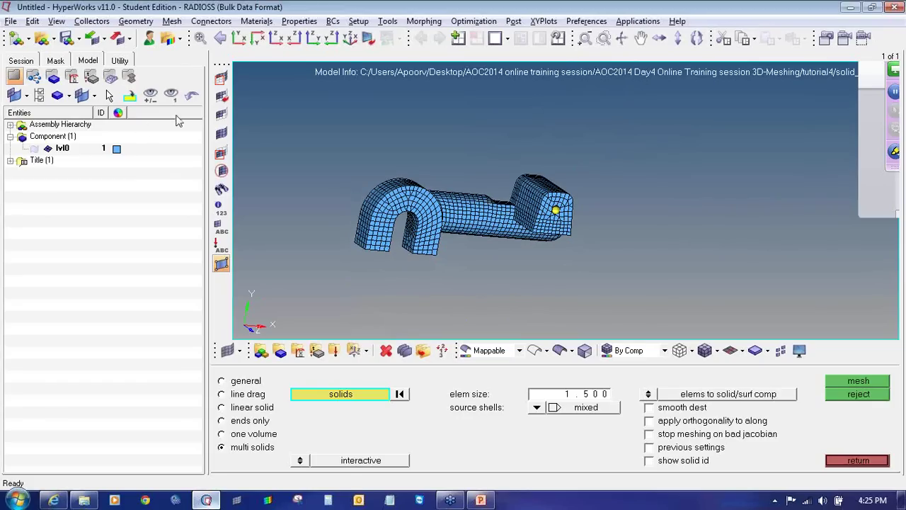
Mask the elements of the hook's free outer leg and inspect the exposed interior of the hexahedral mesh
left_click(219, 78)
left_click_drag(294, 154, 387, 260, "shift")
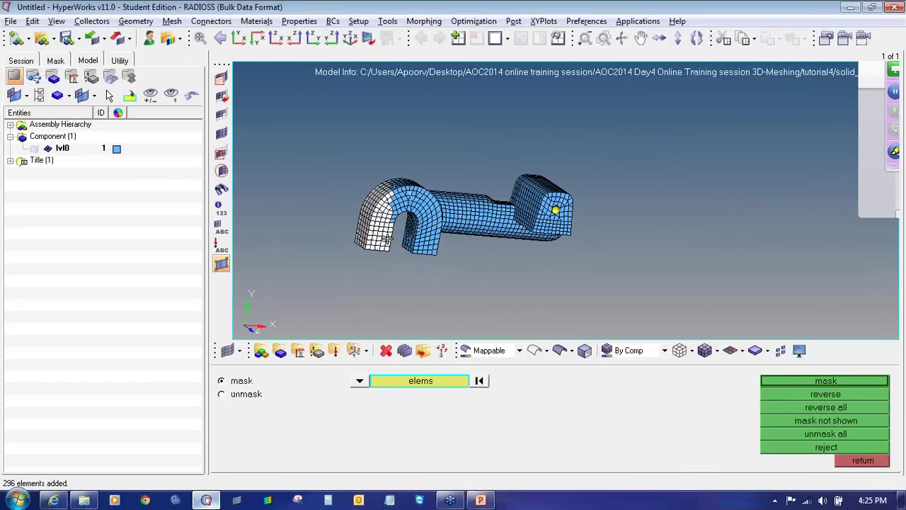
left_click(847, 380)
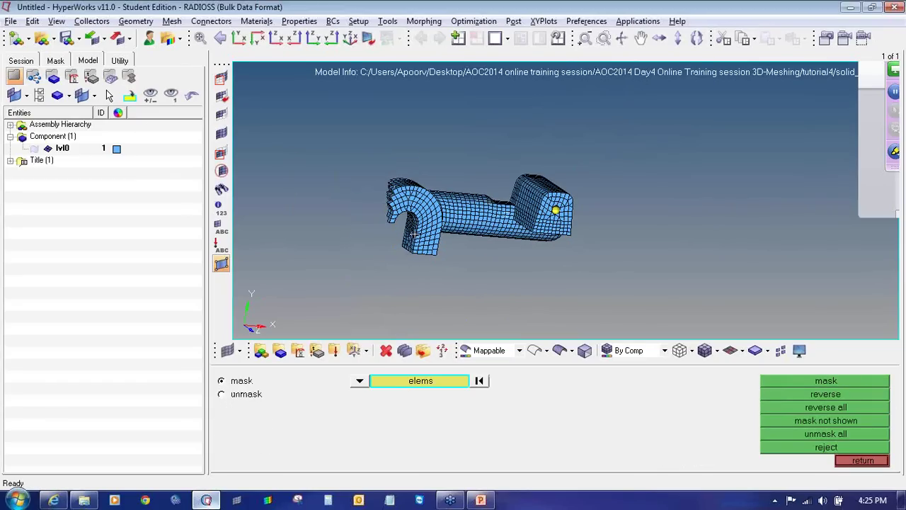
left_click_drag(453, 218, 486, 263, "ctrl")
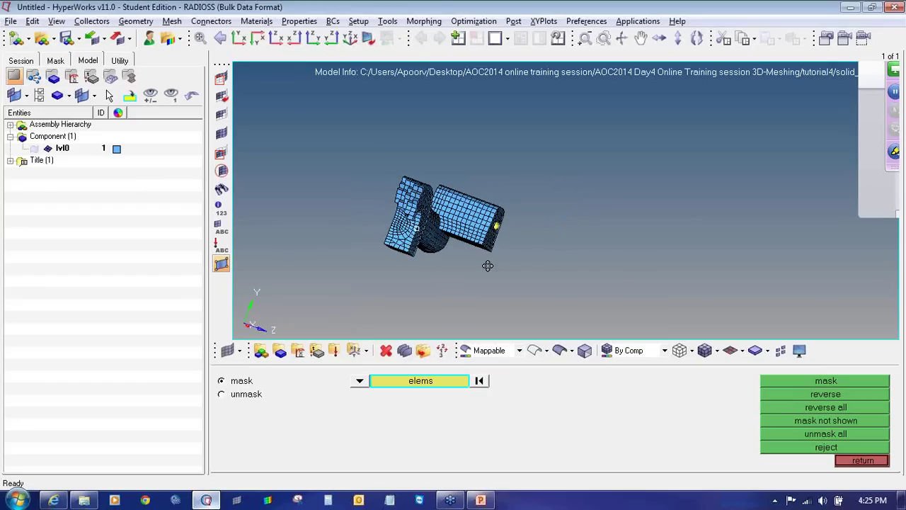
left_click_drag(647, 273, 444, 191, "ctrl")
scroll(444, 192, "up", 5, "ctrl")
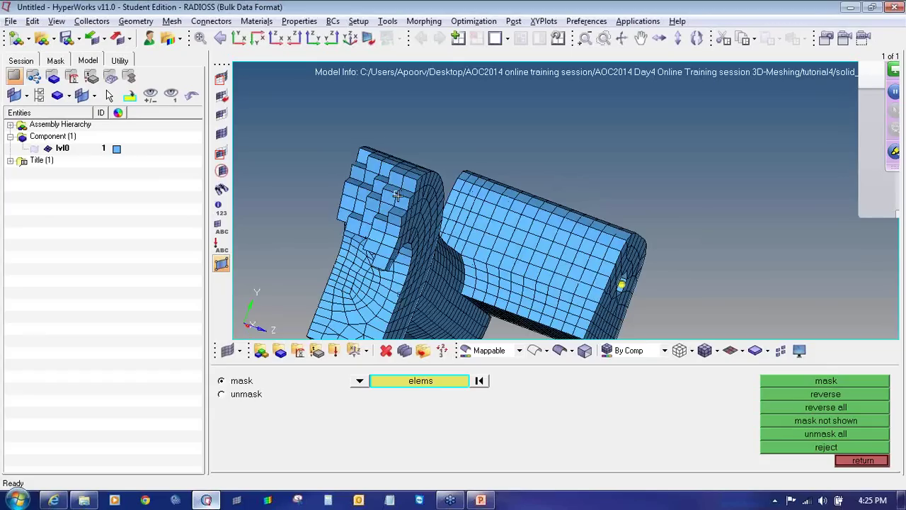
left_click_drag(413, 233, 565, 234, "ctrl")
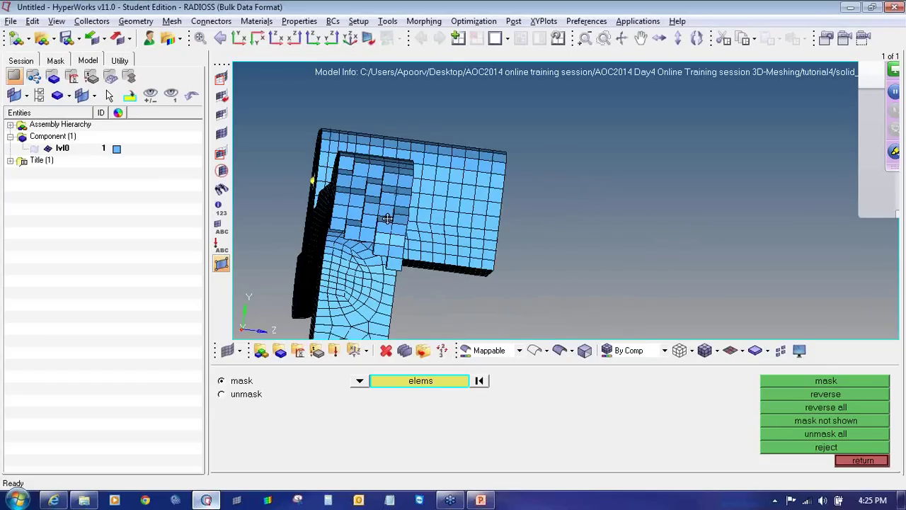
left_click_drag(388, 219, 465, 210, "ctrl")
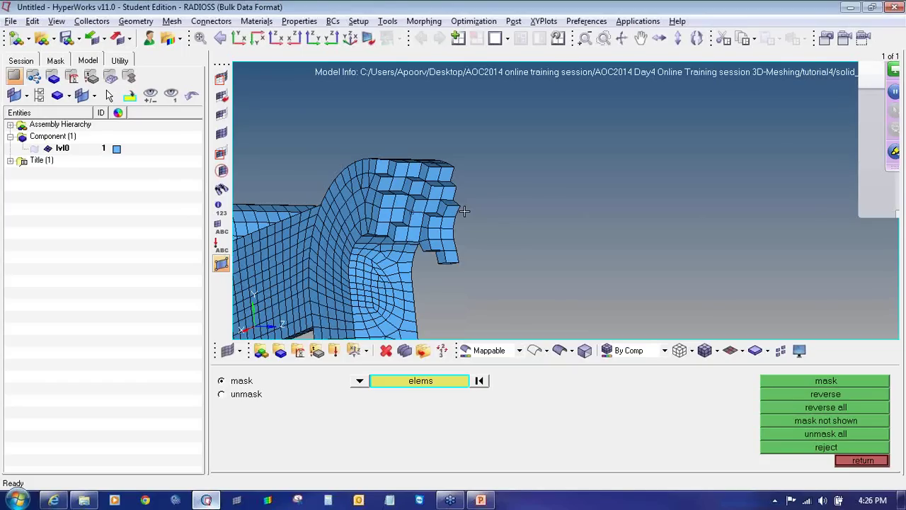
scroll(532, 191, "down", 3)
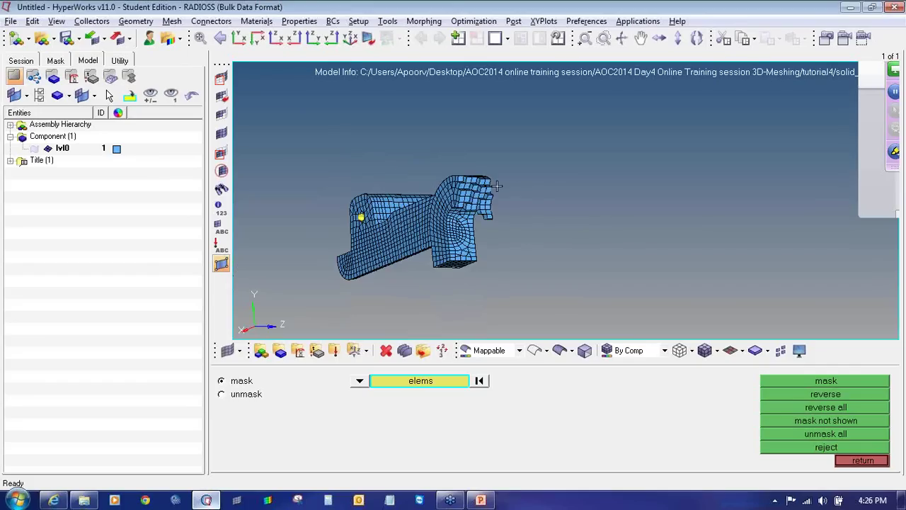
Delete all elements of the model, both displayed and masked, and show the lvl0 component's geometry again
left_click(386, 350)
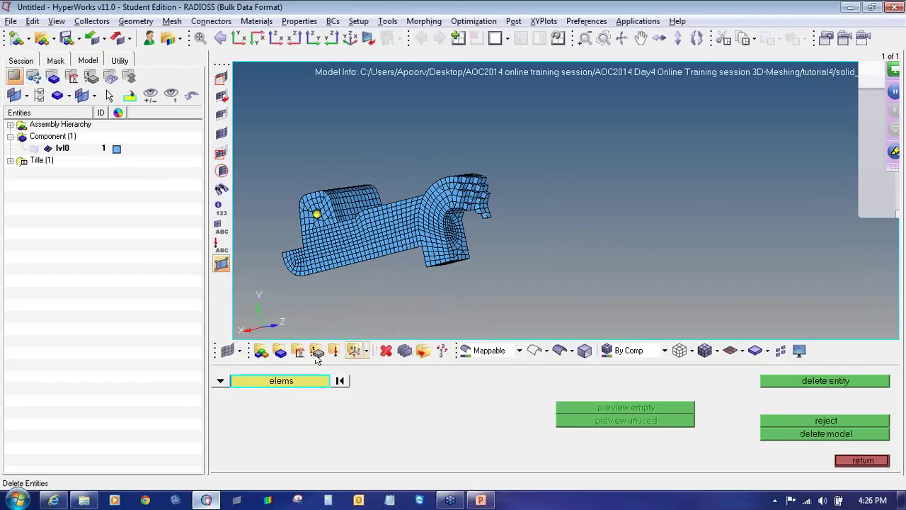
left_click(287, 383)
left_click(300, 347)
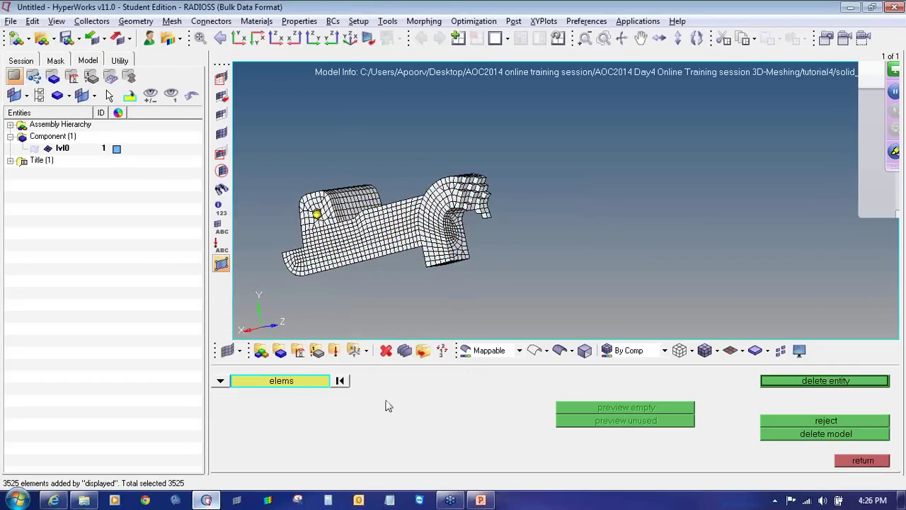
left_click(813, 392)
left_click(307, 385)
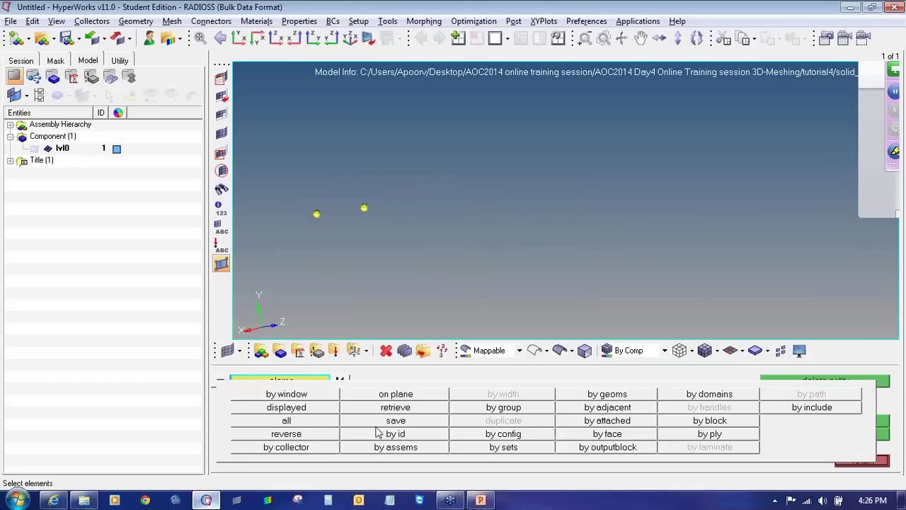
left_click(270, 423)
left_click(808, 384)
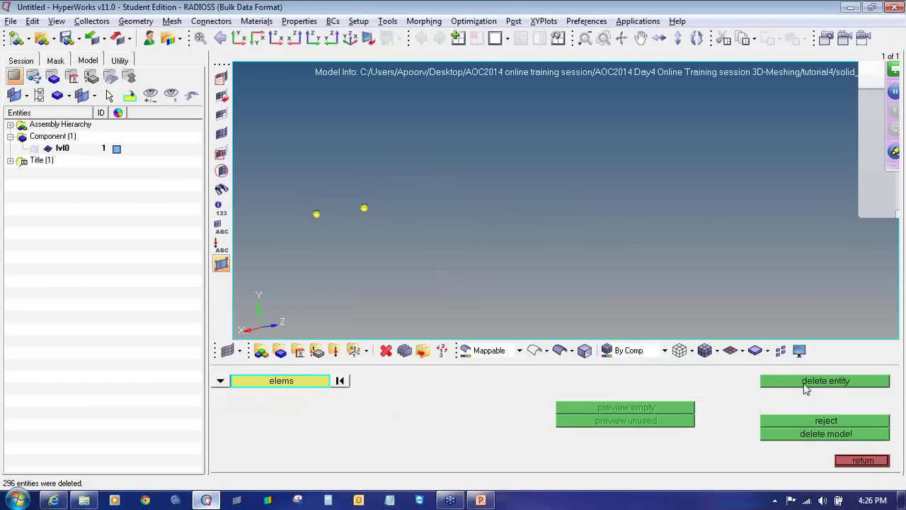
left_click(34, 148)
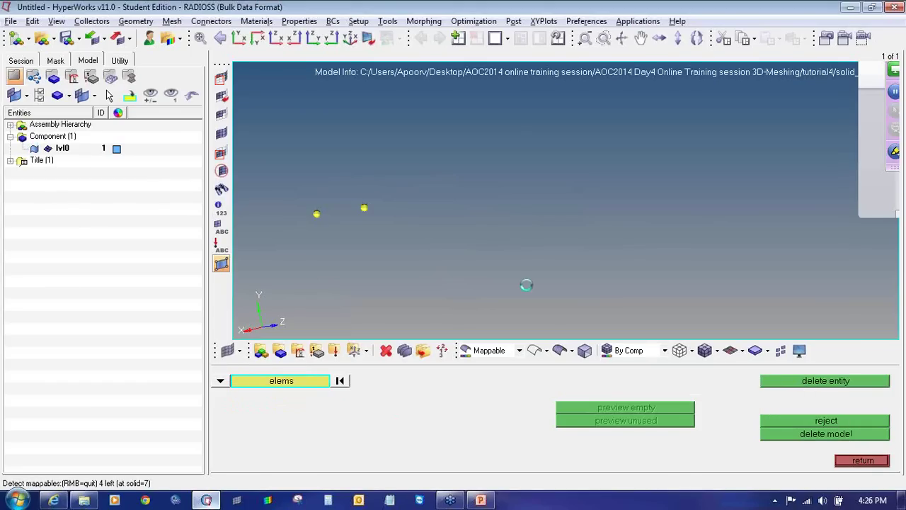
left_click(848, 462)
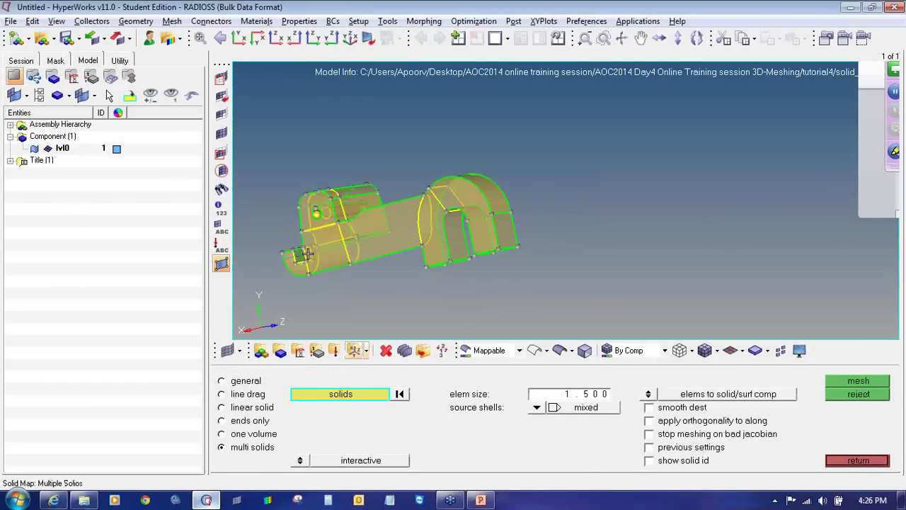
Solid map all eight solids in one operation as multiple solids with an element size of 1.5
right_click_drag(404, 211, 516, 191, "ctrl")
left_click_drag(342, 129, 692, 303, "shift")
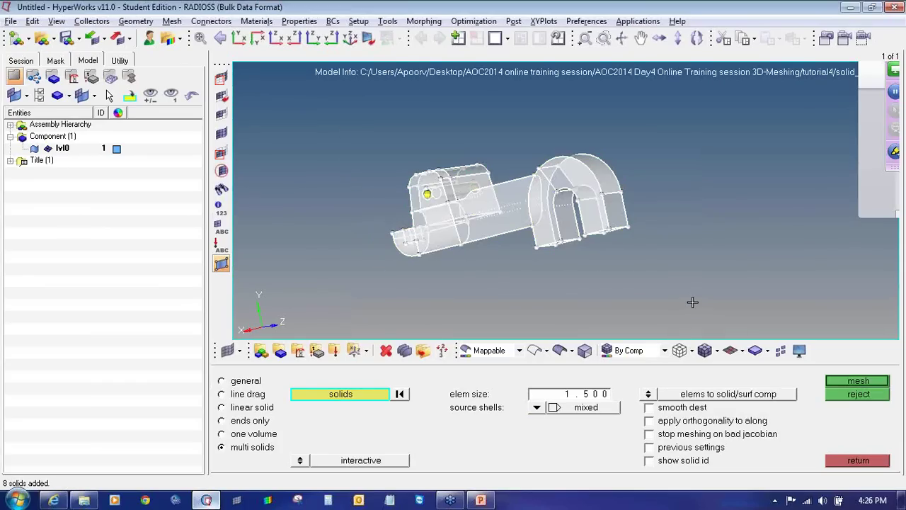
left_click(841, 383)
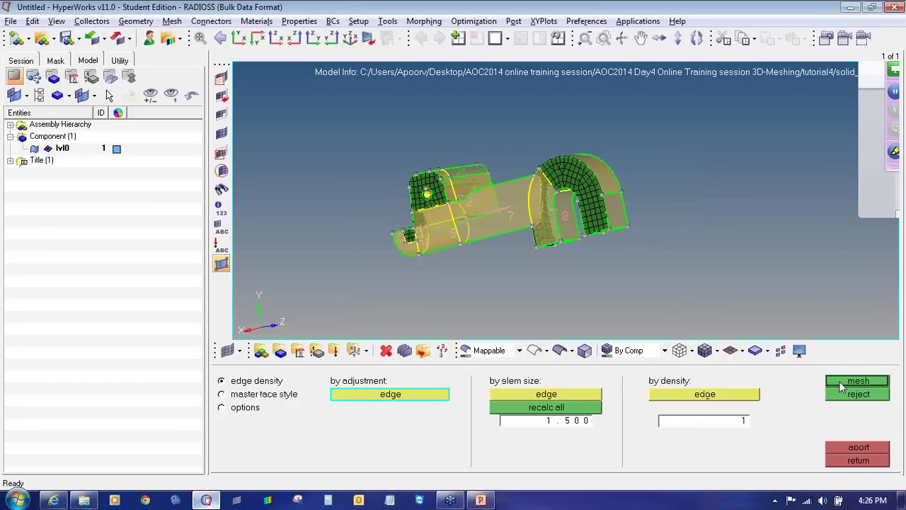
left_click(841, 386)
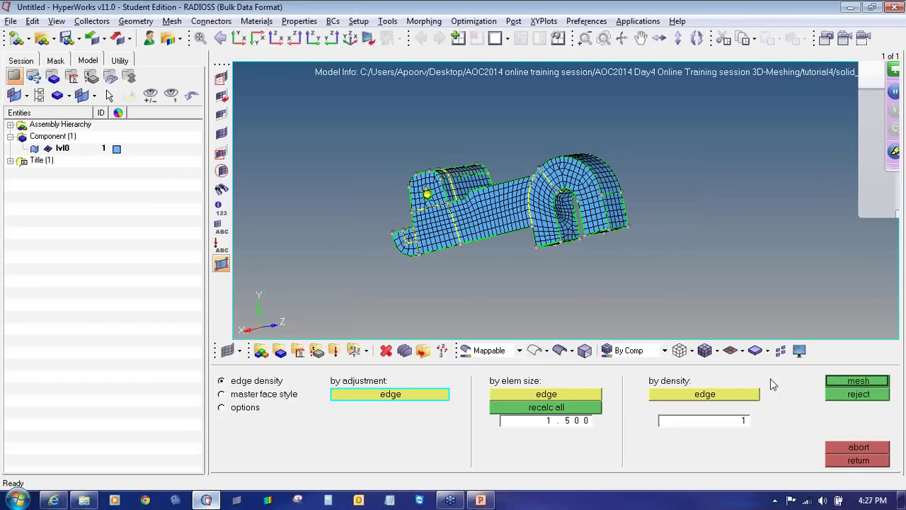
Hide the lvl0 geometry, accept the mesh and check it from several sides across the lug, arm and hook
left_click(34, 149)
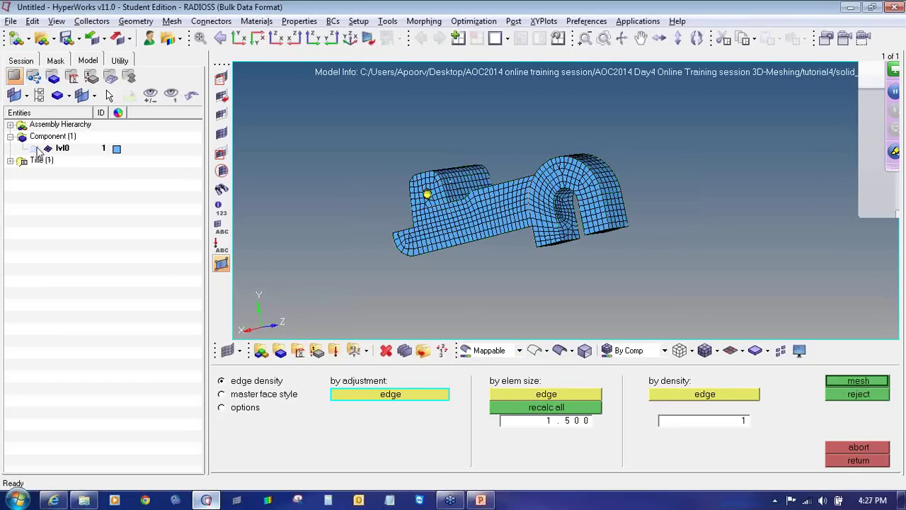
left_click_drag(551, 200, 549, 240, "ctrl")
left_click(854, 462)
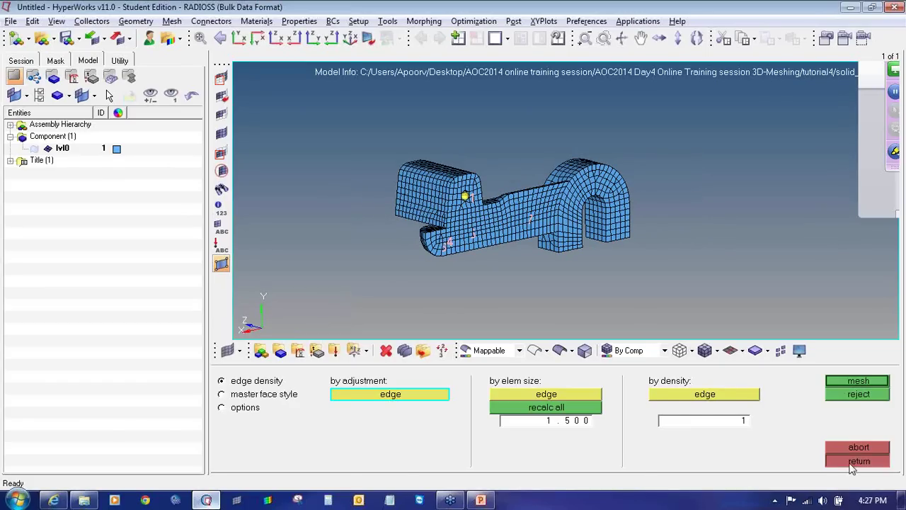
left_click_drag(622, 307, 558, 235, "ctrl")
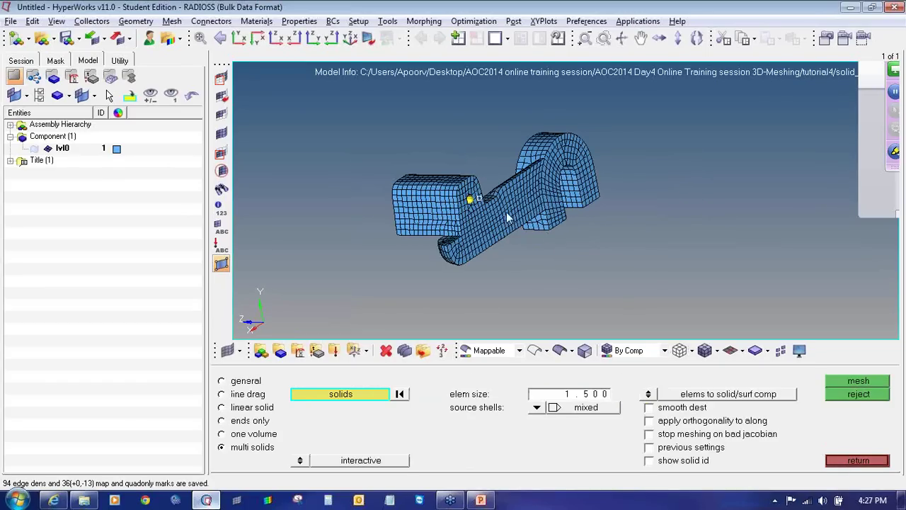
left_click_drag(507, 211, 598, 215, "ctrl")
left_click_drag(545, 198, 578, 188, "ctrl")
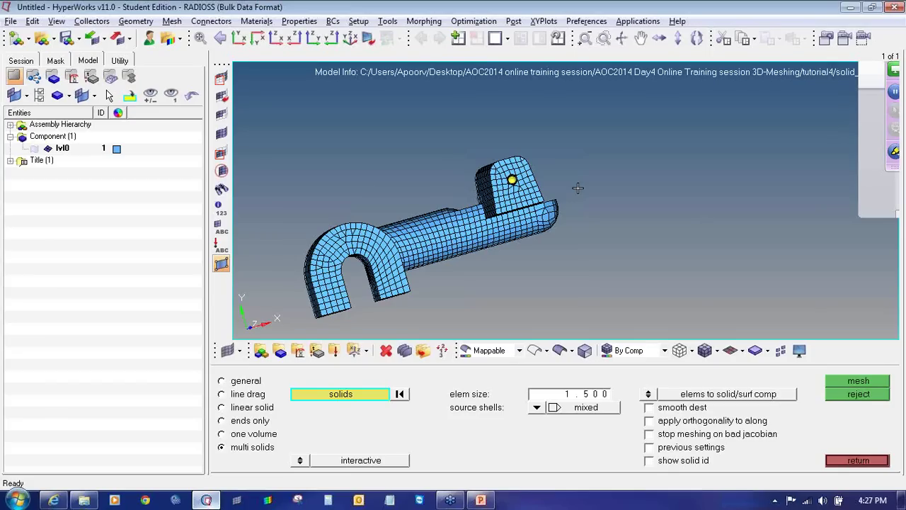
Start a new empty model, discarding the current meshed part
left_click(891, 34)
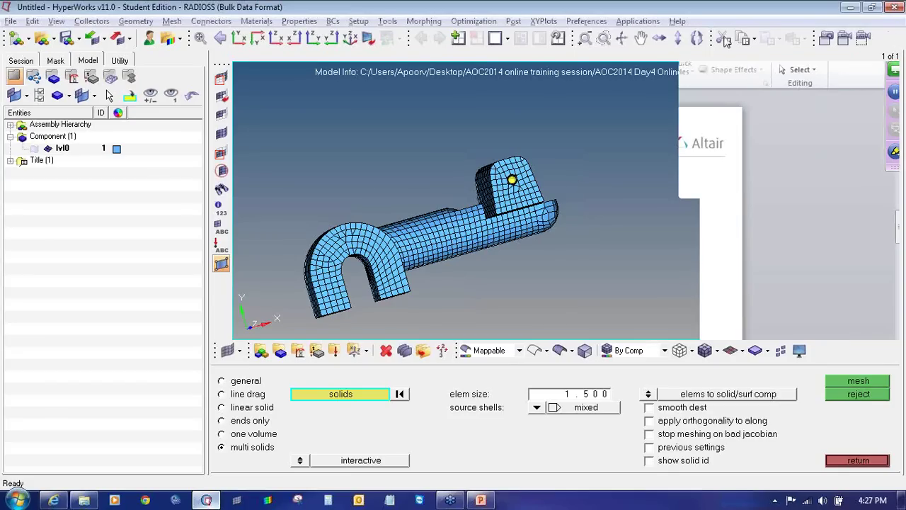
left_click(14, 39)
left_click(485, 296)
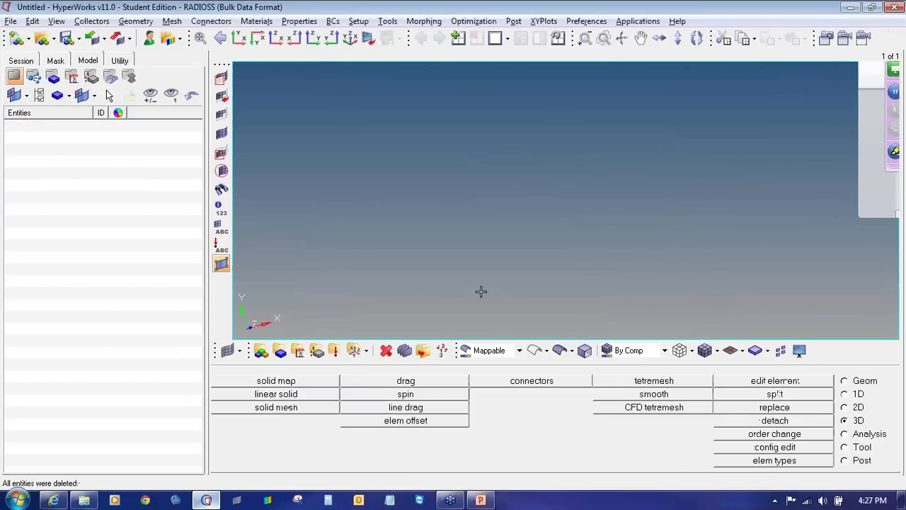
Switch to PowerPoint and run the 3D-Meshing training presentation as a slide show
left_click(481, 500)
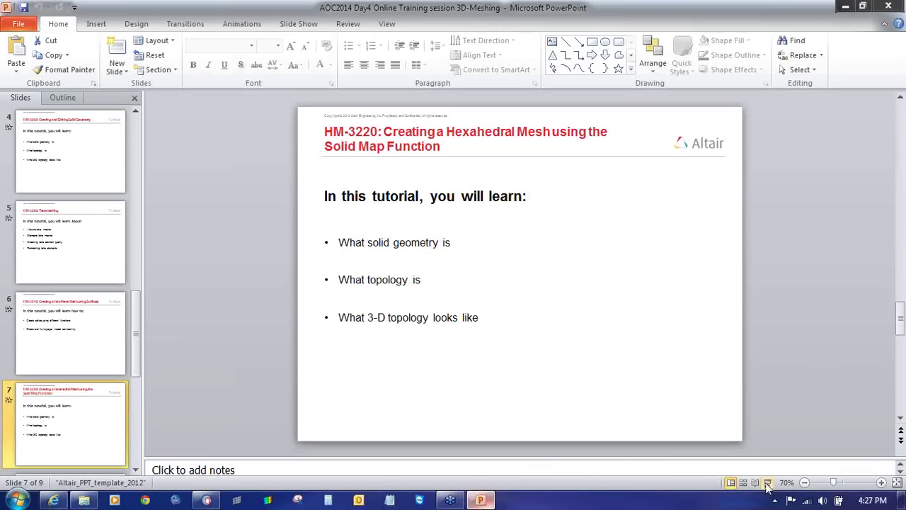
left_click(768, 483)
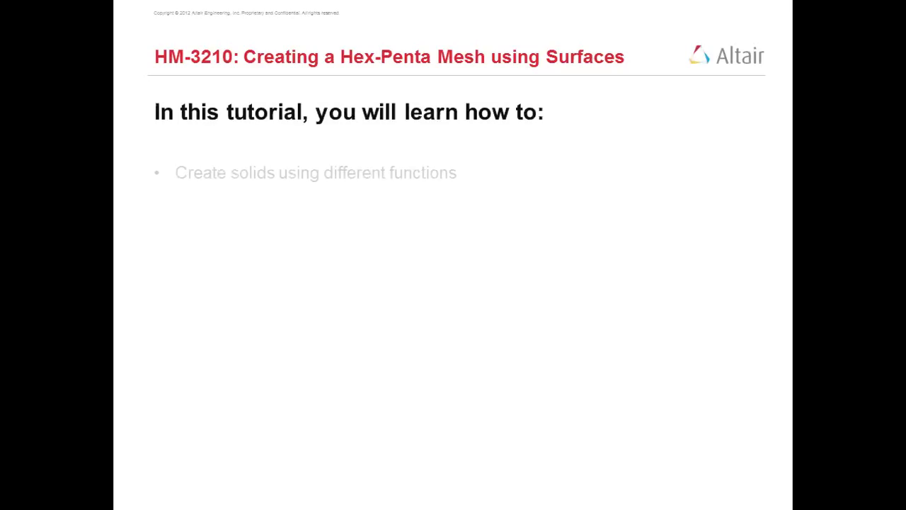